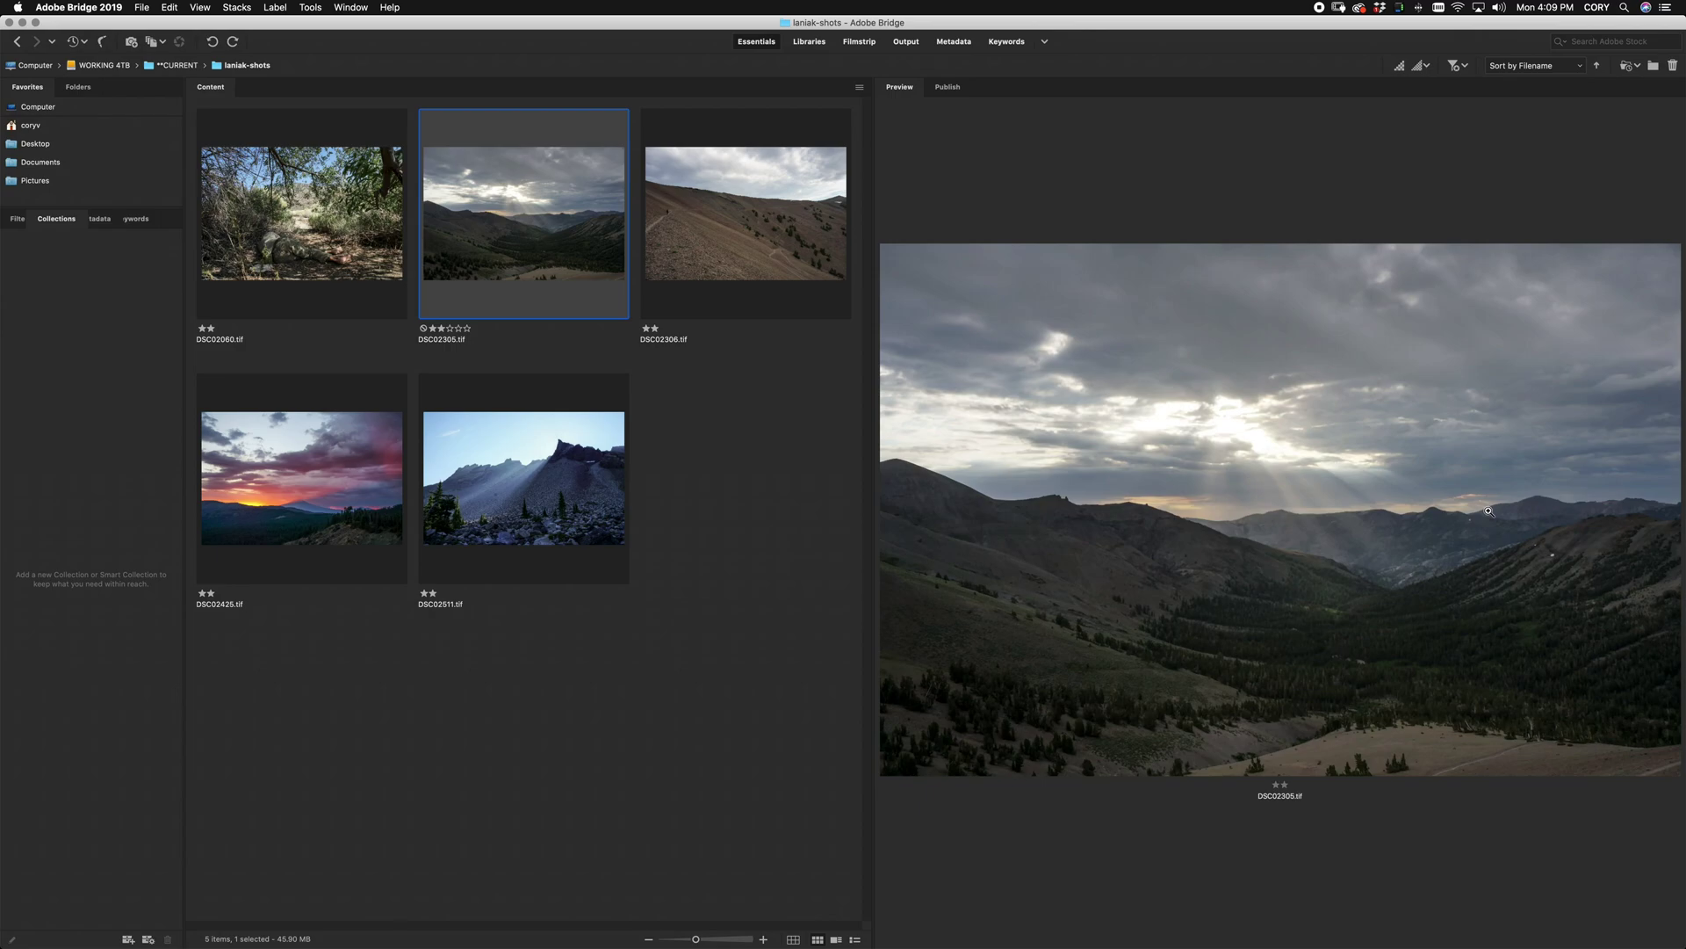
Step: Browse the landscape photos in the laniak-shots folder, previewing each one in turn
key("Right")
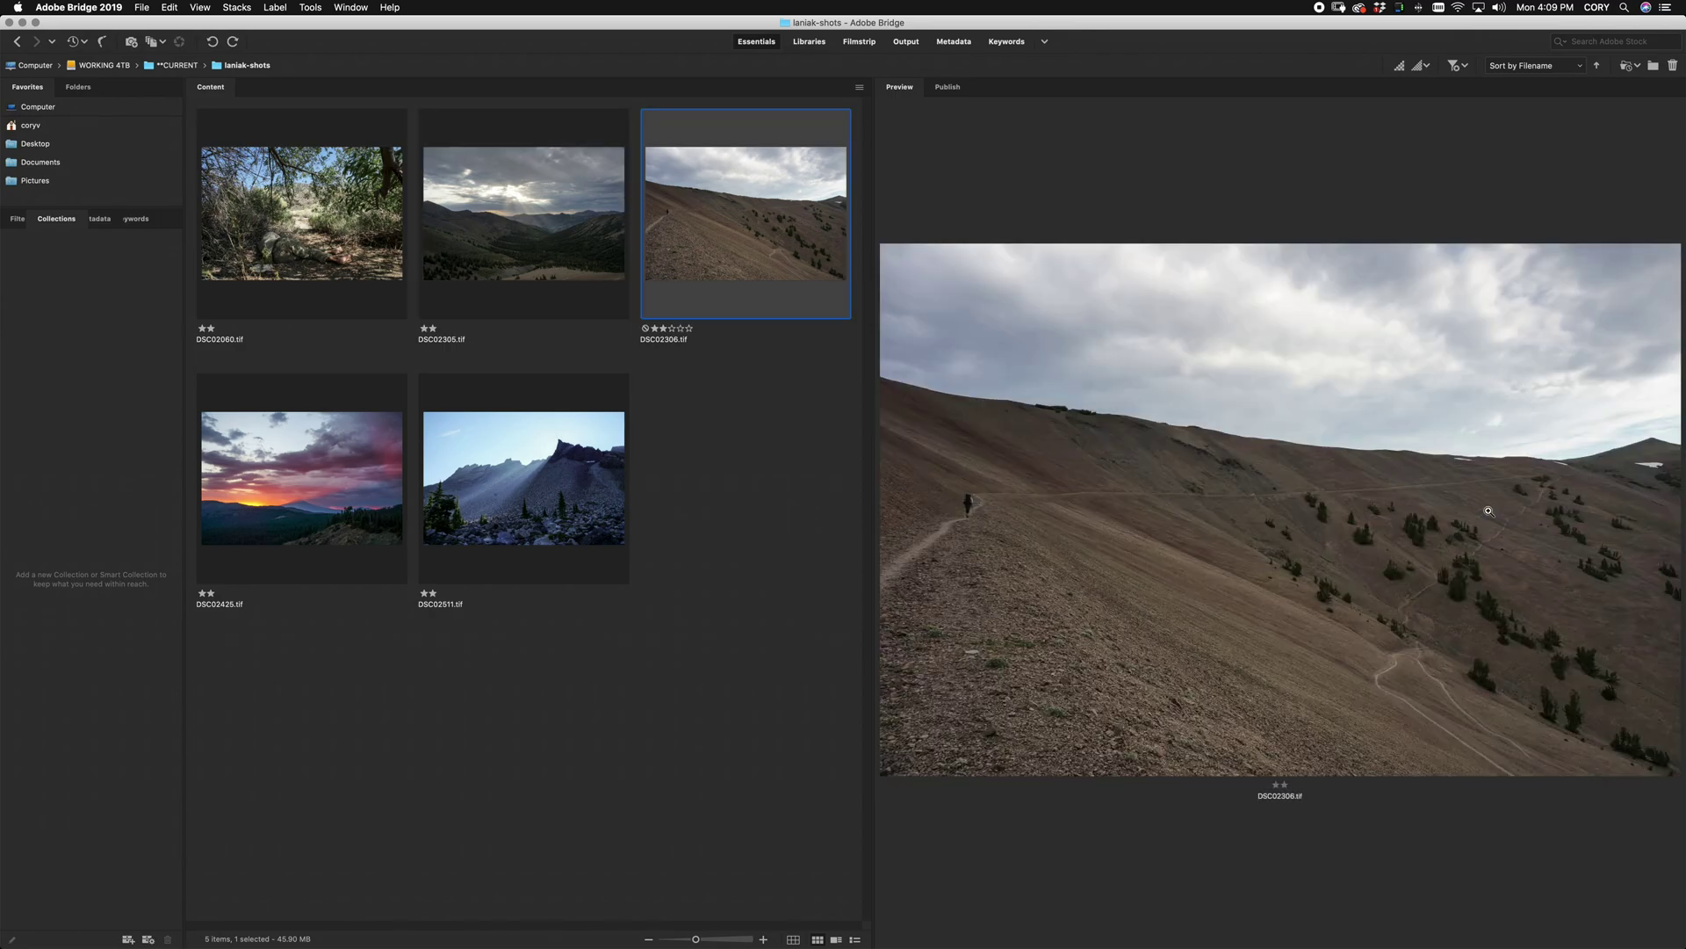
key("Right")
key("Right")
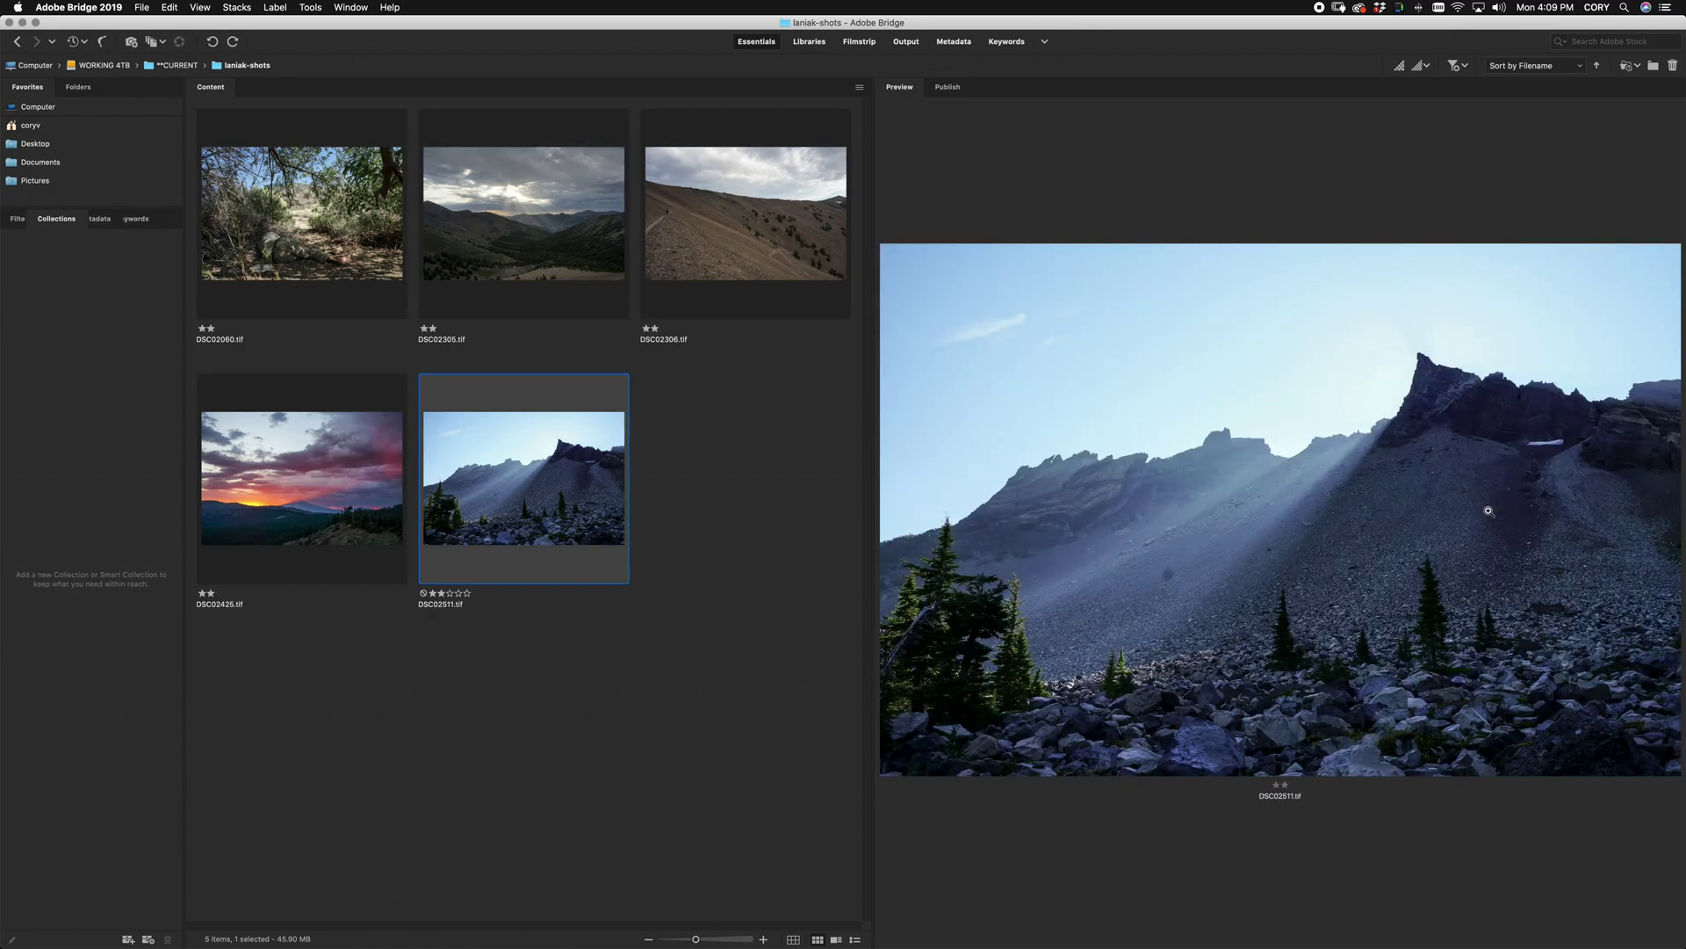
key("Up")
key("Left")
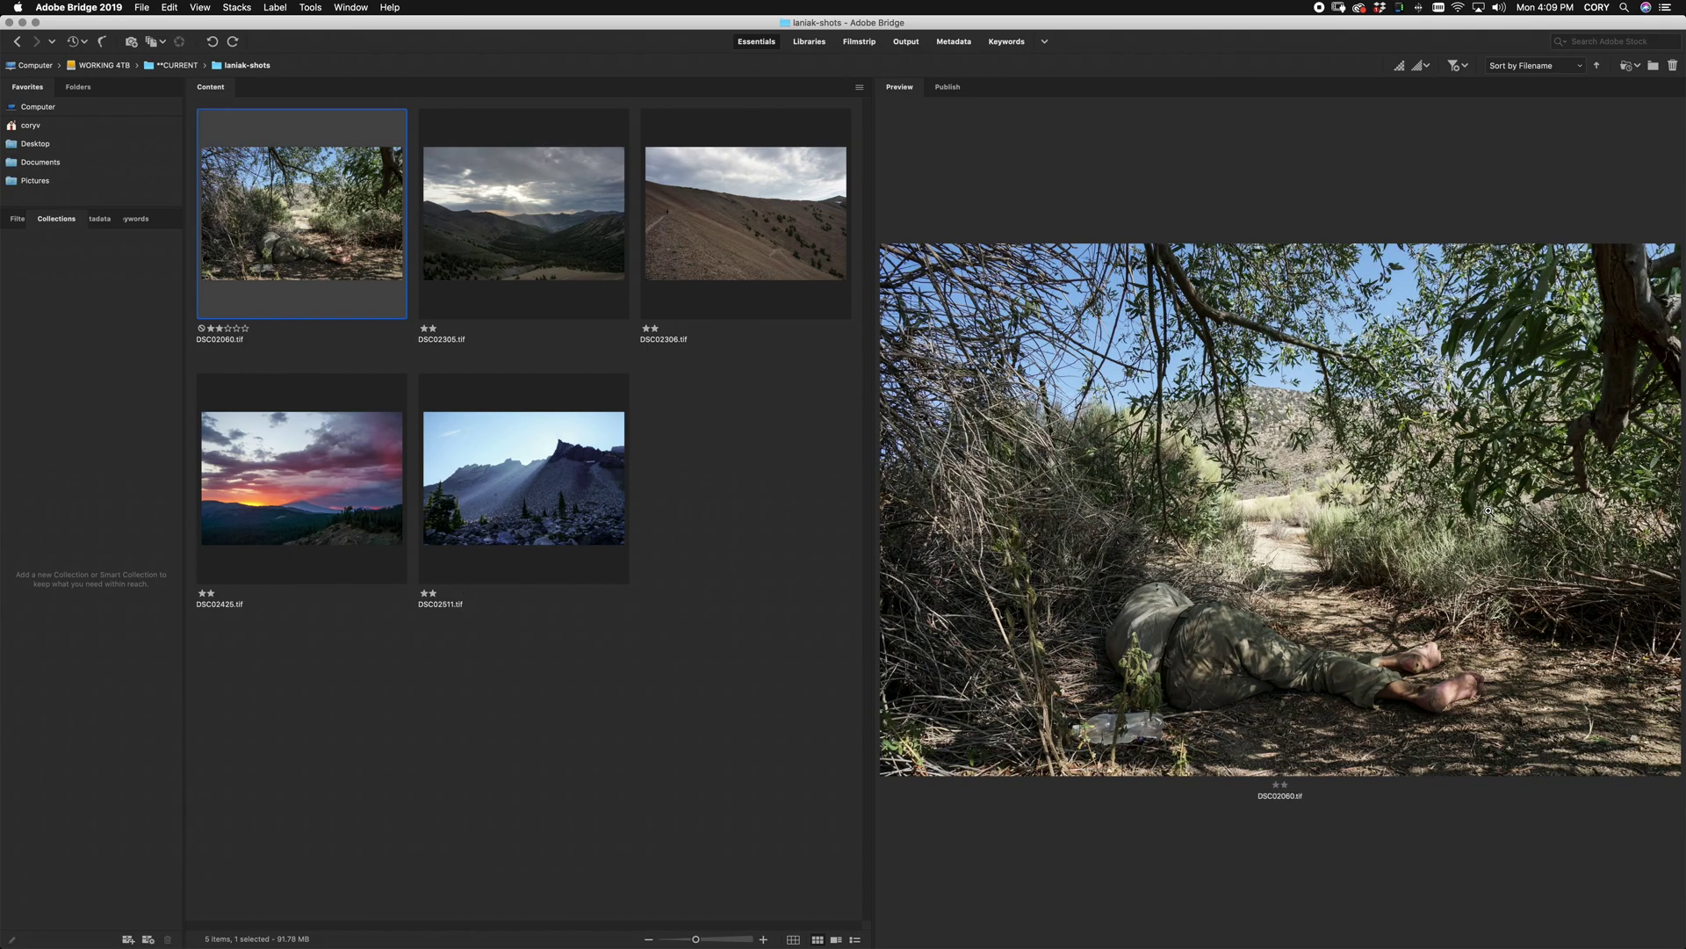
key("Right")
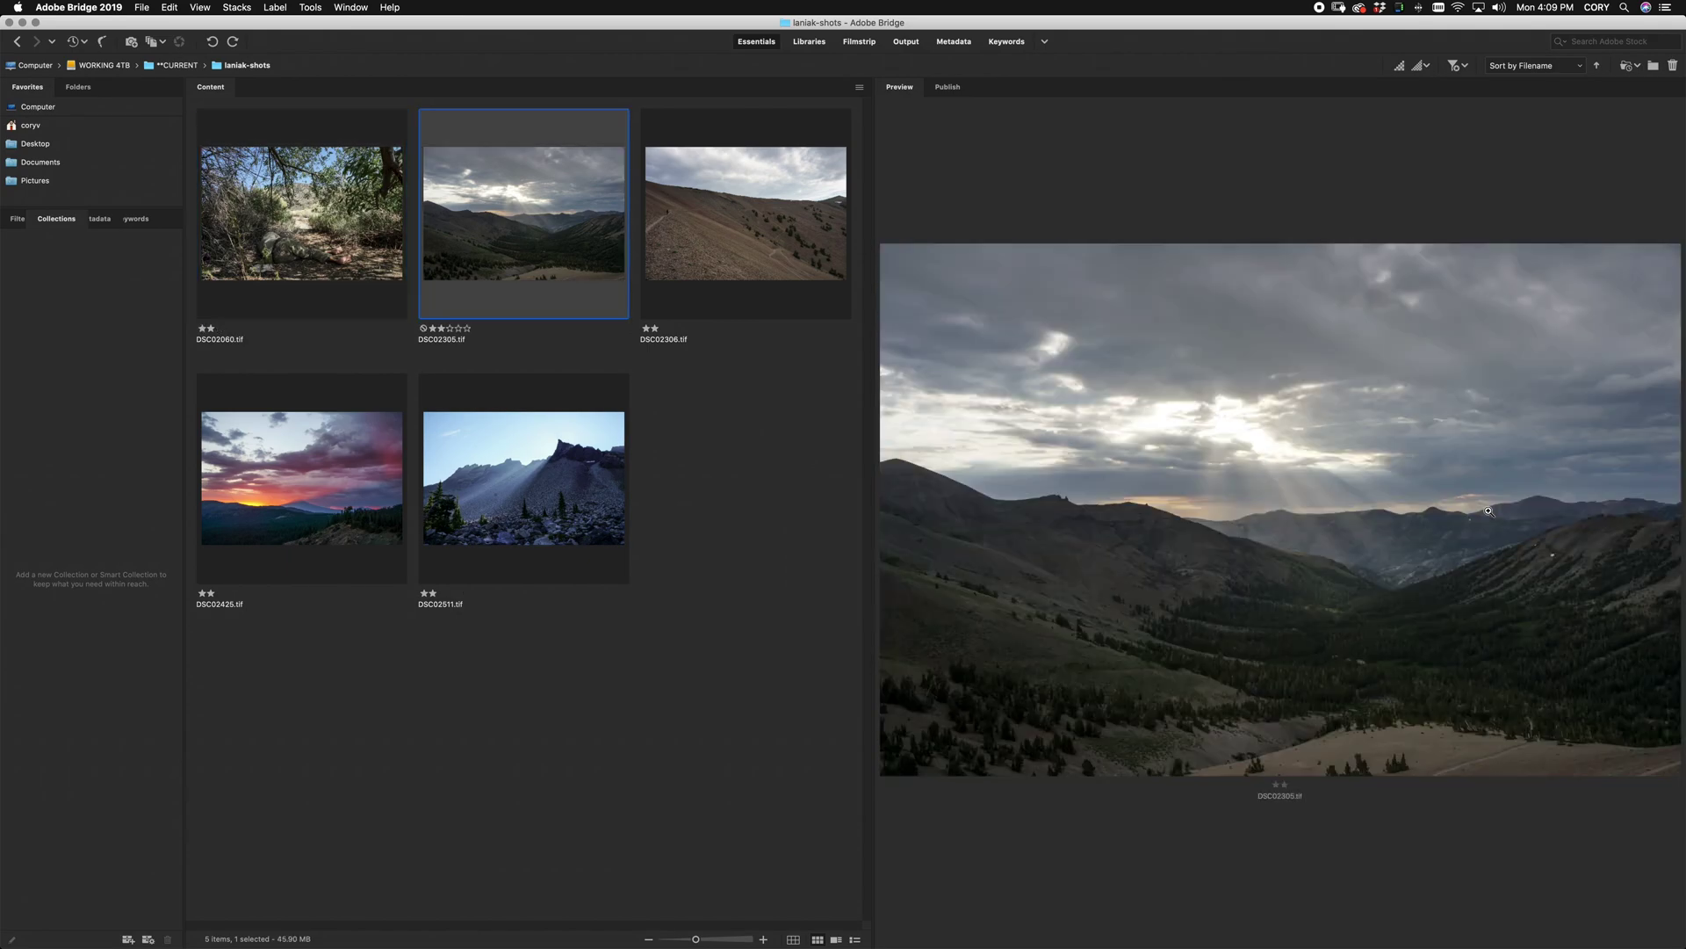
key("Right")
key("Right")
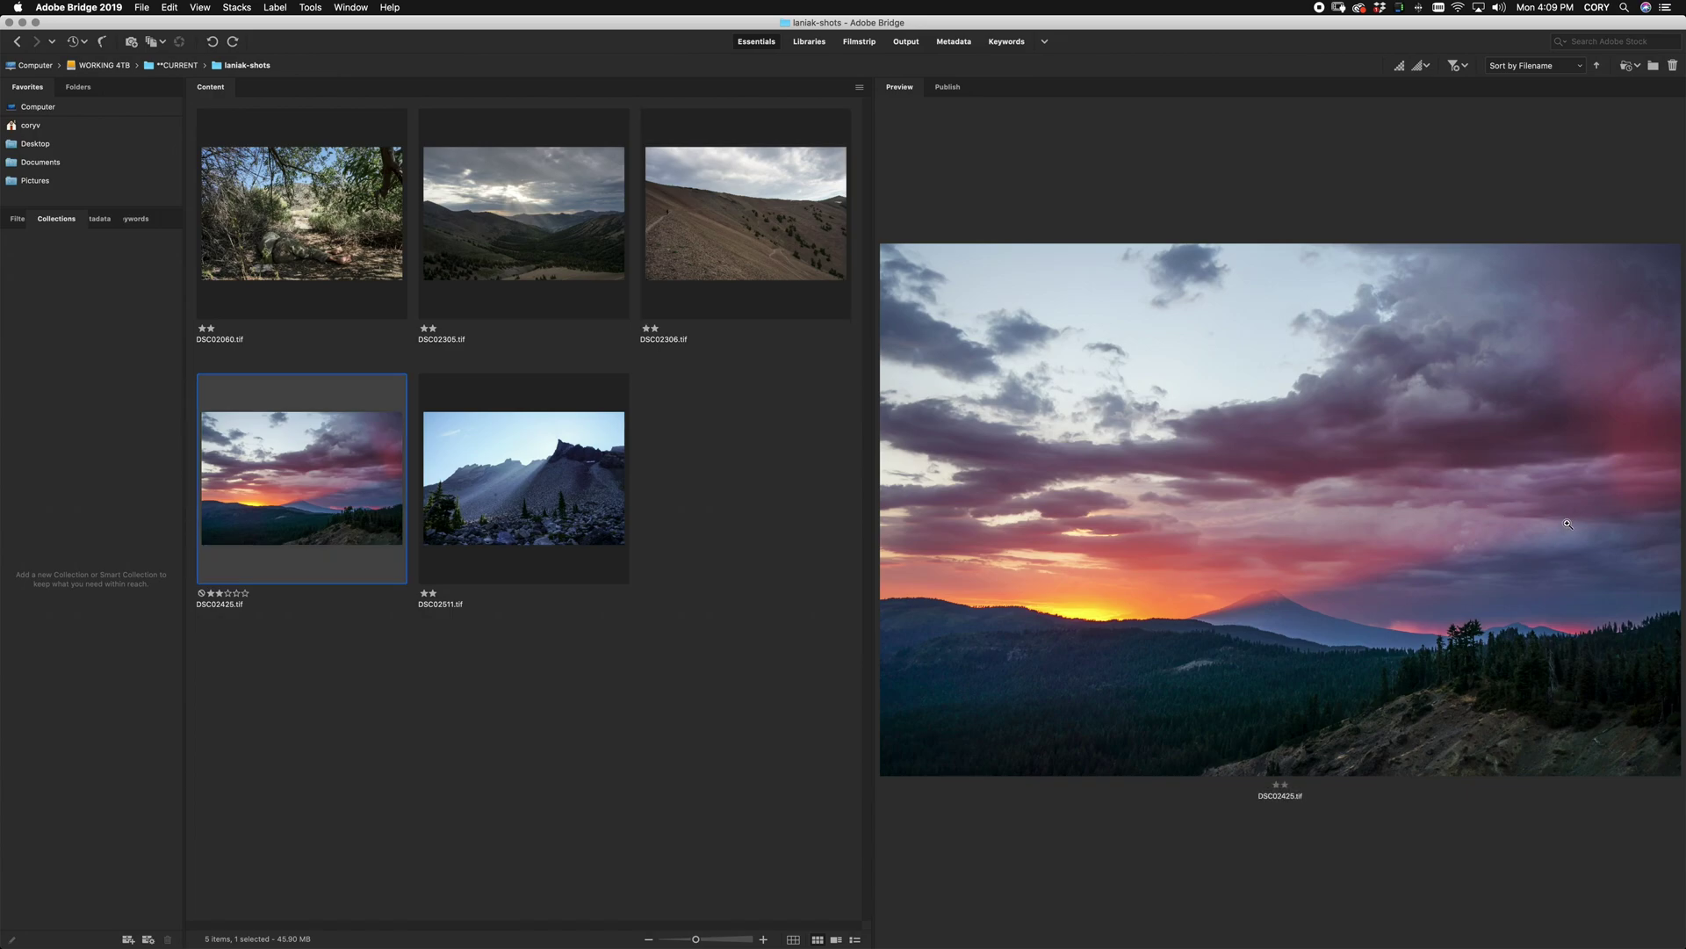
Step: Open DSC02511.tif in Photoshop and add a Curves adjustment layer with the highlights pulled down steeply
key("Right")
key("Return")
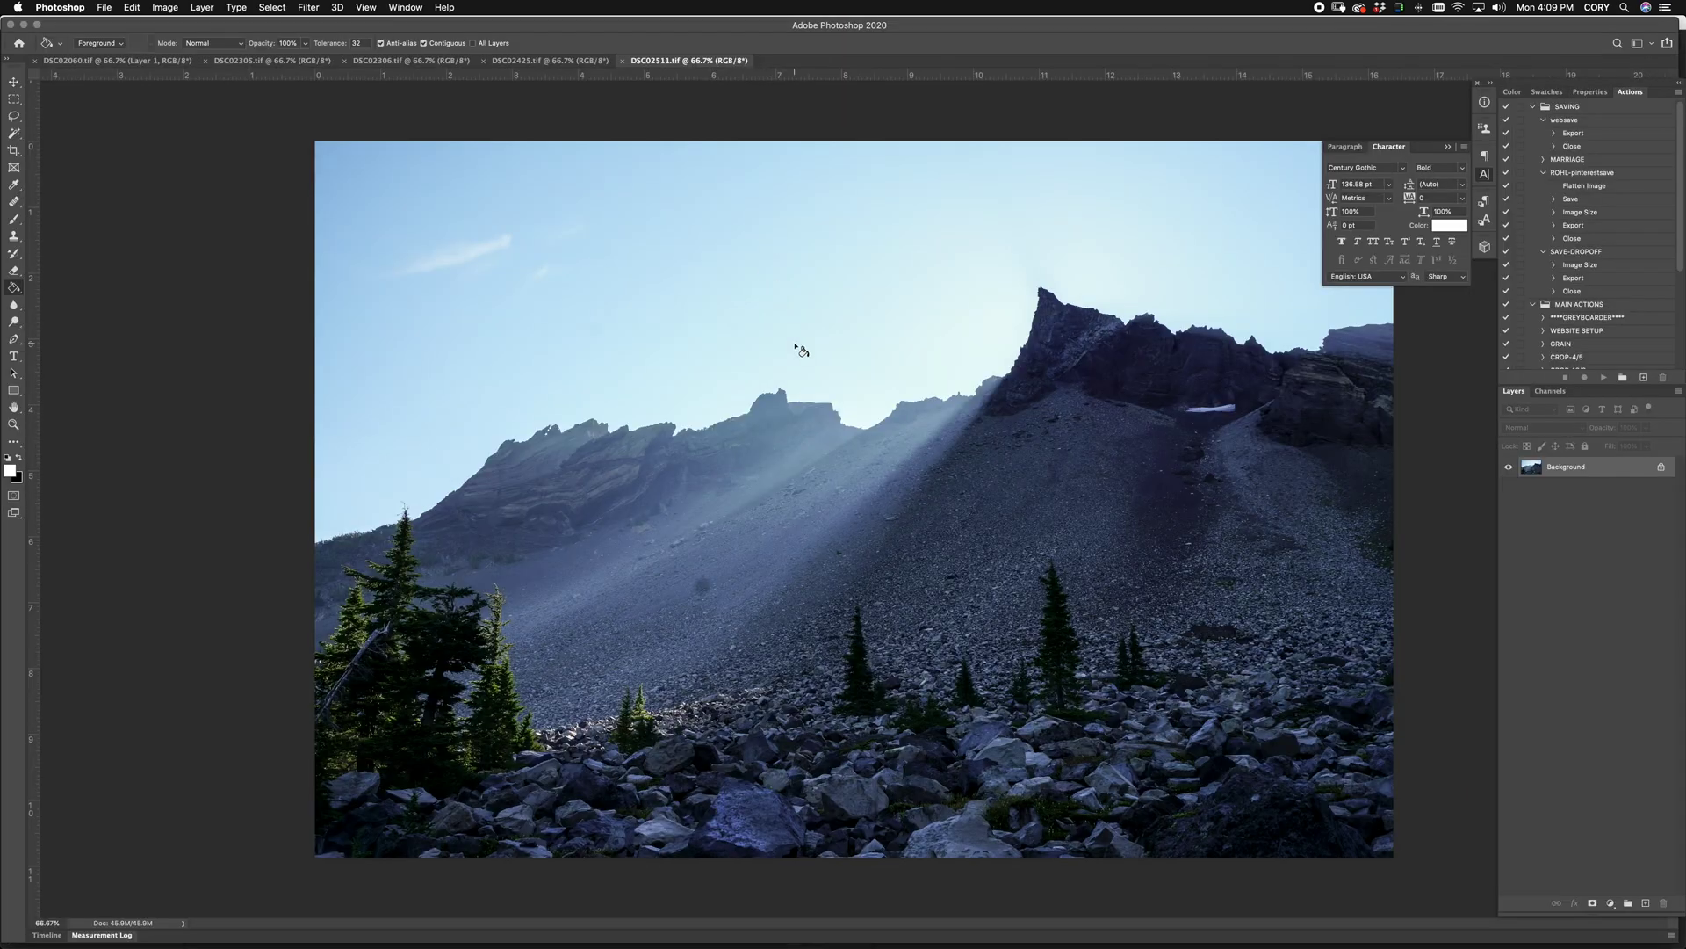
left_click(1610, 902)
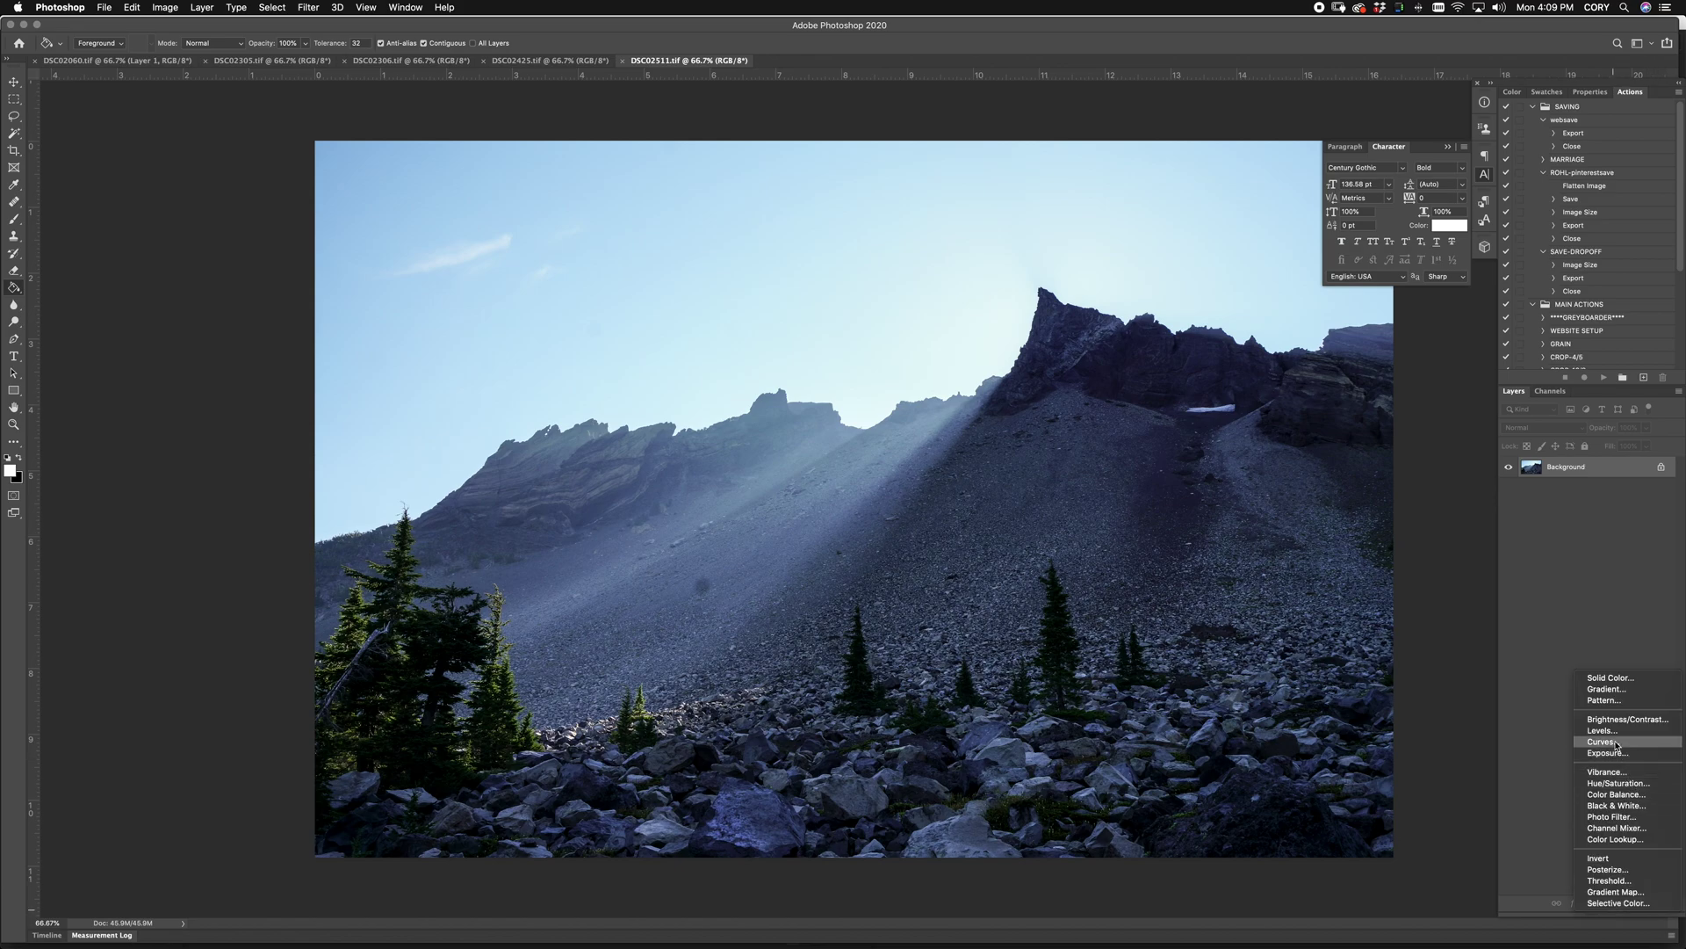
left_click_drag(1643, 184, 1651, 214)
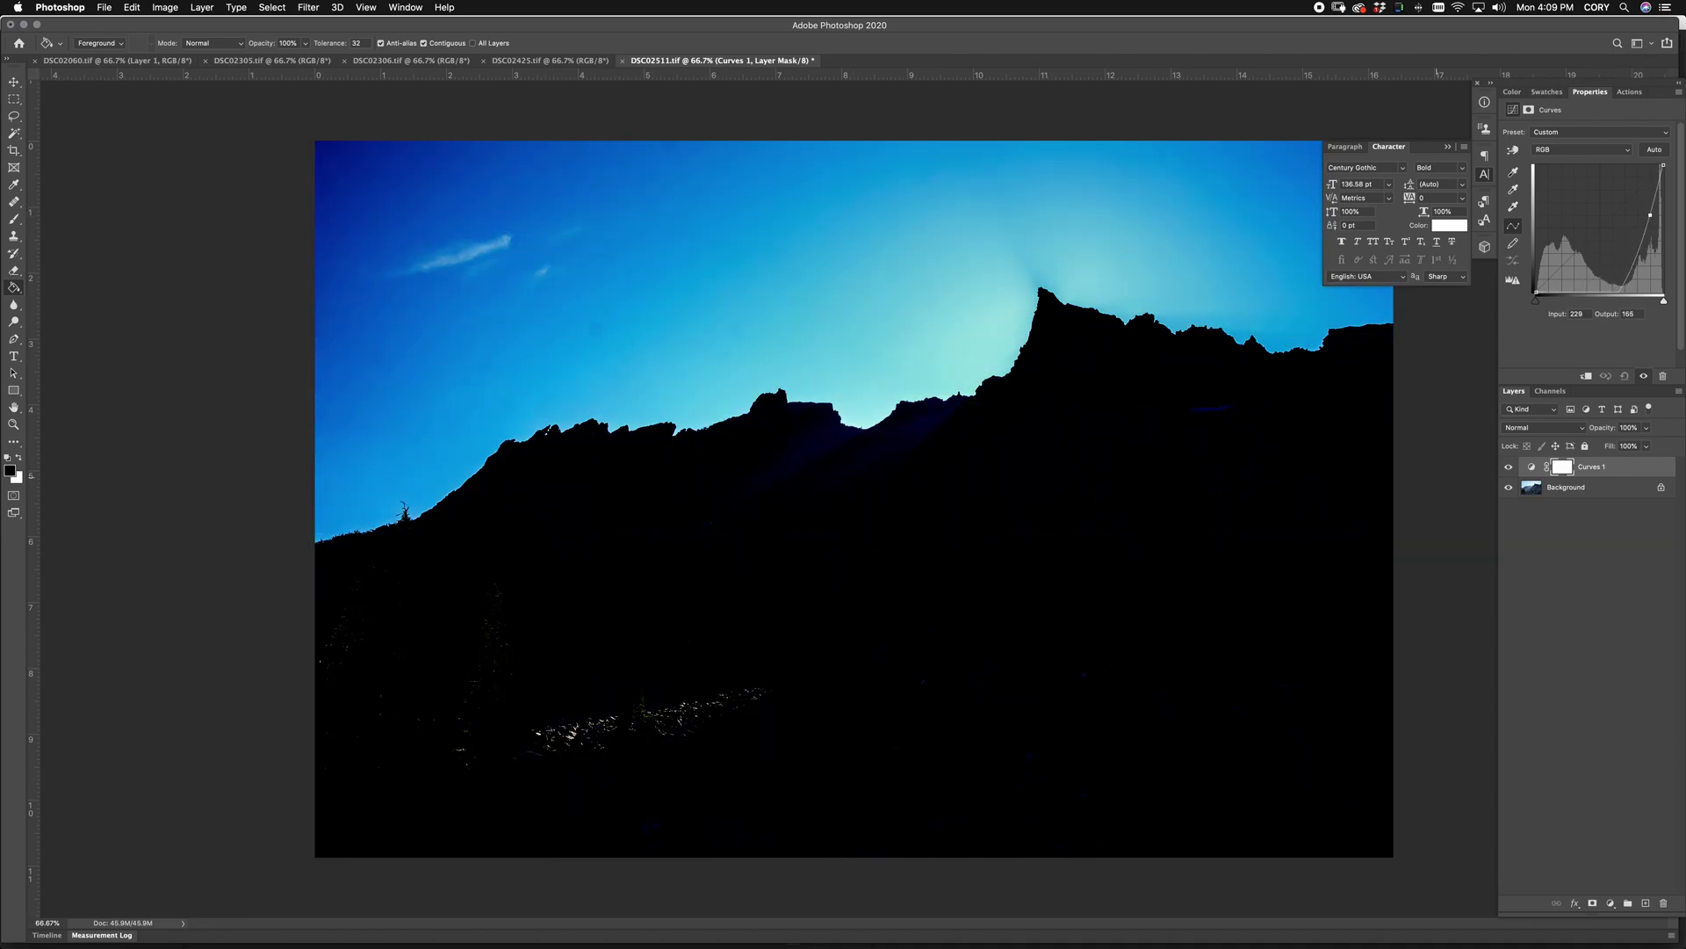
Step: Create a new layer named j directly above the Background layer and activate the Healing Brush
left_click(1568, 492)
key("super+shift+n")
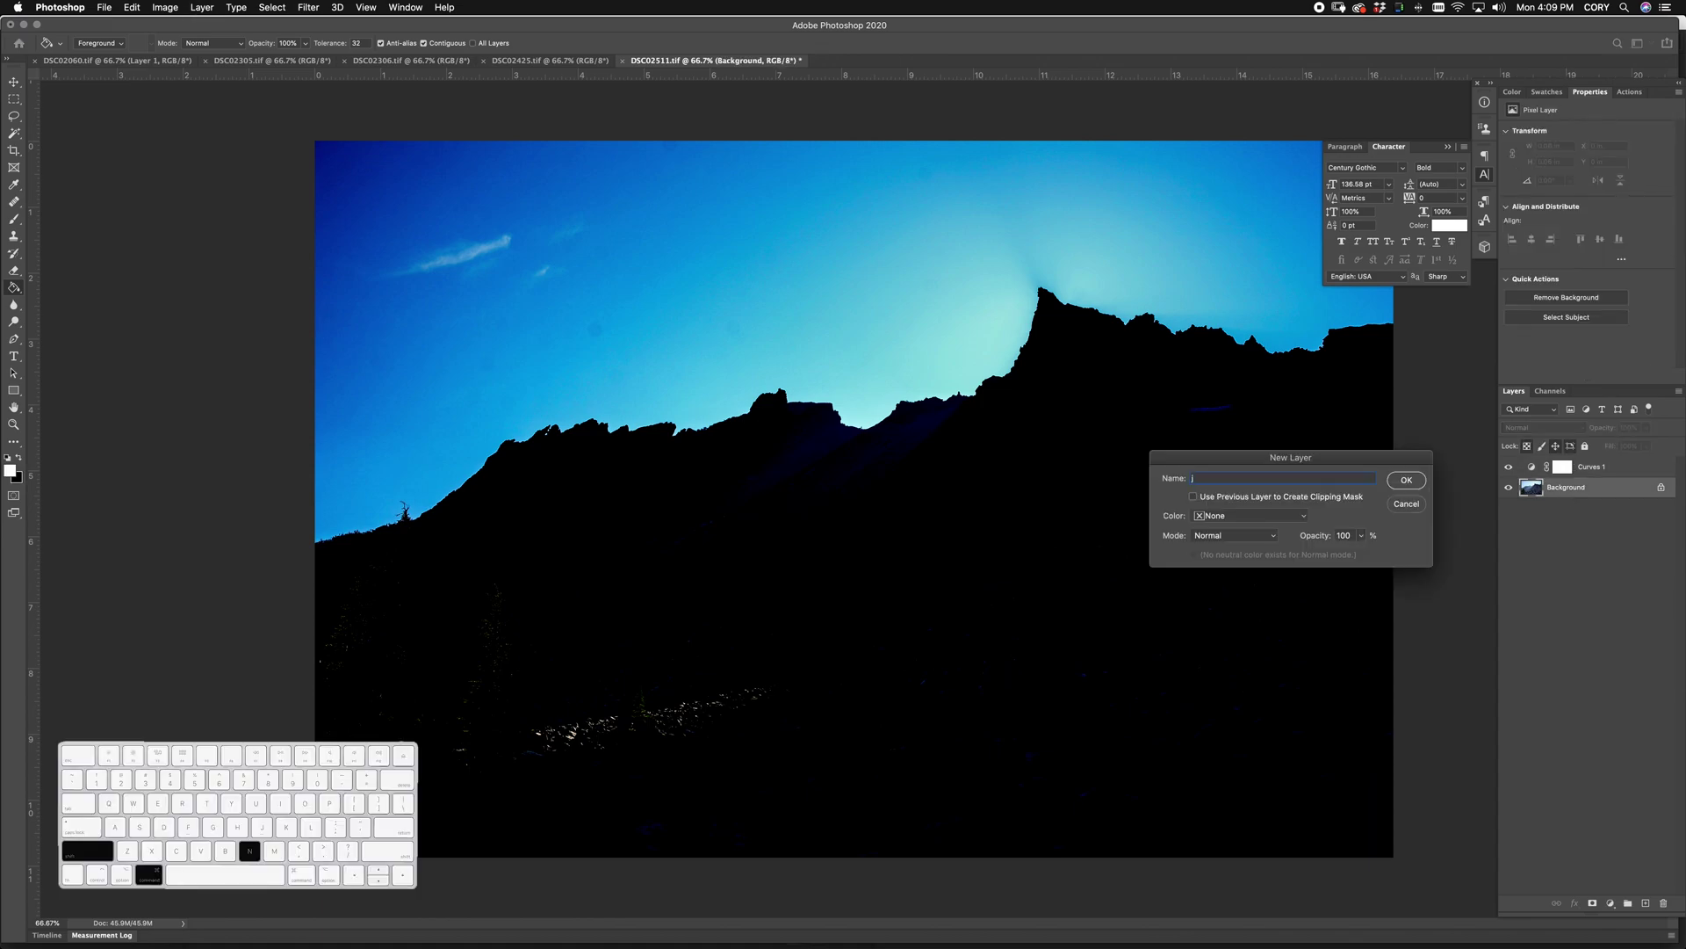
key("Return")
key("j")
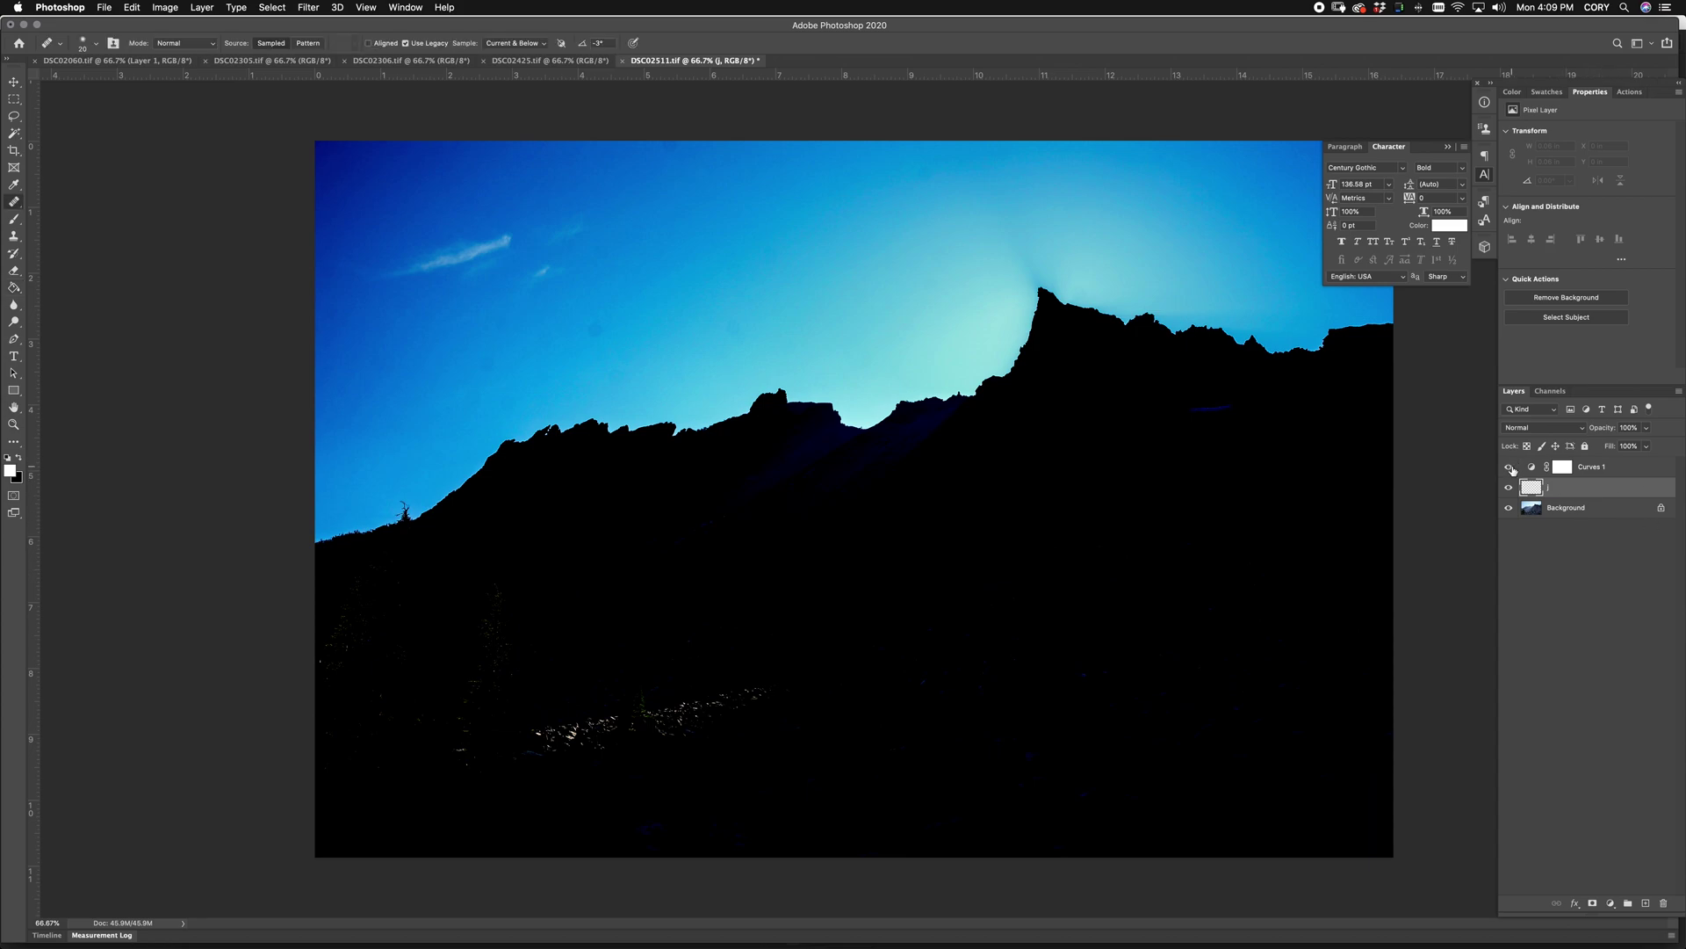
Step: Enlarge the Healing Brush to 60 and heal the dust spots in the sky on layer j
key("bracketright")
key("bracketright")
key("bracketright")
key("bracketright")
left_click(611, 330)
left_click(493, 365)
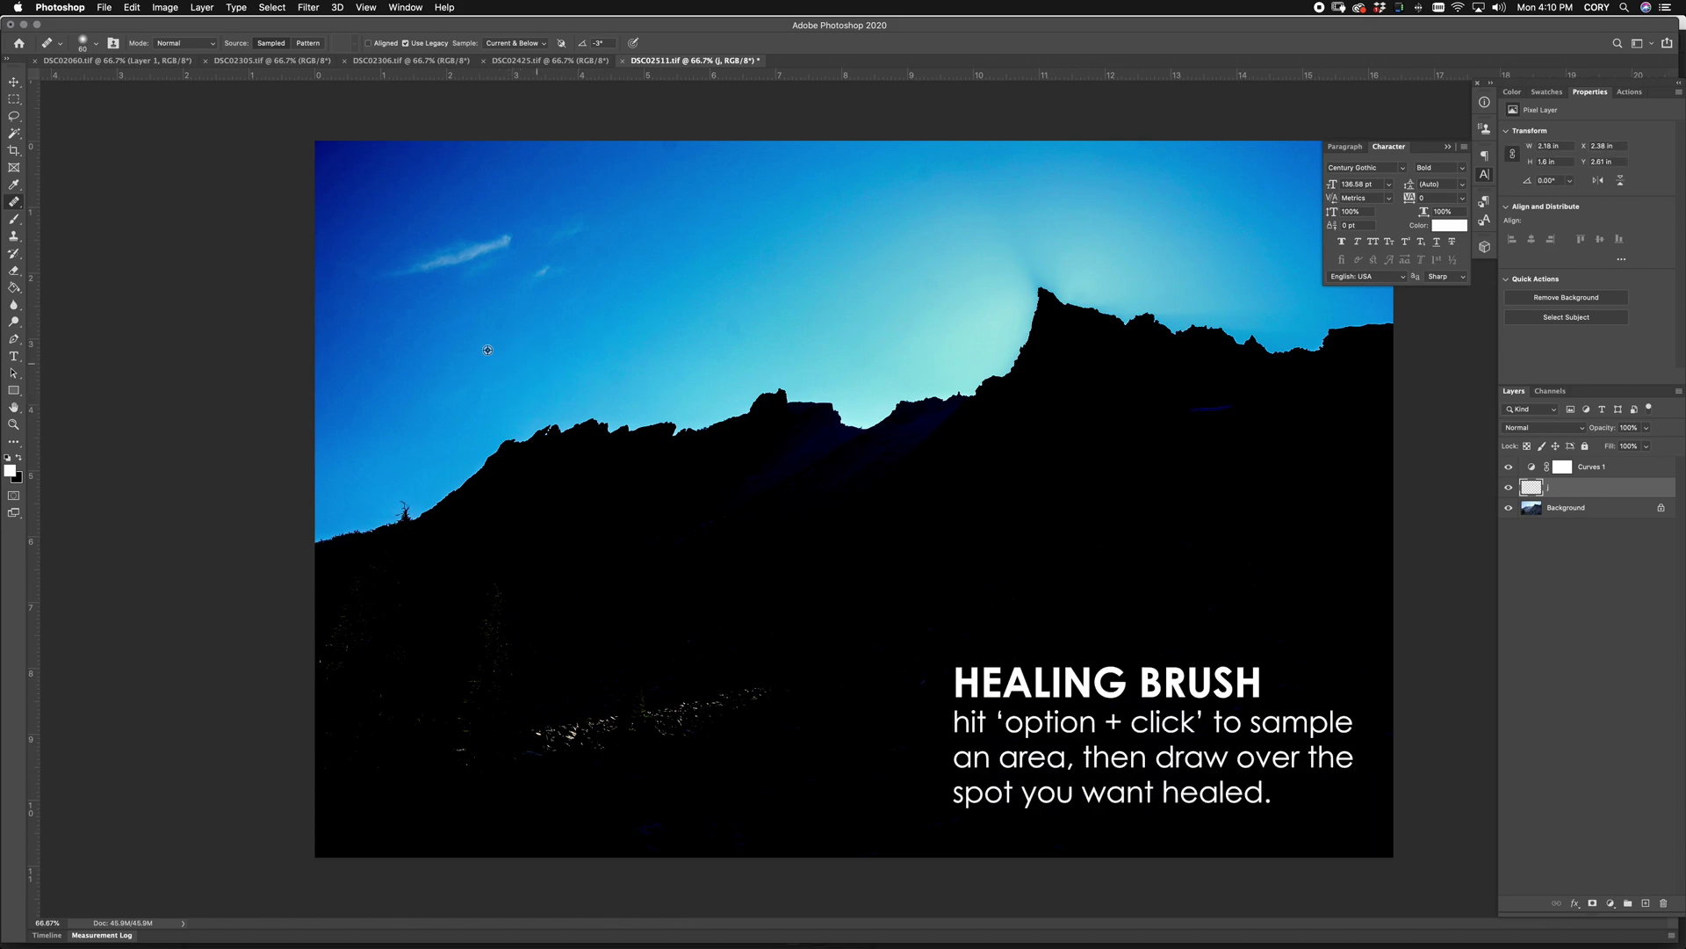
mouse_move(390, 362)
left_mouse_down()
mouse_move(367, 360)
mouse_move(462, 335)
left_mouse_up()
Step: Delete the temporary Curves 1 adjustment layer above layer j
left_click(1563, 467)
key("x")
key("BackSpace")
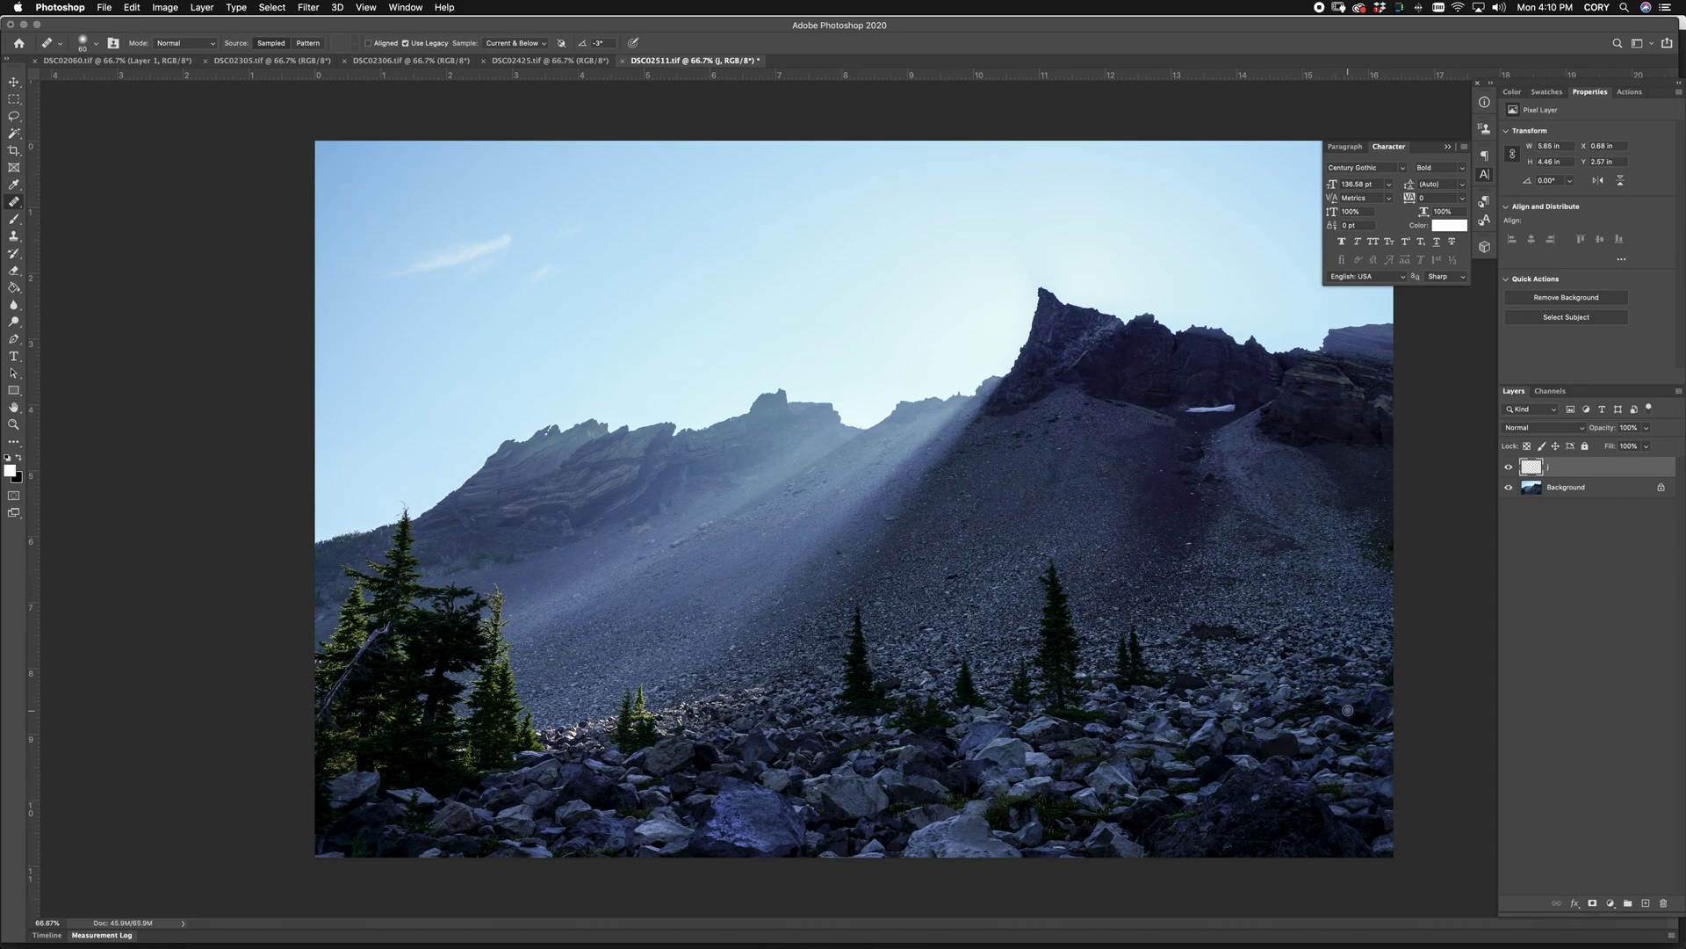
Step: Look through the other open photos and collapse the Character panel, ending back on DSC02511.tif
key("ctrl+Tab")
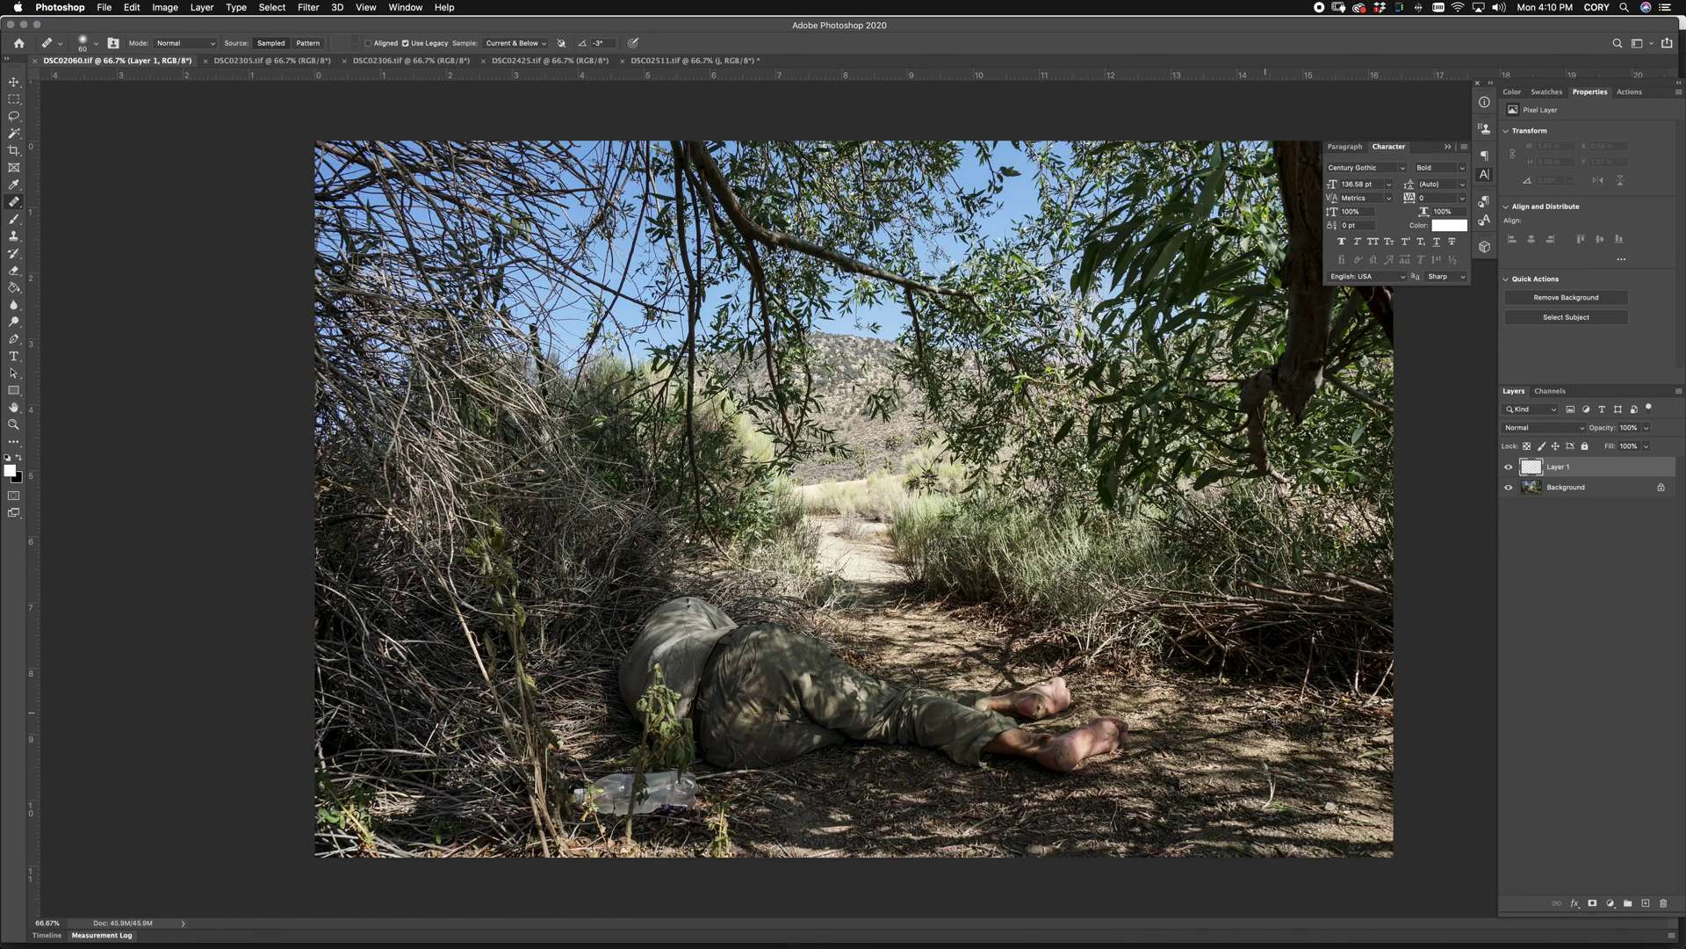
key("ctrl+Tab")
key("ctrl+Tab")
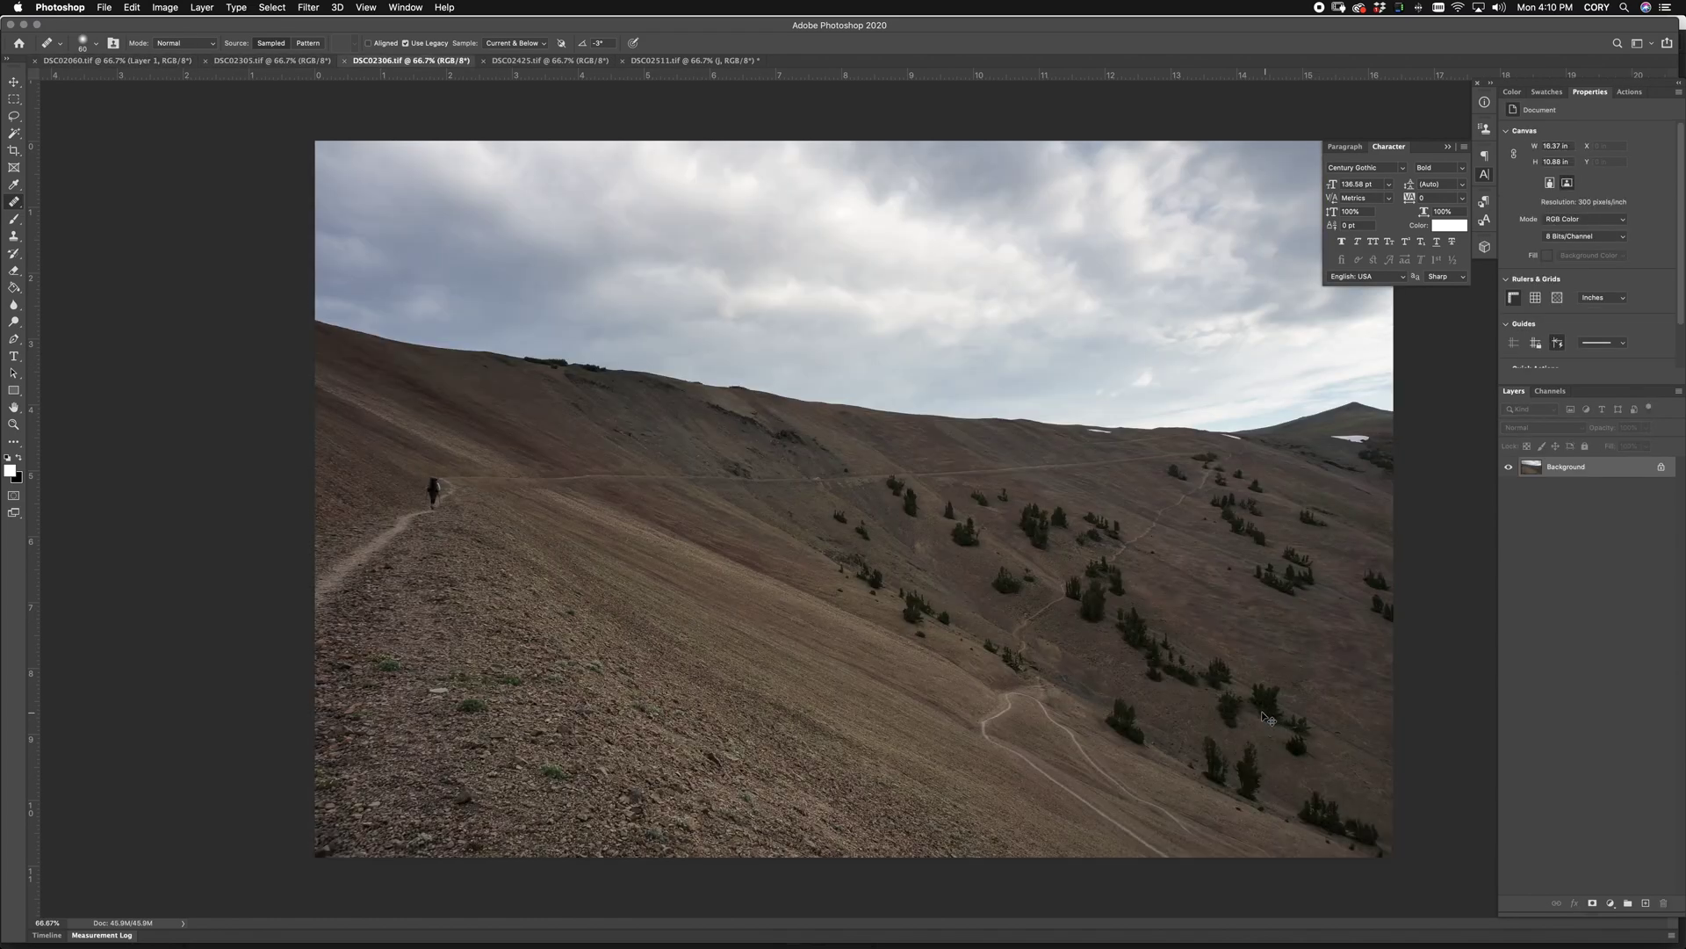
left_click(1484, 175)
key("ctrl+Tab")
key("ctrl+Tab")
Step: Run the TREATMENT SETUP action with layer j active, continuing past the unavailable Select command
key("alt+F9")
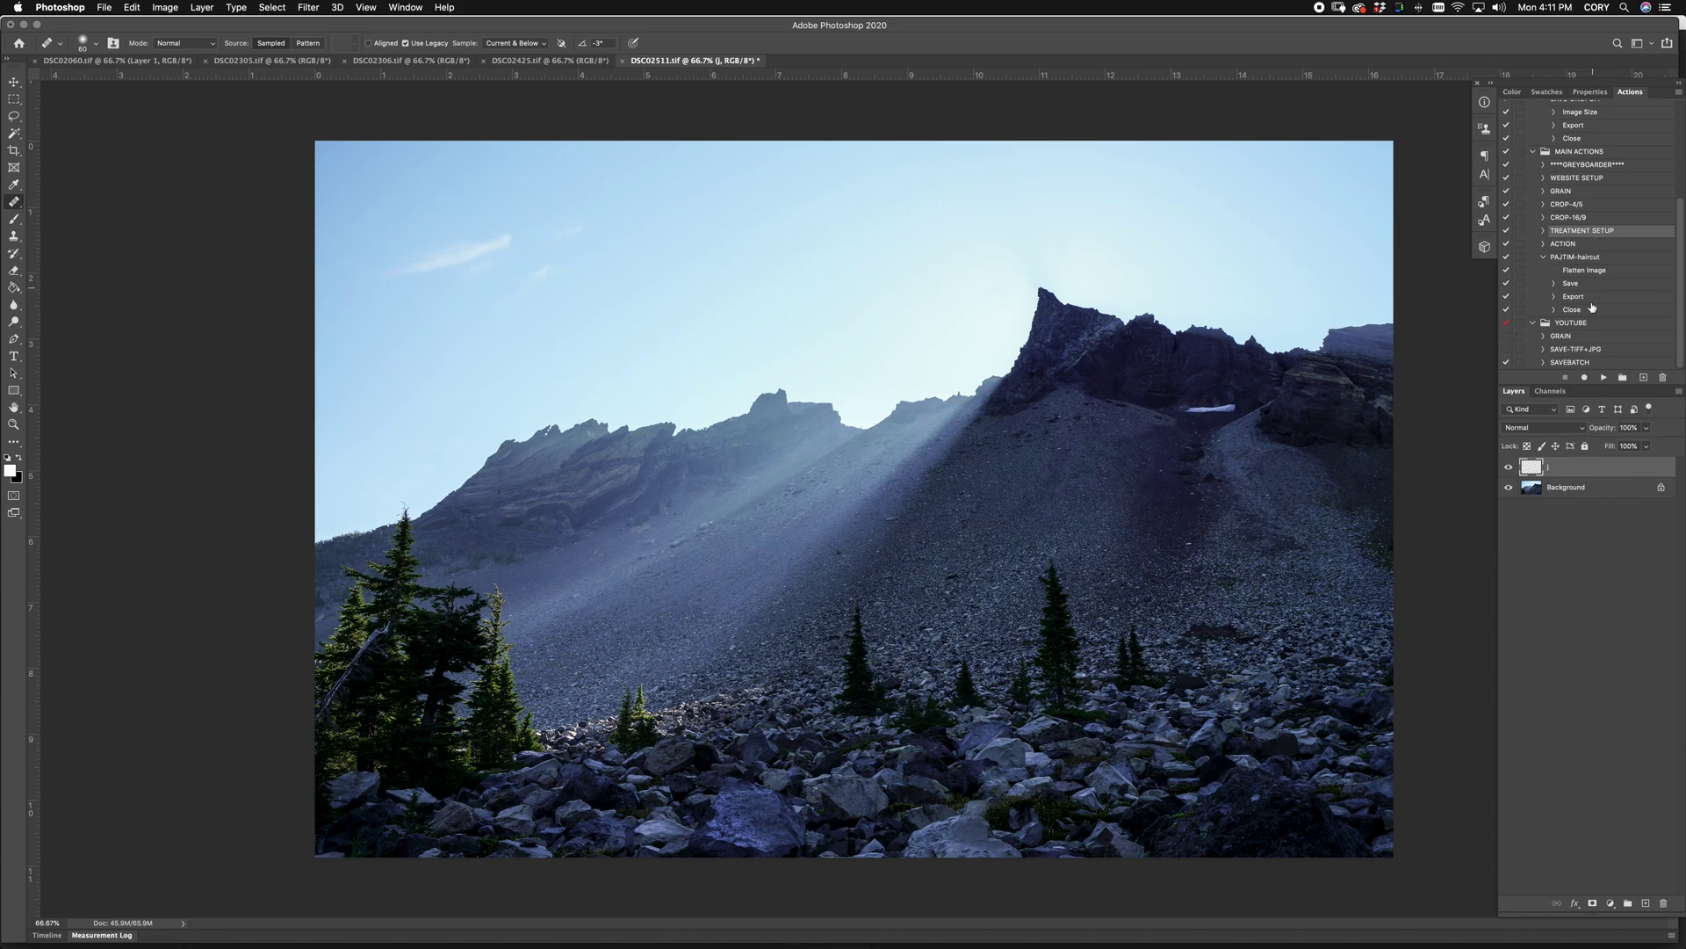
left_click(1605, 378)
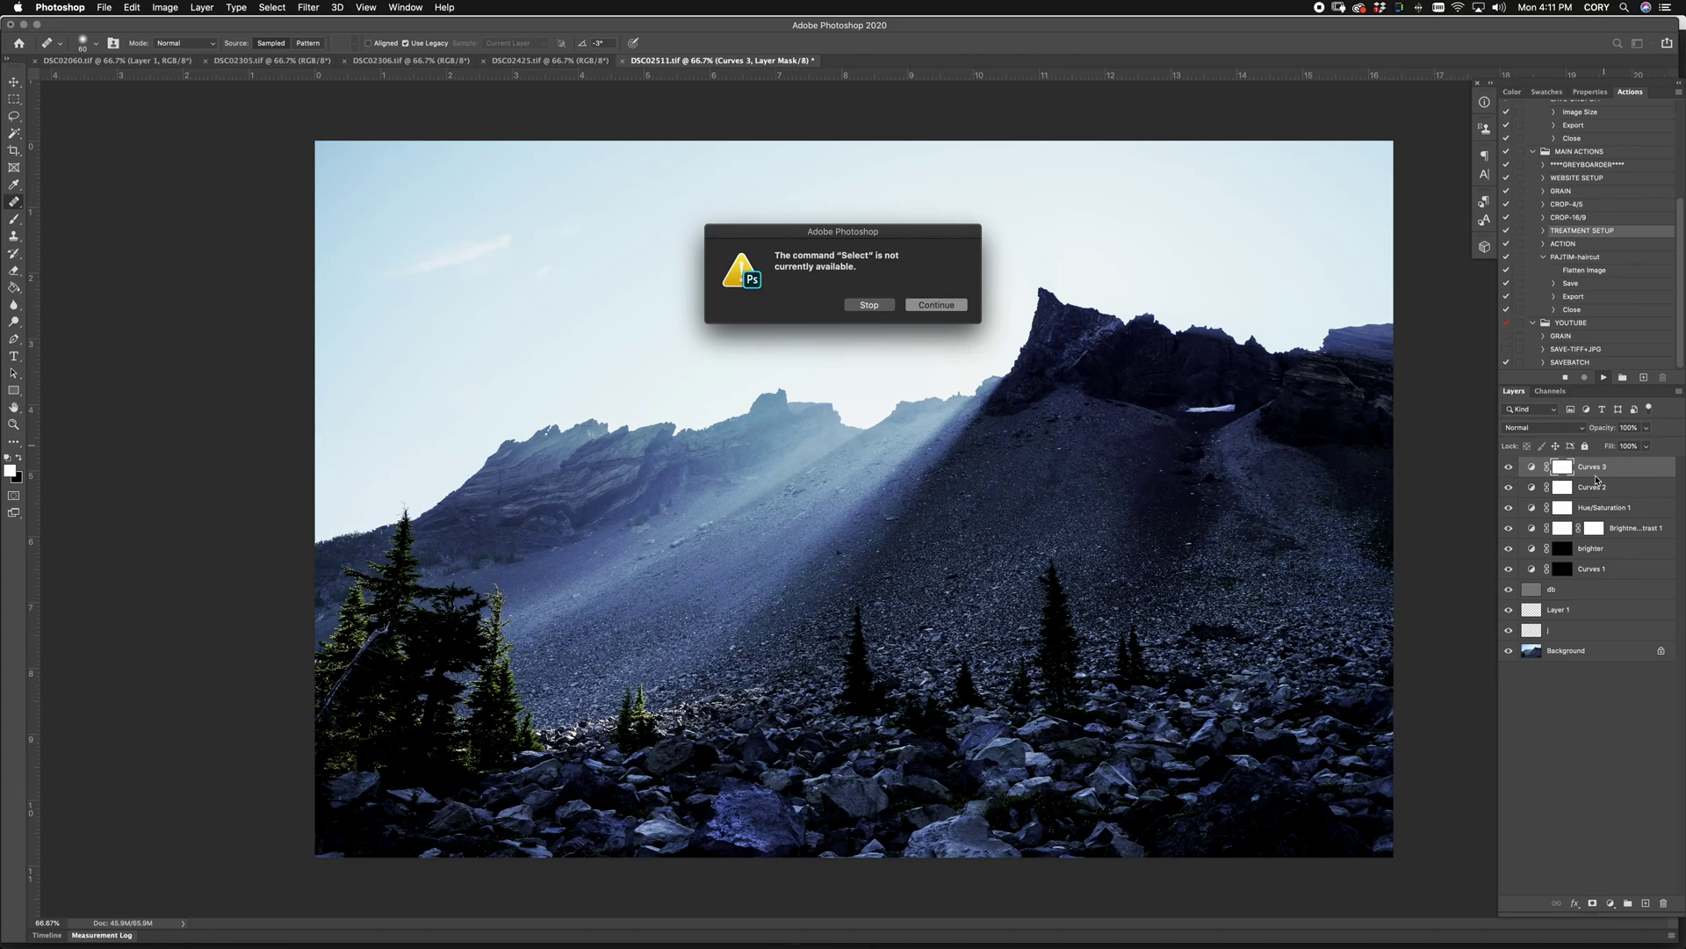
left_click(937, 305)
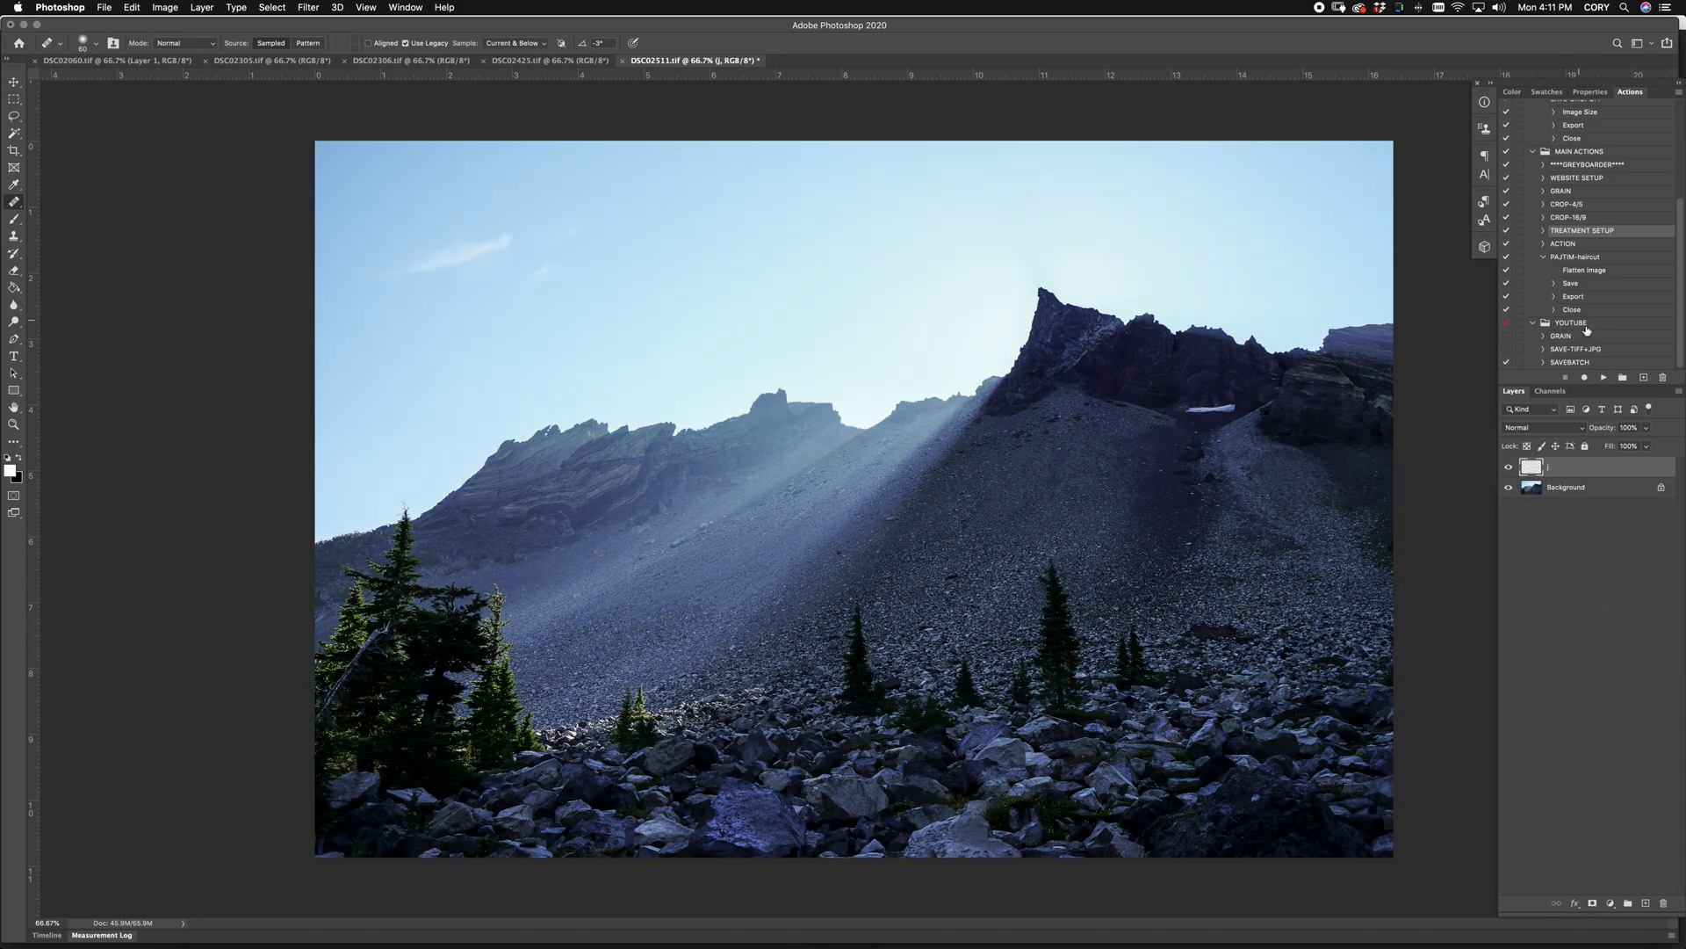
Step: Run the CROP-16/9 action, scale its border mask to about 87% and centre it over the photo
left_click(1591, 219)
left_click(1604, 377)
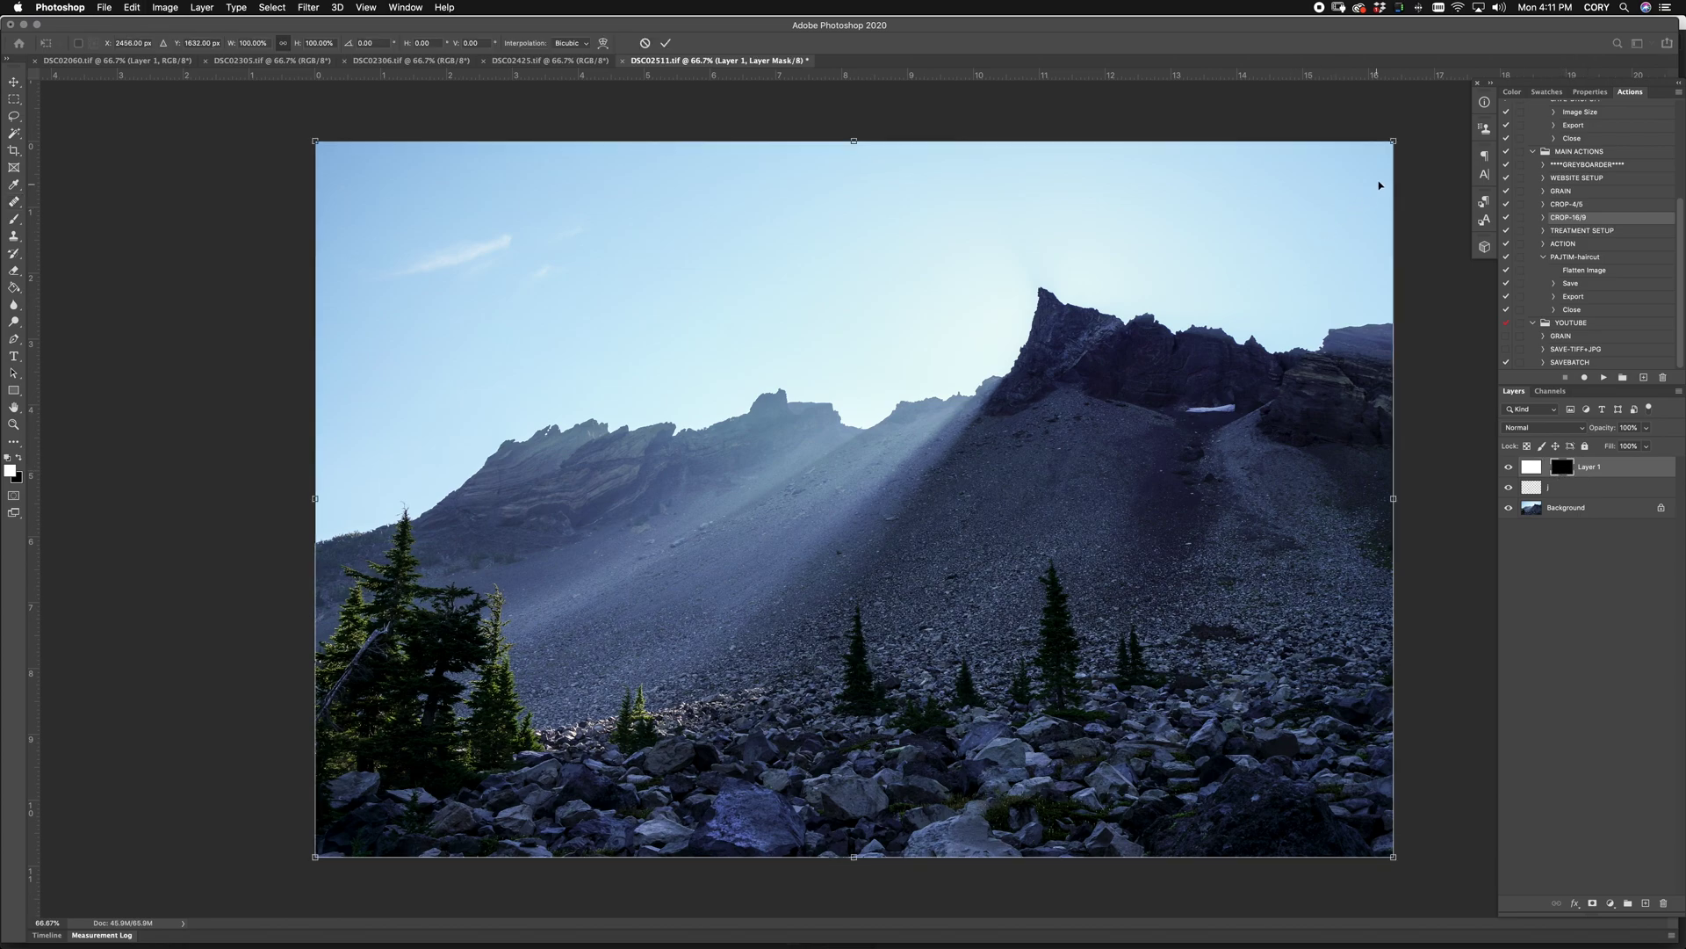
left_click_drag(1284, 225, 1256, 232)
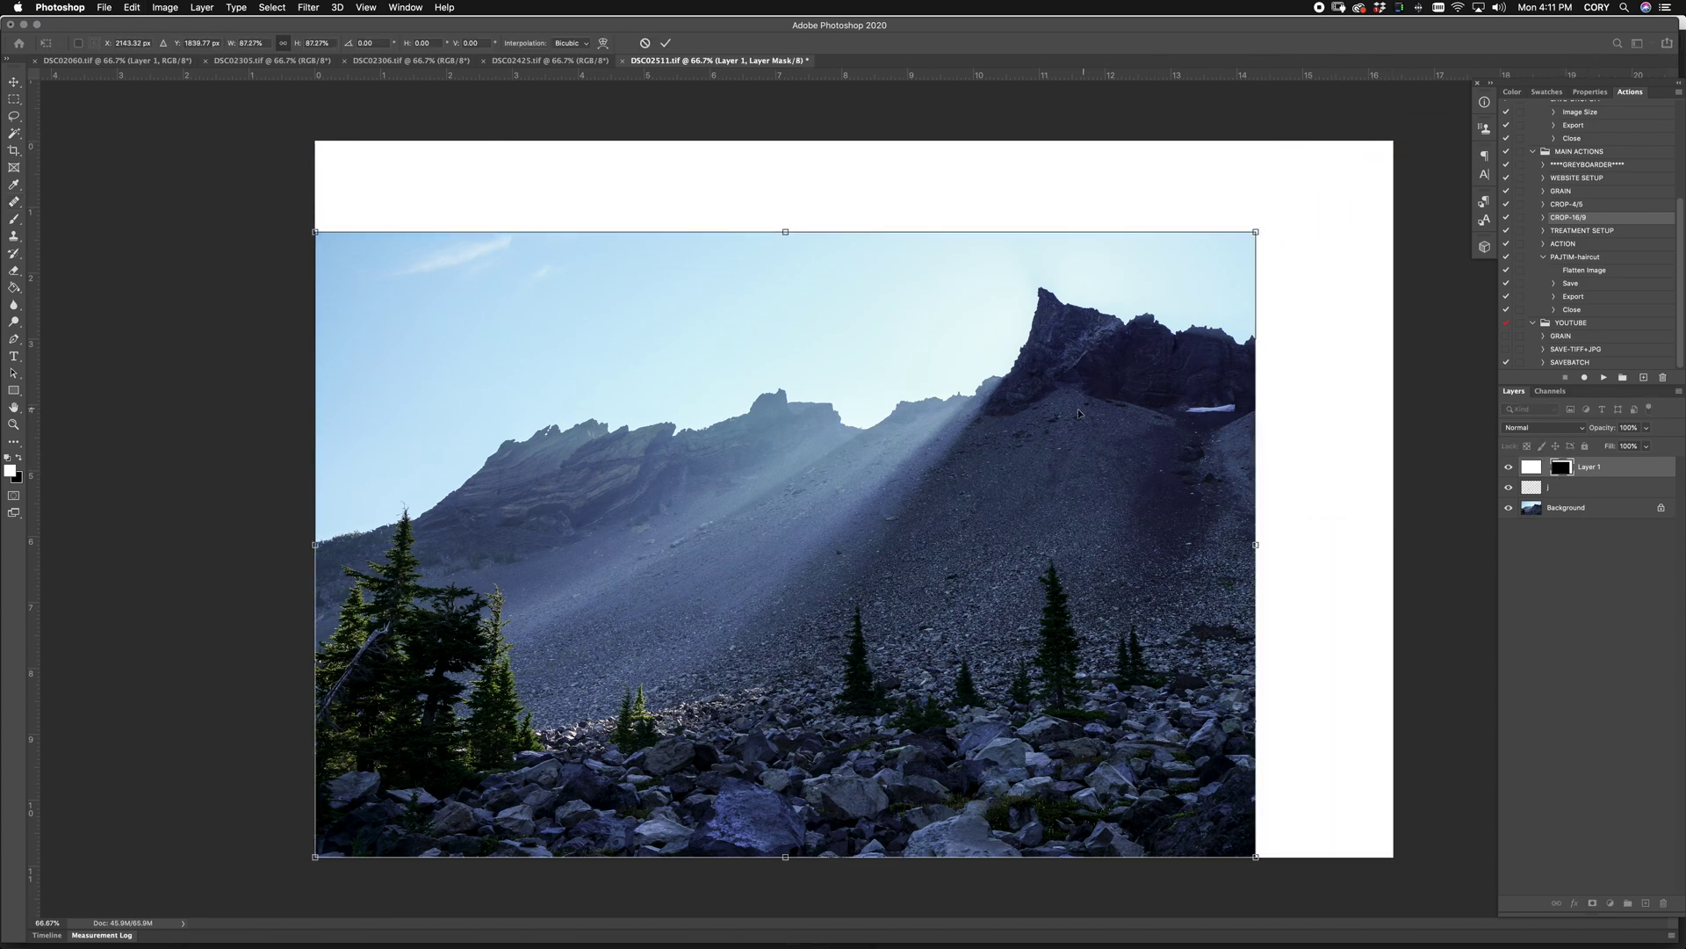
left_click_drag(1016, 411, 1076, 374)
key("Return")
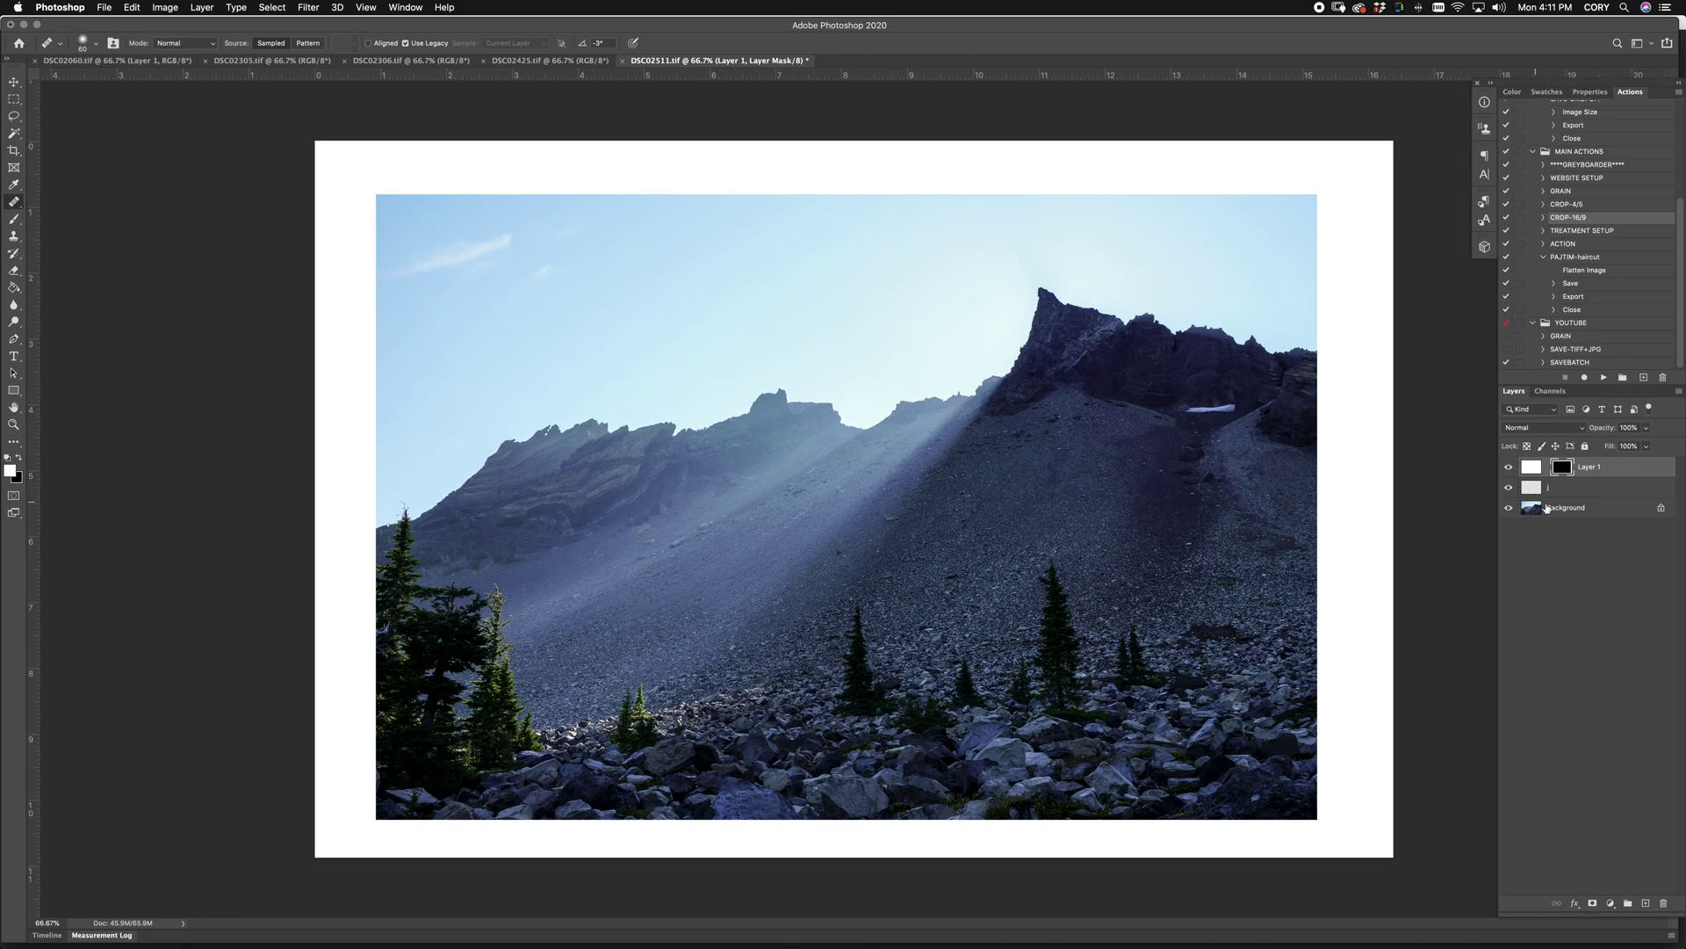
Step: Select the Background layer and run the TREATMENT SETUP action from there
left_click(1589, 505)
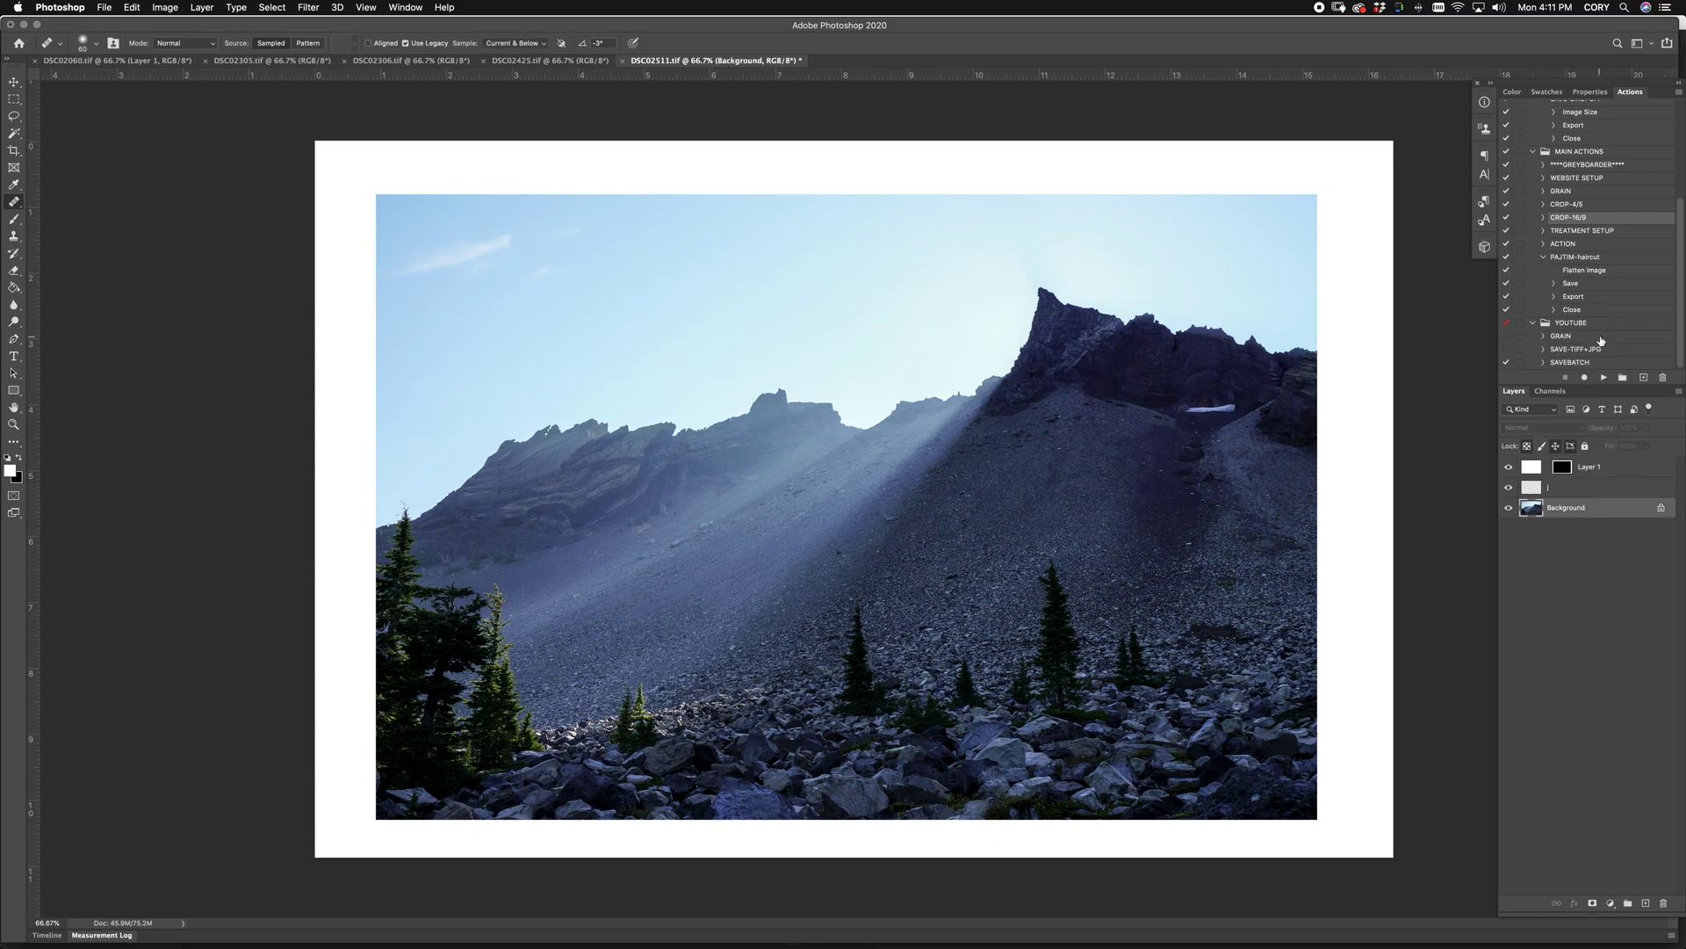
left_click(1582, 230)
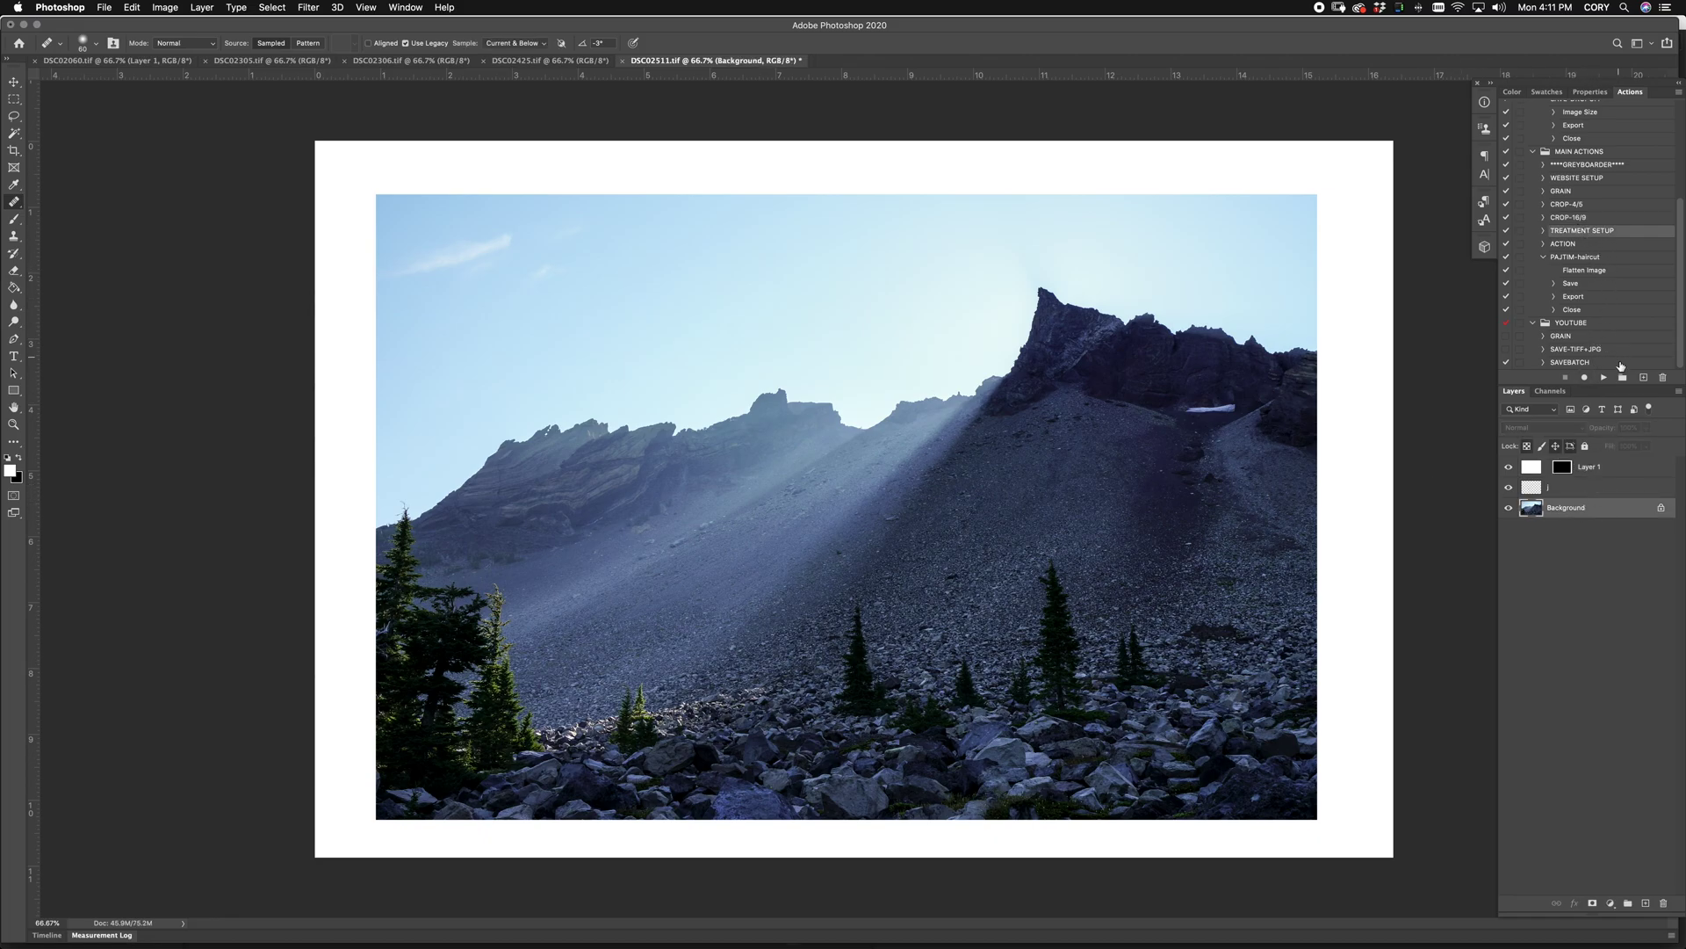
left_click(1606, 377)
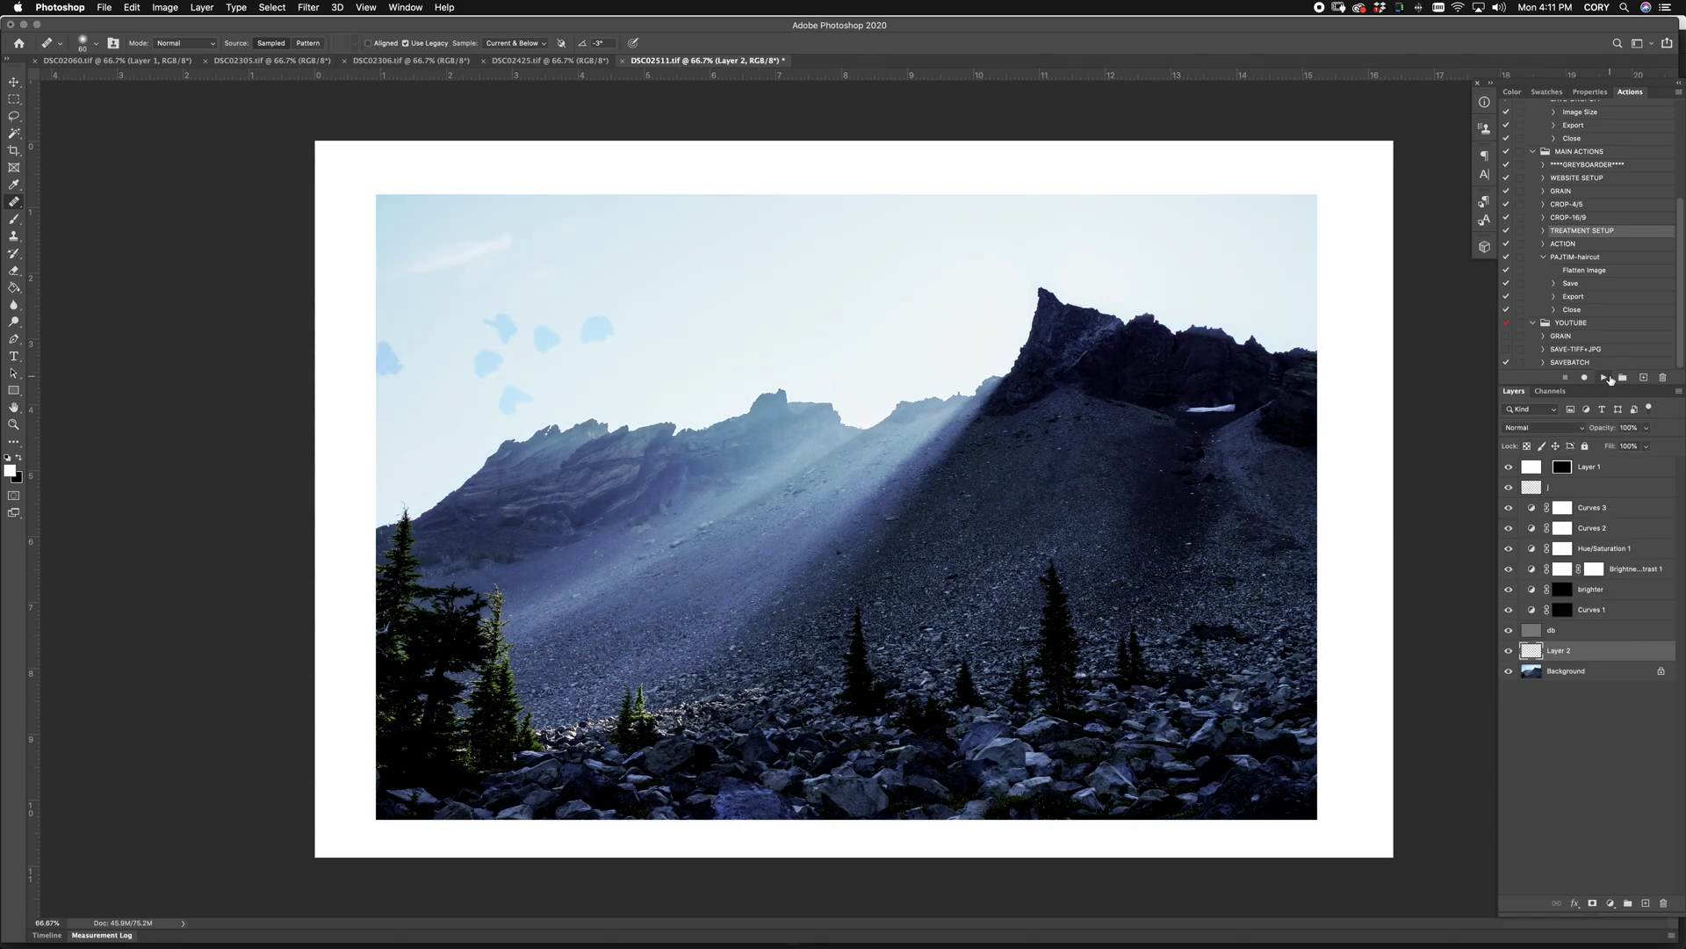
Step: Undo the treatment action and the white crop border, going back to layer j above the Background
key("super+z")
key("super+z")
key("super+z")
key("super+z")
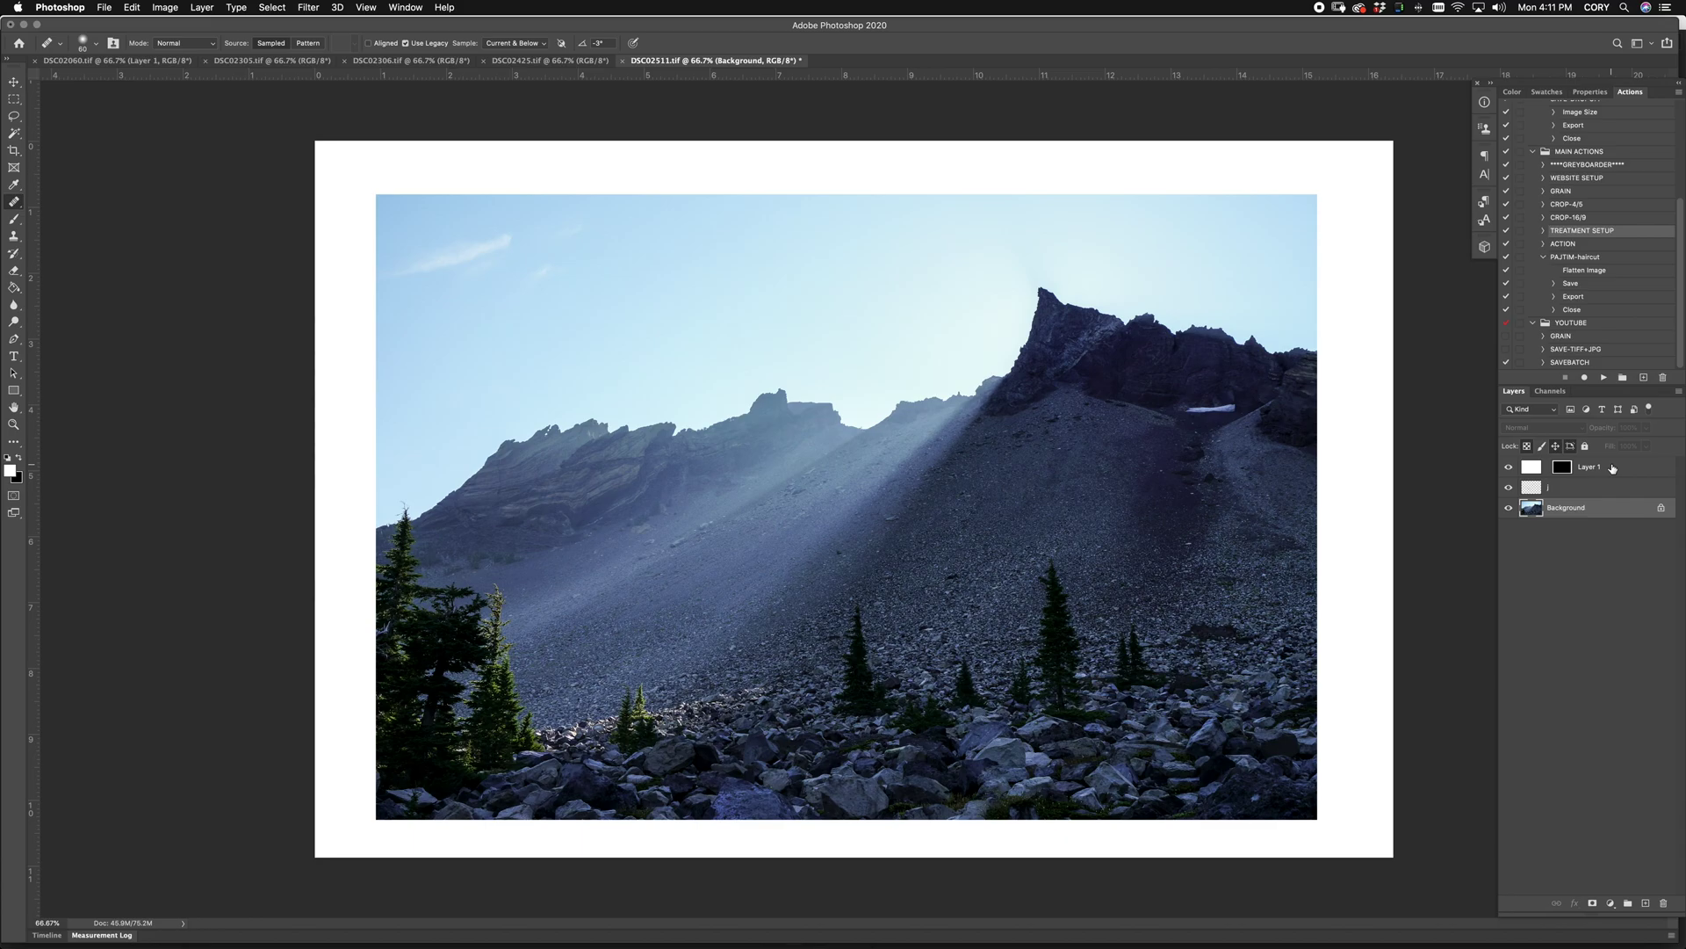
key("super+z")
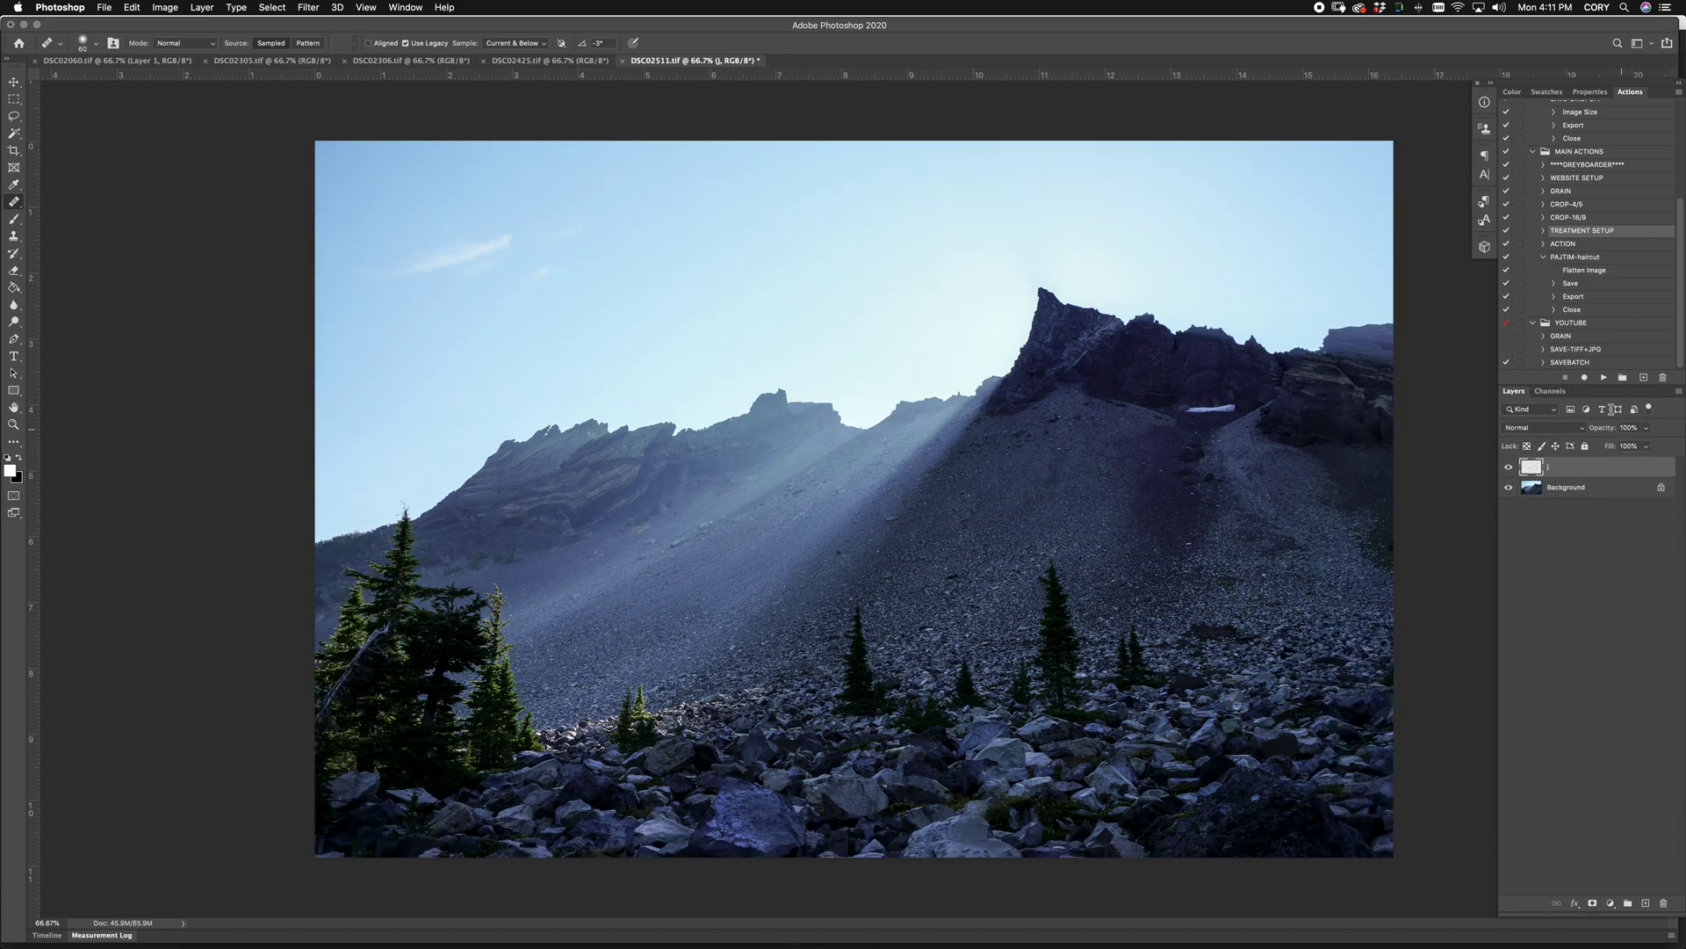
Step: Run the TREATMENT SETUP action above layer j again, continuing past the unavailable Select command
left_click(1607, 380)
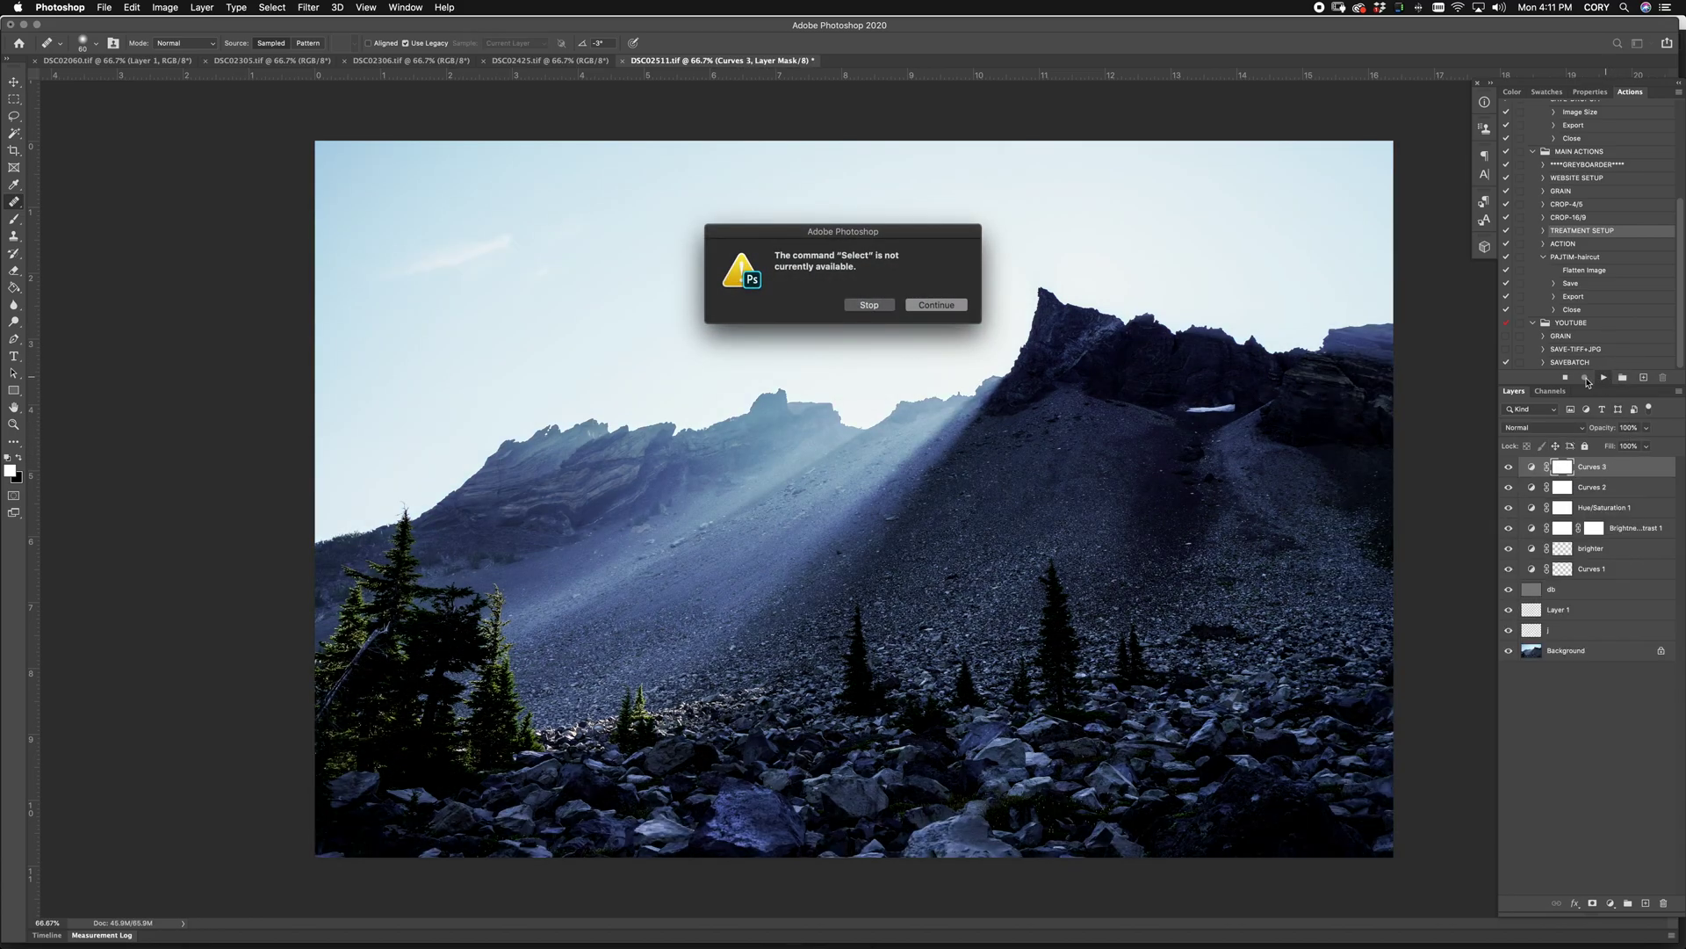
left_click(956, 310)
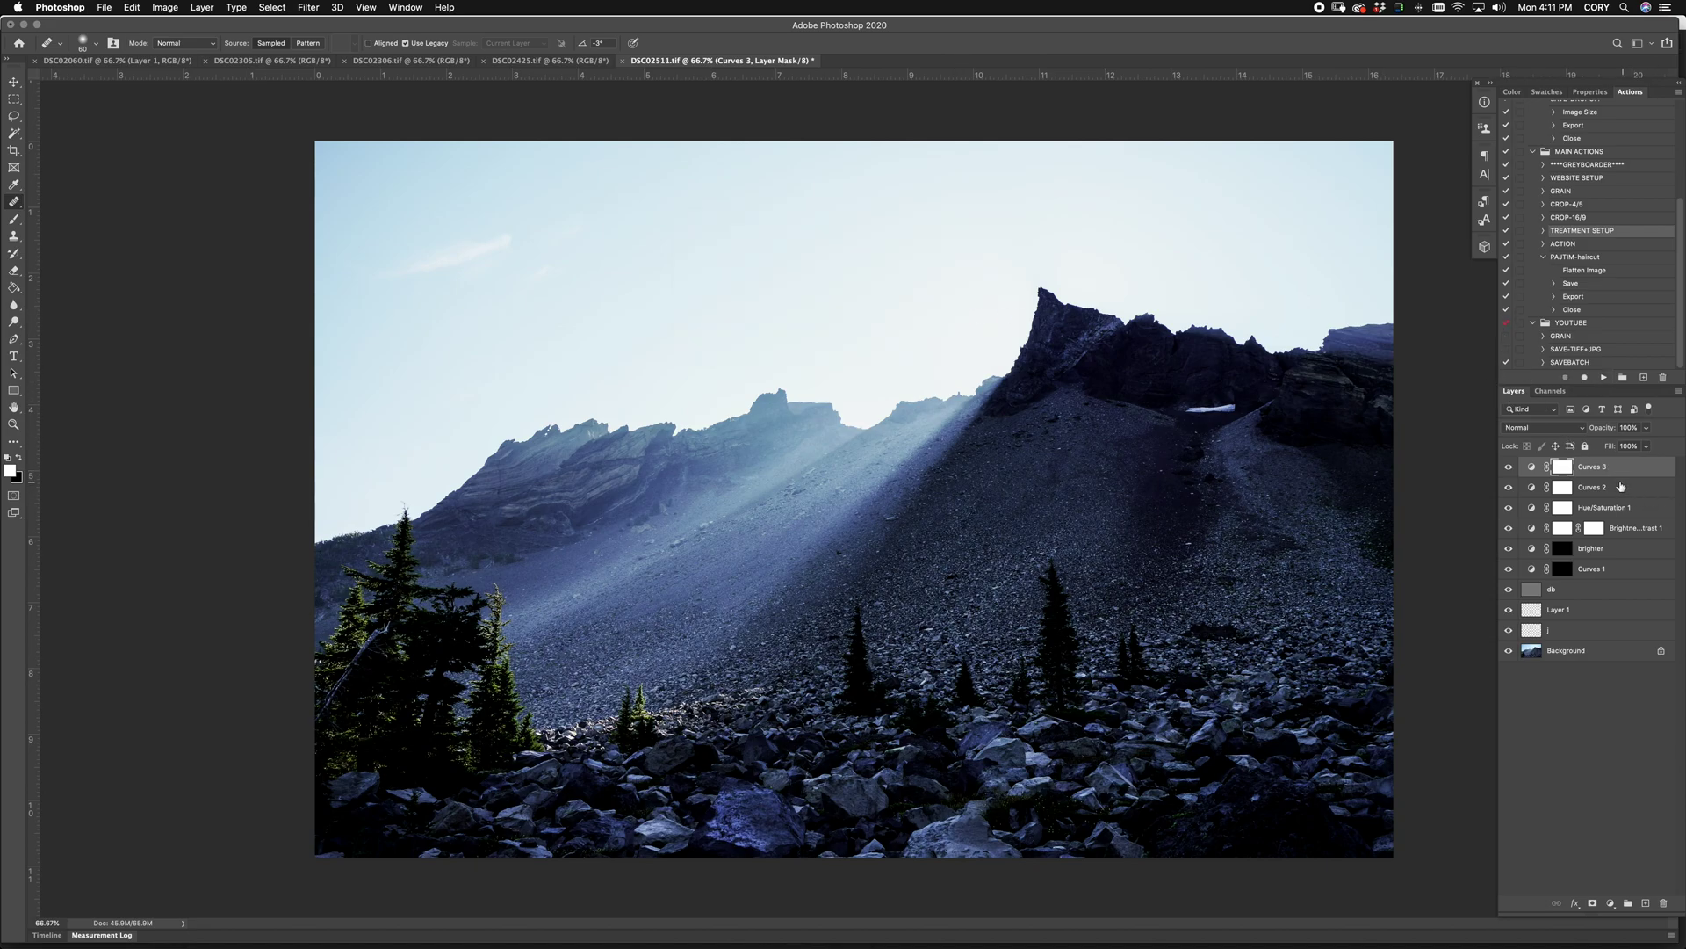
Step: Examine the settings of the Curves 1, brighter, Brightness/Contrast 1, Hue/Saturation 1 and Curves 2 adjustment layers
left_click(1606, 473)
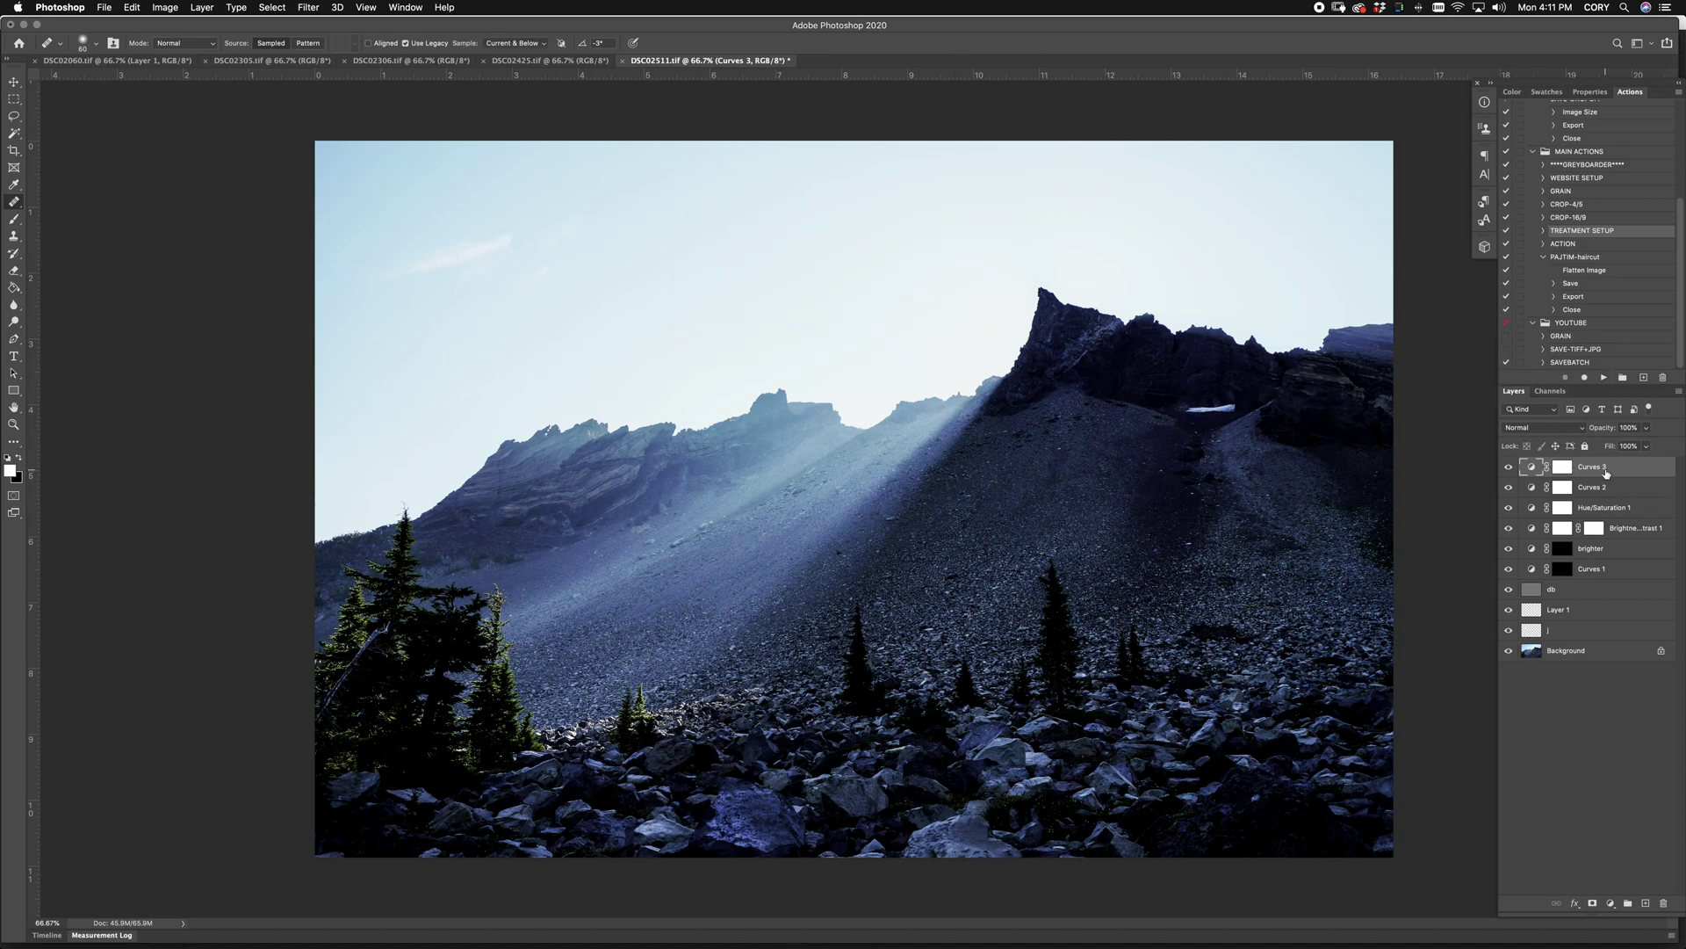
left_click(1563, 548)
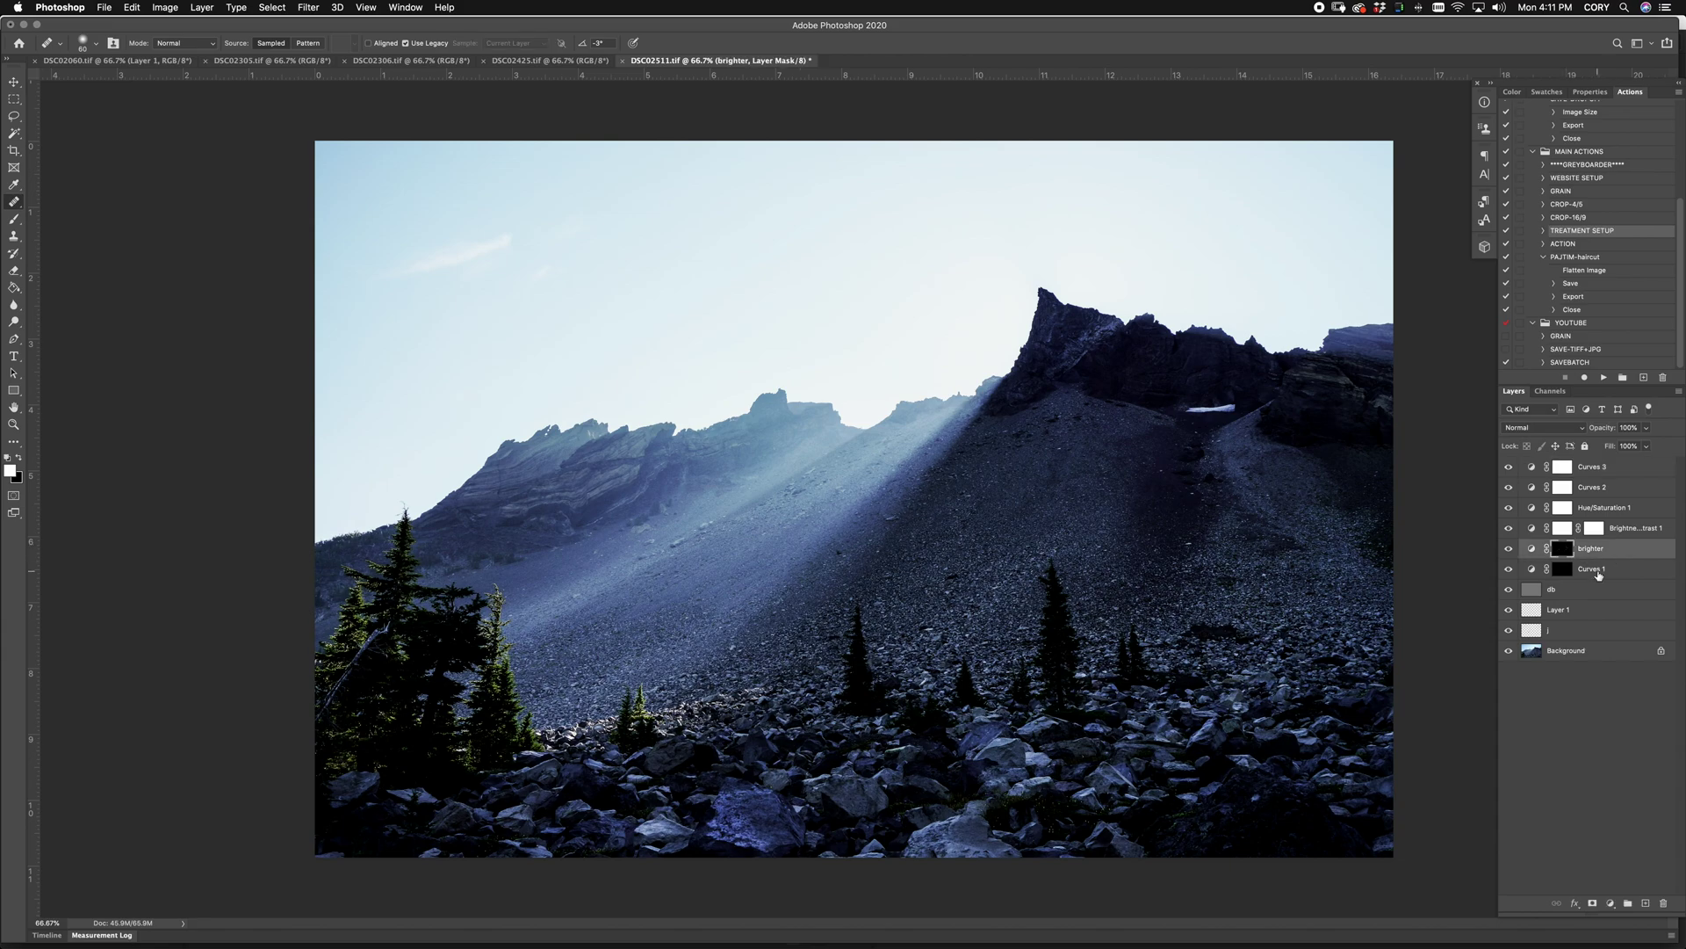
left_click(1598, 571)
double_click(1532, 569)
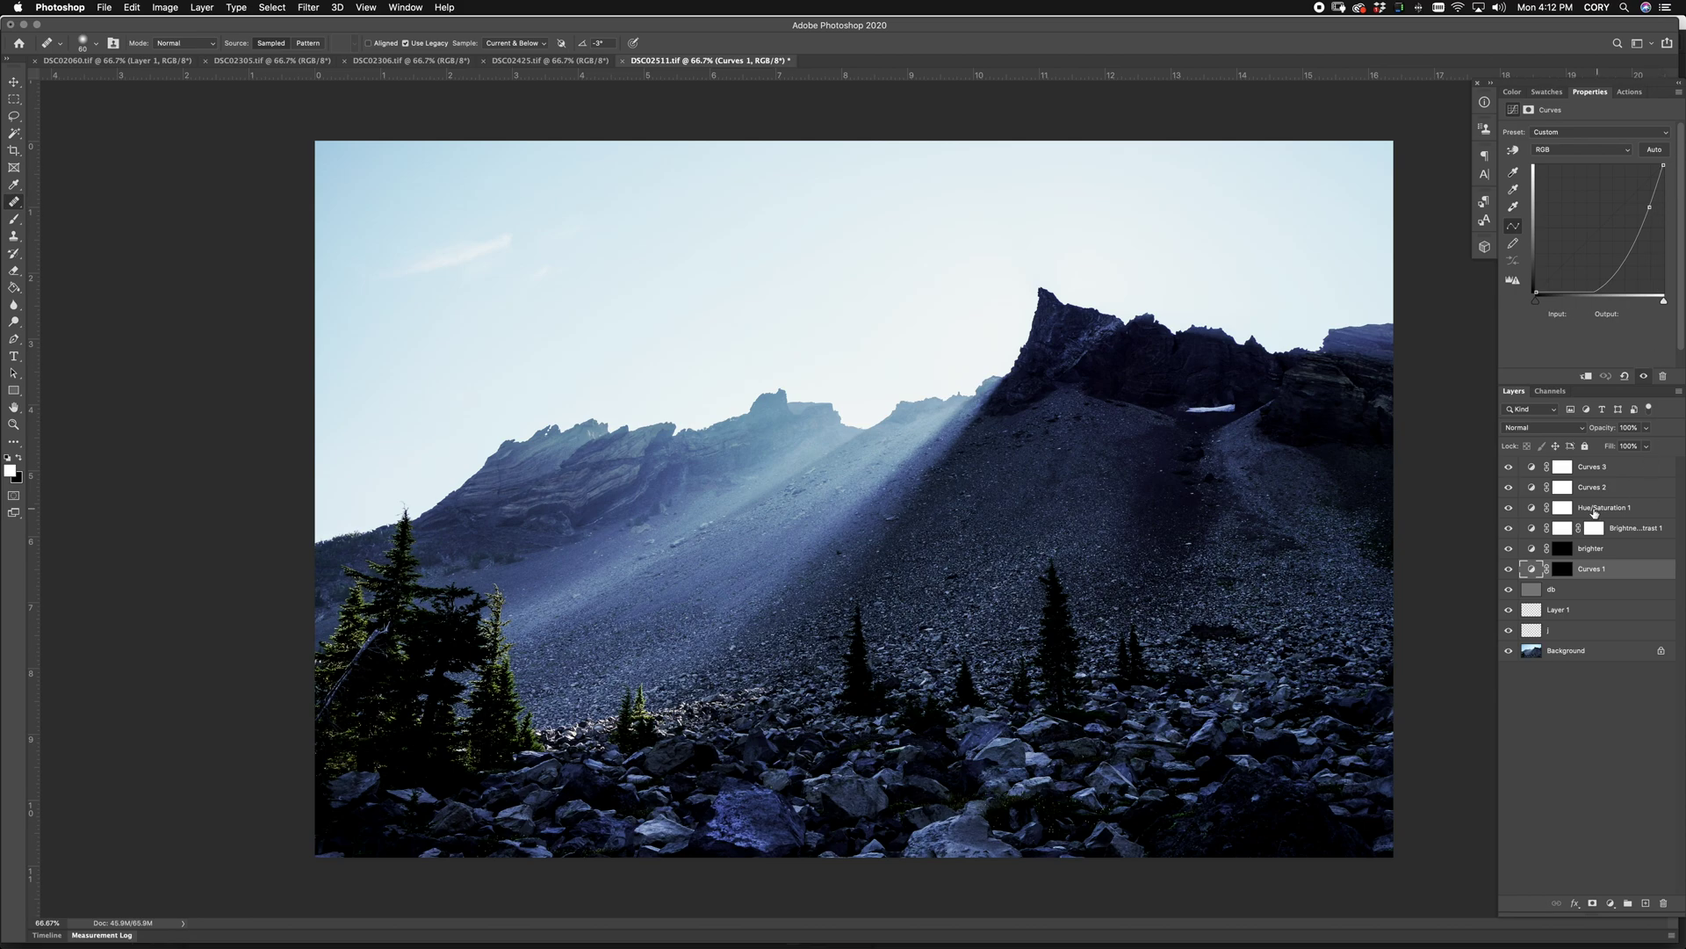
left_click(1531, 552)
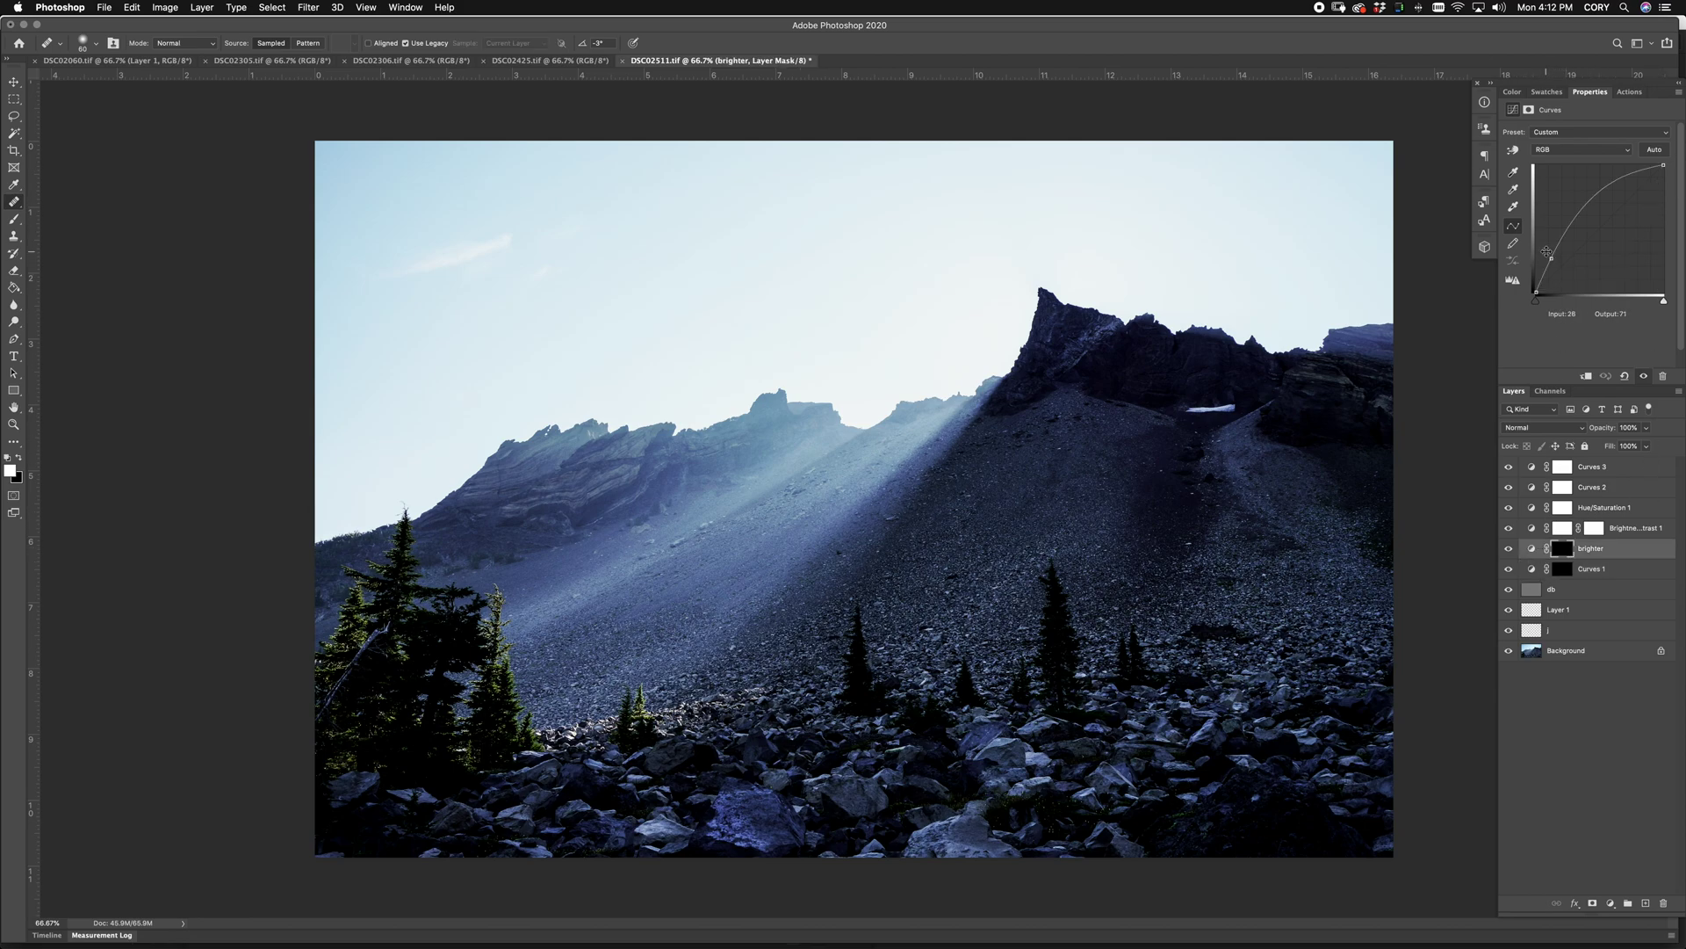
left_click(1647, 530)
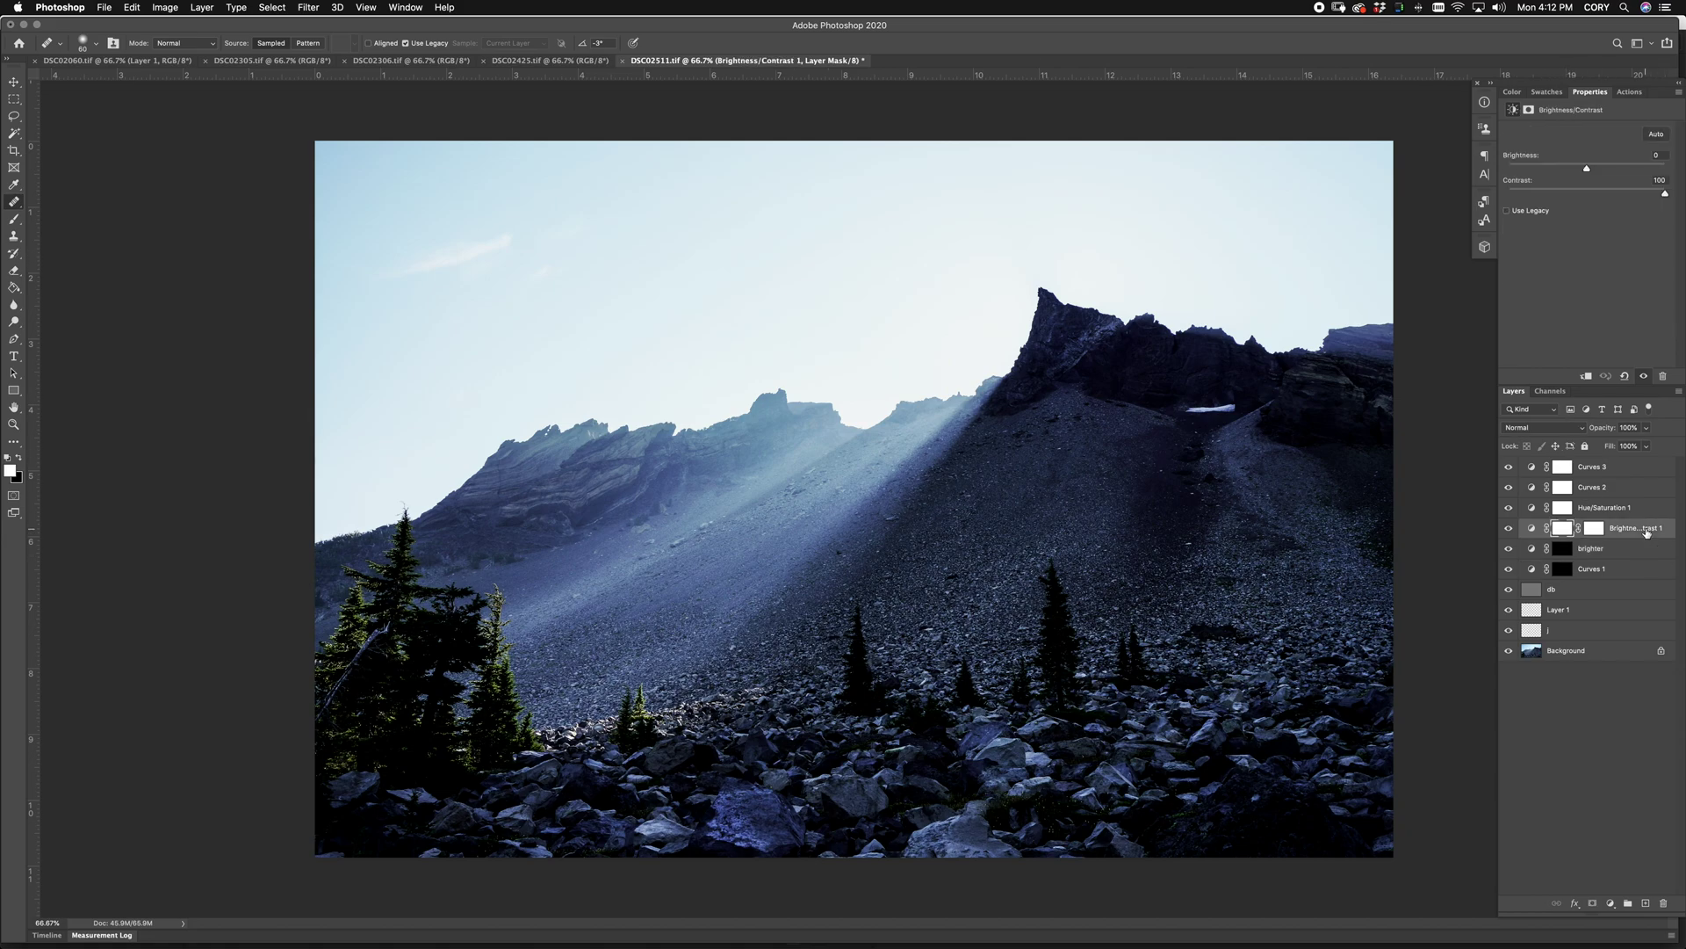
left_click(1611, 511)
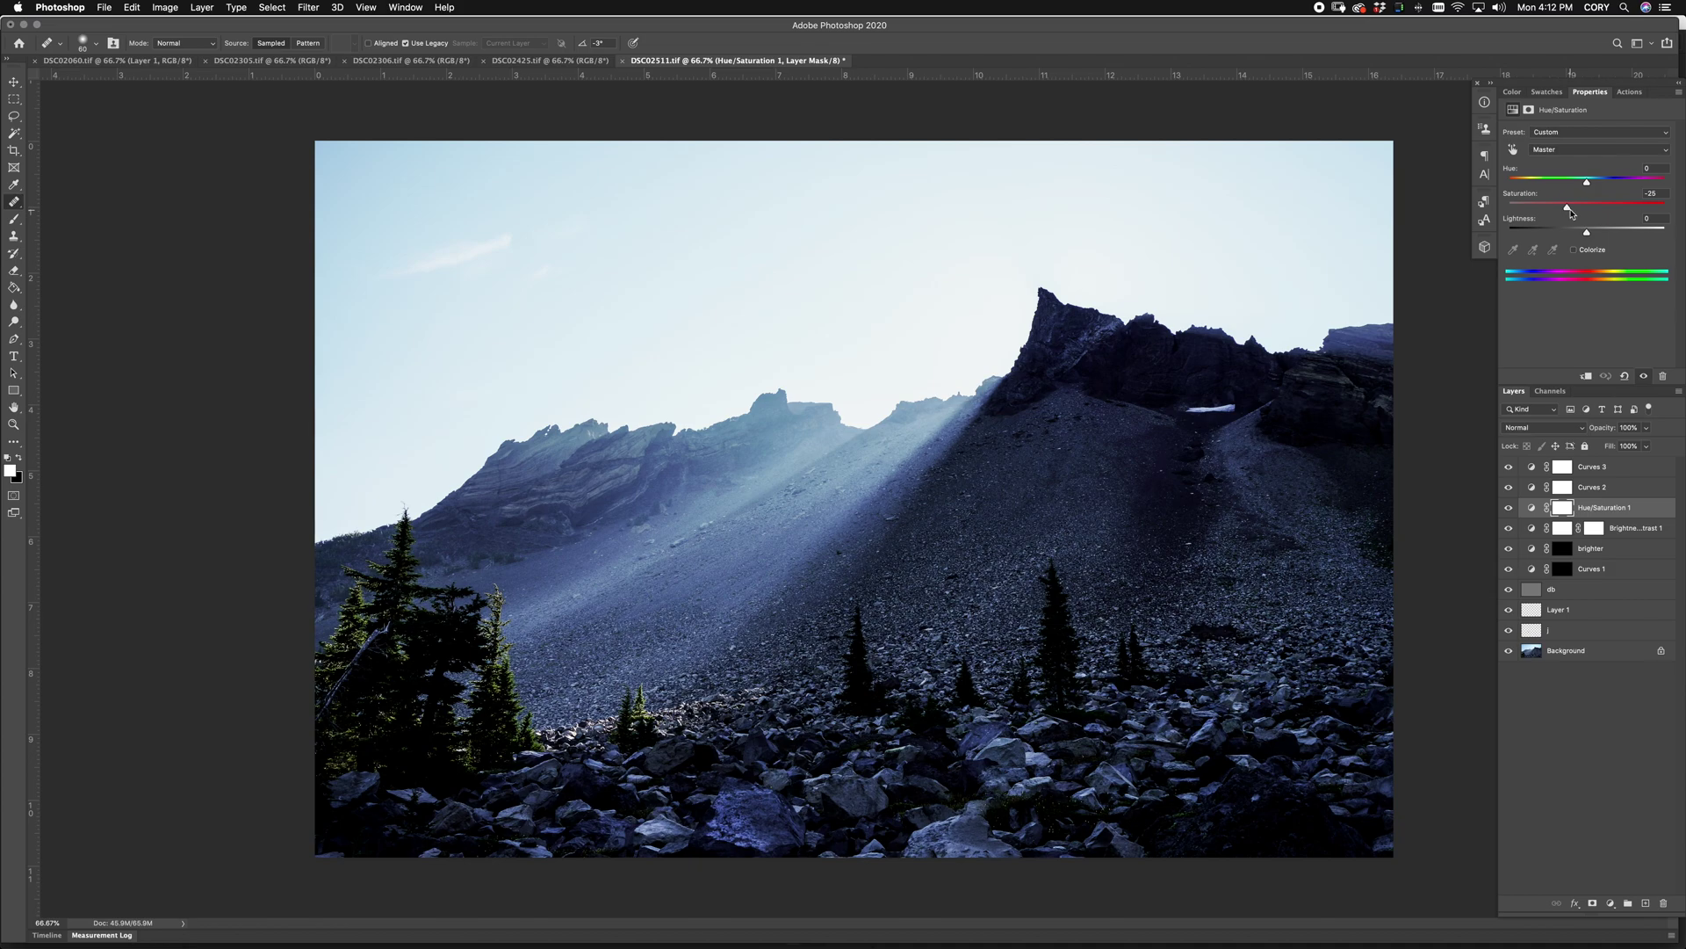
left_click(1629, 489)
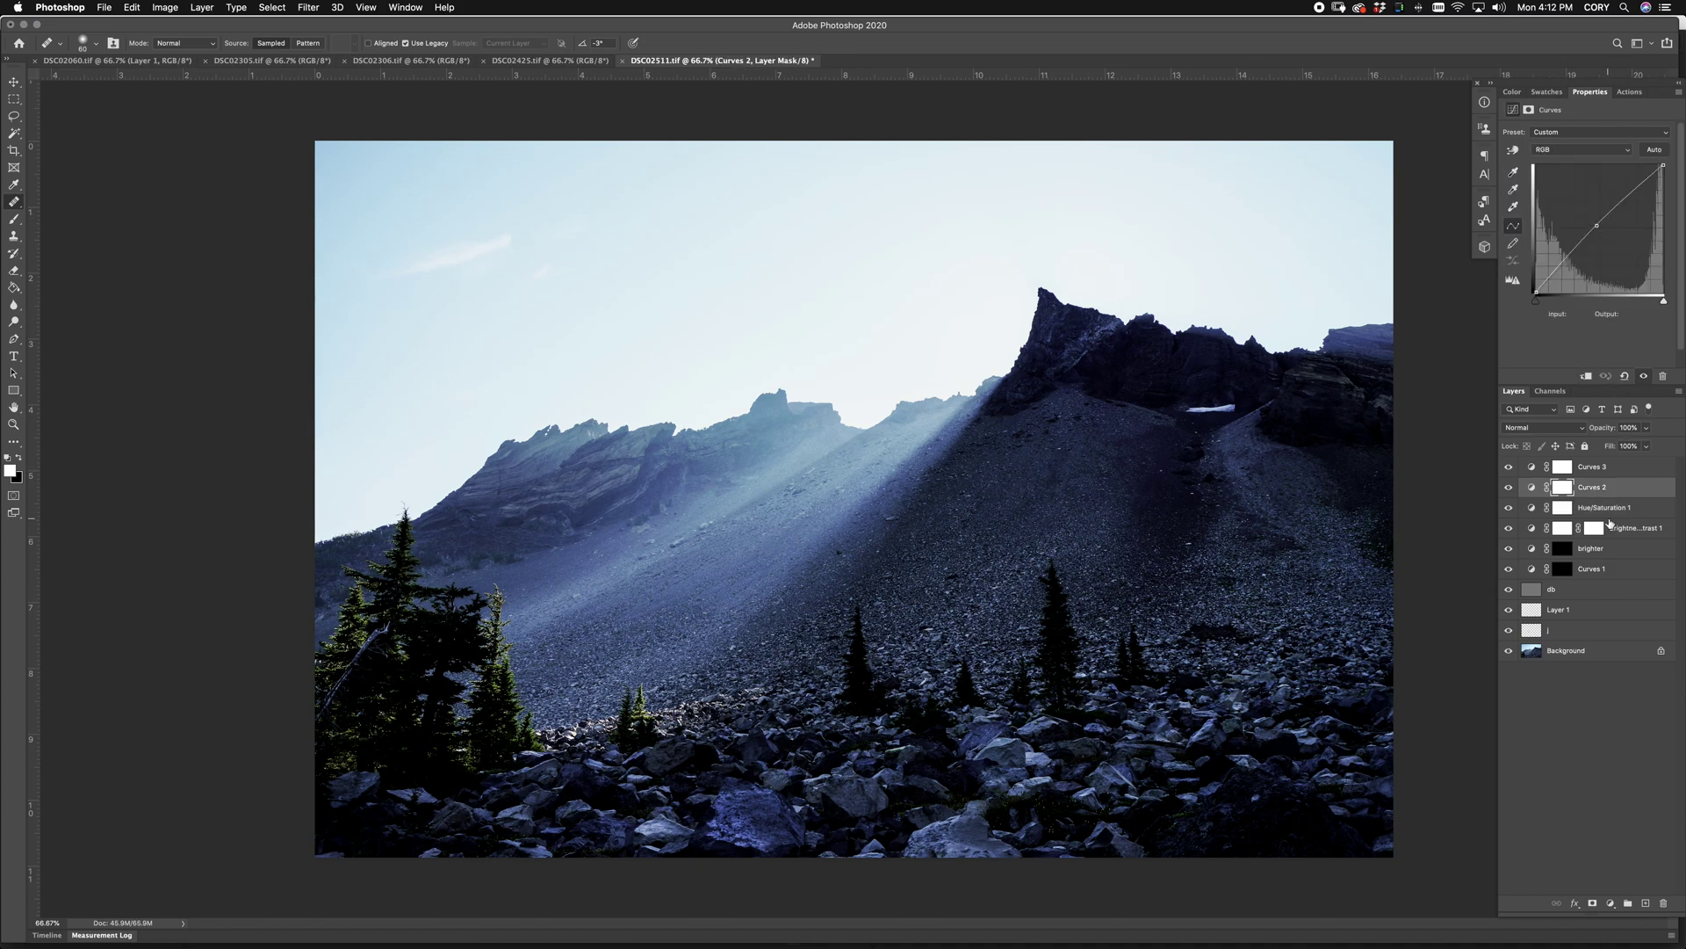
Step: Select the Curves 3 adjustment layer and hide it
left_click(1600, 472)
left_click(1509, 467)
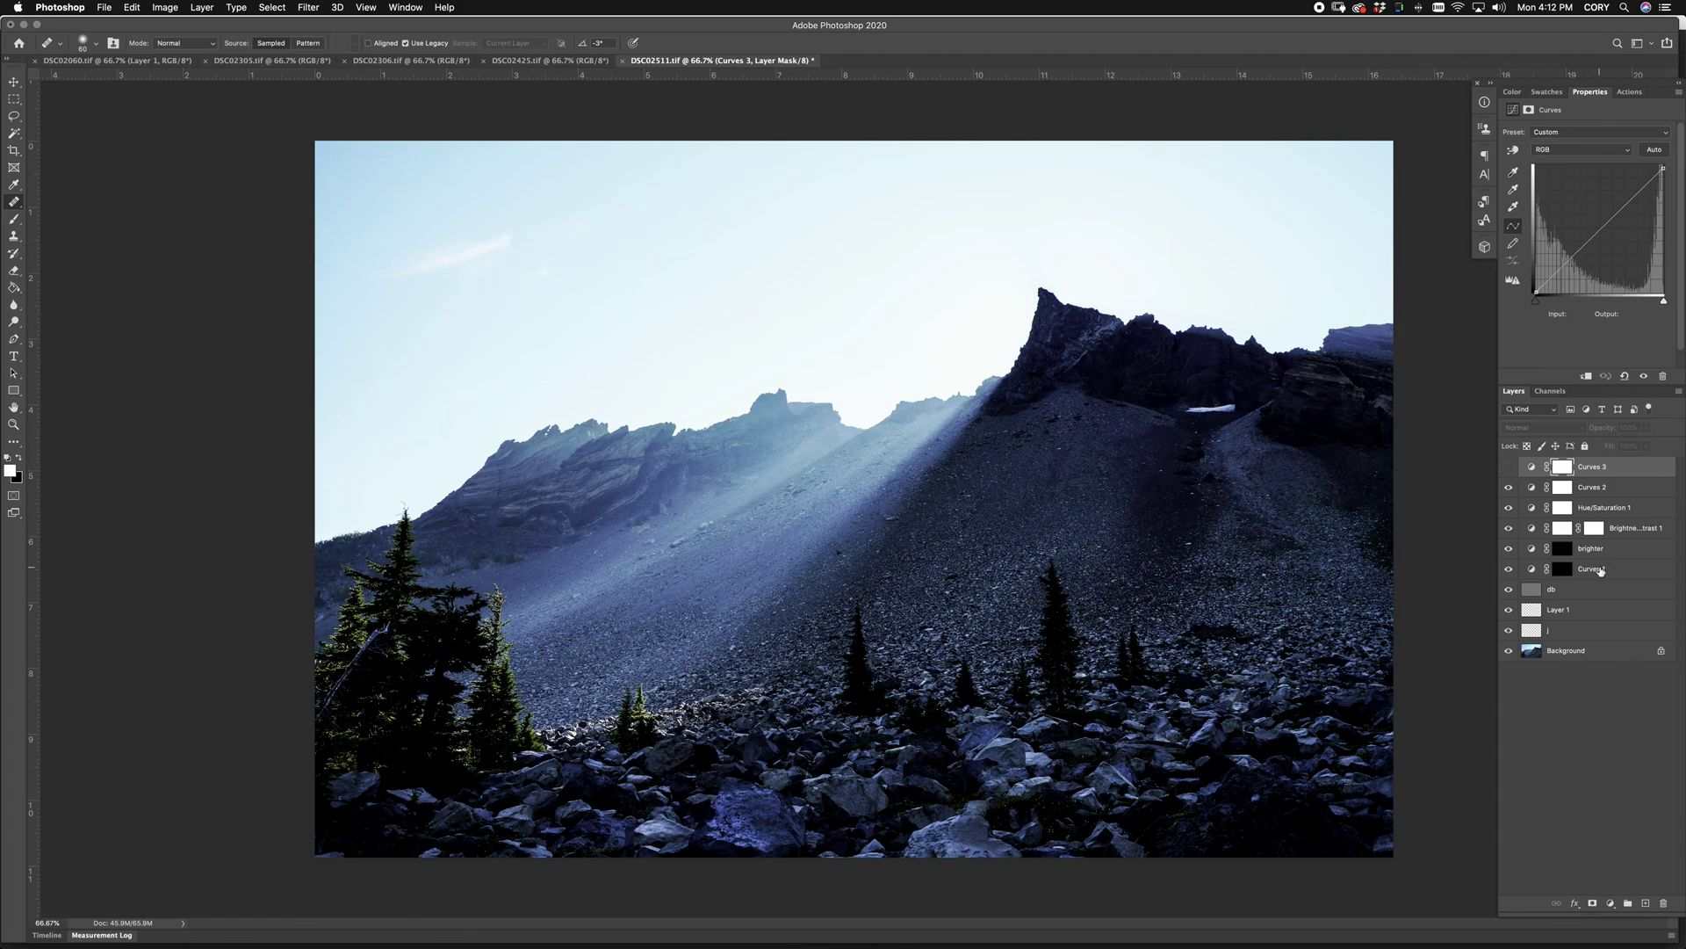
Step: Compare the photo with the Curves 3 adjustment shown and hidden, using a full-screen view with a white surround
key("f")
key("f")
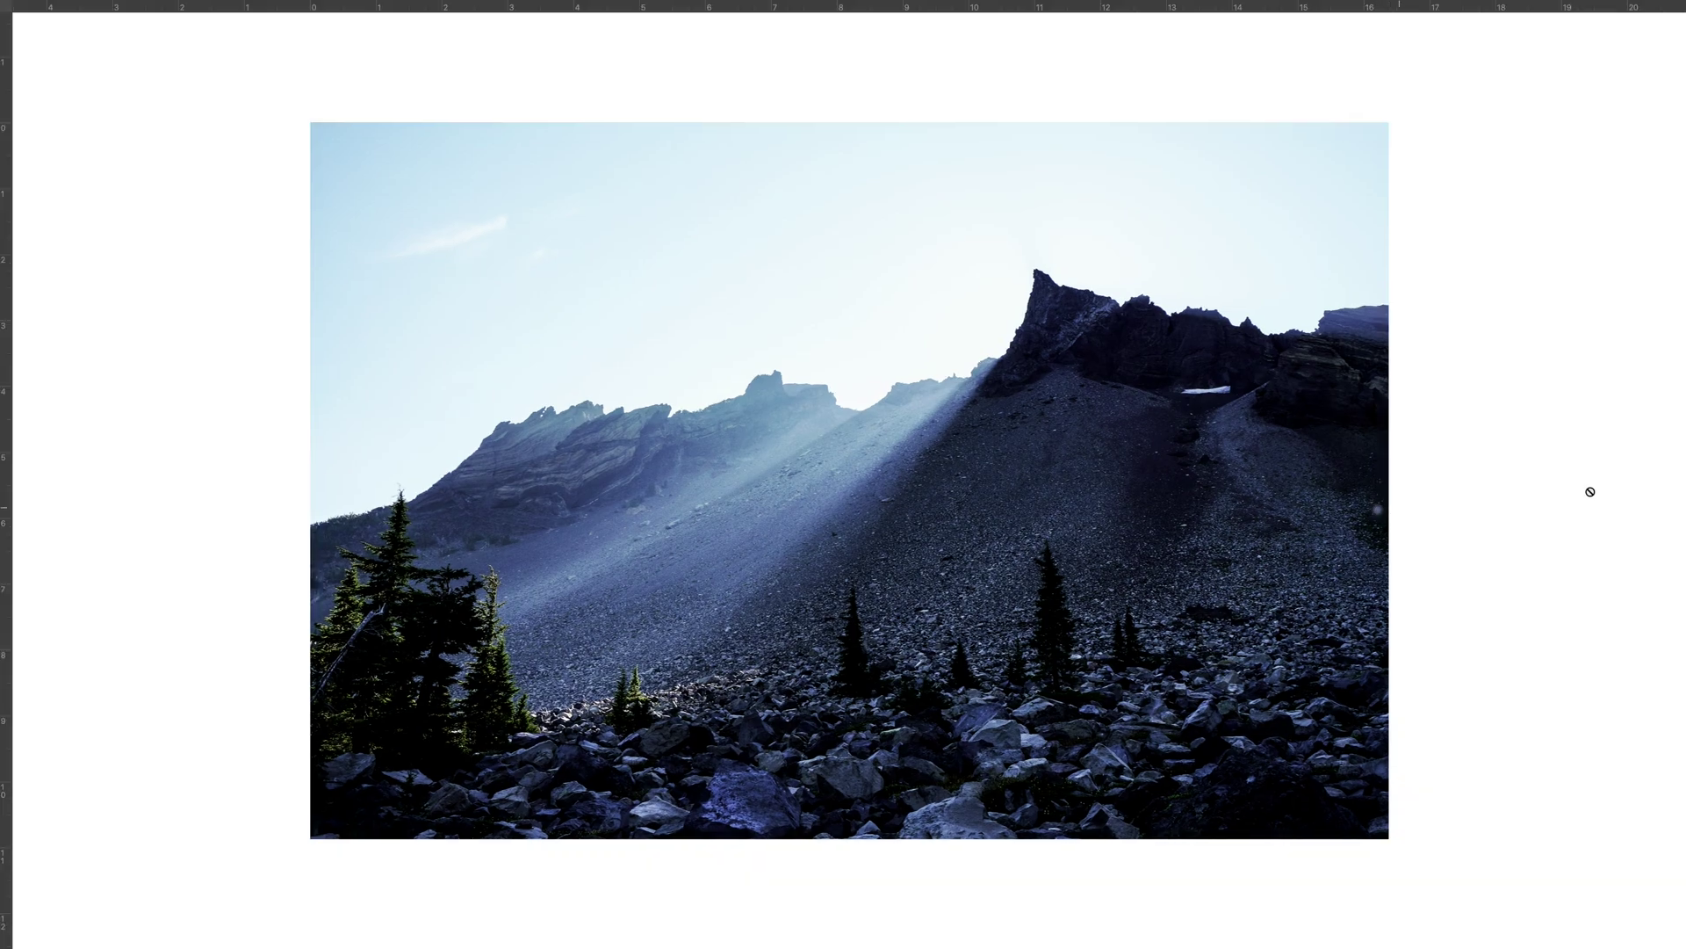
key("f")
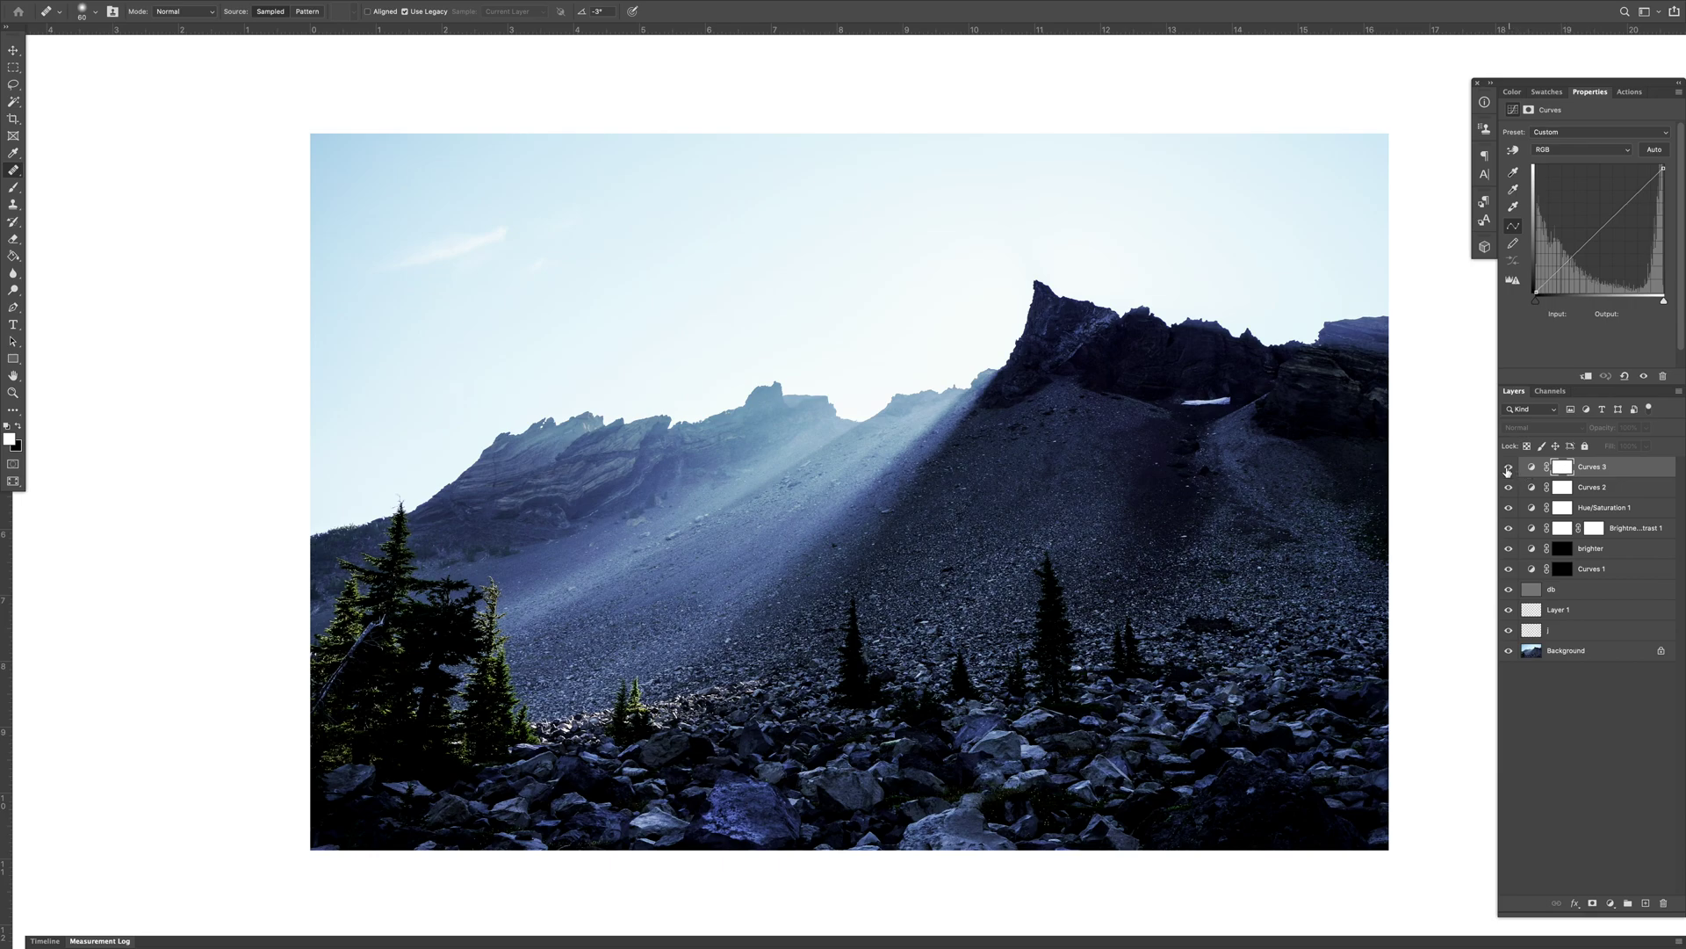
left_click(1509, 470)
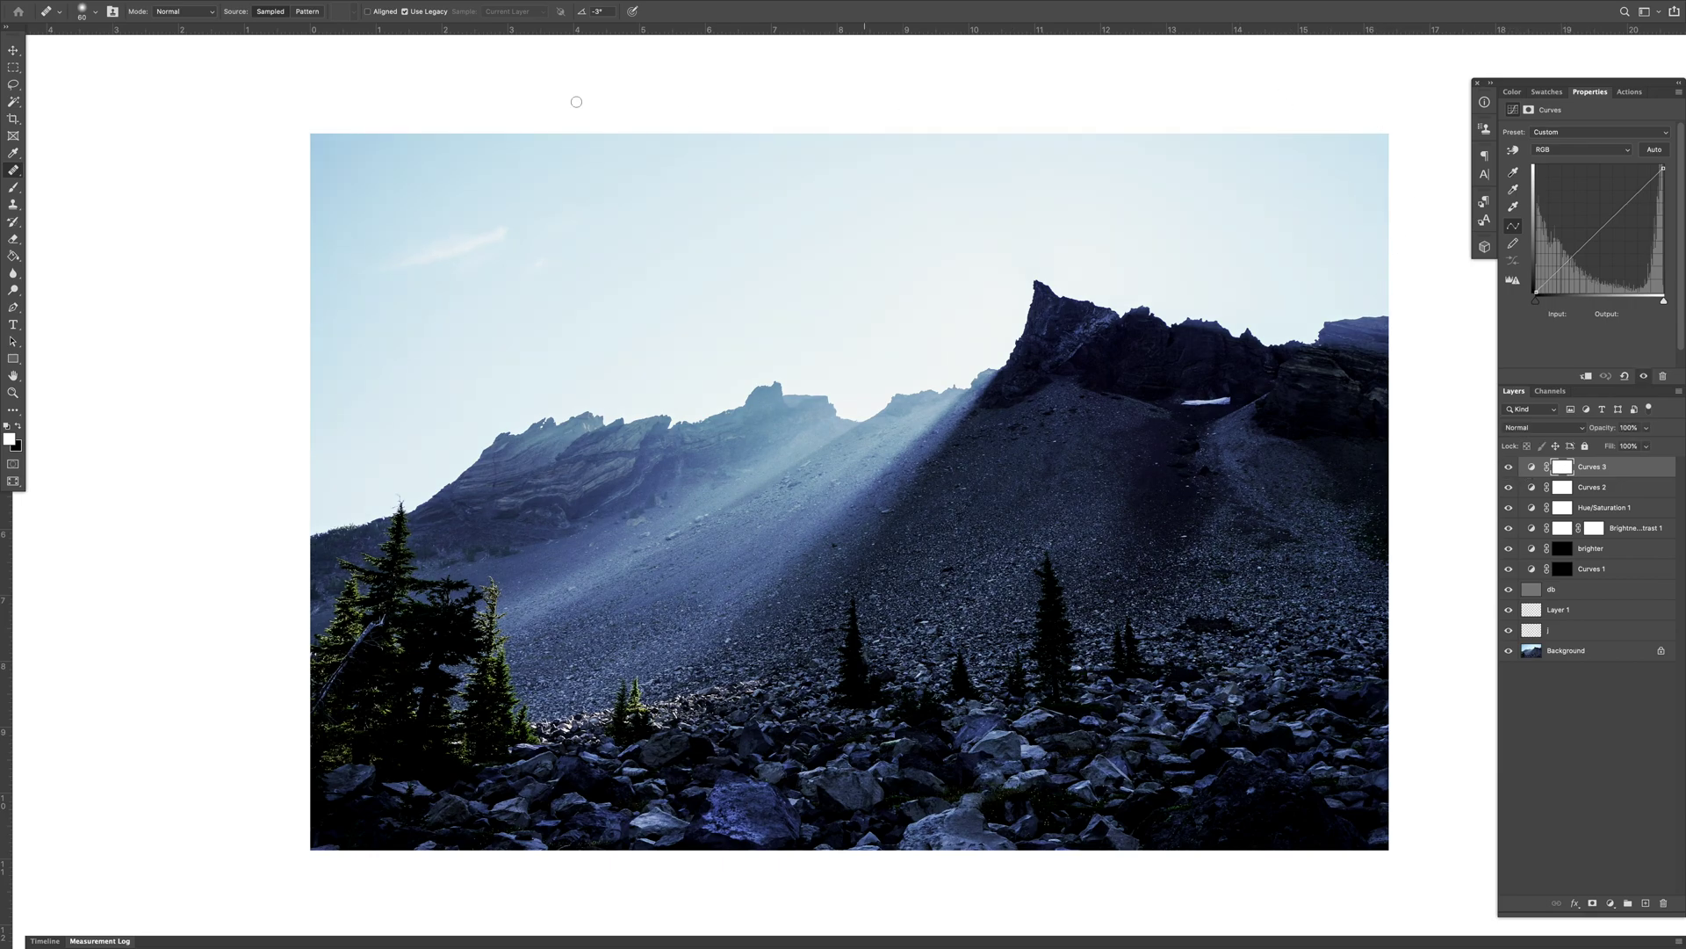
left_click(1509, 468)
Step: Try raising the Curves 2 curve to input 60, output 170, with the Curves 3 adjustment shown above it
left_click(1592, 487)
left_click_drag(1597, 227, 1565, 208)
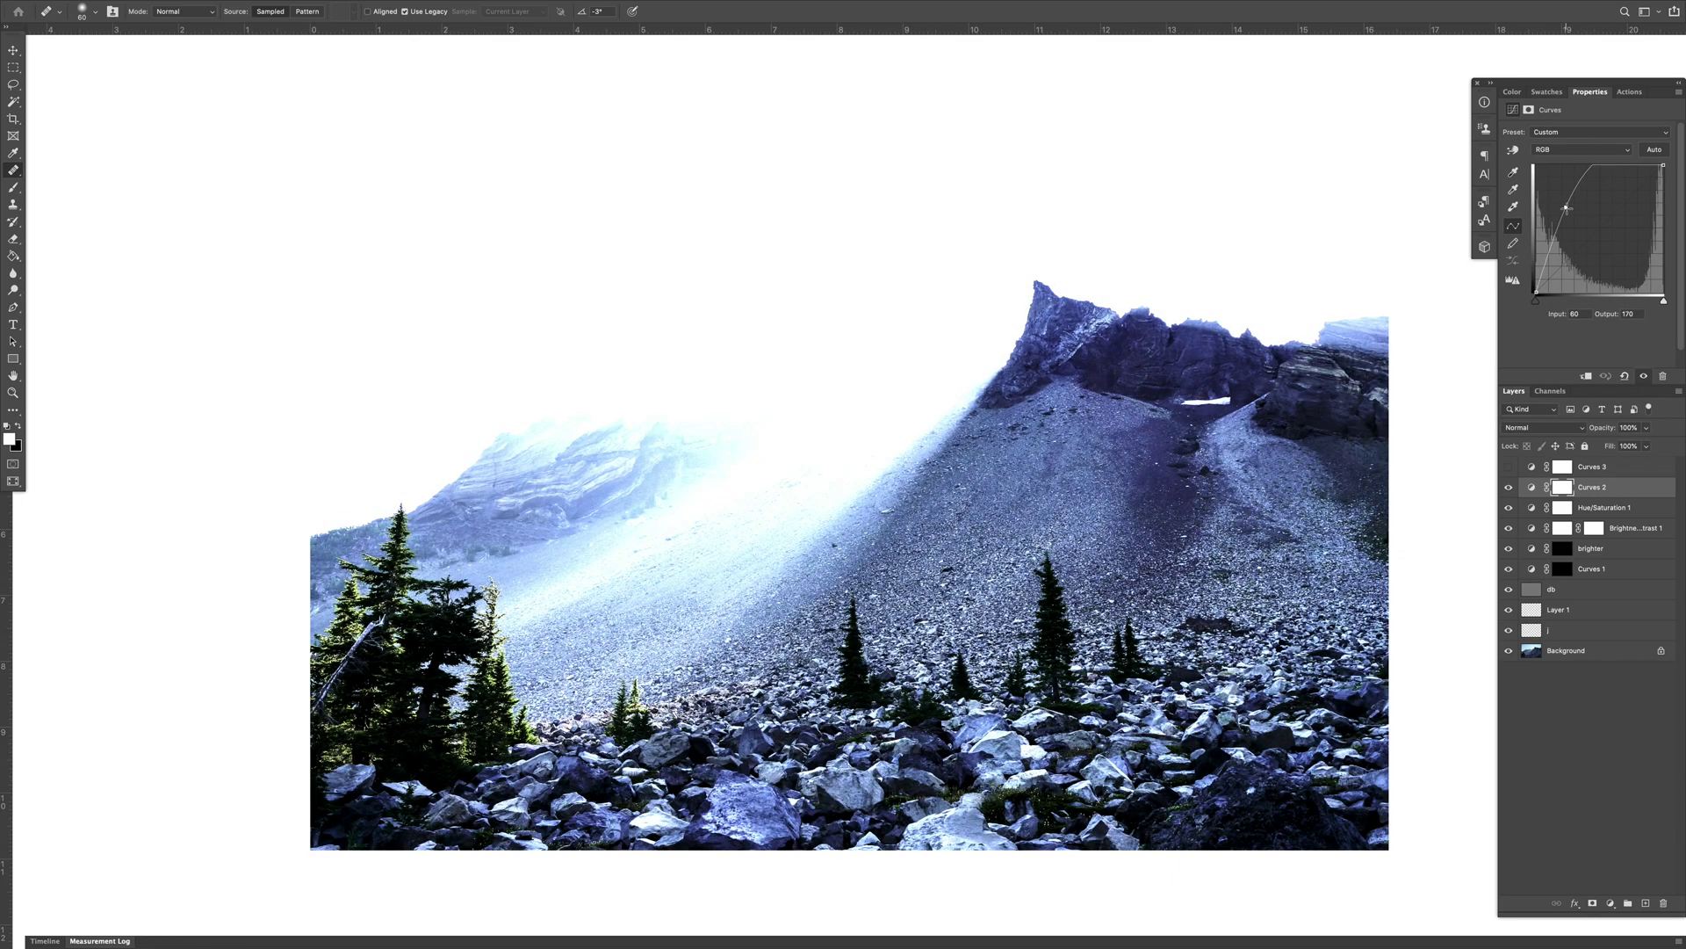
left_click(1508, 467)
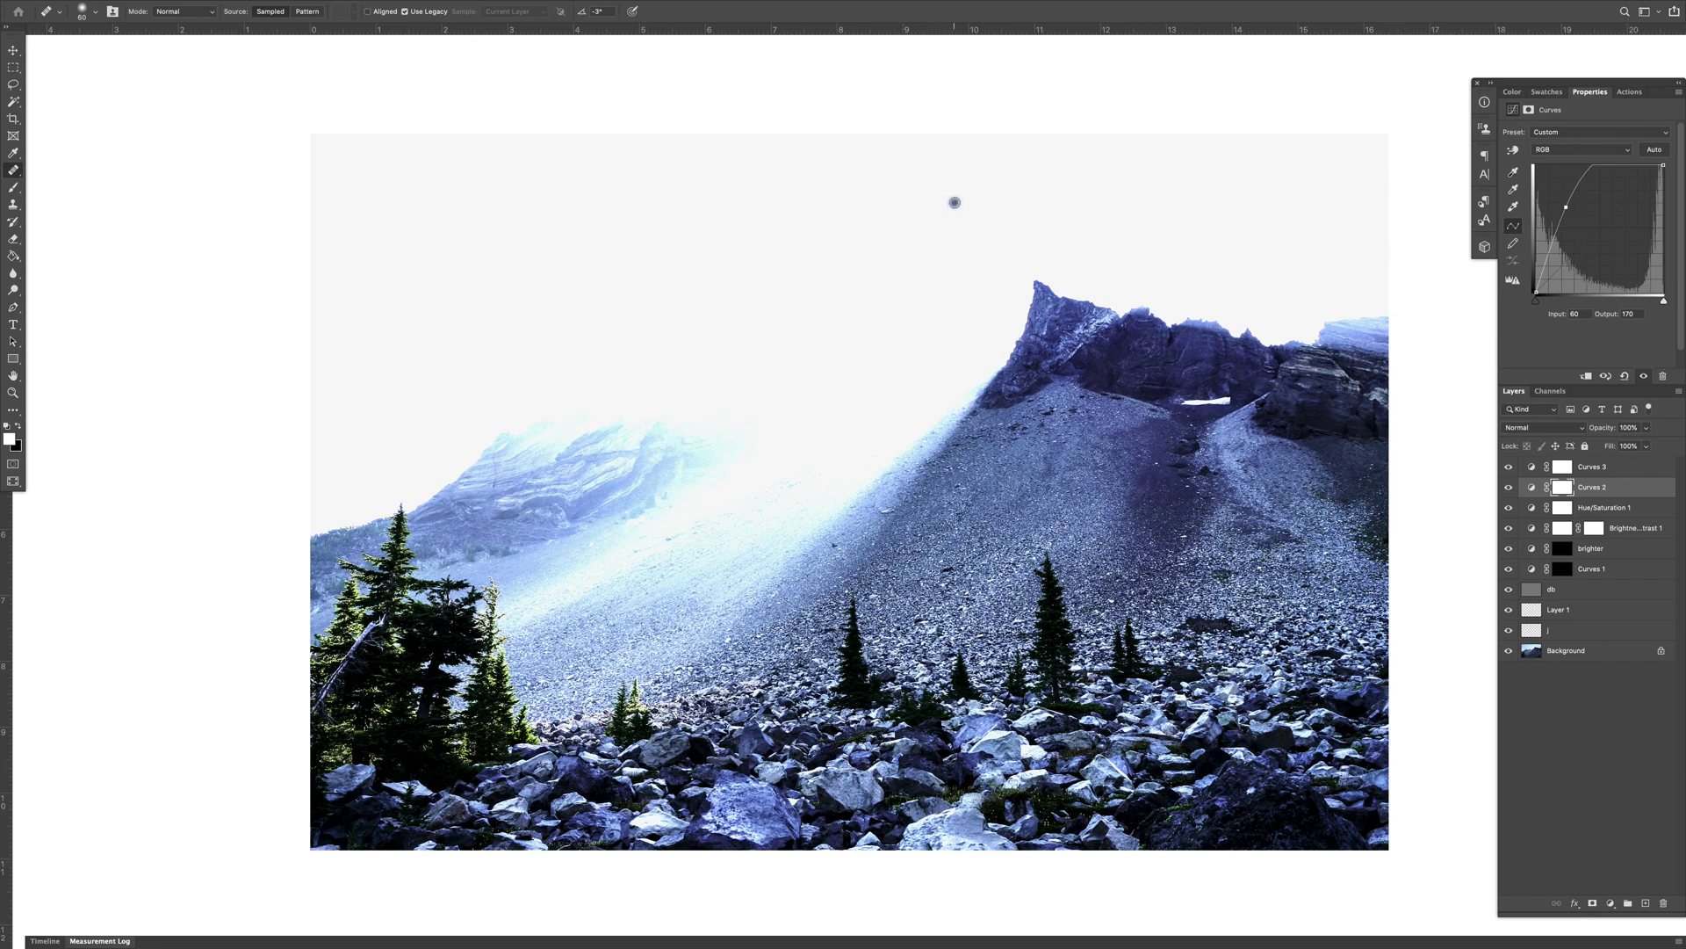
Step: Restore the previous Curves 2 curve, delete the Curves 3 layer and return to the standard screen mode
scroll(964, 195, "right", 3)
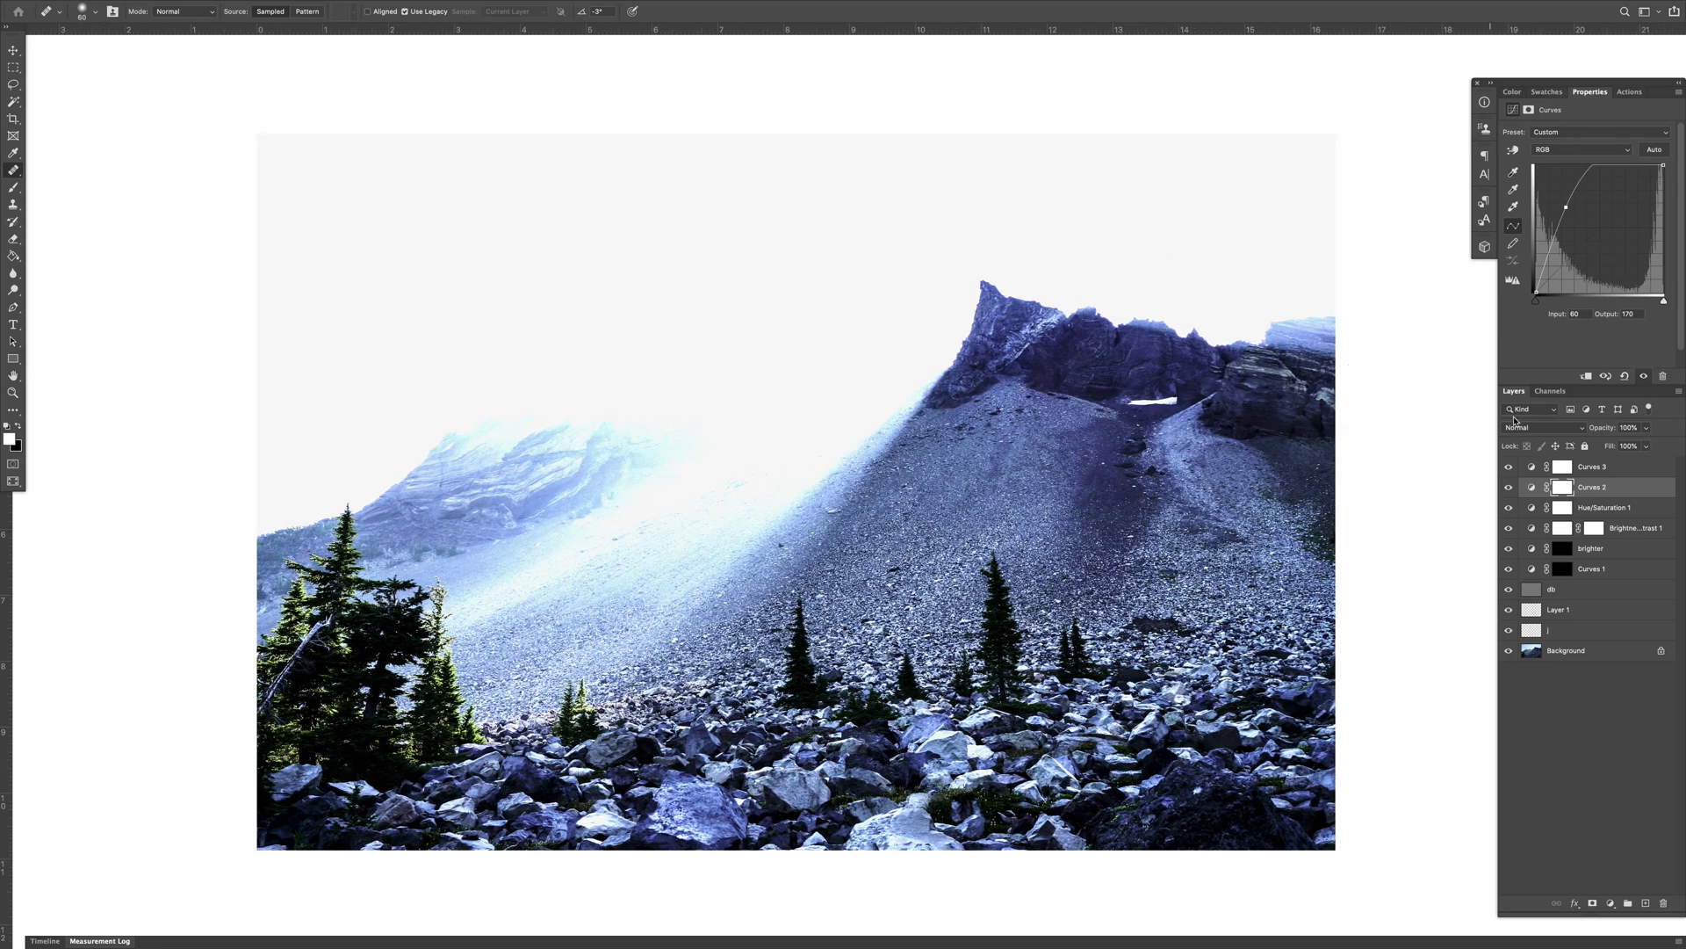
key("Delete")
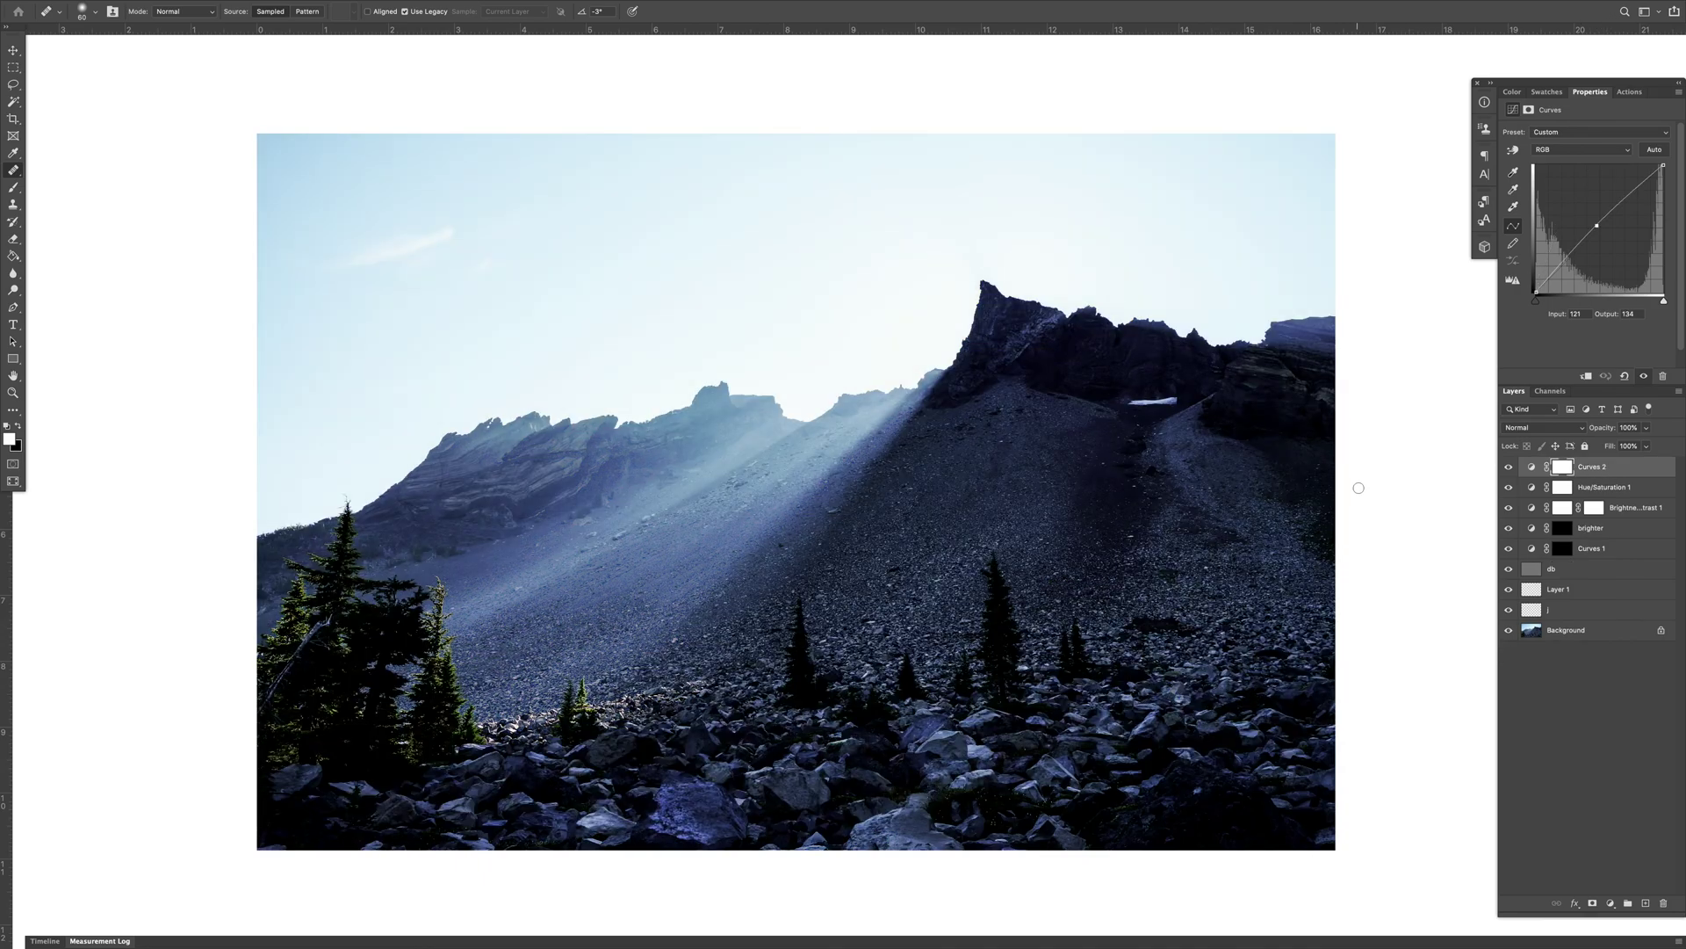
key("f")
Step: Paint white on the brighter layer's mask over the shadowed slope with a 13% opacity brush enlarged to 1100 px
left_click(1562, 529)
key("b")
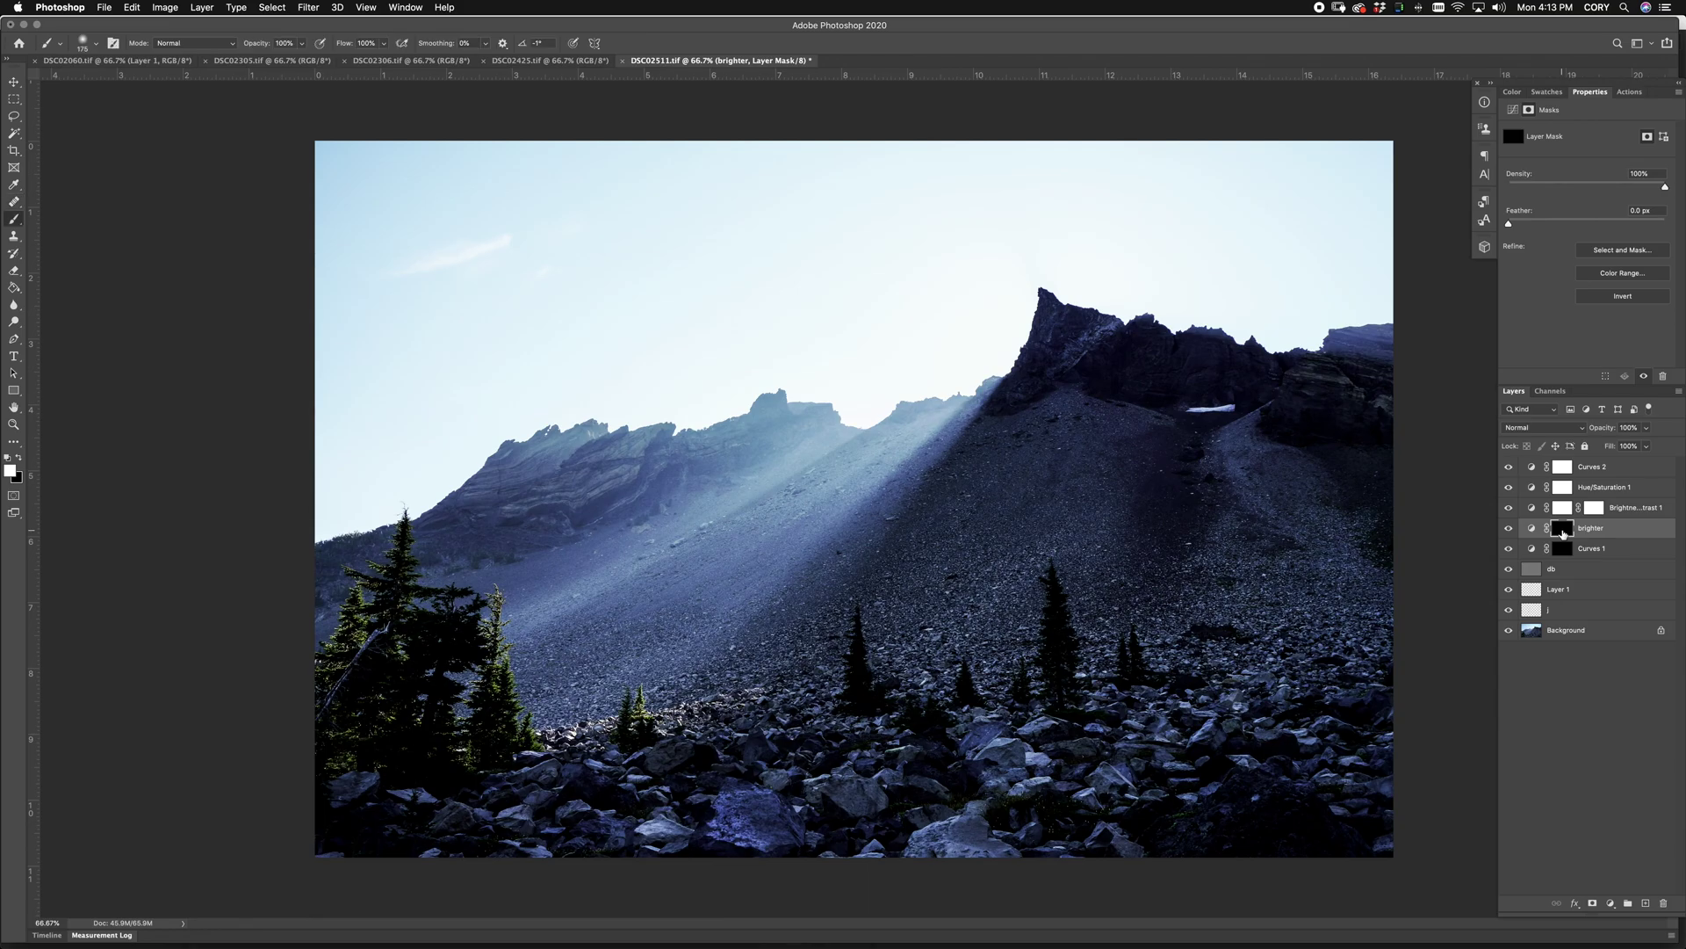
key("super+minus")
key("bracketright")
key("bracketright")
key("bracketright")
key("bracketright")
key("bracketright")
left_click_drag(248, 44, 188, 83)
key("bracketright")
key("bracketright")
key("bracketright")
key("bracketright")
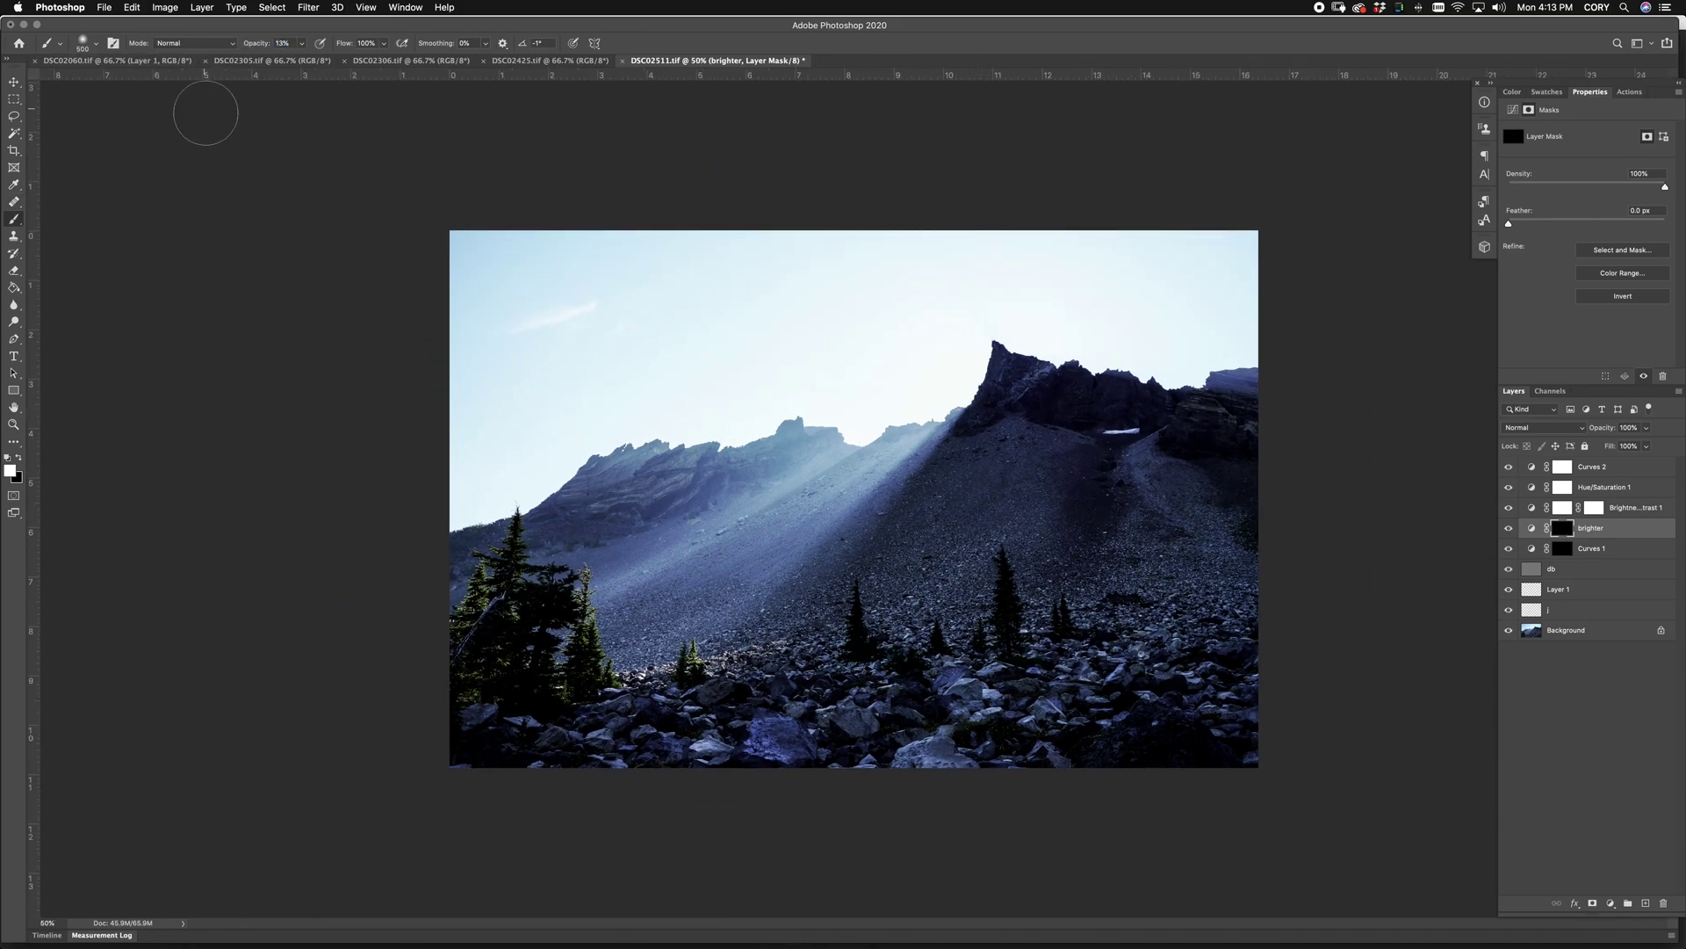
key("bracketright")
key("bracketright")
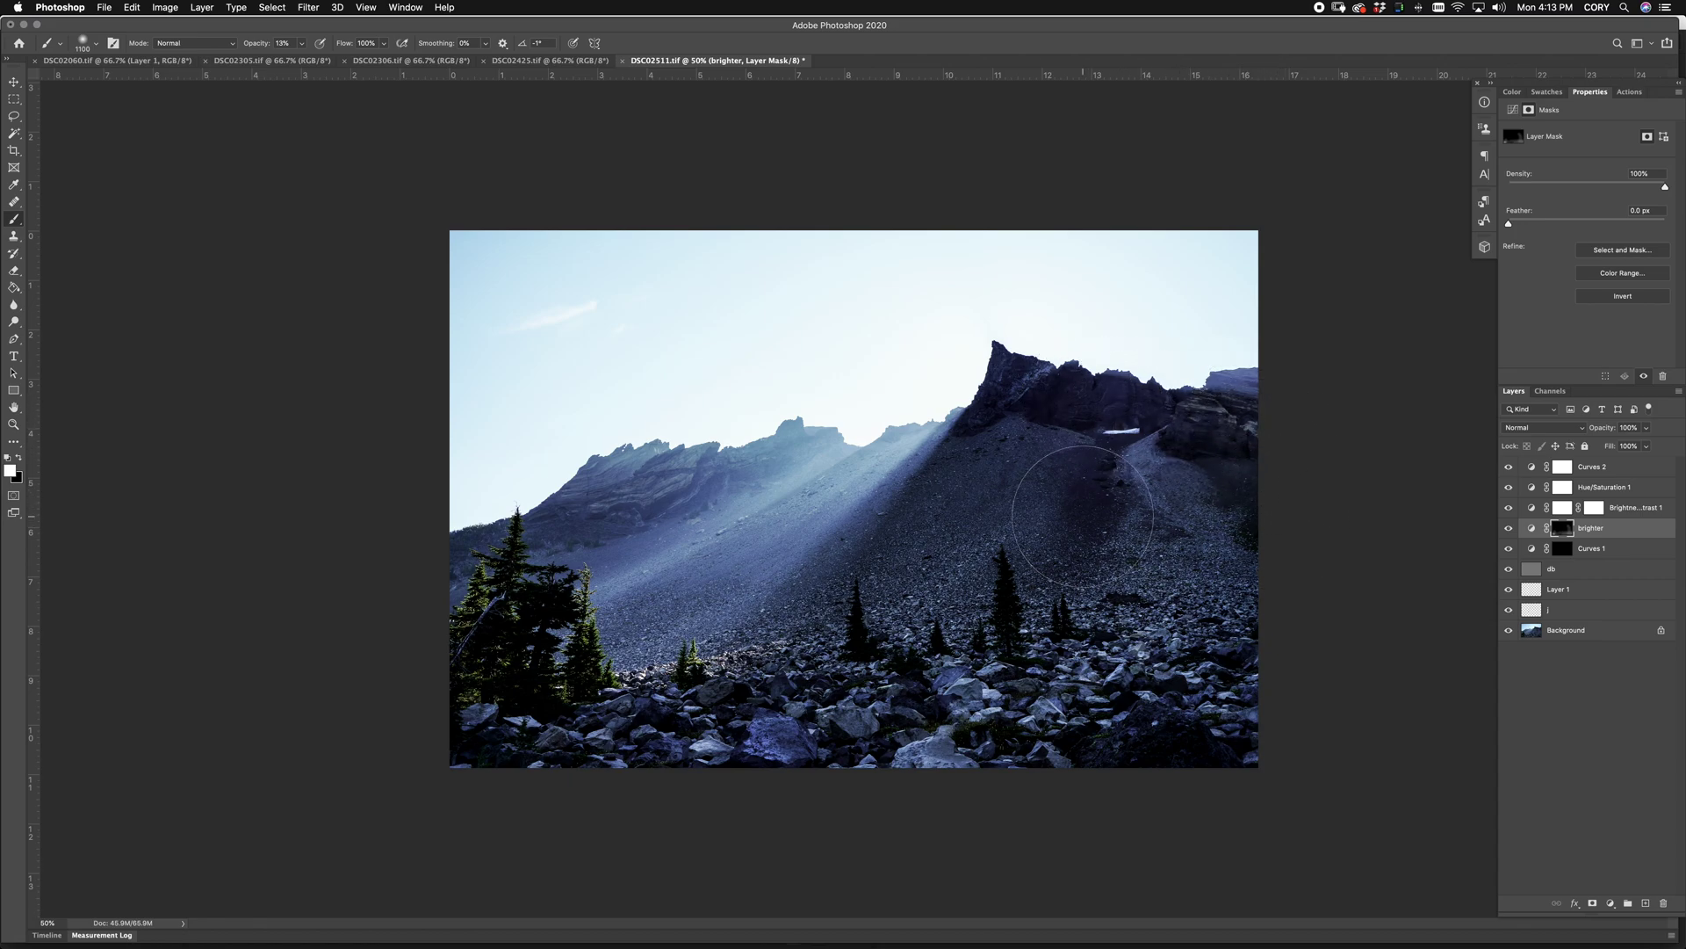
Step: Lighten the left trees, the middle of the slope and the right-hand rocks on the brighter mask with large brush strokes
key("bracketleft")
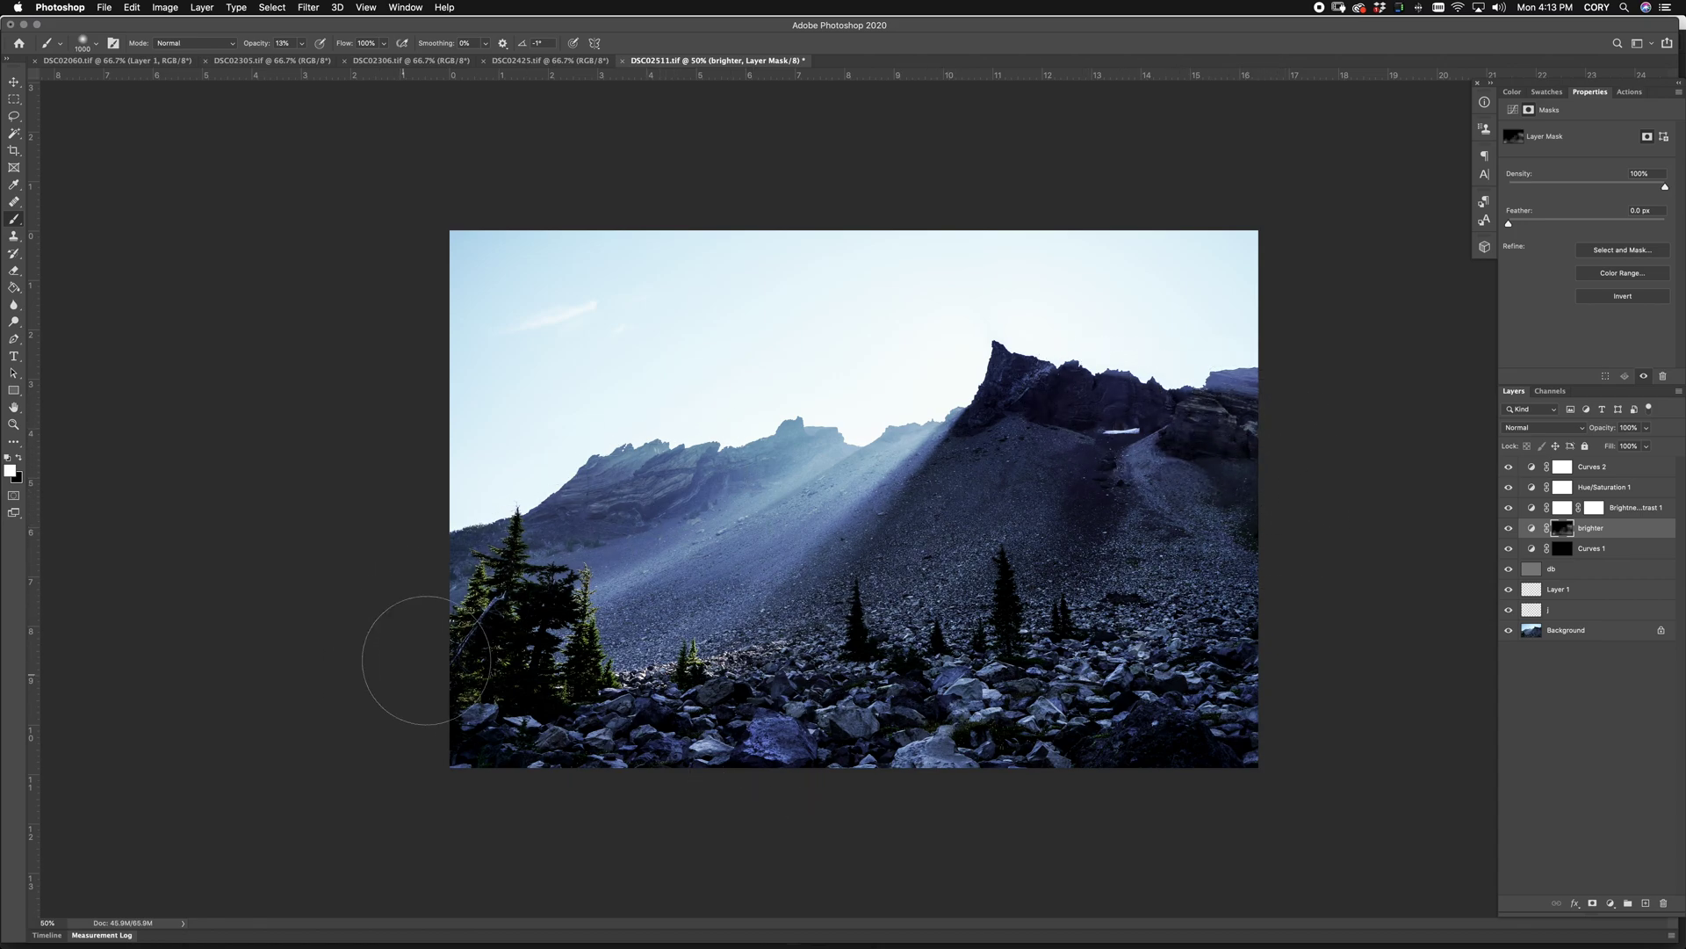
key("bracketright")
left_click_drag(825, 565, 914, 492)
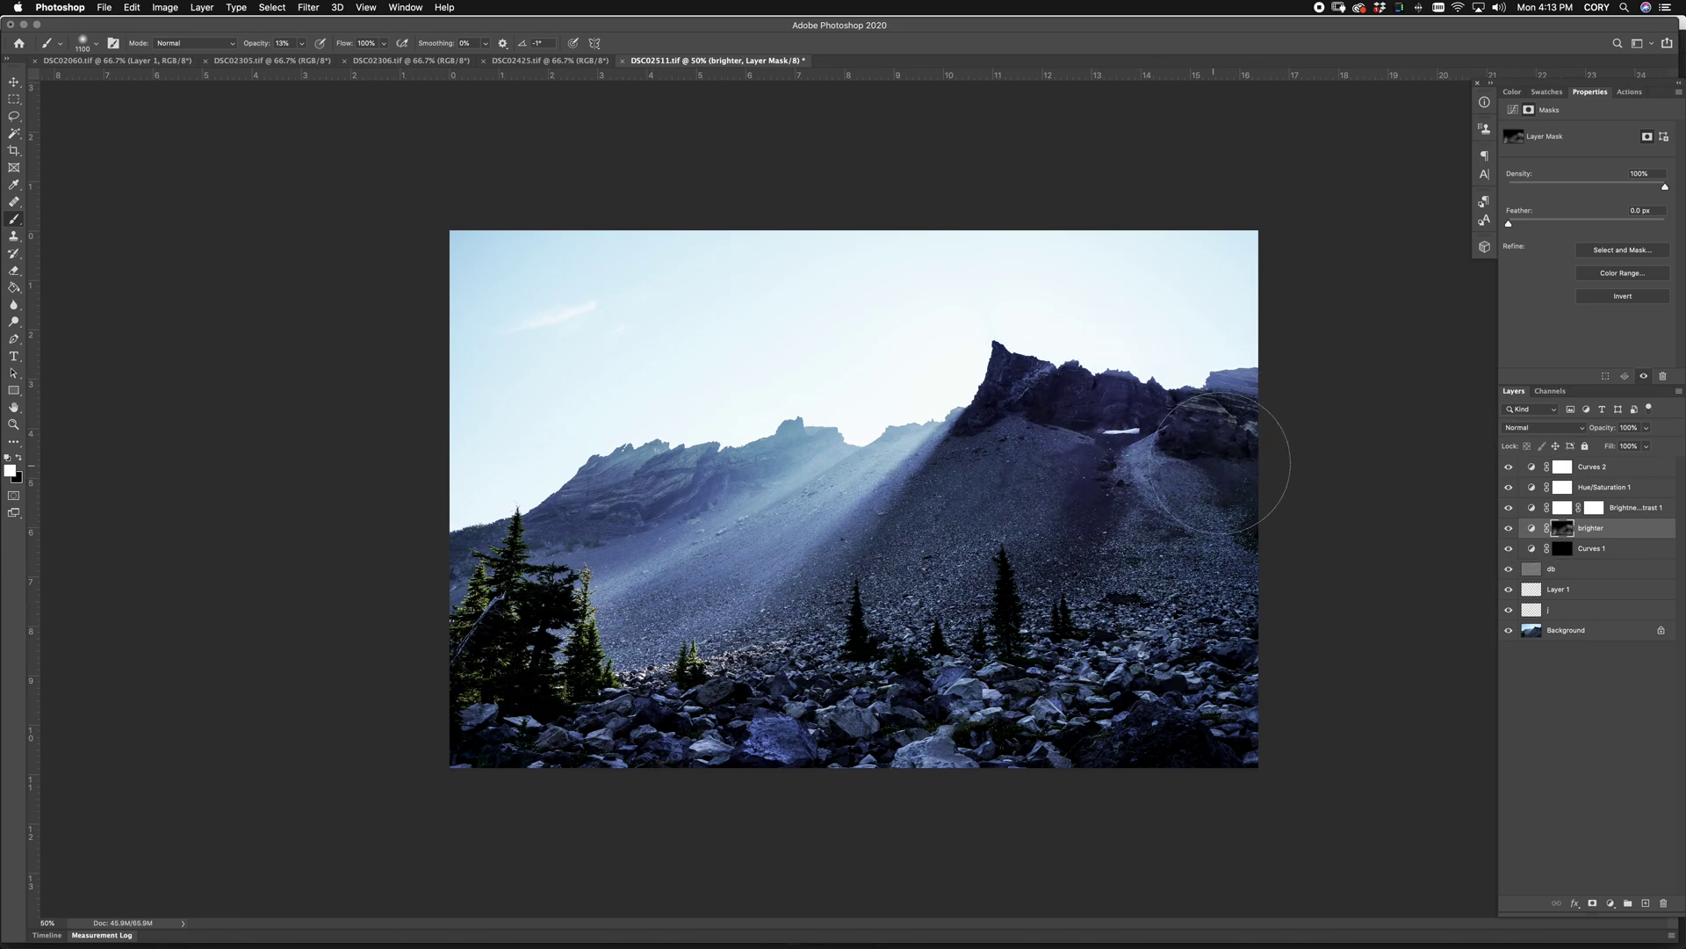
key("bracketright")
key("bracketleft")
key("bracketleft")
key("bracketleft")
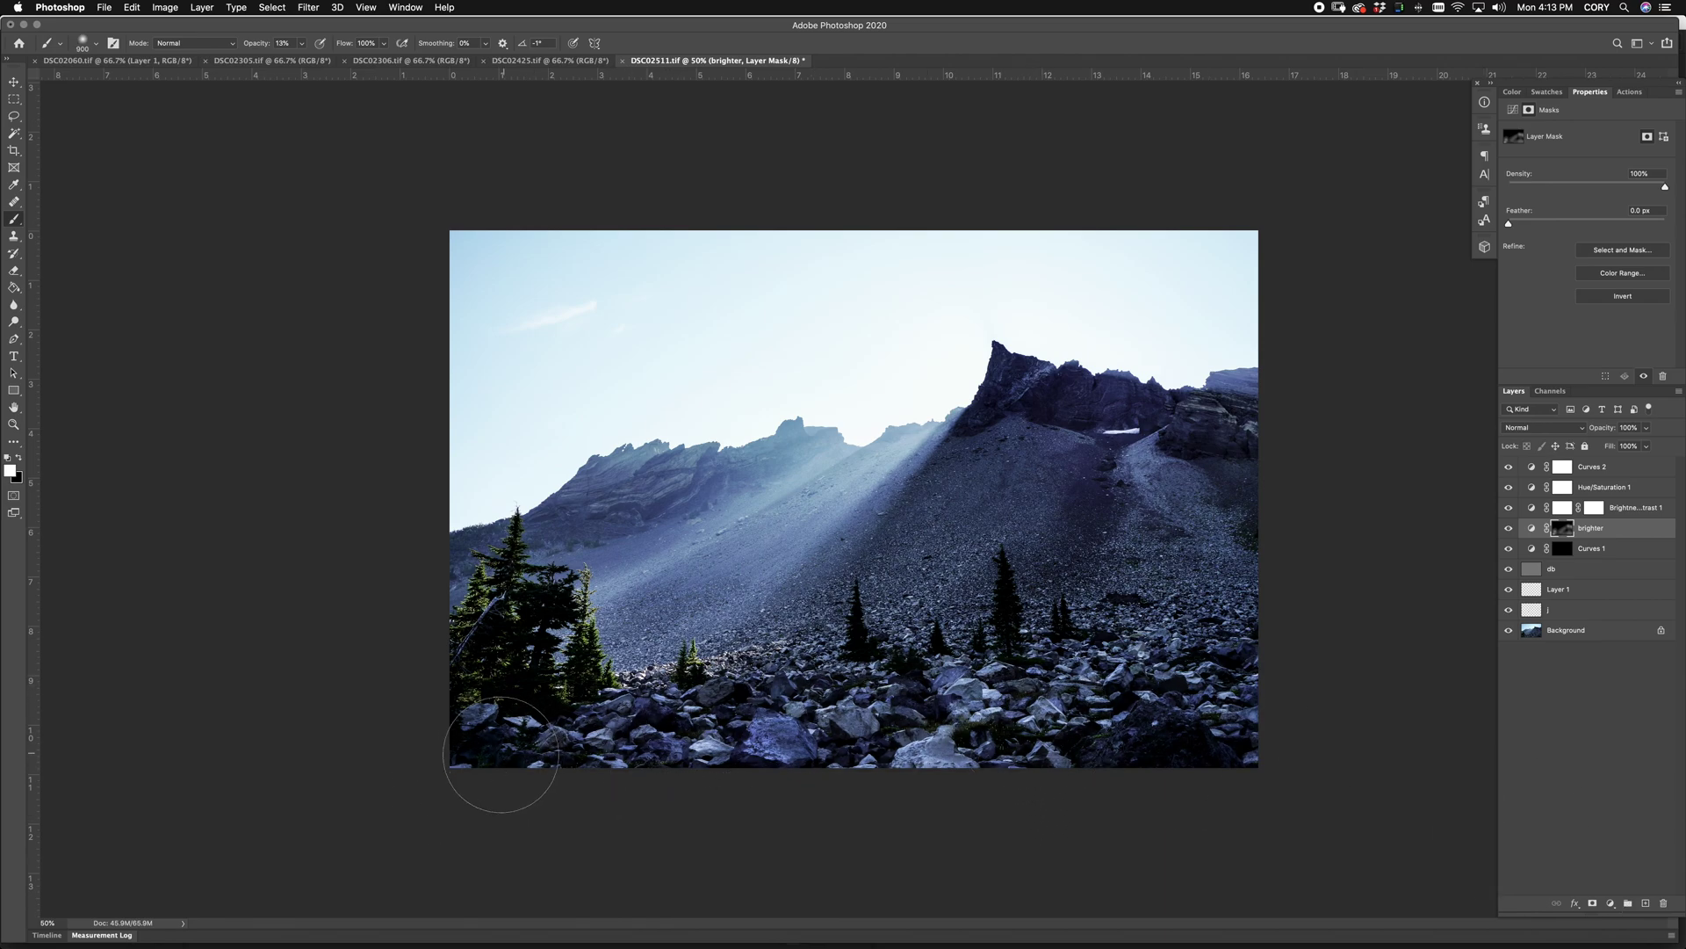
Step: Reduce the brush to 200 px and brighten the small dark areas around the foreground trees on the brighter mask
key("bracketleft")
key("bracketleft")
key("bracketleft")
key("bracketleft")
key("bracketleft")
key("bracketleft")
key("bracketleft")
key("bracketleft")
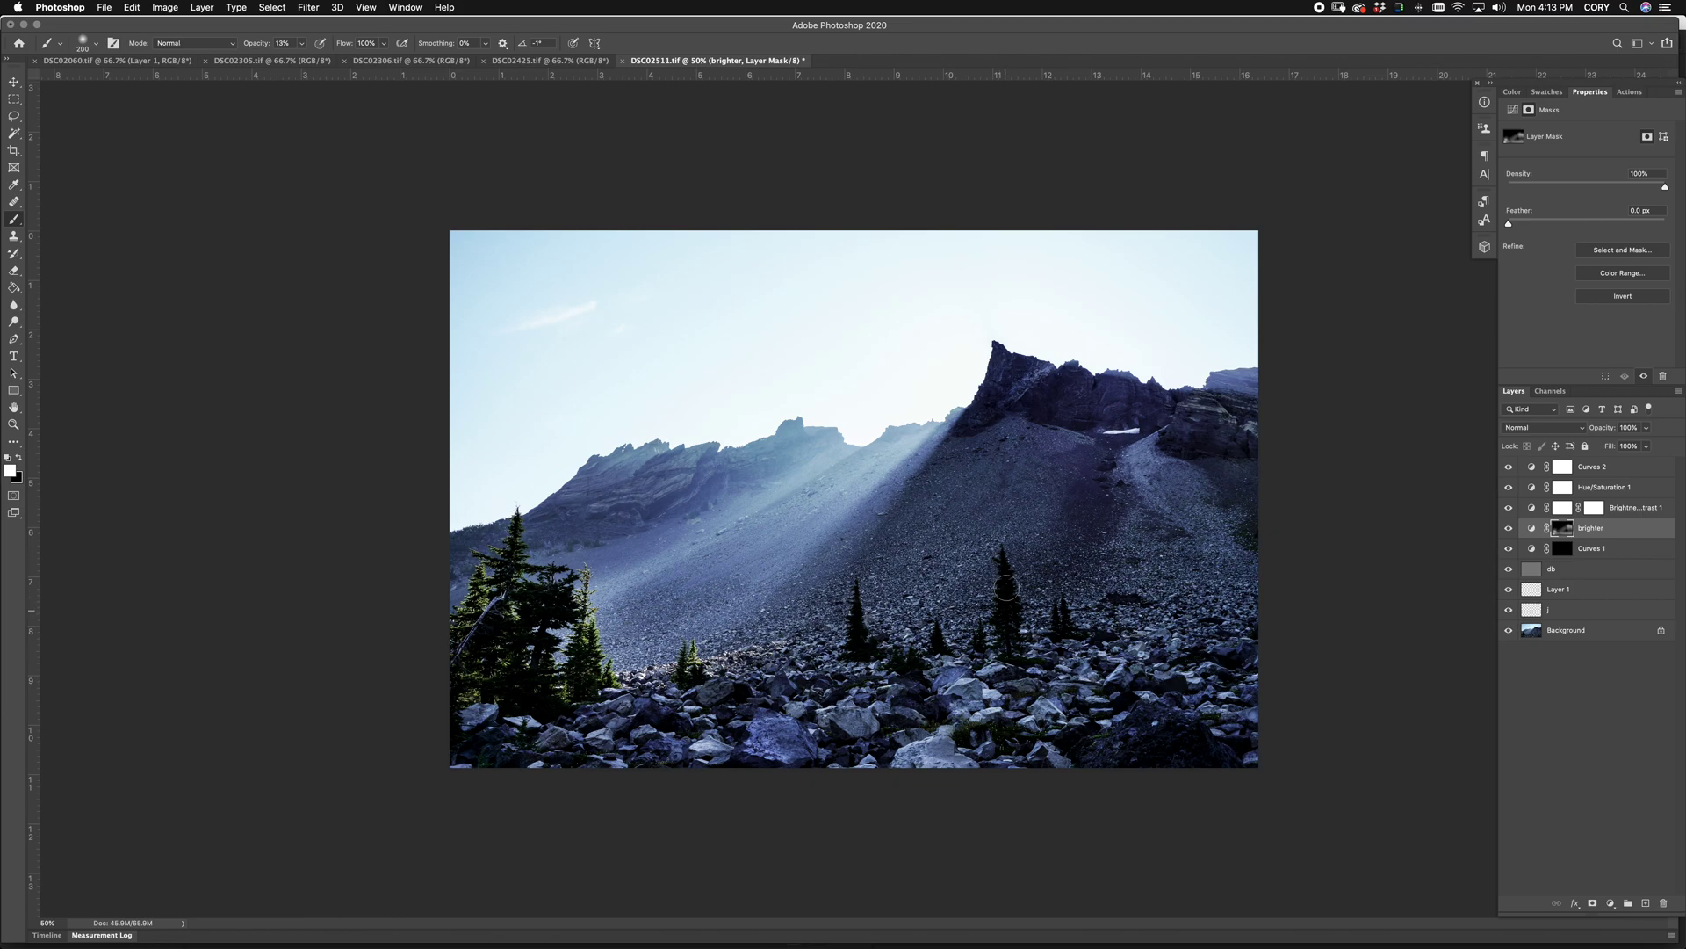
Step: Compare the edited photo with the original Background layer on its own
left_click(1508, 631, "alt")
left_click(1509, 630, "alt")
left_click(1509, 630, "alt")
left_click(1509, 631, "alt")
left_click(1509, 631, "alt")
left_click(1508, 631, "alt")
Step: Add a Curves adjustment layer above brighter, raise its curve to input 12, output 50, and invert its mask to black
left_click(1610, 903)
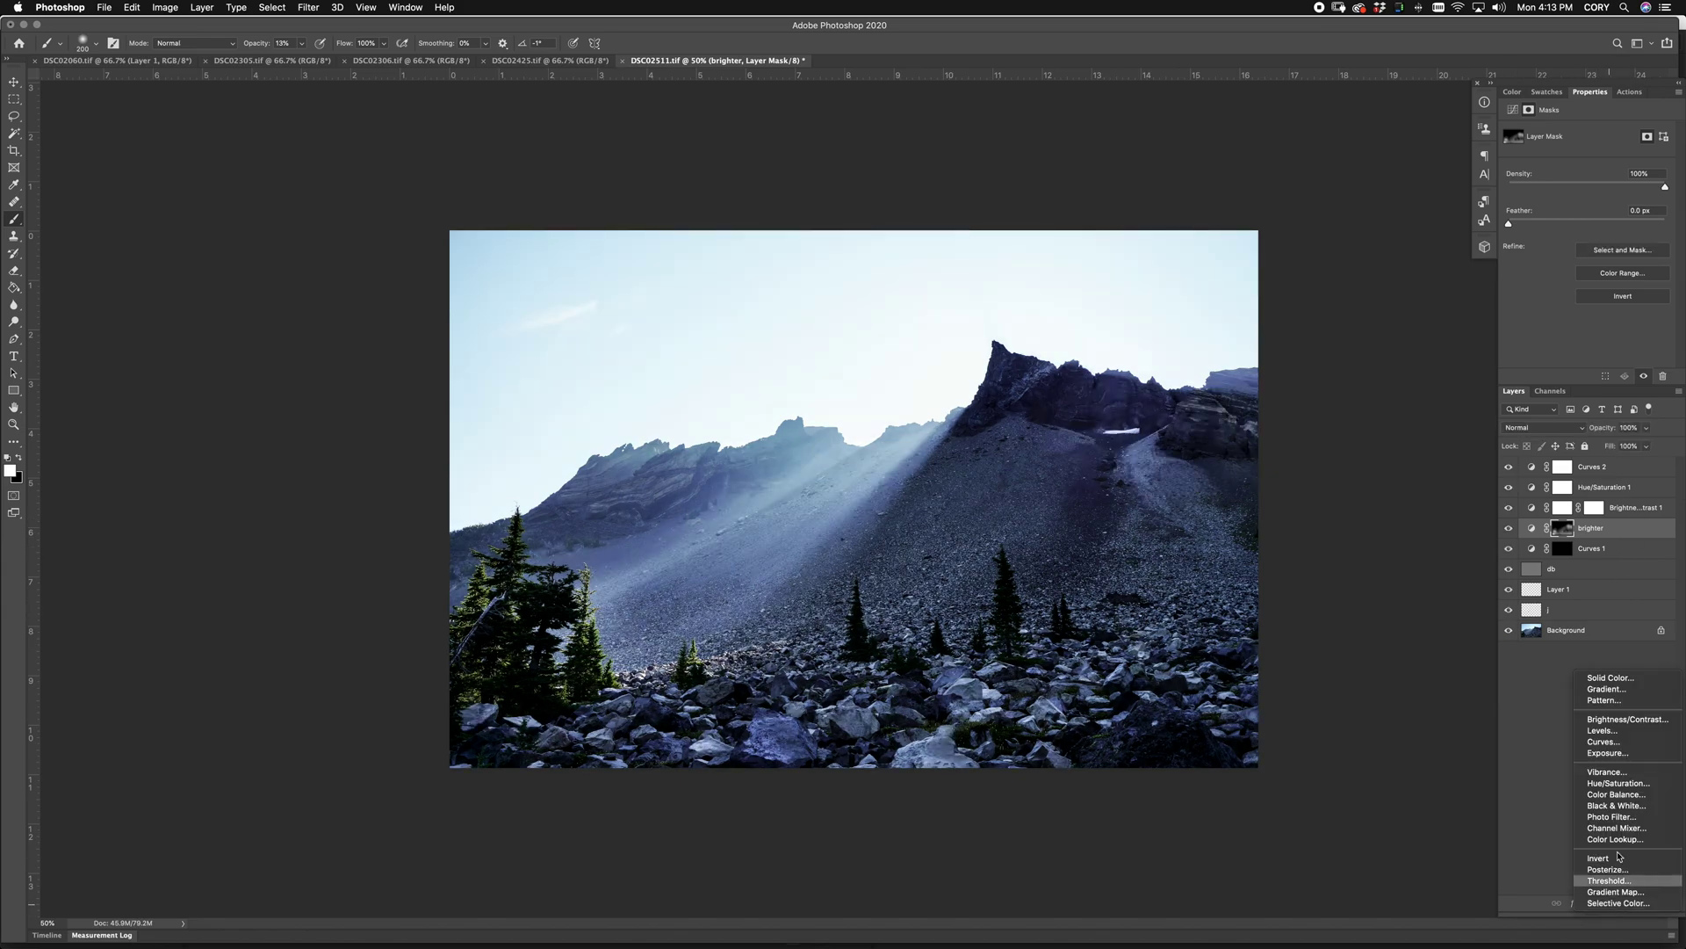
left_click(1620, 742)
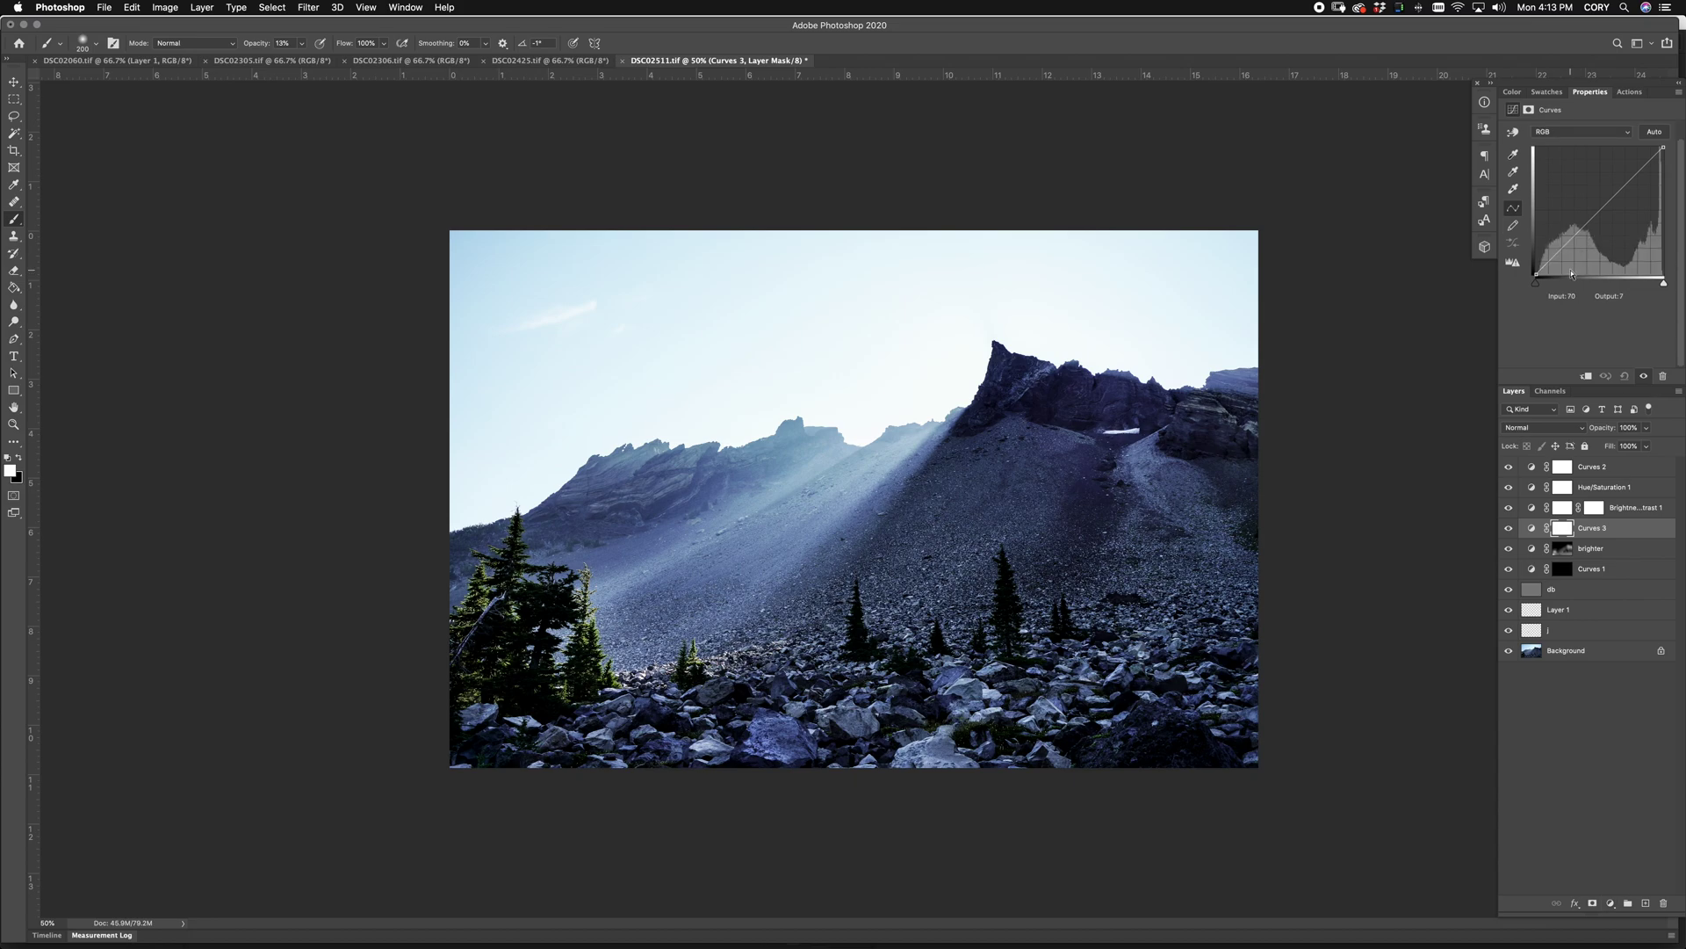
left_click_drag(1553, 254, 1542, 249)
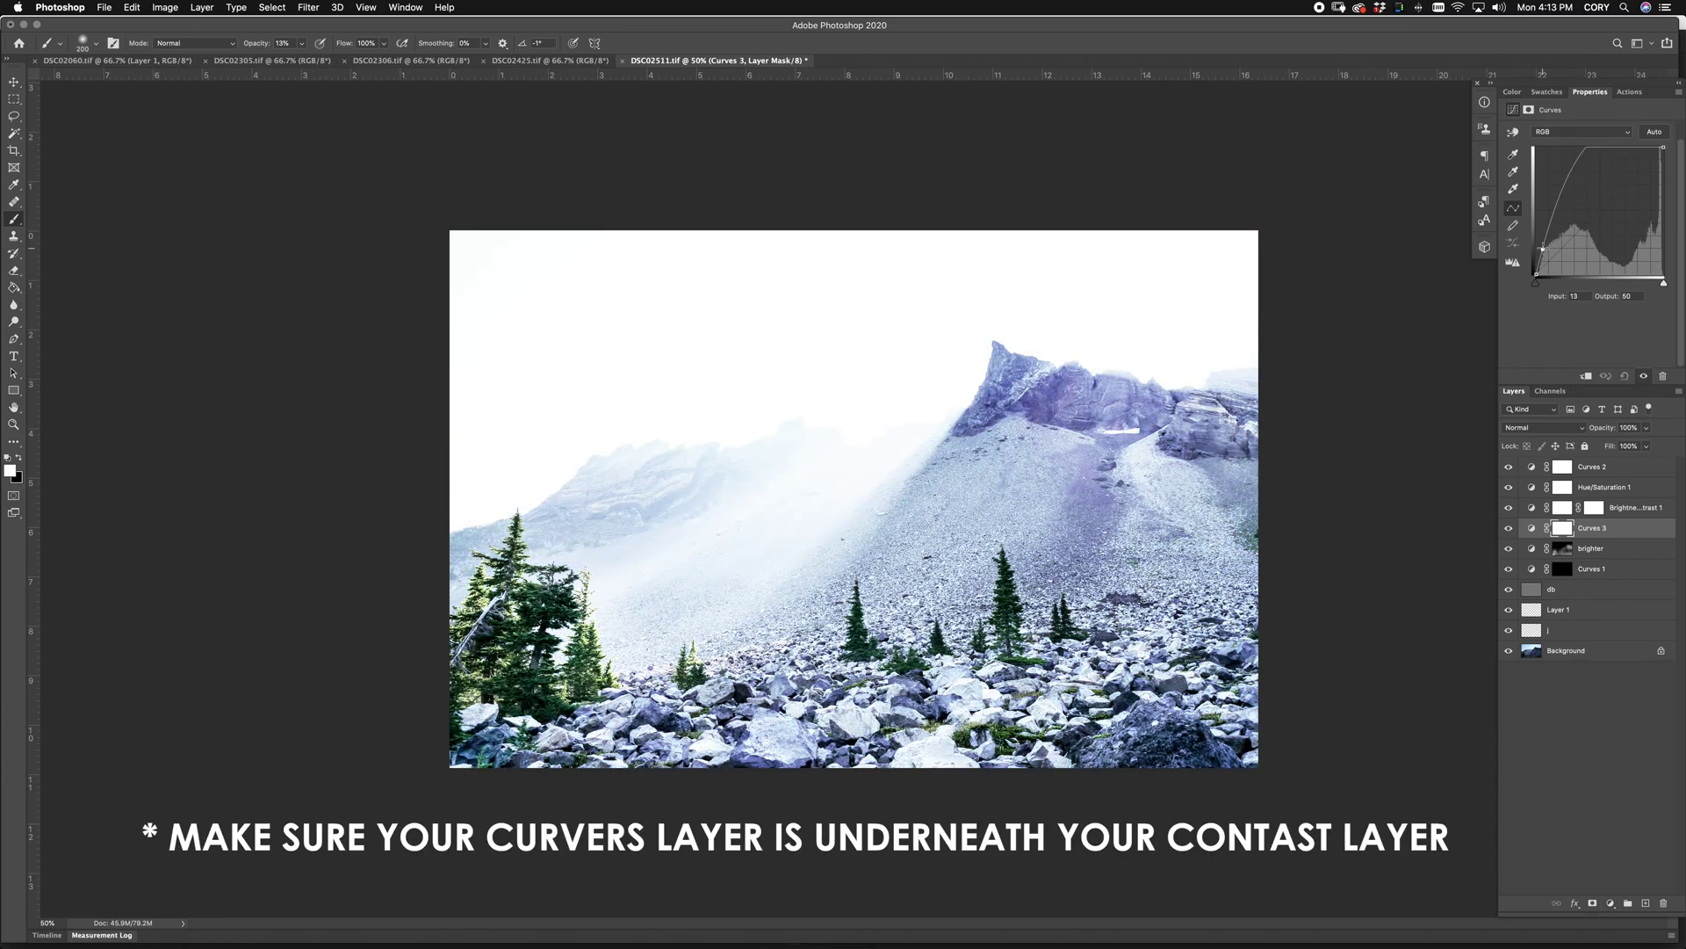
left_click_drag(1542, 249, 1542, 250)
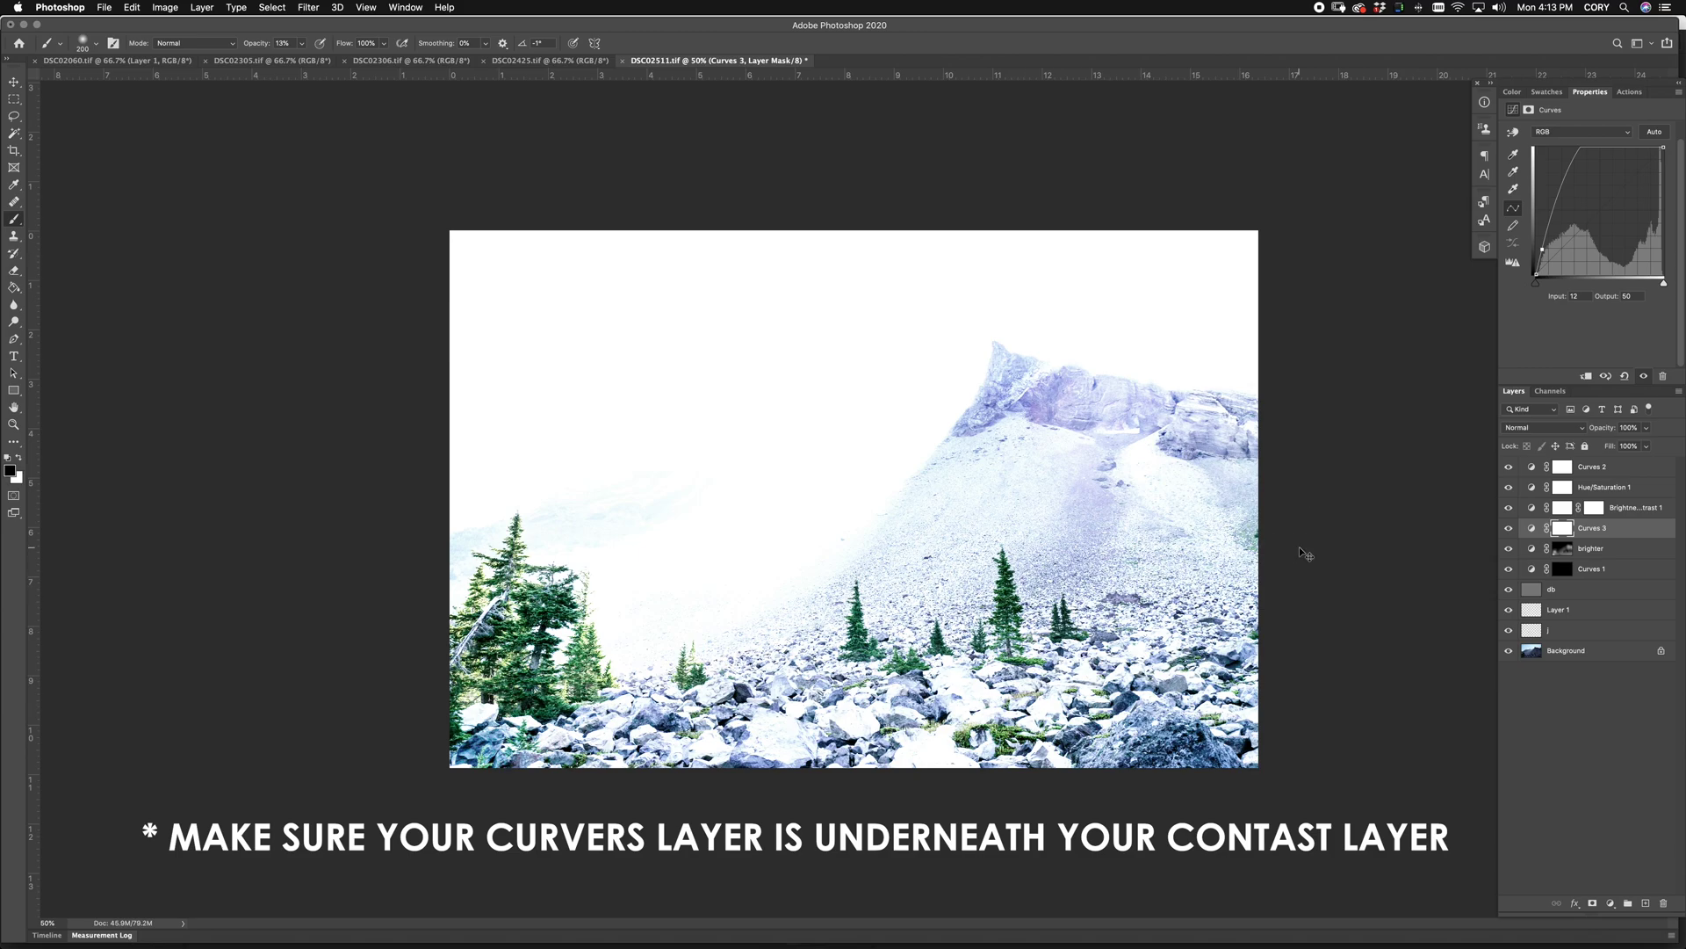
key("super+i")
Step: Paint white on the Curves 3 mask over the large trees at the photo's left edge to brighten them
key("bracketright")
key("bracketright")
key("bracketright")
key("bracketright")
key("bracketright")
left_click_drag(527, 694, 584, 663)
key("bracketleft")
key("bracketleft")
key("bracketleft")
mouse_move(540, 625)
left_mouse_down()
mouse_move(500, 624)
mouse_move(477, 640)
mouse_move(481, 675)
mouse_move(549, 542)
left_mouse_up()
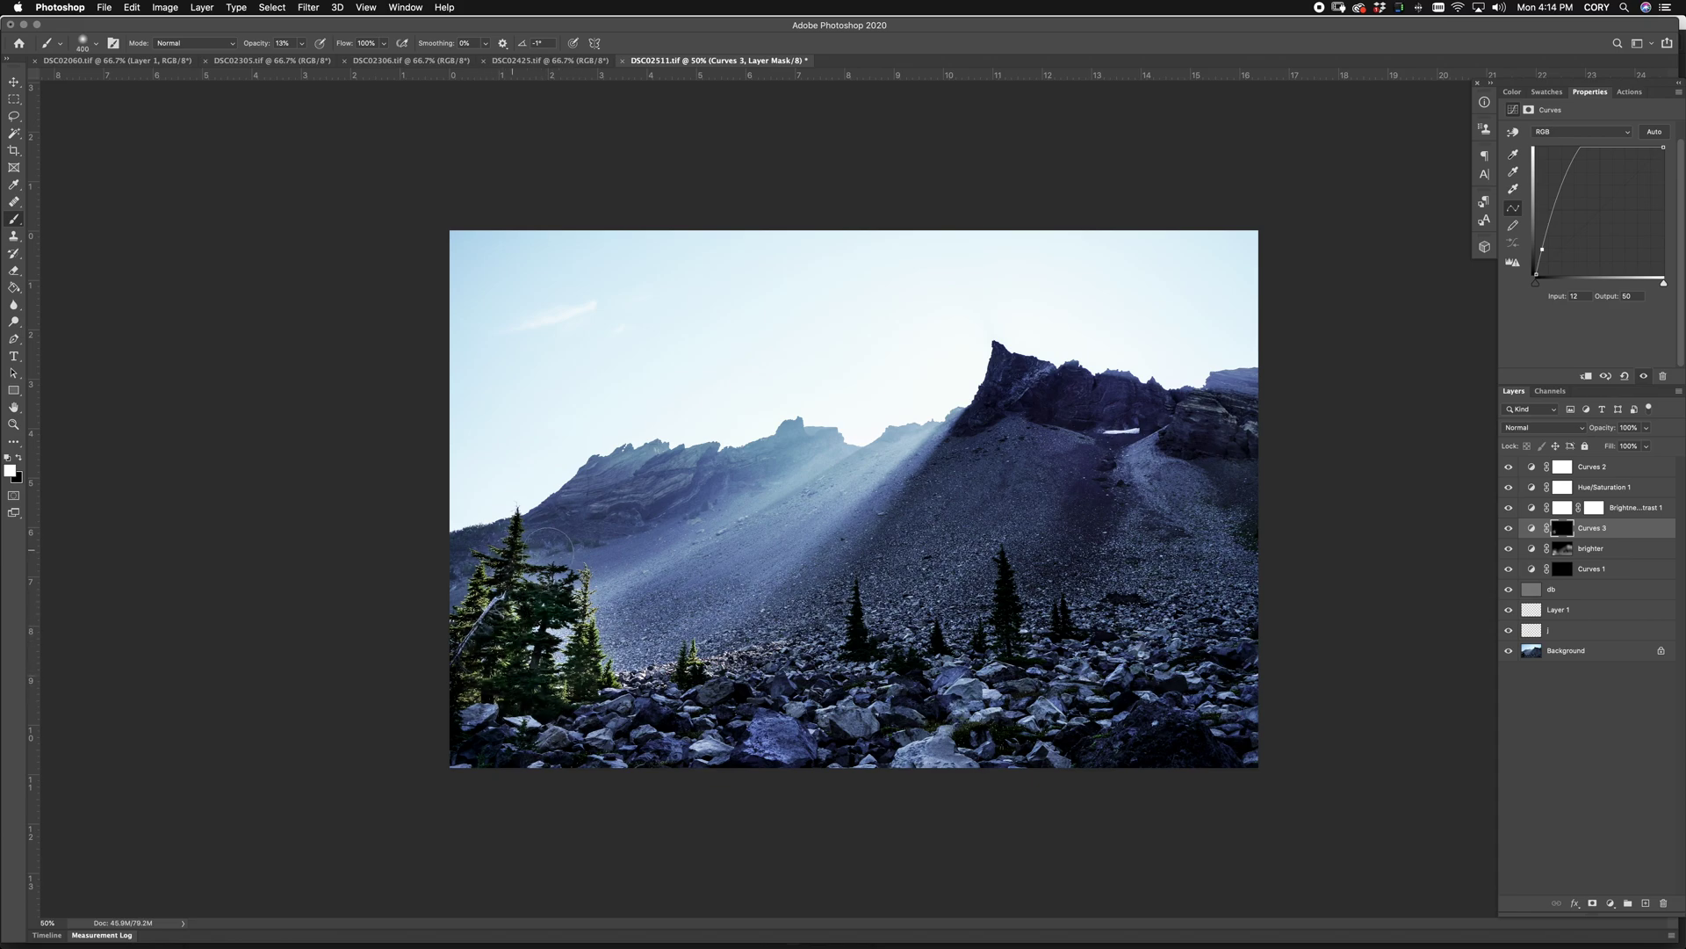
Step: Brighten the dark central tree and the growth at its base on the Curves 3 mask with a smaller brush
scroll(861, 624, "up", 5)
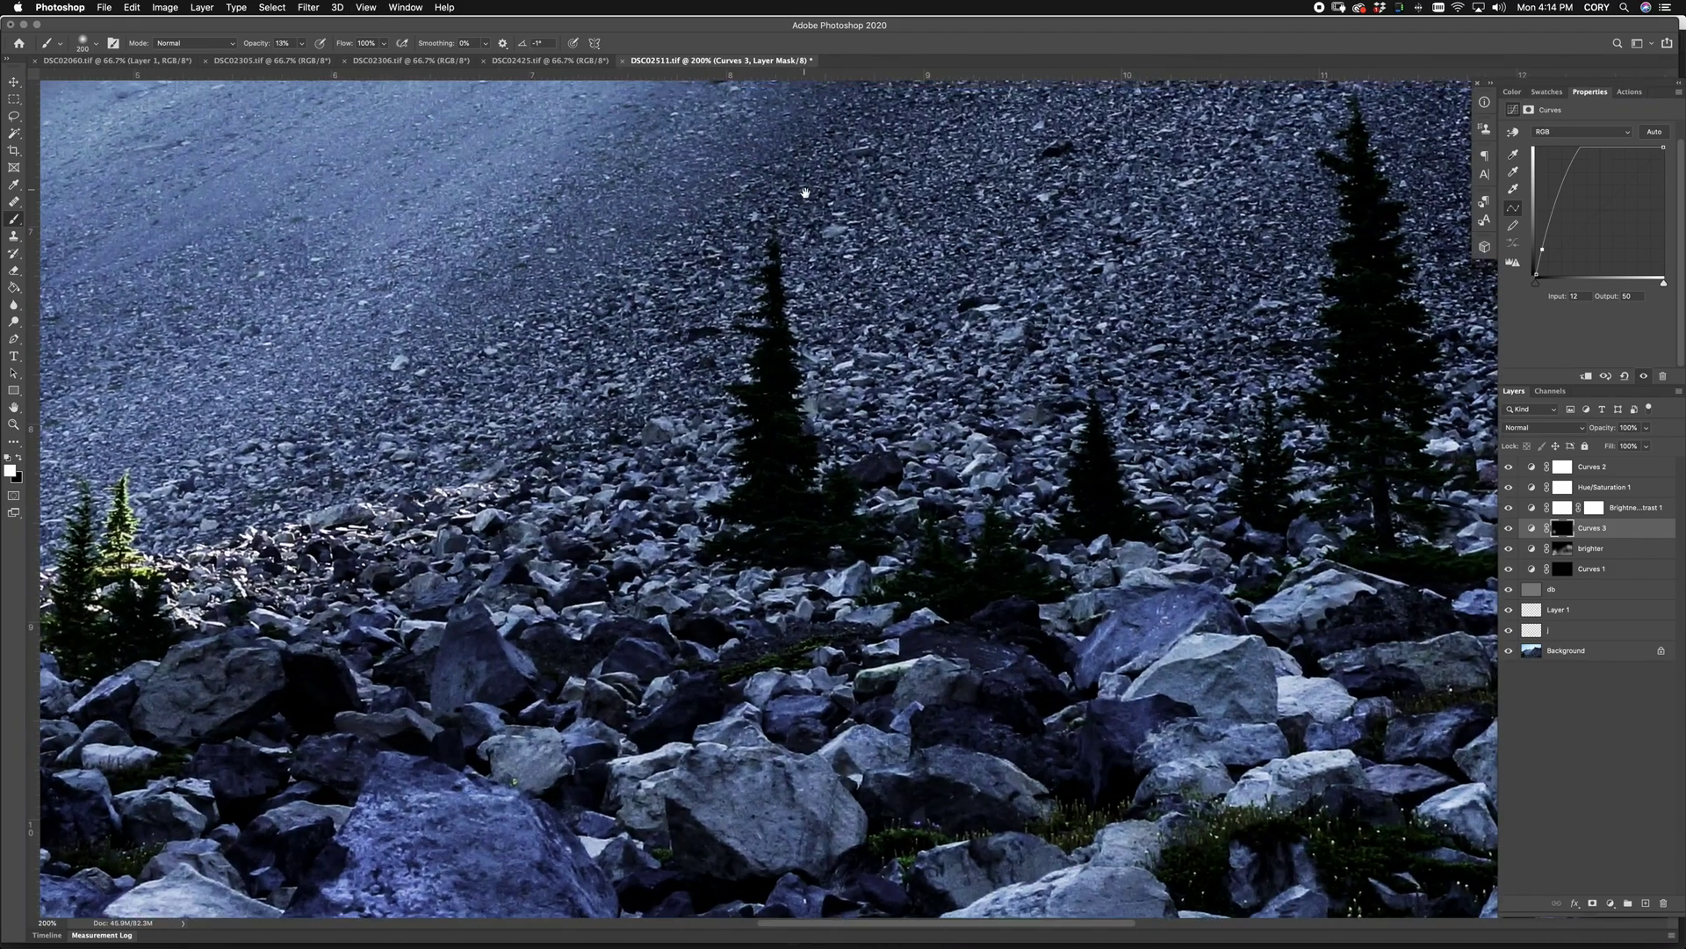
key("bracketleft")
key("bracketleft")
key("bracketleft")
mouse_move(772, 430)
left_mouse_down()
mouse_move(792, 522)
mouse_move(759, 533)
mouse_move(837, 527)
left_mouse_up()
key("bracketleft")
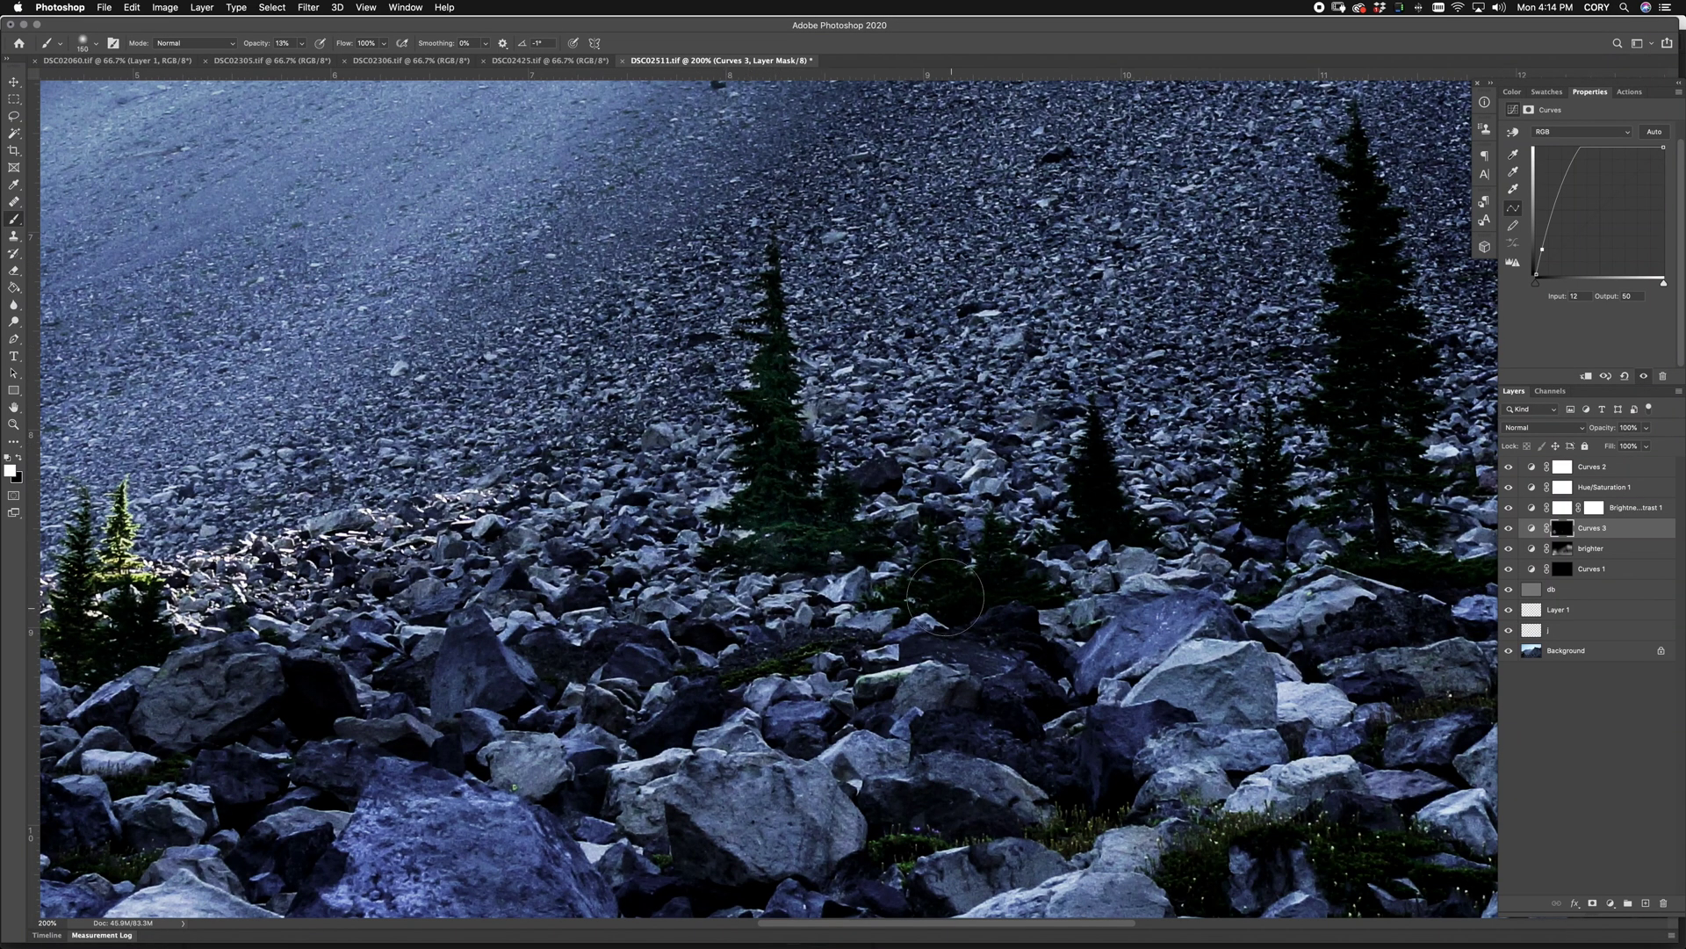
Step: Brighten the low shrubs and small tree to the right of the central tree on the Curves 3 mask
key("bracketright")
key("bracketright")
key("bracketright")
key("bracketleft")
key("bracketleft")
left_click_drag(1234, 545, 979, 675)
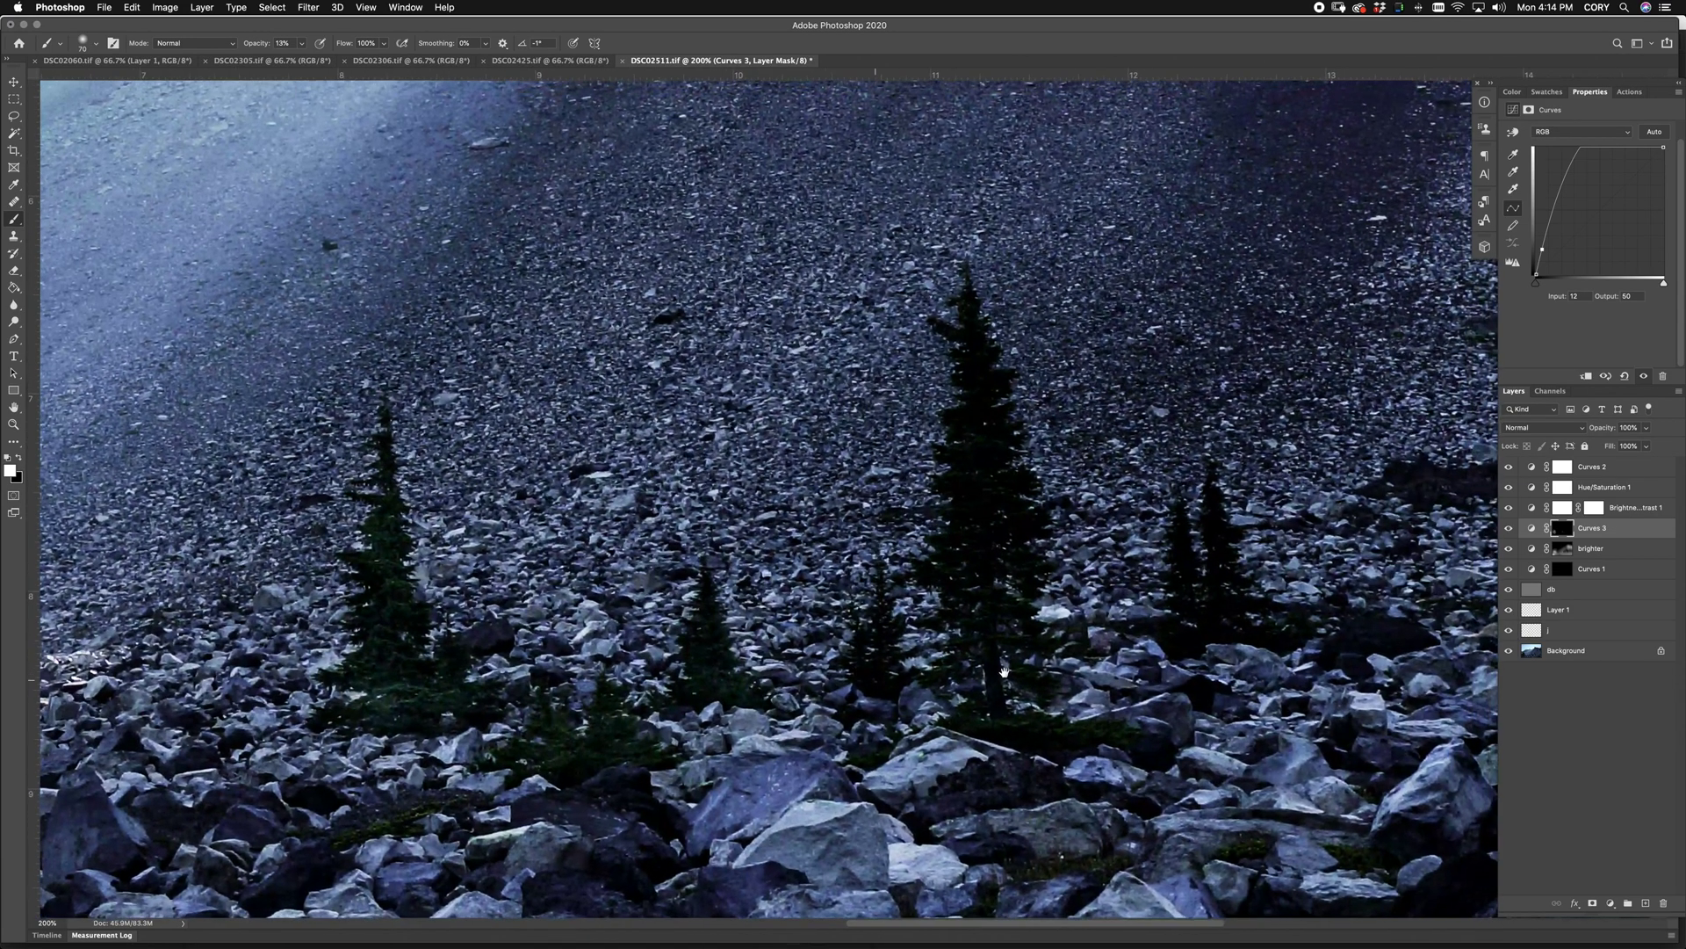
Step: Brighten the tall tree and its smaller neighbours on the Curves 3 mask using a fine brush
key("bracketleft")
key("bracketleft")
mouse_move(996, 591)
left_mouse_down()
mouse_move(984, 413)
mouse_move(1023, 527)
mouse_move(977, 345)
left_mouse_up()
key("bracketleft")
key("bracketleft")
Step: Enlarge the brush and lighten the foreground rocks and dark mountain face on the Curves 3 mask
key("super+minus")
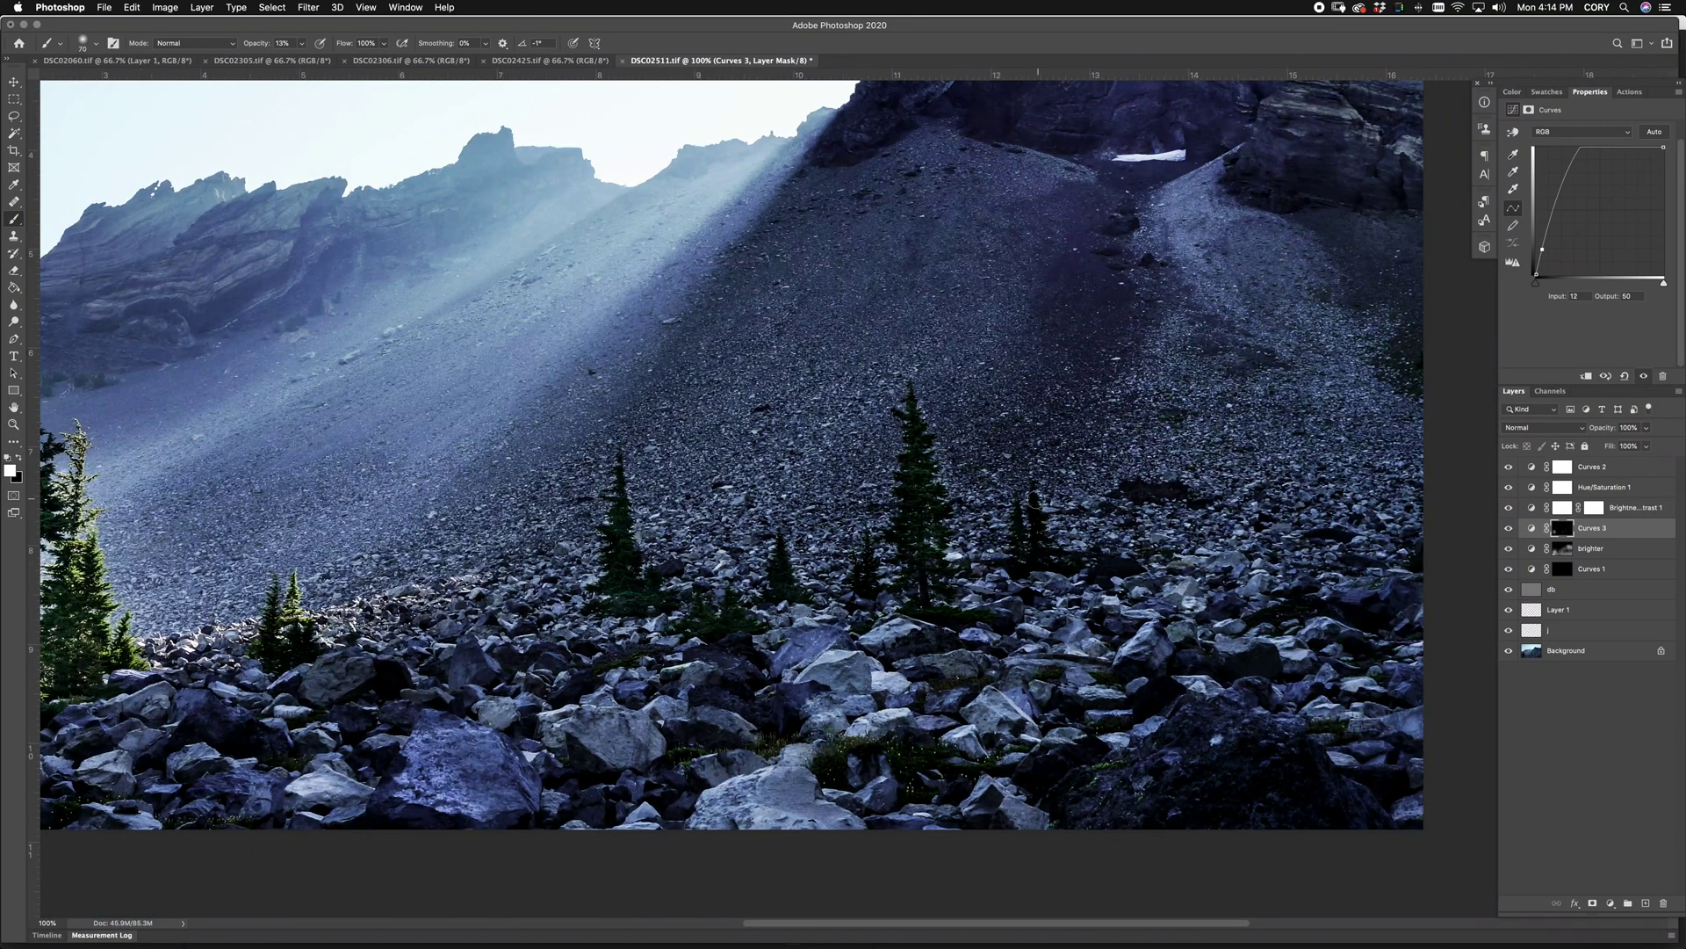
key("bracketright")
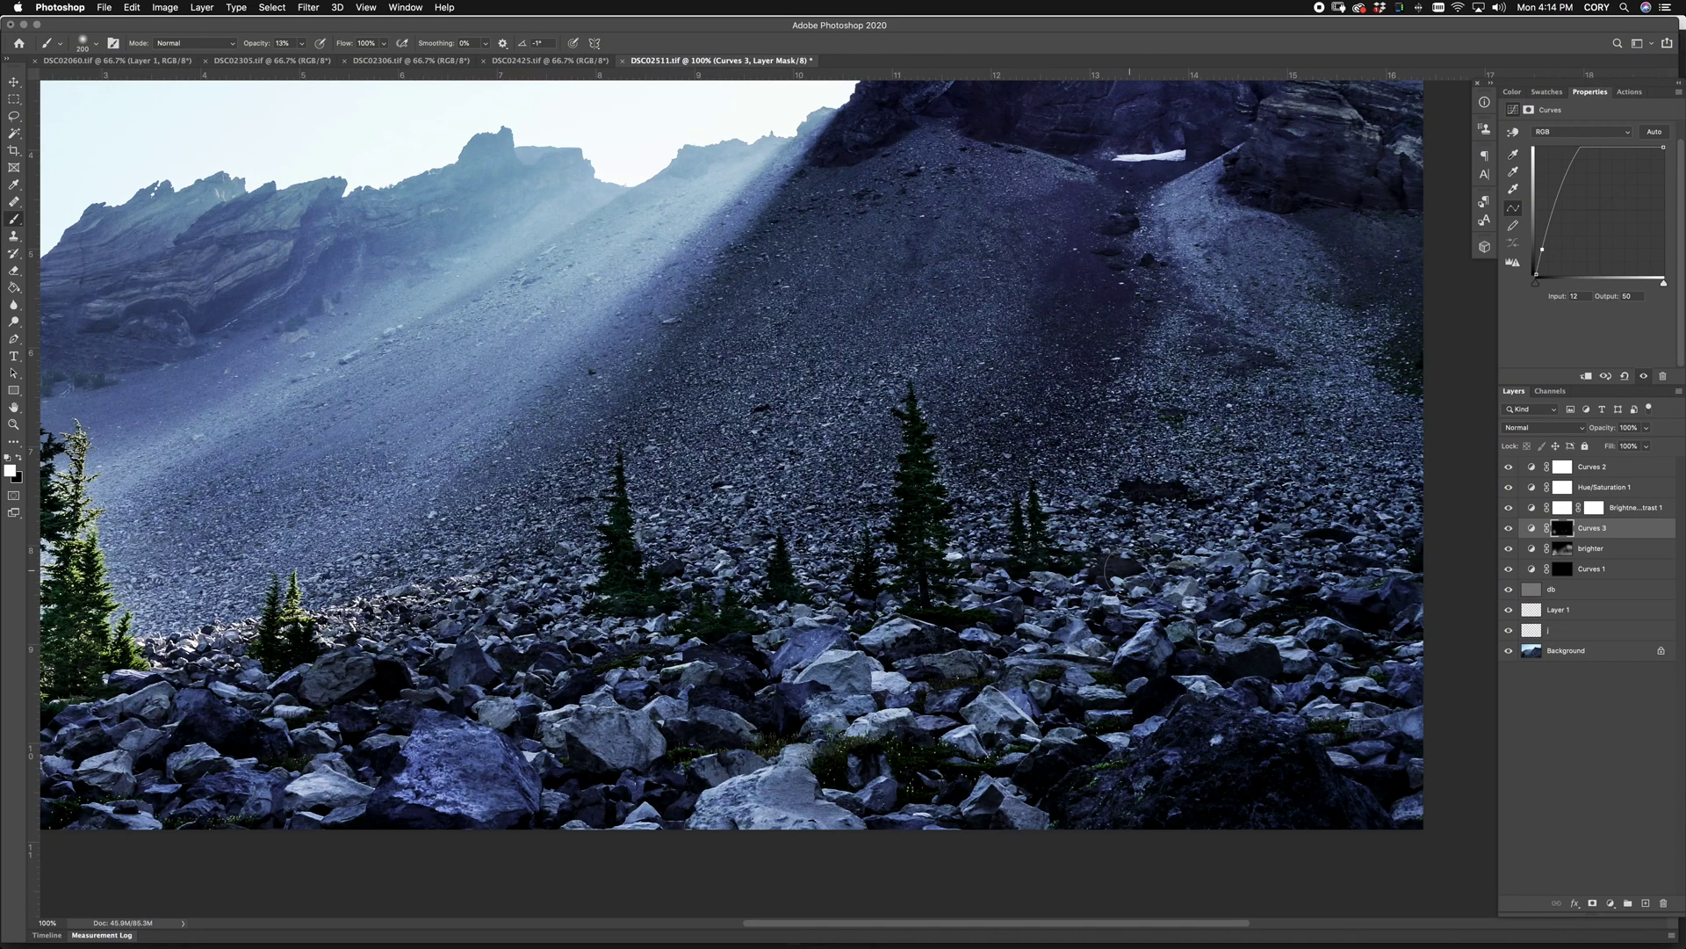
key("super+minus")
key("bracketright")
key("bracketright")
key("bracketright")
key("bracketright")
key("bracketleft")
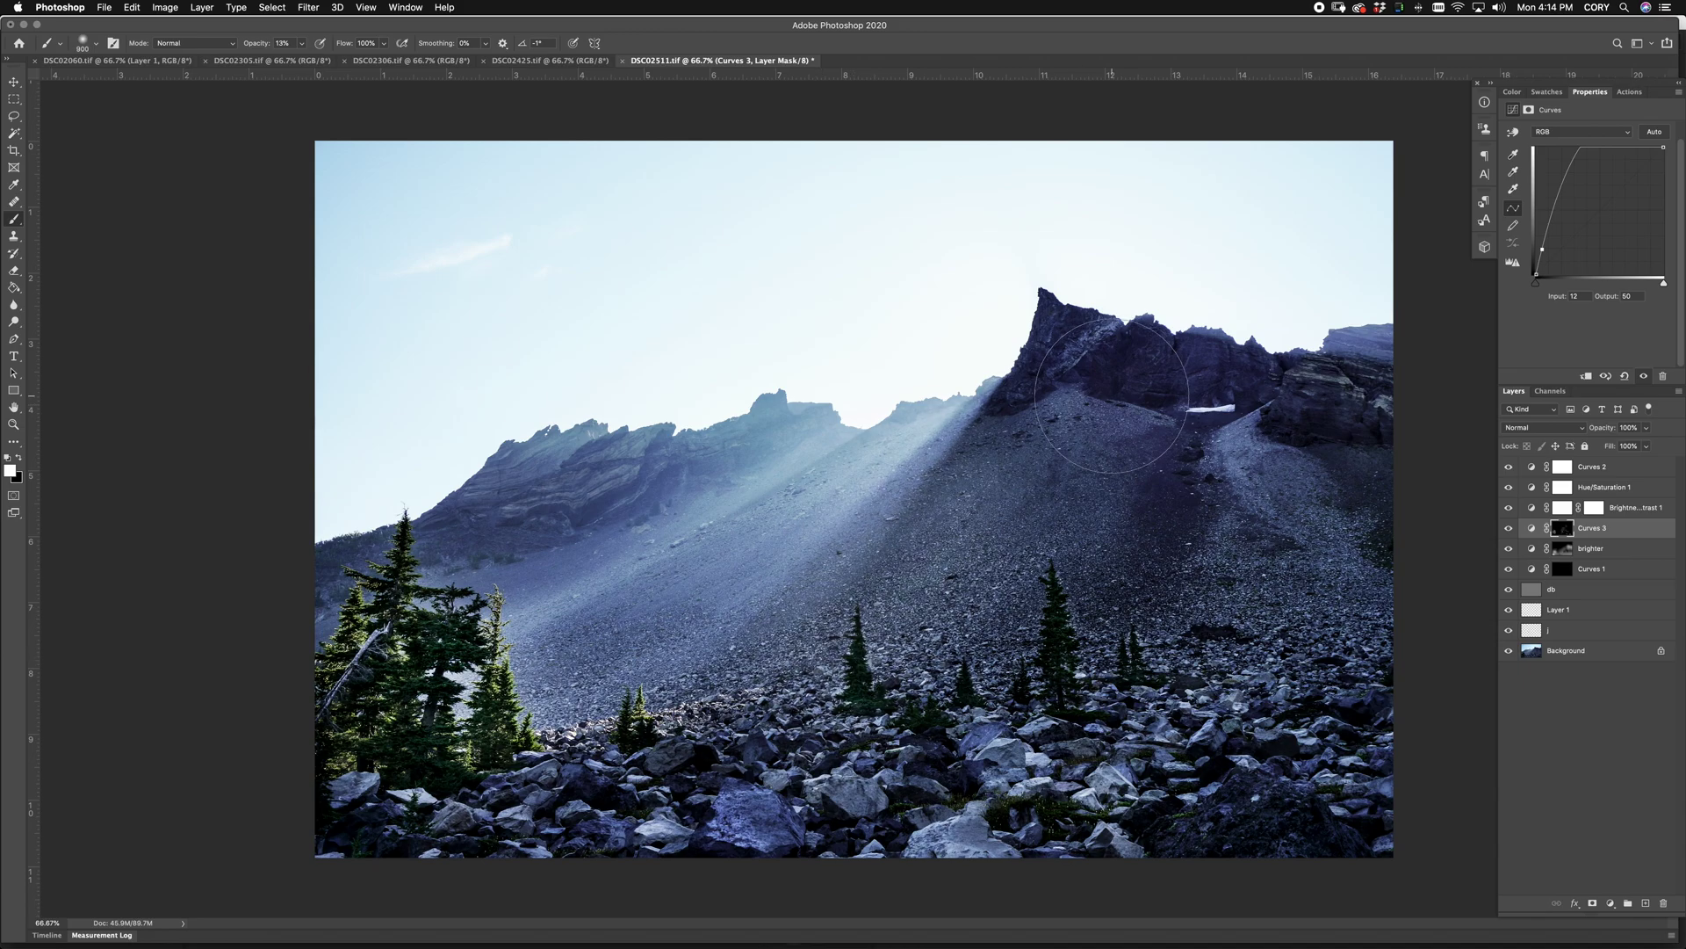
Step: Paint white on the Curves 1 mask to darken the light rays, left slope and sky, enlarging the brush to 1100 px
left_click(1564, 571)
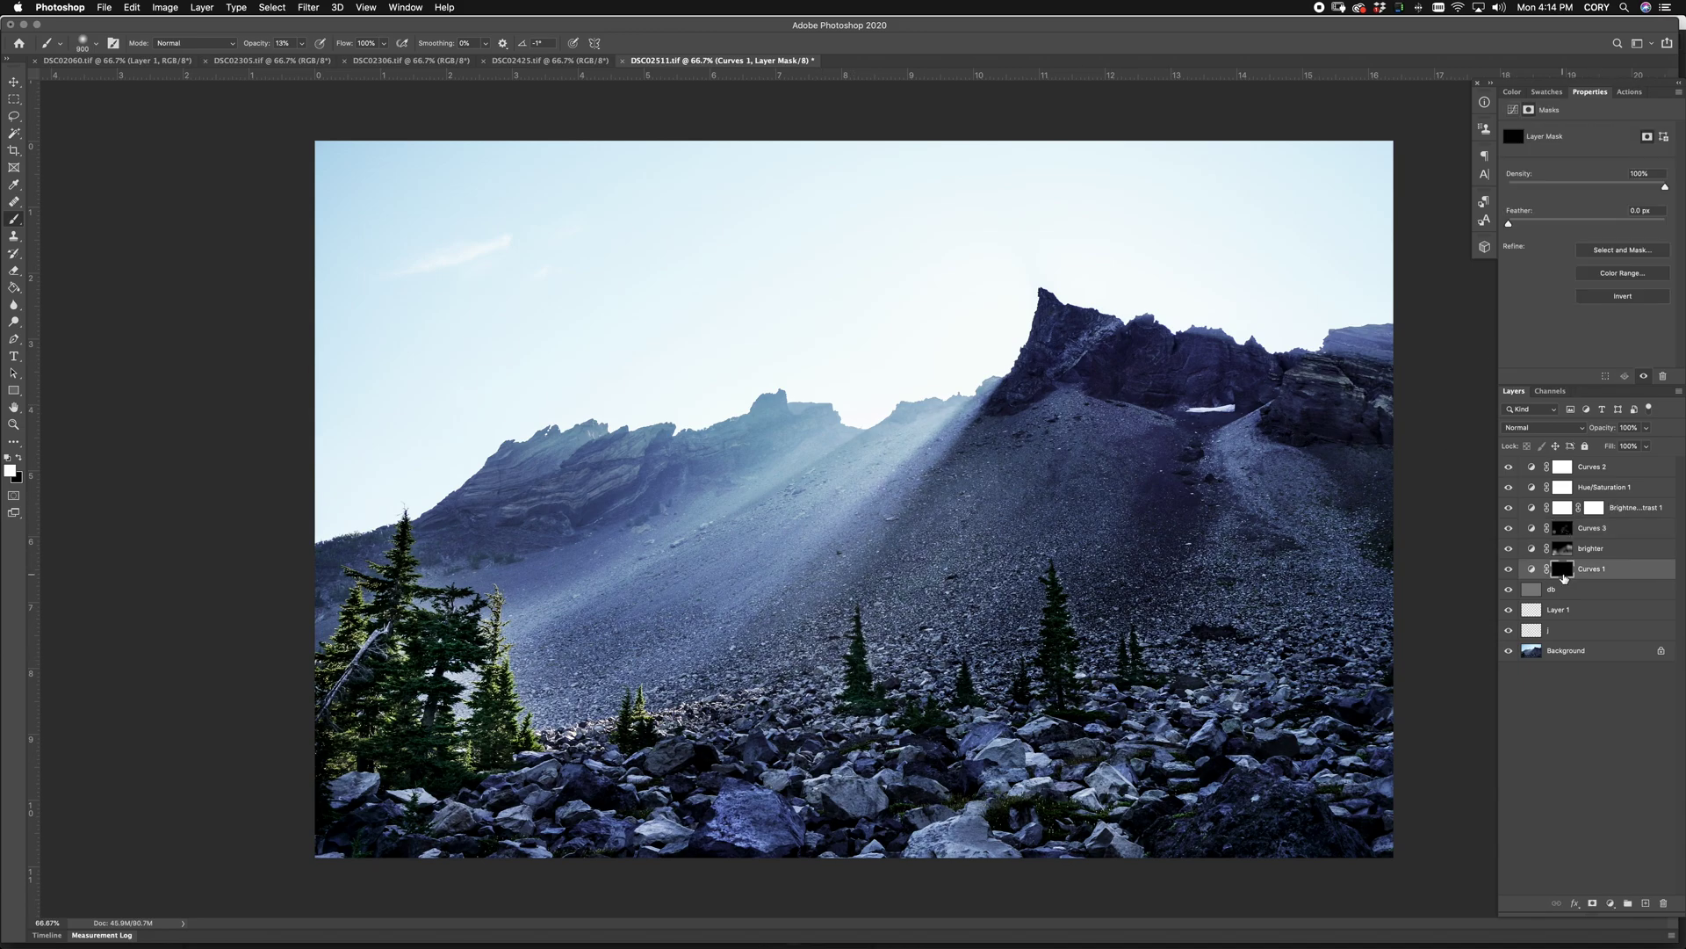
left_click_drag(851, 424, 500, 658)
key("bracketright")
key("bracketright")
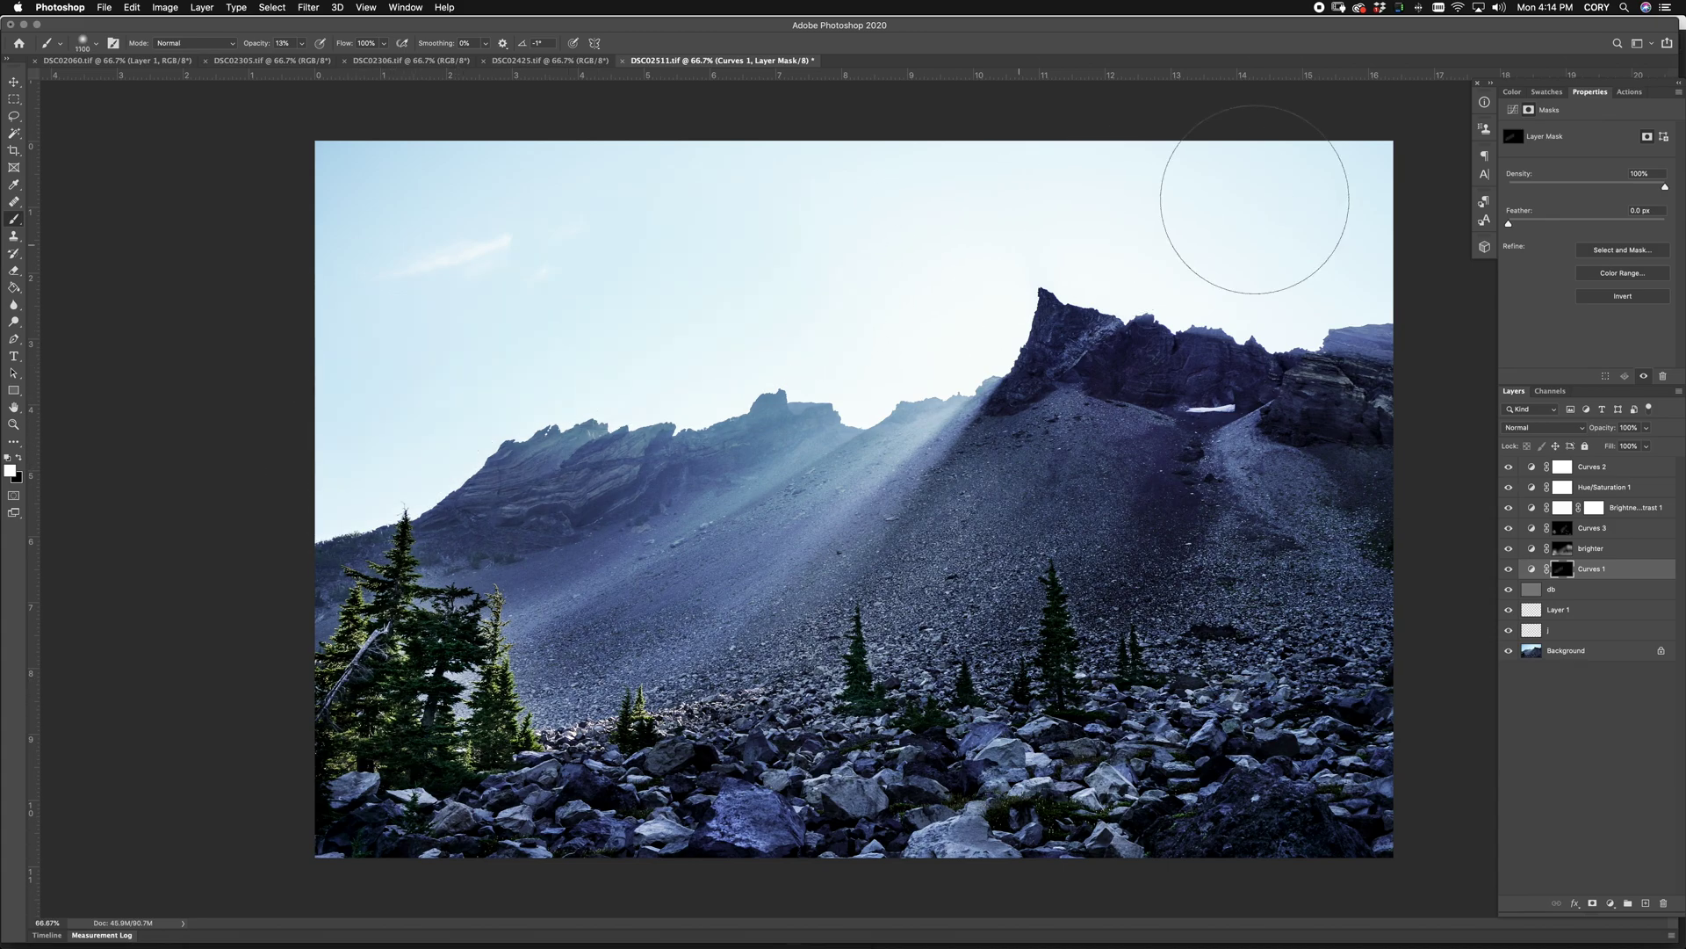
mouse_move(435, 444)
left_mouse_down()
mouse_move(922, 333)
mouse_move(1290, 313)
mouse_move(1282, 272)
left_mouse_up()
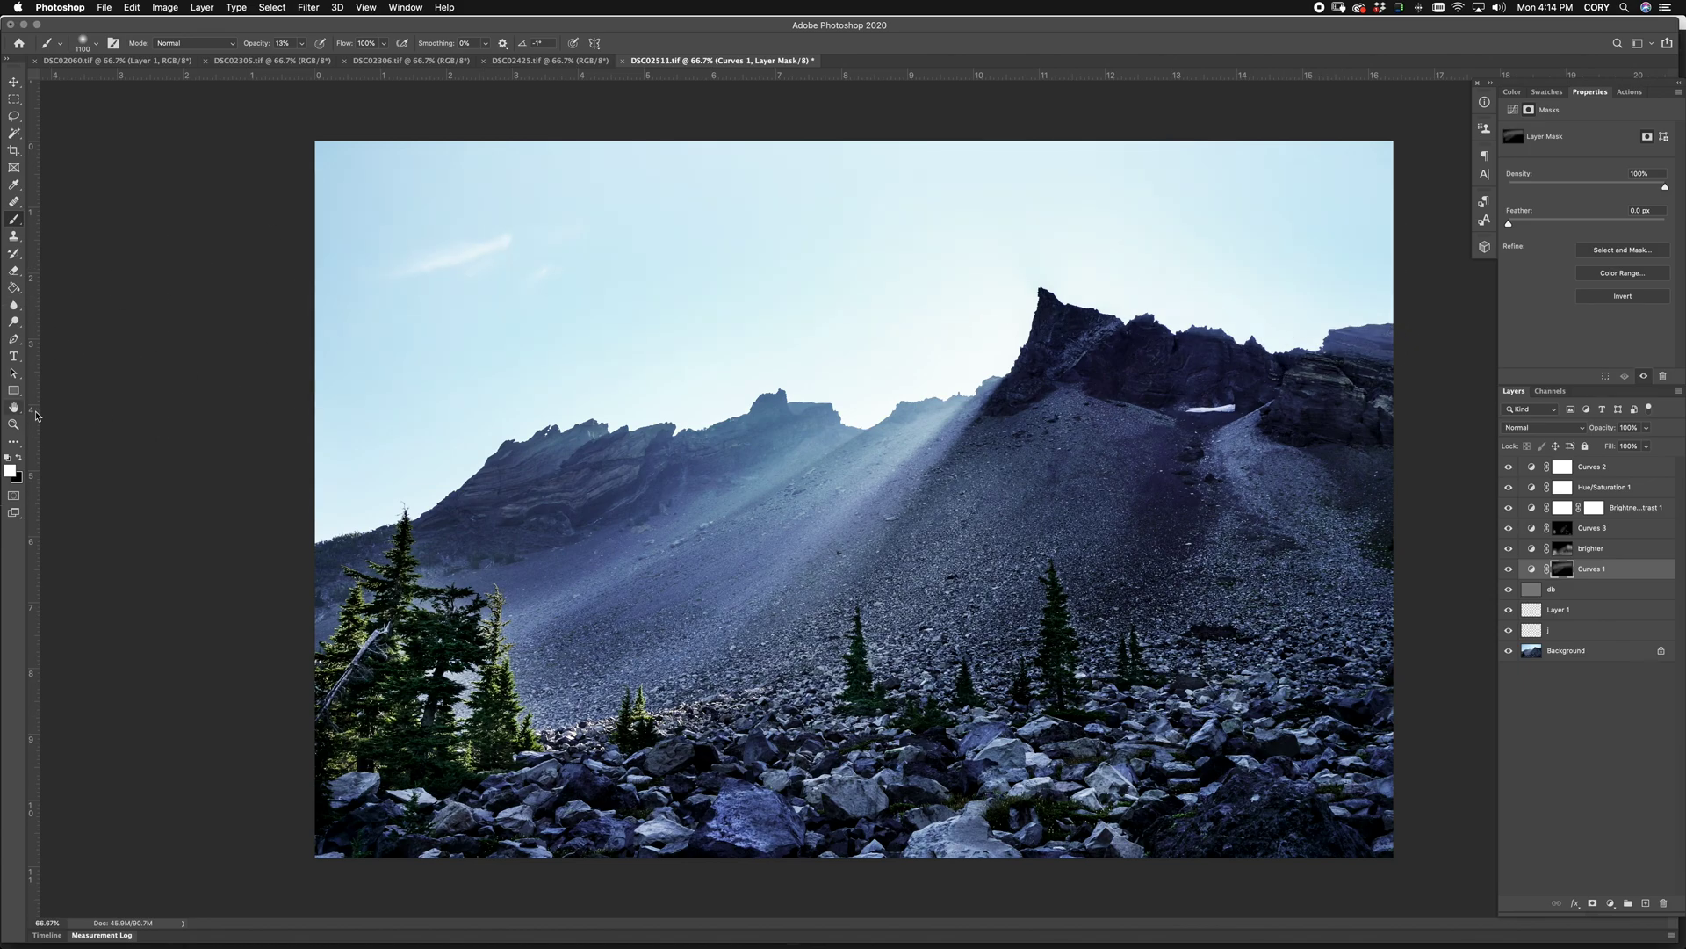
Step: Darken the left ridge and the sky along it on the Curves 1 mask with a 700 px brush
key("bracketleft")
key("bracketleft")
key("bracketleft")
key("bracketleft")
mouse_move(377, 482)
left_mouse_down()
mouse_move(1130, 271)
mouse_move(437, 505)
mouse_move(1227, 264)
mouse_move(771, 380)
left_mouse_up()
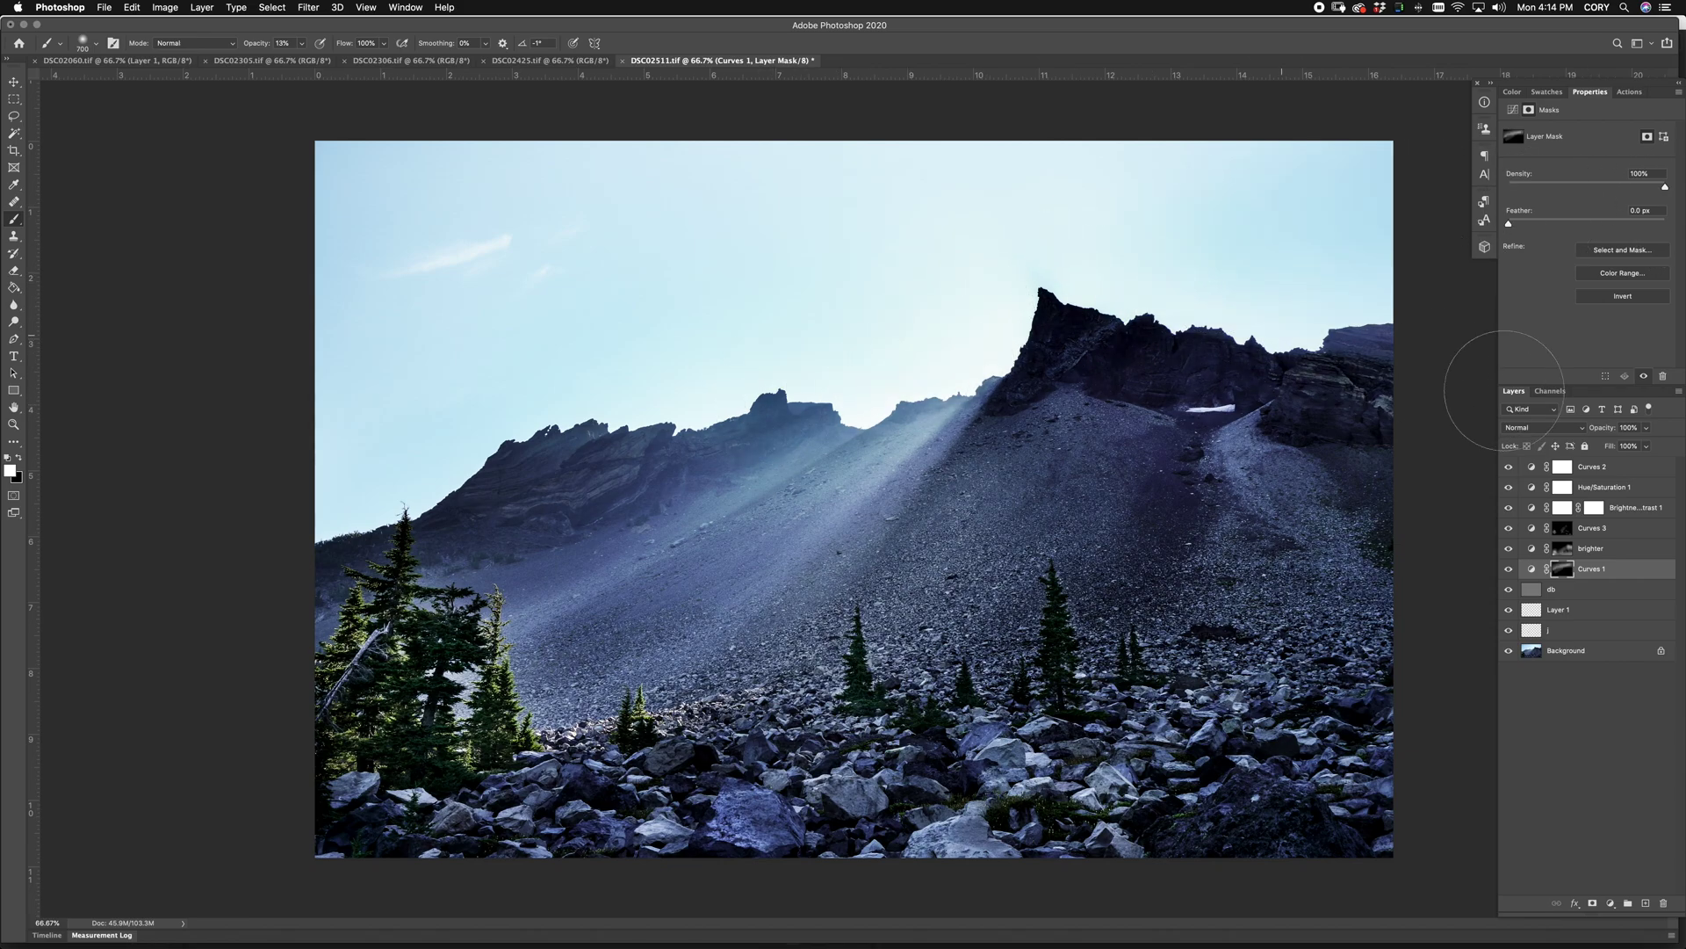
Step: Darken a diagonal band from the lower left toward the peak on the Curves 1 mask with a 1000 px brush
key("bracketright")
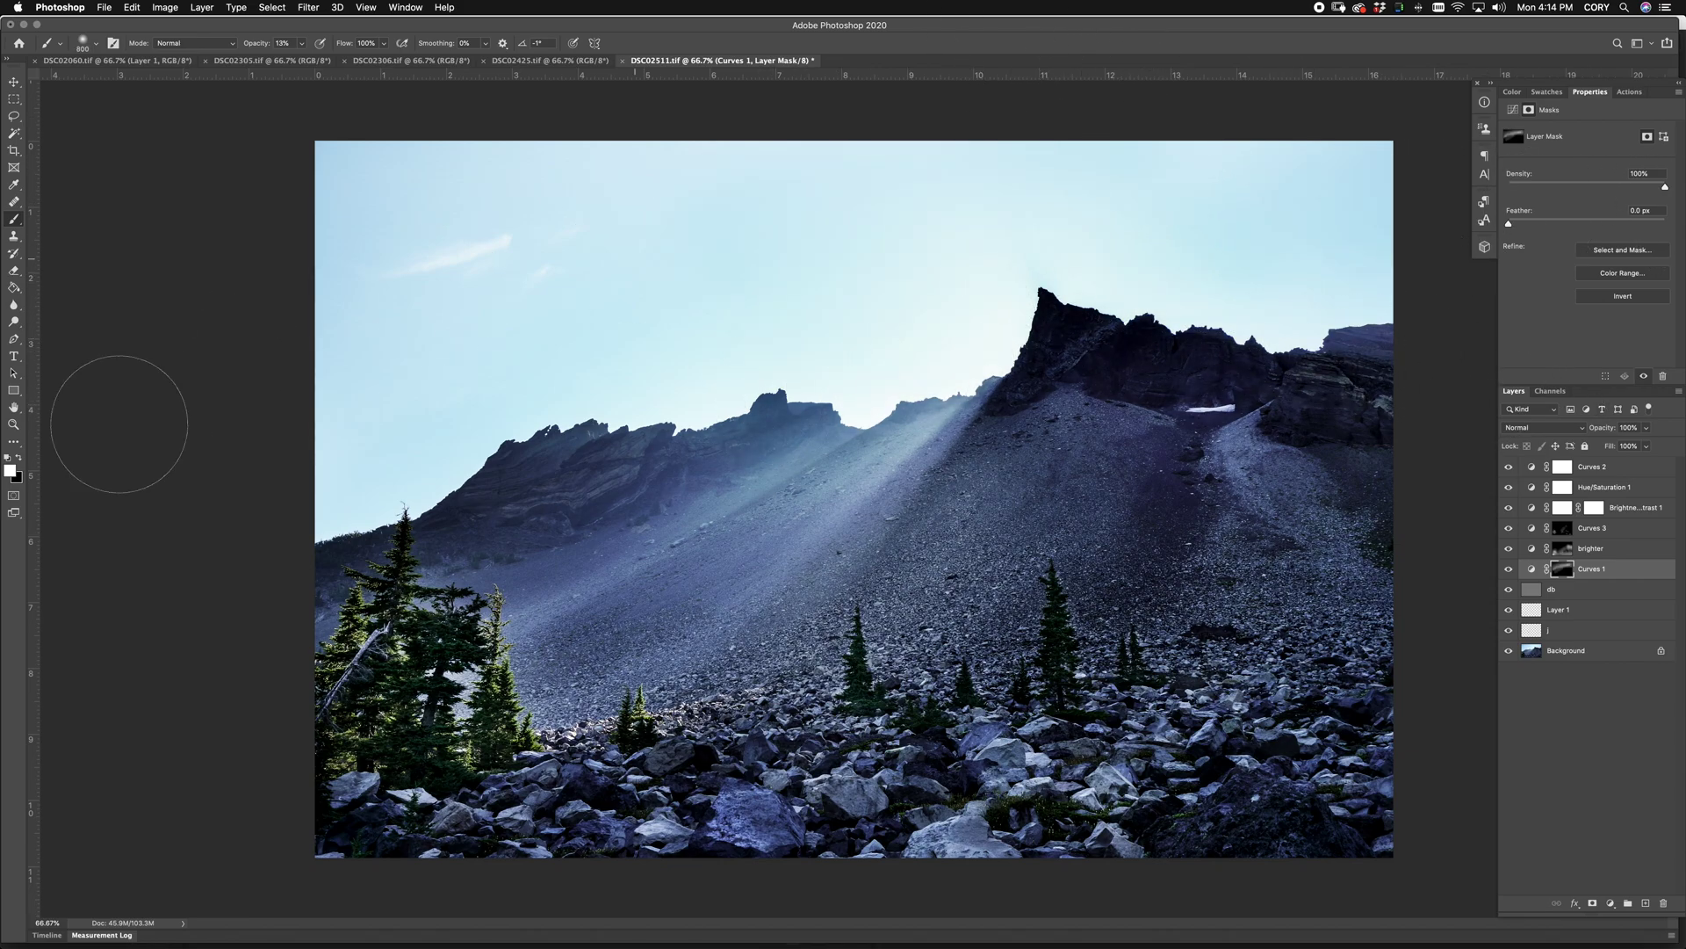
key("bracketright")
key("bracketright")
left_click_drag(123, 707, 960, 360)
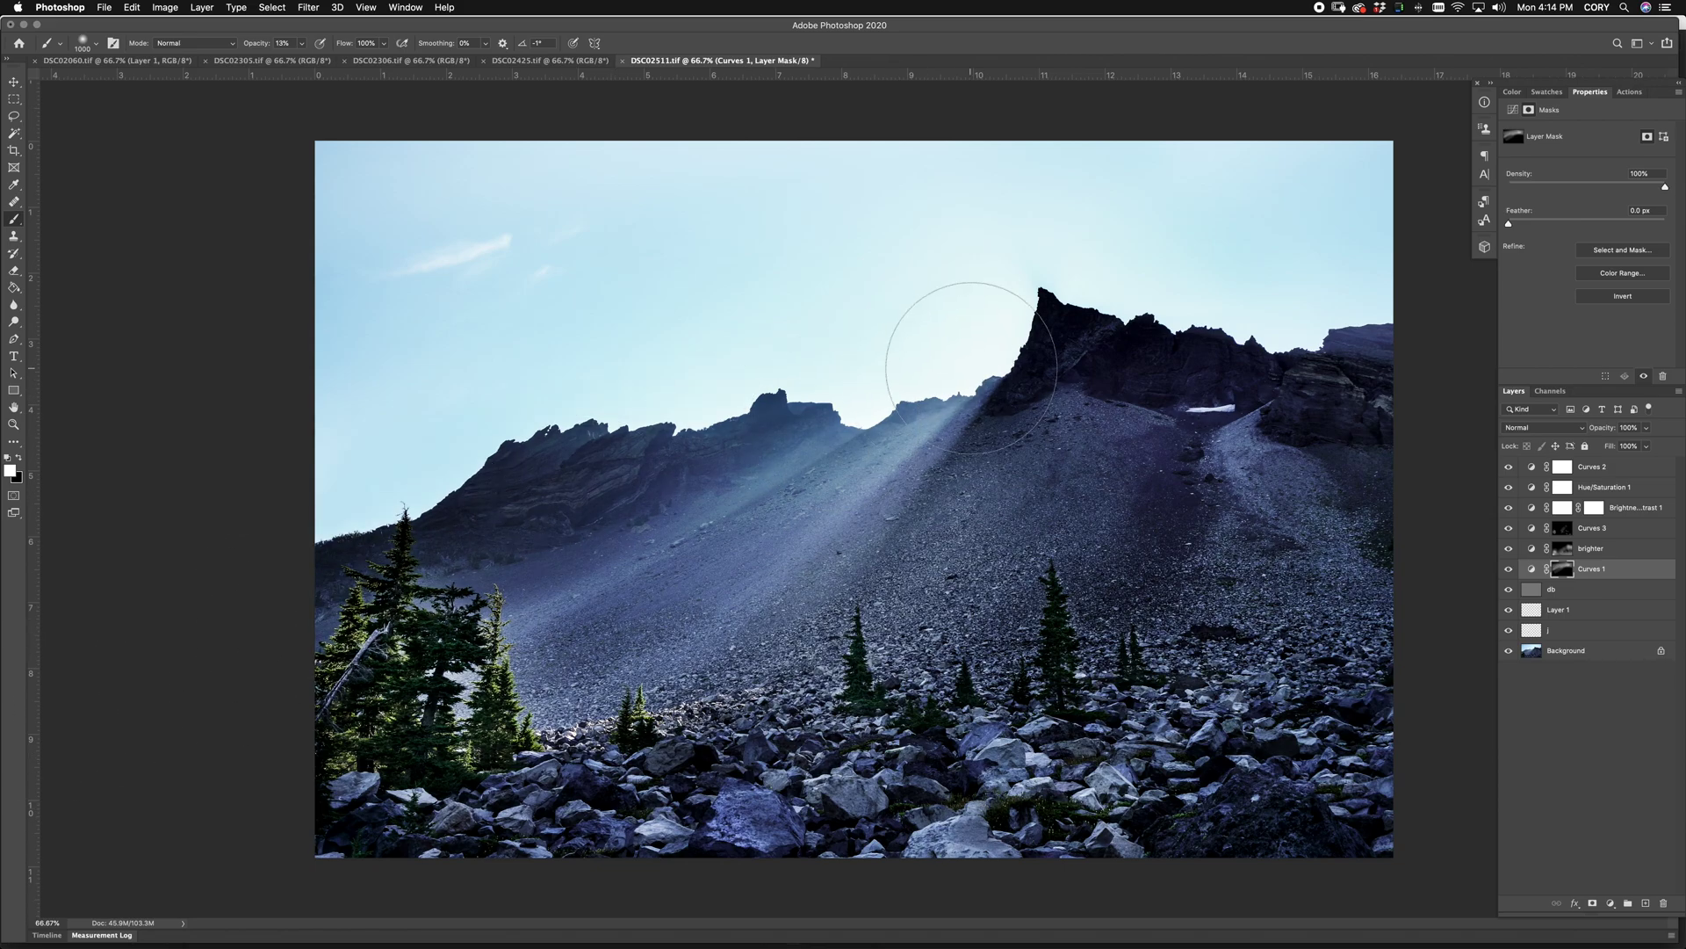
Step: Reduce the brush to 400 px and darken the left mountain range beneath its ridgeline on the Curves 1 mask
key("bracketleft")
key("bracketleft")
key("bracketleft")
key("bracketleft")
key("bracketleft")
key("bracketleft")
left_click_drag(536, 501, 922, 417)
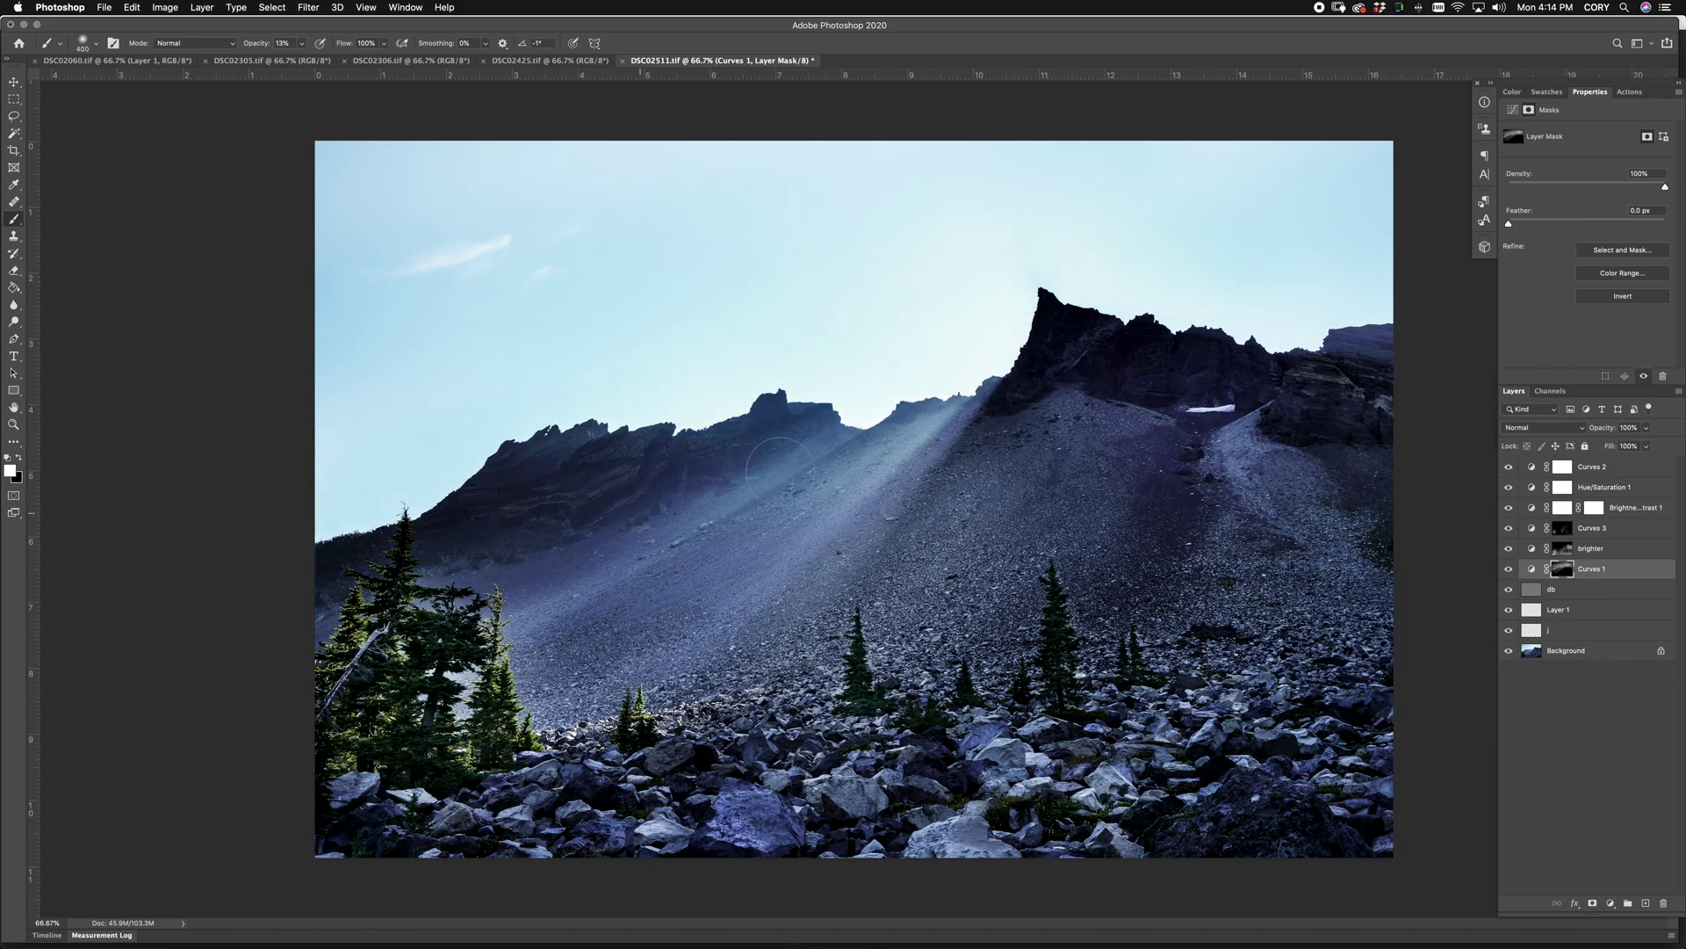
Step: Enlarge the brush to 1200 px and darken the left slope and light rays on the Curves 1 mask with long diagonal strokes
key("bracketright")
key("bracketright")
key("bracketright")
key("bracketright")
key("bracketright")
key("bracketright")
key("bracketright")
key("bracketright")
left_click_drag(242, 887, 922, 413)
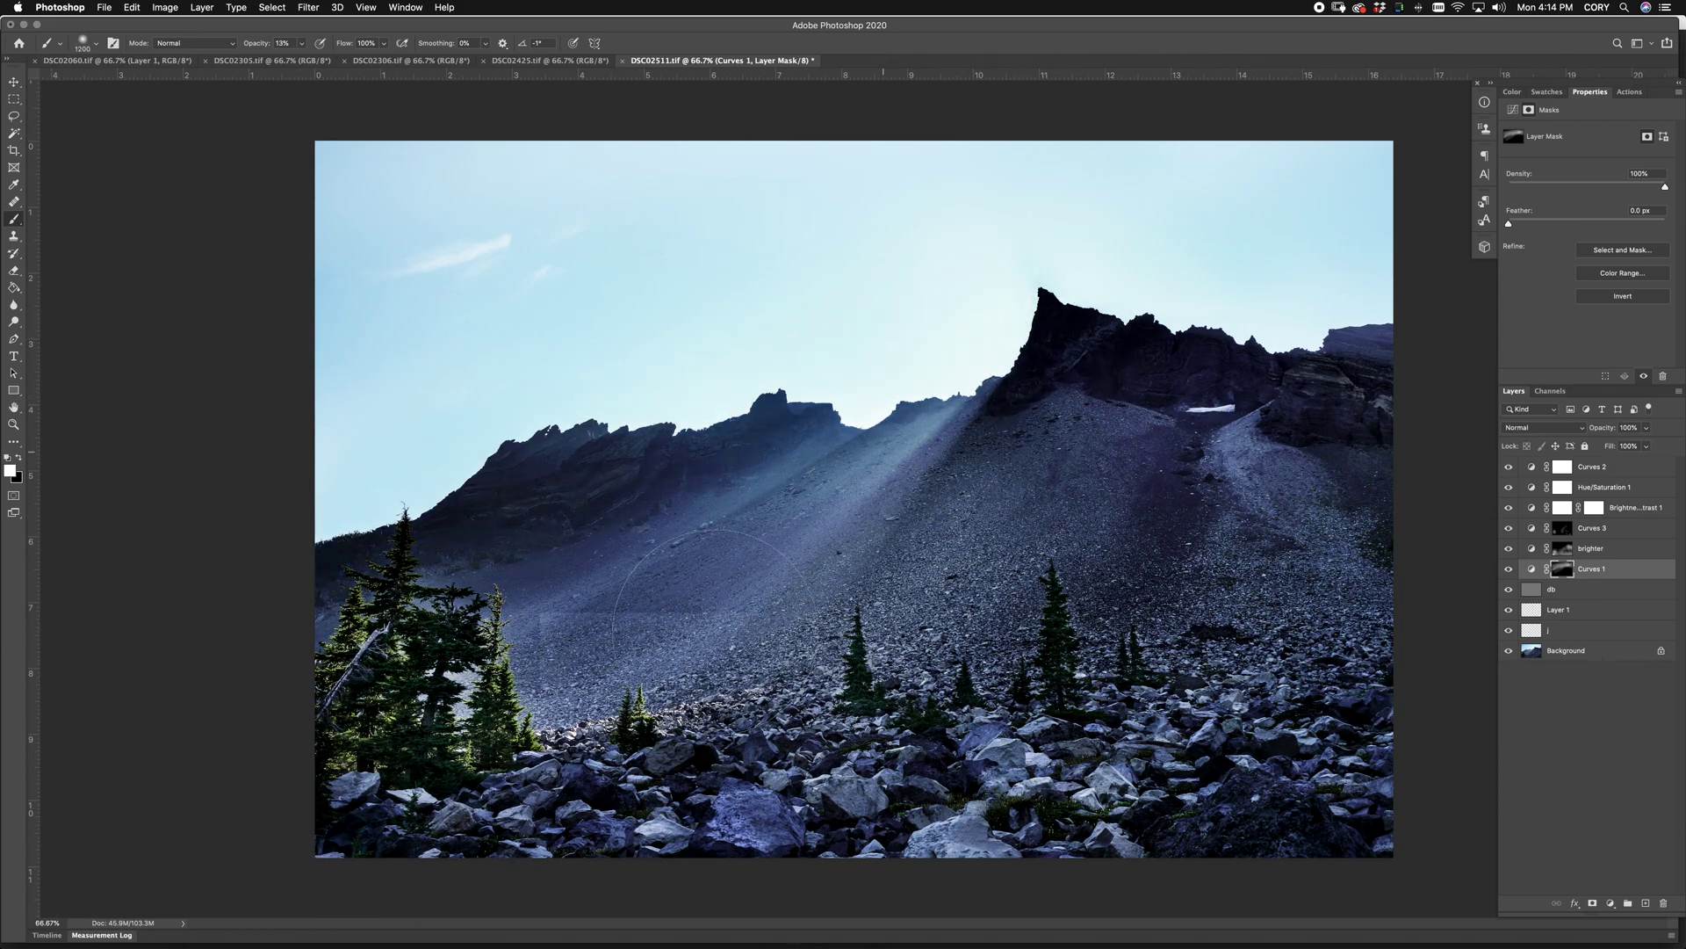
left_click_drag(180, 735, 937, 233)
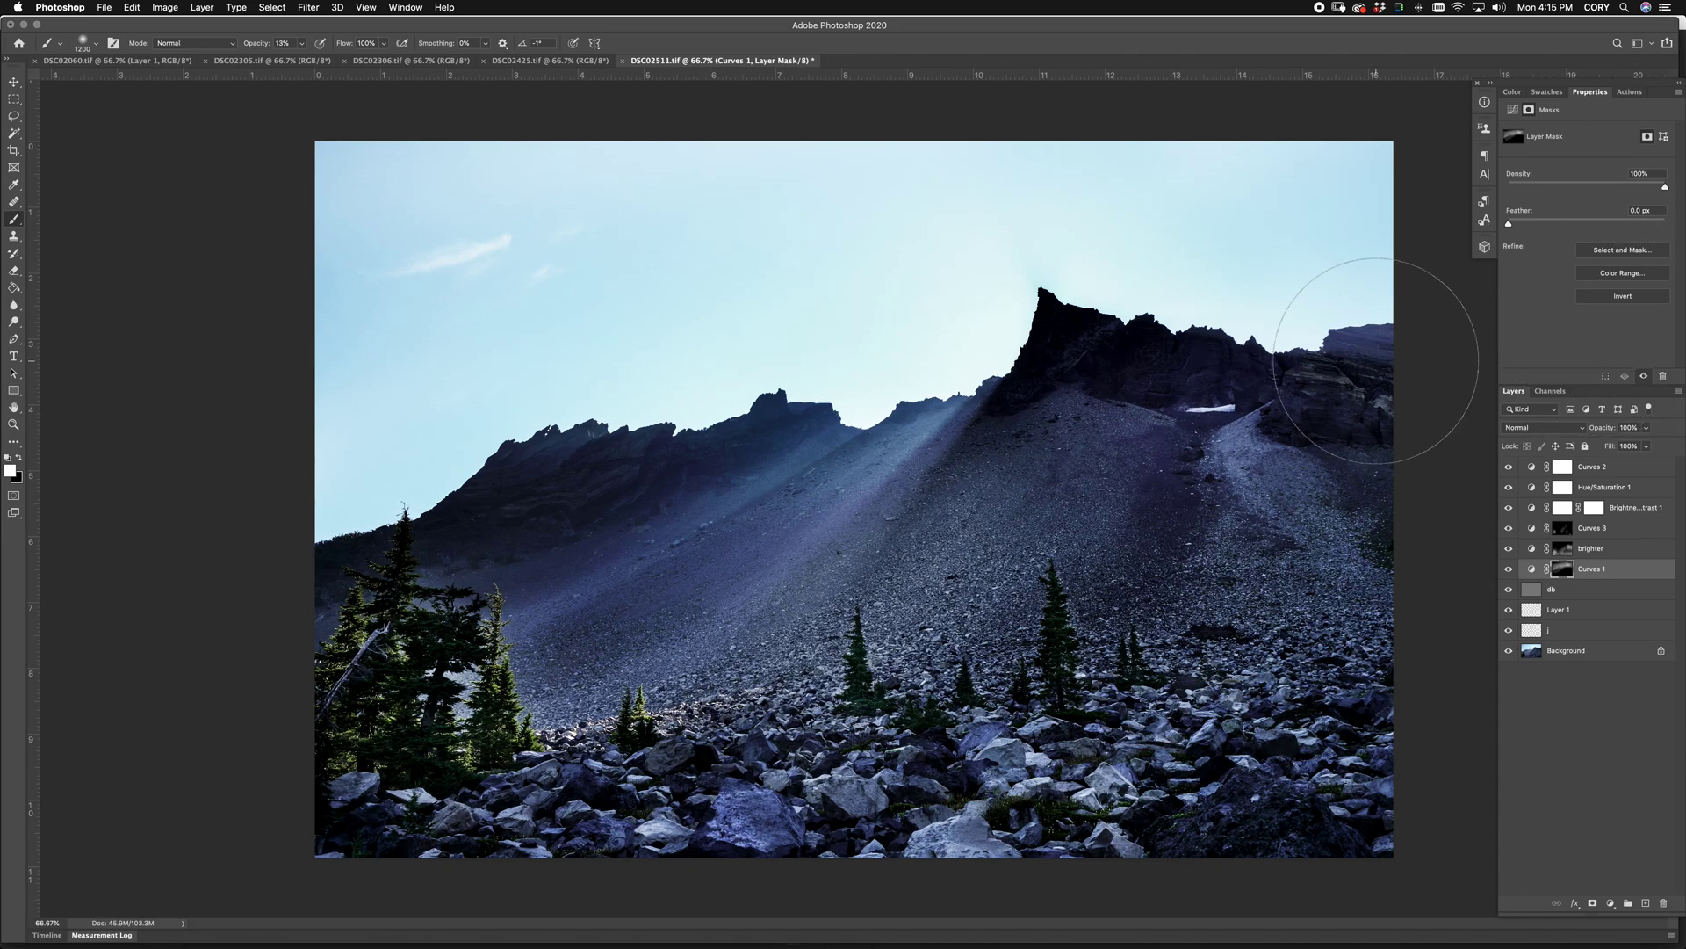
Step: Deepen the sky and upper mountain tones on the Curves 1 mask, varying the brush size up to 1100 px
key("bracketleft")
key("bracketleft")
key("bracketleft")
key("bracketleft")
key("bracketright")
key("bracketright")
key("bracketright")
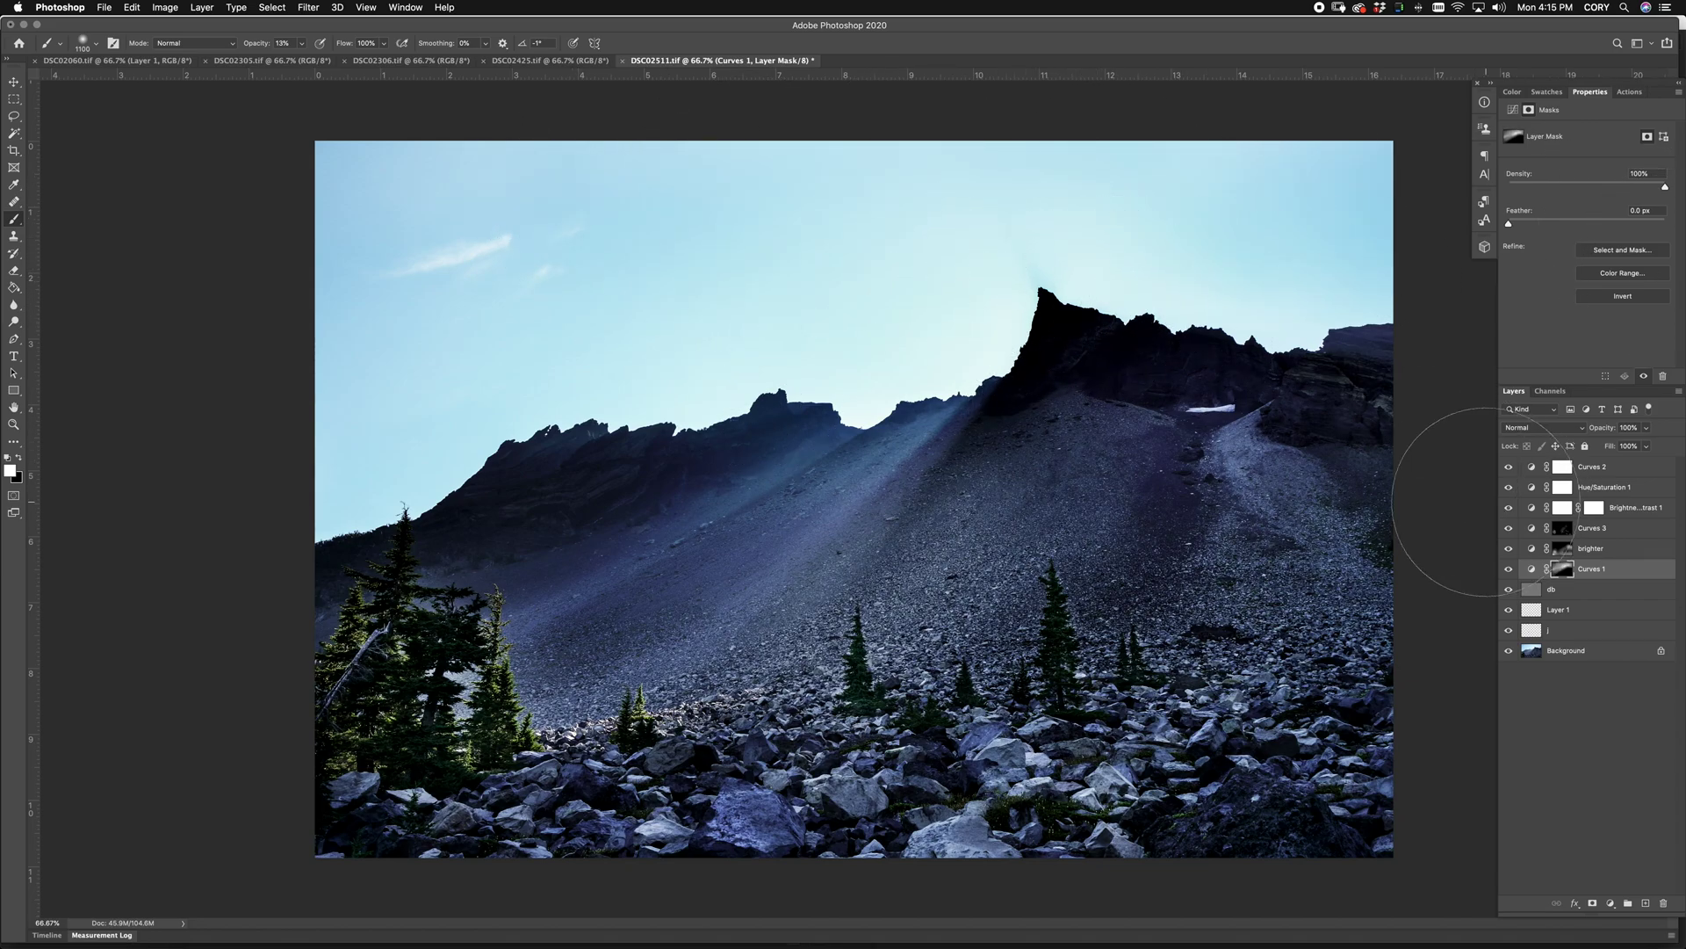
Step: Compare the image with Curves 1 hidden, and paint black at 20% opacity on its mask to lift the left mountain range
left_click(1509, 569)
left_click(1508, 568)
key("x")
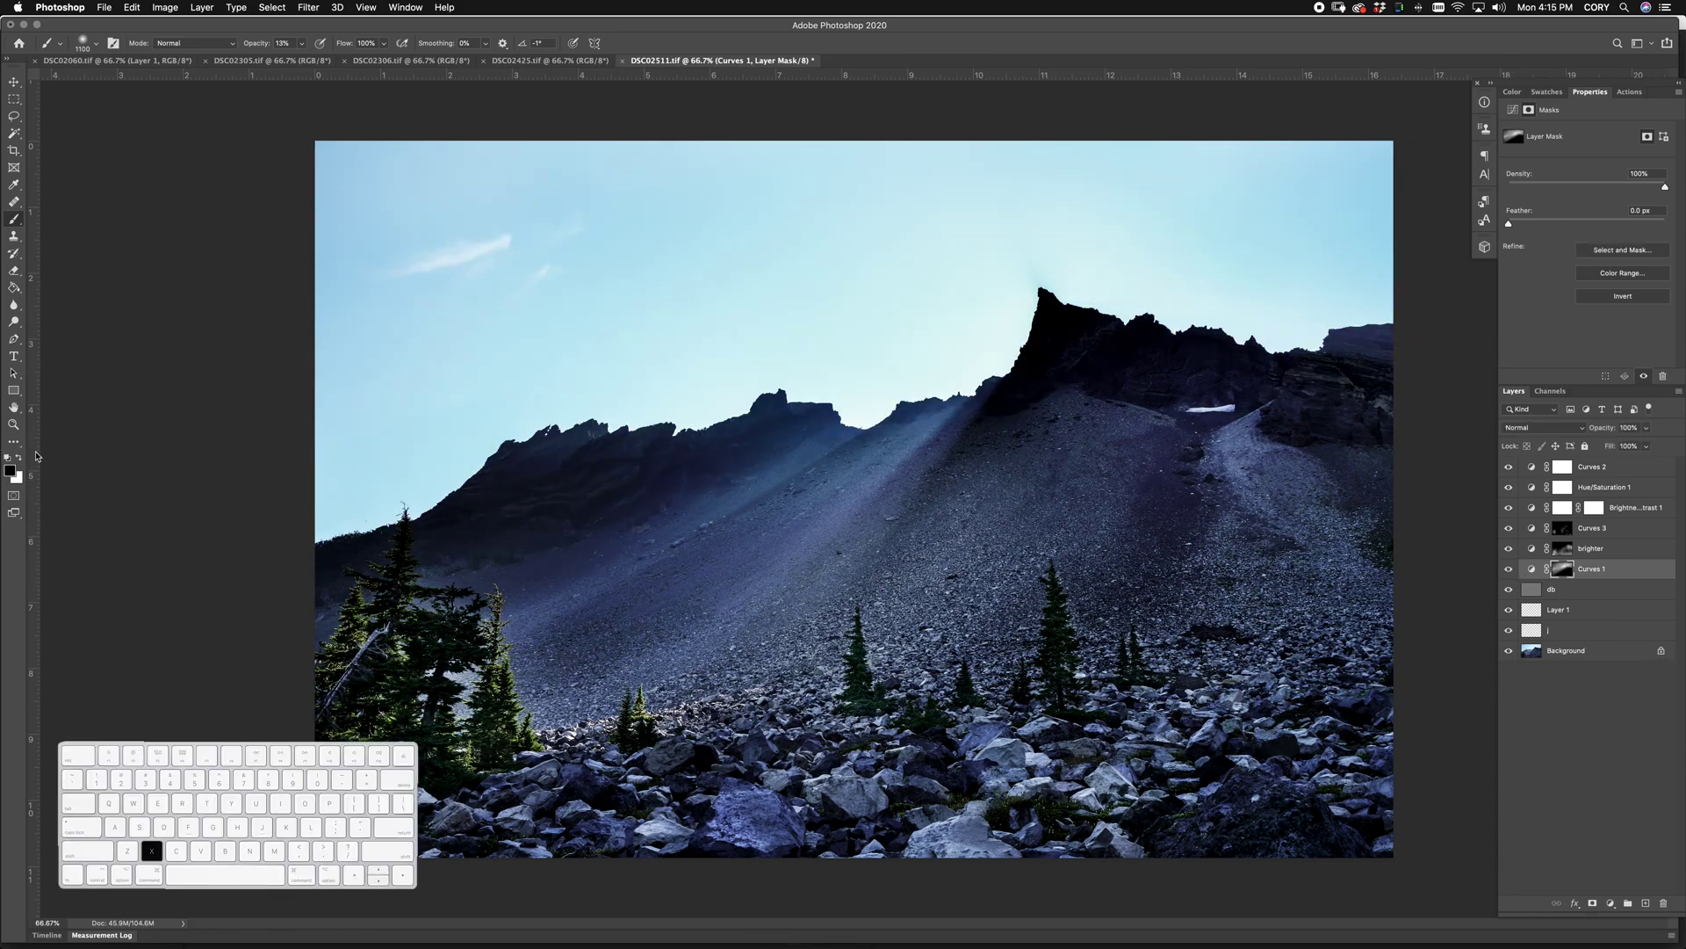
key("x")
key("x")
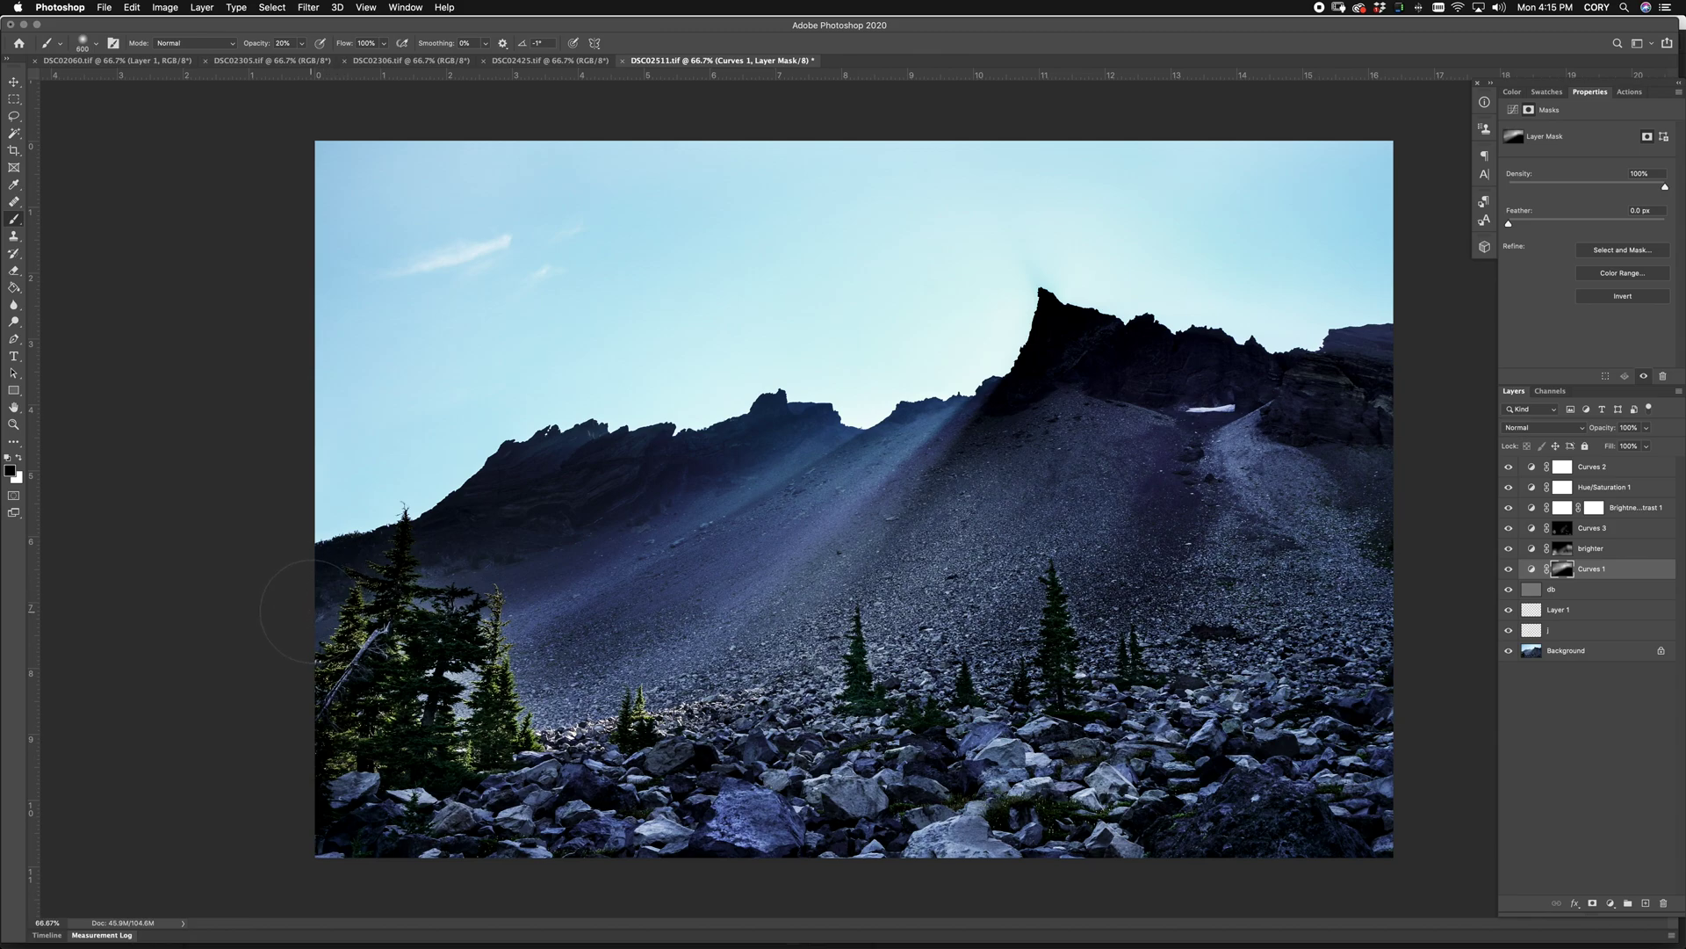
key("bracketright")
key("bracketright")
left_click_drag(441, 503, 958, 433)
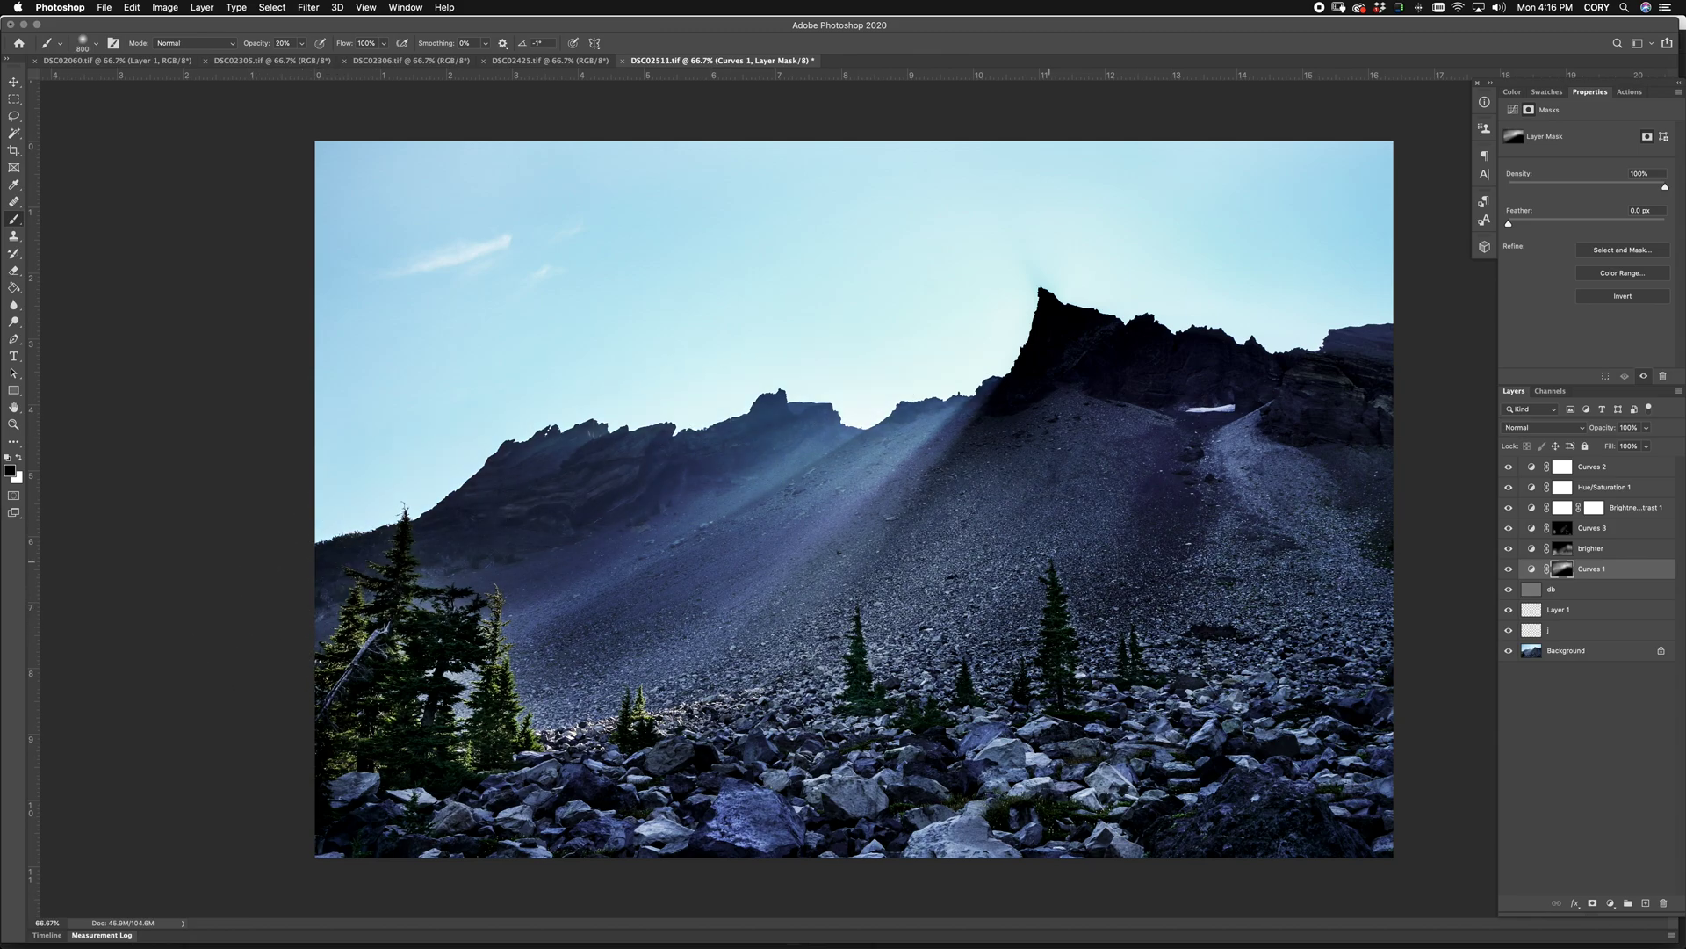
left_click_drag(420, 643, 849, 553)
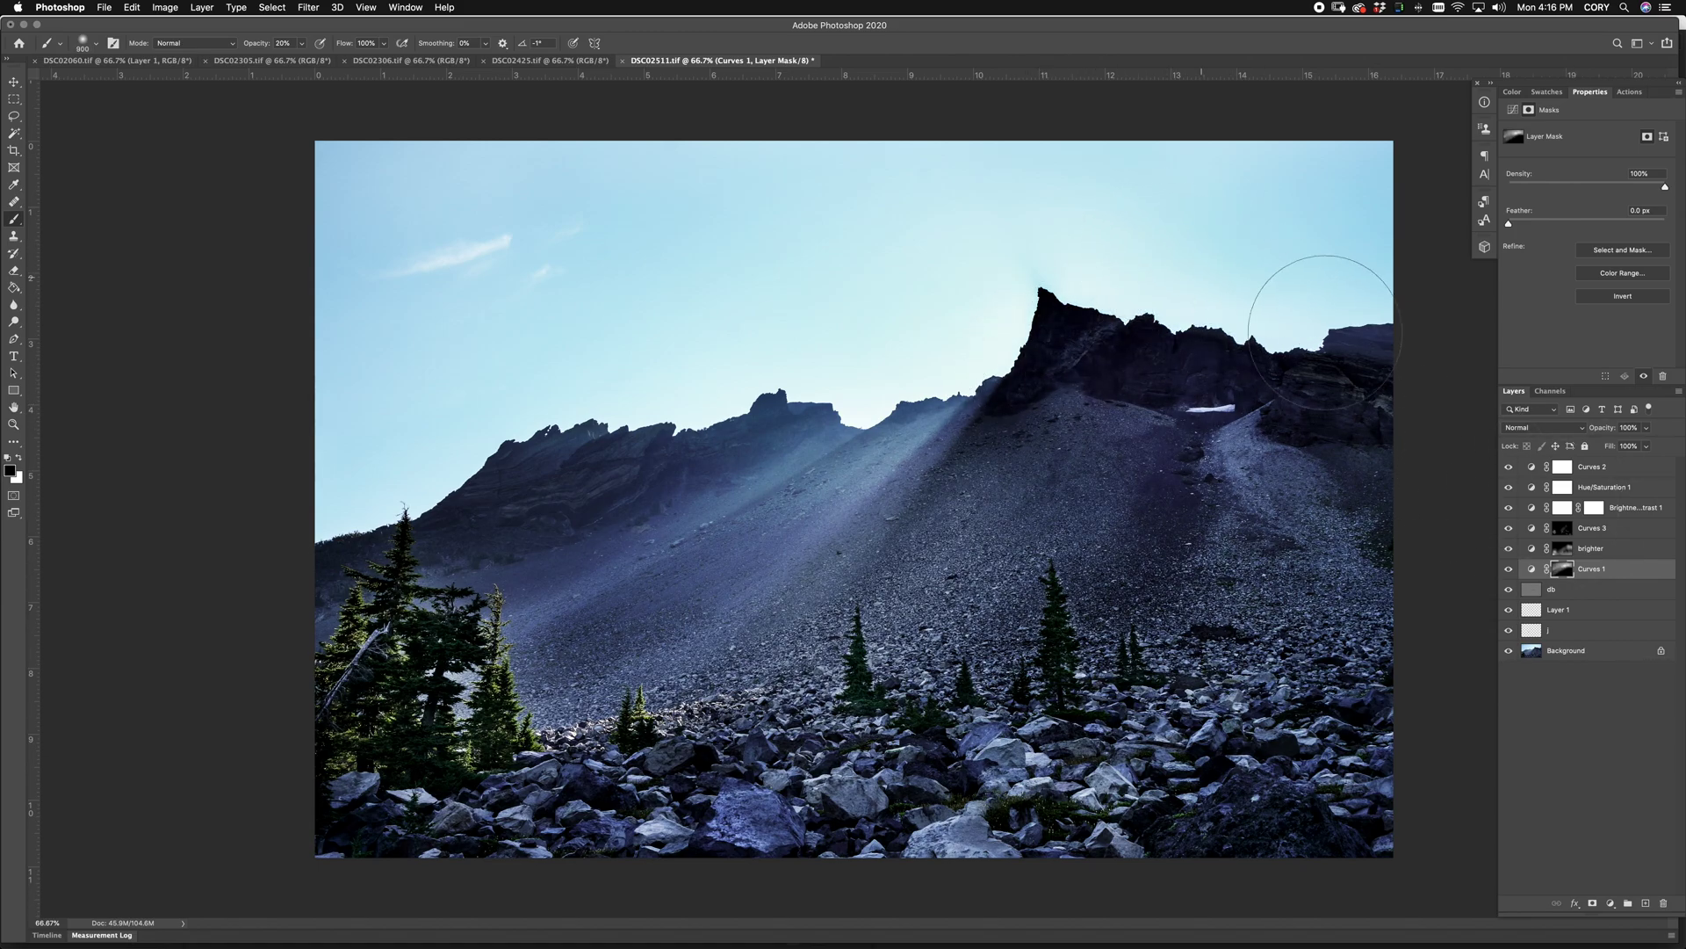
Step: Vary the brush size and paint black on the Curves 1 mask to recover detail in the dark right peak
key("bracketleft")
key("bracketleft")
key("bracketleft")
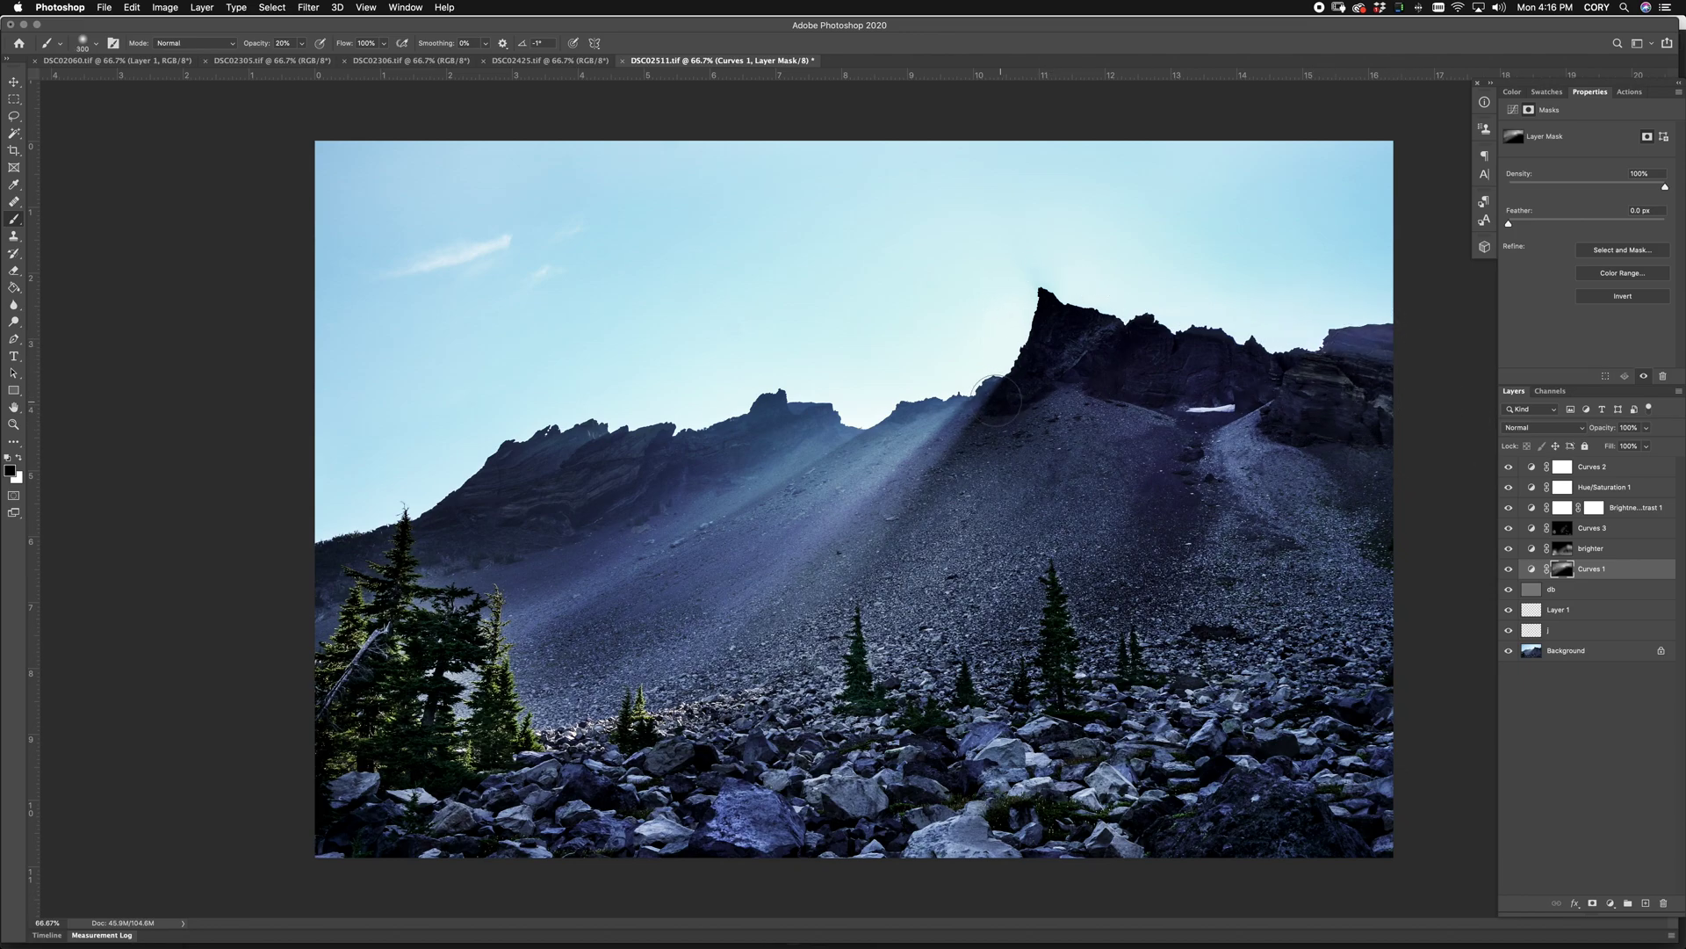
key("bracketright")
key("bracketright")
key("bracketright")
key("bracketright")
key("bracketright")
mouse_move(1280, 263)
left_mouse_down()
mouse_move(1162, 273)
mouse_move(1111, 301)
left_mouse_up()
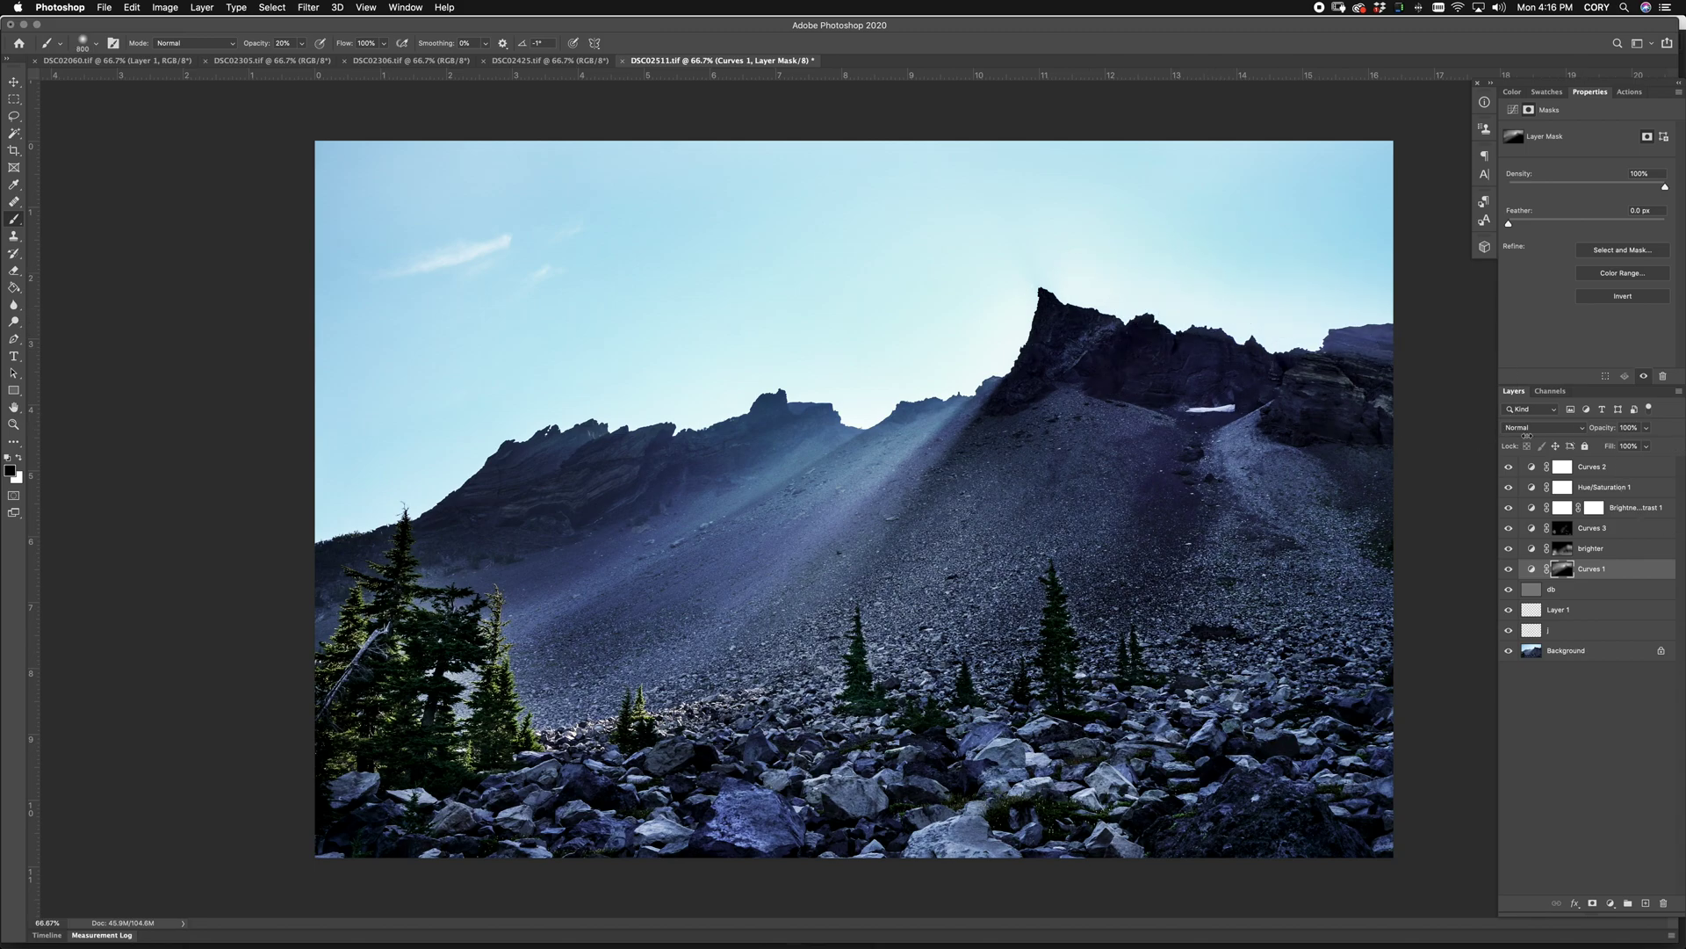
Step: Touch up the main peak's rock face and edge on the Curves 1 mask with a much smaller black brush
key("super+equal")
key("super+equal")
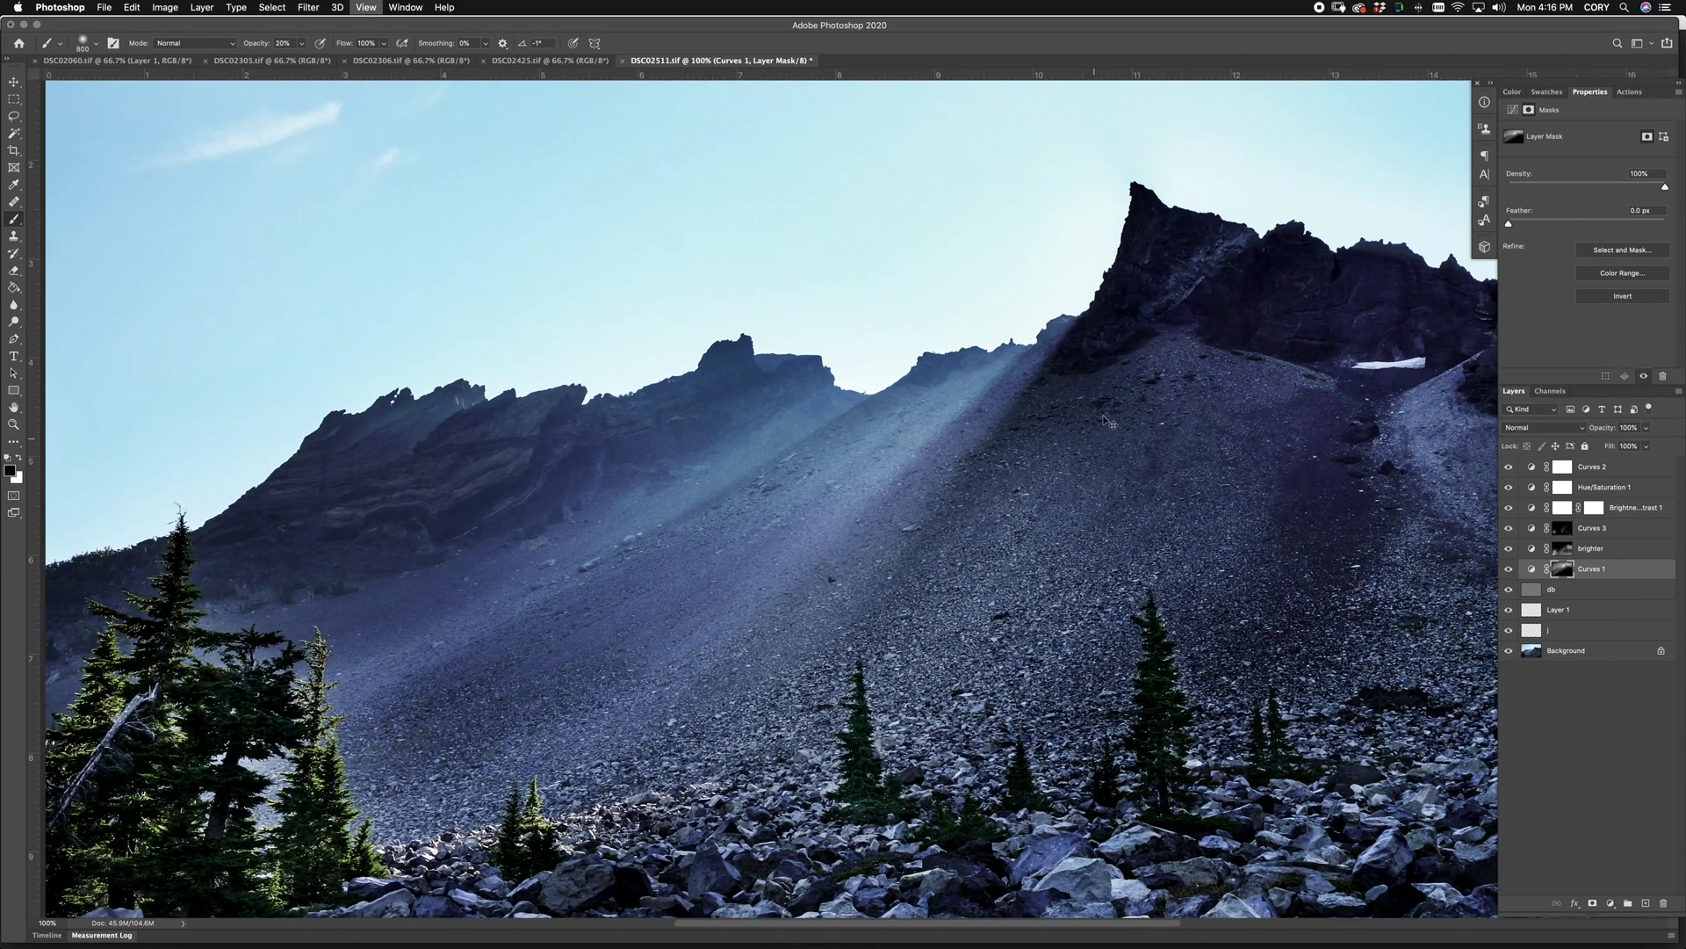
key("super+equal")
left_click_drag(1270, 255, 990, 177)
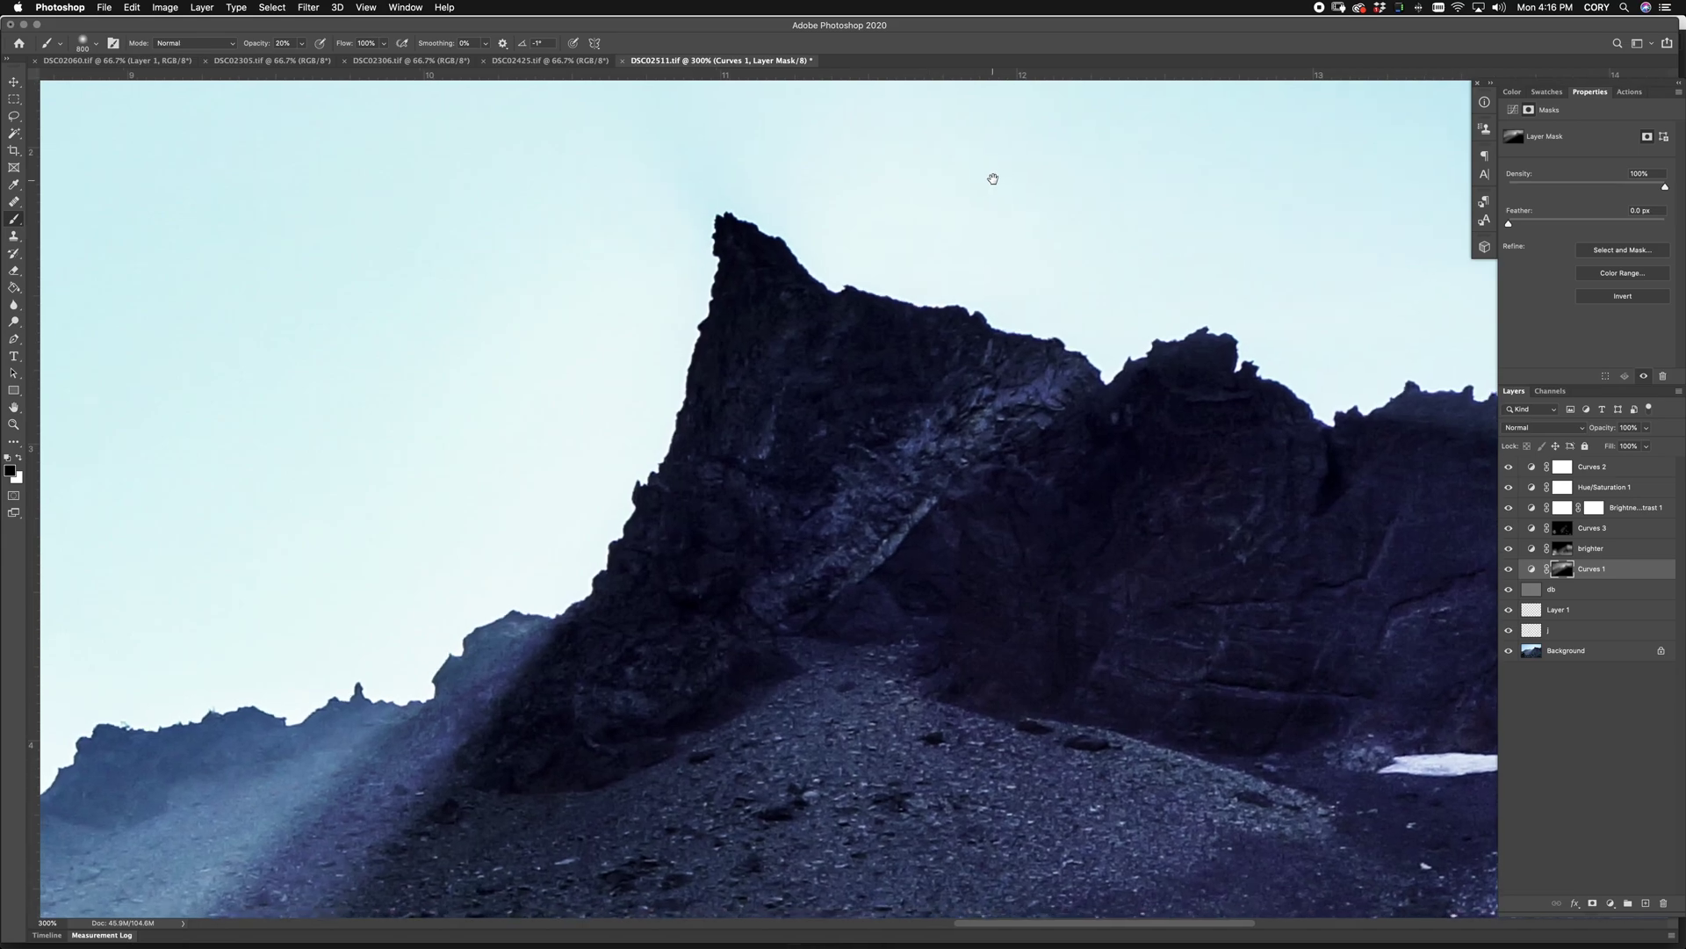
key("bracketleft")
key("bracketleft")
key("bracketleft")
key("bracketleft")
key("bracketleft")
key("bracketleft")
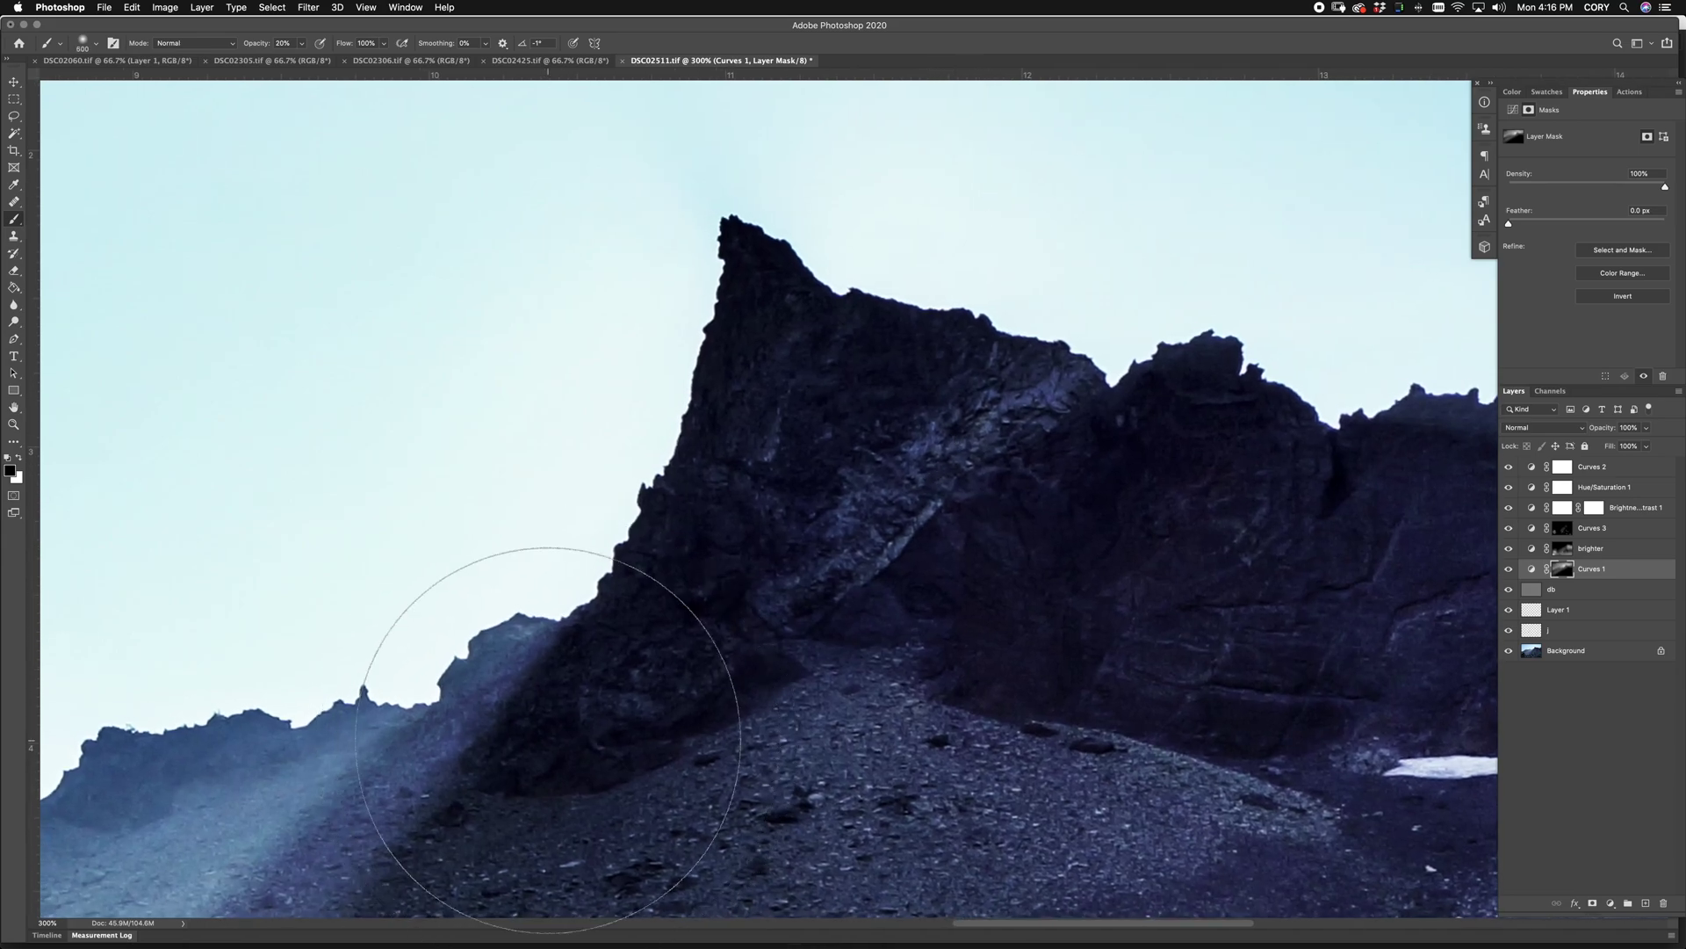
key("bracketleft")
key("bracketleft")
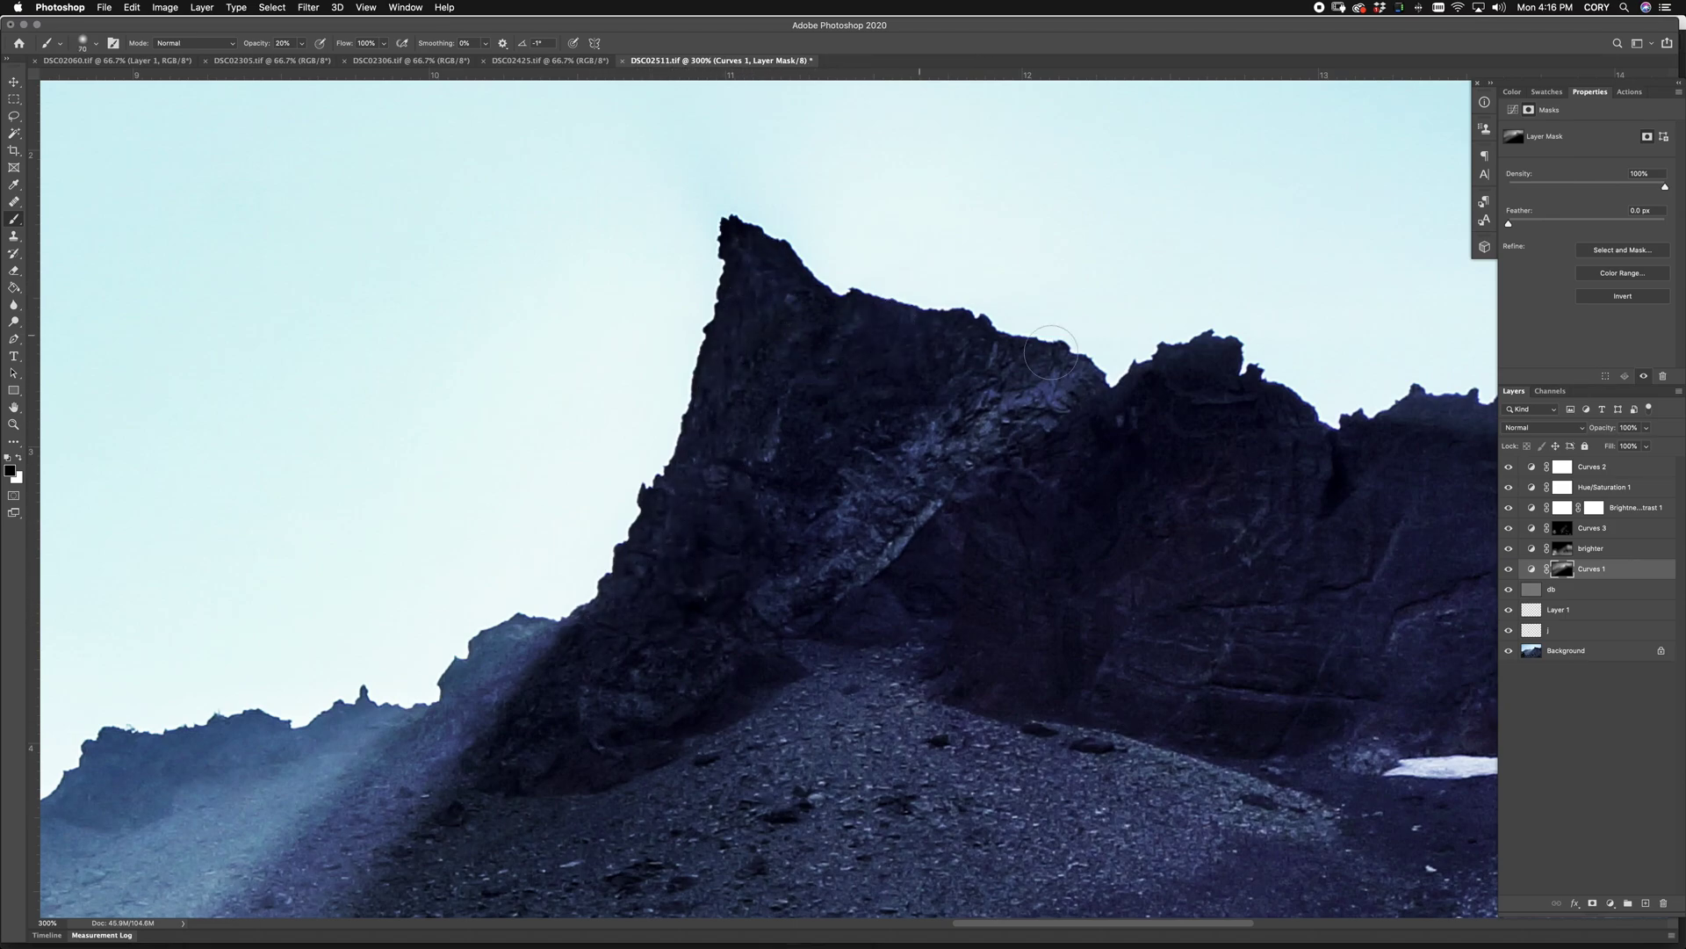
key("super+minus")
key("super+minus")
key("super+minus")
key("super+minus")
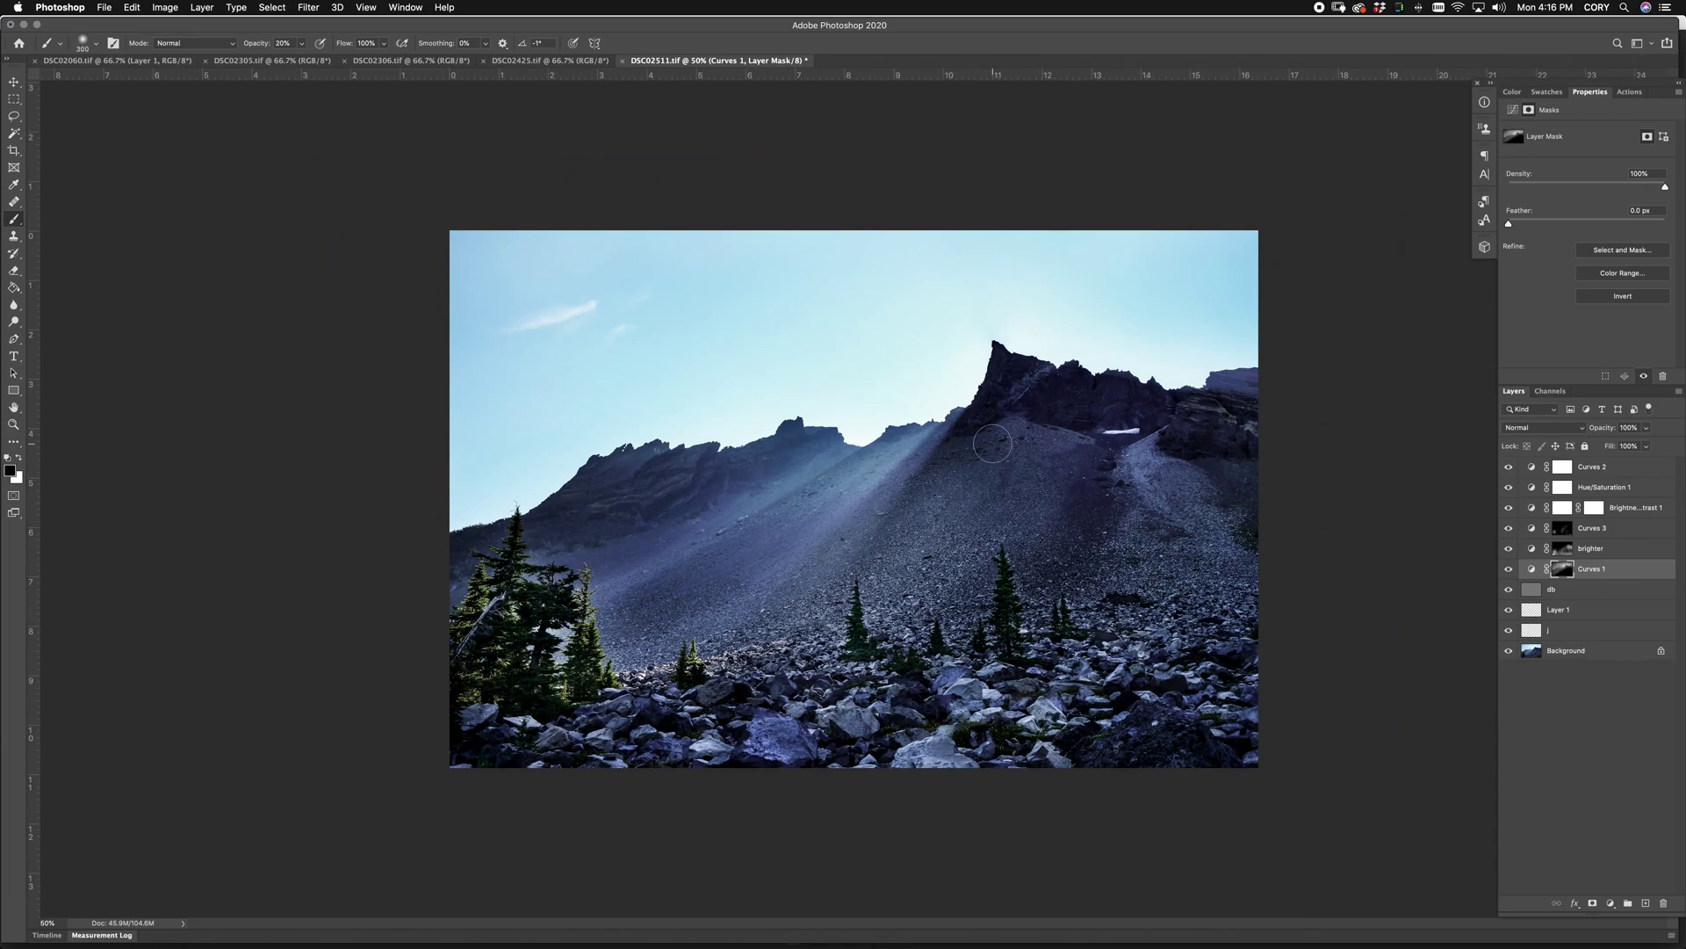
Step: Brighten the rocky slope below the peak by painting white on the brighter layer's mask with a 1200 px brush
key("bracketright")
left_click(1563, 547)
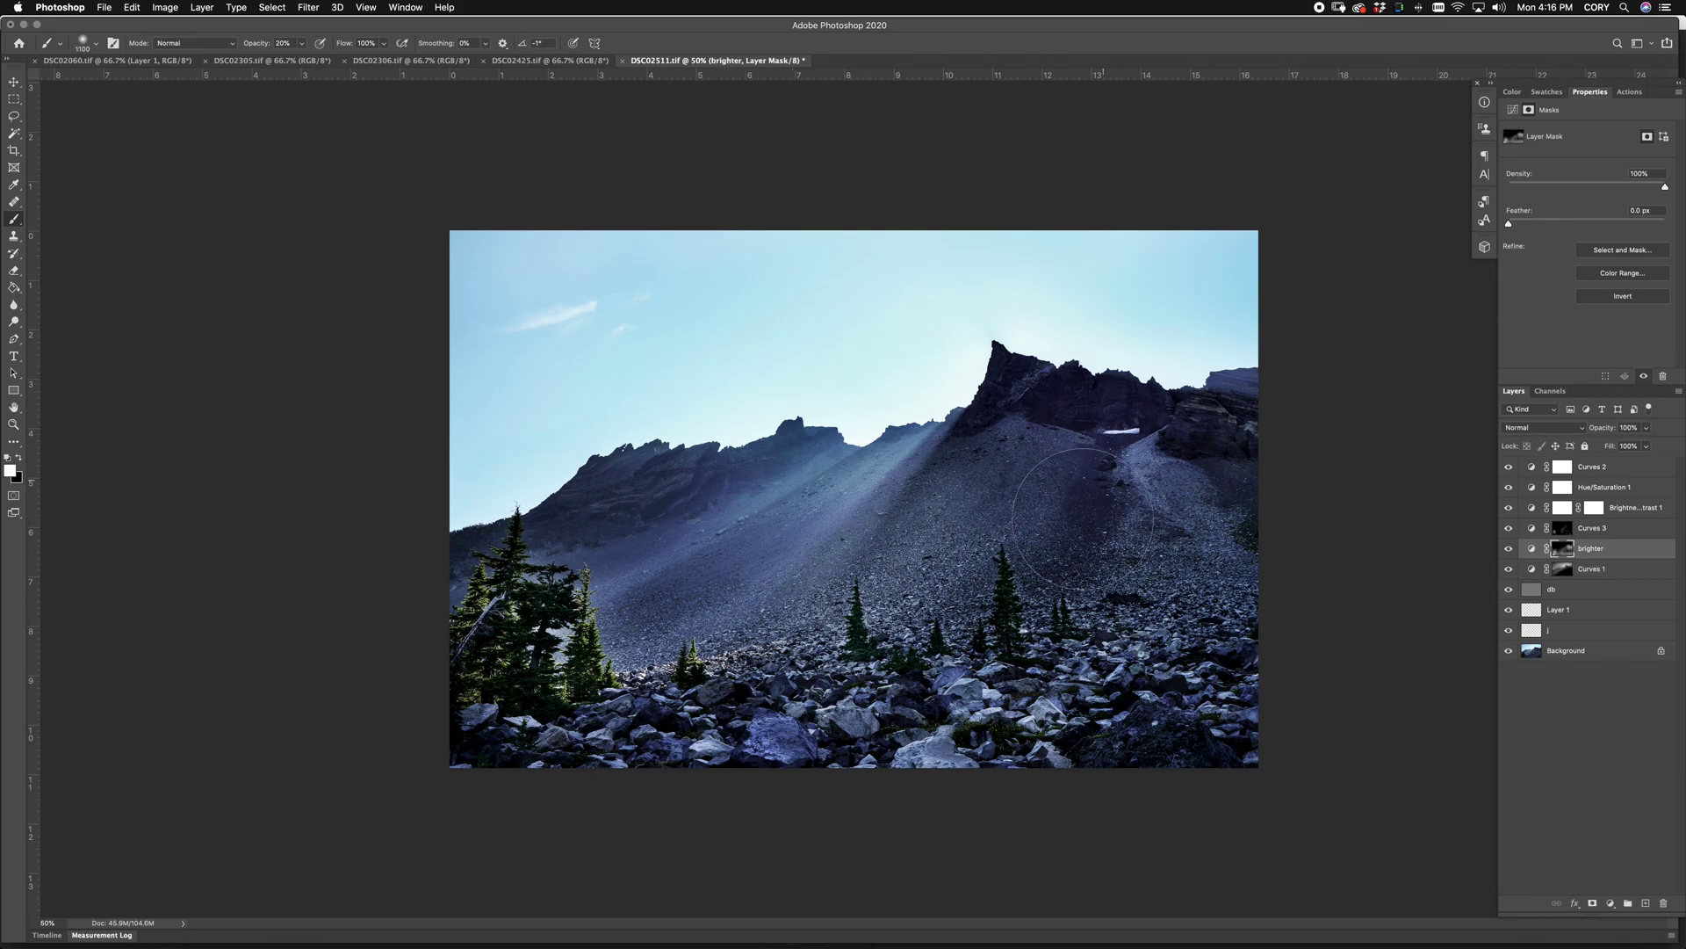
key("x")
key("bracketright")
key("bracketright")
key("bracketright")
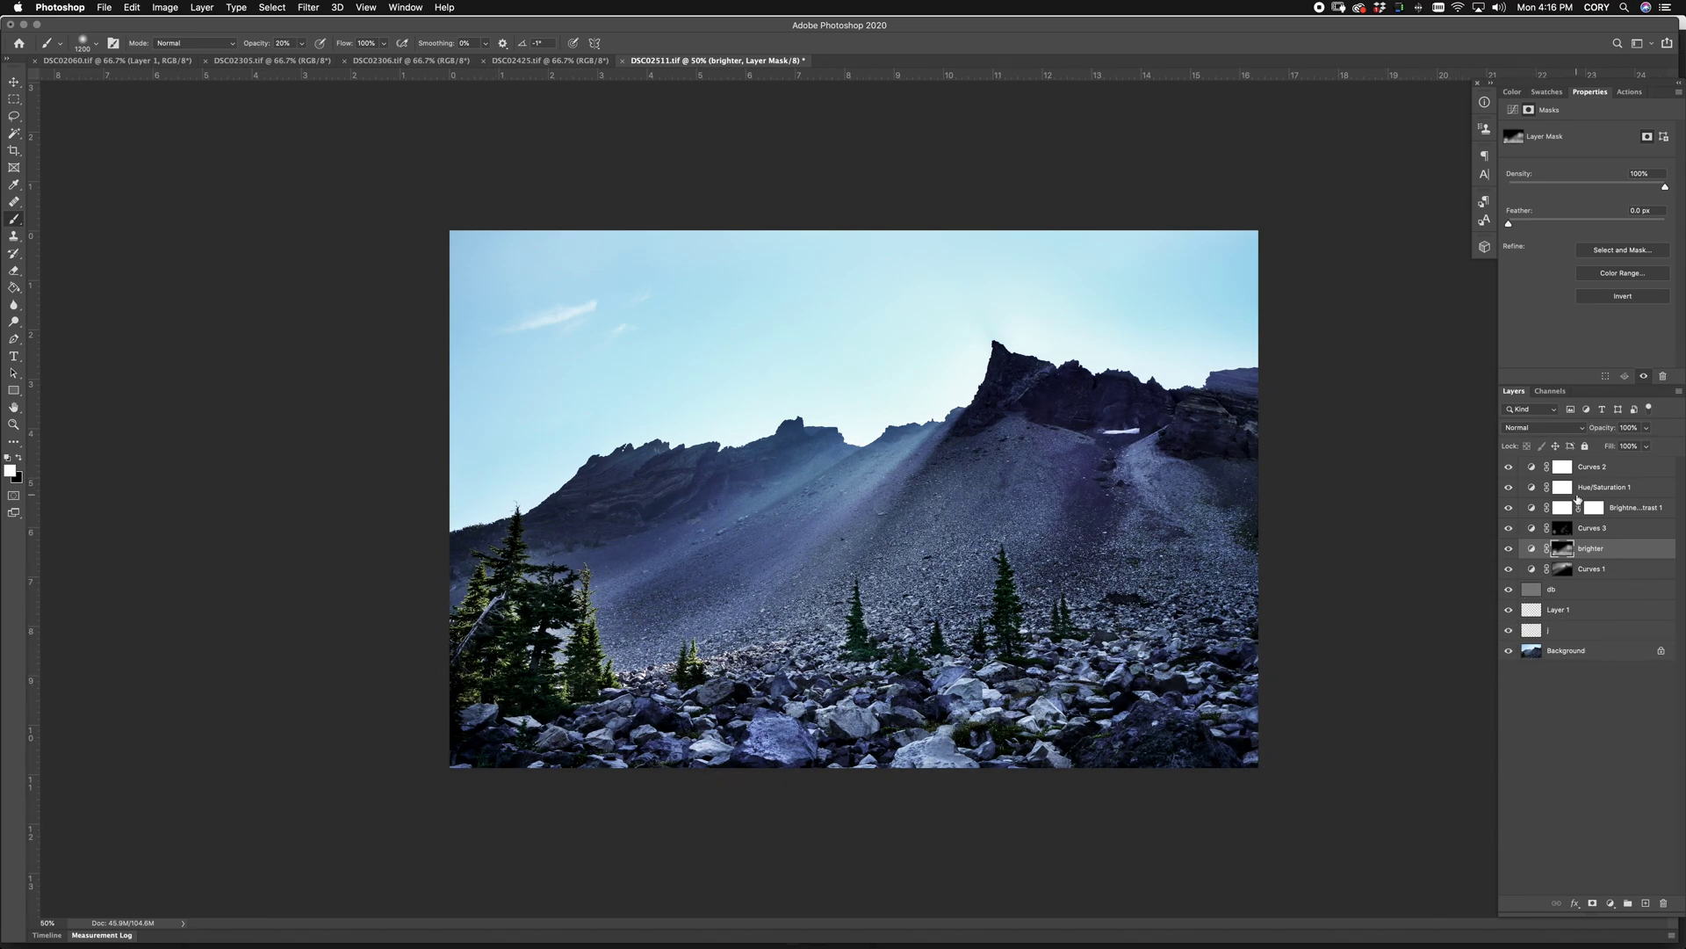
Step: Add a Color Balance adjustment above Hue/Saturation 1 and shift its midtones slightly toward red and yellow
left_click(1616, 491)
left_click(1610, 902)
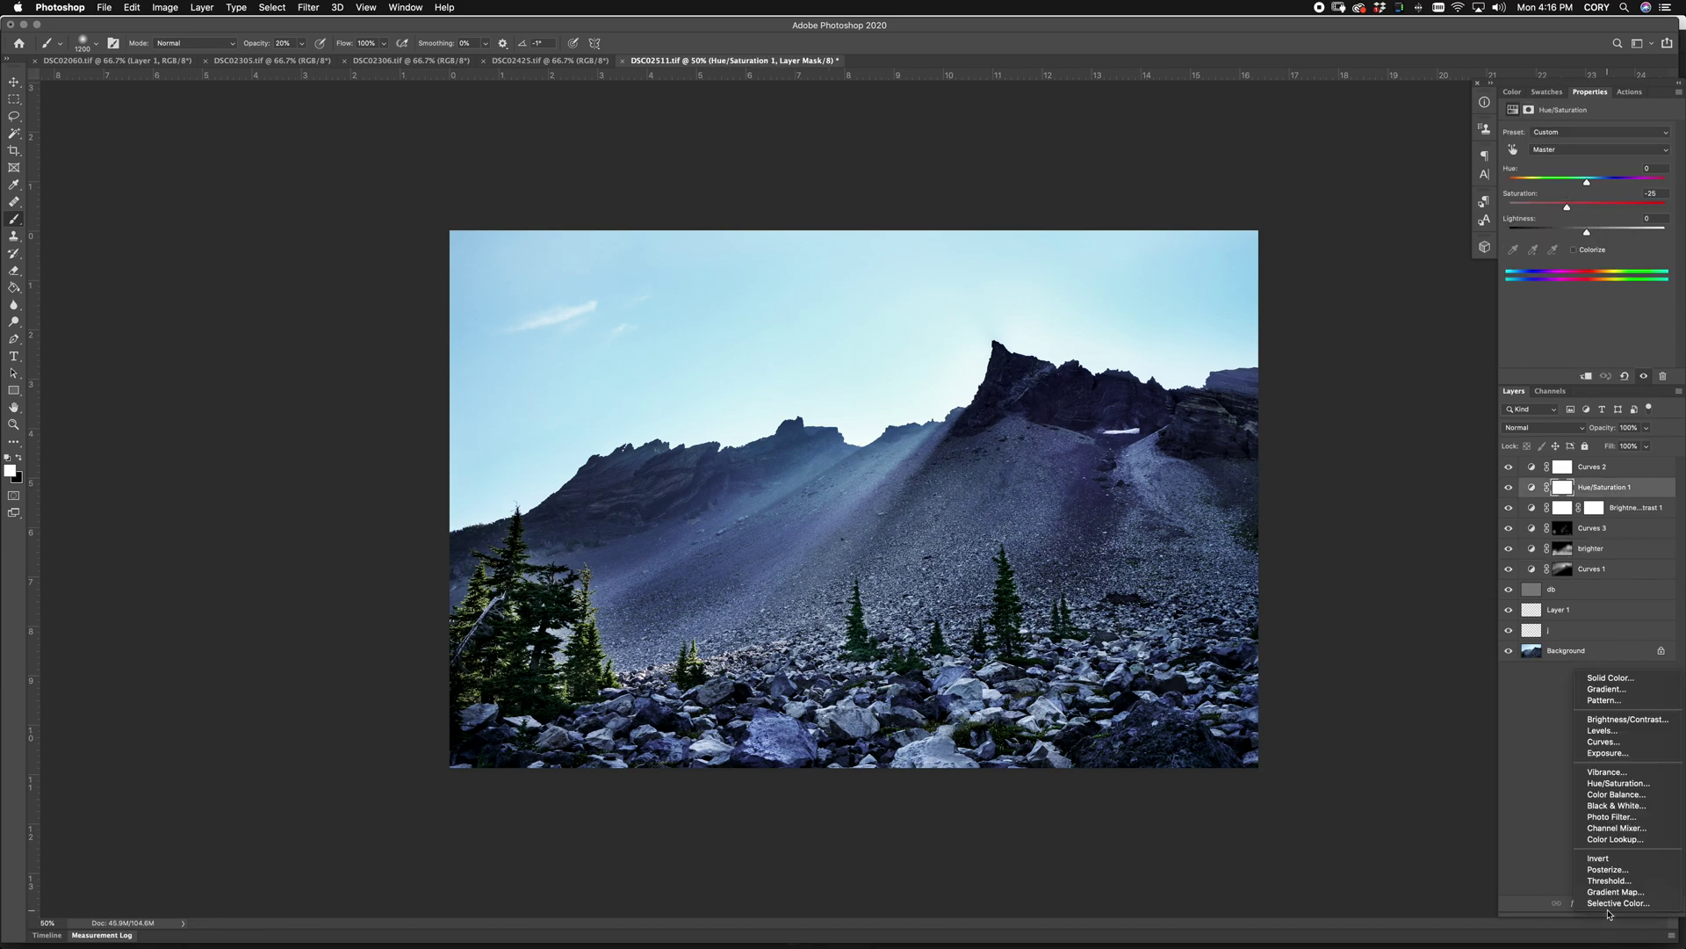
left_click(1616, 795)
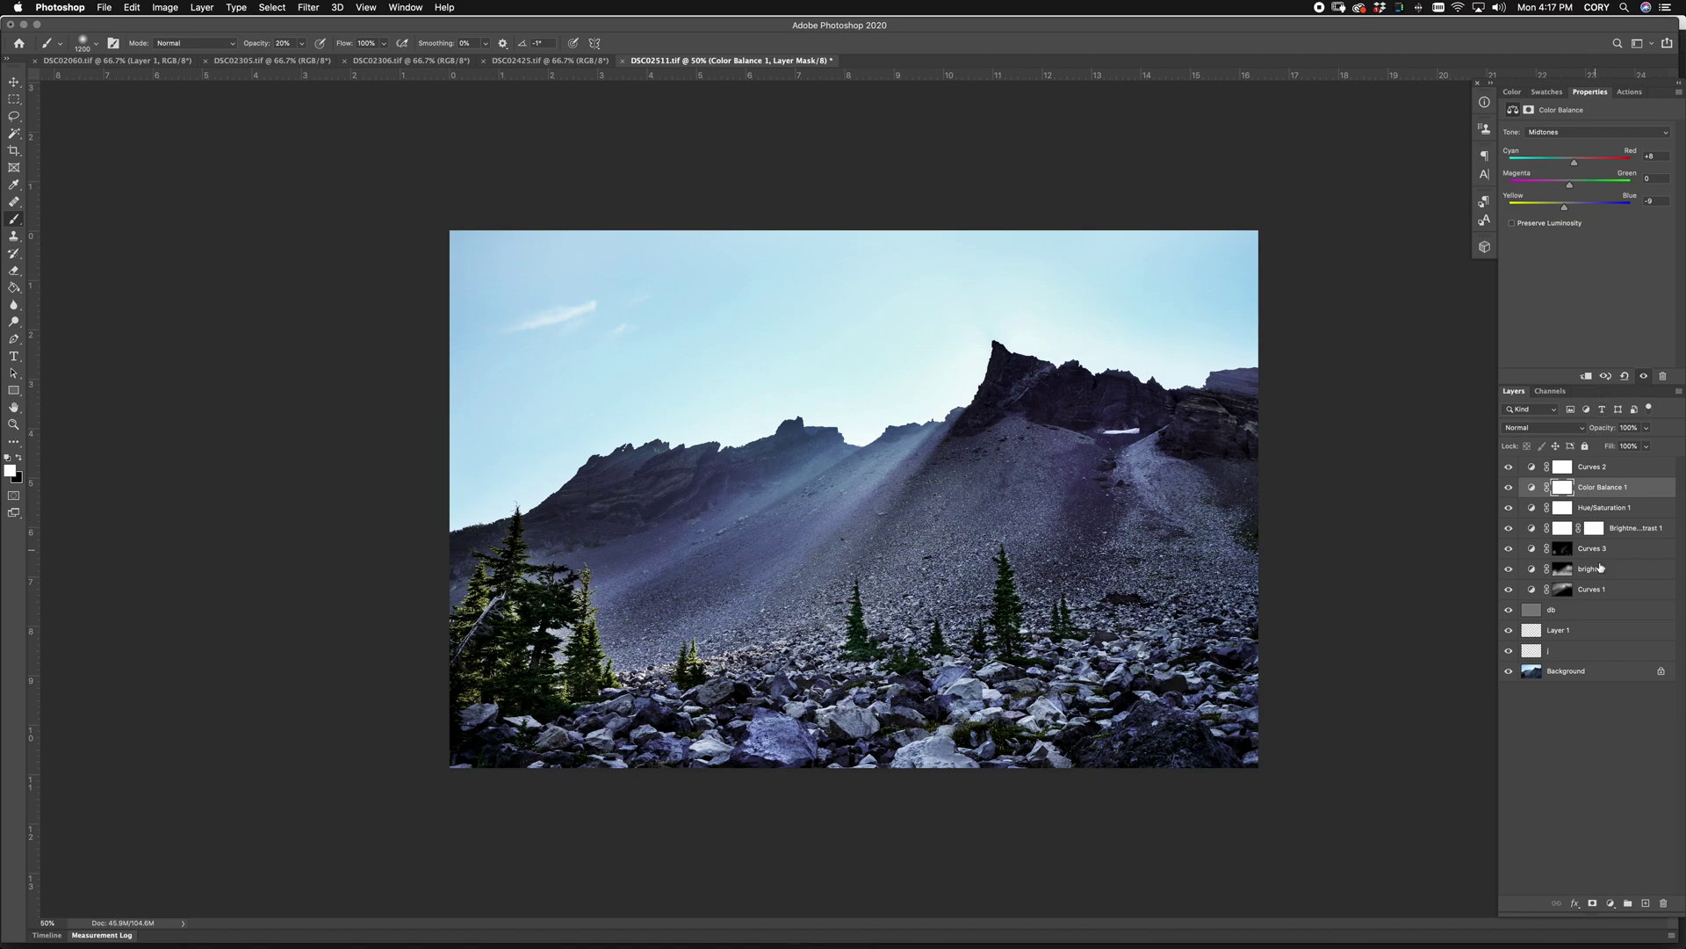
Step: Add a second Brightness/Contrast adjustment above Brightness/Contrast 1 with contrast 44
left_click(1626, 529)
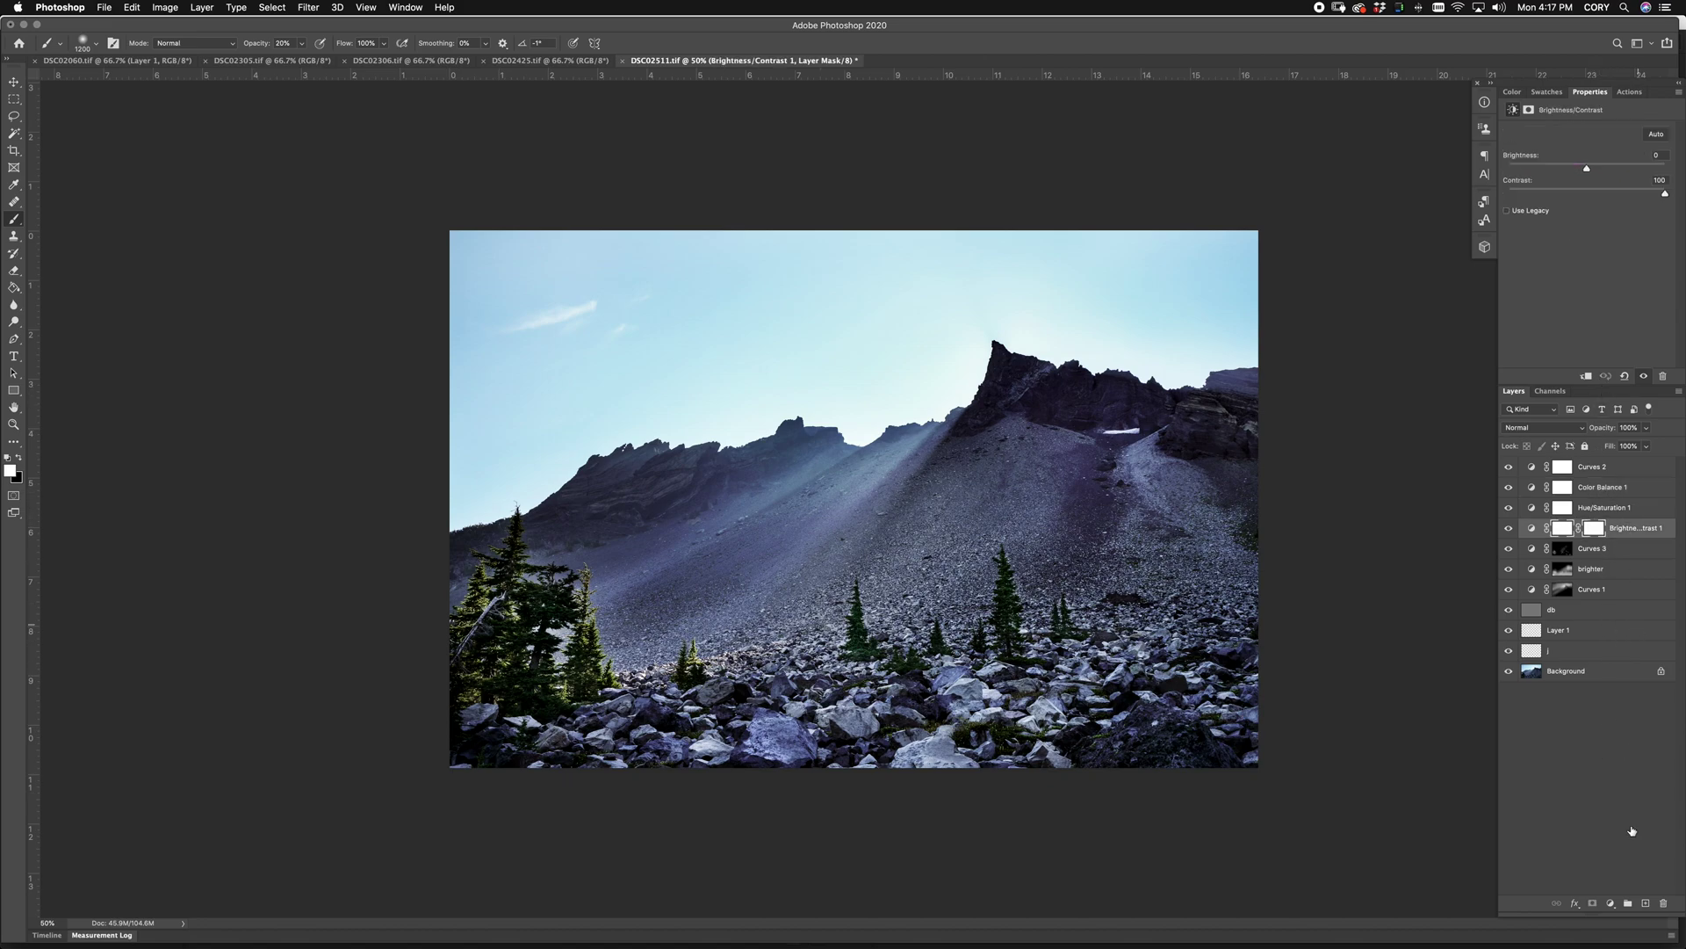
left_click(1611, 904)
left_click(1612, 712)
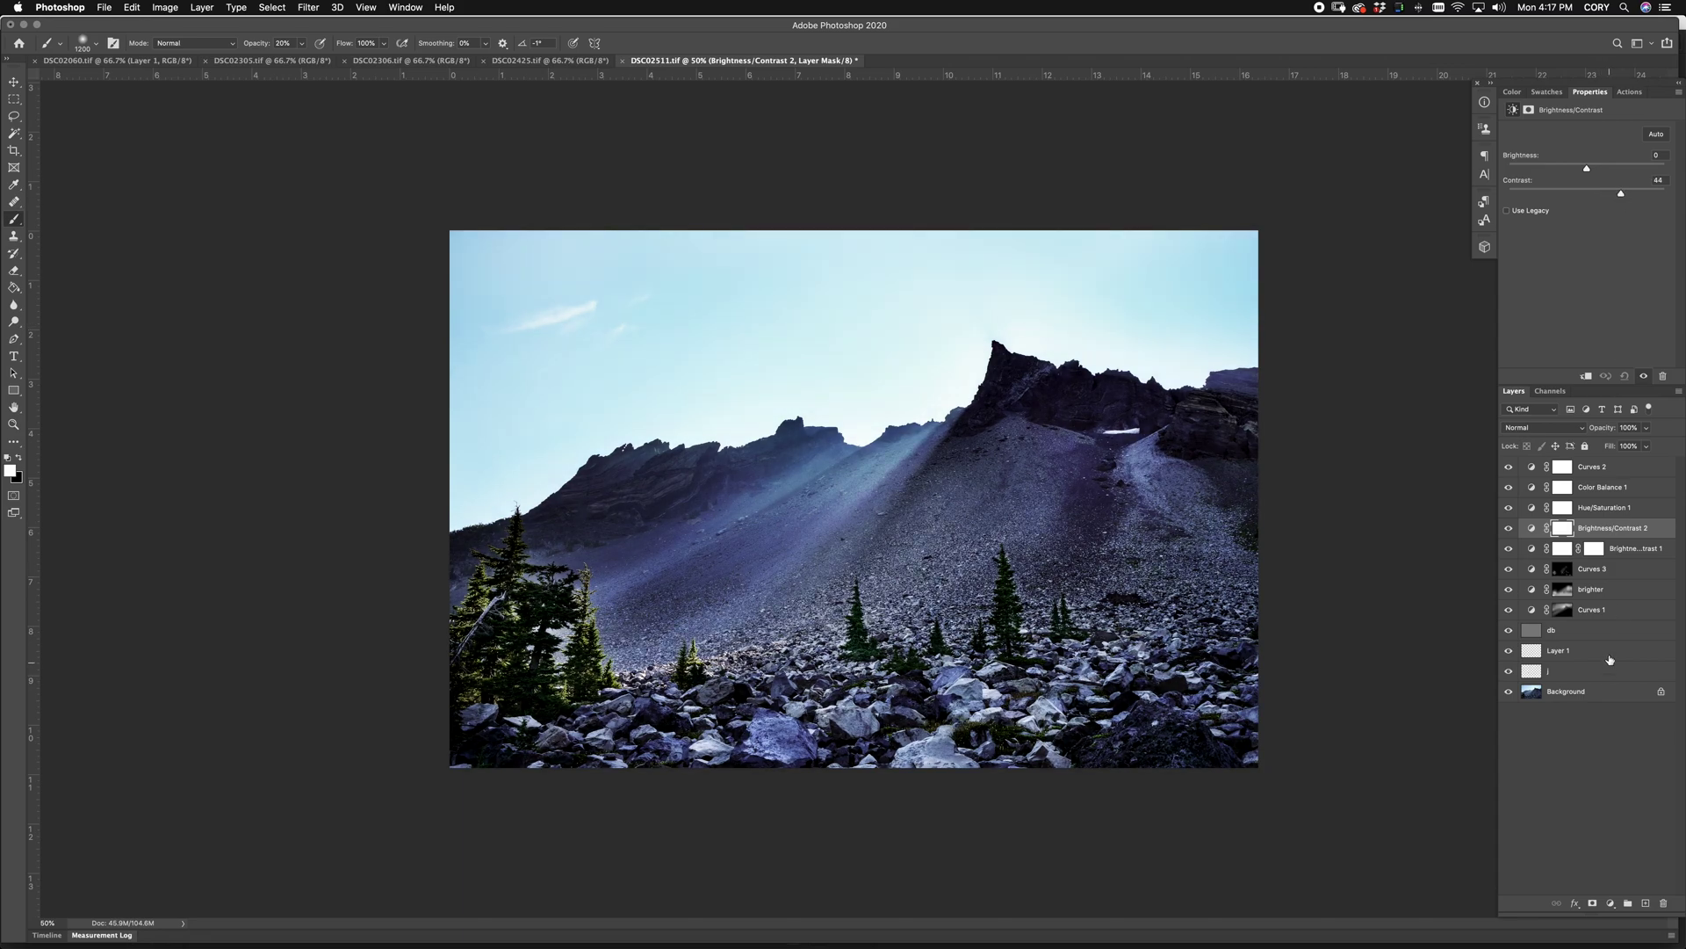
Step: Add a Curves adjustment above Curves 3 and pull its highlights down to input 220, output 168
left_click(1613, 576)
left_click(1612, 905)
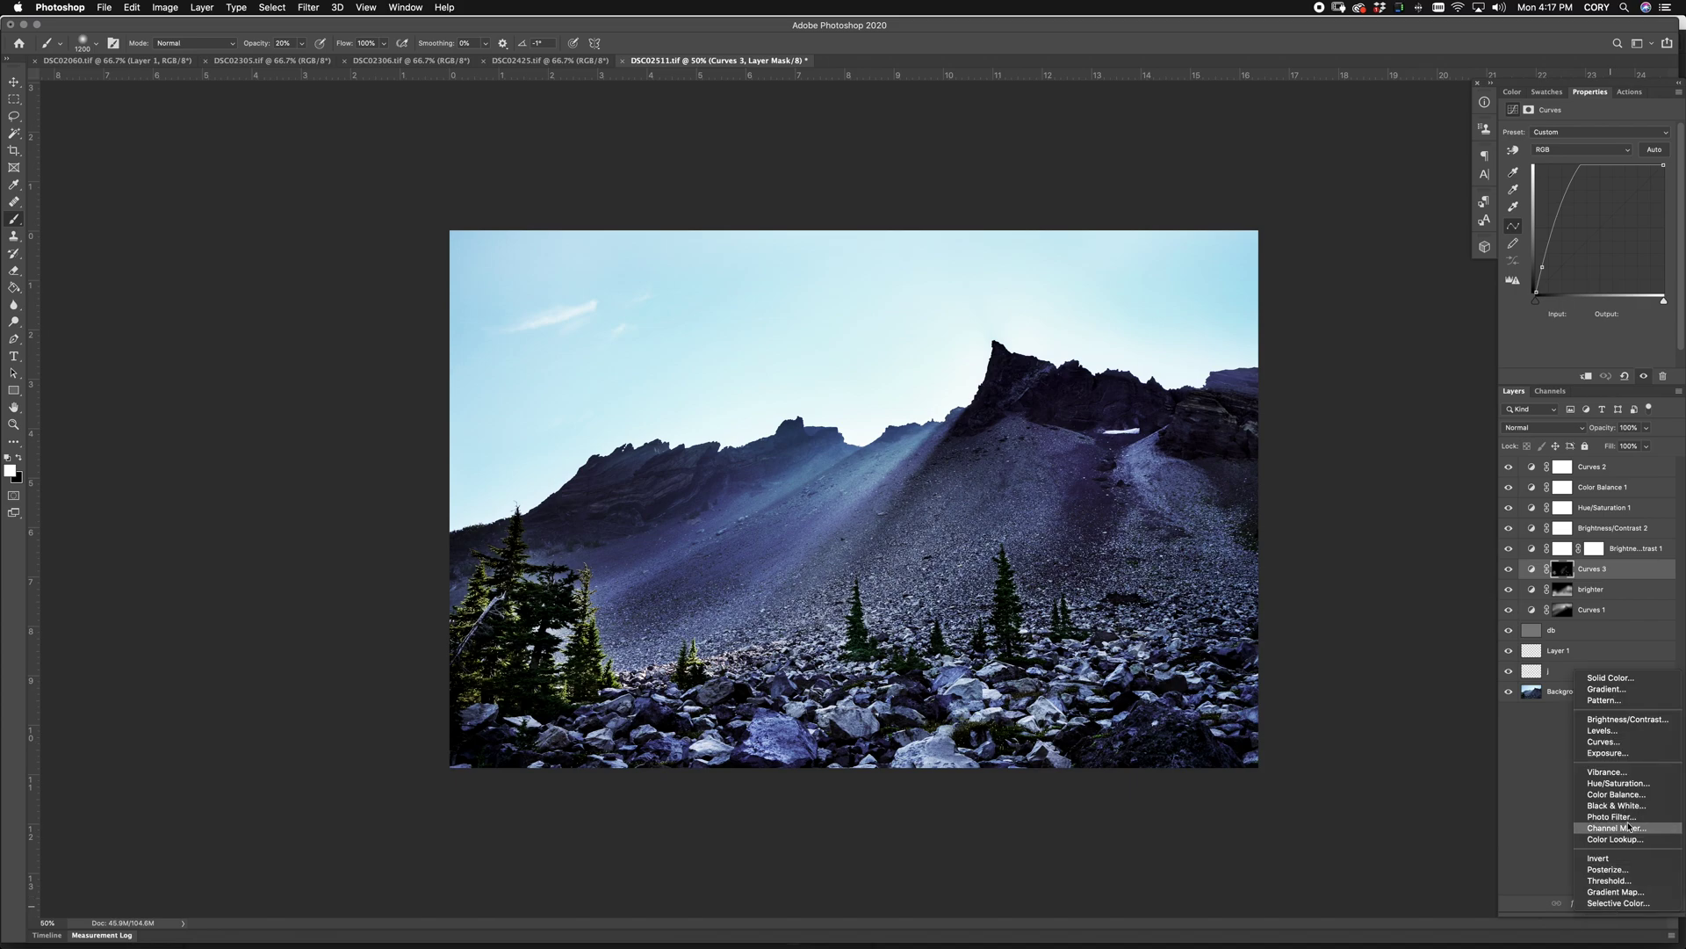
left_click(1620, 744)
left_click_drag(1642, 188, 1645, 206)
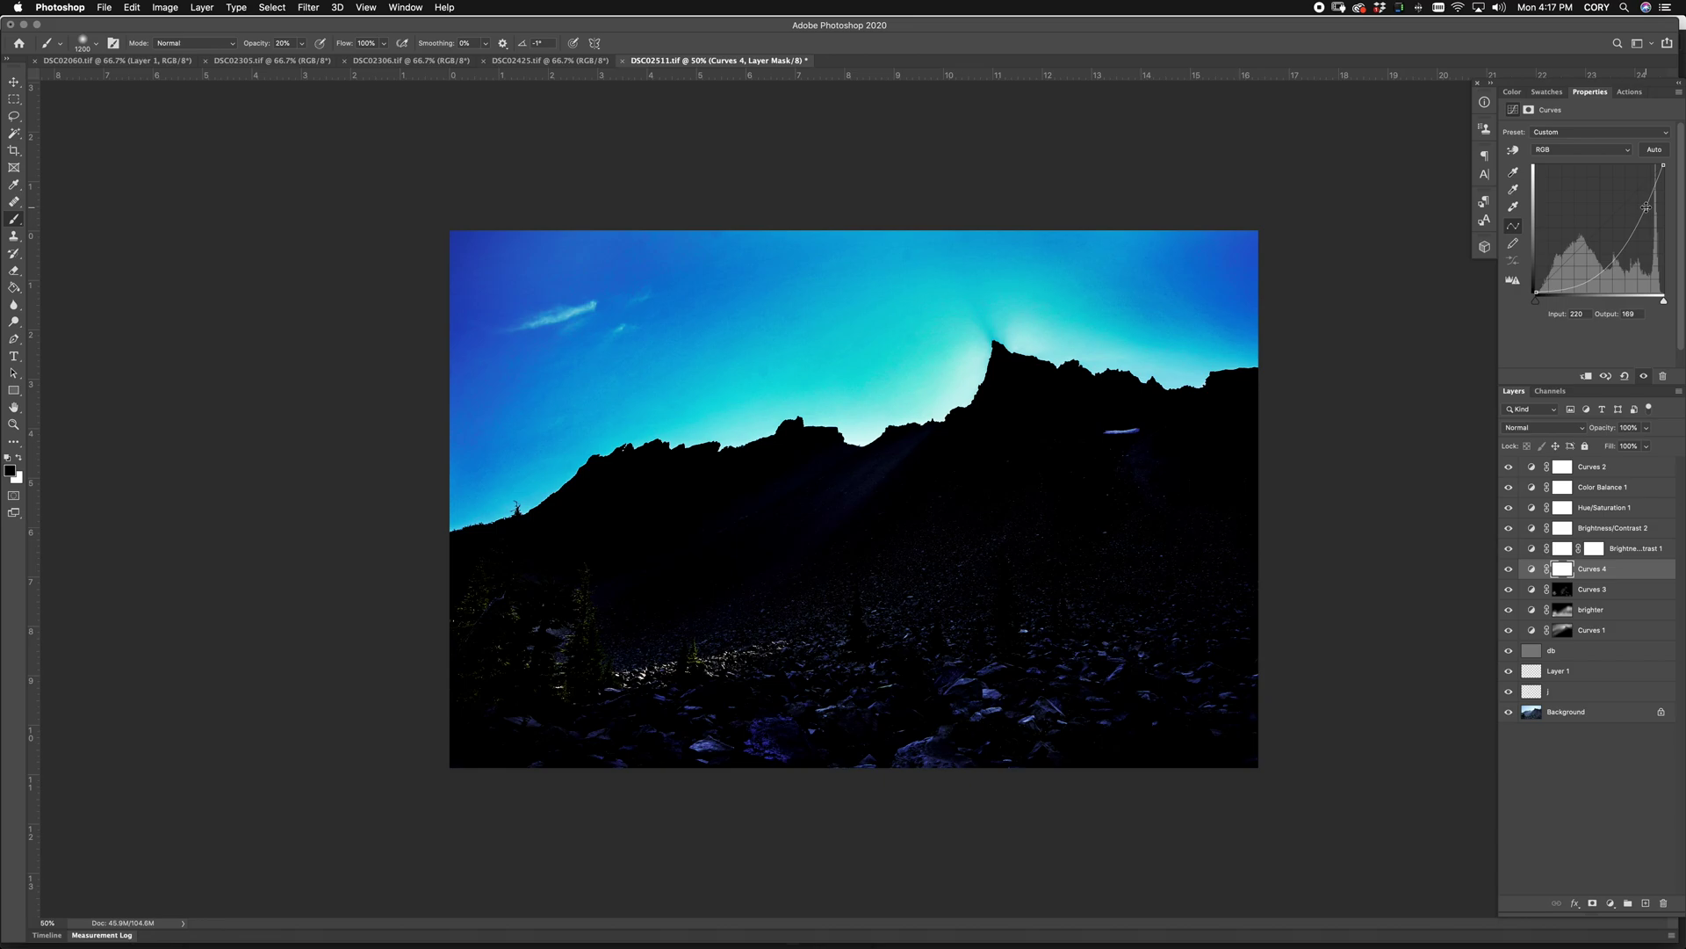
Step: Fill the new Curves mask with black, then fill a rectangular selection of the sky and mountains with white and deselect
key("x")
key("super+BackSpace")
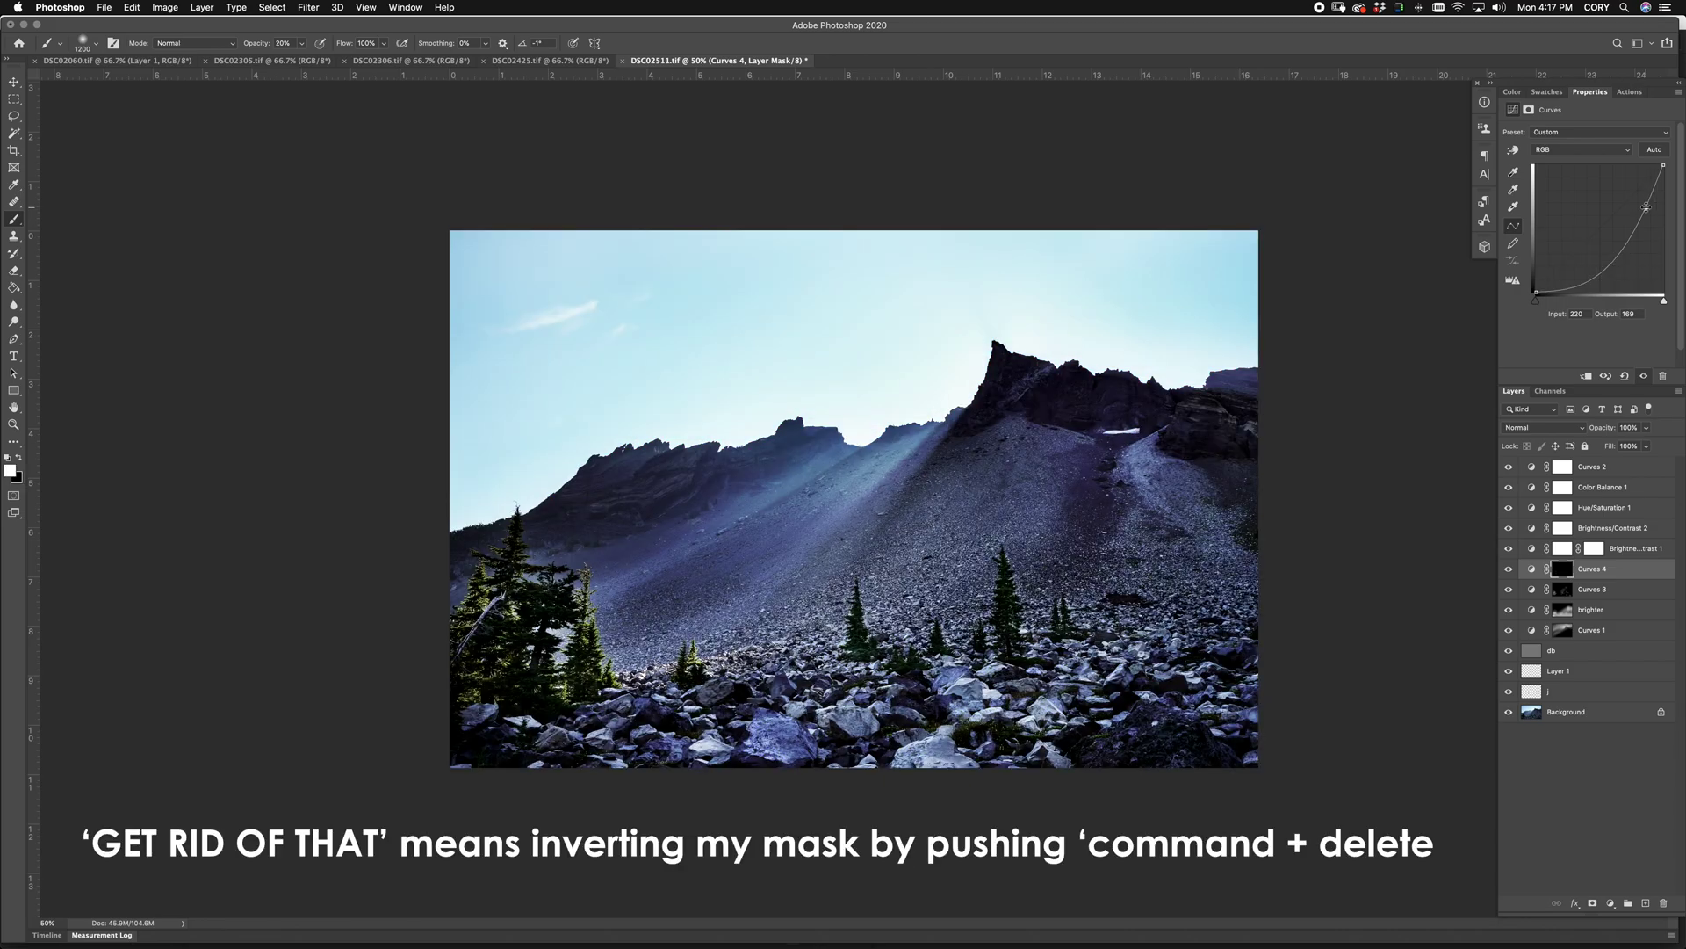
key("m")
left_click_drag(369, 186, 1419, 546)
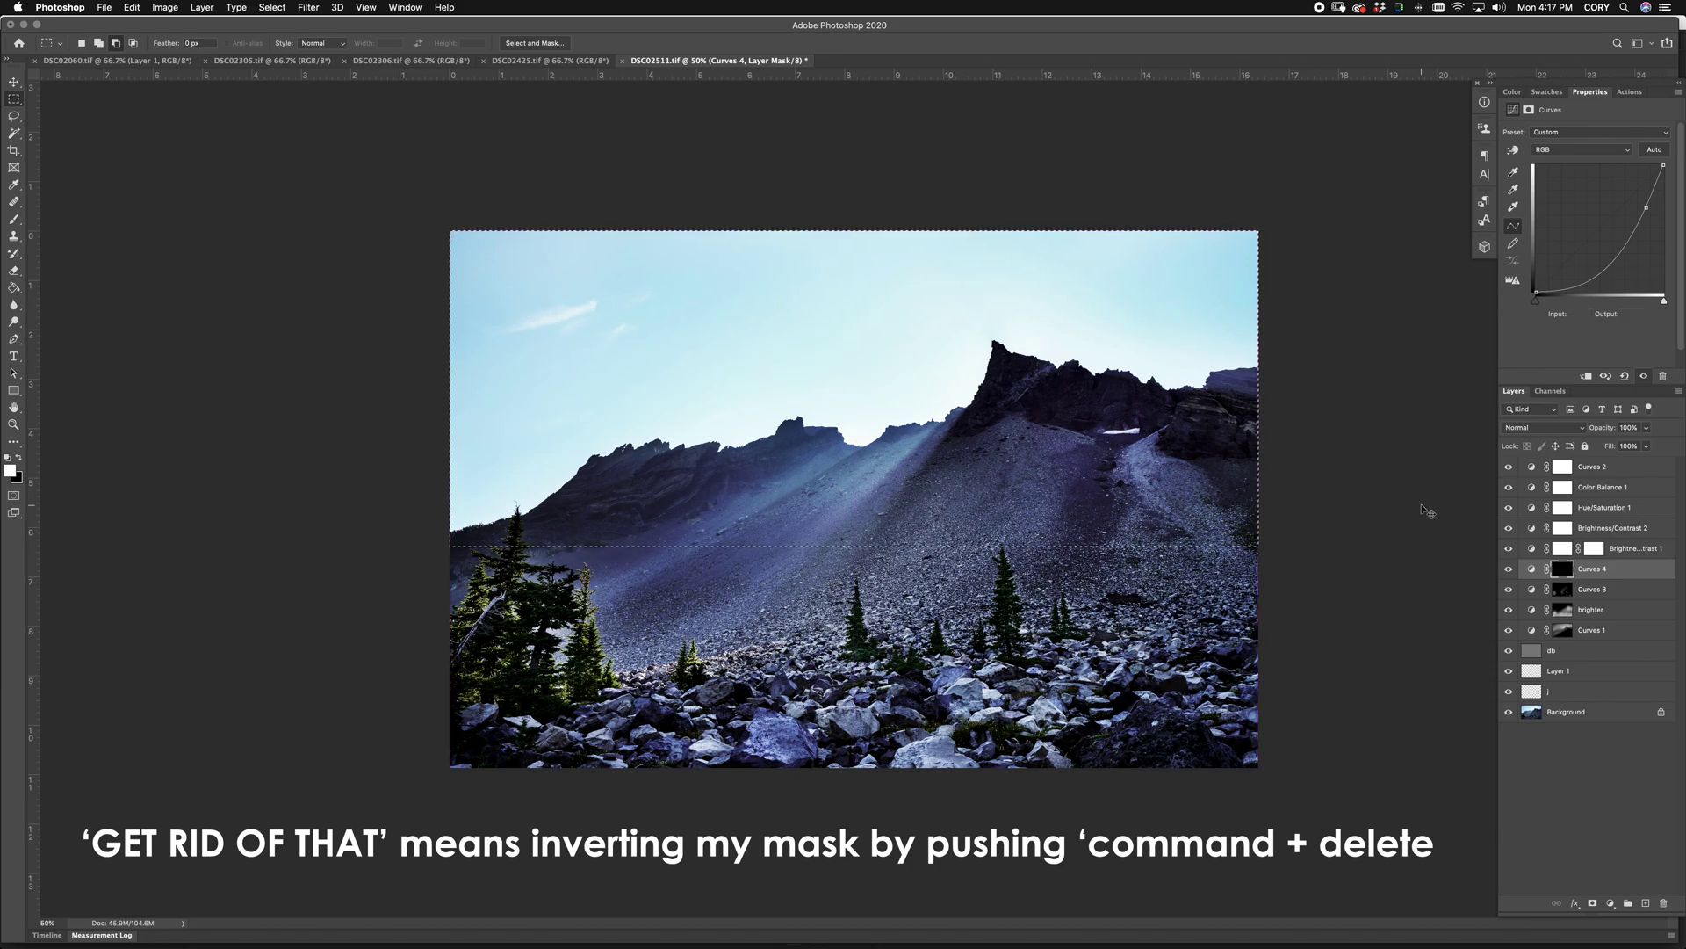
key("x")
key("super+BackSpace")
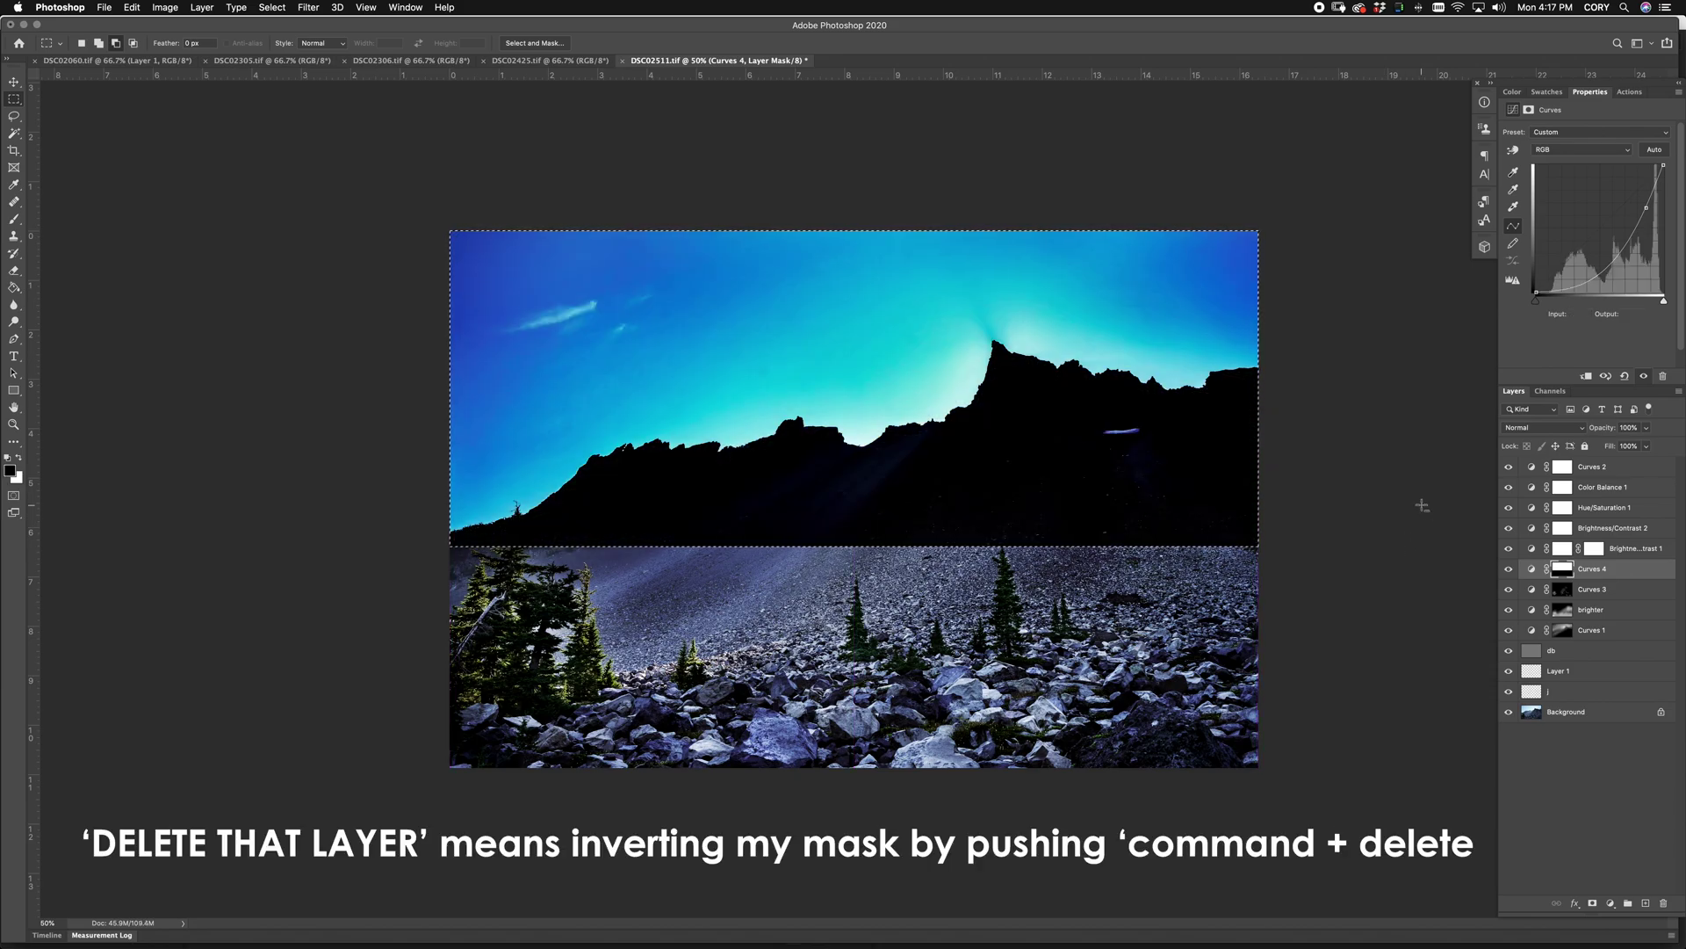
key("super+d")
key("b")
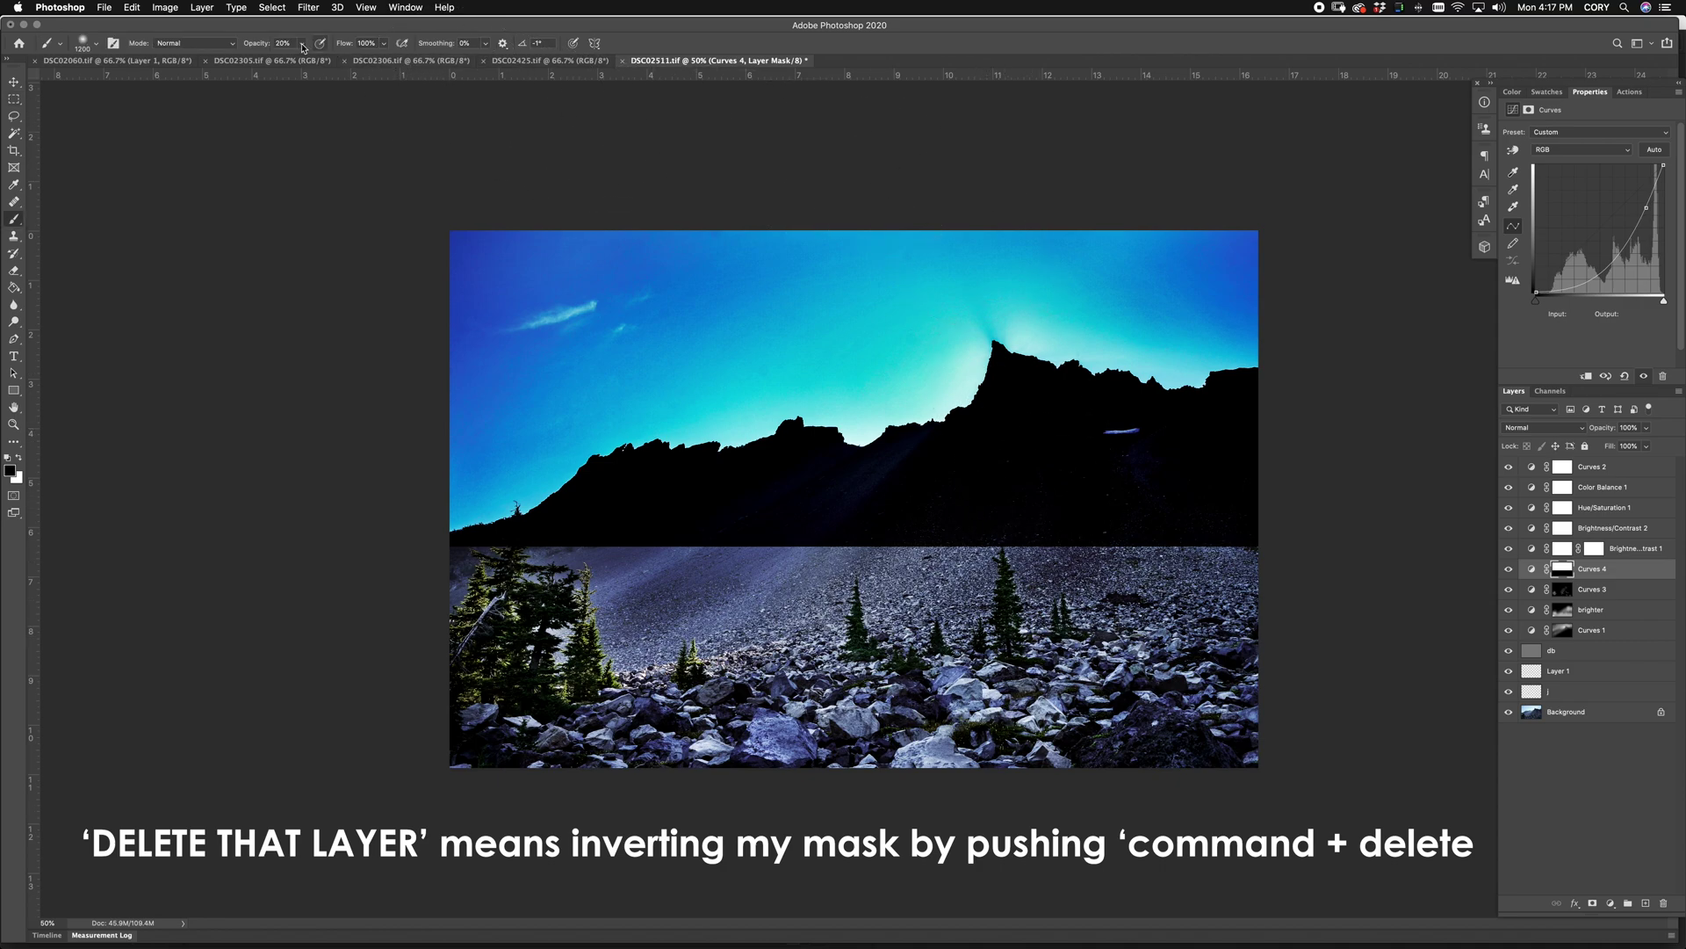
Step: Set the brush opacity to 100% and paint black on the Curves 4 mask over the central and right slopes
left_click_drag(264, 44, 288, 57)
key("bracketleft")
key("bracketleft")
key("bracketleft")
key("bracketleft")
key("bracketleft")
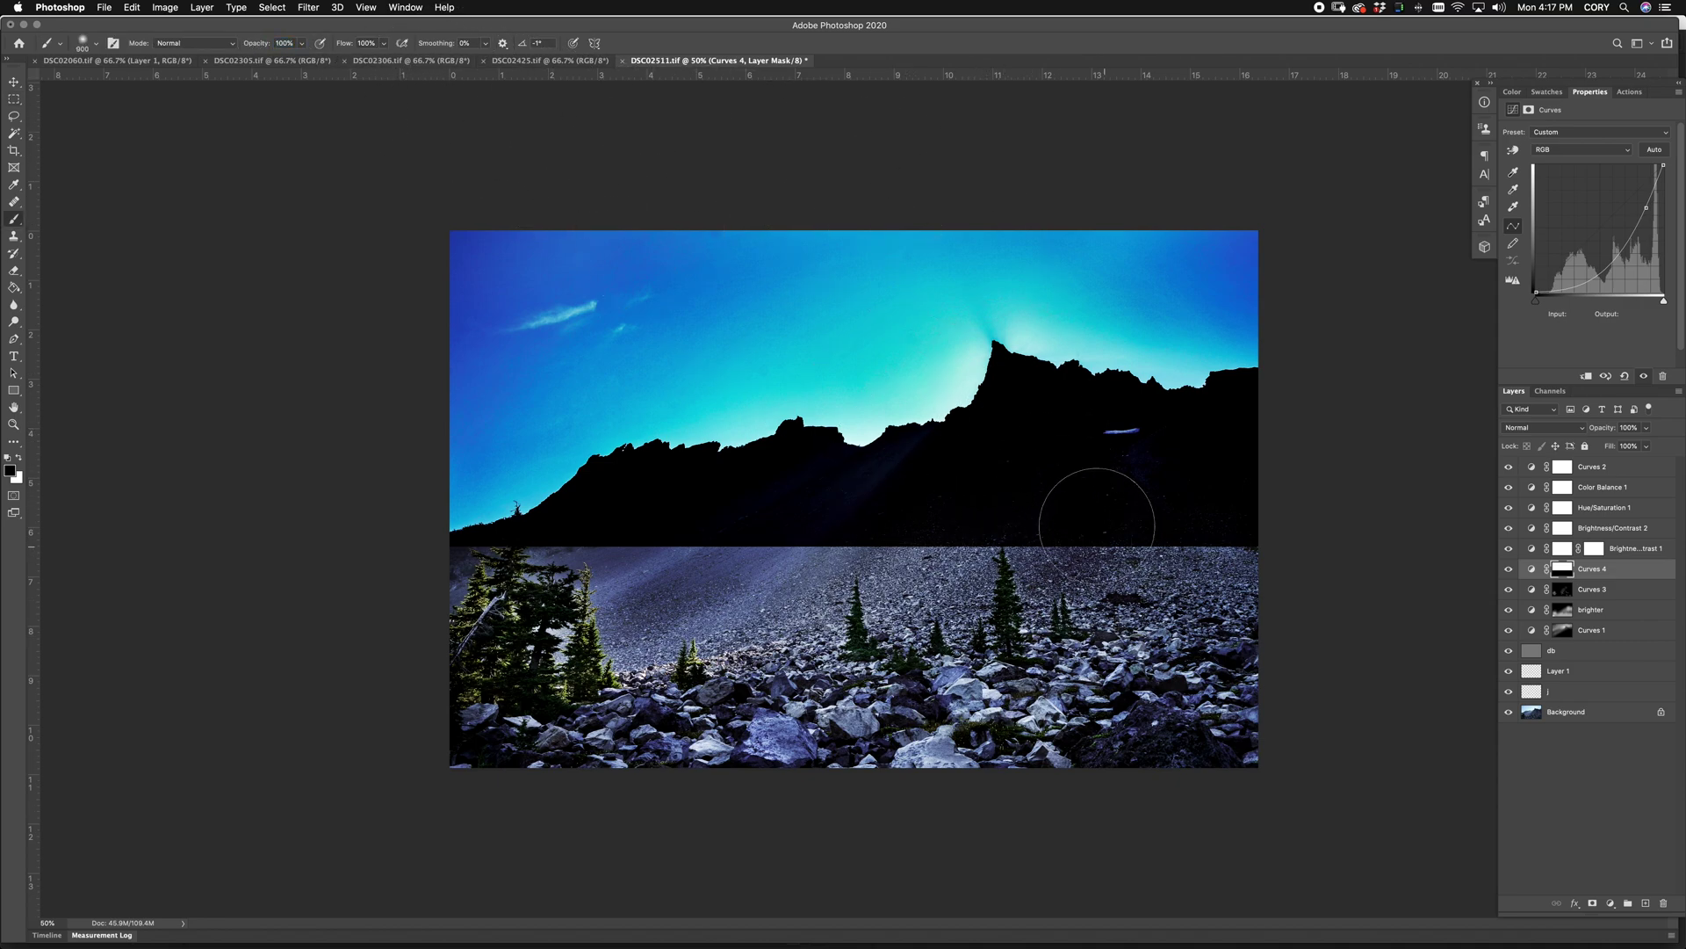
key("bracketleft")
mouse_move(1013, 519)
left_mouse_down()
mouse_move(1108, 485)
mouse_move(1239, 558)
mouse_move(1319, 451)
mouse_move(1249, 464)
mouse_move(1075, 445)
mouse_move(975, 523)
mouse_move(763, 510)
mouse_move(712, 518)
left_mouse_up()
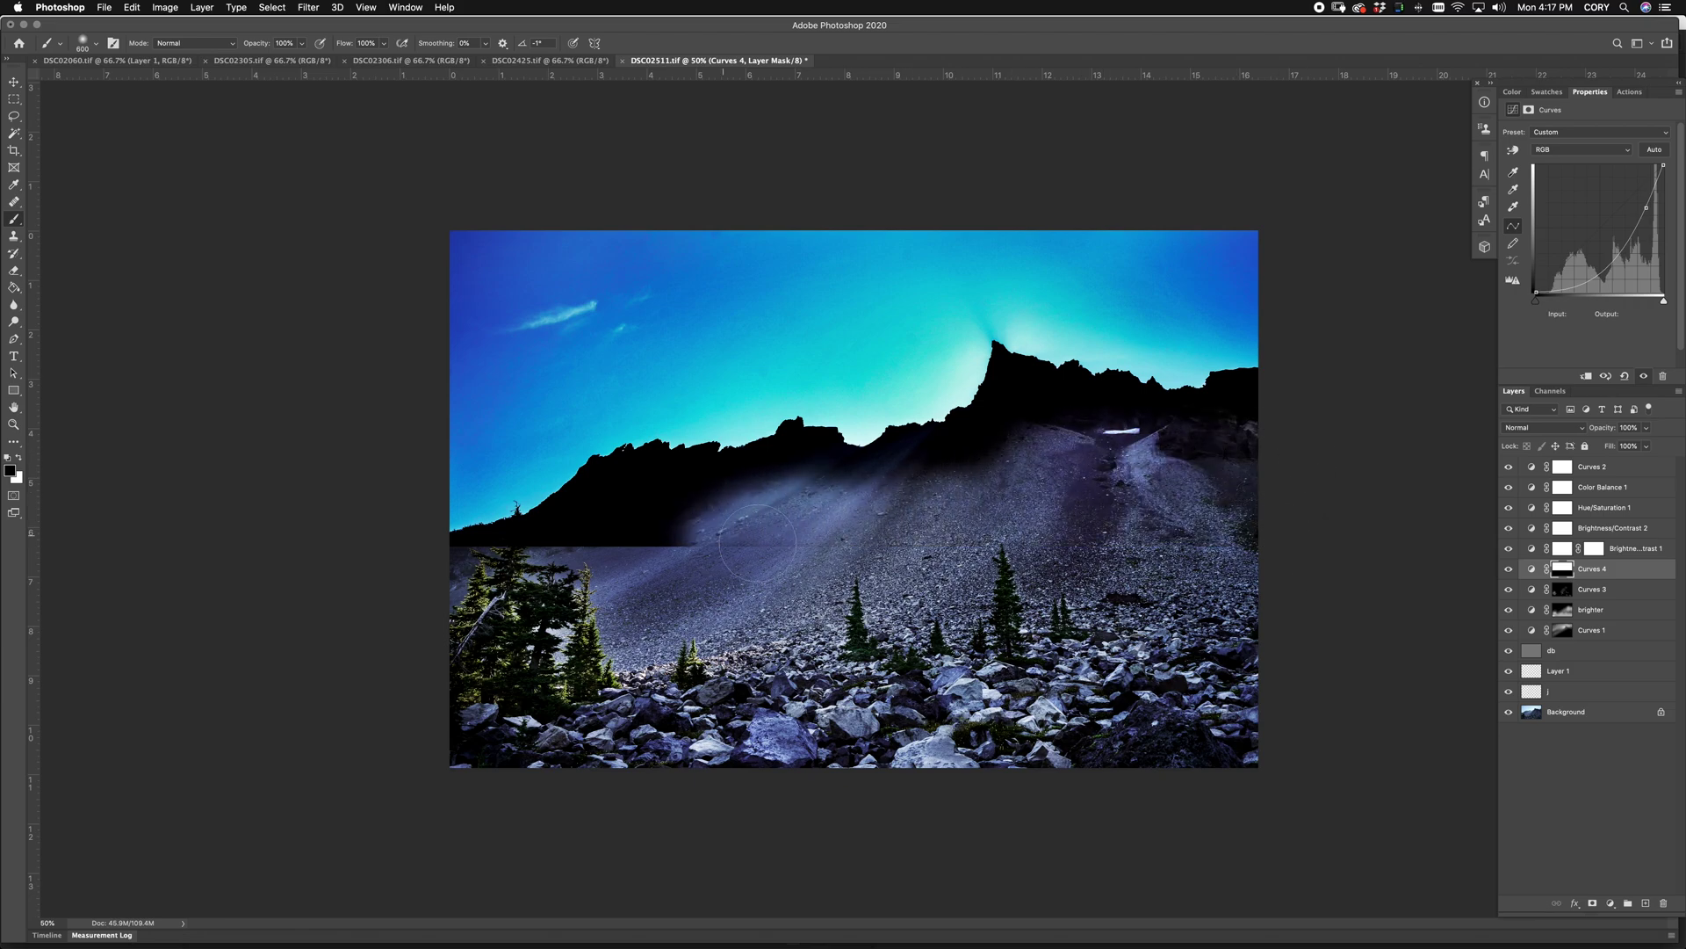
Step: Reduce the brush and paint out the hard mask edge across the left slope on the Curves 4 mask
key("bracketleft")
key("bracketleft")
mouse_move(1038, 538)
left_mouse_down()
mouse_move(1103, 453)
mouse_move(1046, 430)
mouse_move(835, 504)
mouse_move(634, 506)
mouse_move(443, 610)
left_mouse_up()
left_click_drag(689, 544, 601, 545)
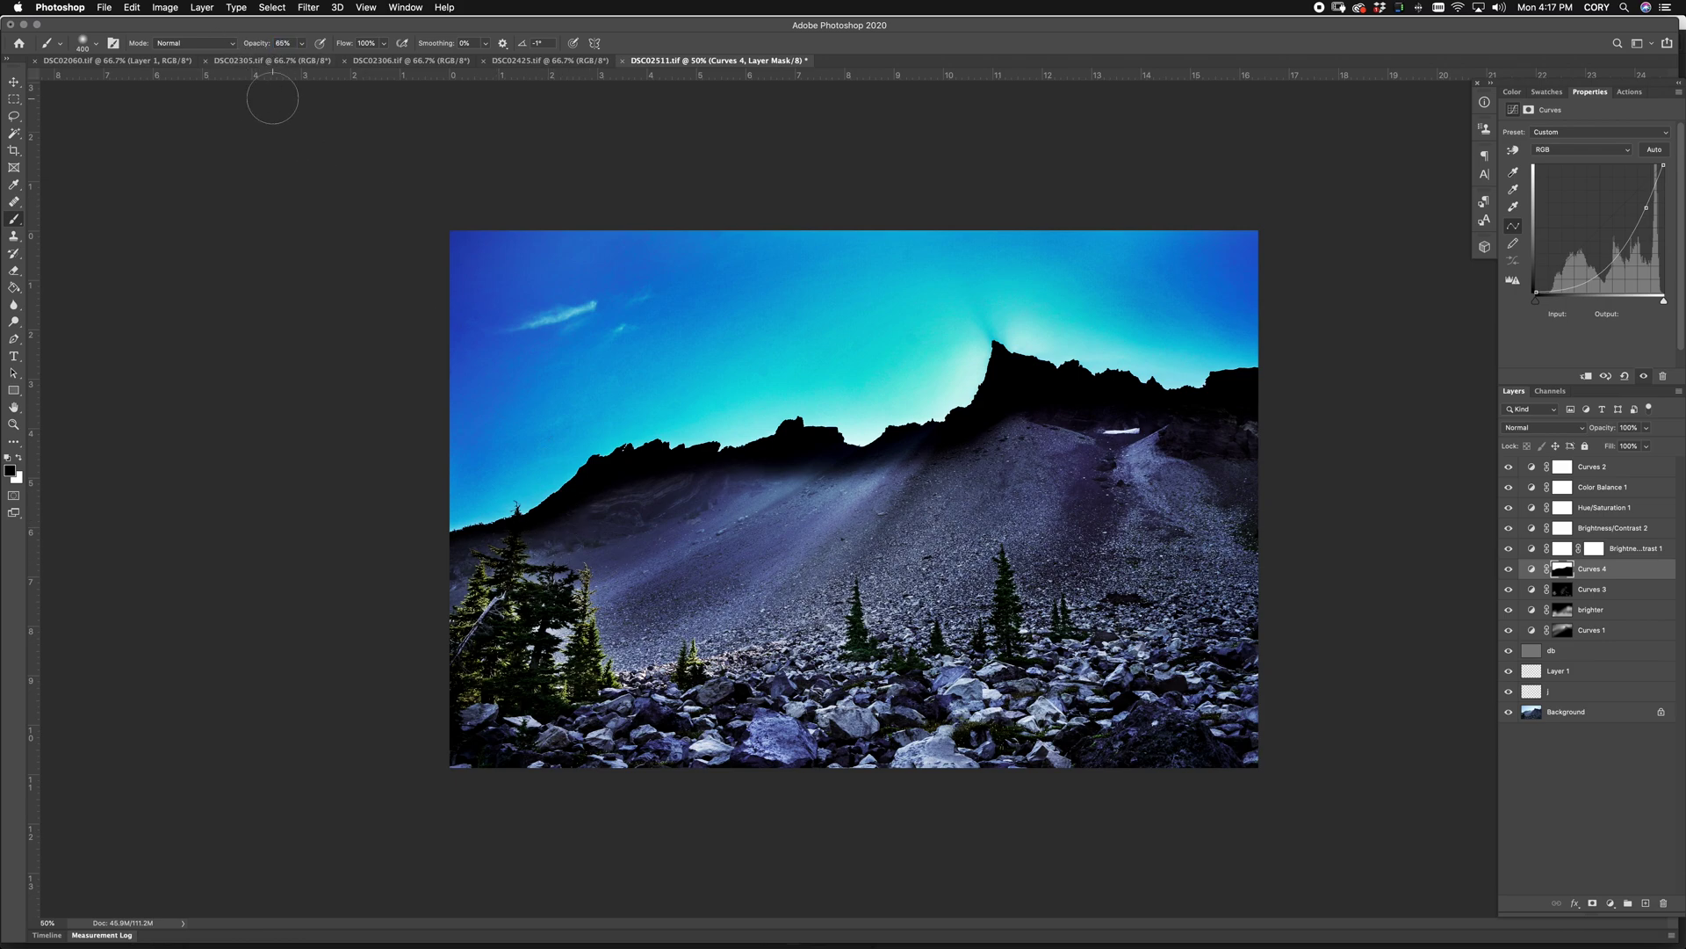
Step: Paint black at reduced opacity on the Curves 4 mask along the mountains beneath the ridgeline to restore their detail
mouse_move(551, 533)
left_mouse_down()
mouse_move(609, 479)
mouse_move(850, 485)
mouse_move(820, 471)
mouse_move(744, 485)
mouse_move(820, 459)
mouse_move(850, 483)
mouse_move(955, 460)
mouse_move(1007, 435)
mouse_move(1011, 397)
mouse_move(1310, 404)
left_mouse_up()
key("bracketright")
key("bracketright")
key("bracketleft")
key("bracketleft")
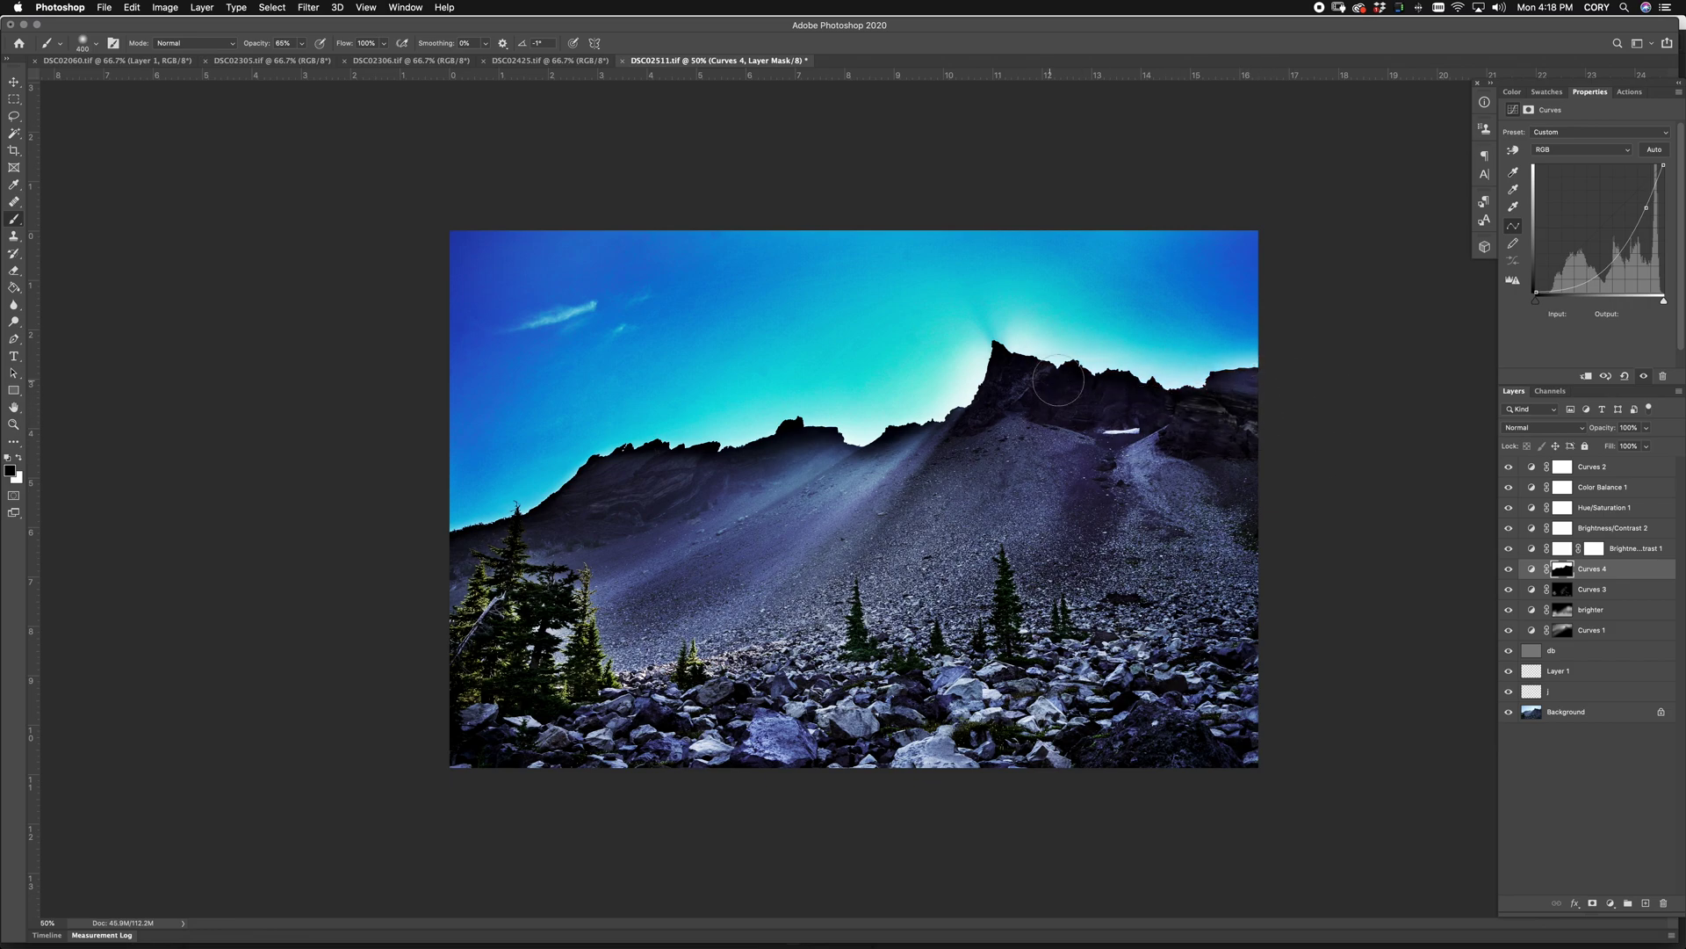
mouse_move(1006, 369)
left_mouse_down()
mouse_move(852, 503)
mouse_move(897, 444)
mouse_move(795, 430)
mouse_move(745, 457)
mouse_move(520, 503)
mouse_move(753, 461)
left_mouse_up()
Step: Switch to white with a larger brush and restore the sky darkening above the ridgeline on the Curves 4 mask
key("bracketright")
key("x")
key("super+equal")
key("bracketright")
key("bracketright")
key("bracketright")
key("bracketright")
mouse_move(463, 463)
left_mouse_down()
mouse_move(362, 440)
mouse_move(526, 415)
mouse_move(582, 378)
mouse_move(686, 402)
mouse_move(610, 407)
mouse_move(806, 363)
mouse_move(957, 355)
mouse_move(1089, 290)
left_mouse_up()
key("super+minus")
key("super+minus")
key("bracketleft")
key("bracketright")
key("bracketright")
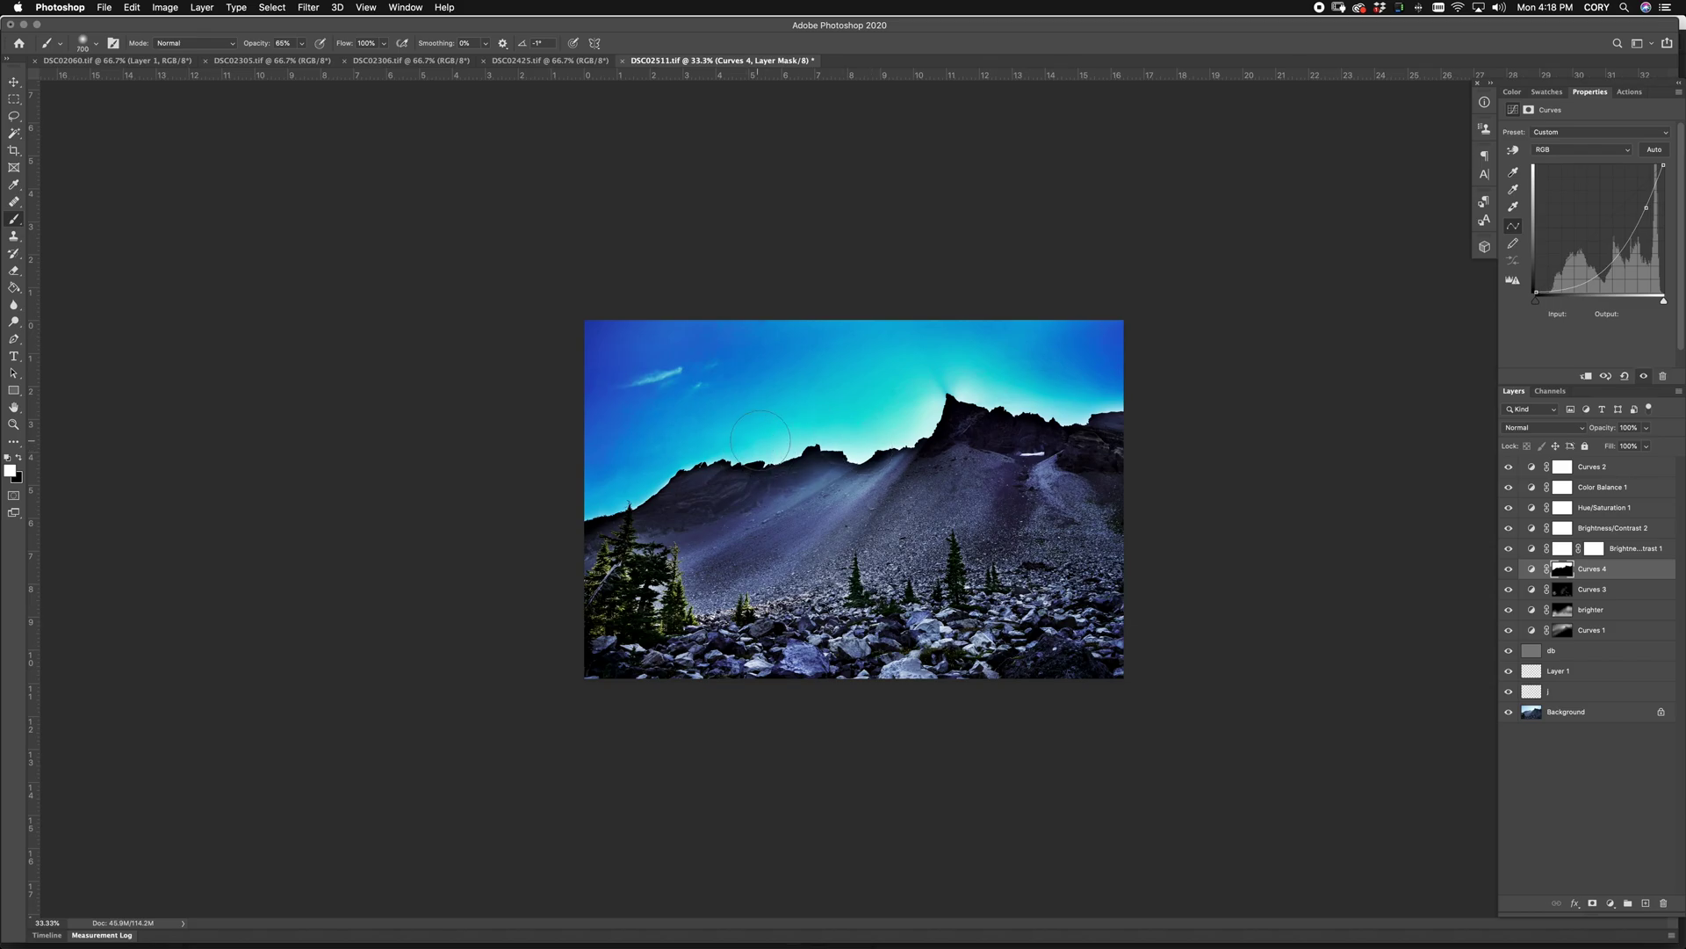
Step: Paint black with a much smaller brush along the left ridgeline and treetop on the Curves 4 mask to lift the dark edge
key("super+plus")
key("super+plus")
key("super+plus")
key("super+plus")
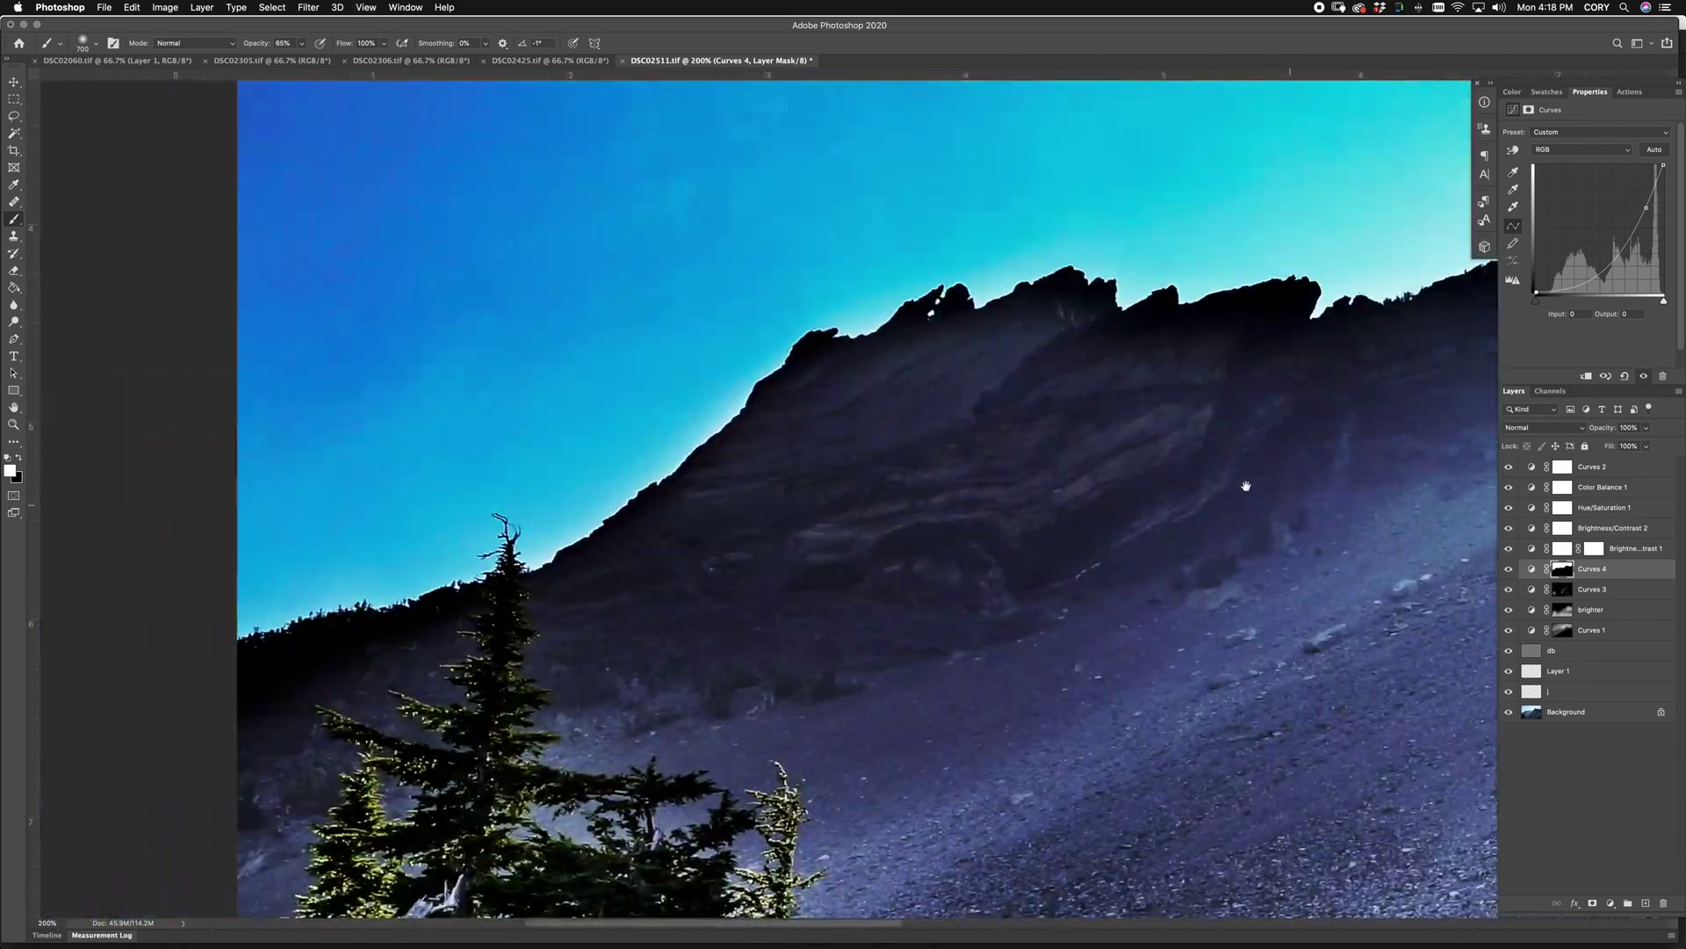
key("x")
key("bracketleft")
key("bracketleft")
key("bracketleft")
key("bracketleft")
key("bracketleft")
key("bracketleft")
key("bracketleft")
key("bracketleft")
key("bracketleft")
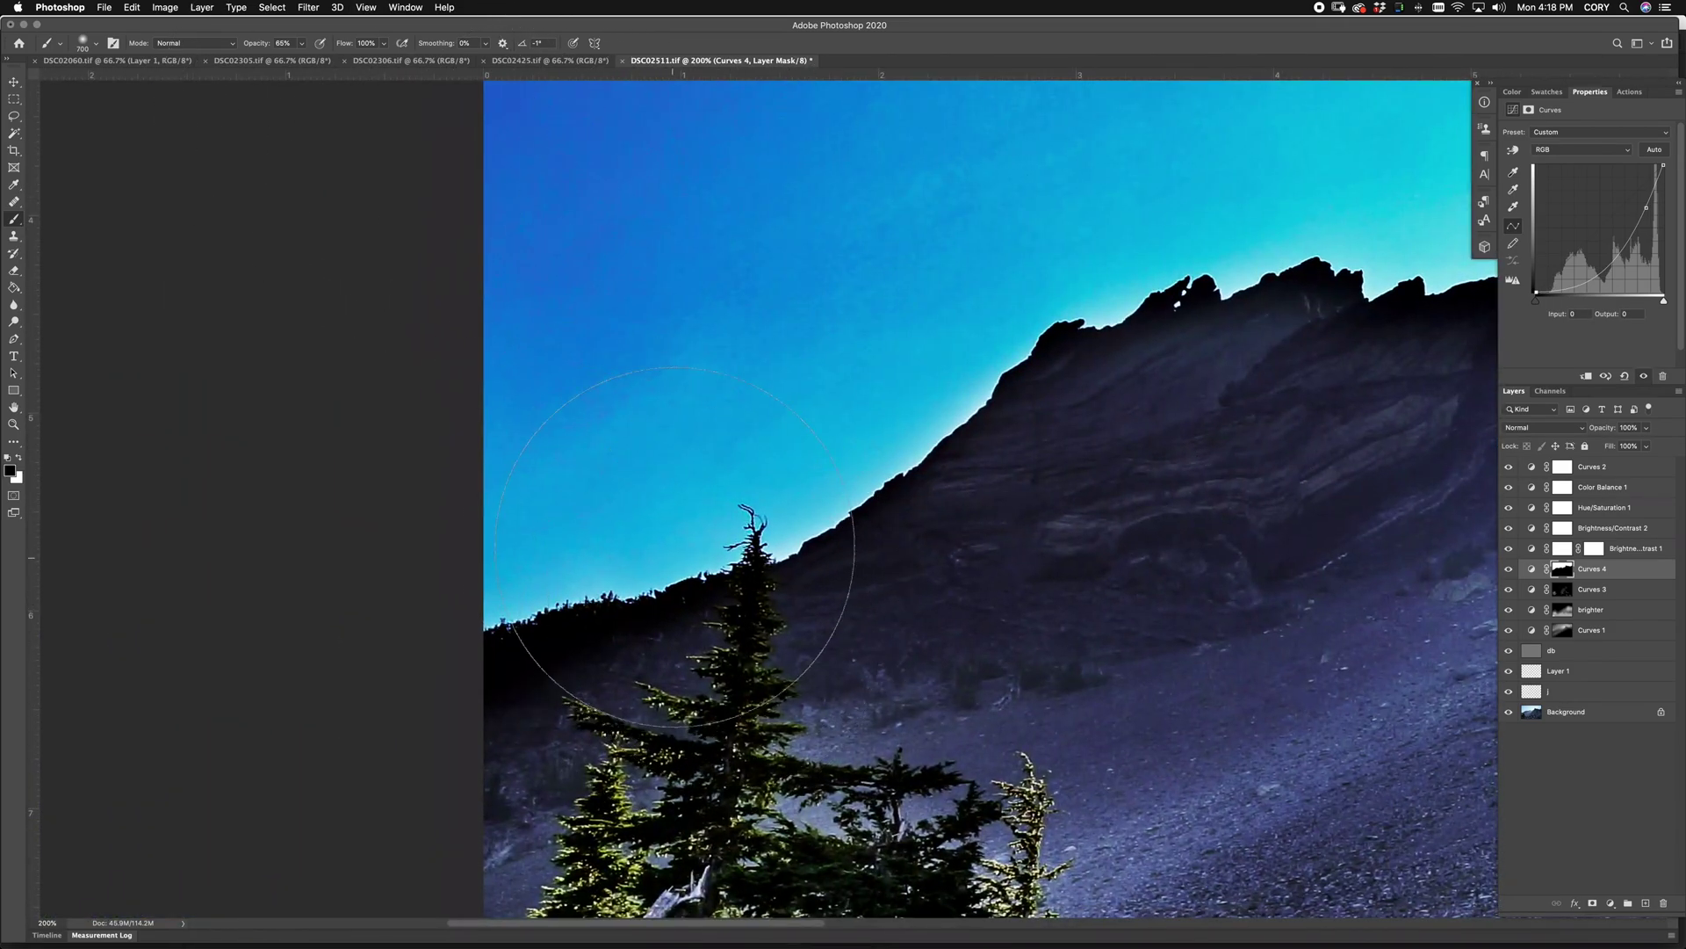
left_click_drag(547, 659, 737, 584)
mouse_move(915, 516)
left_mouse_down()
mouse_move(1194, 299)
mouse_move(1317, 281)
left_mouse_up()
left_click_drag(1318, 281, 855, 426)
Step: Enlarge the brush slightly and lift the dark edge of the middle ridge on the Curves 4 mask
key("bracketright")
key("bracketright")
key("bracketright")
key("bracketright")
key("super+minus")
key("super+minus")
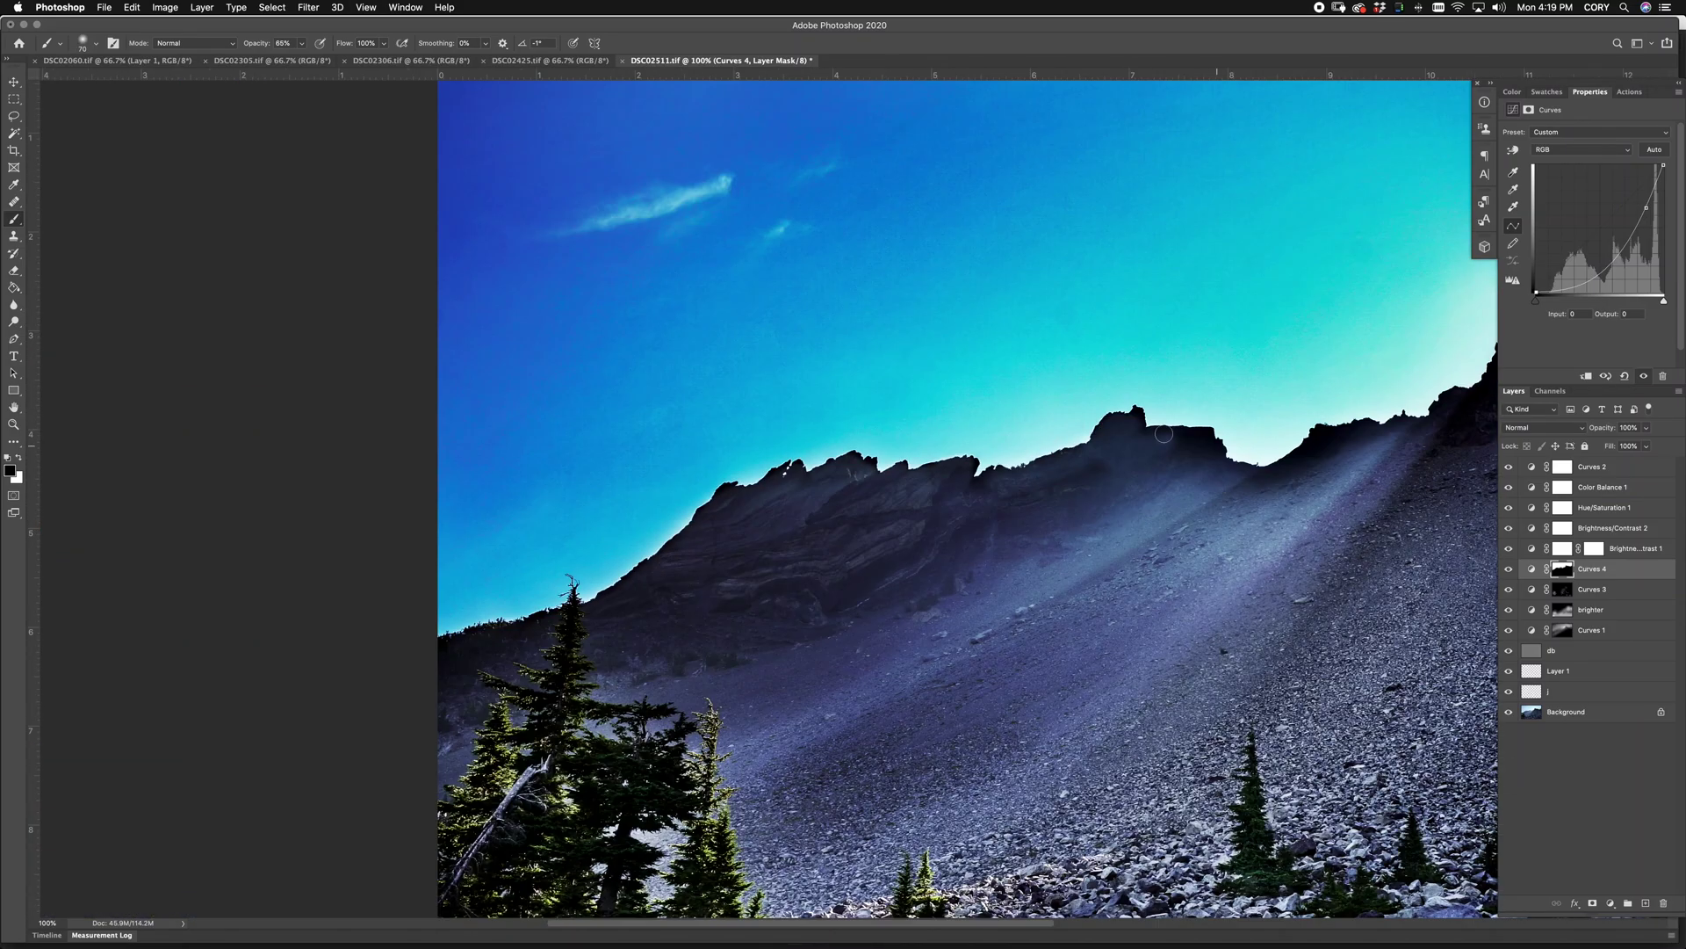
key("super+plus")
mouse_move(1035, 597)
left_mouse_down()
mouse_move(1126, 467)
mouse_move(1101, 421)
mouse_move(1140, 451)
mouse_move(1304, 493)
left_mouse_up()
key("super+minus")
key("super+minus")
key("super+minus")
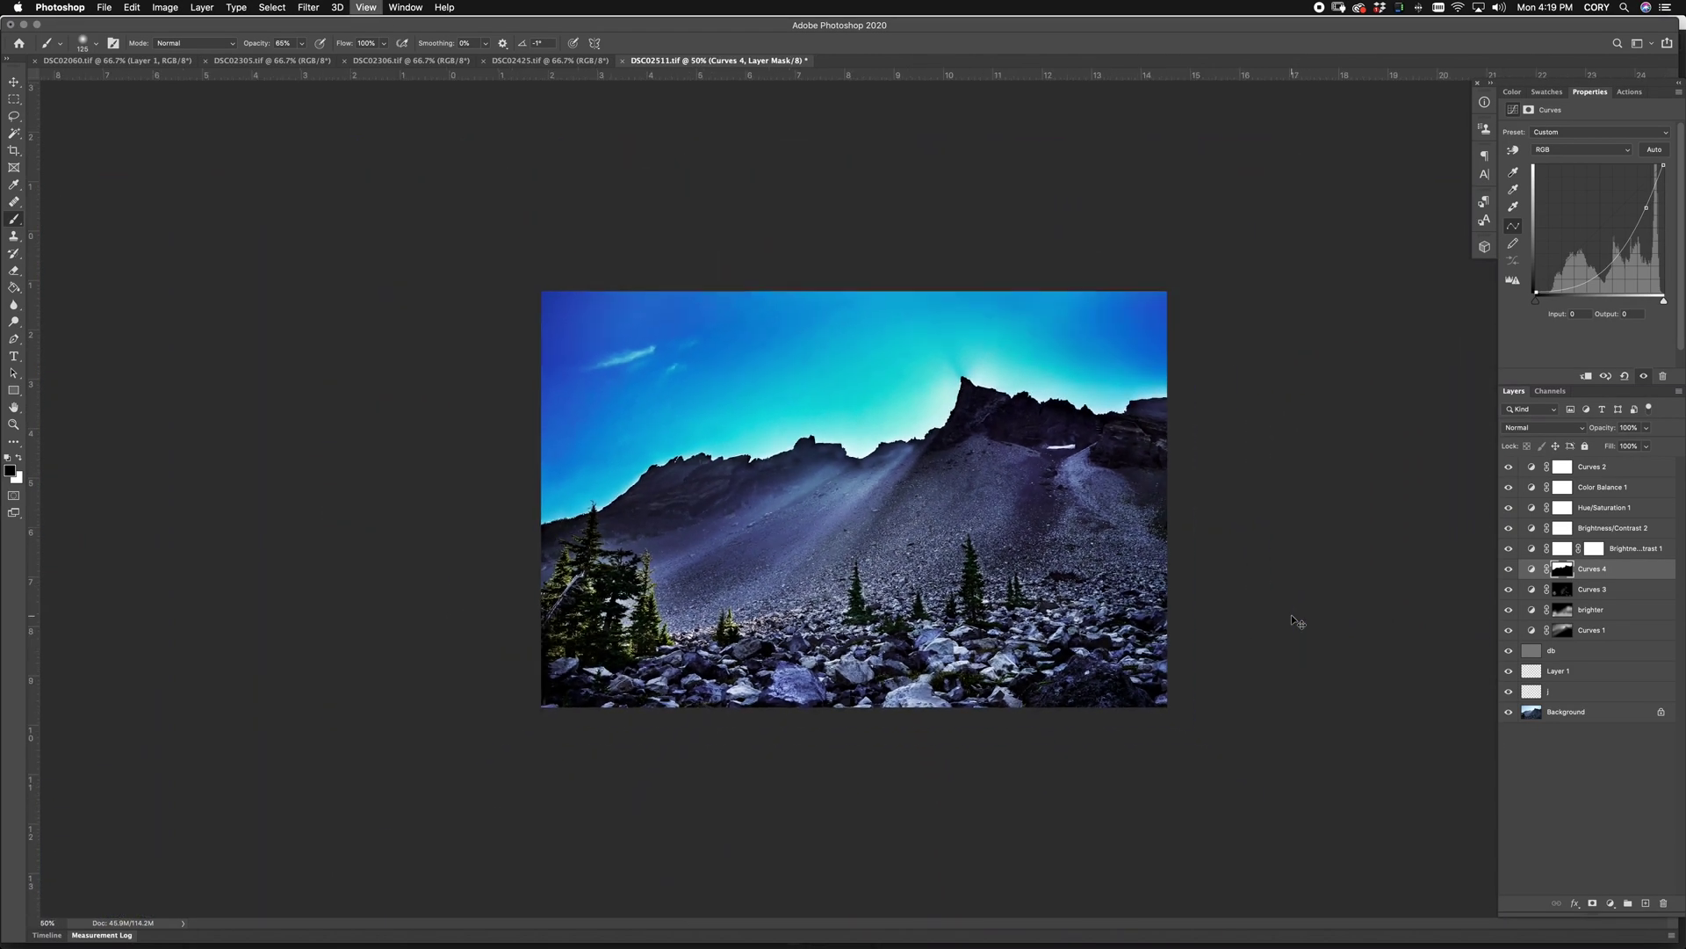
Step: Touch up the light rays below the ridge gap on the Curves 4 mask and compare with that layer hidden
key("super+plus")
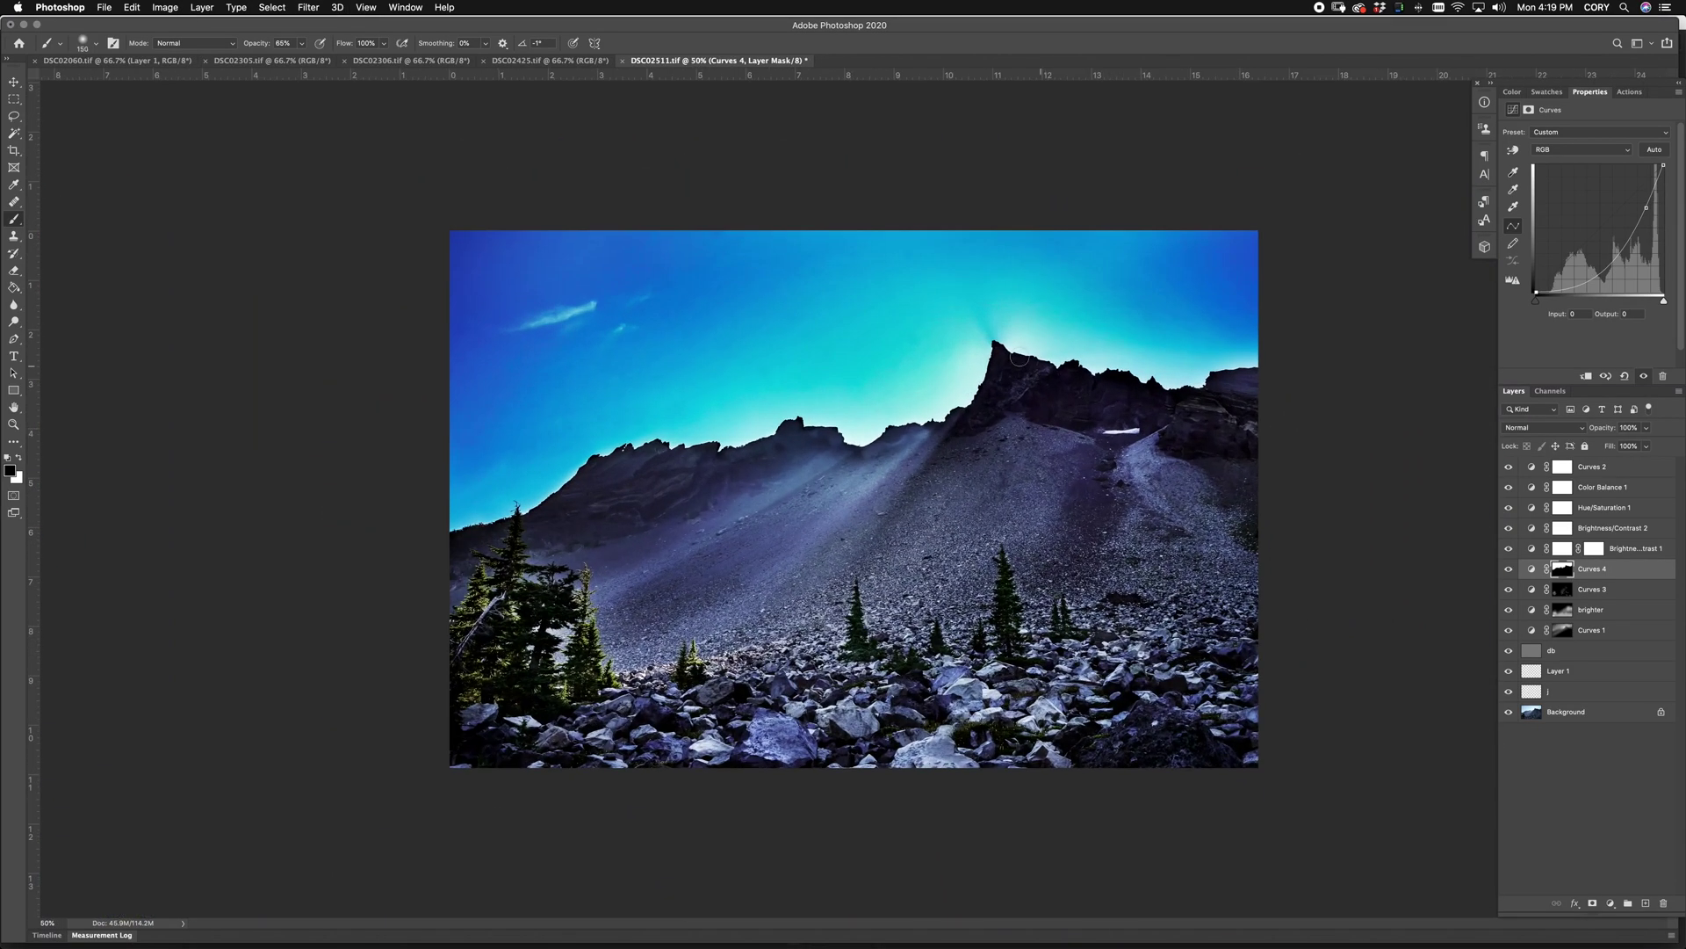
key("bracketright")
key("bracketright")
mouse_move(853, 460)
left_mouse_down()
mouse_move(912, 452)
mouse_move(900, 486)
left_mouse_up()
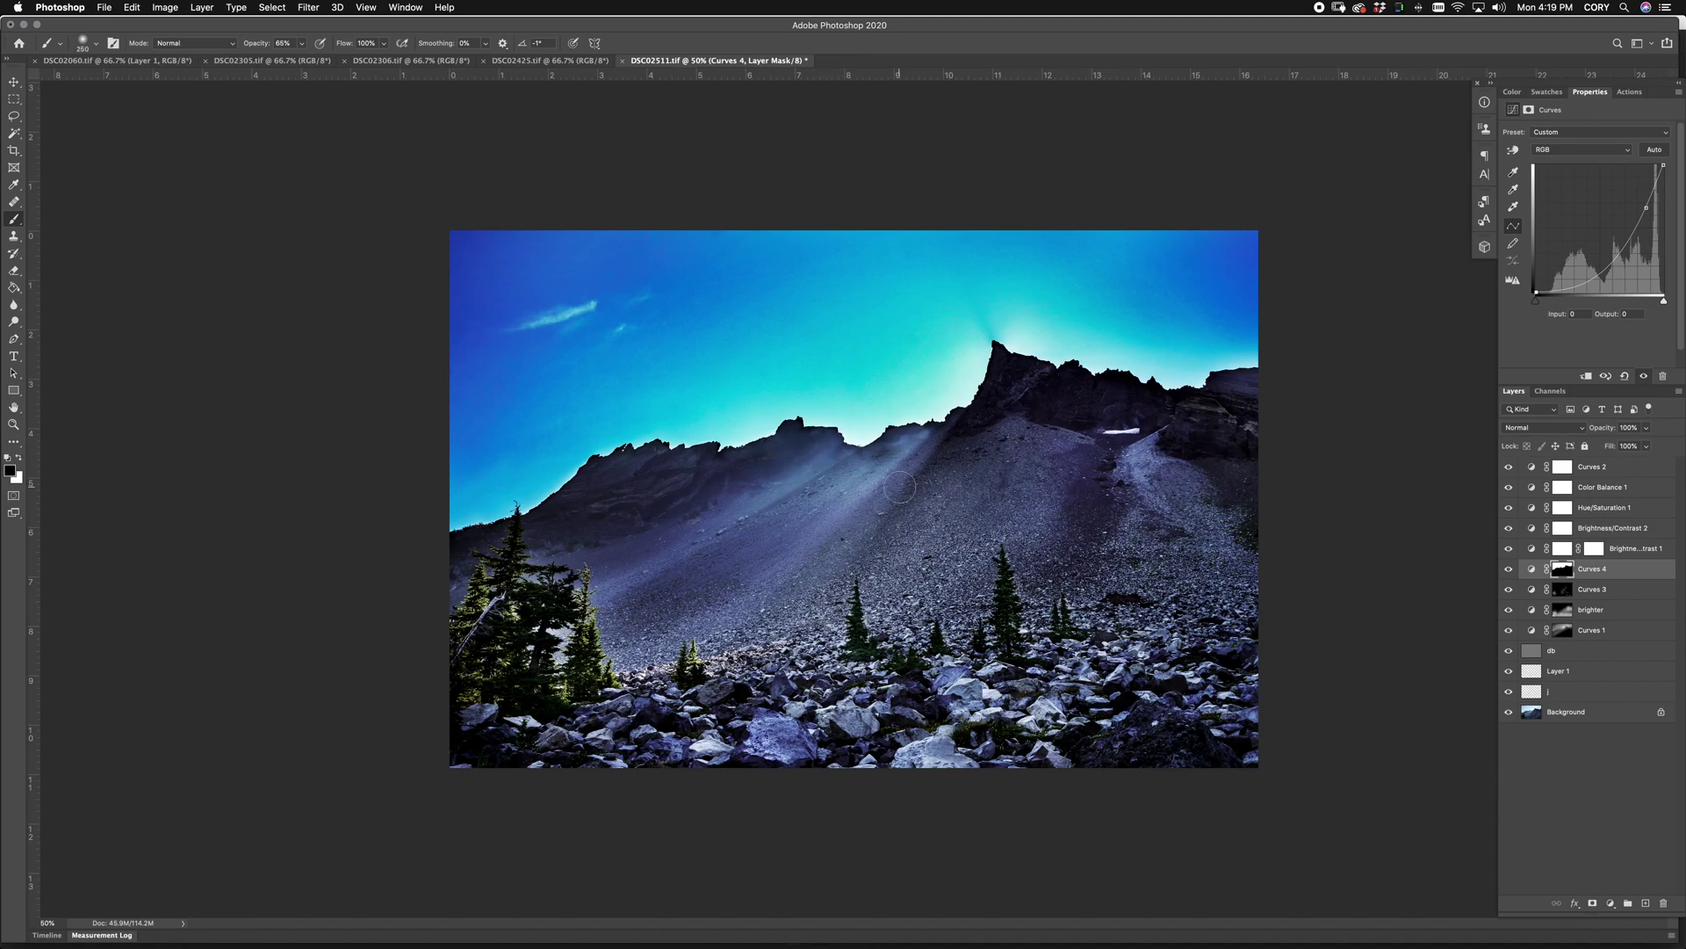
left_click(1509, 569)
left_click(1509, 569)
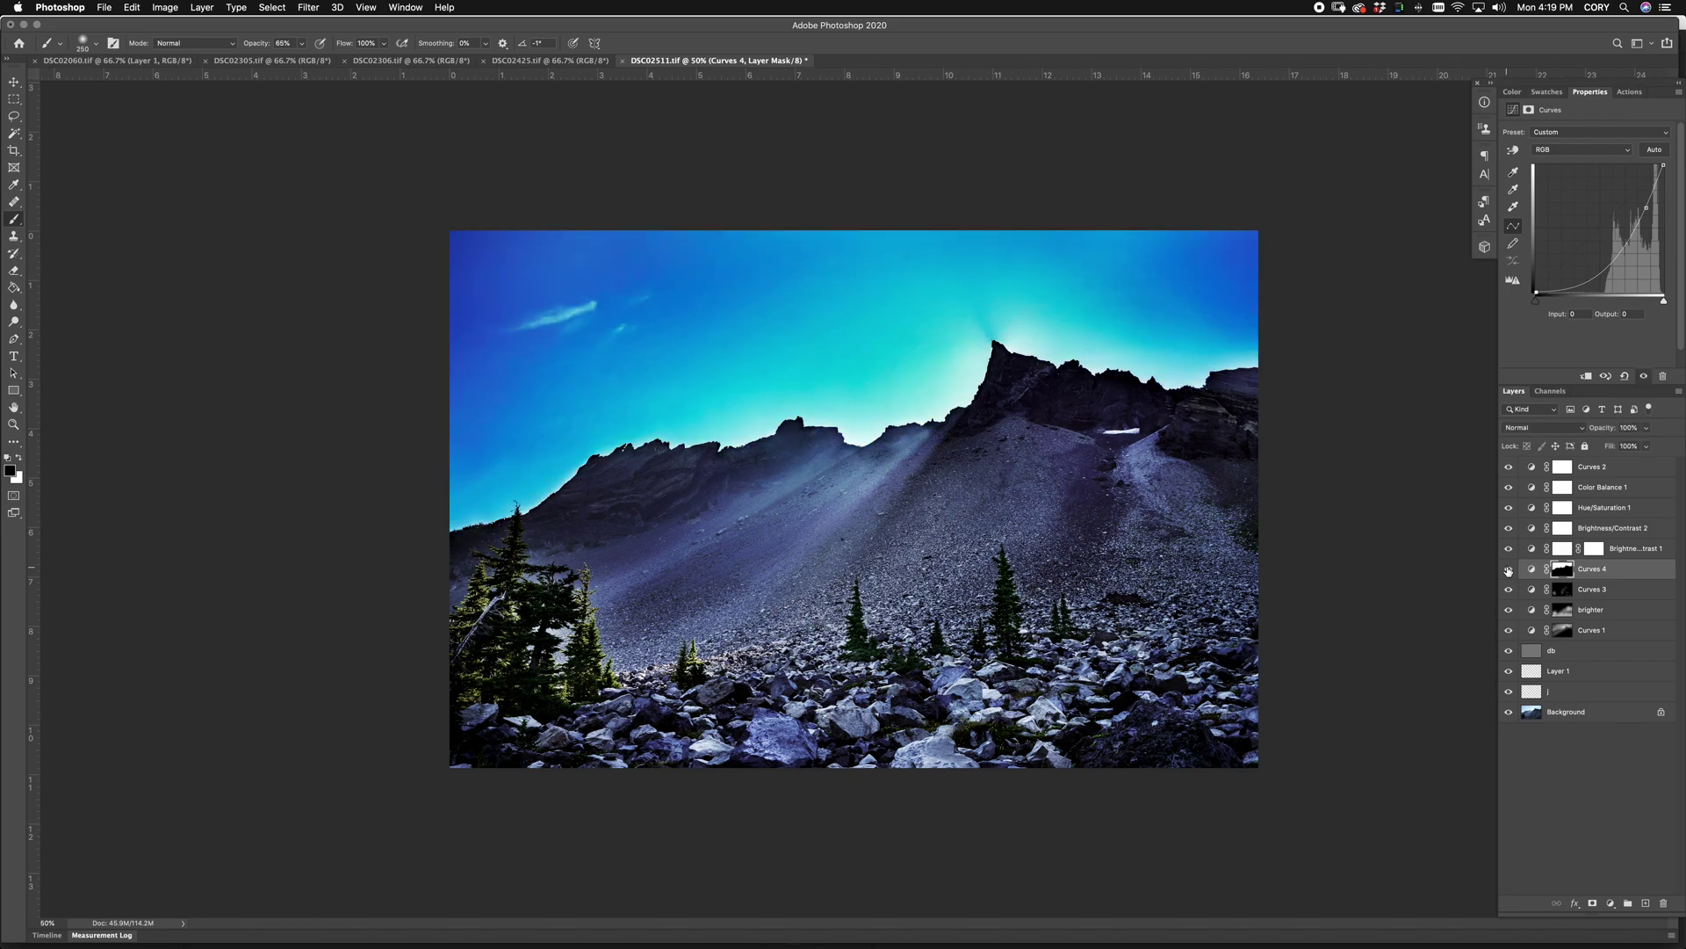
Step: Compare the photo with the Curves 4 layer hidden and reduce that layer's opacity to 29%
left_click(1509, 569)
left_click(1509, 569)
left_click_drag(1606, 431, 1591, 431)
type("100")
key("Return")
left_click_drag(1604, 432, 1552, 439)
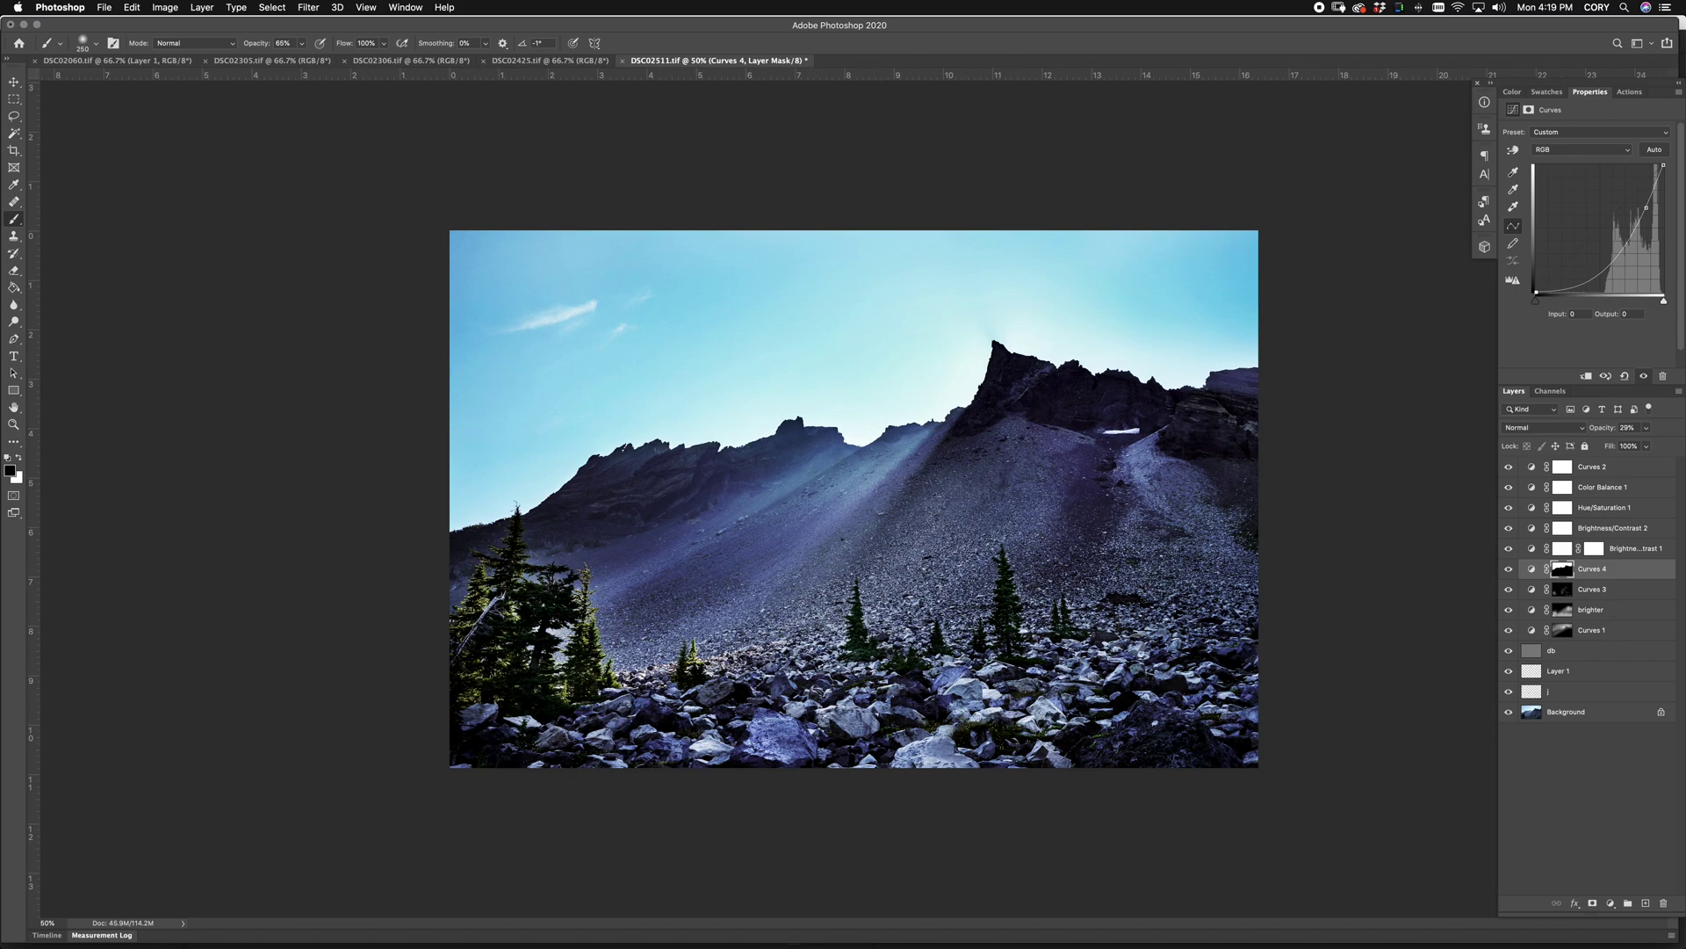
Step: Group all the adjustment layers from Curves 2 down through Curves 1
left_click(1614, 478)
left_click(1634, 632, "shift")
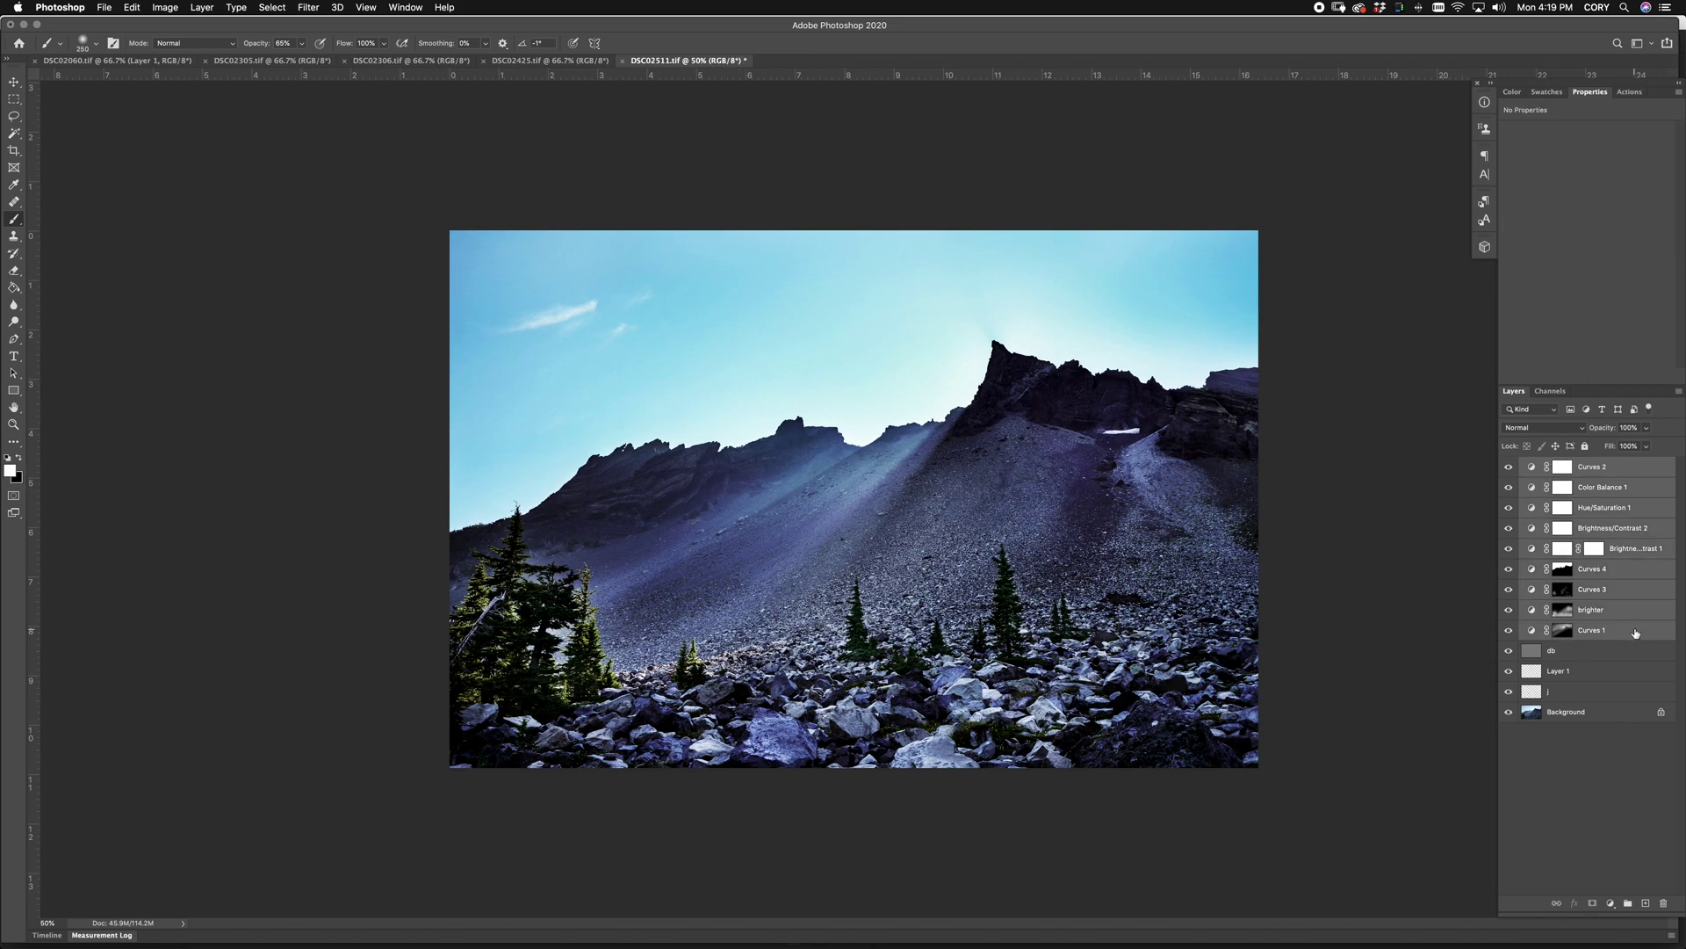
left_click_drag(1635, 632, 1627, 903)
Step: Compare the photo with the adjustment group hidden and shown, and expand the group to review its layers
left_click(1508, 466)
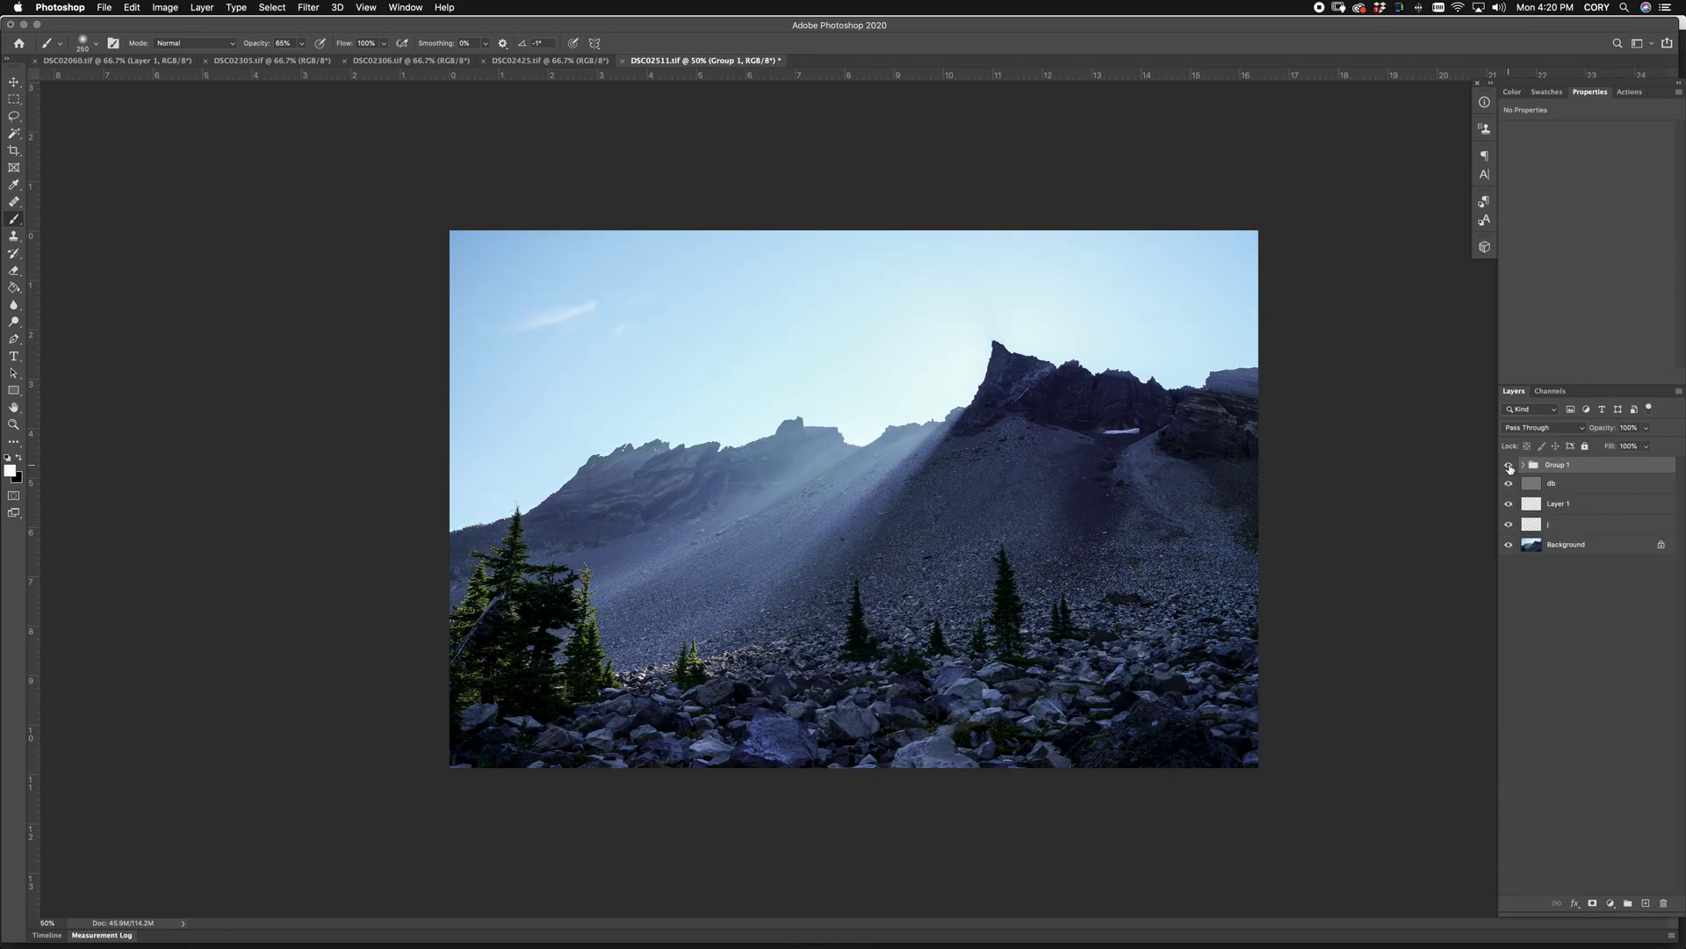
left_click(1508, 465)
left_click(1509, 466)
left_click(1509, 466)
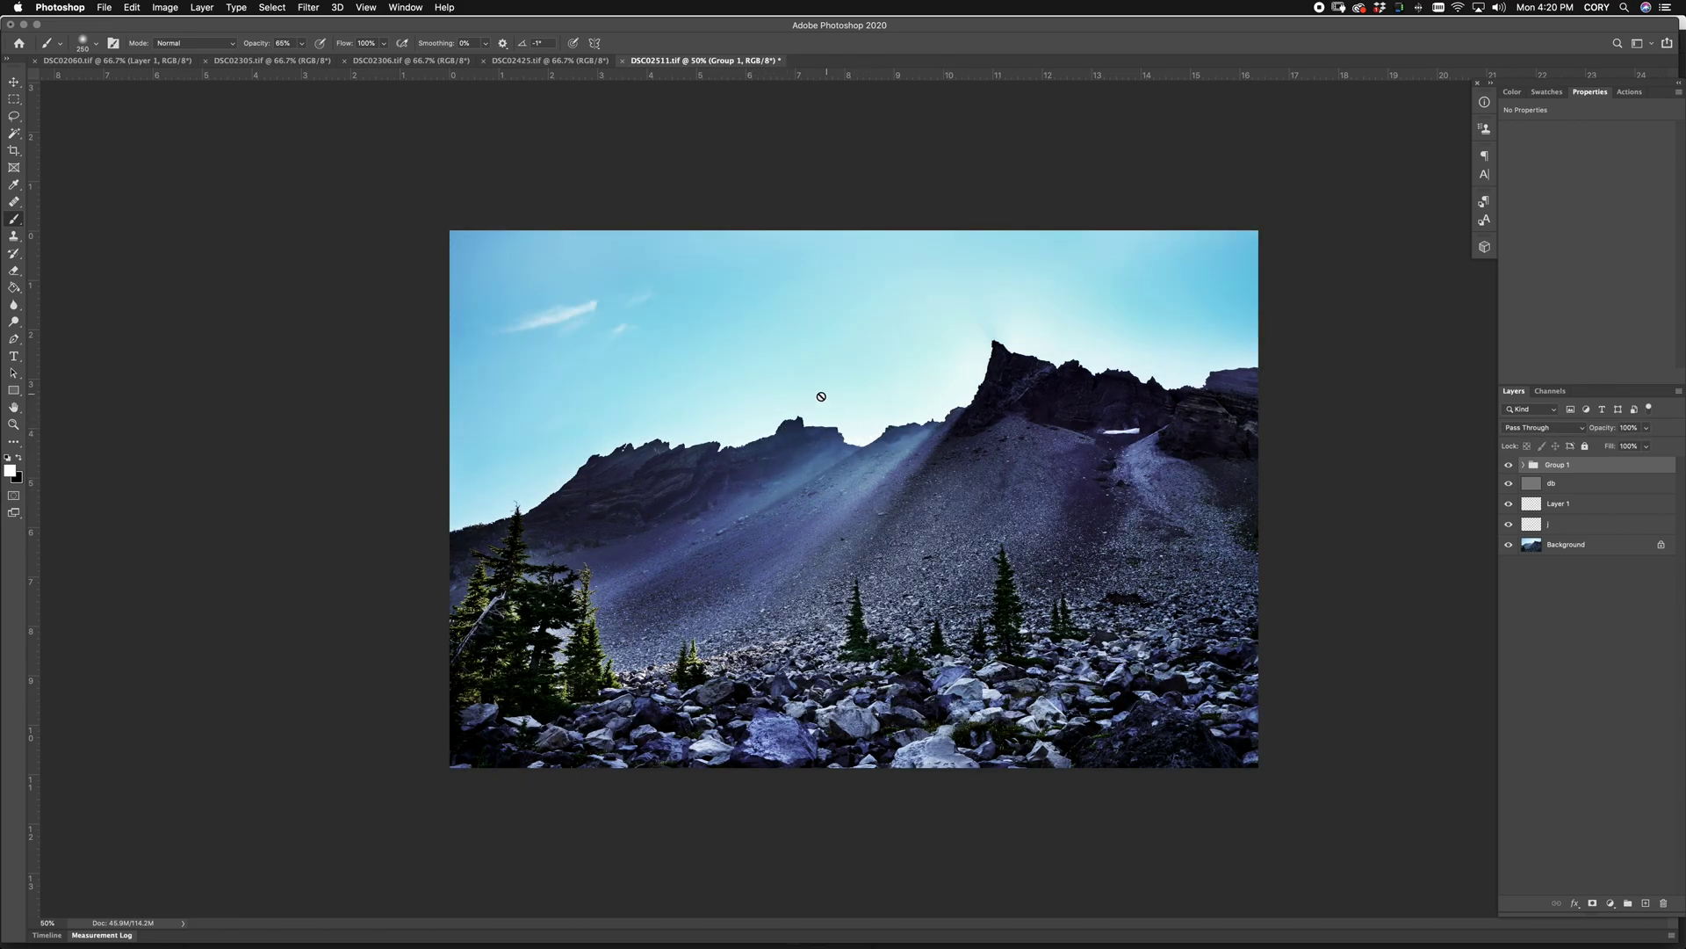
left_click(1524, 466)
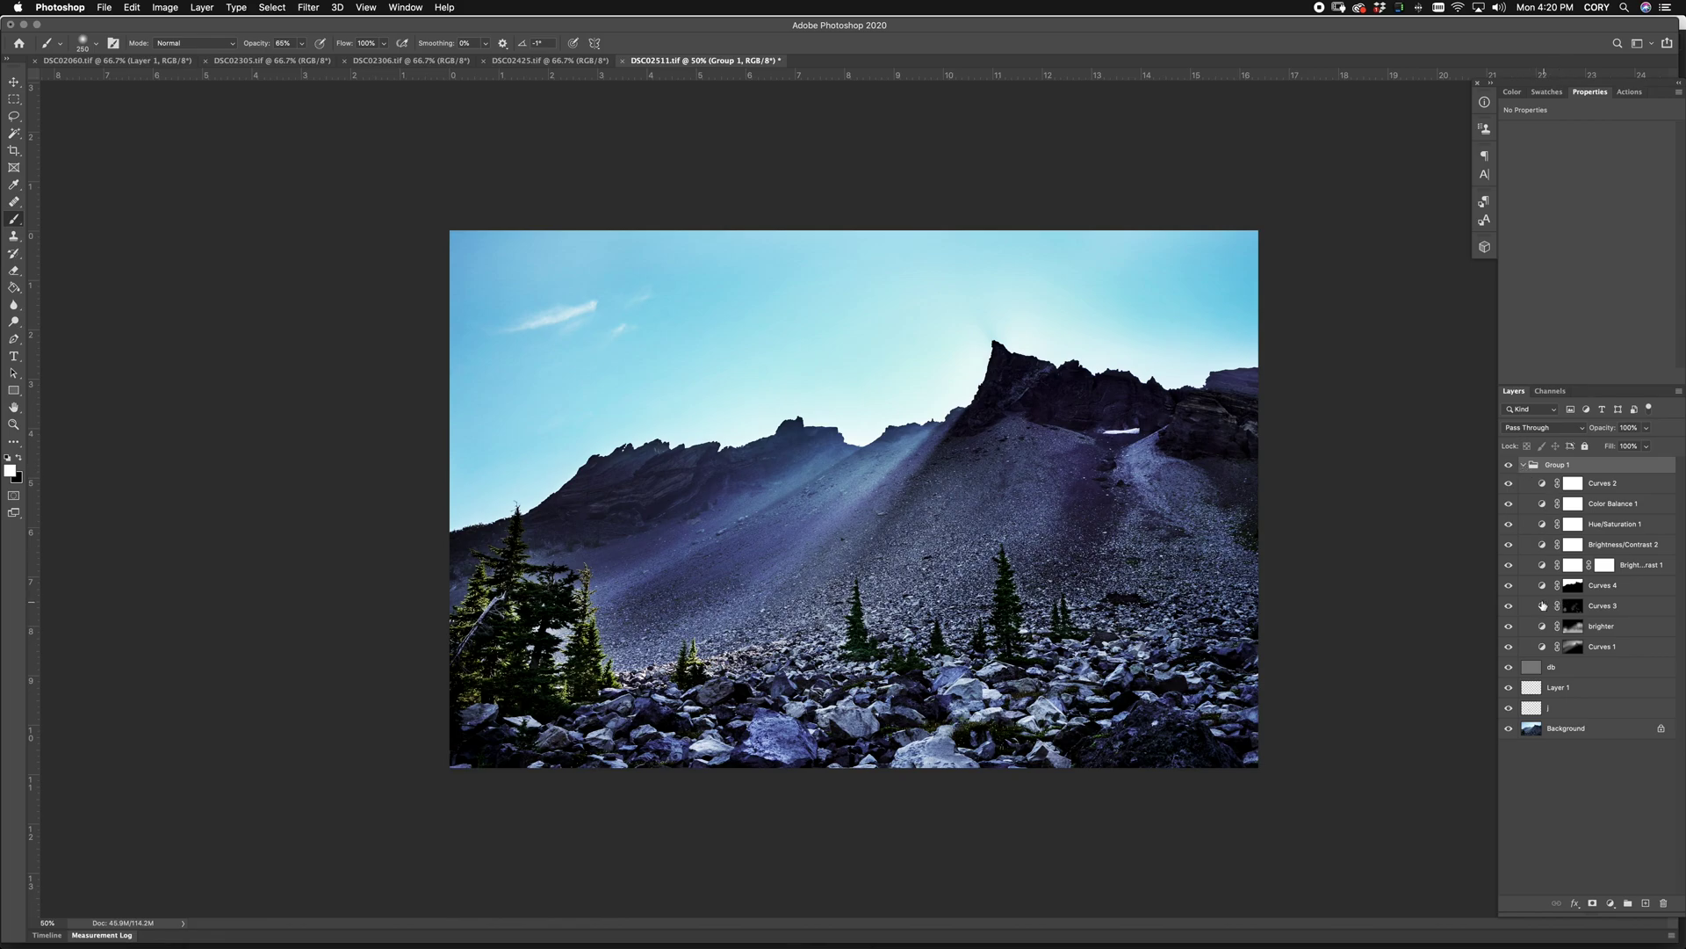
left_click(1509, 465)
left_click(1509, 465)
left_click(1508, 466)
left_click(1509, 465)
left_click(1509, 466)
left_click(1509, 465)
Step: Paint white over the left ridge and slope on the brighter mask with a 700 px brush at 9% opacity
left_click(1578, 629)
key("bracketright")
key("bracketright")
key("bracketright")
key("bracketright")
key("bracketright")
key("x")
key("0")
key("9")
left_click_drag(804, 422, 563, 548)
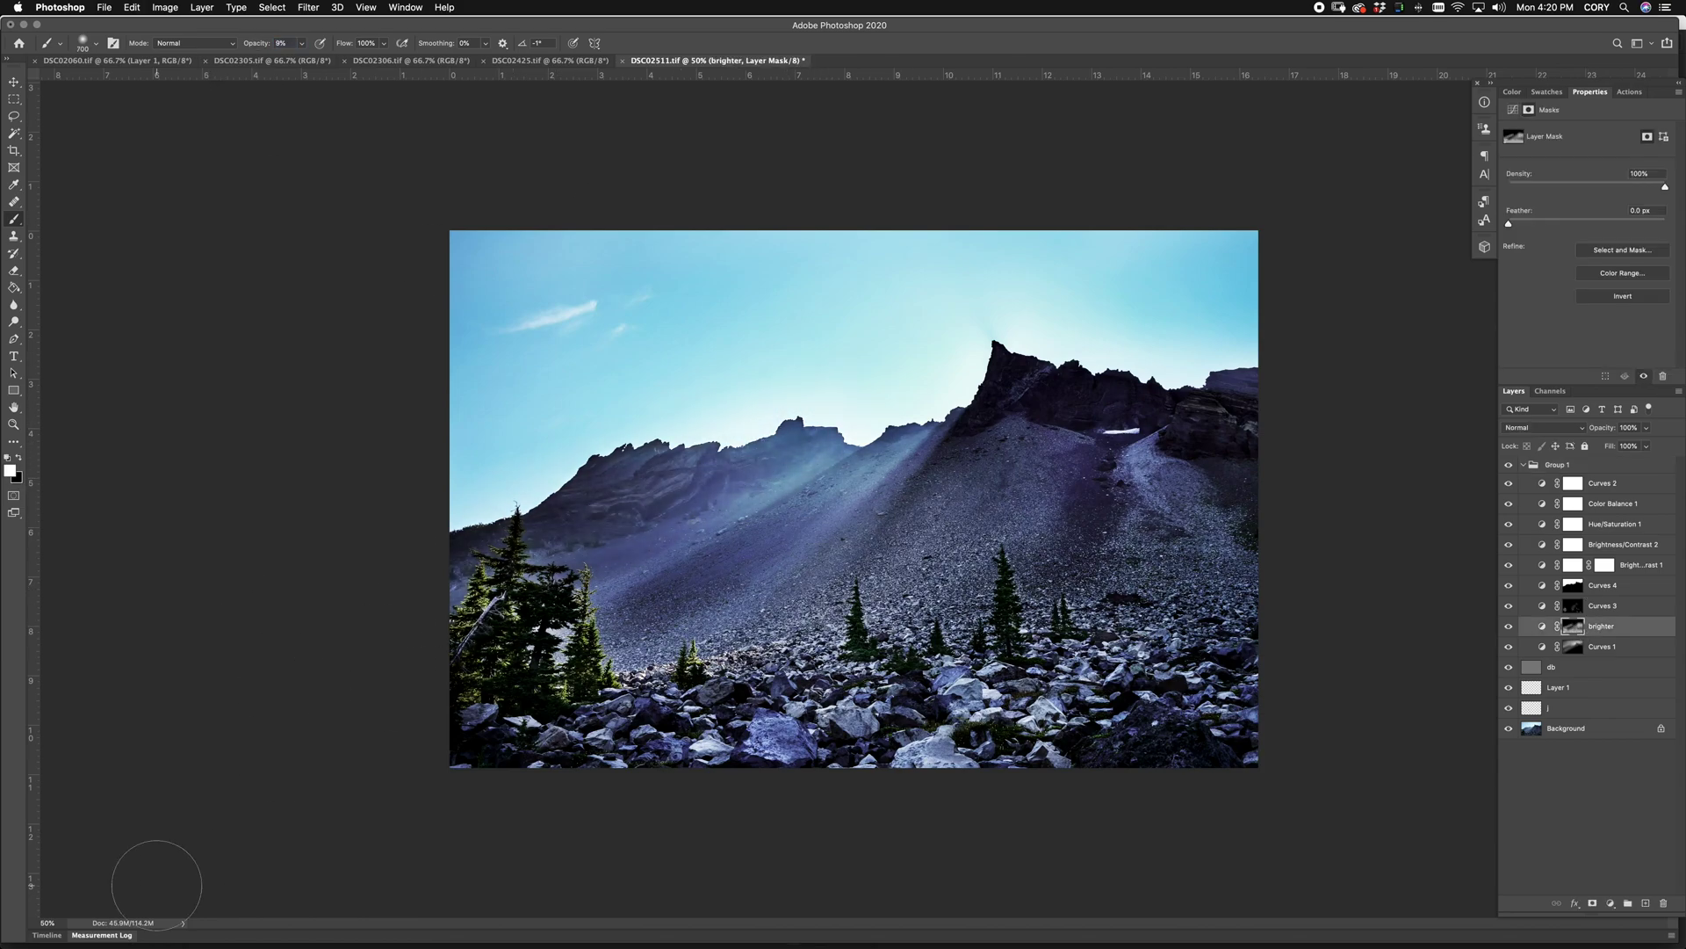
Step: Collapse the adjustment group and examine the photo with the group hidden and shown
left_click(1564, 466)
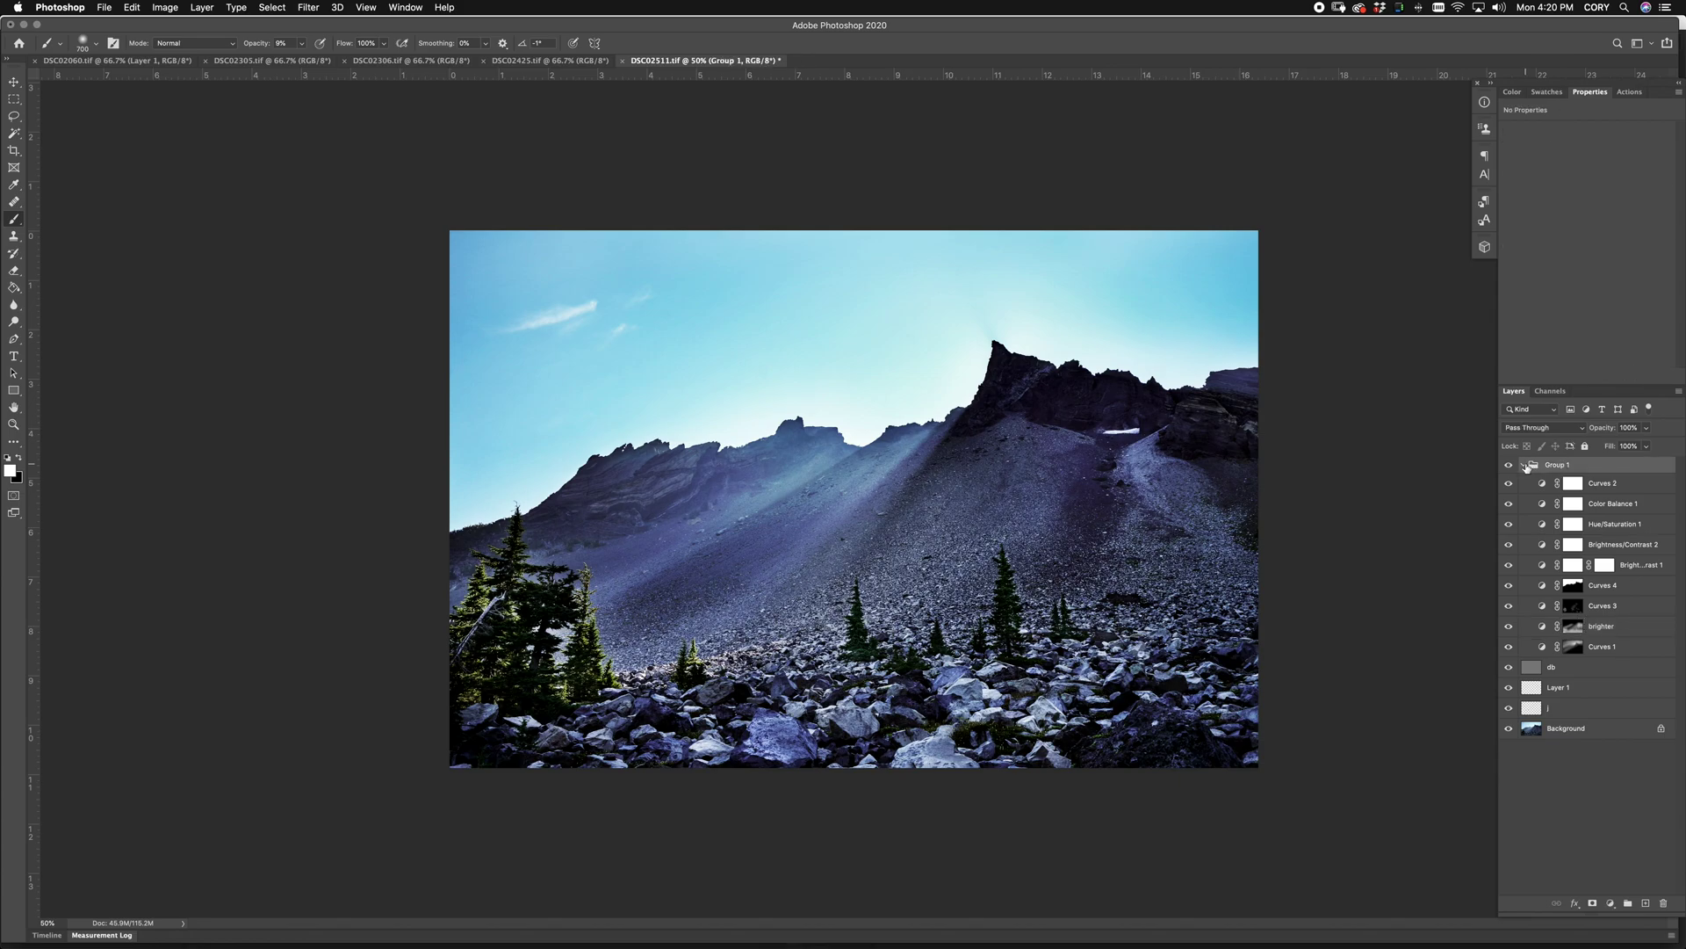
left_click(1523, 464)
left_click(1509, 466)
left_click(1509, 466)
left_click(1509, 466)
left_click(1509, 465)
left_click(1508, 465)
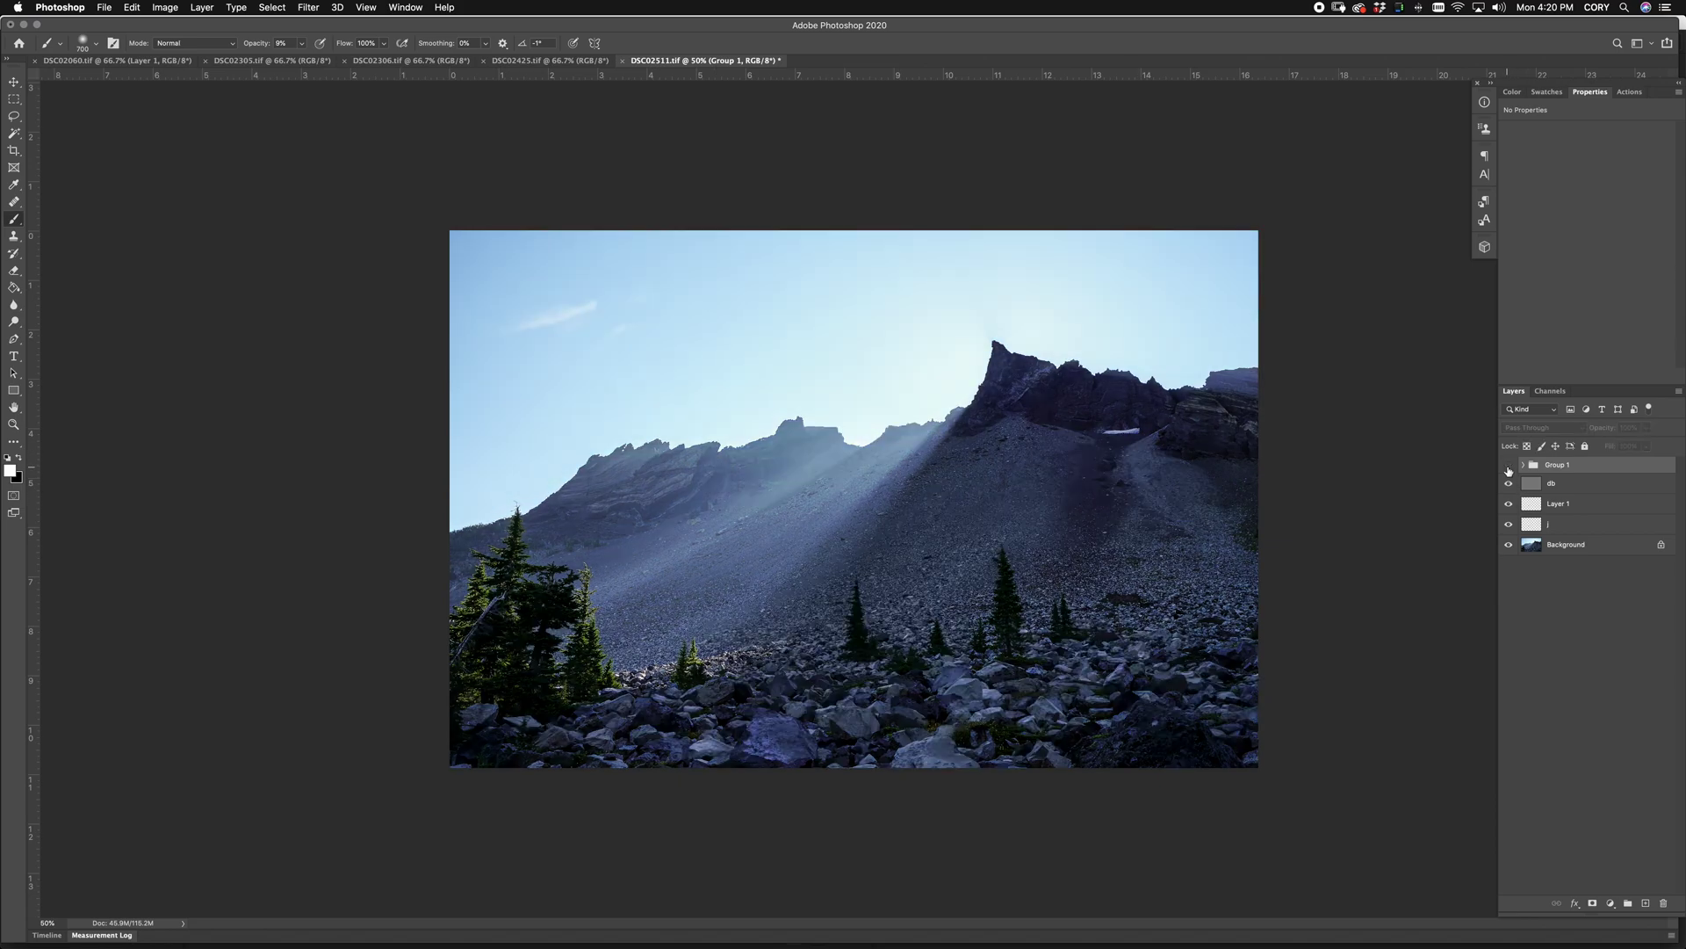
left_click(1509, 466)
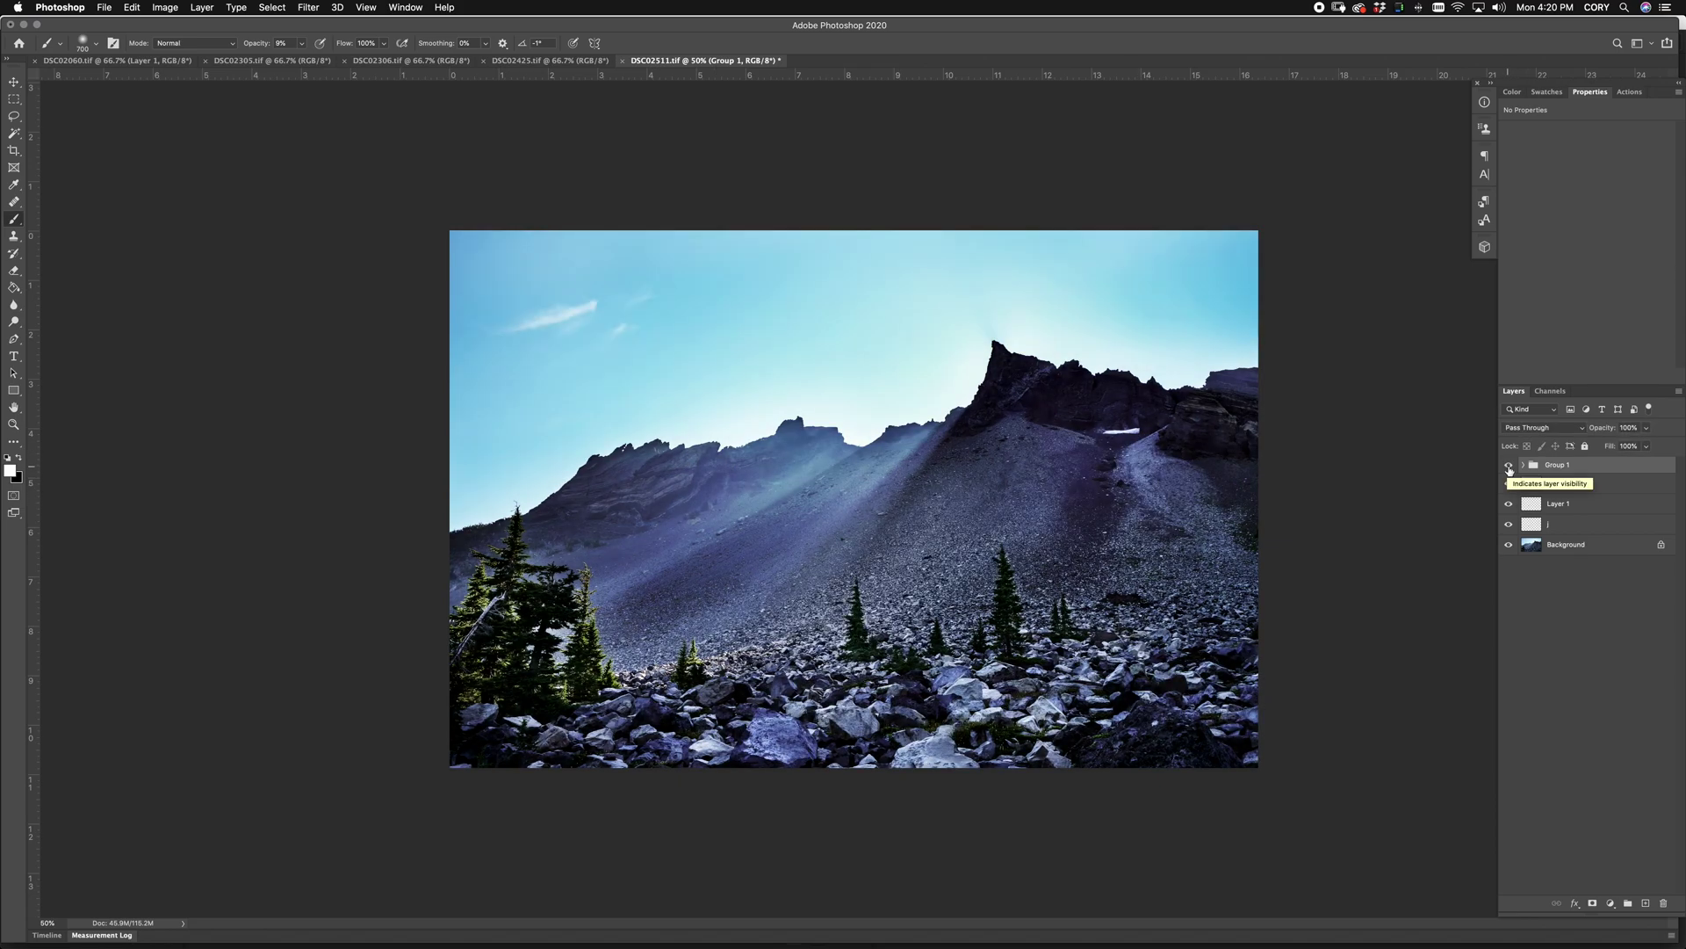
Step: Reduce the adjustment group's opacity to 69% and compare the photo with and without the group
left_click_drag(1604, 429, 1593, 431)
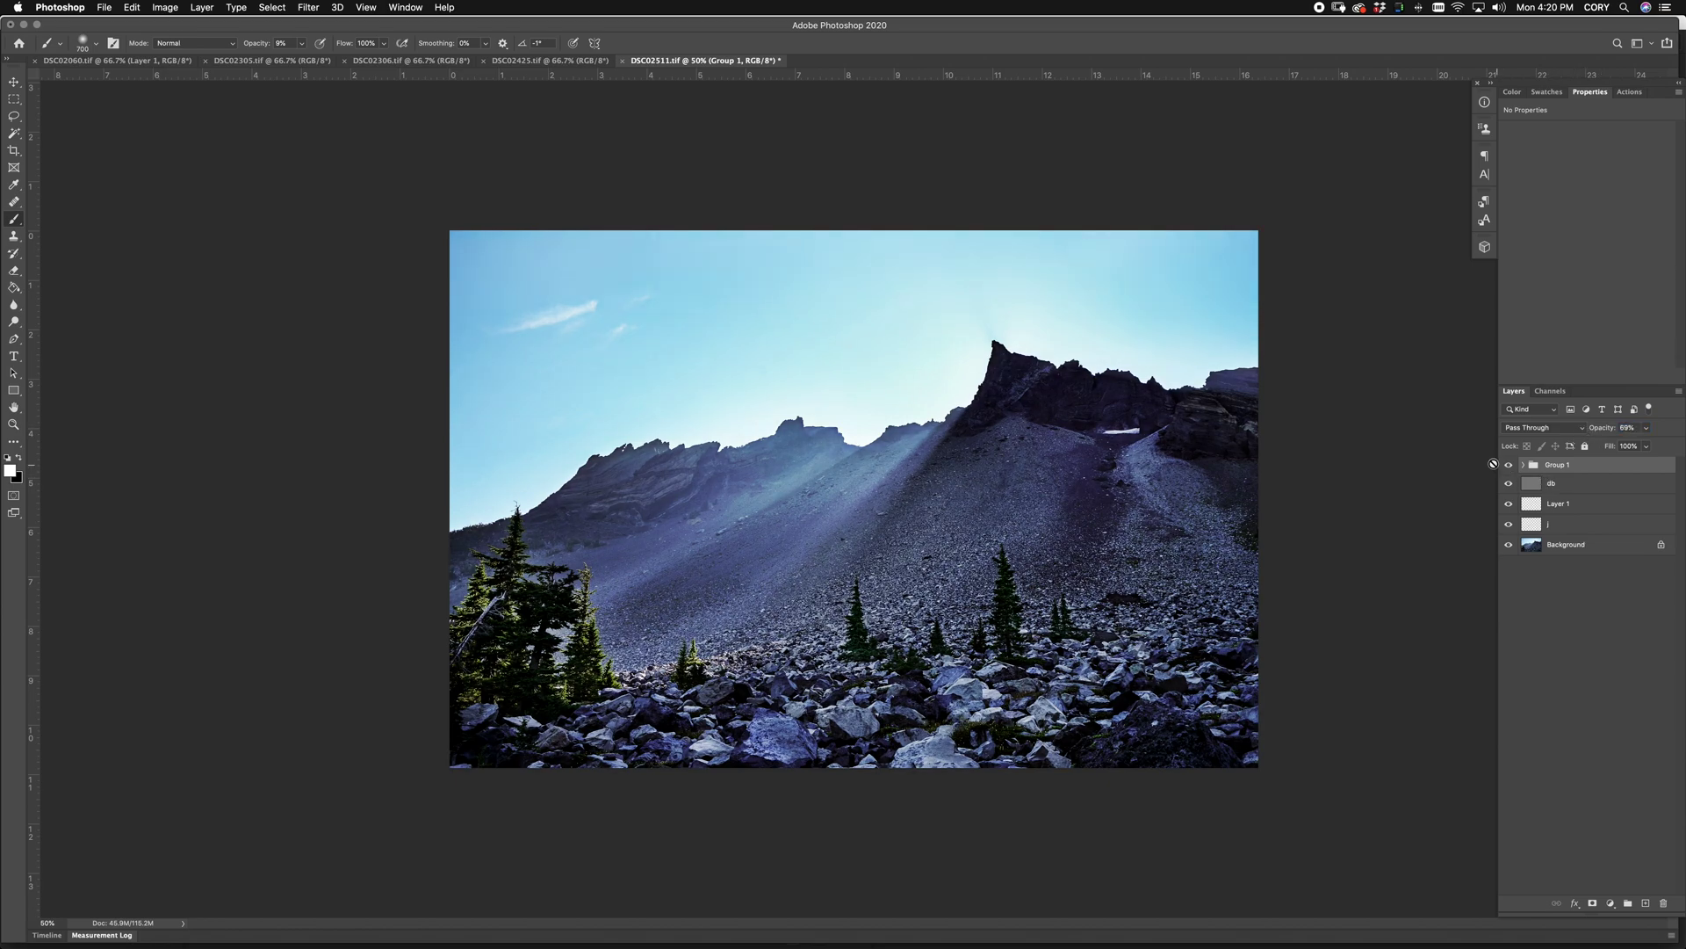
left_click(1507, 465)
left_click(1507, 466)
left_click(1507, 465)
left_click(1507, 466)
left_click(1509, 465)
left_click(1509, 466)
Step: Run the GRAIN action to add the grain layers and inspect the grain in the sky at 200%
left_click(1630, 91)
left_click(1576, 337)
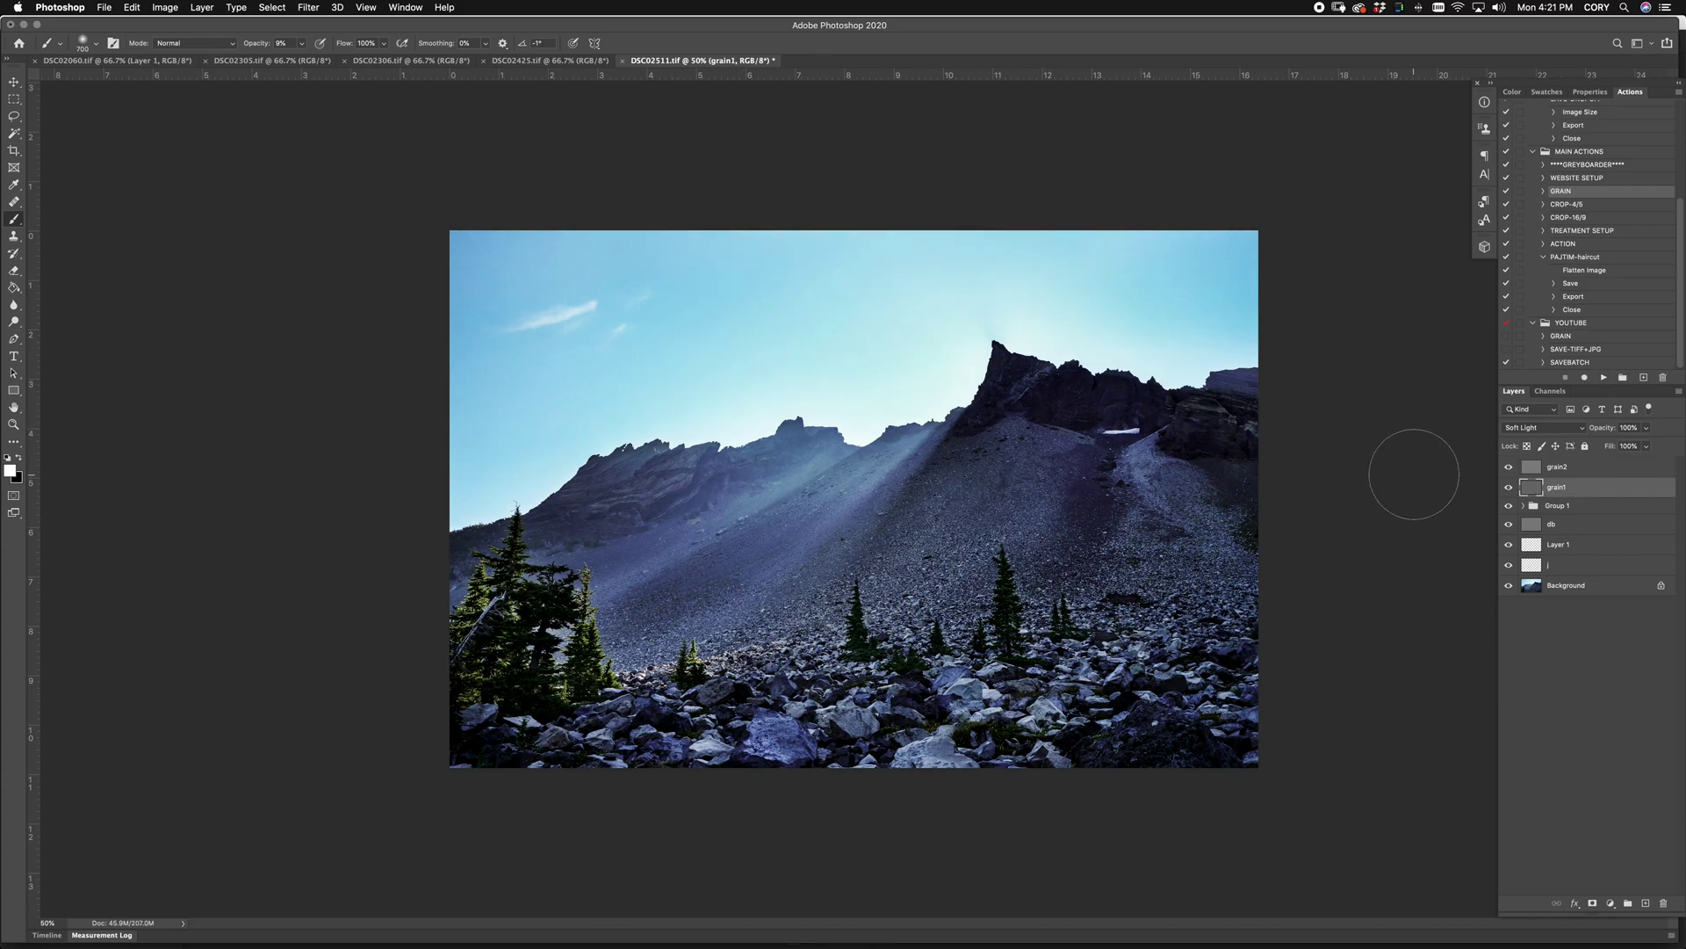
key("super+plus")
key("super+plus")
key("super+plus")
key("super+plus")
scroll(775, 360, "up", 5)
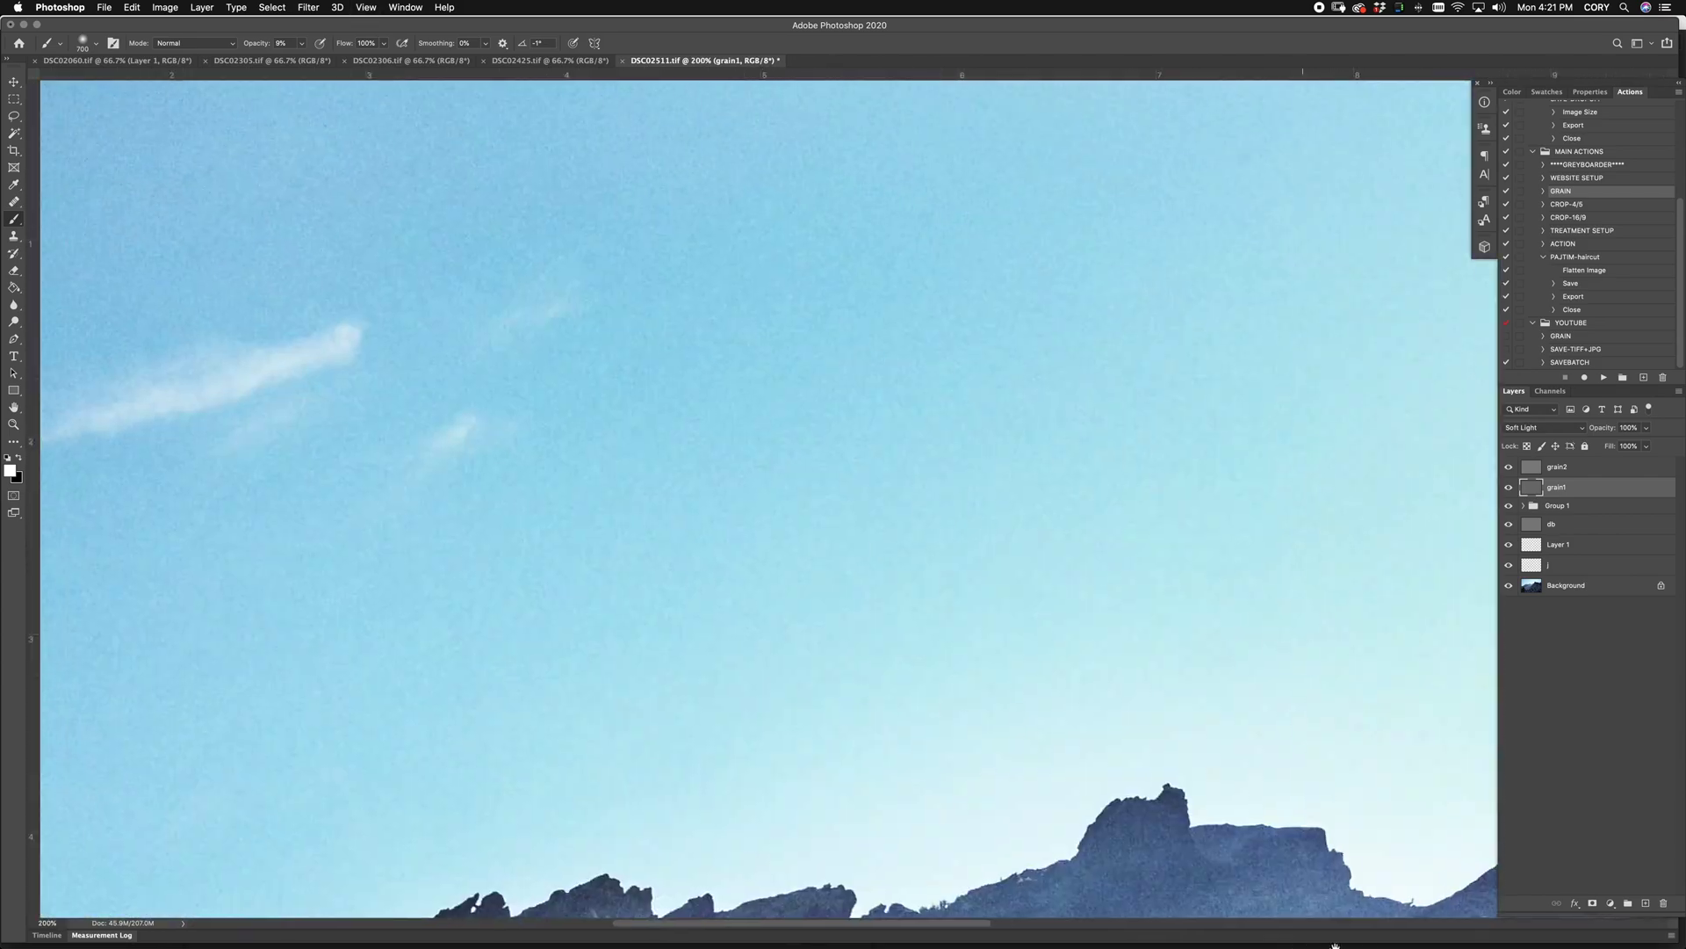
left_click_drag(829, 447, 1181, 797)
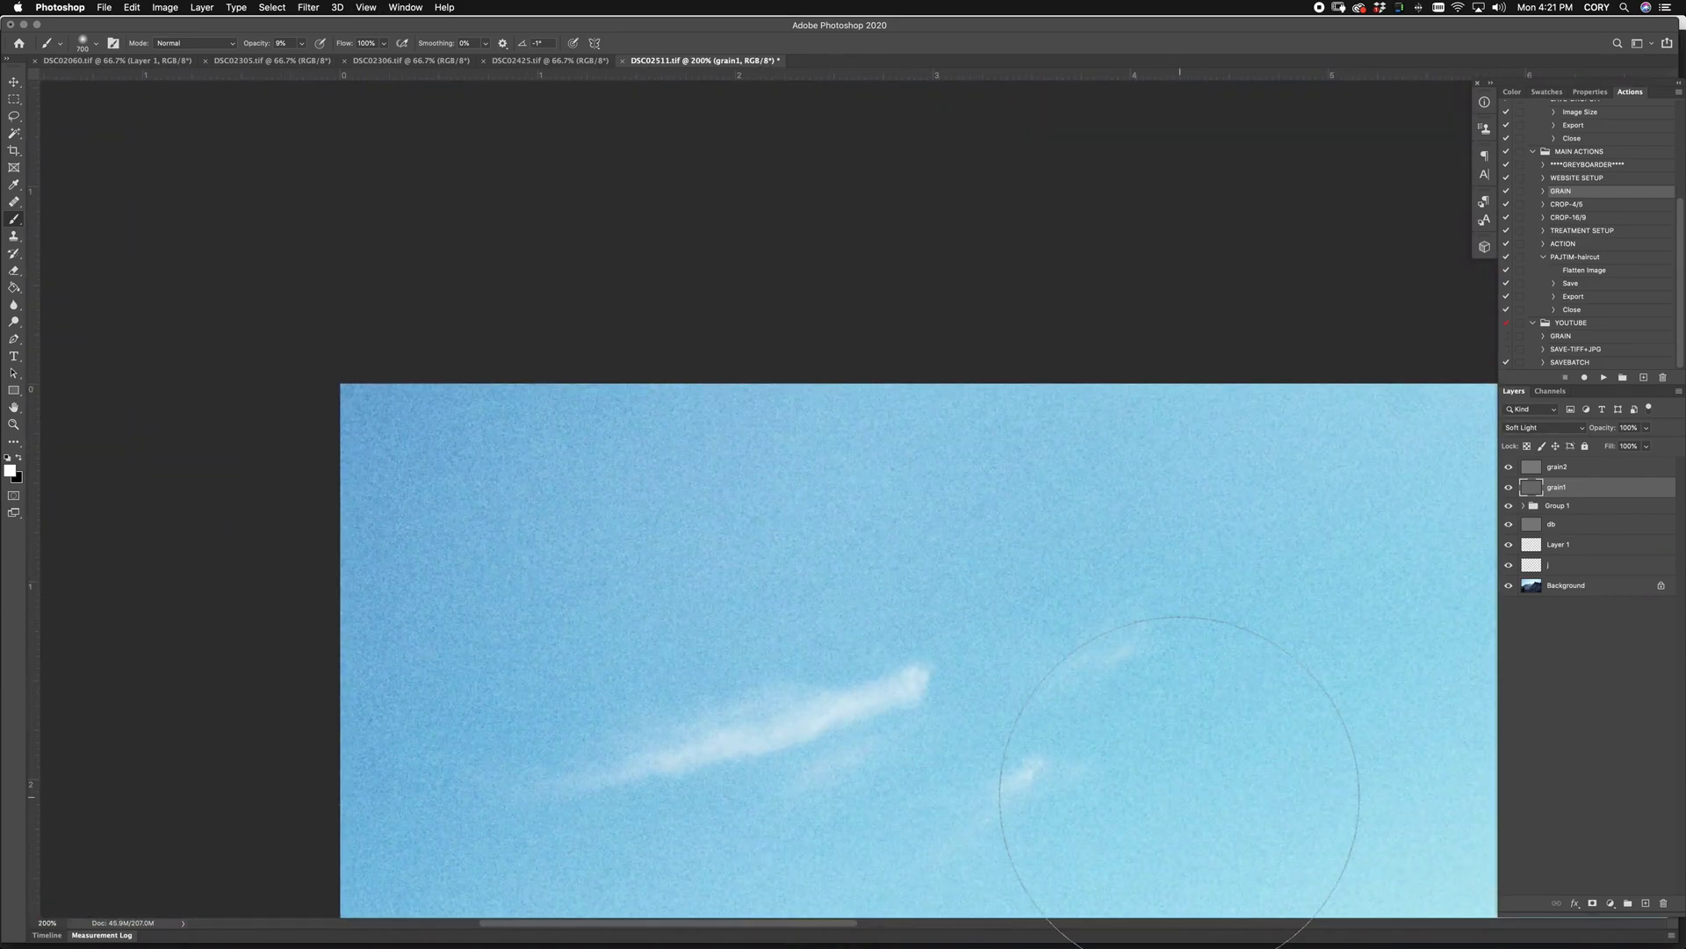
Step: Add a Curves adjustment layer between the grain layers and Group 1, lifting the midtones from input 124 to output 140
key("super+minus")
key("super+minus")
key("super+minus")
key("alt+bracketleft")
left_click(1611, 903)
left_click(1620, 743)
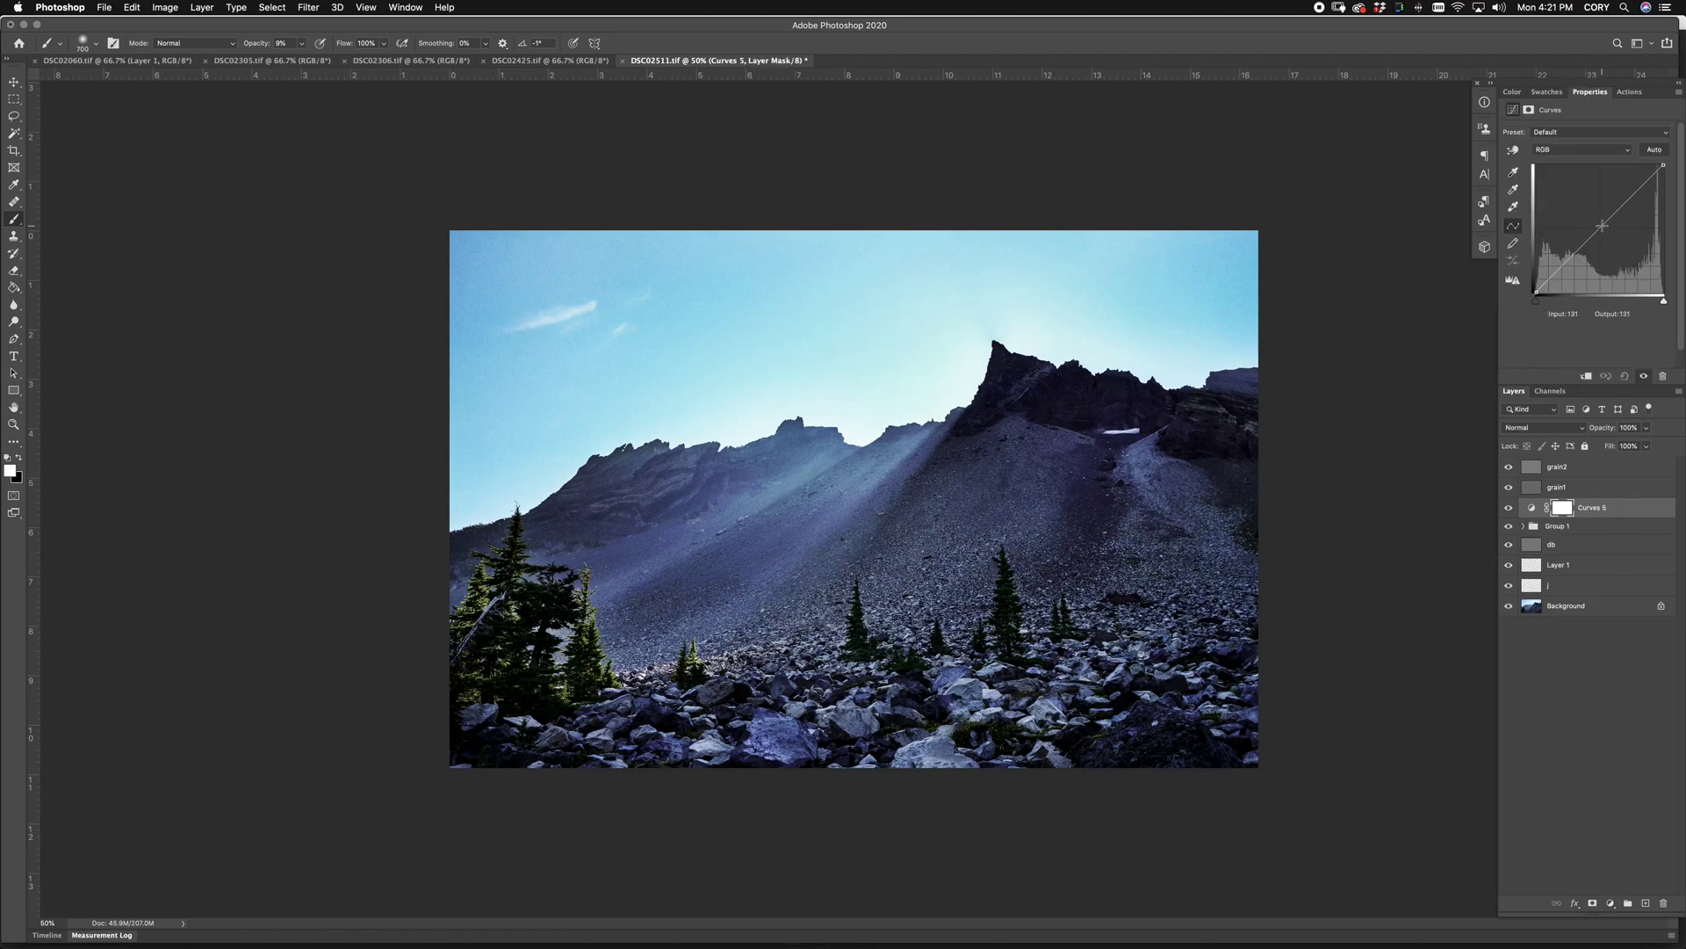
left_click_drag(1602, 225, 1599, 221)
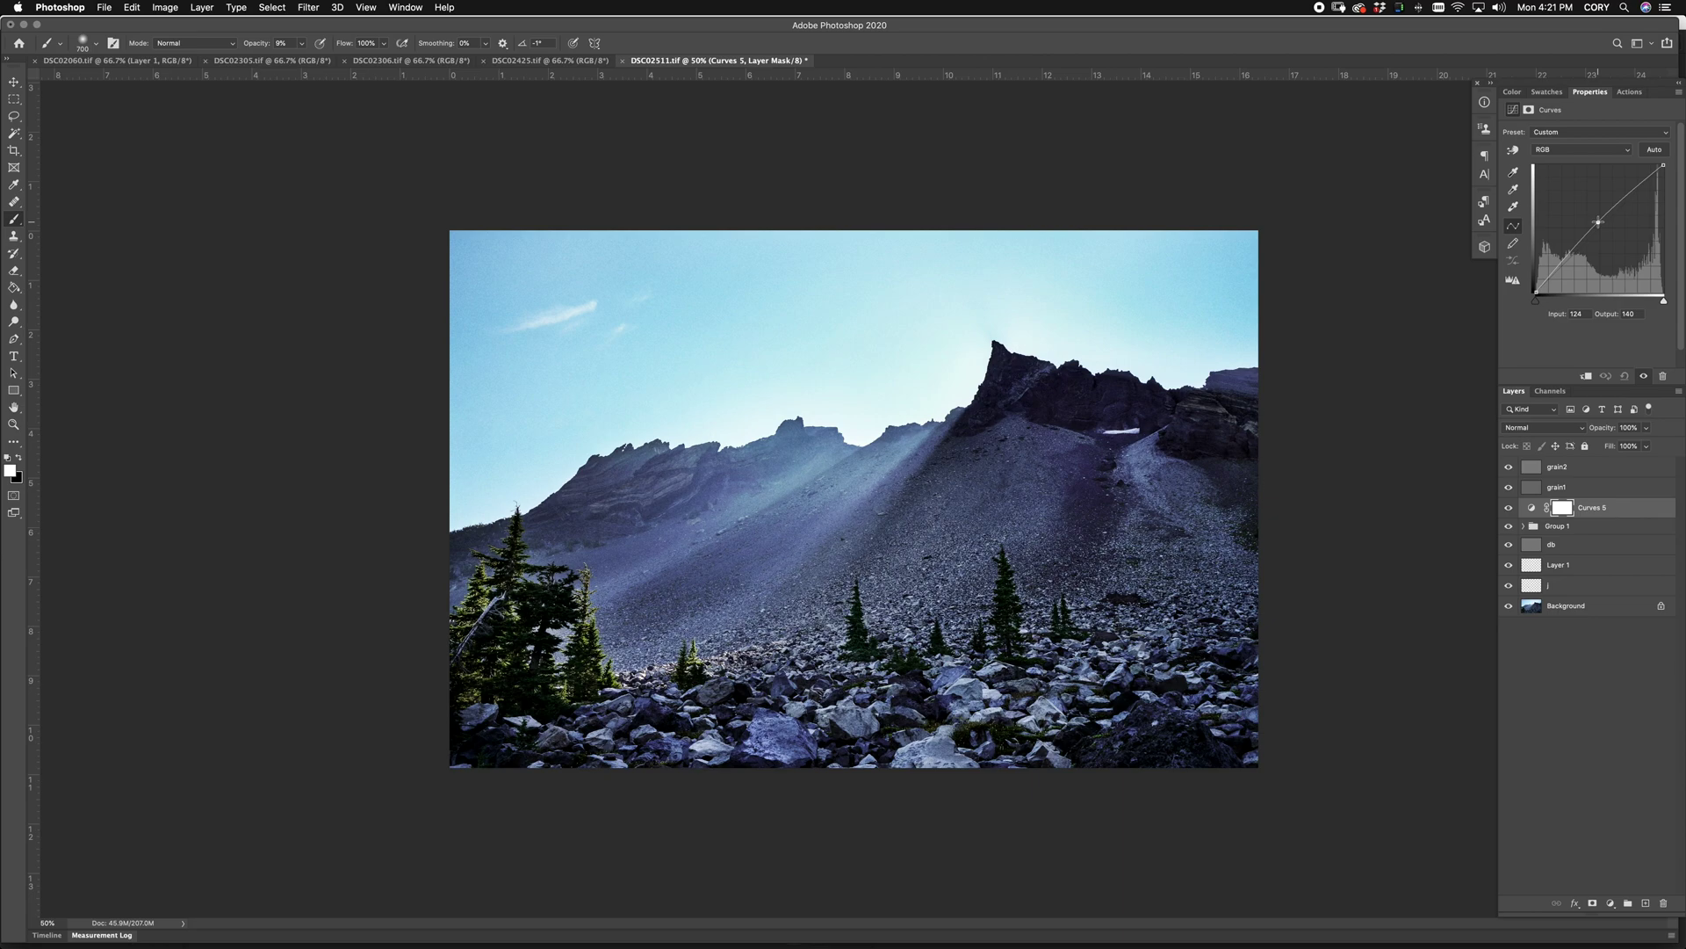
Step: Compare the edit with the Background layer alone, and save DSC02511.tif with no image compression and RLE layer compression
left_click(1509, 610, "alt")
left_click(1510, 610, "alt")
left_click(1510, 610, "alt")
left_click(1510, 610, "alt")
left_click(1510, 610, "alt")
left_click(1510, 610, "alt")
left_click(1509, 610, "alt")
left_click(1510, 609, "alt")
key("super+s")
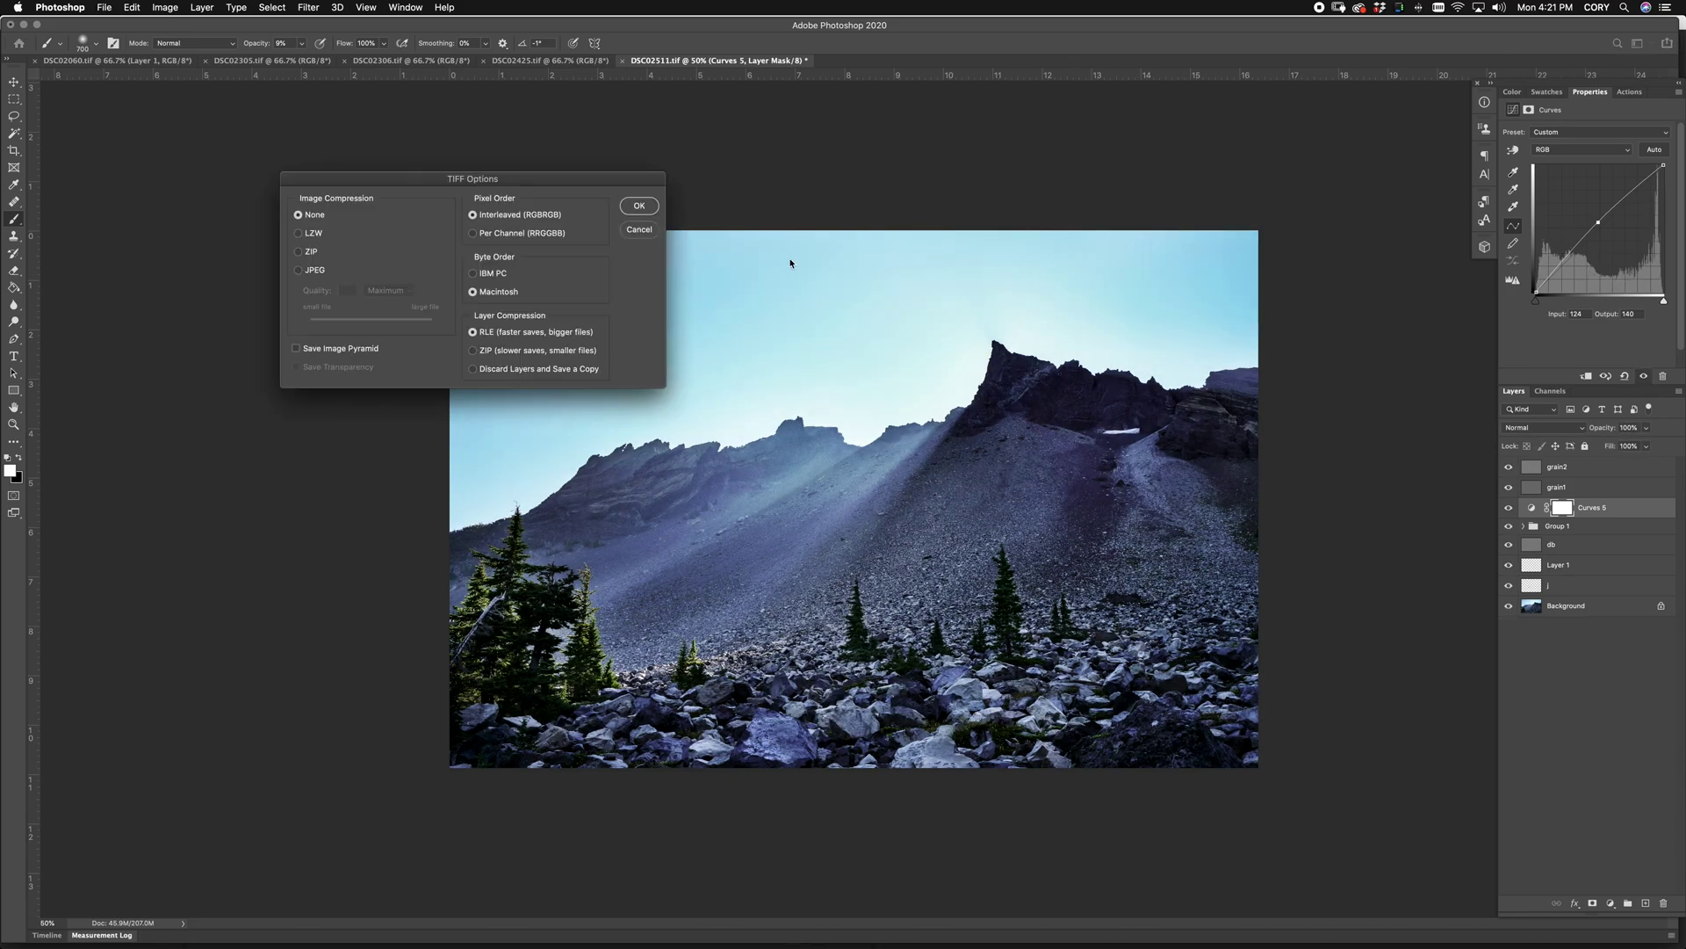
key("Return")
Step: Switch to the DSC02060.tif document and run the TREATMENT SETUP action on it
key("ctrl+Tab")
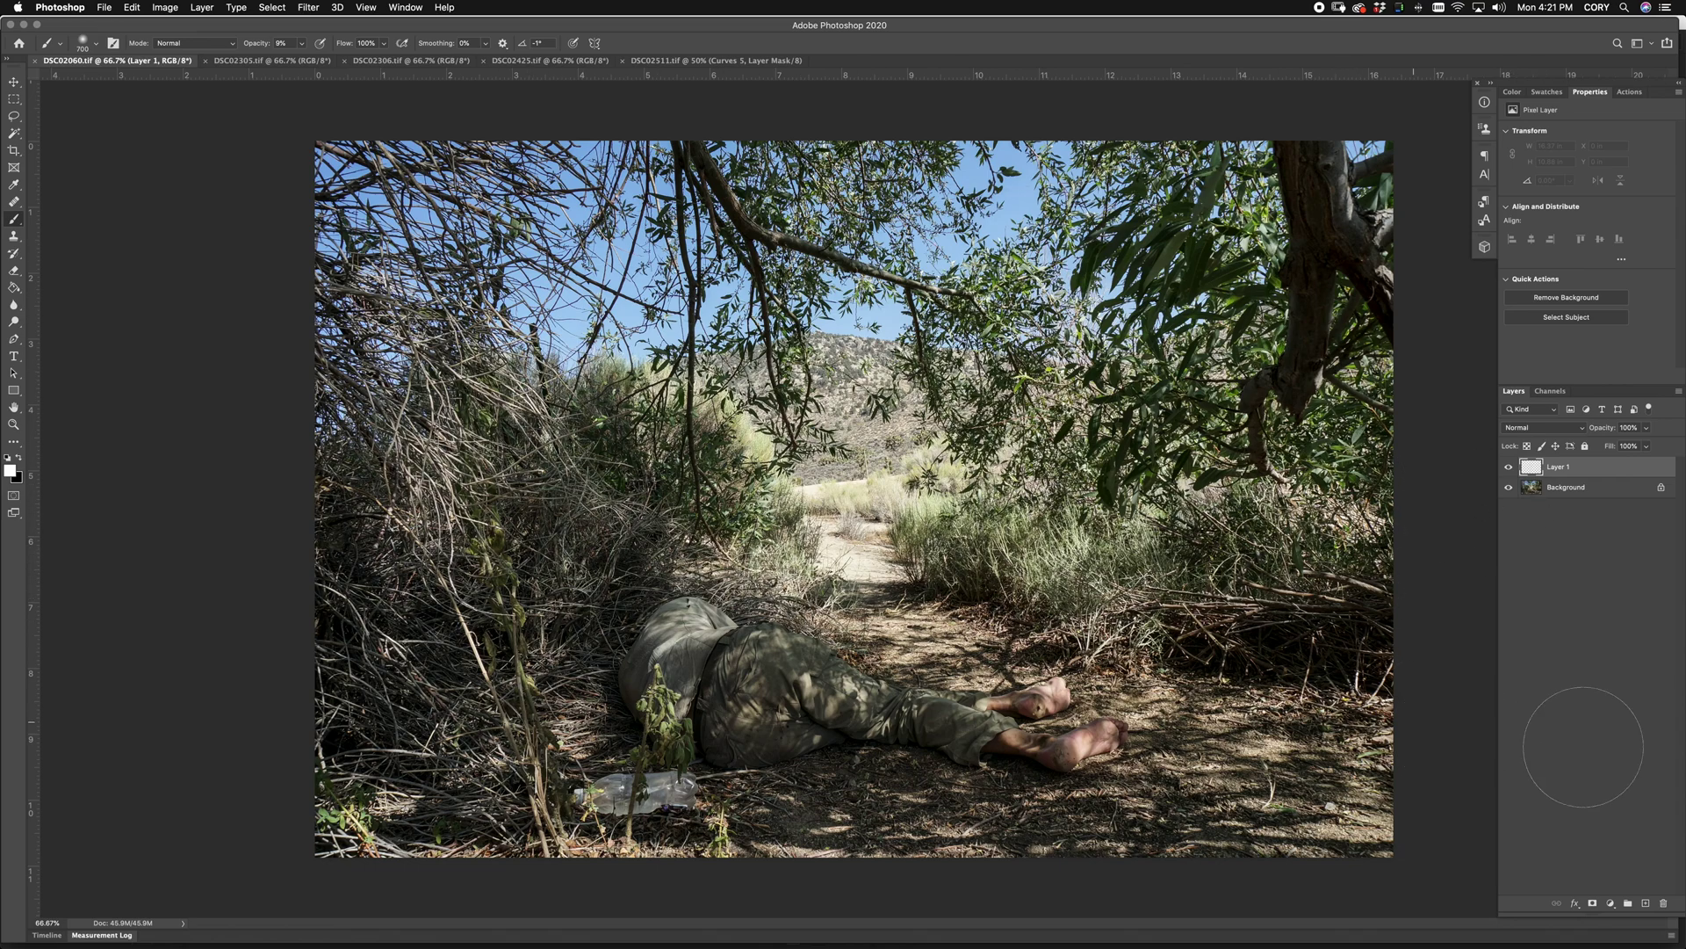
left_click(1630, 92)
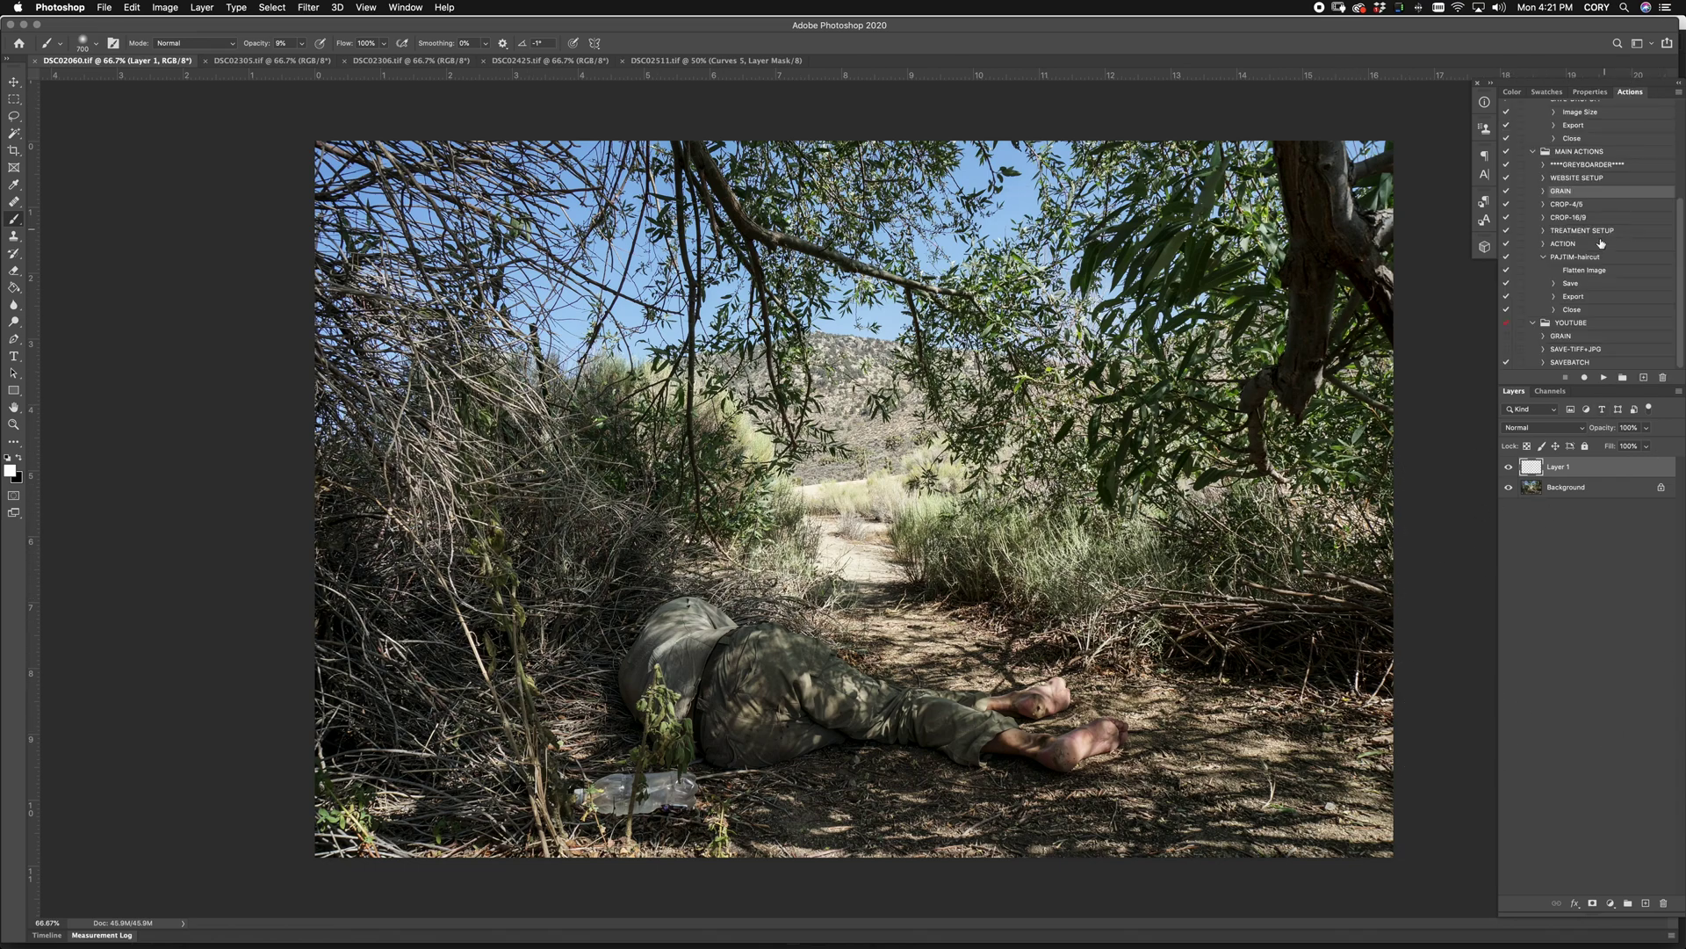
left_click(1581, 230)
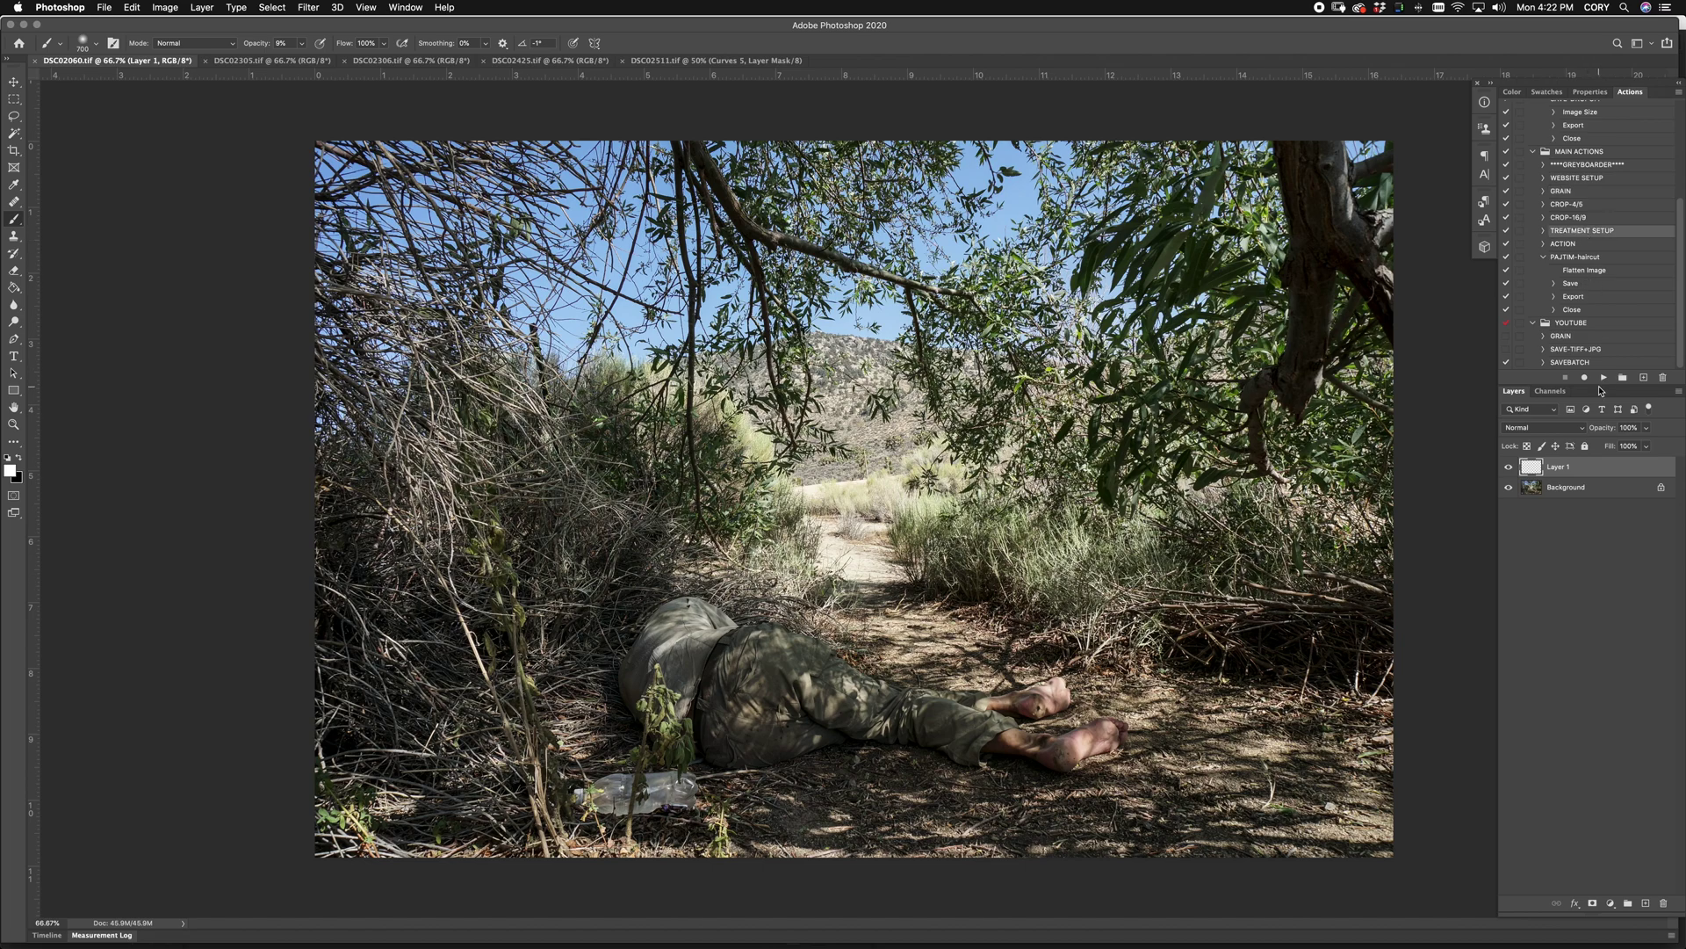
left_click(1605, 379)
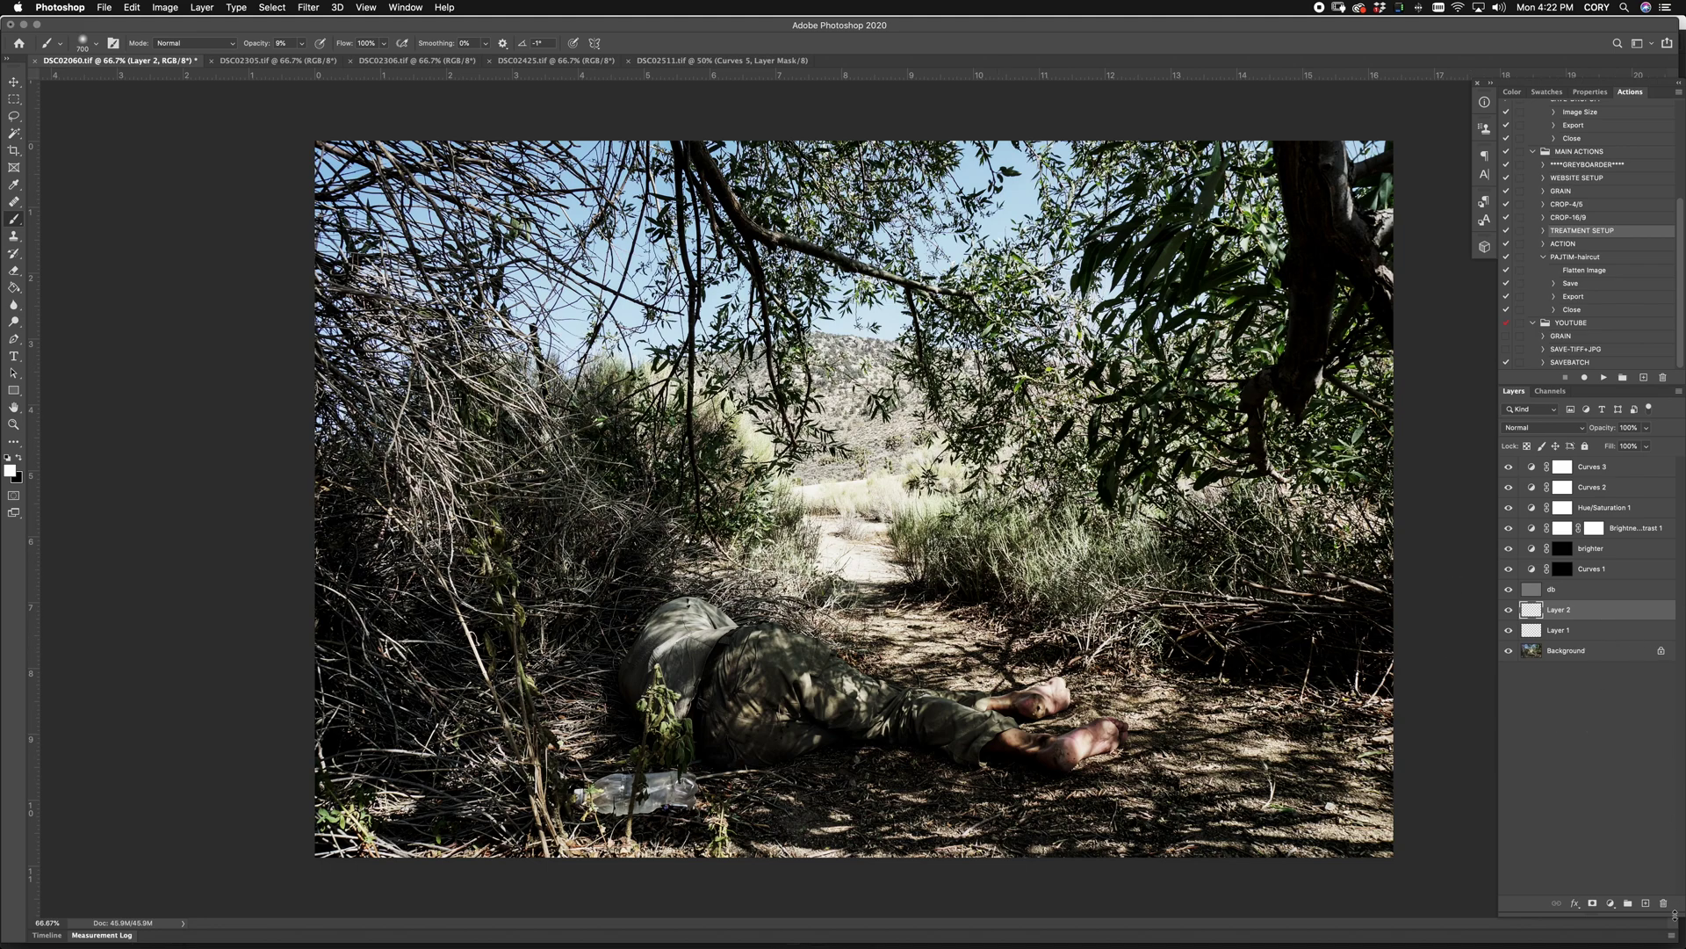
left_click(1611, 903)
left_click(1621, 805)
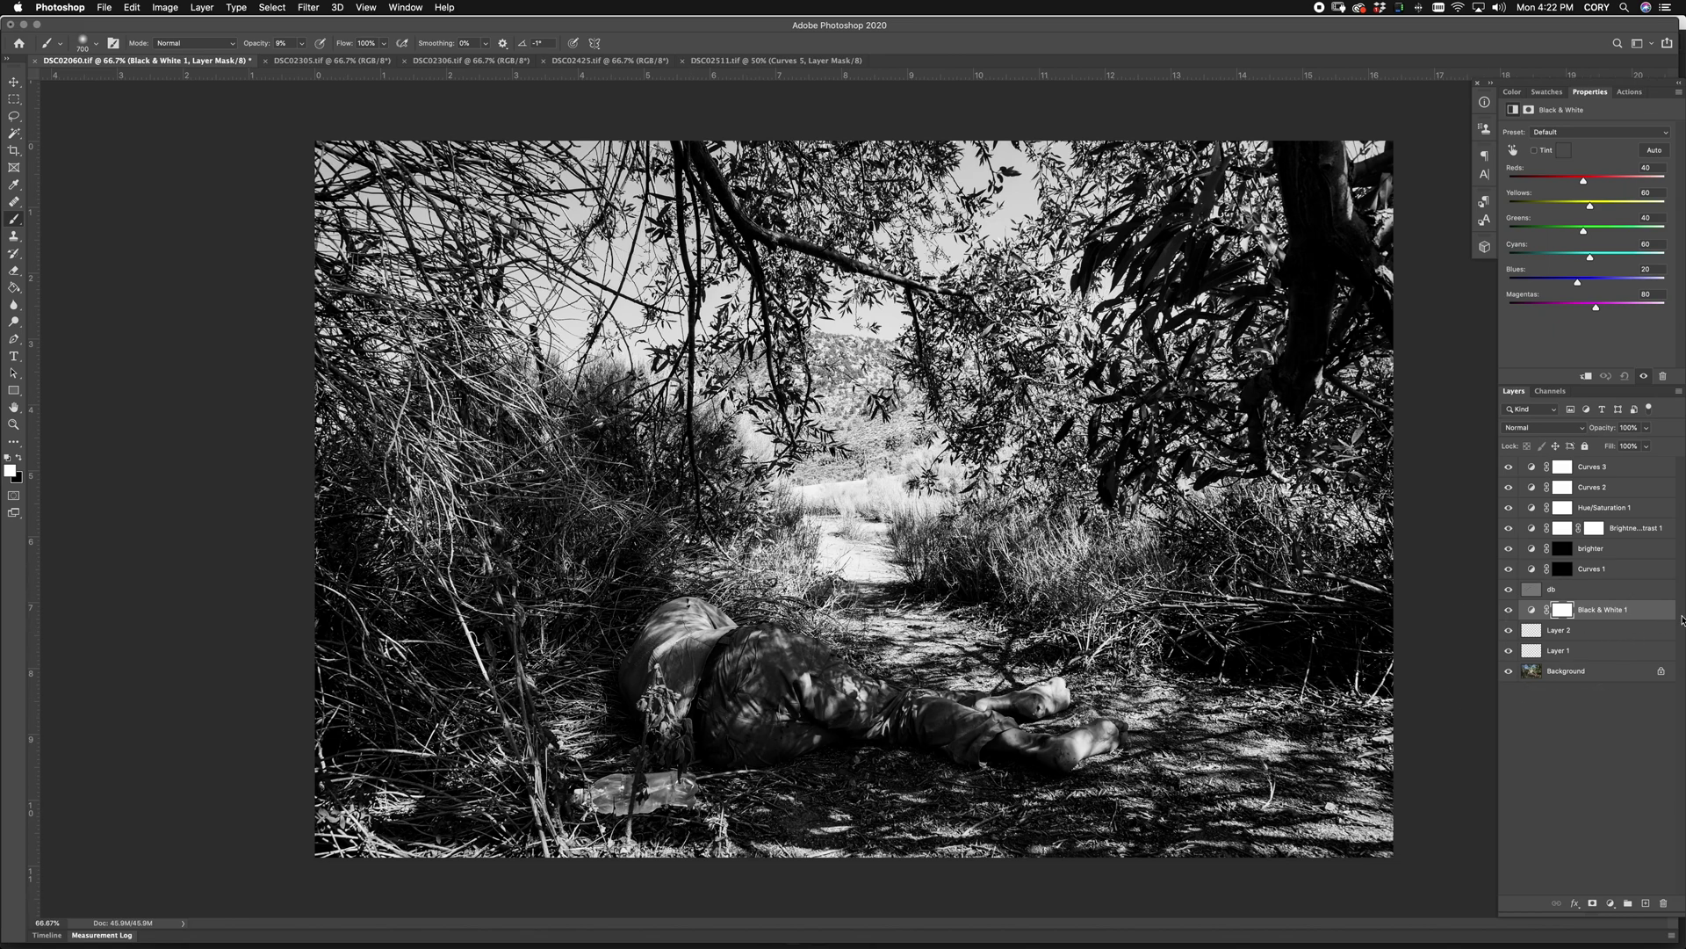
key("super+z")
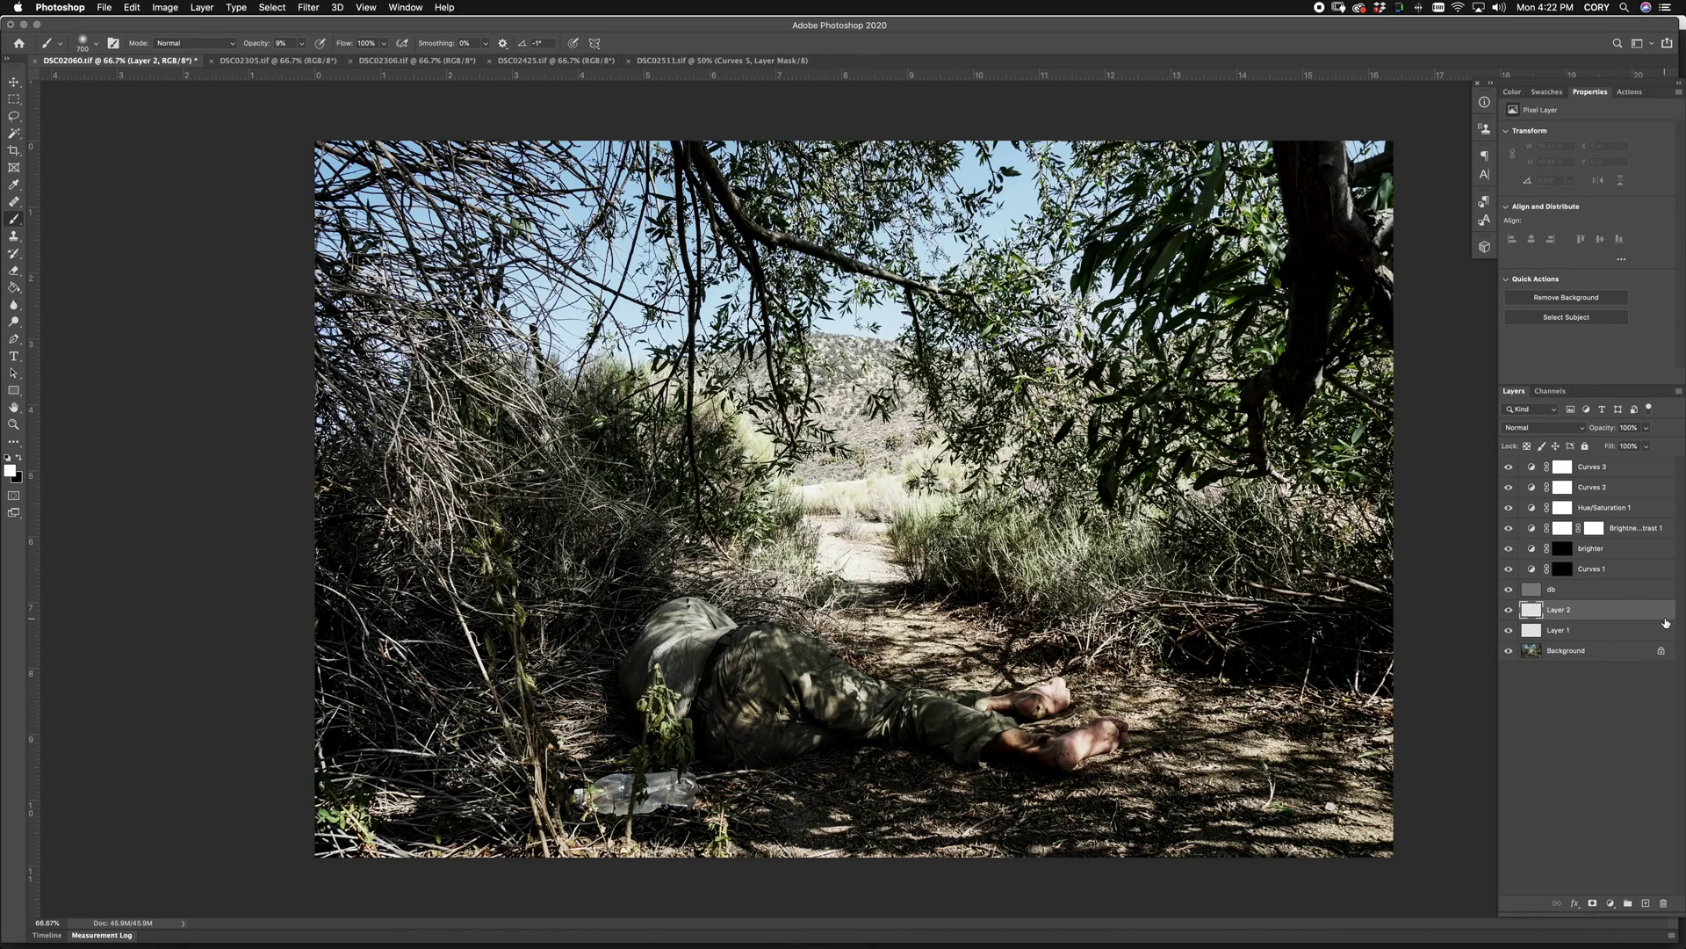
Step: Add a second Brightness/Contrast layer above Brightness/Contrast 1 and raise its contrast to the maximum
left_click(1635, 530)
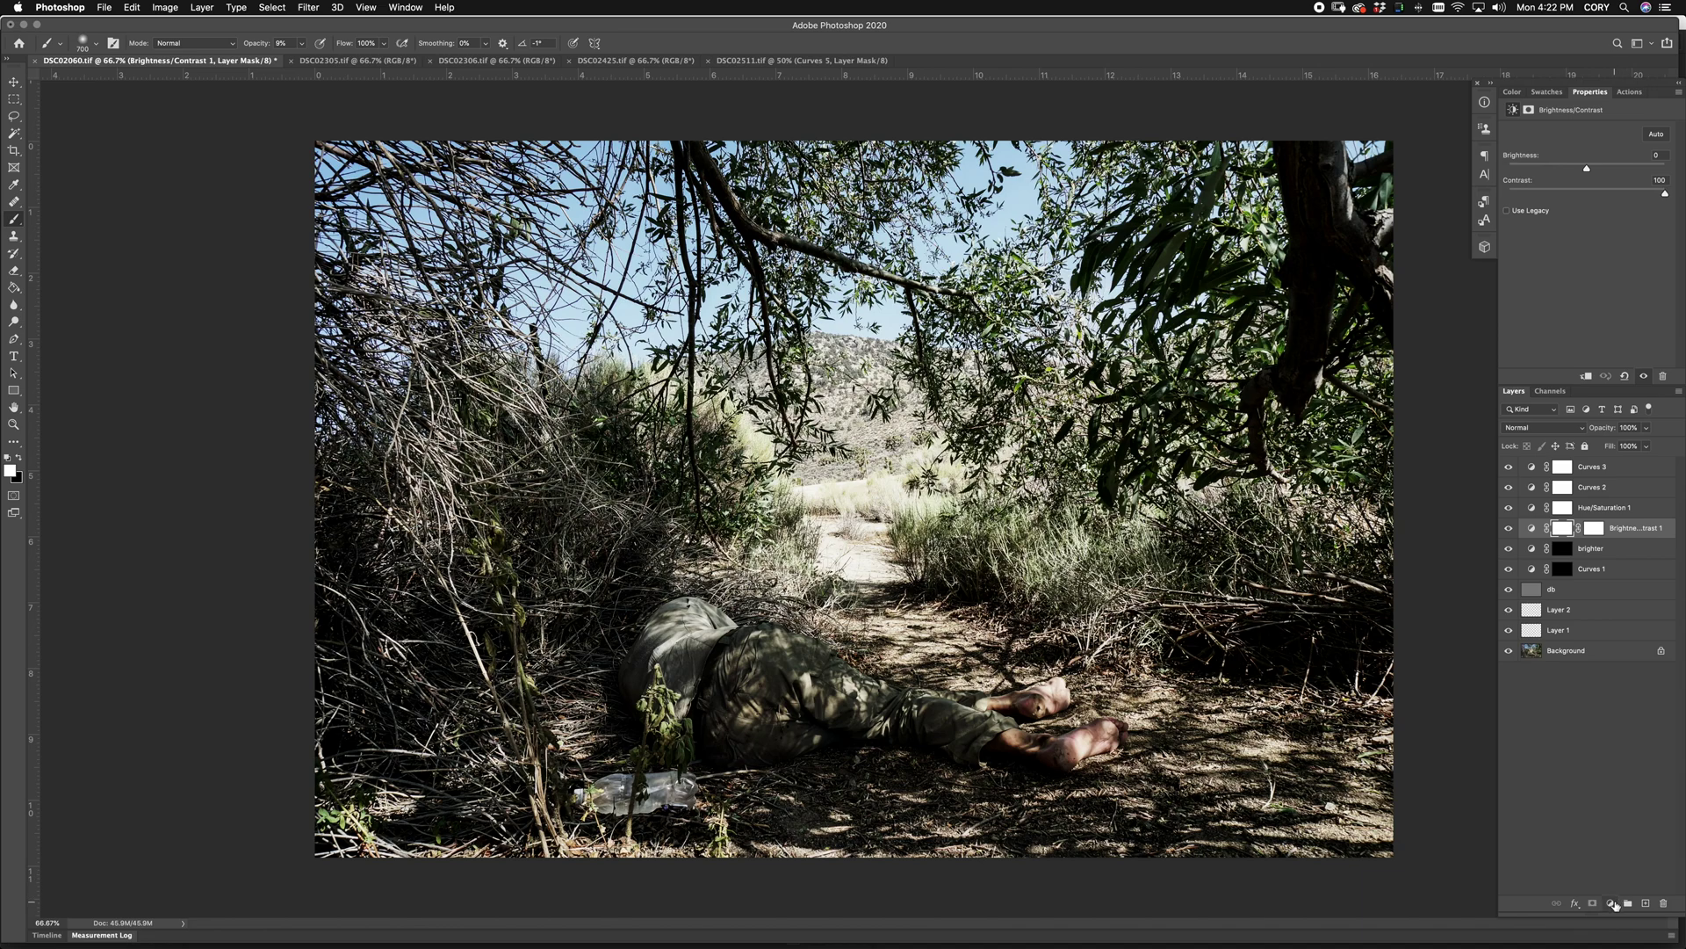
left_click(1614, 905)
left_click(1607, 724)
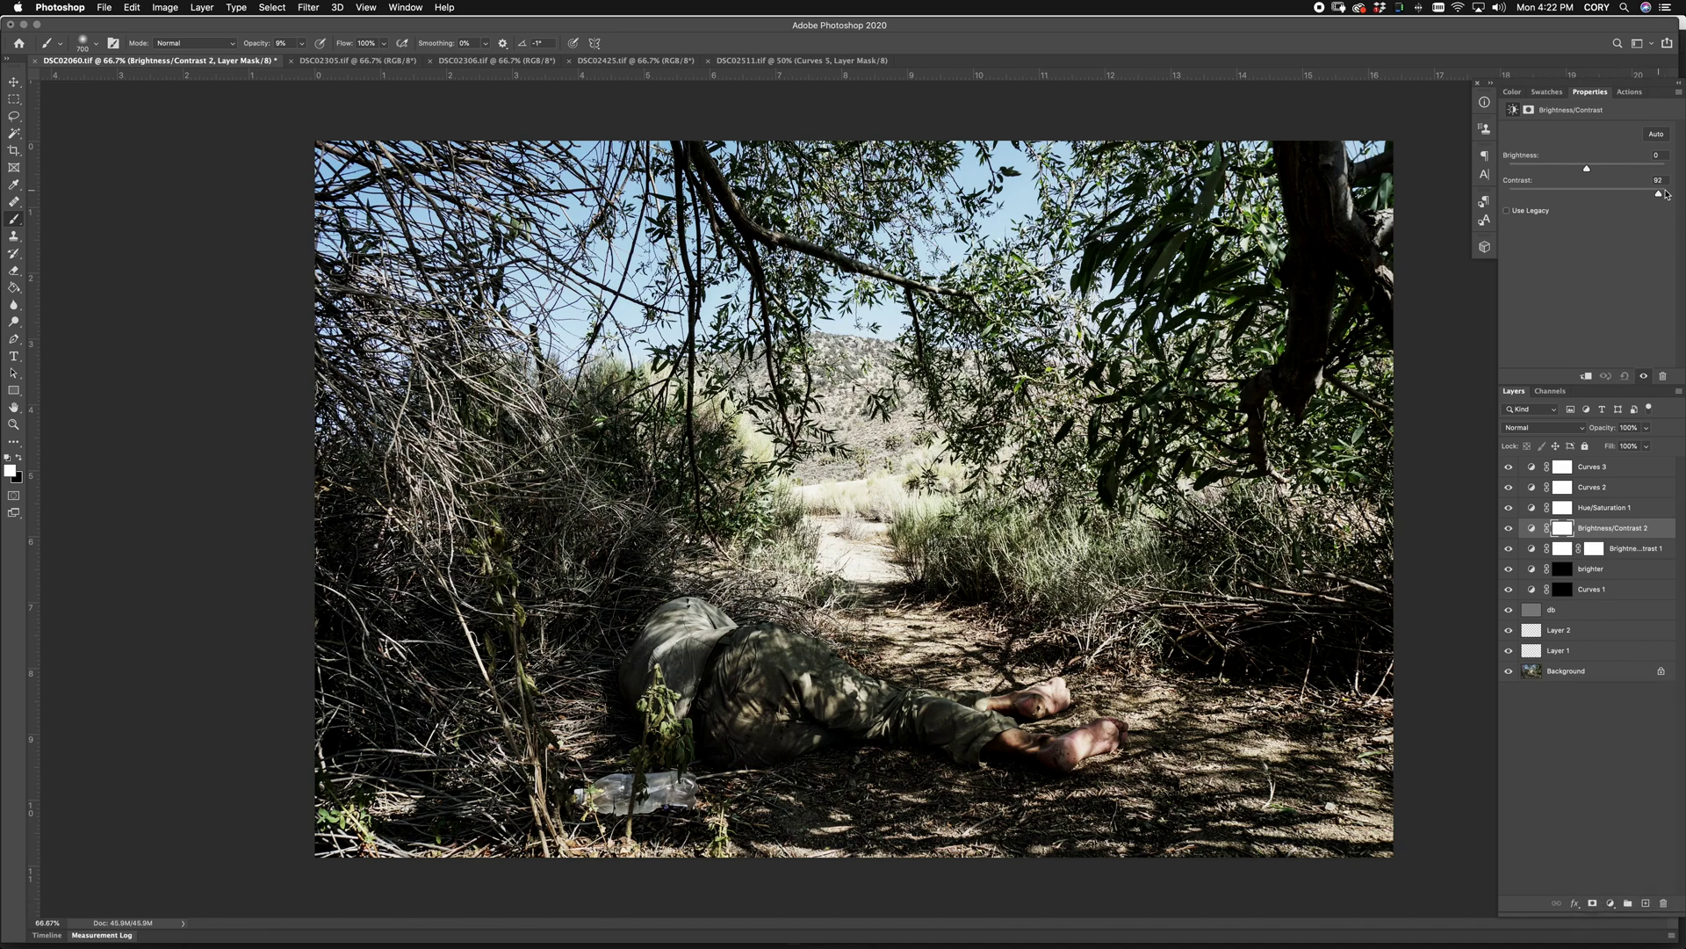
left_click_drag(1666, 194, 1671, 194)
Step: Paint white on the Curves 1 mask with an enlarged brush to darken the distant hillside and bushes around the path
left_click(1564, 592)
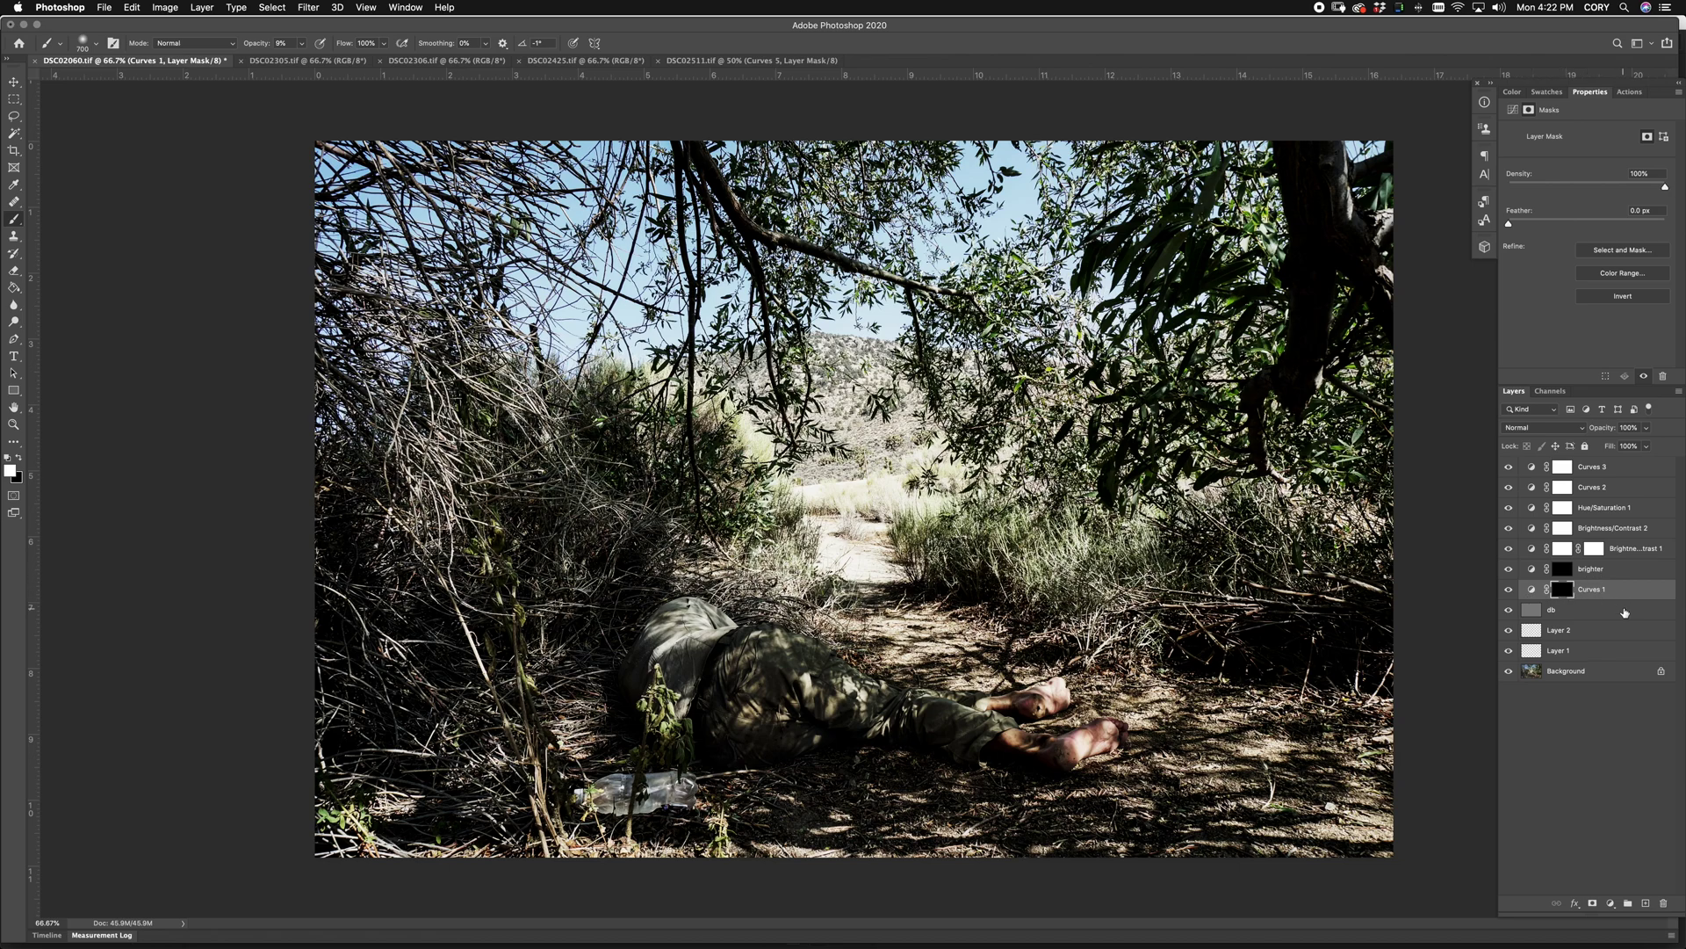
key("bracketright")
key("bracketright")
key("bracketright")
key("bracketright")
left_click_drag(815, 305, 850, 498)
left_click_drag(870, 420, 878, 352)
Step: Enlarge the brush to 1300 px and darken the left branches and the sky on the Curves 1 mask
key("bracketright")
key("bracketright")
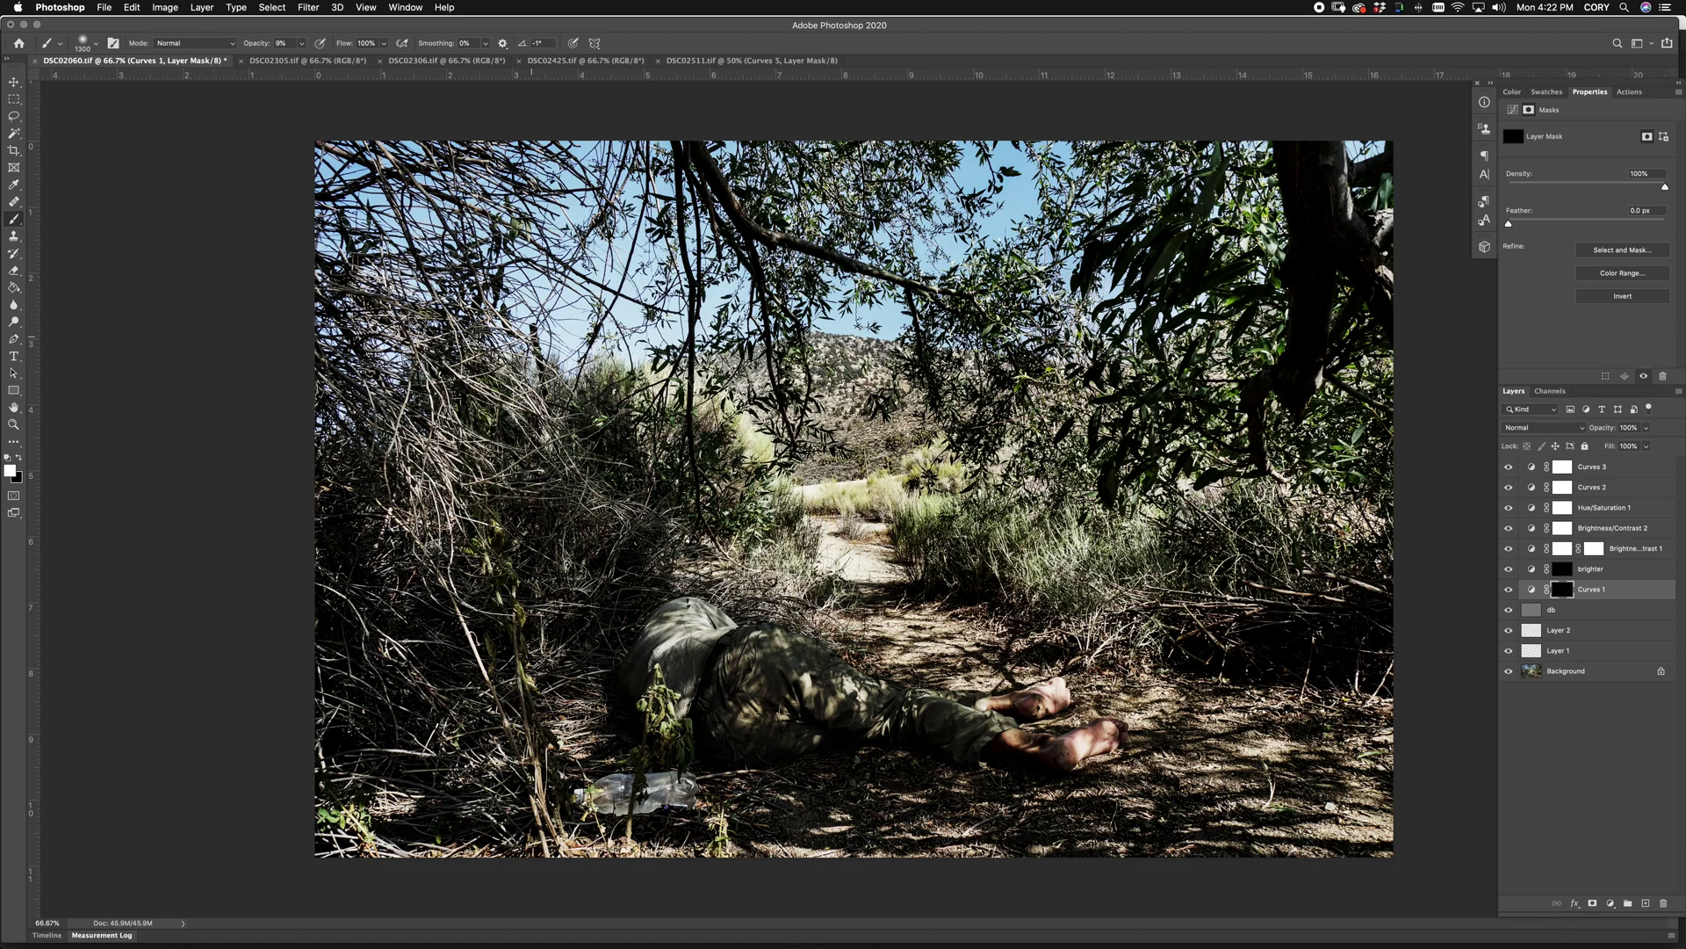
left_click_drag(615, 369, 443, 391)
left_click_drag(444, 268, 900, 314)
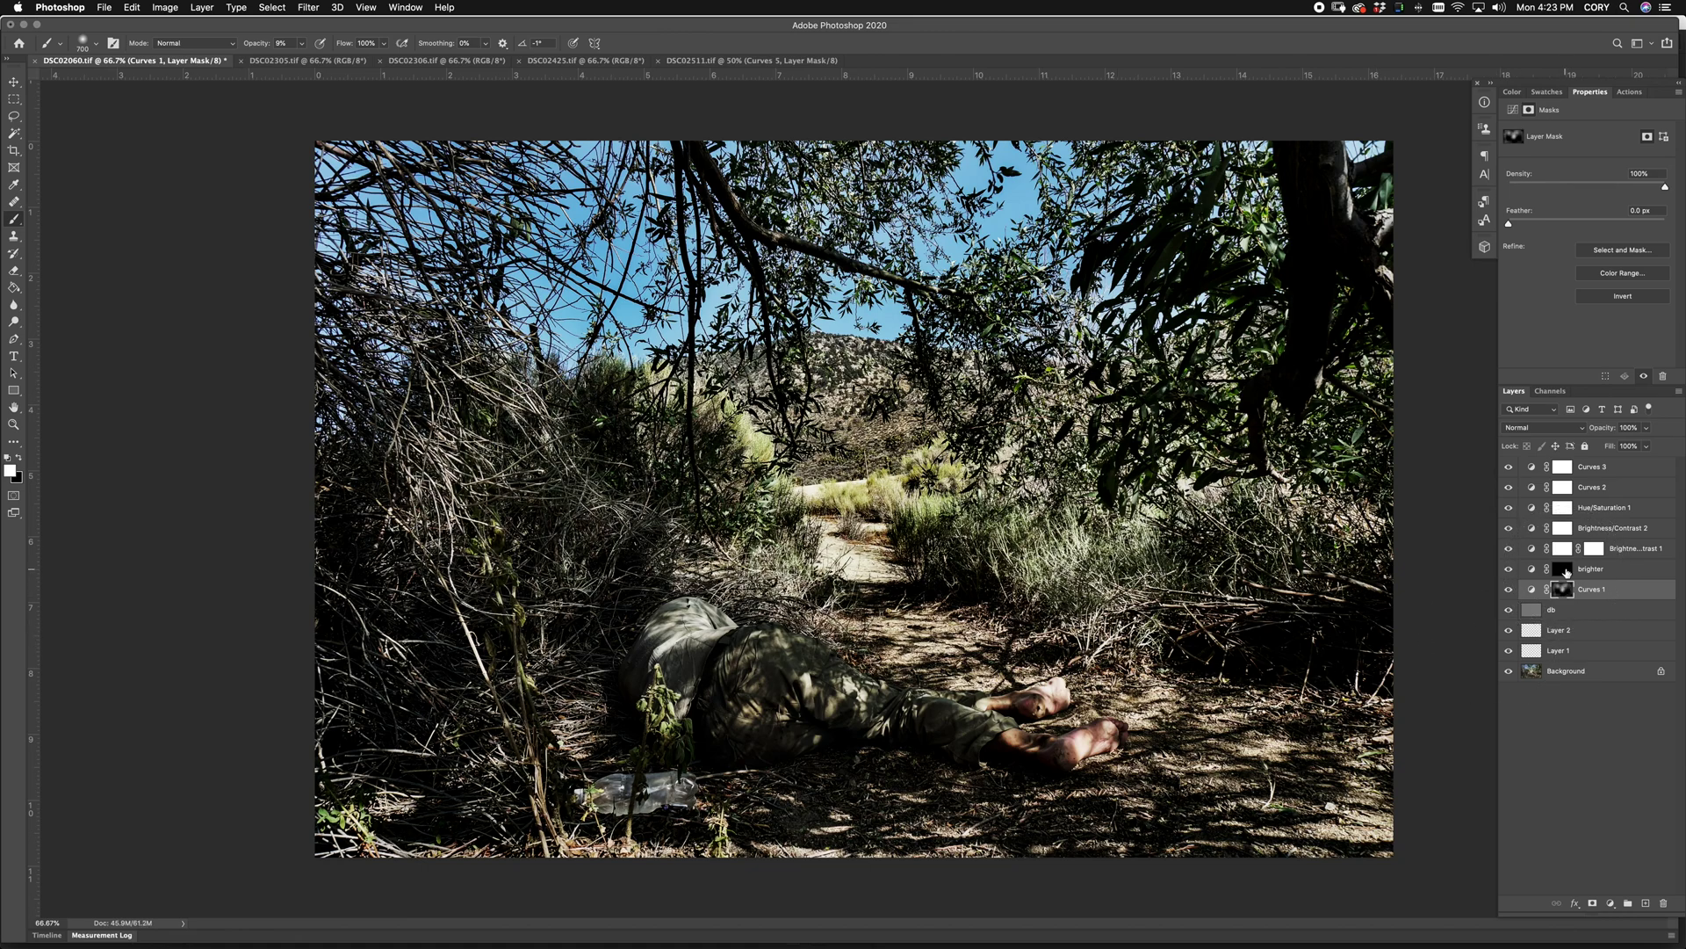
Step: Paint white on the brighter mask with a 400 px brush to lighten the lying figure's trousers
left_click(1563, 570)
key("bracketright")
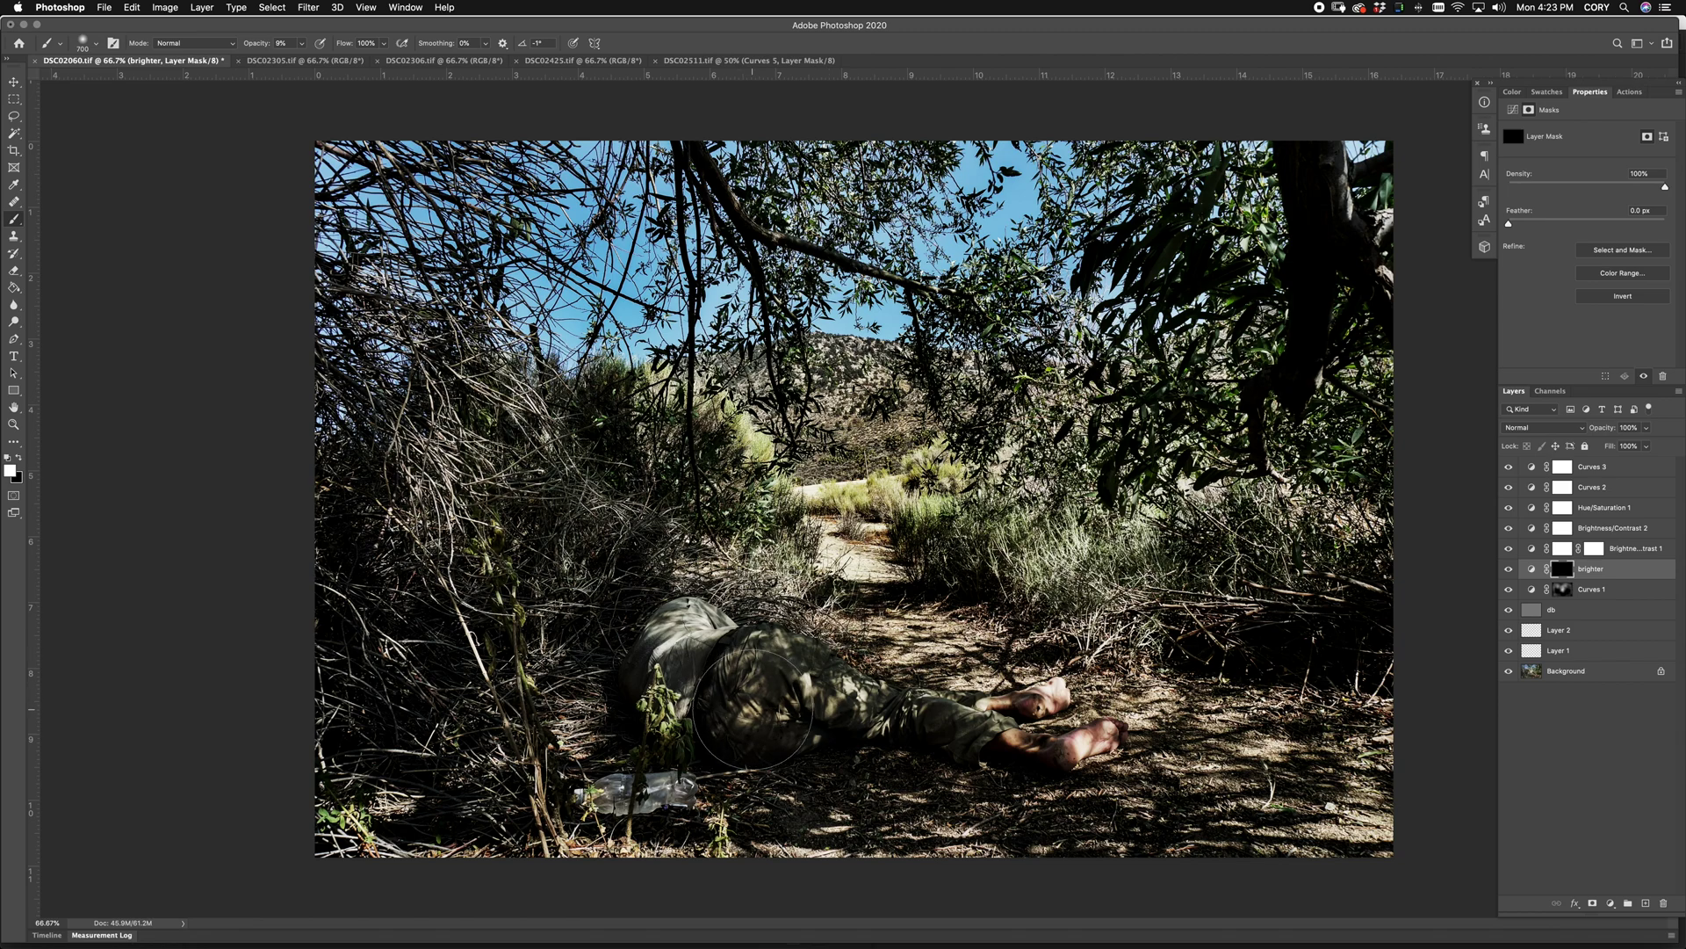
key("bracketleft")
key("bracketleft")
key("bracketleft")
key("bracketleft")
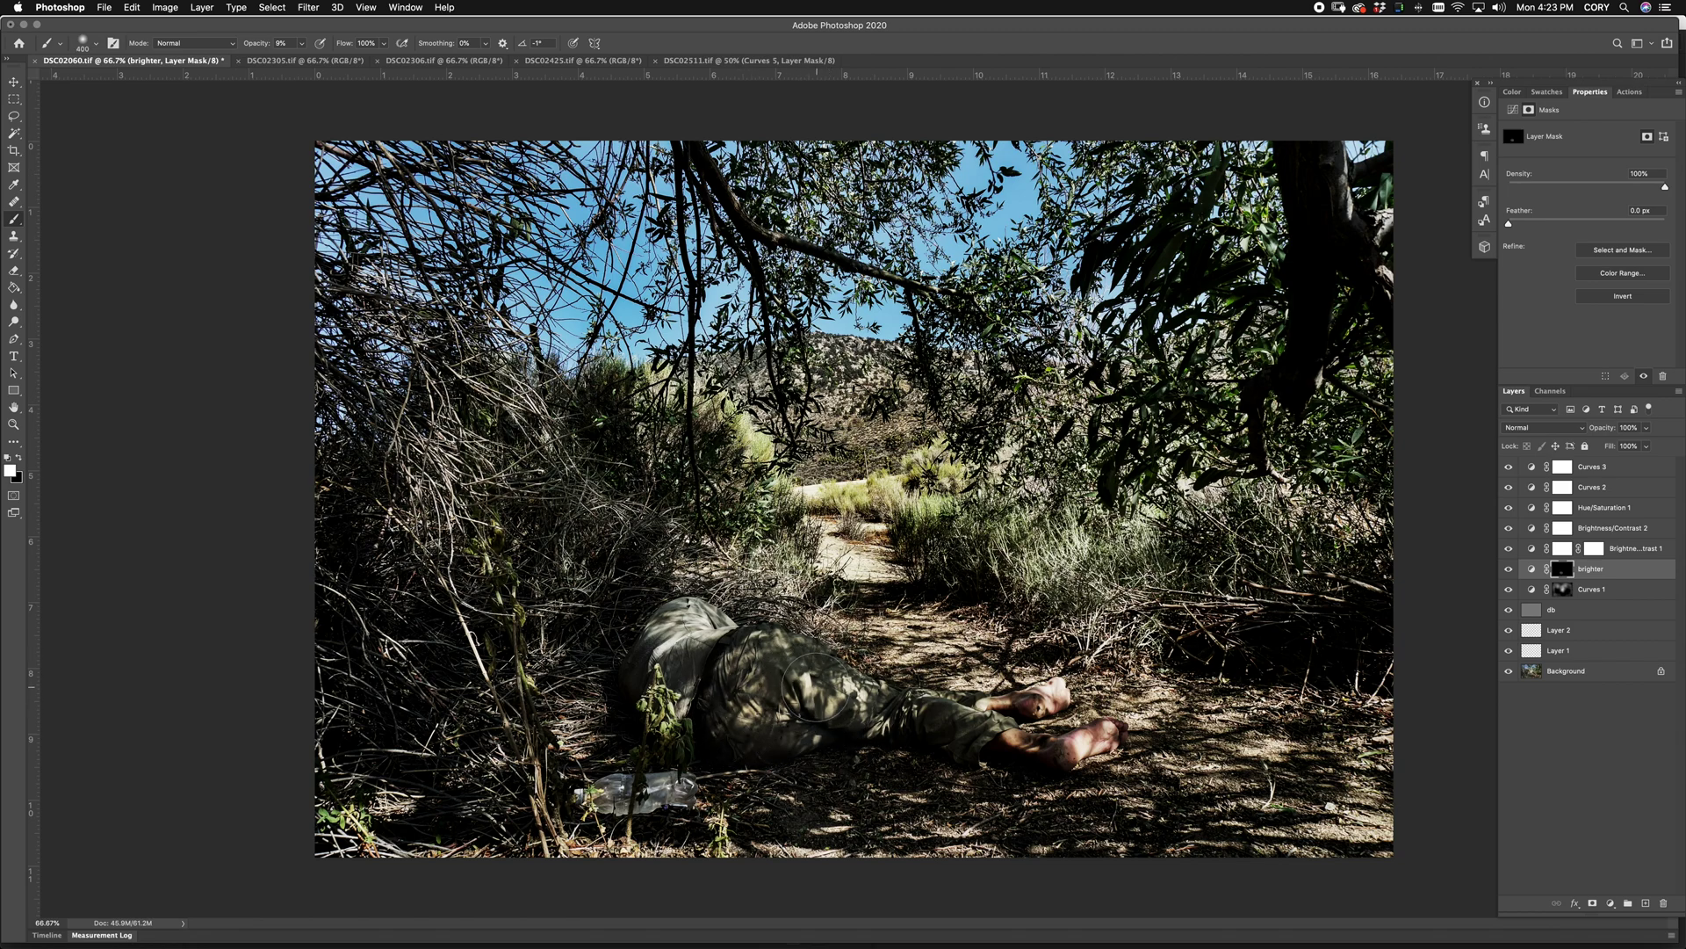
Step: Vary the brush size and lighten the figure's feet and shirt on the brighter mask
key("bracketright")
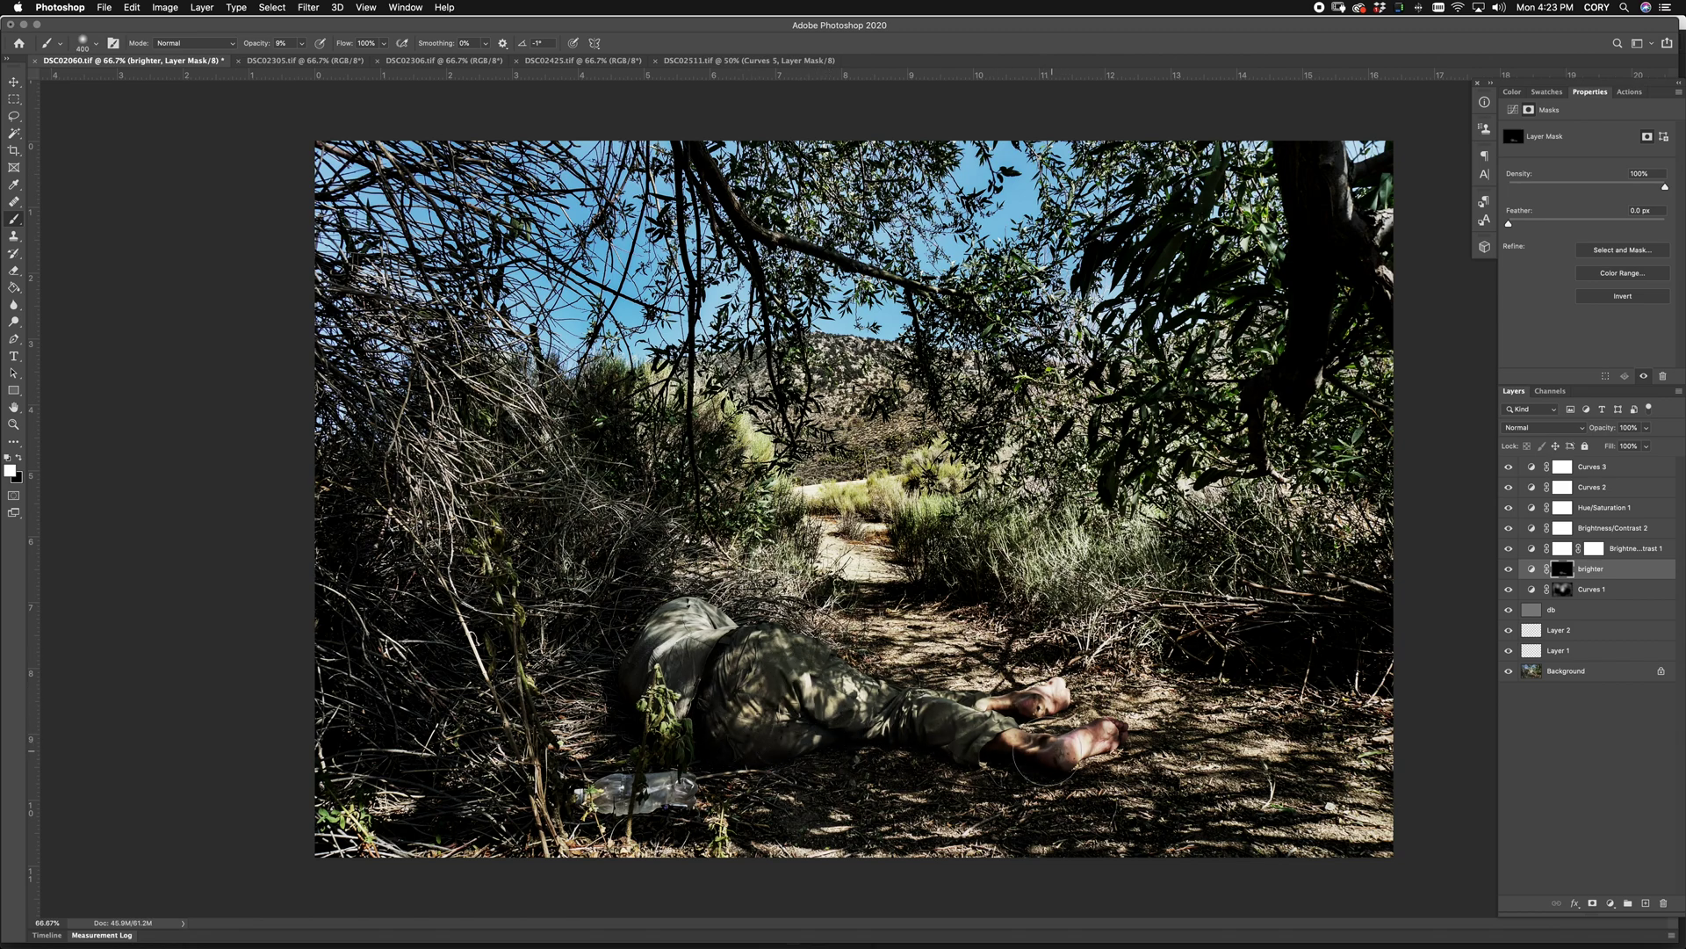
key("bracketleft")
key("bracketleft")
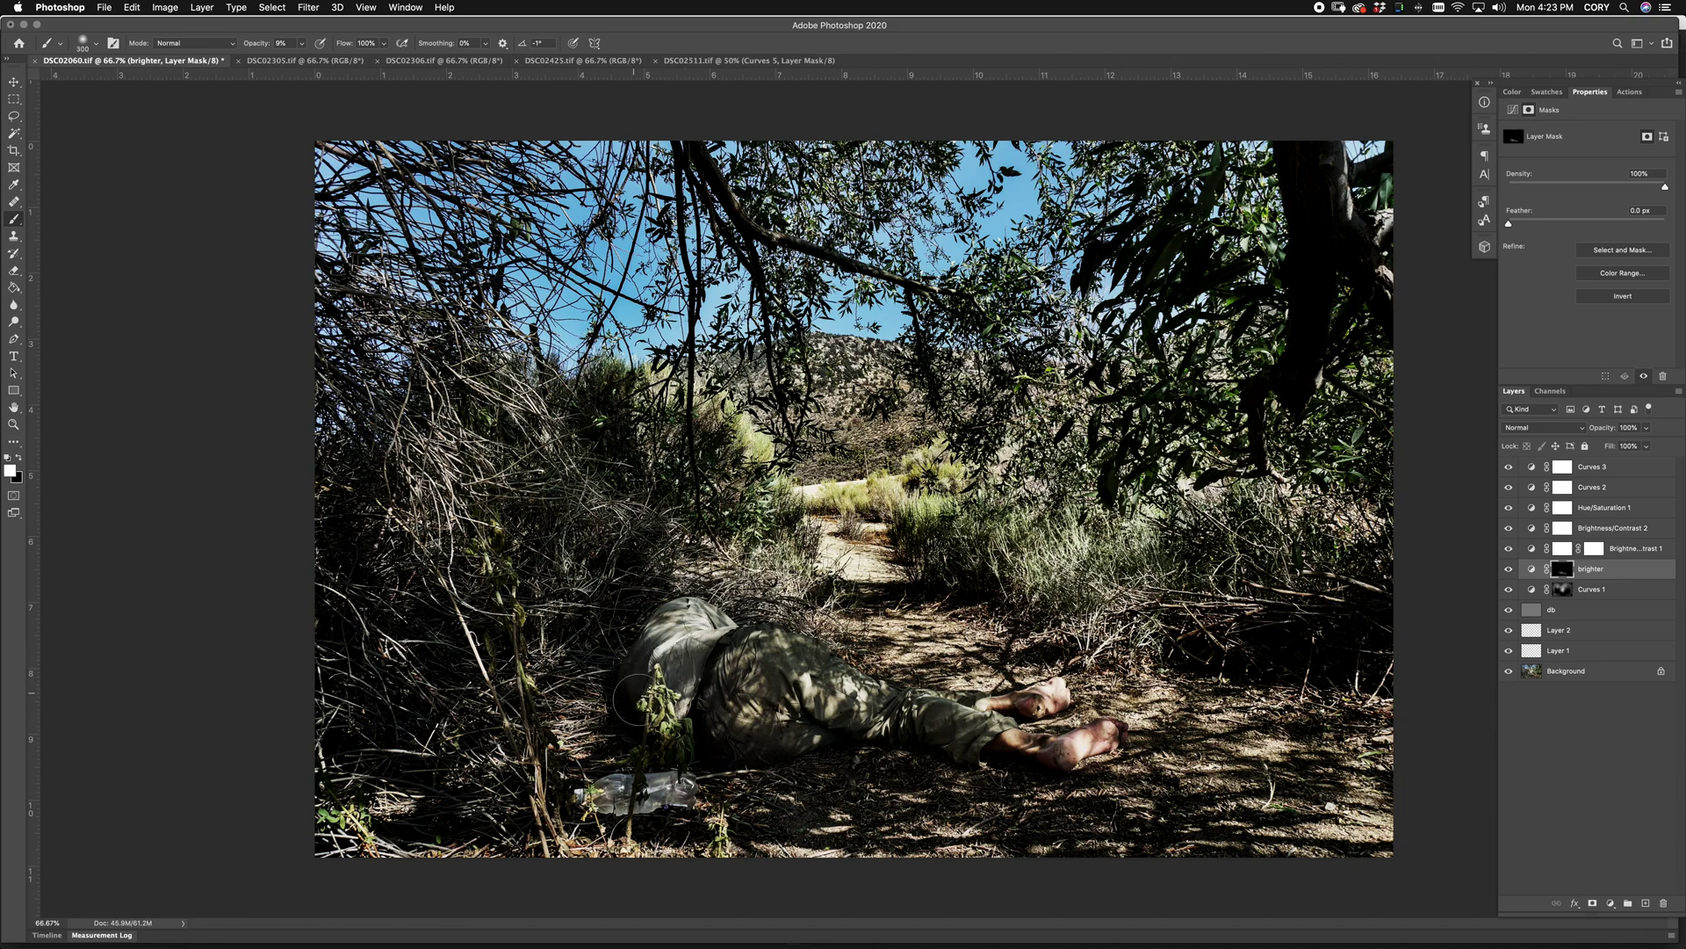
key("bracketright")
key("bracketright")
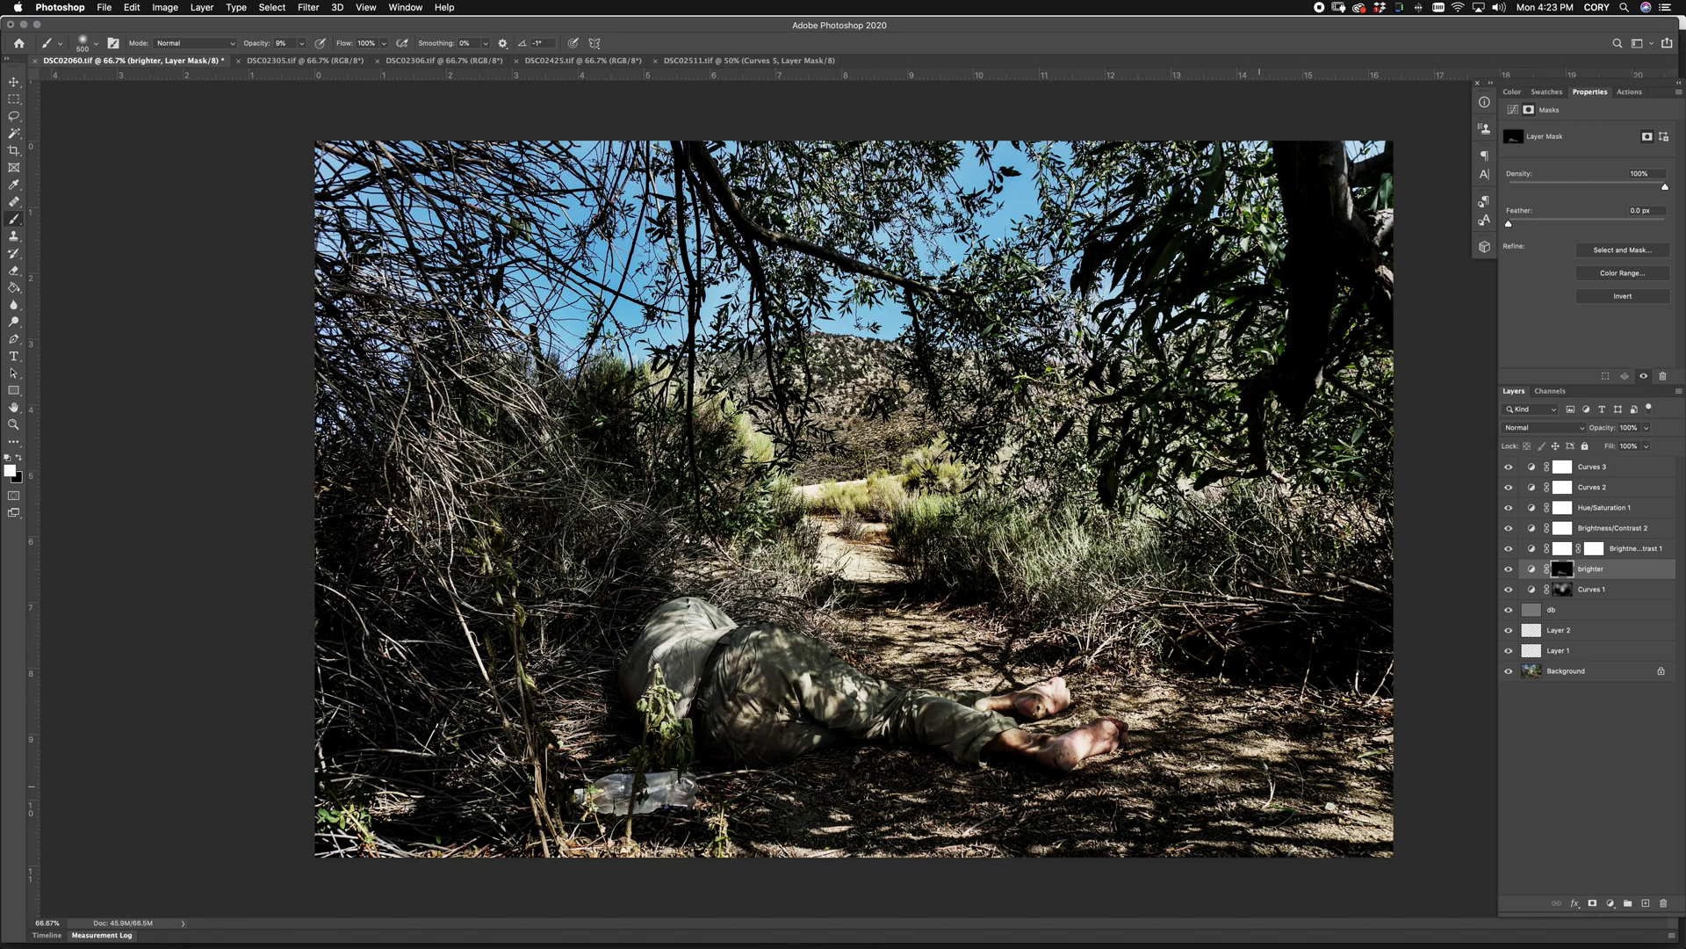
key("bracketleft")
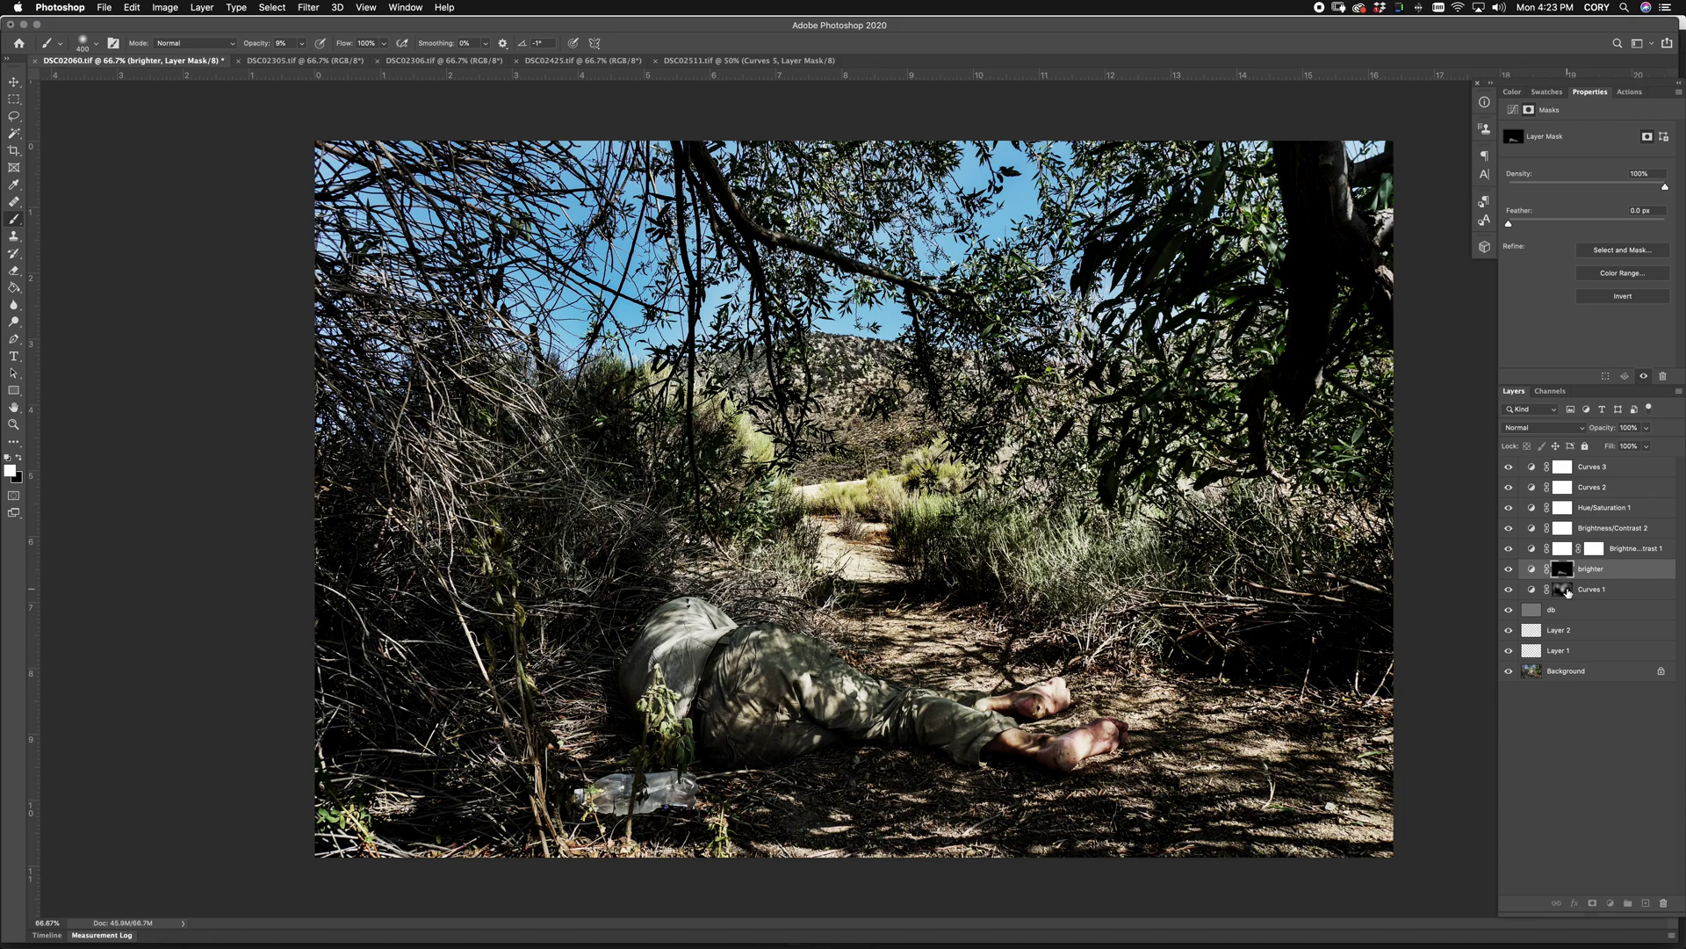
Step: Select the Curves 1 mask and change the brush size to 175 px
left_click(1566, 590)
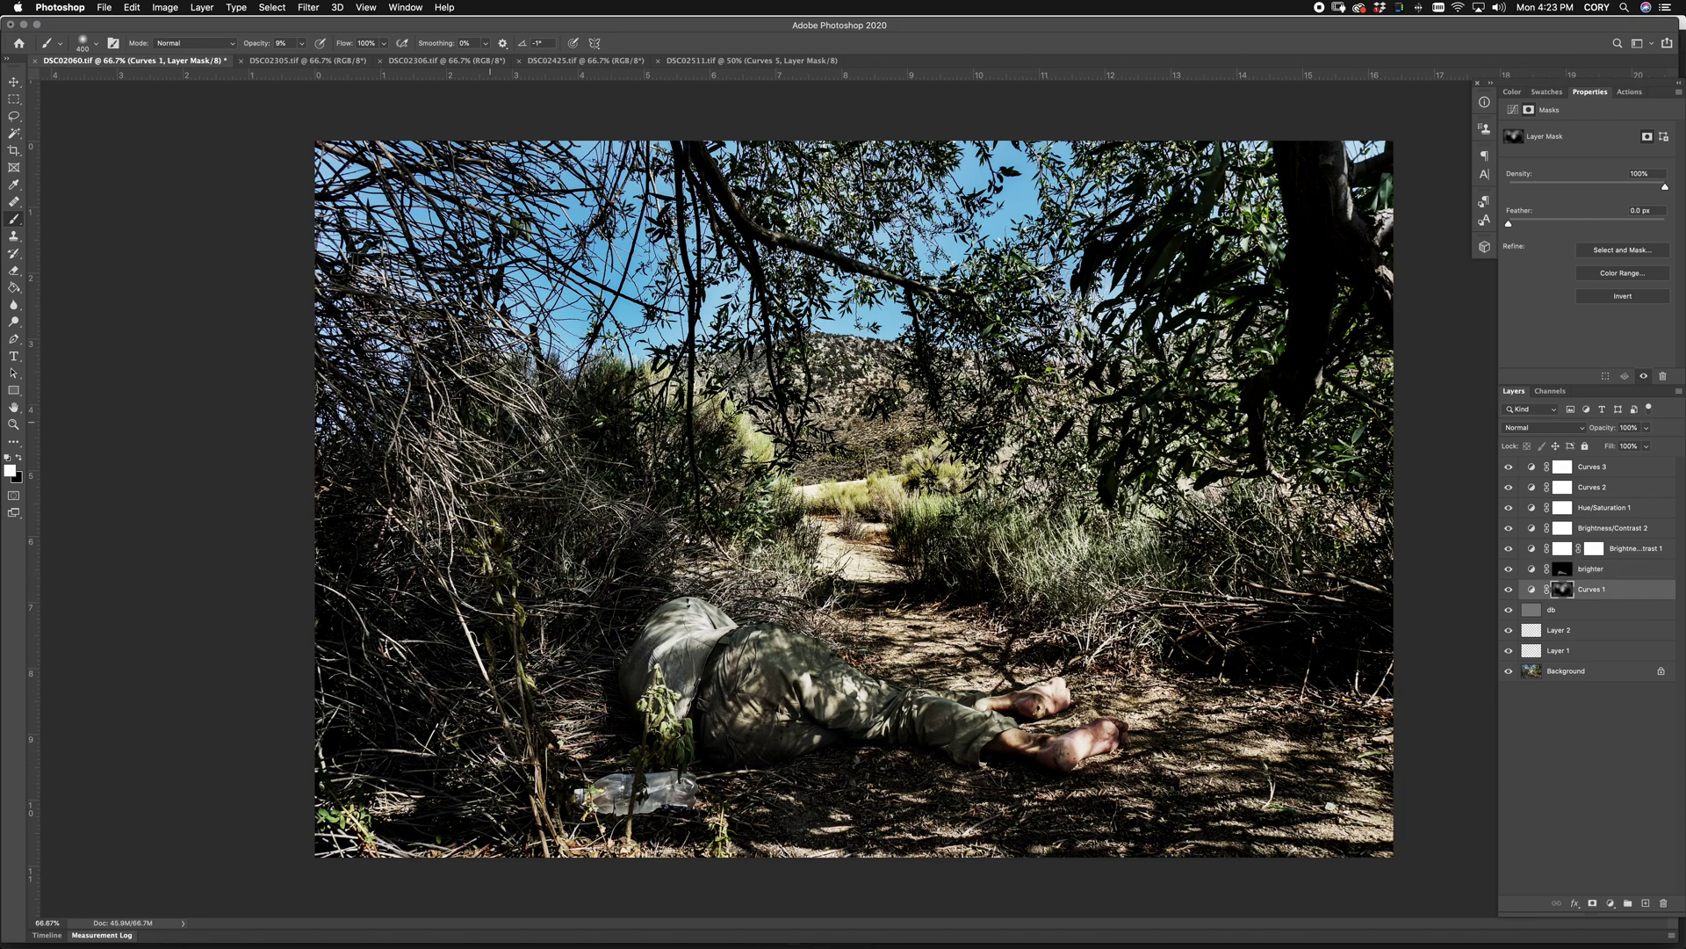
key("bracketright")
key("bracketright")
key("bracketright")
key("bracketright")
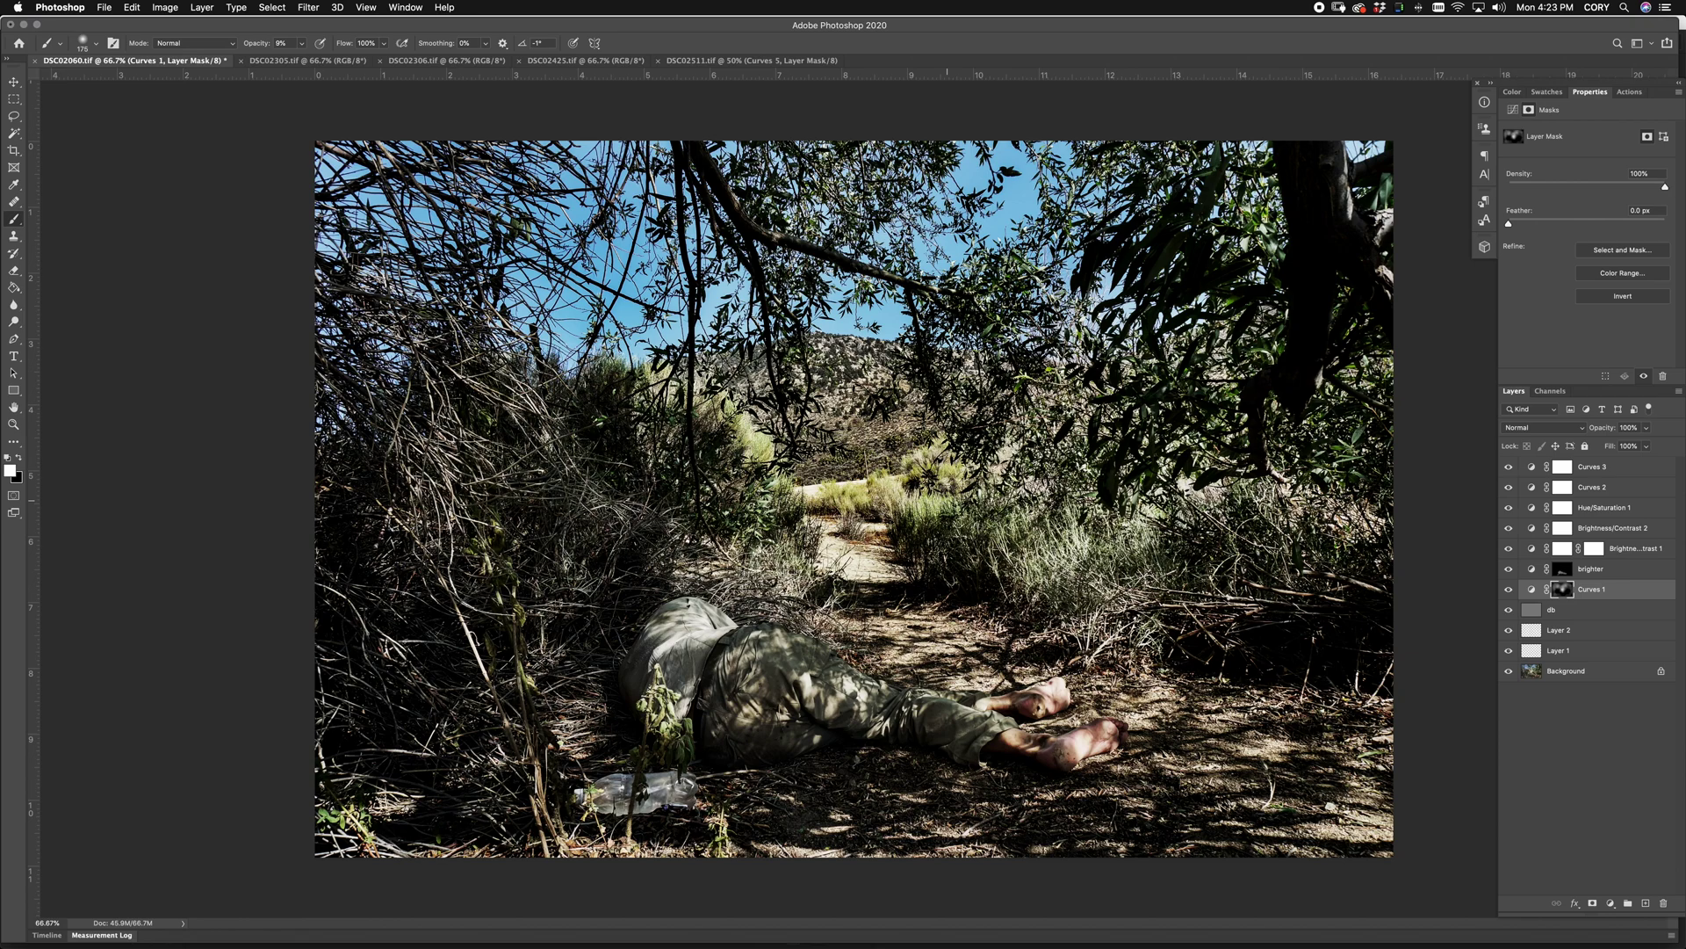
Step: Add a Color Balance layer above Hue/Saturation 1 with midtones at Cyan–Red -4 and Yellow–Blue +9, and compare the image with and without it
left_click(1612, 530)
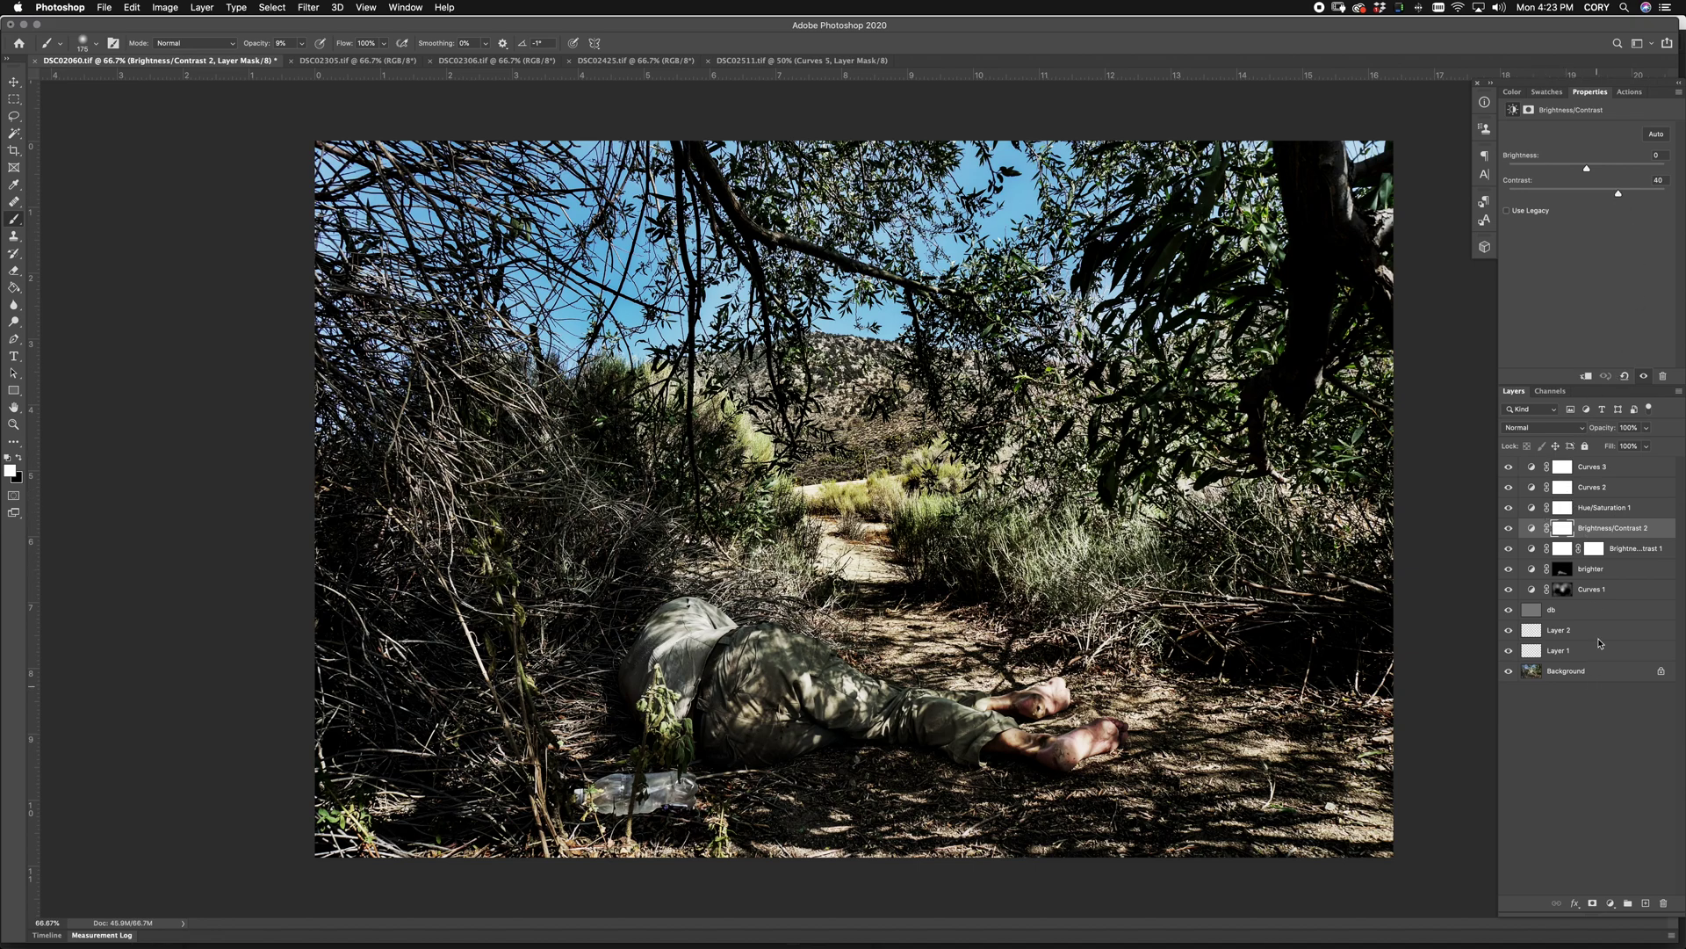
left_click(1599, 510)
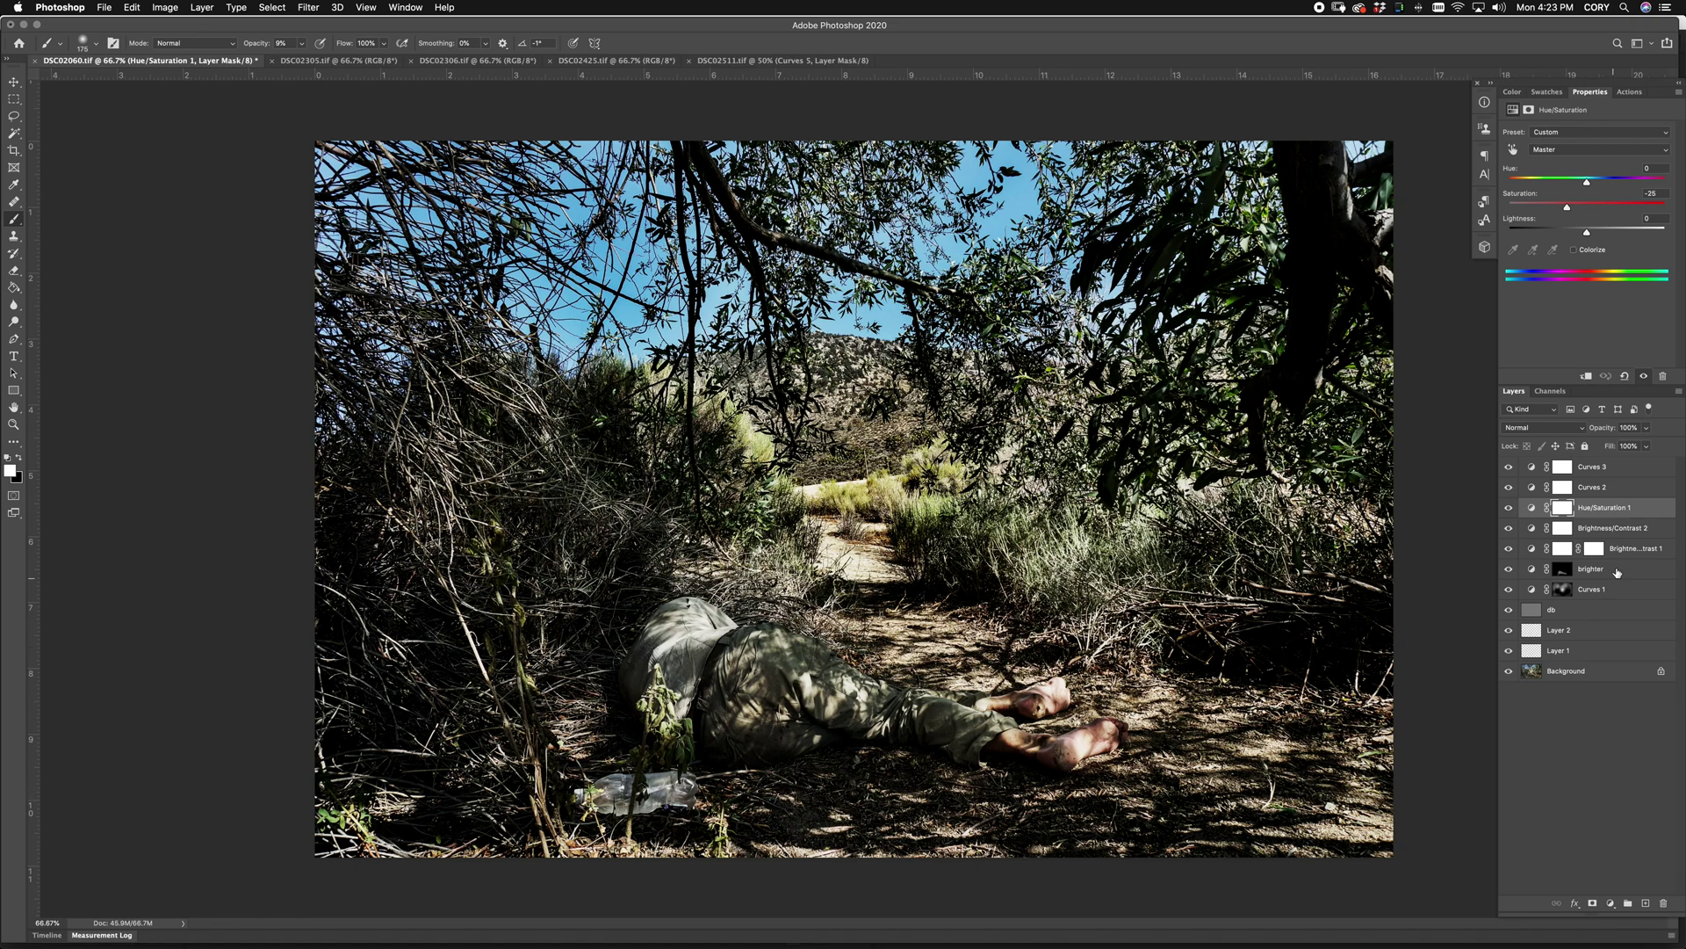
left_click(1611, 904)
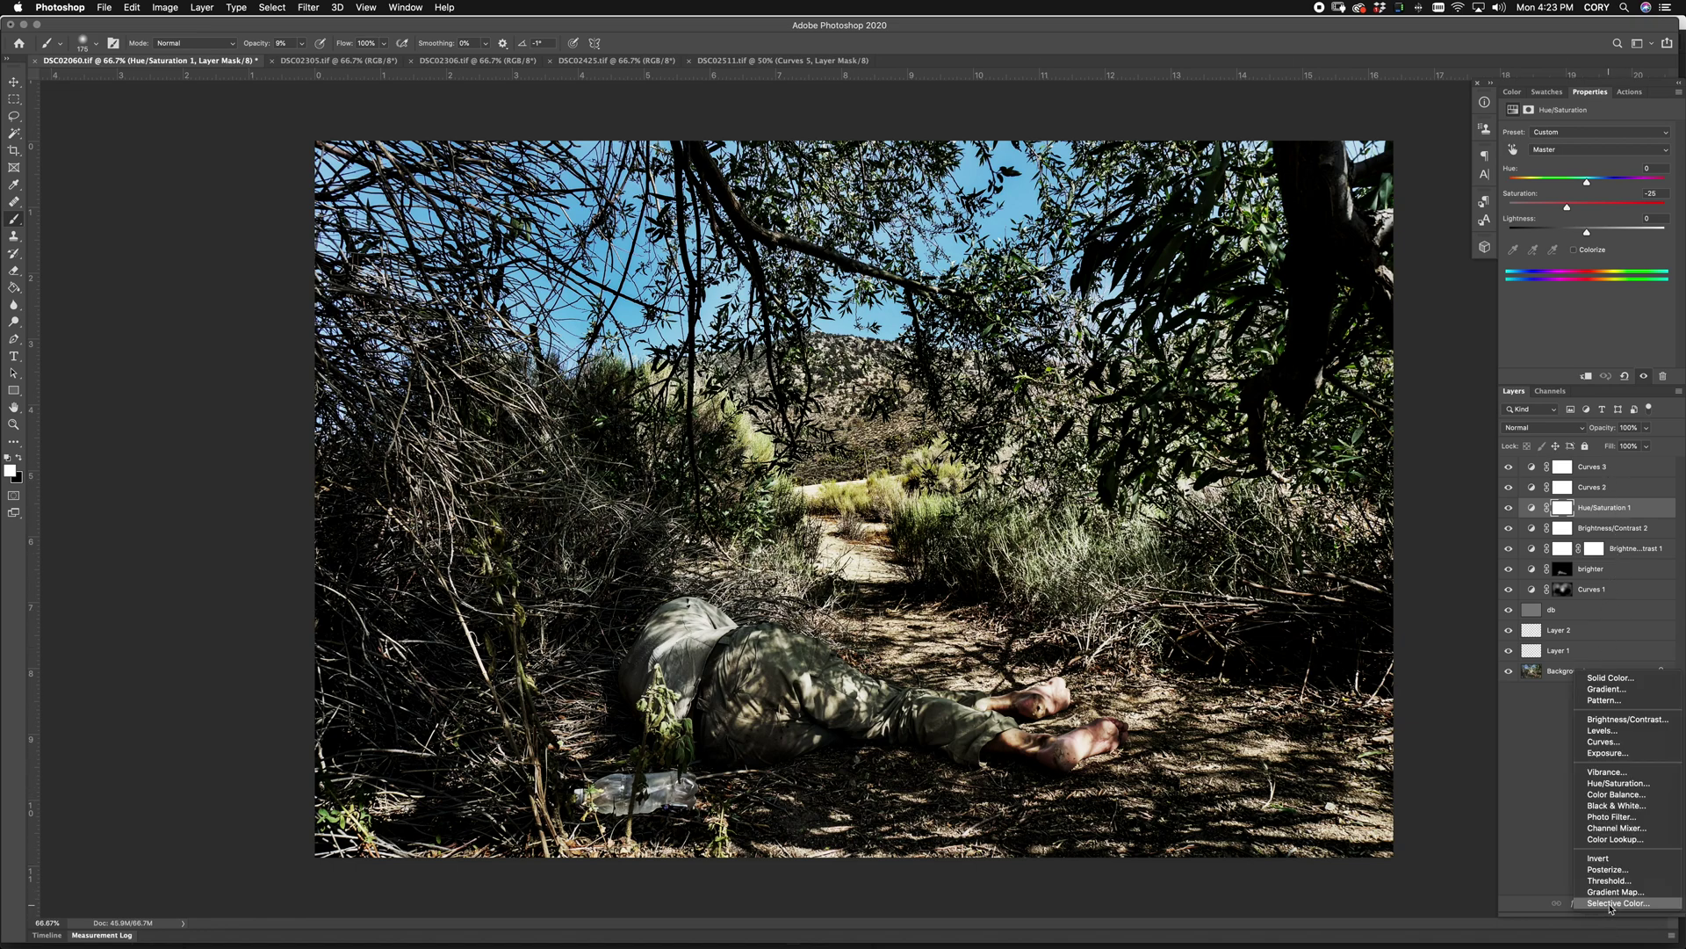
left_click(1636, 795)
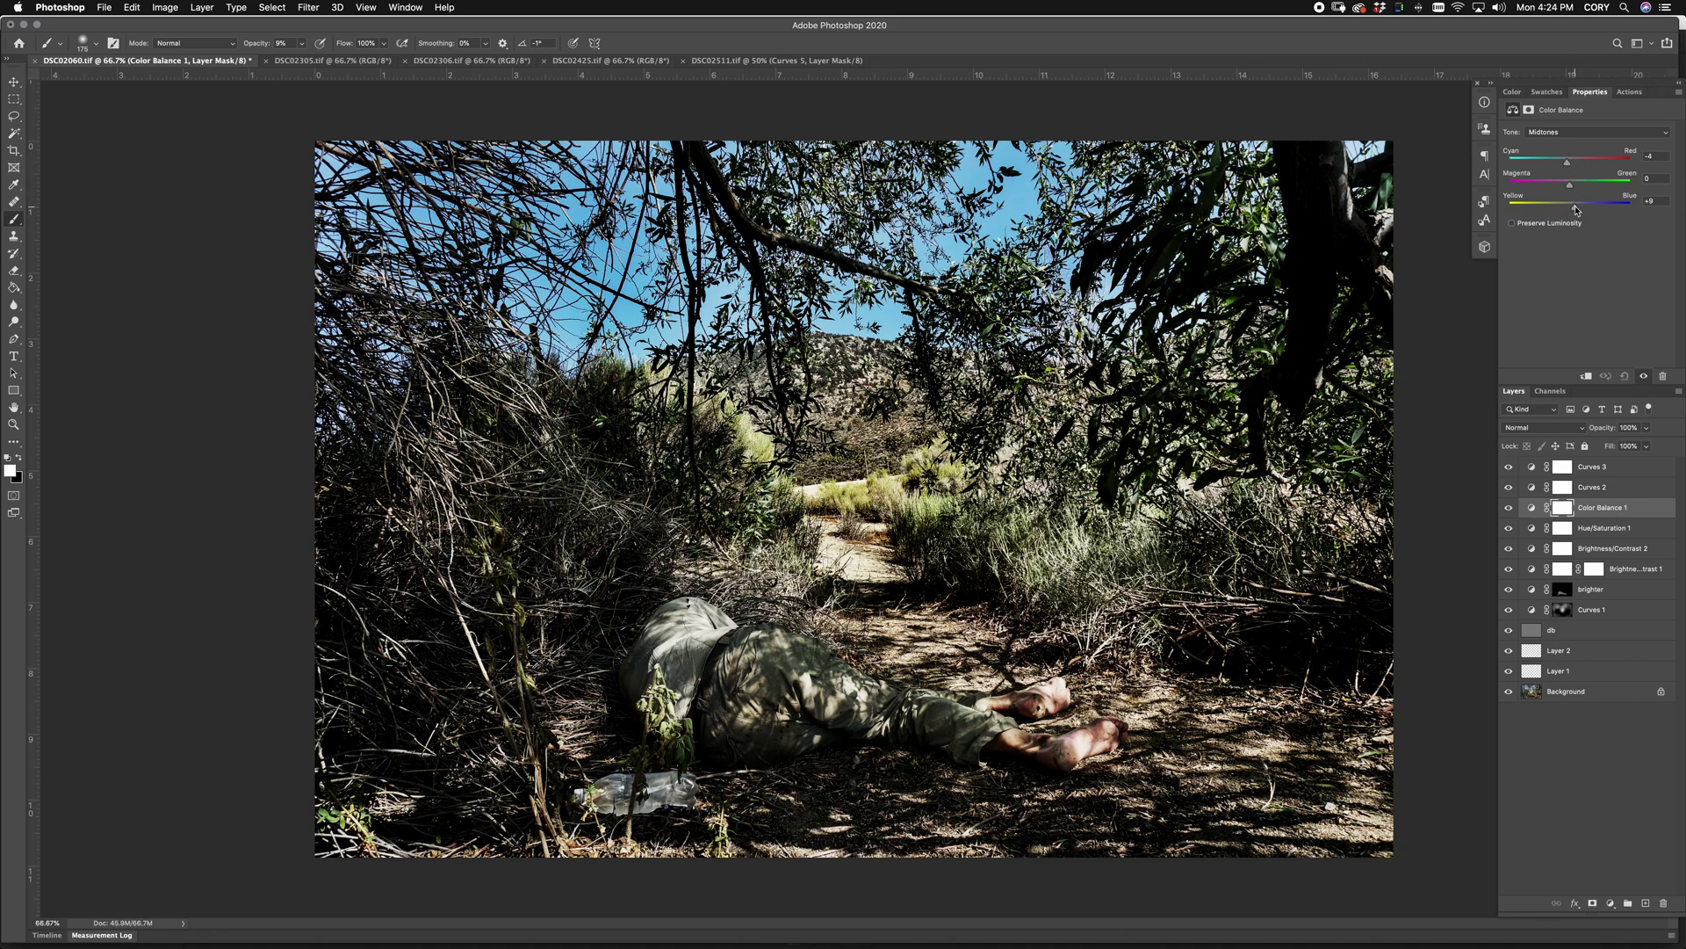
left_click(1509, 508)
left_click(1509, 507)
left_click(1509, 508)
left_click(1509, 508)
Step: Delete the Curves 3 adjustment layer
left_click(1599, 492)
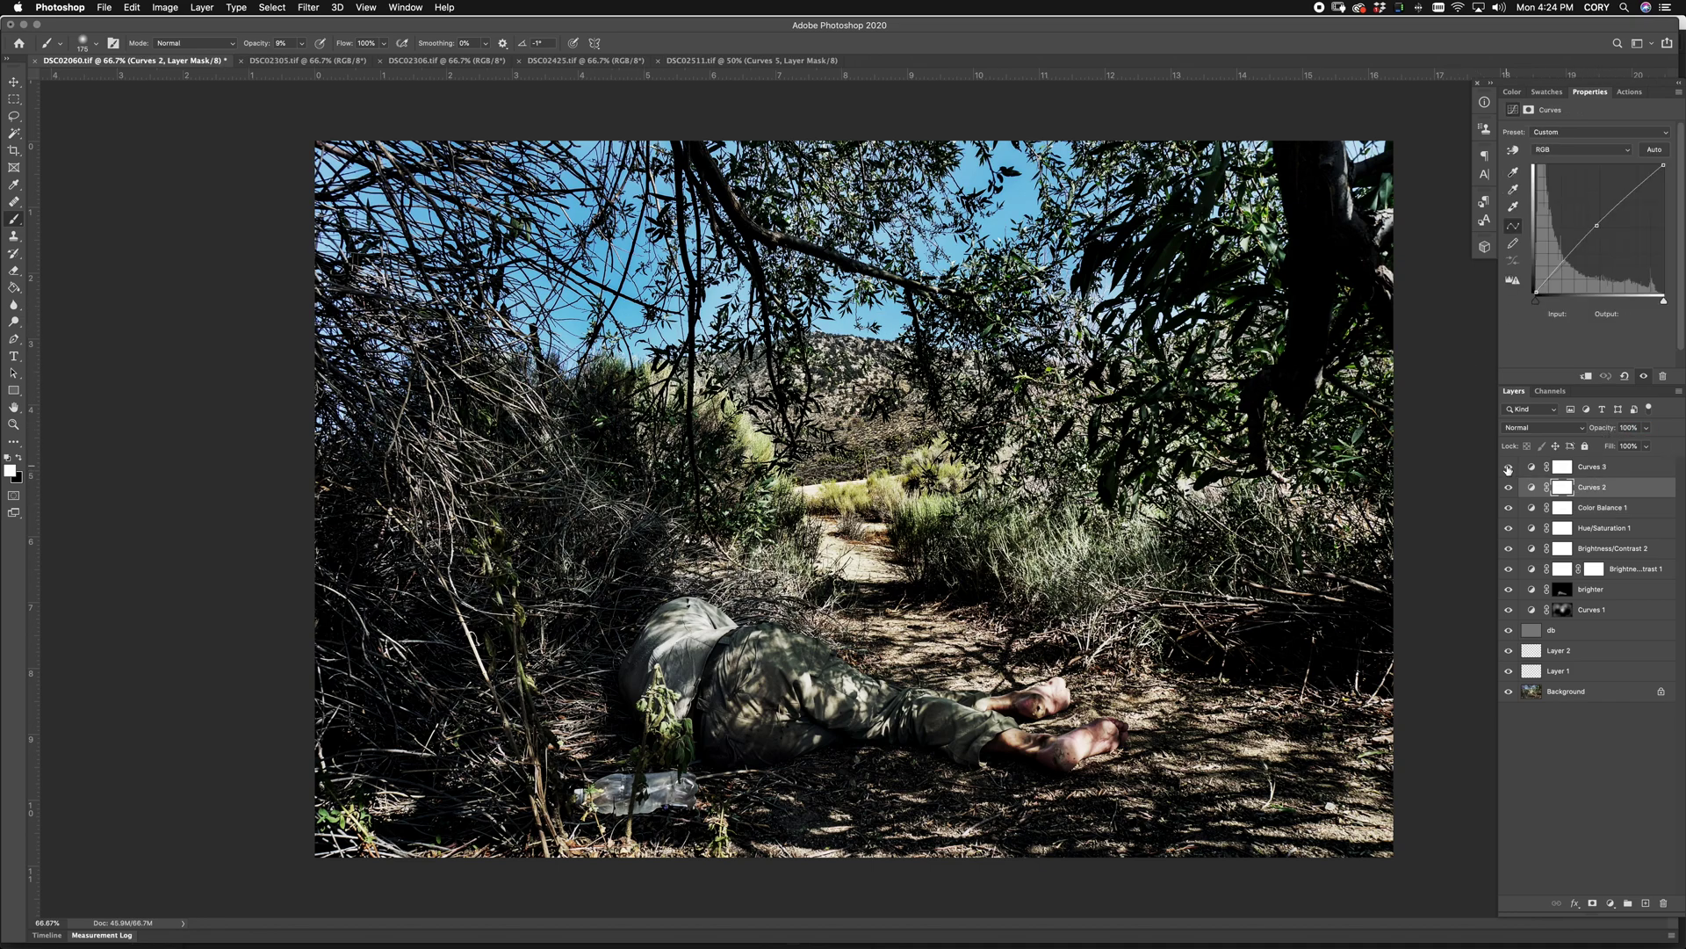
left_click(1633, 470)
key("Delete")
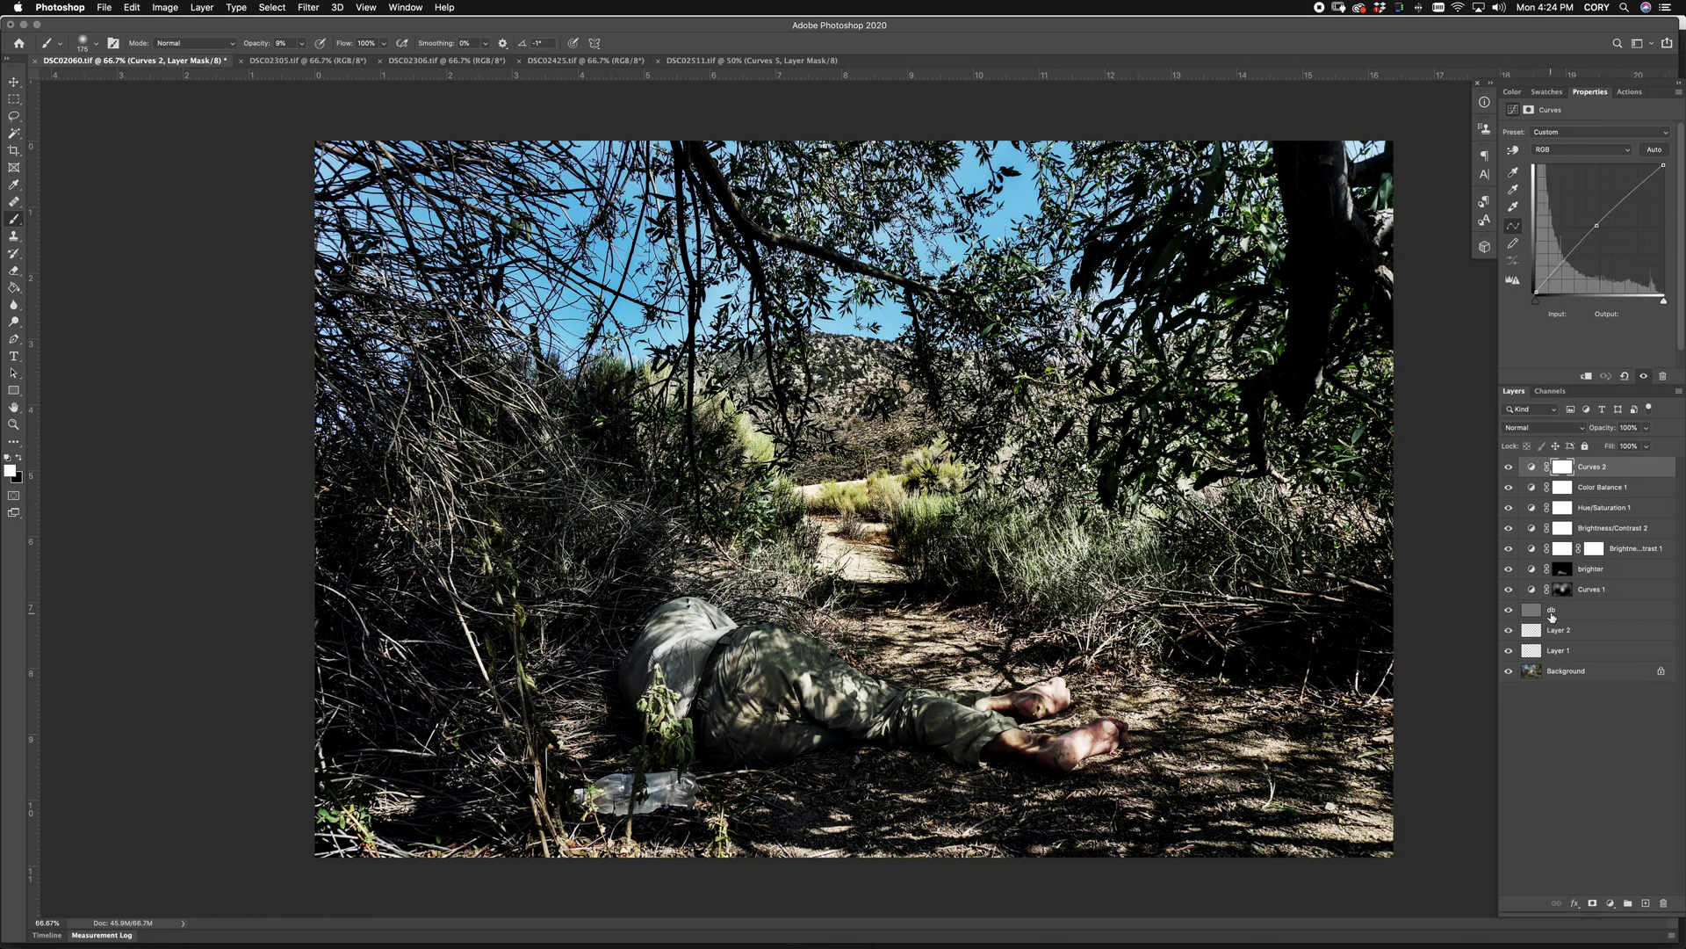
Step: Compare the original Background photo with the fully treated version by hiding and restoring all other layers
left_click(1510, 673, "alt")
left_click(1509, 674, "alt")
left_click(1509, 673, "alt")
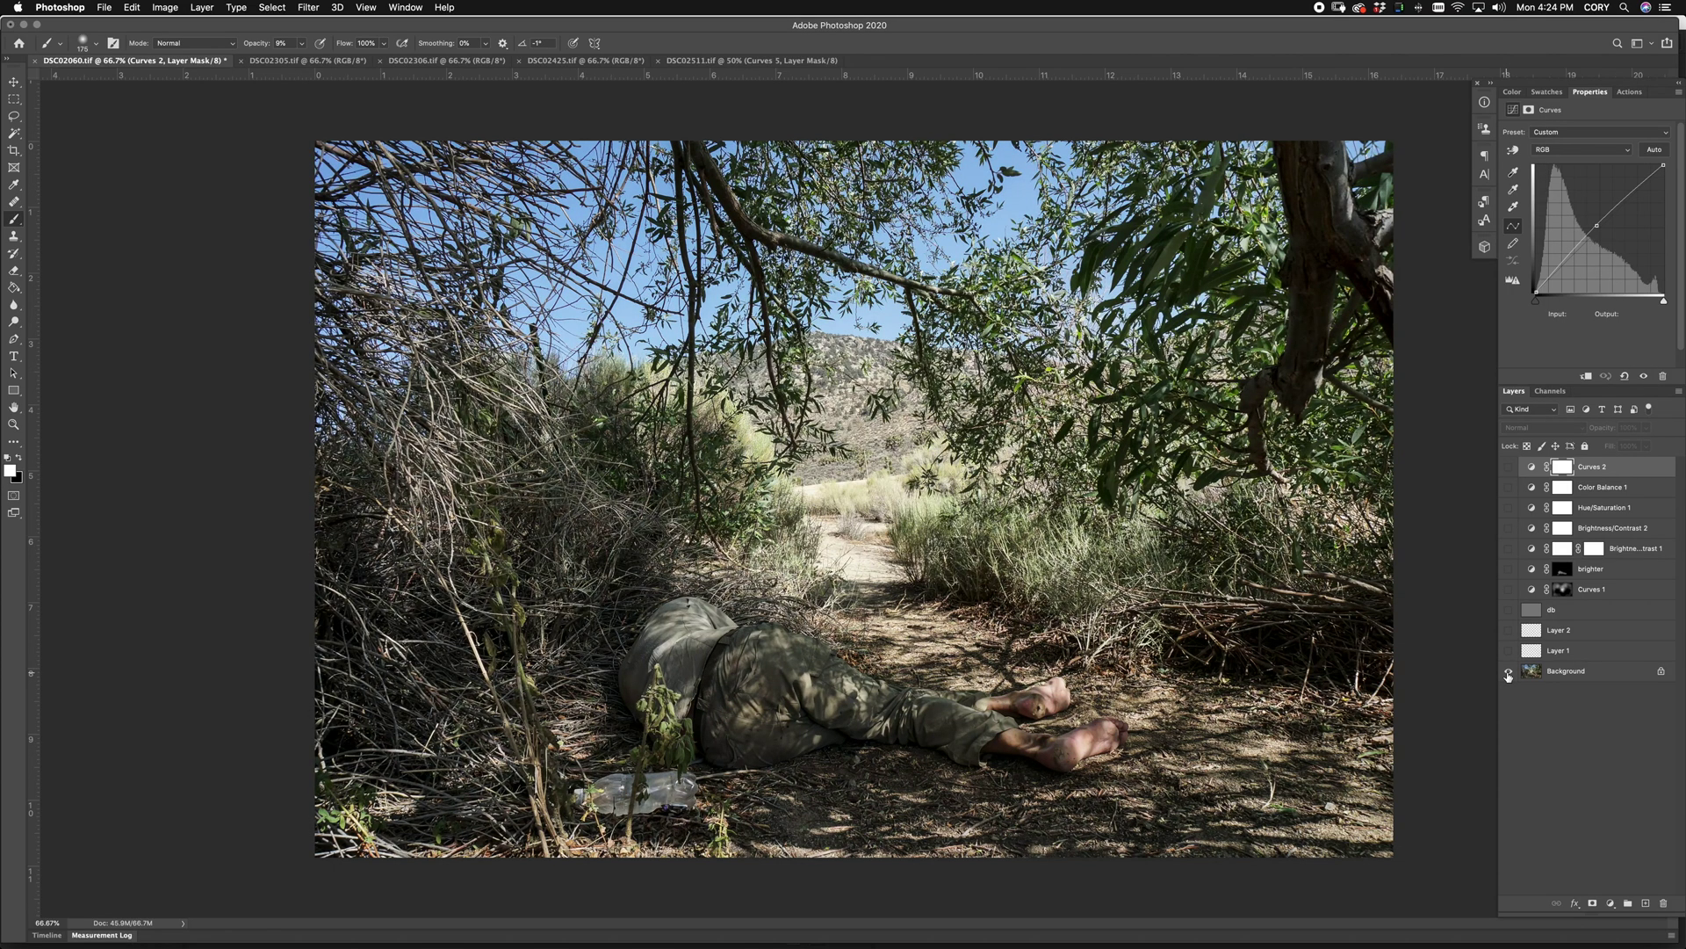
left_click(1508, 673, "alt")
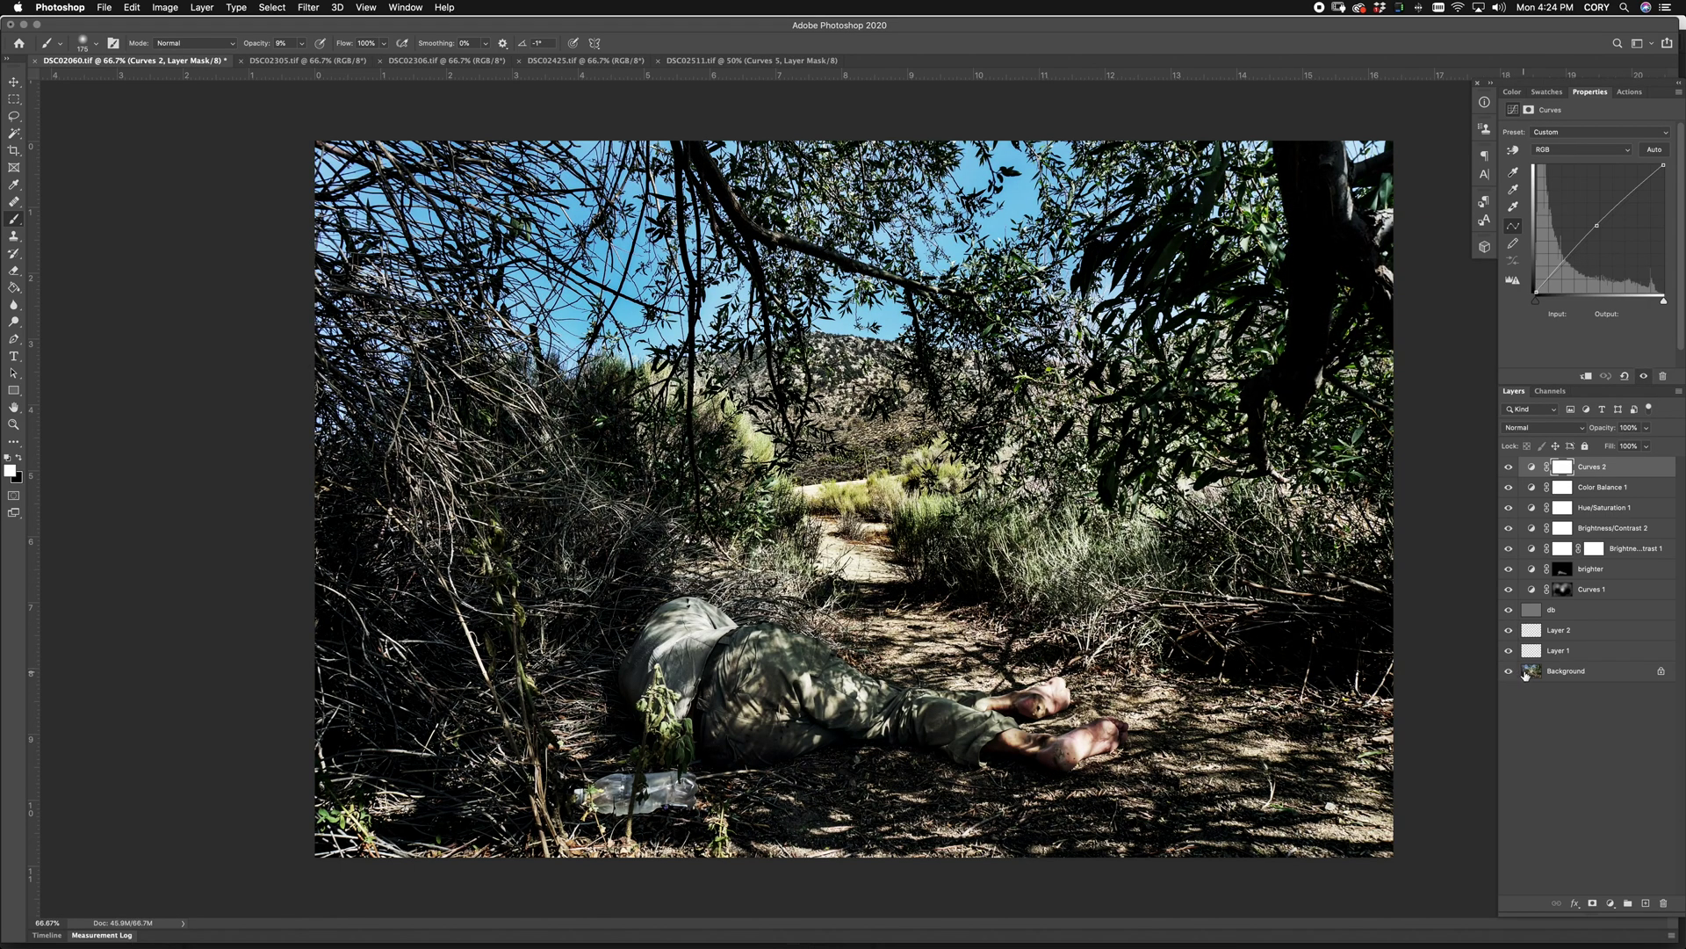
Step: Run the GRAIN action from the MAIN ACTIONS set and check the grain1 and grain2 layers' effect on the photo
key("super+minus")
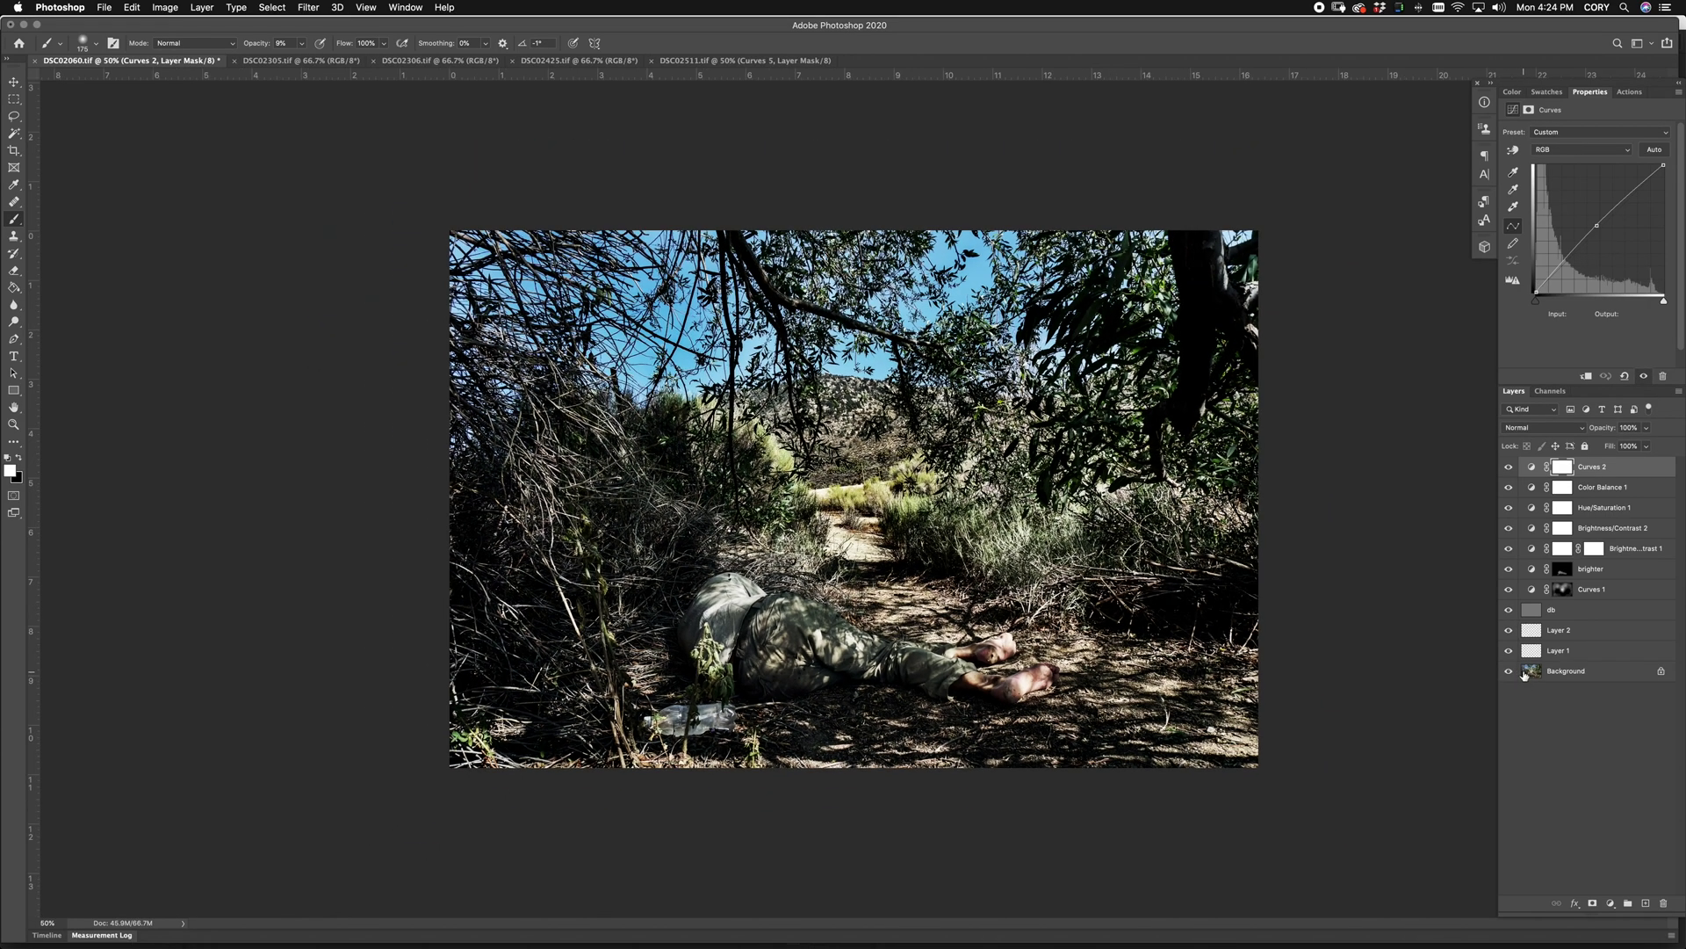
left_click(1630, 92)
left_click(1562, 191)
left_click(1604, 376)
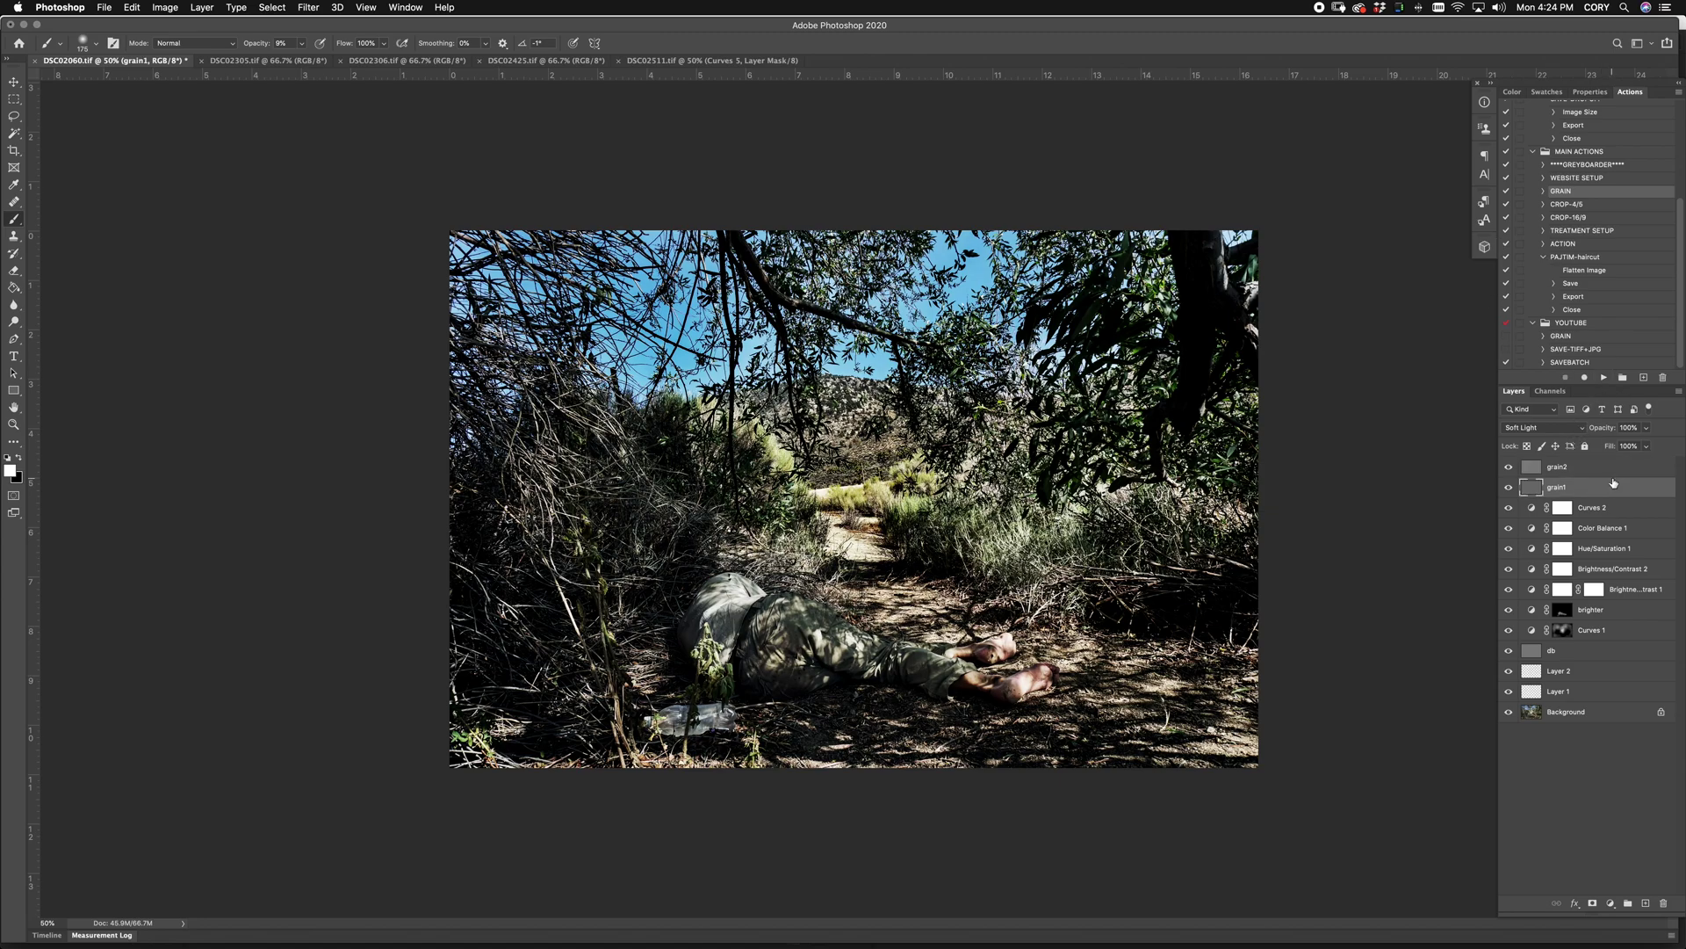
key("super+equal")
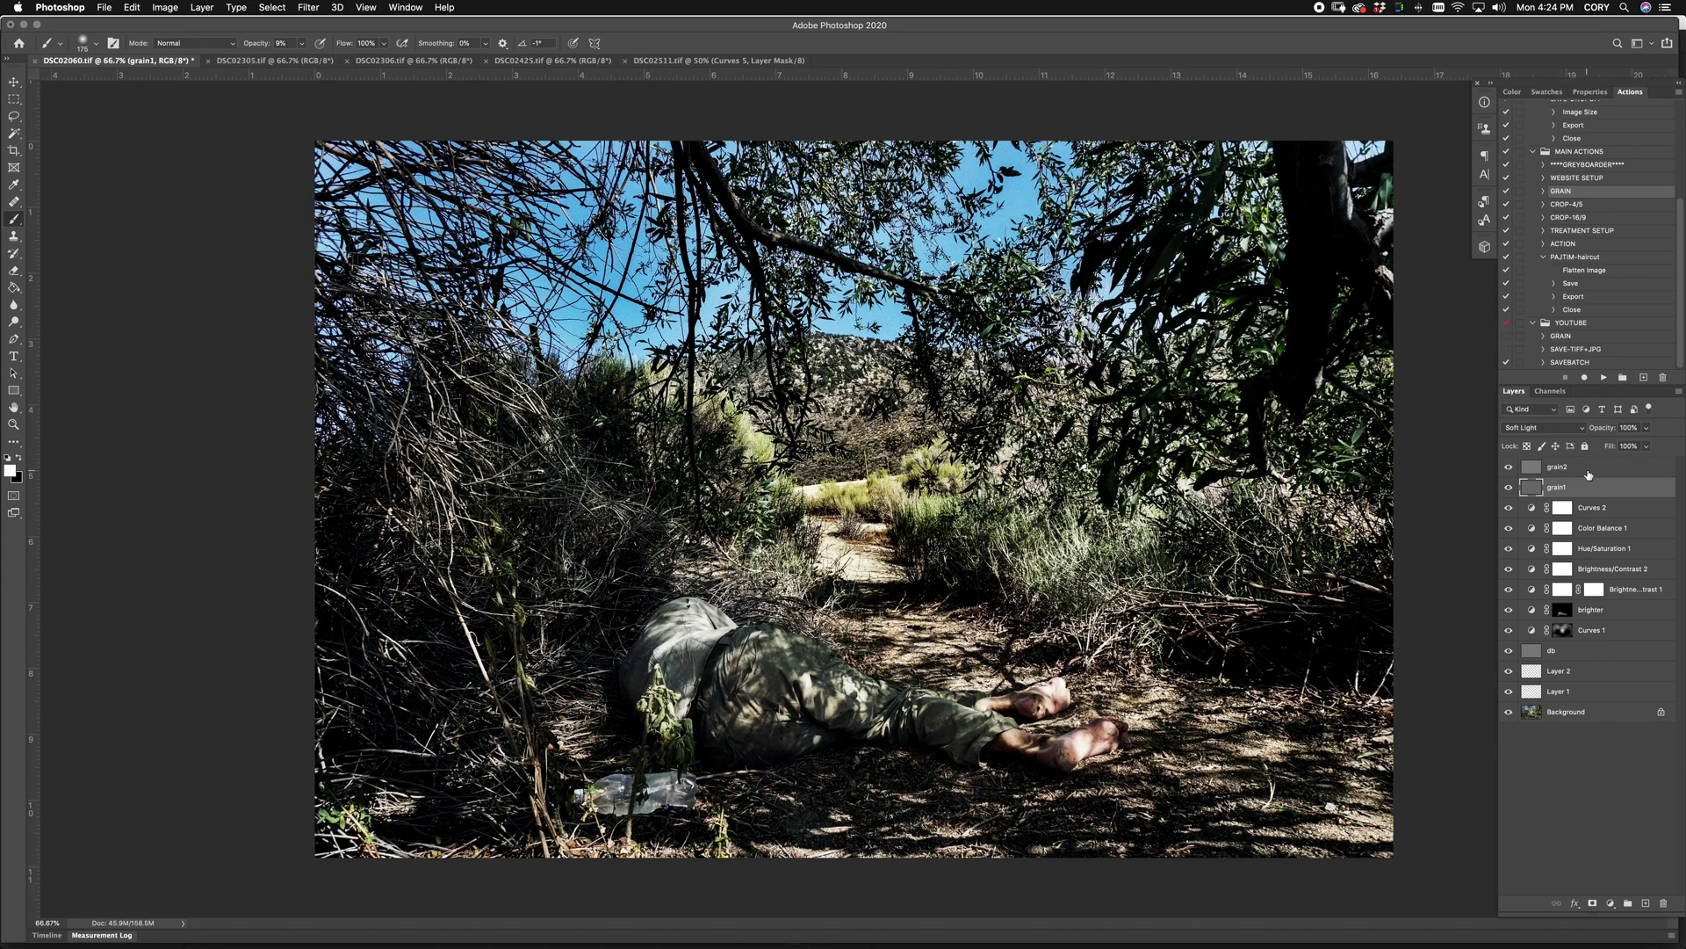
left_click(1588, 474, "shift")
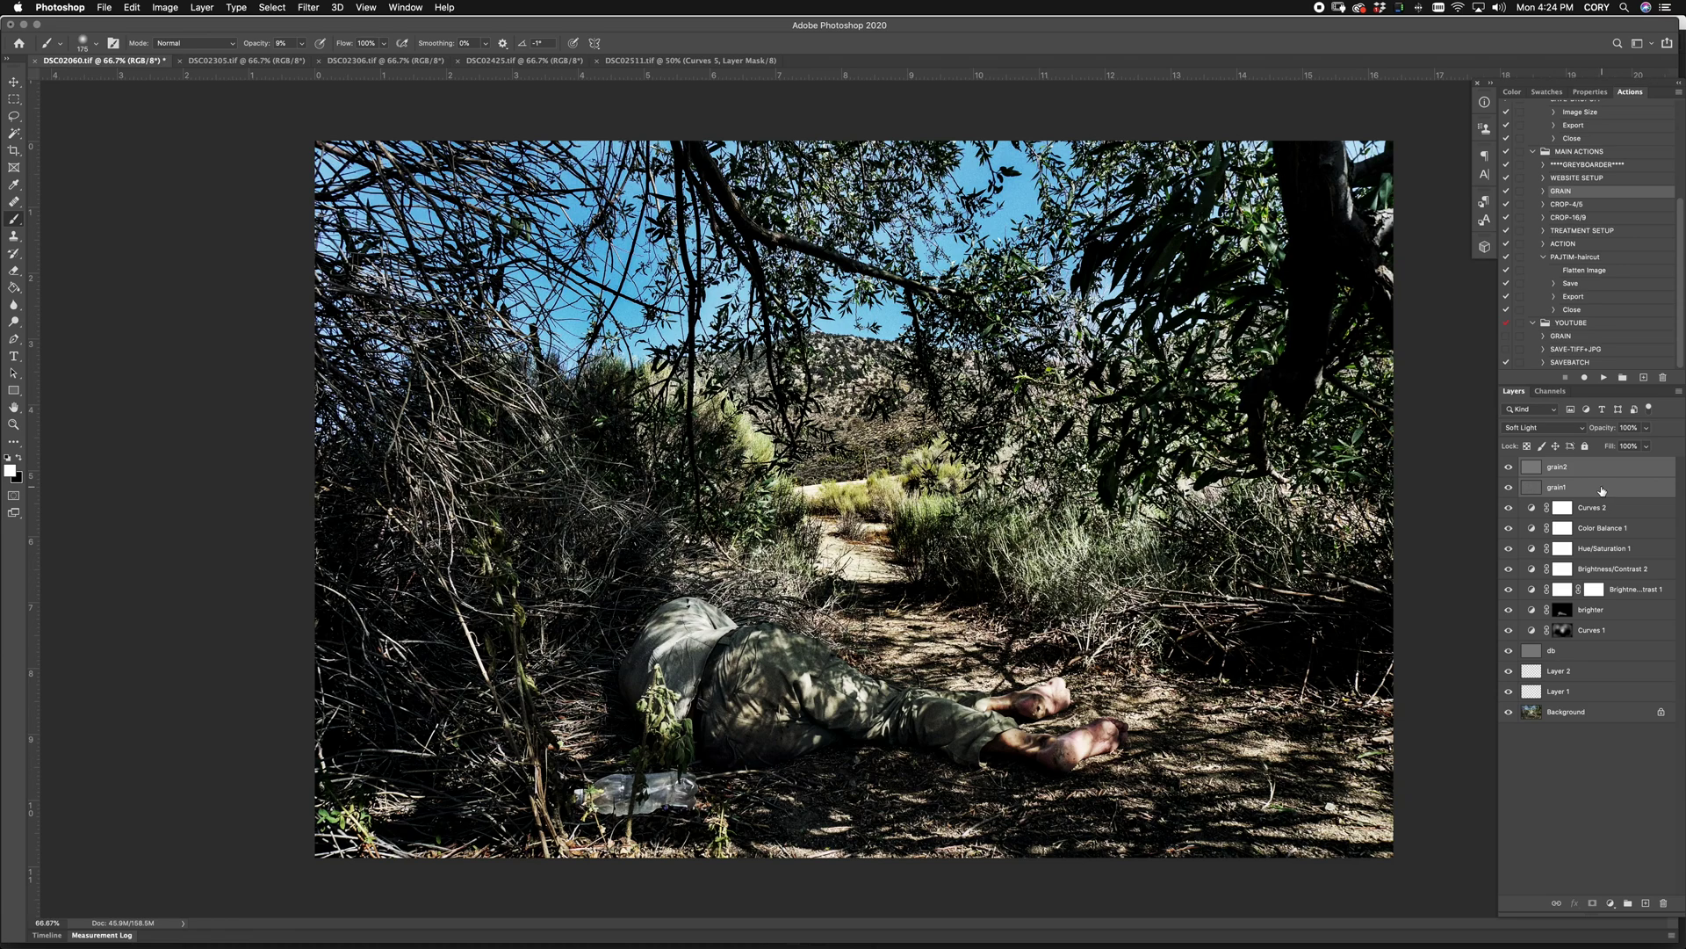
mouse_move(1510, 487)
left_mouse_down()
mouse_move(1510, 470)
mouse_move(1510, 490)
left_mouse_up()
Step: Raise the midpoint of the Curves 2 curve slightly to lighten the midtones, and save DSC02060.tif
double_click(1529, 510)
left_click_drag(1597, 227, 1594, 225)
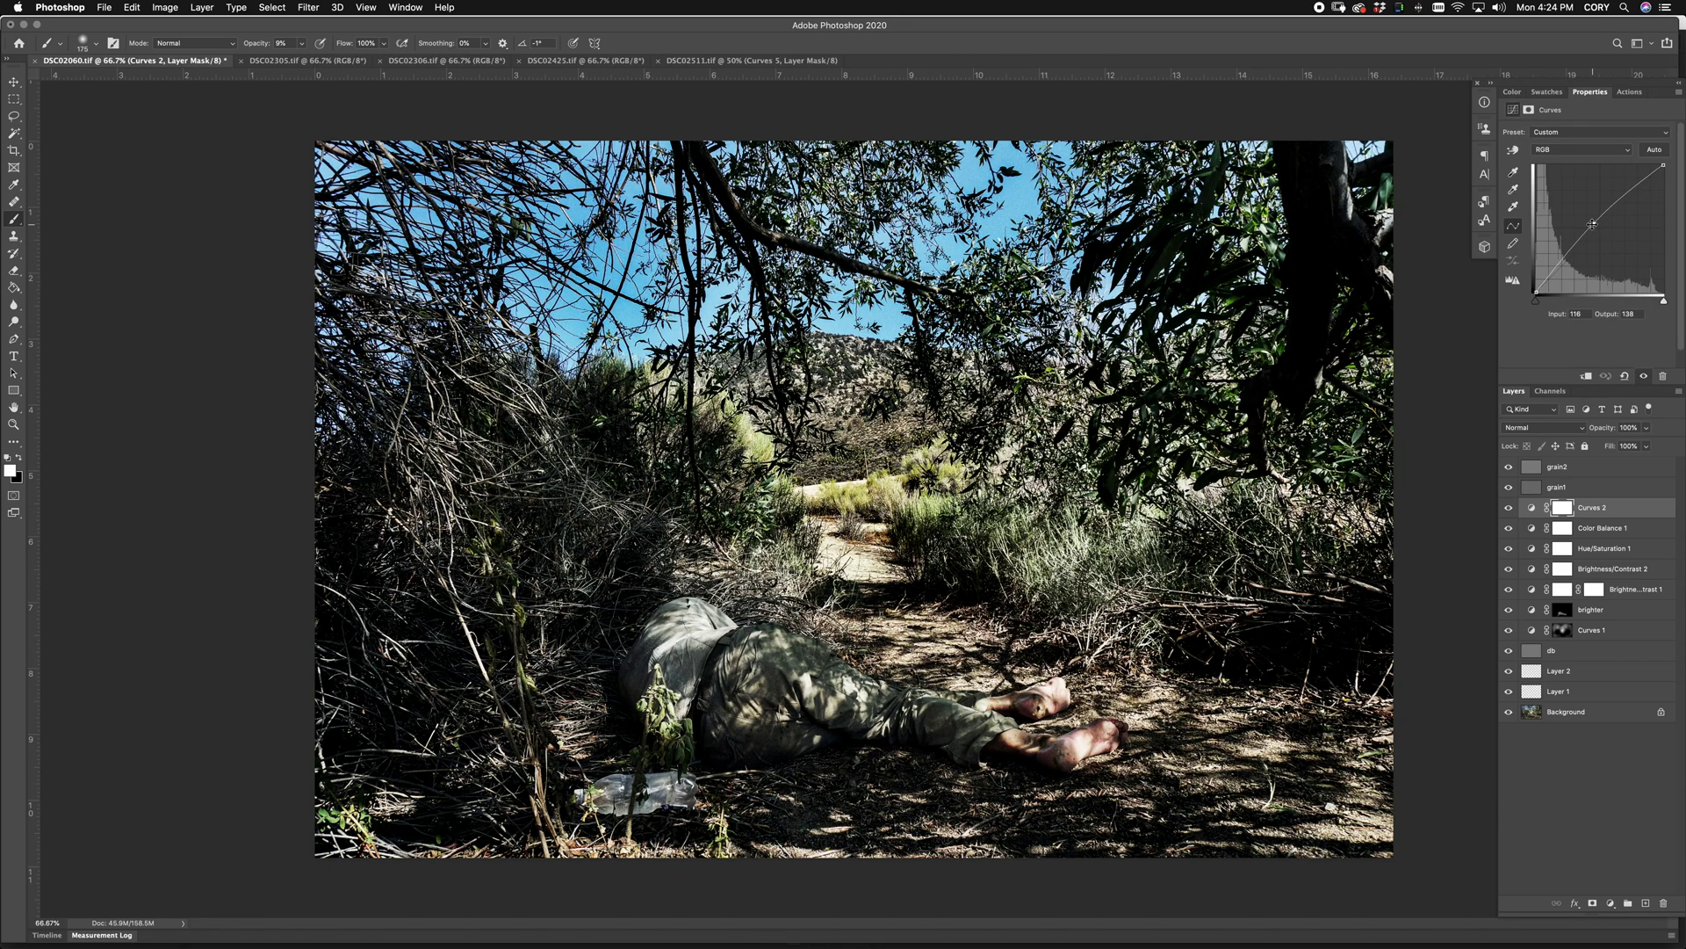
key("super+minus")
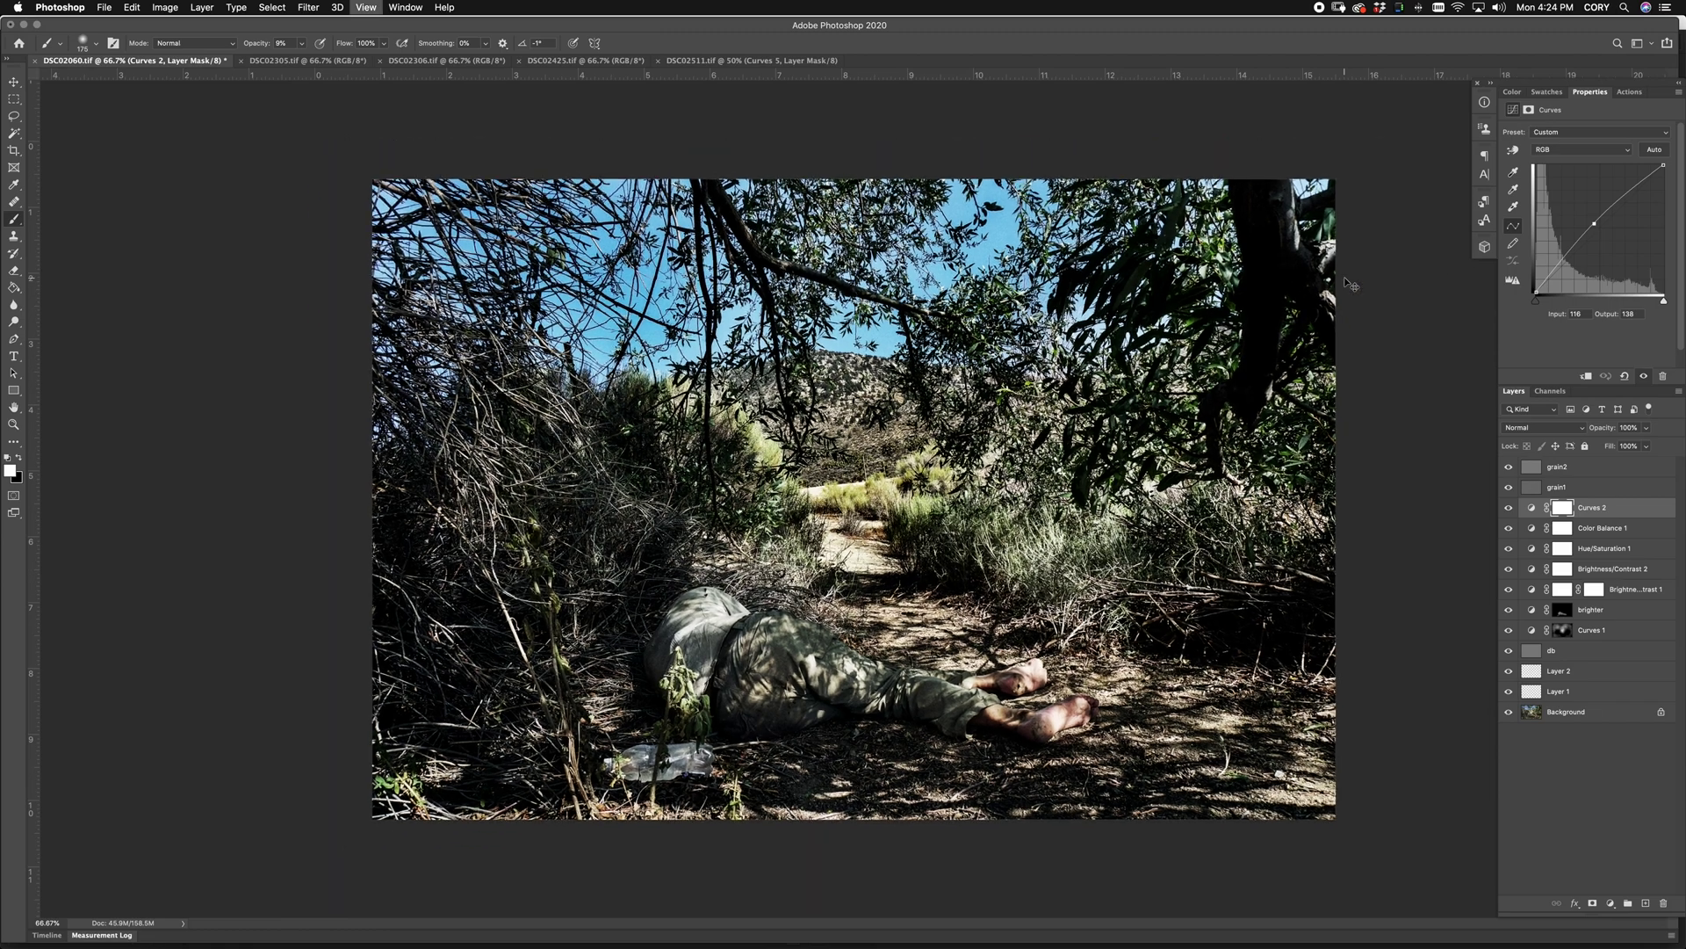
key("super+s")
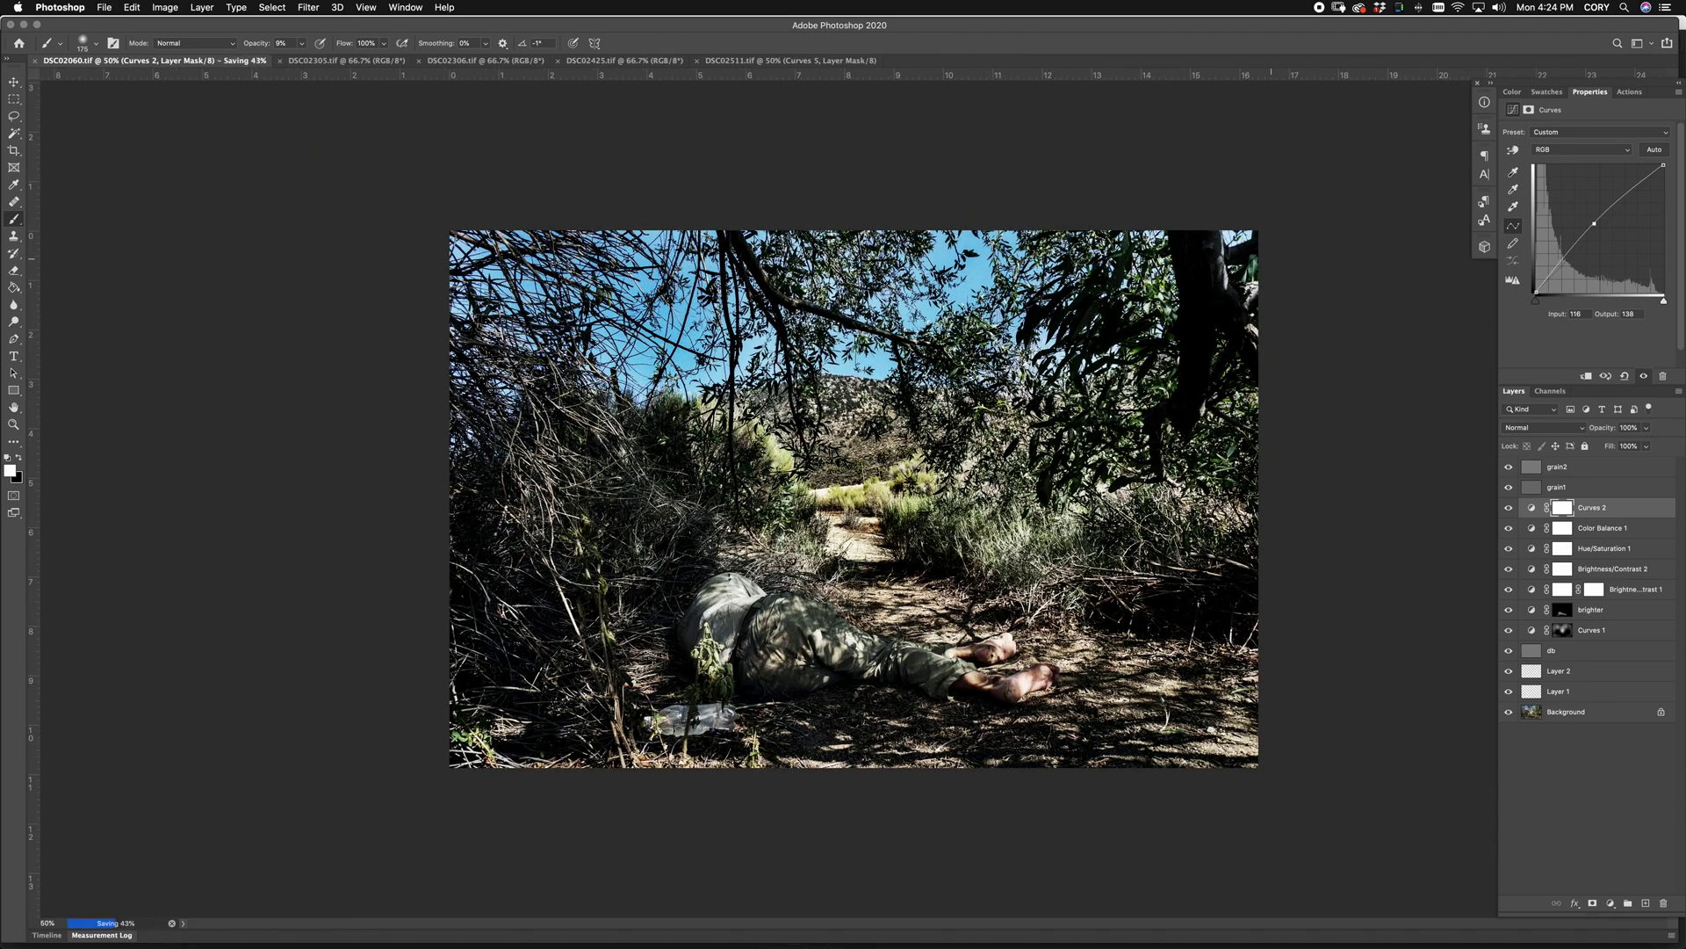
Step: Switch to DSC02305.tif and examine the valley, mountains and sky up close for spots that need retouching
key("ctrl+Tab")
scroll(1228, 665, "up", 6)
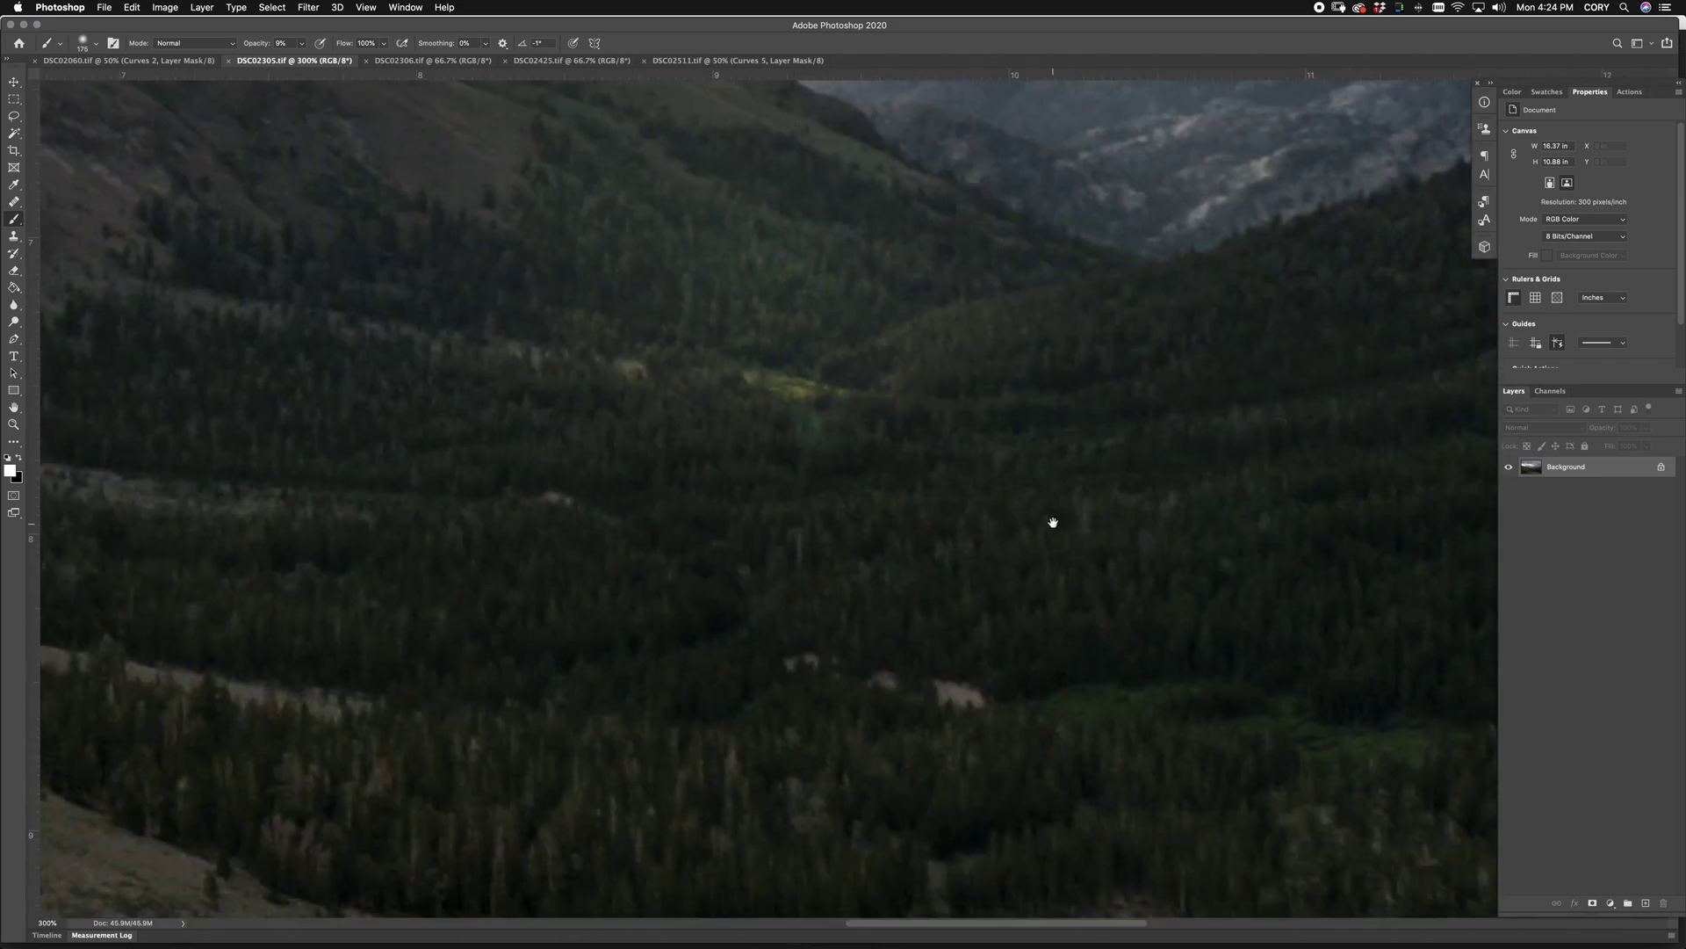
left_click_drag(1053, 522, 914, 802)
left_click_drag(918, 222, 999, 744)
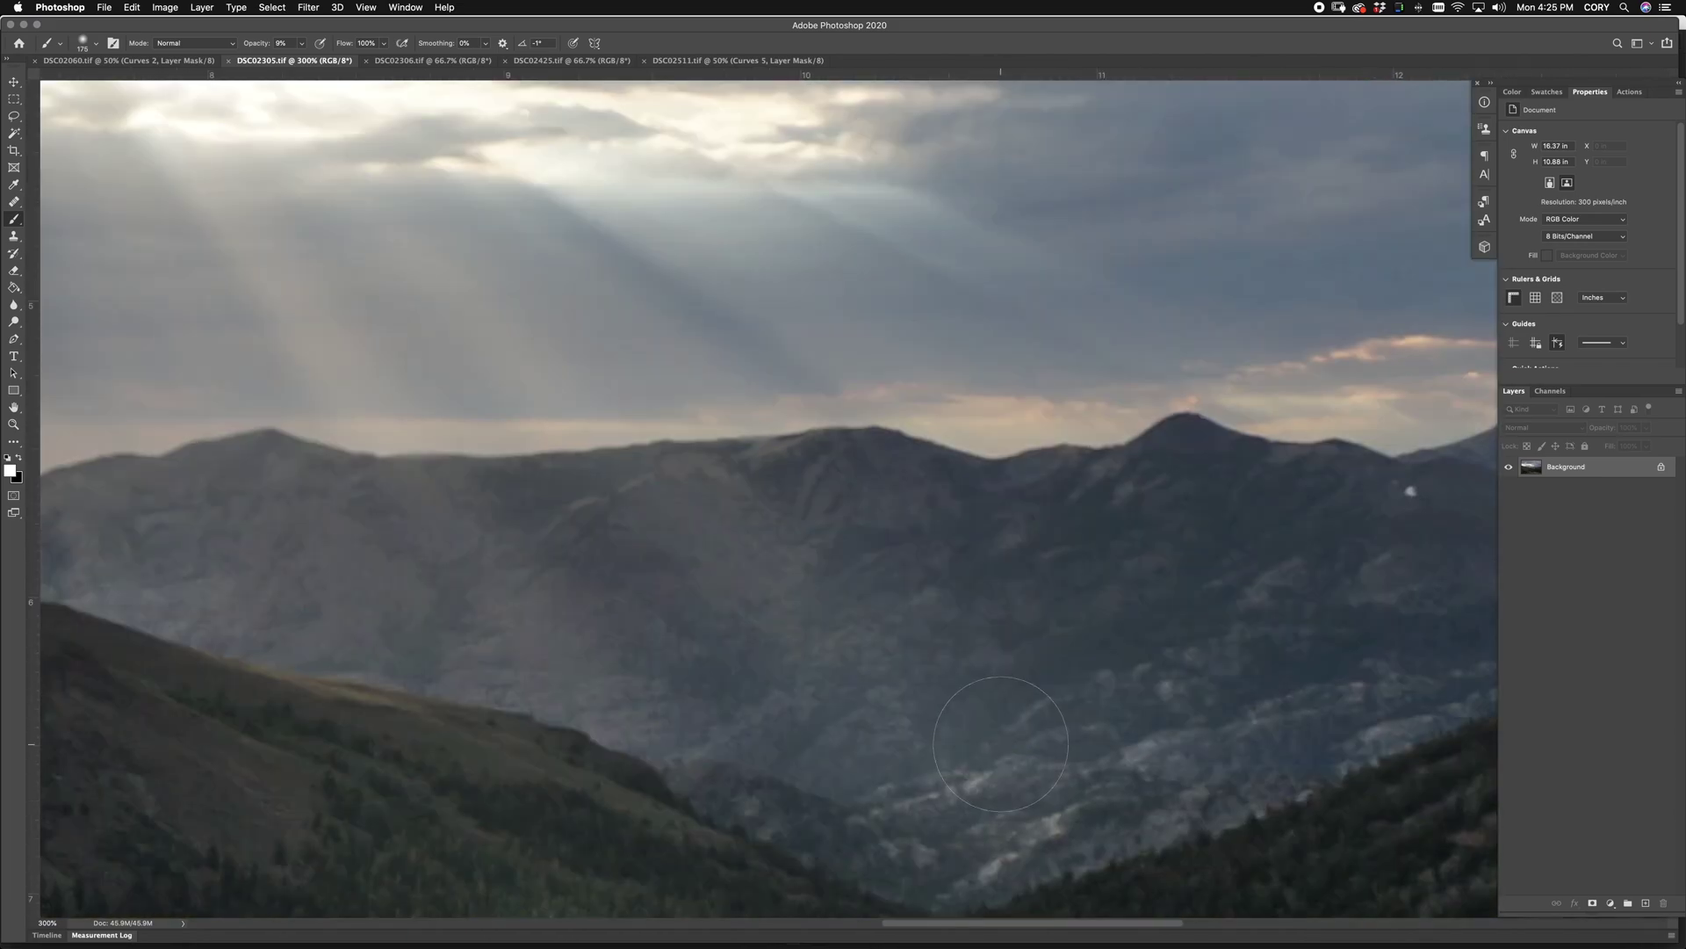
key("super+1")
key("super+minus")
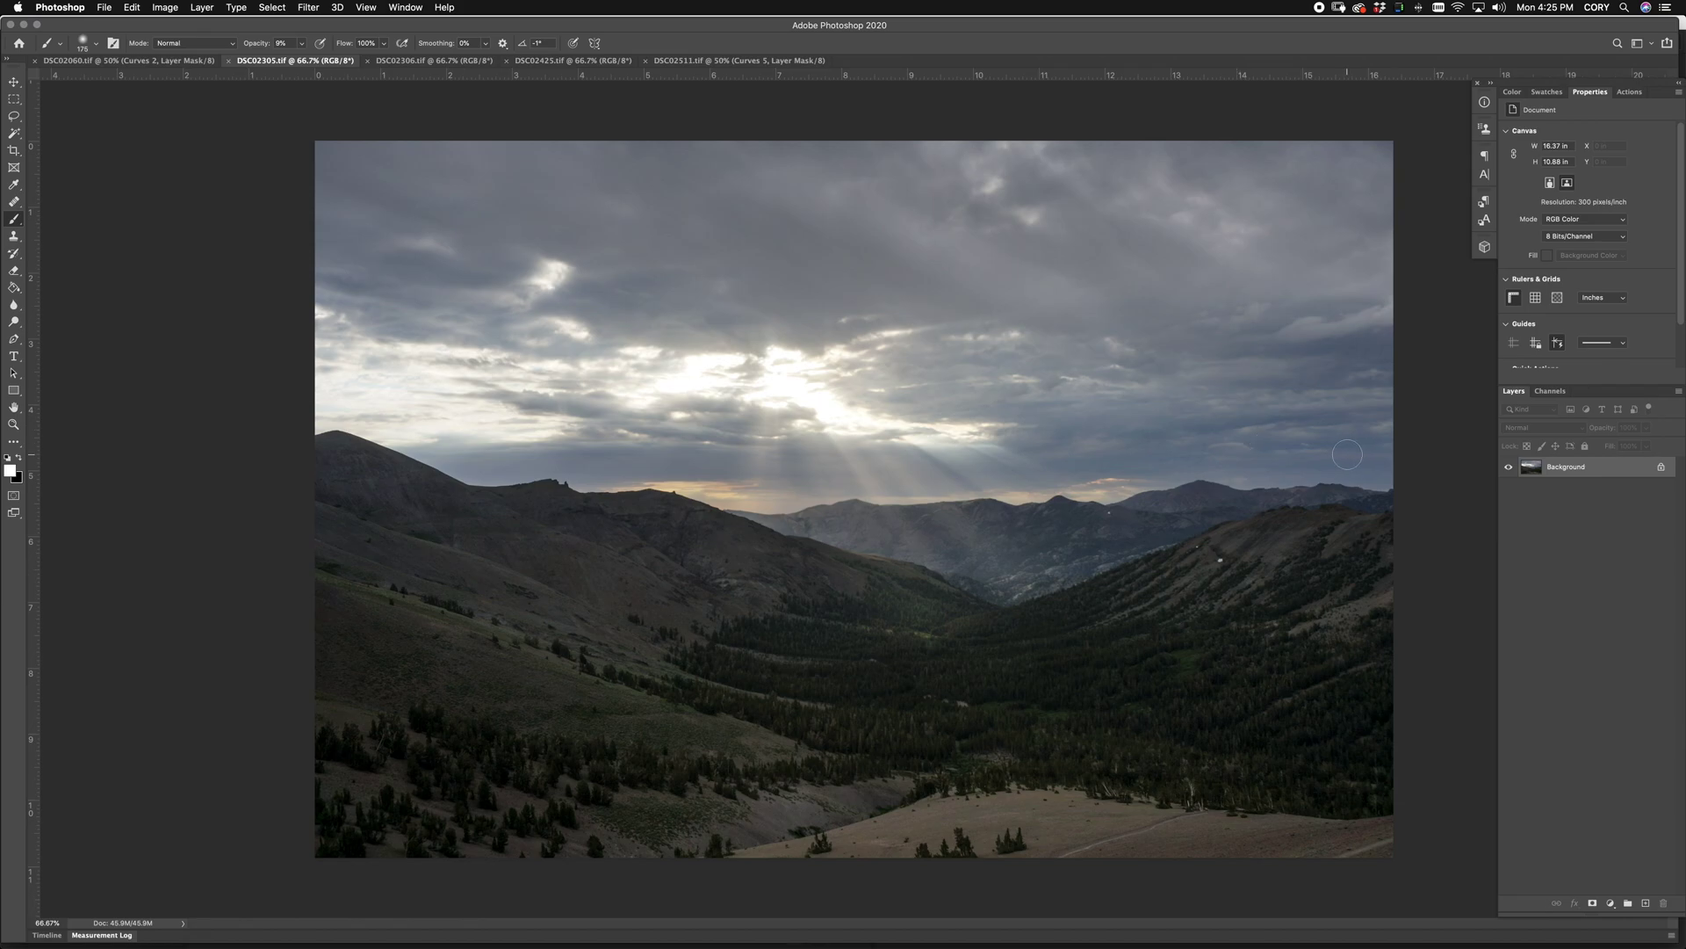
Step: Run the TREATMENT SETUP action on DSC02305.tif, continuing past the unavailable Select command
left_click(1630, 92)
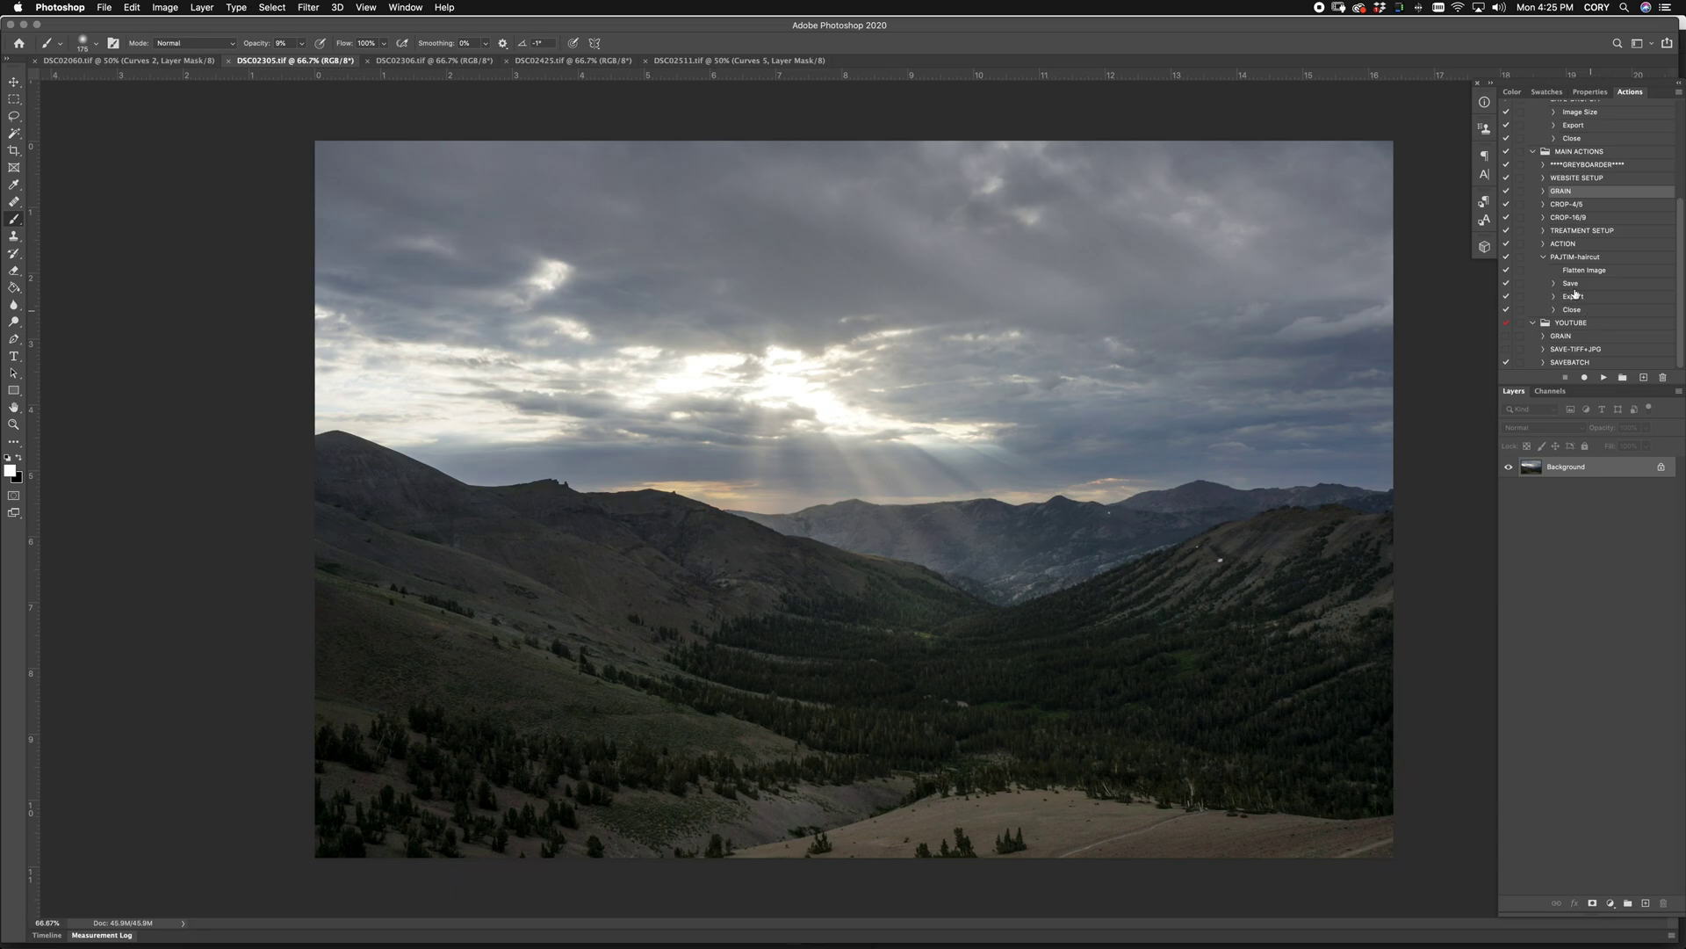
left_click(1574, 232)
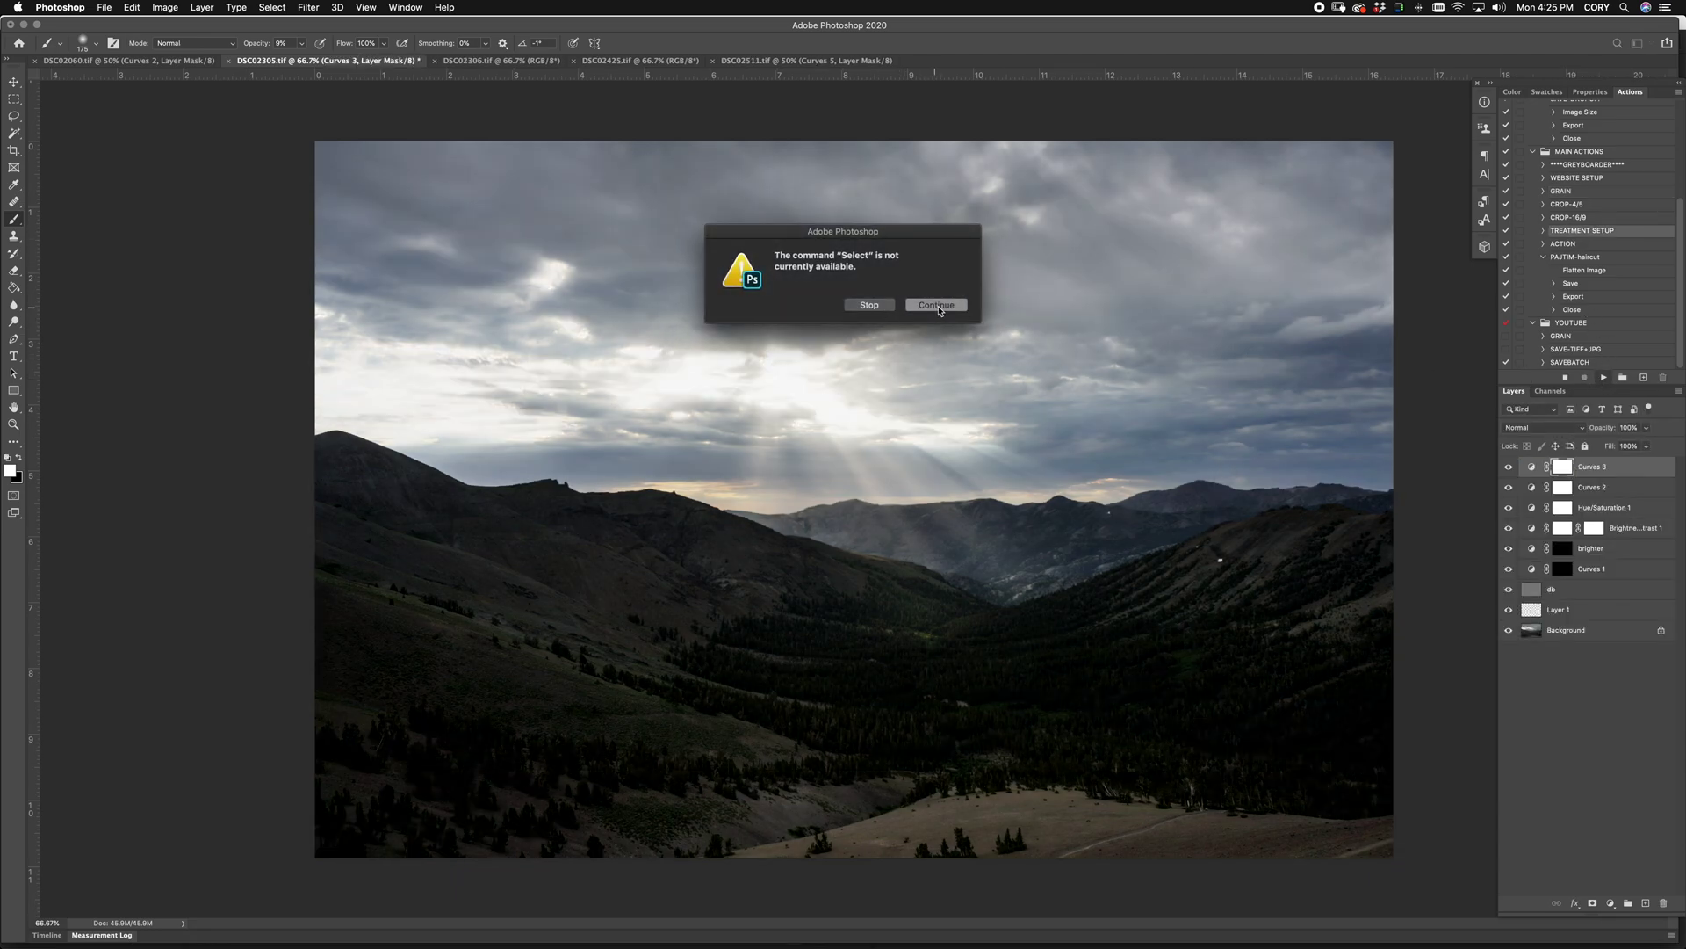
left_click(936, 305)
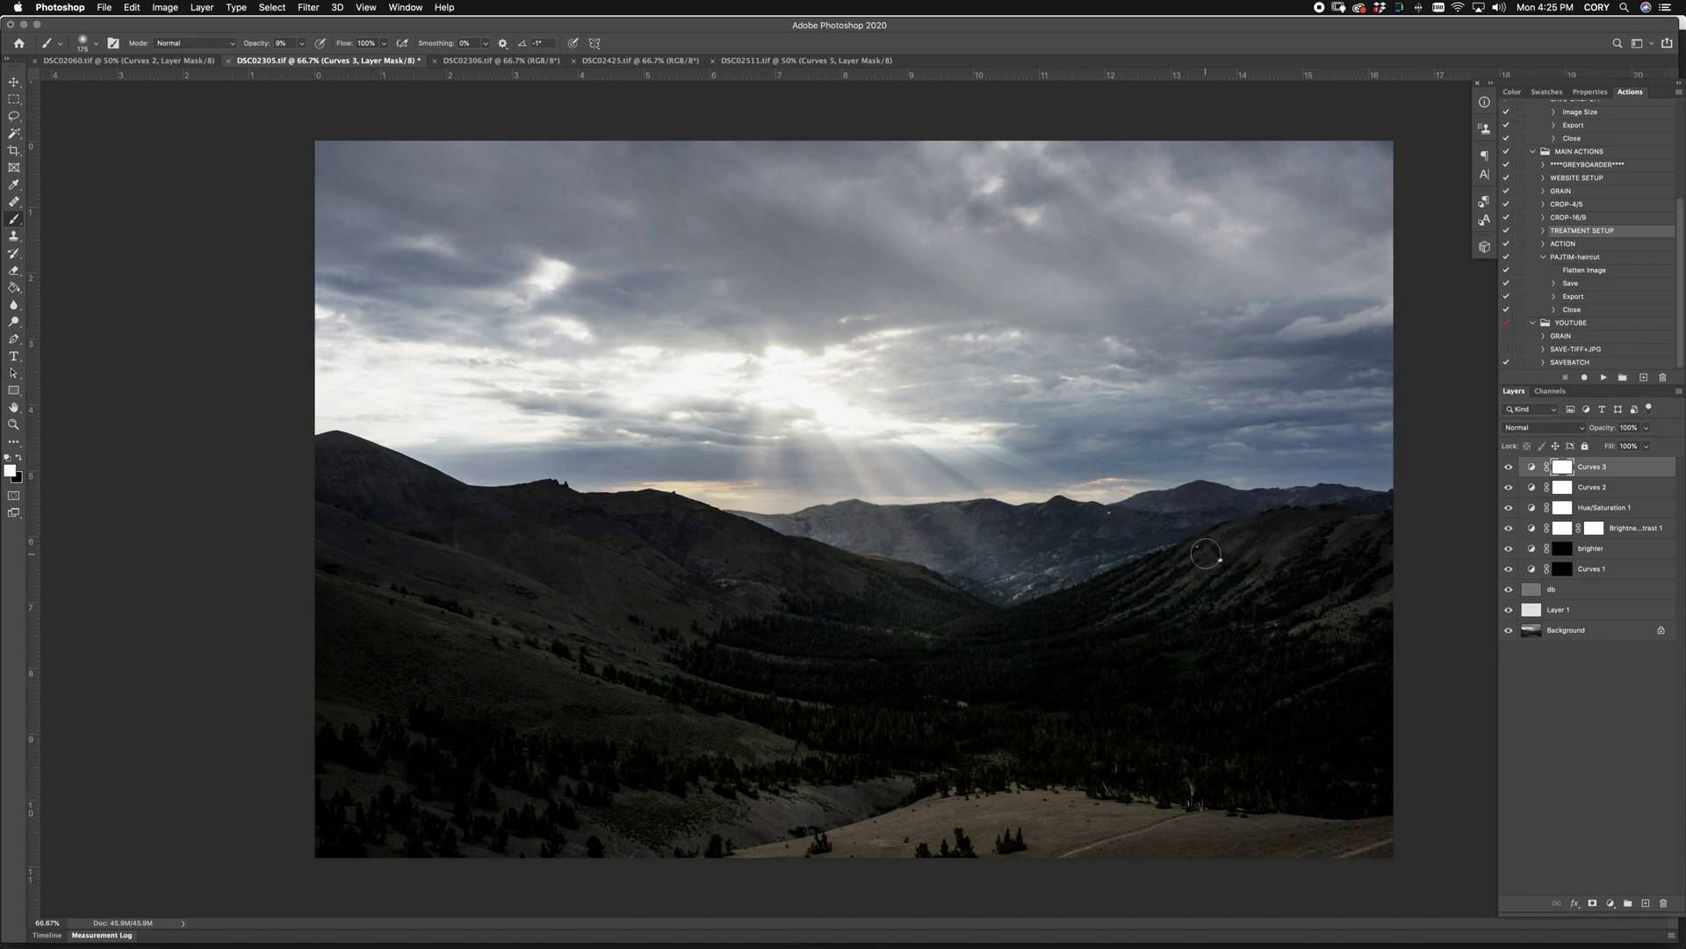
key("v")
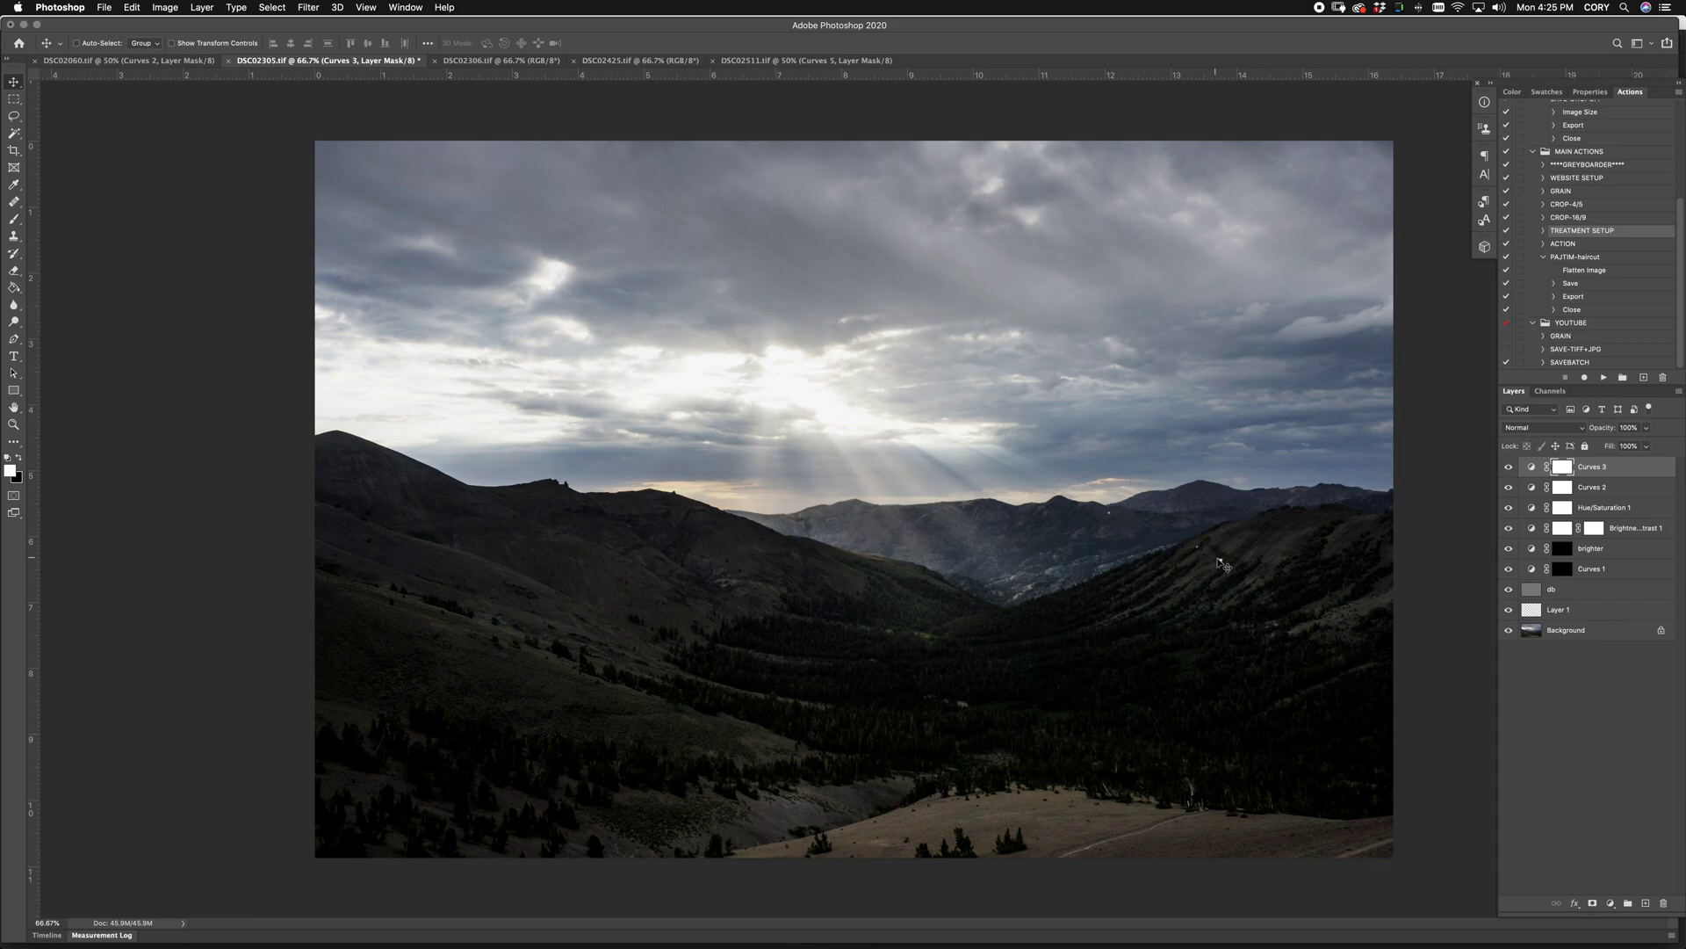
Step: Heal the white spot on the distant mountain ridge on Layer 1, using a smaller Healing Brush and nearby sampled texture
left_click(1530, 609)
key("j")
scroll(1103, 583, "up", 5)
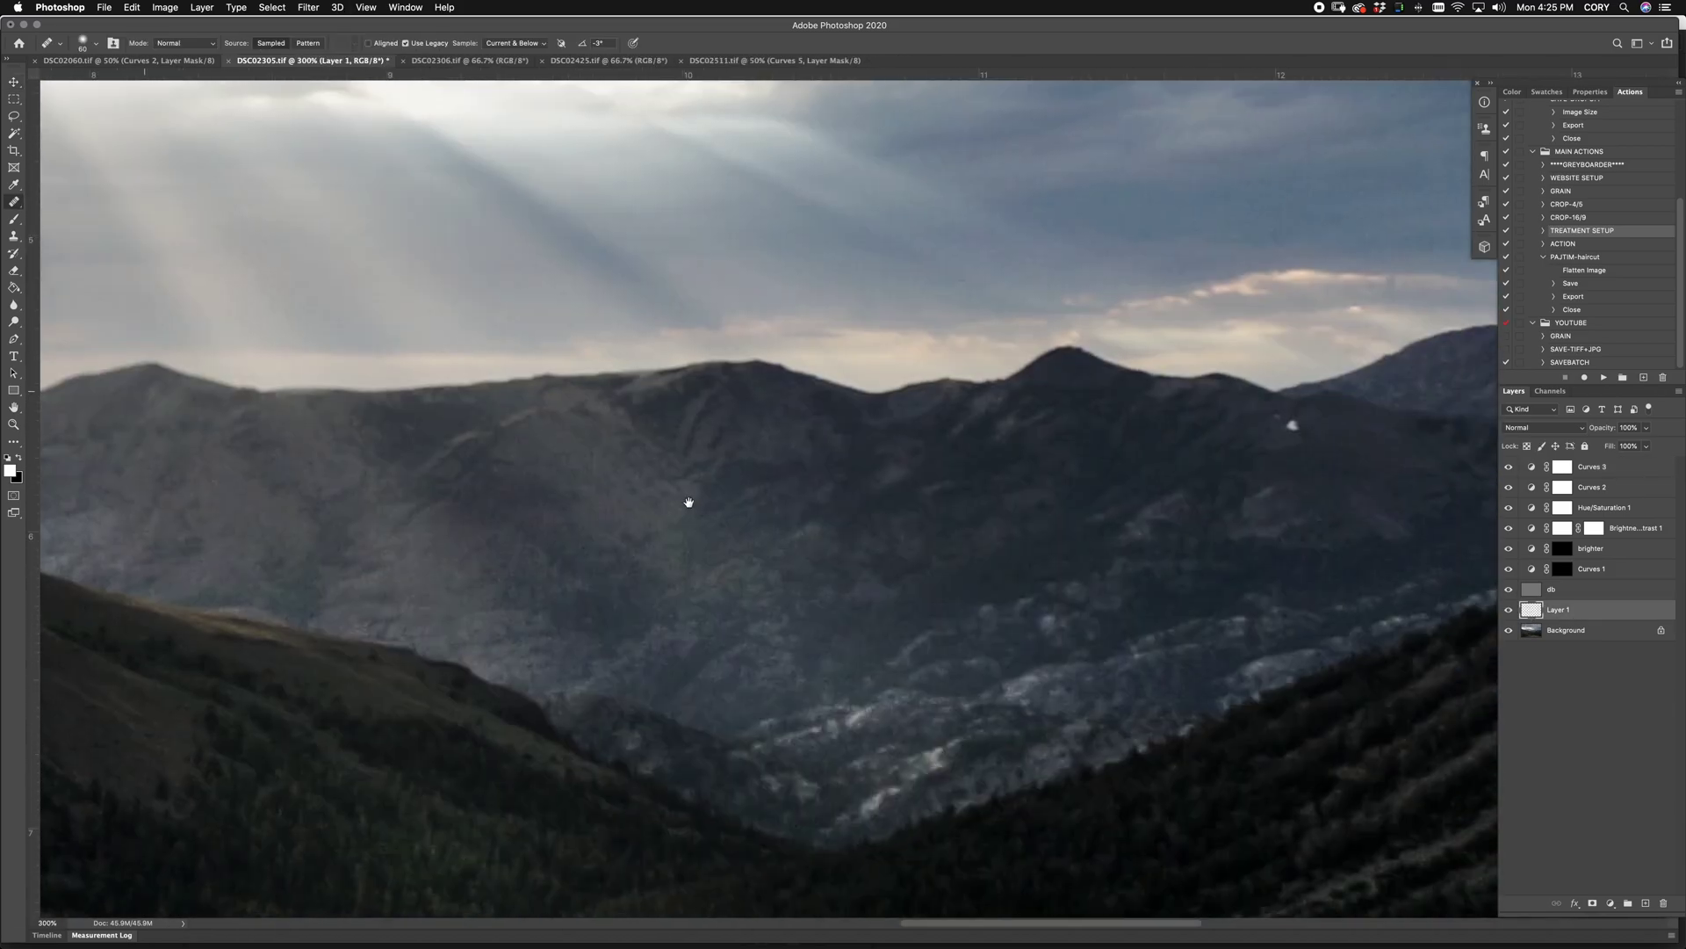
left_click_drag(947, 561, 619, 456)
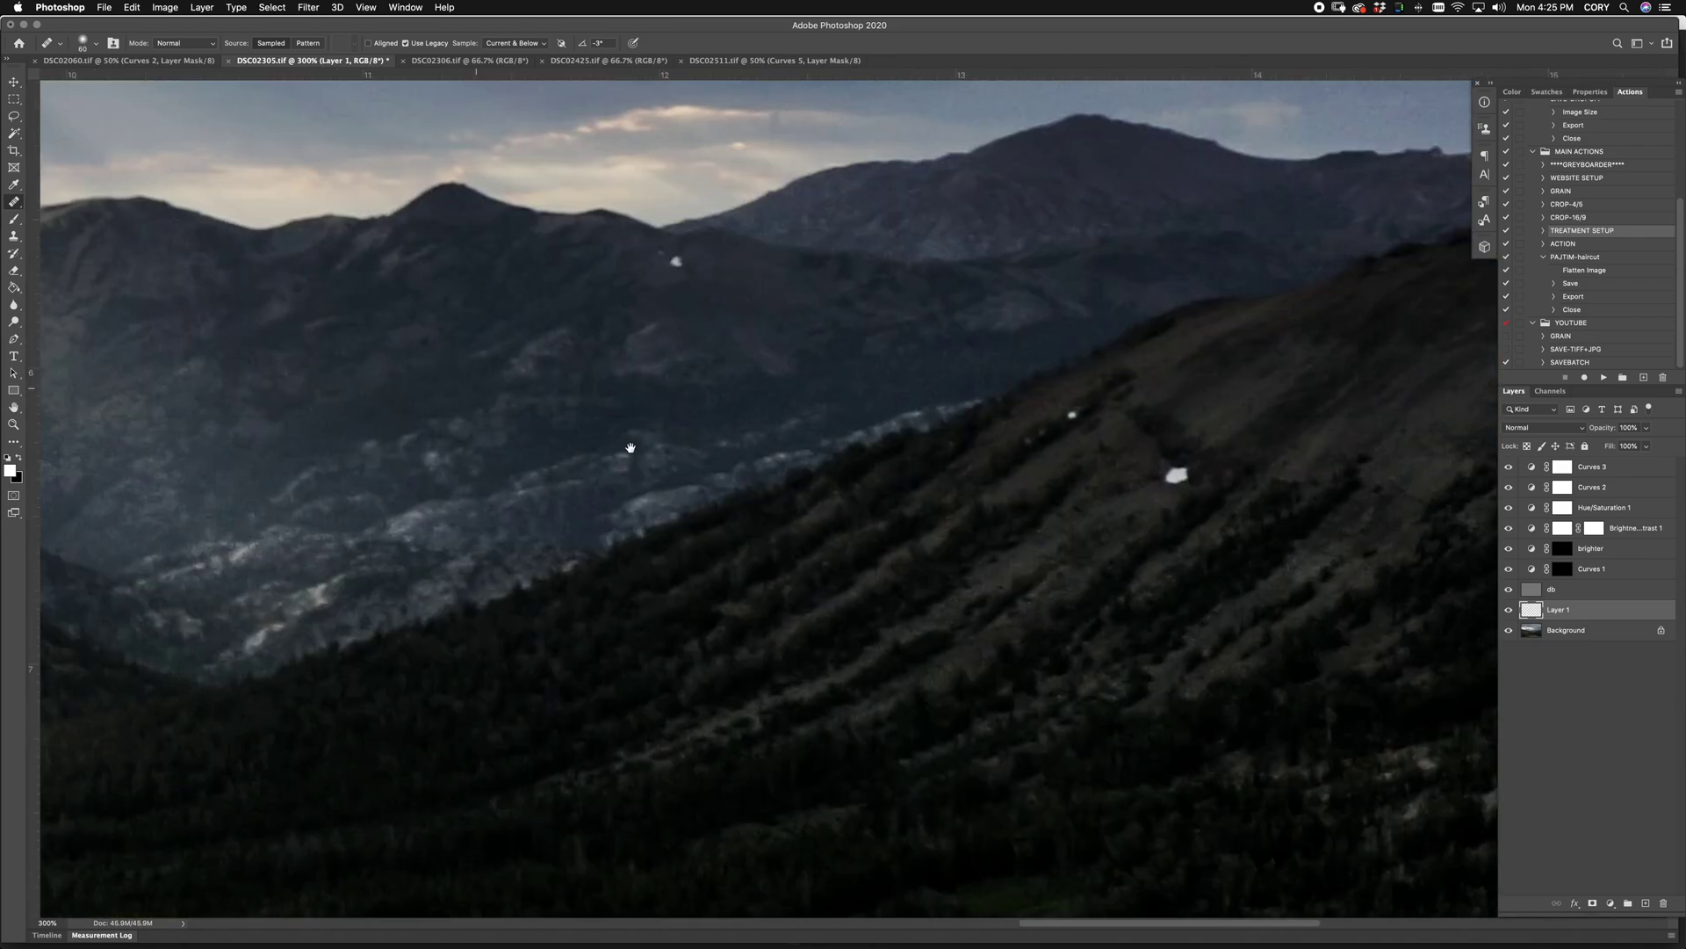
key("bracketleft")
key("bracketleft")
key("bracketleft")
key("bracketleft")
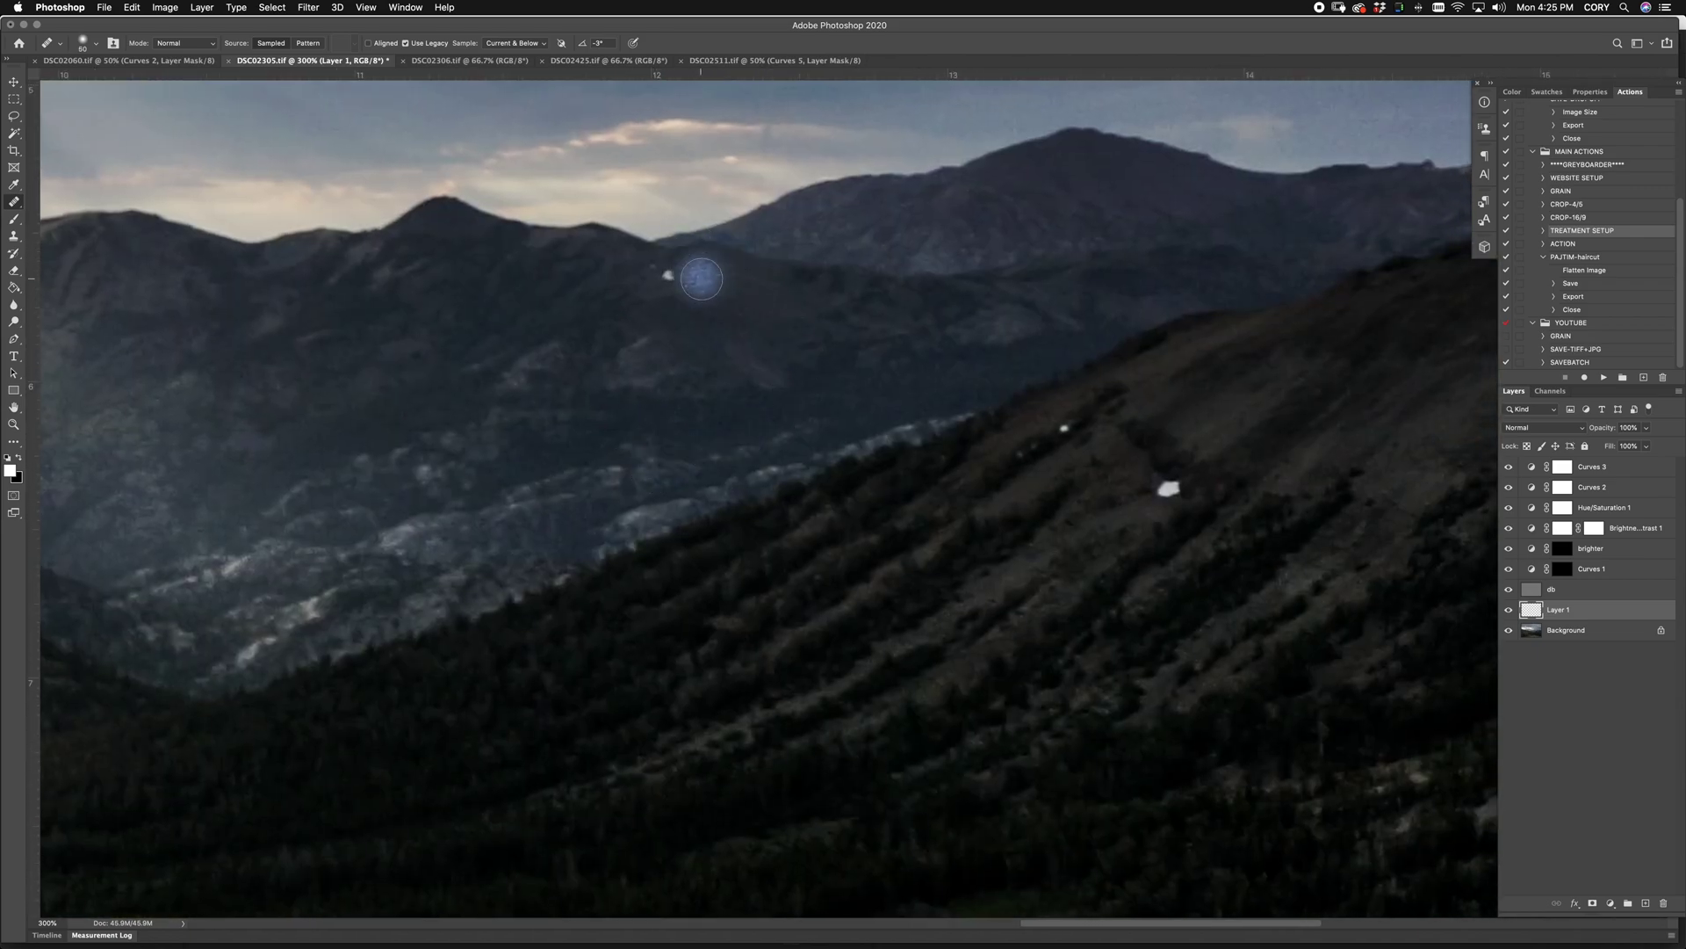
left_click(689, 285, "alt")
left_click(668, 275)
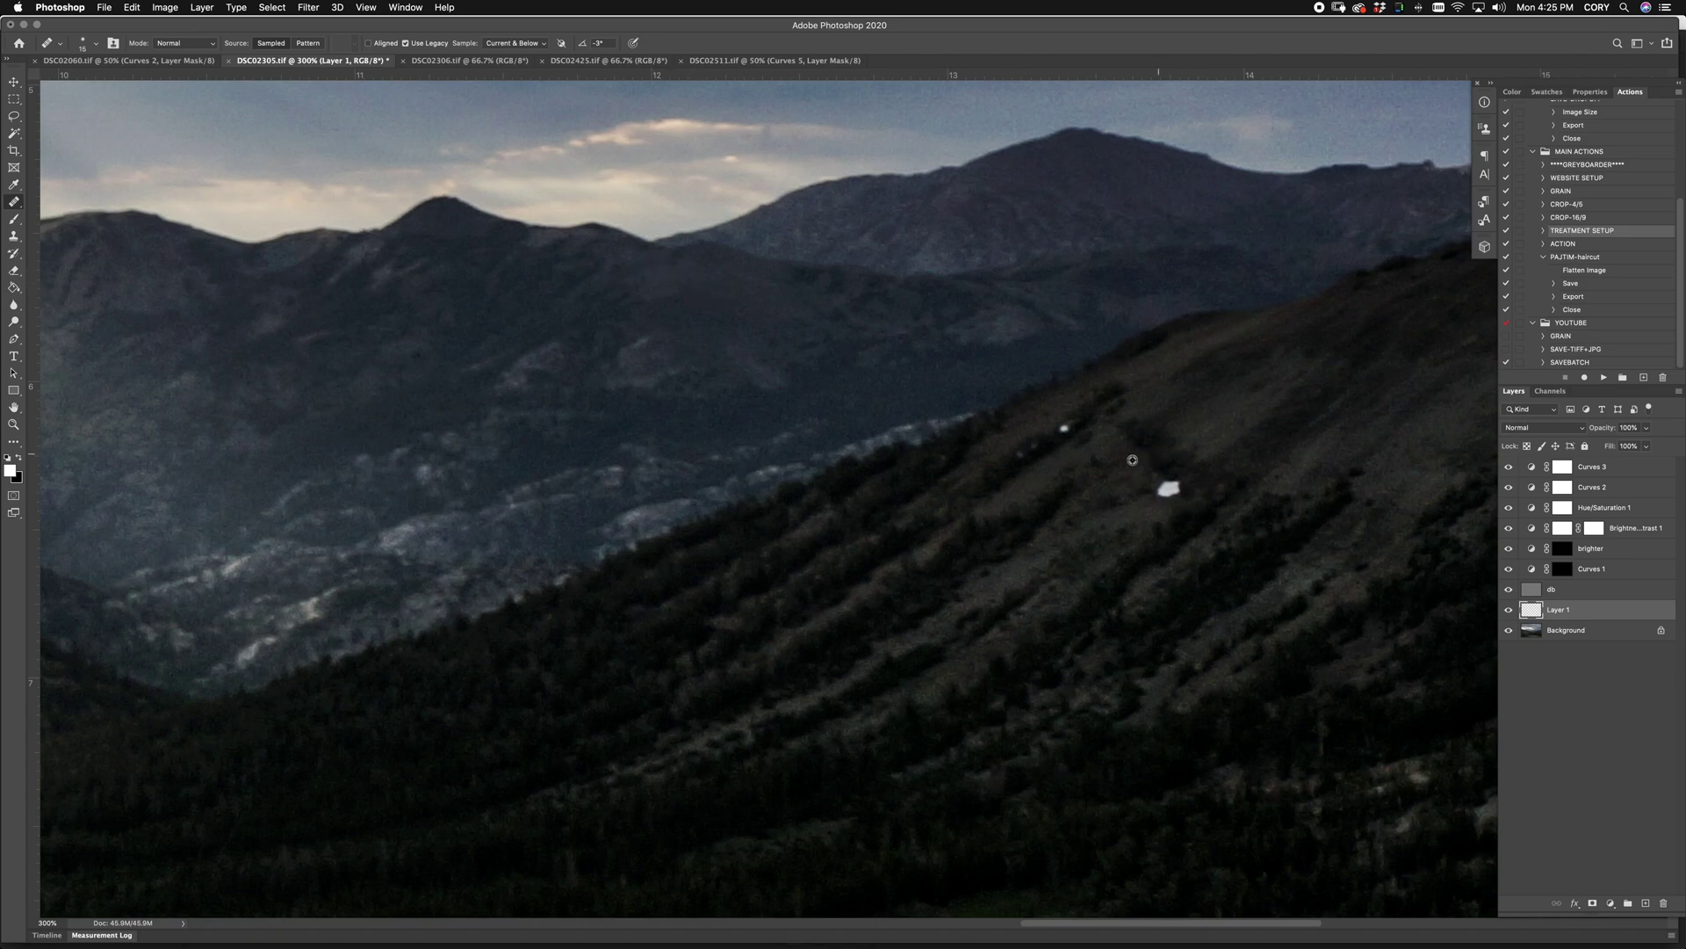
Step: Heal the two white spots on the dark slope in front of the distant mountains, sampling clean ground beside them
left_click(1065, 427)
left_click(1115, 439, "alt")
left_click(1169, 487)
scroll(1032, 442, "down", 4)
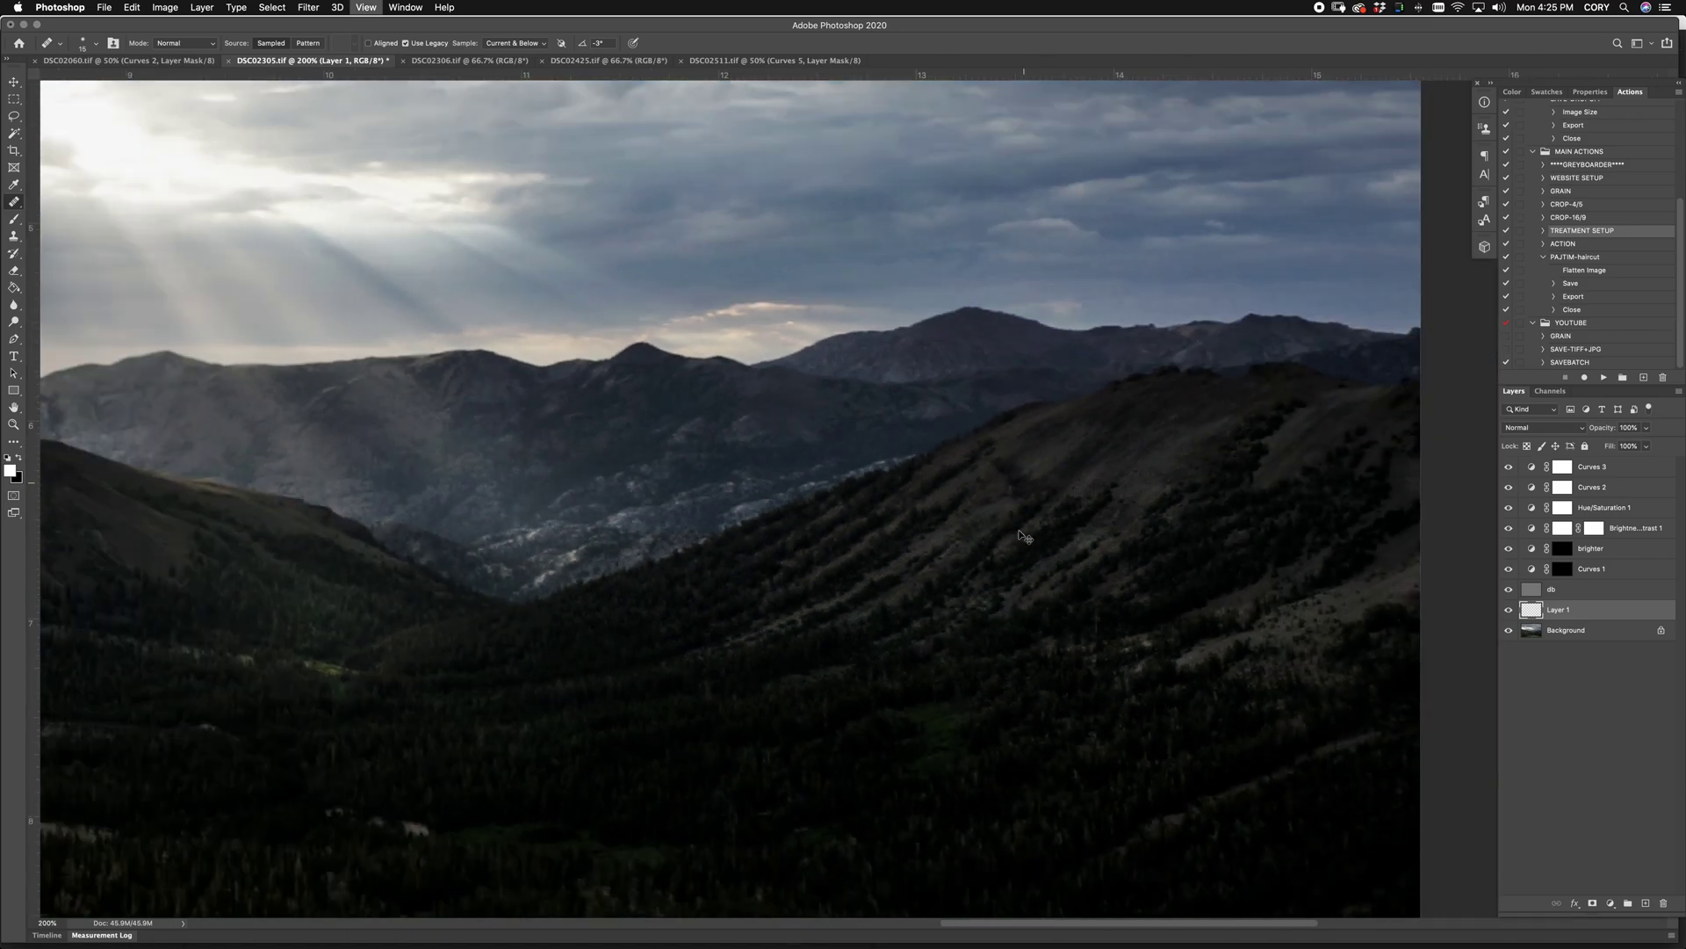
scroll(1040, 528, "up", 2)
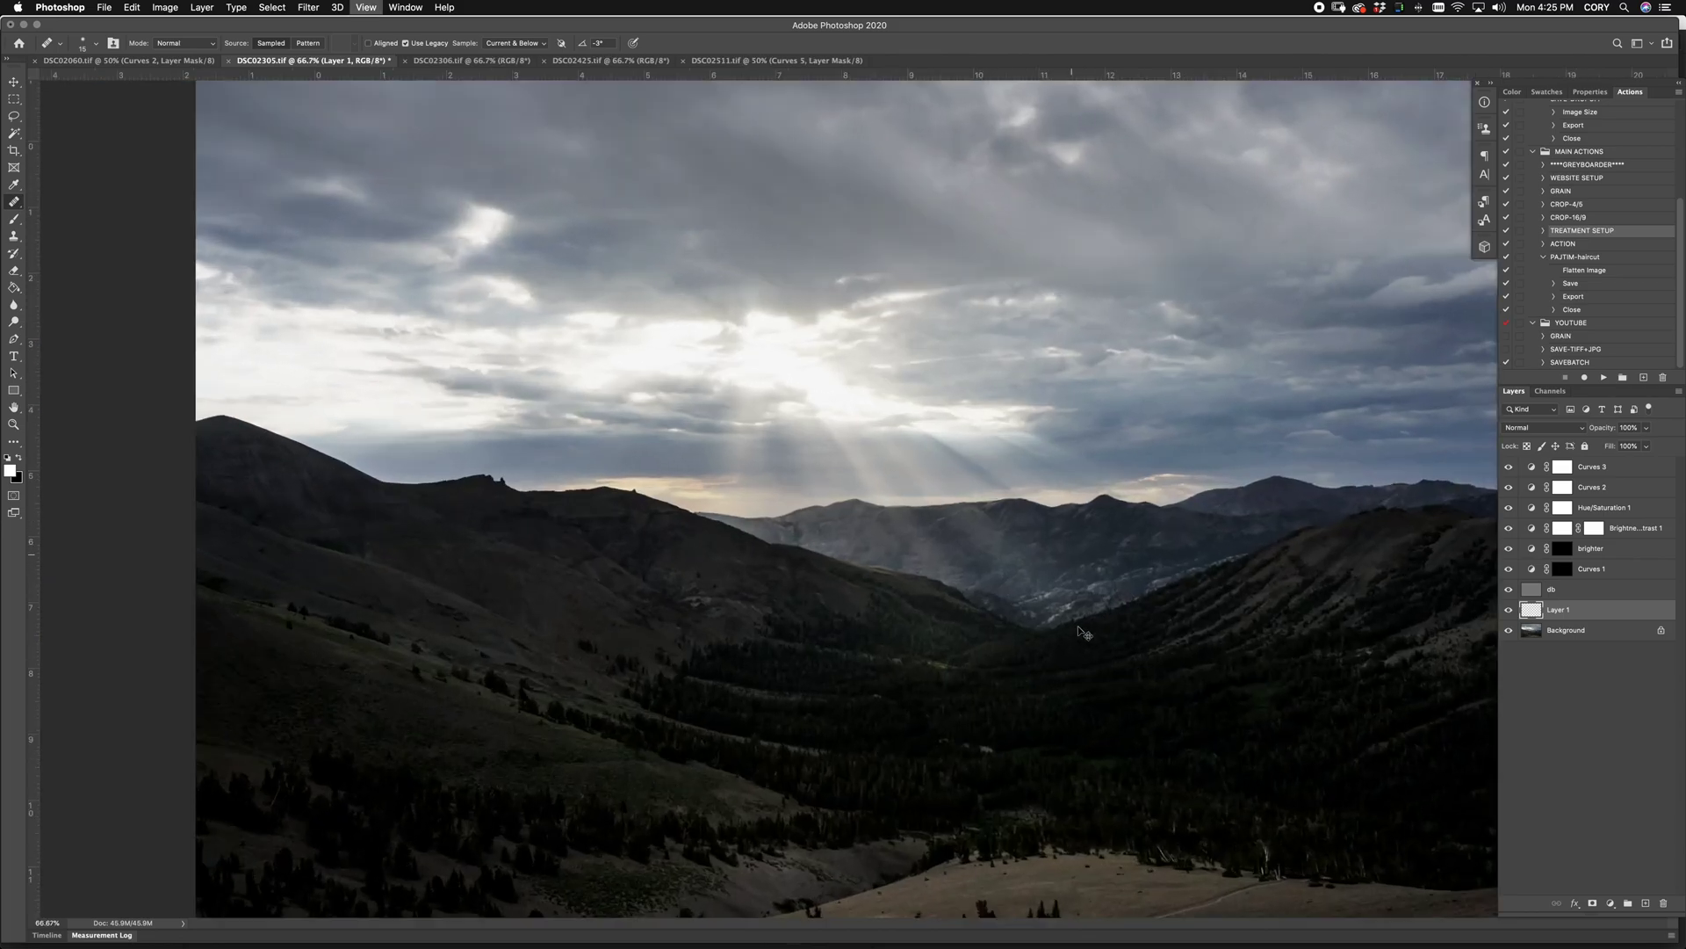
Step: Check the whole valley for leftover spots and compare the photo with and without the Layer 1 retouching
left_click_drag(856, 635, 852, 637)
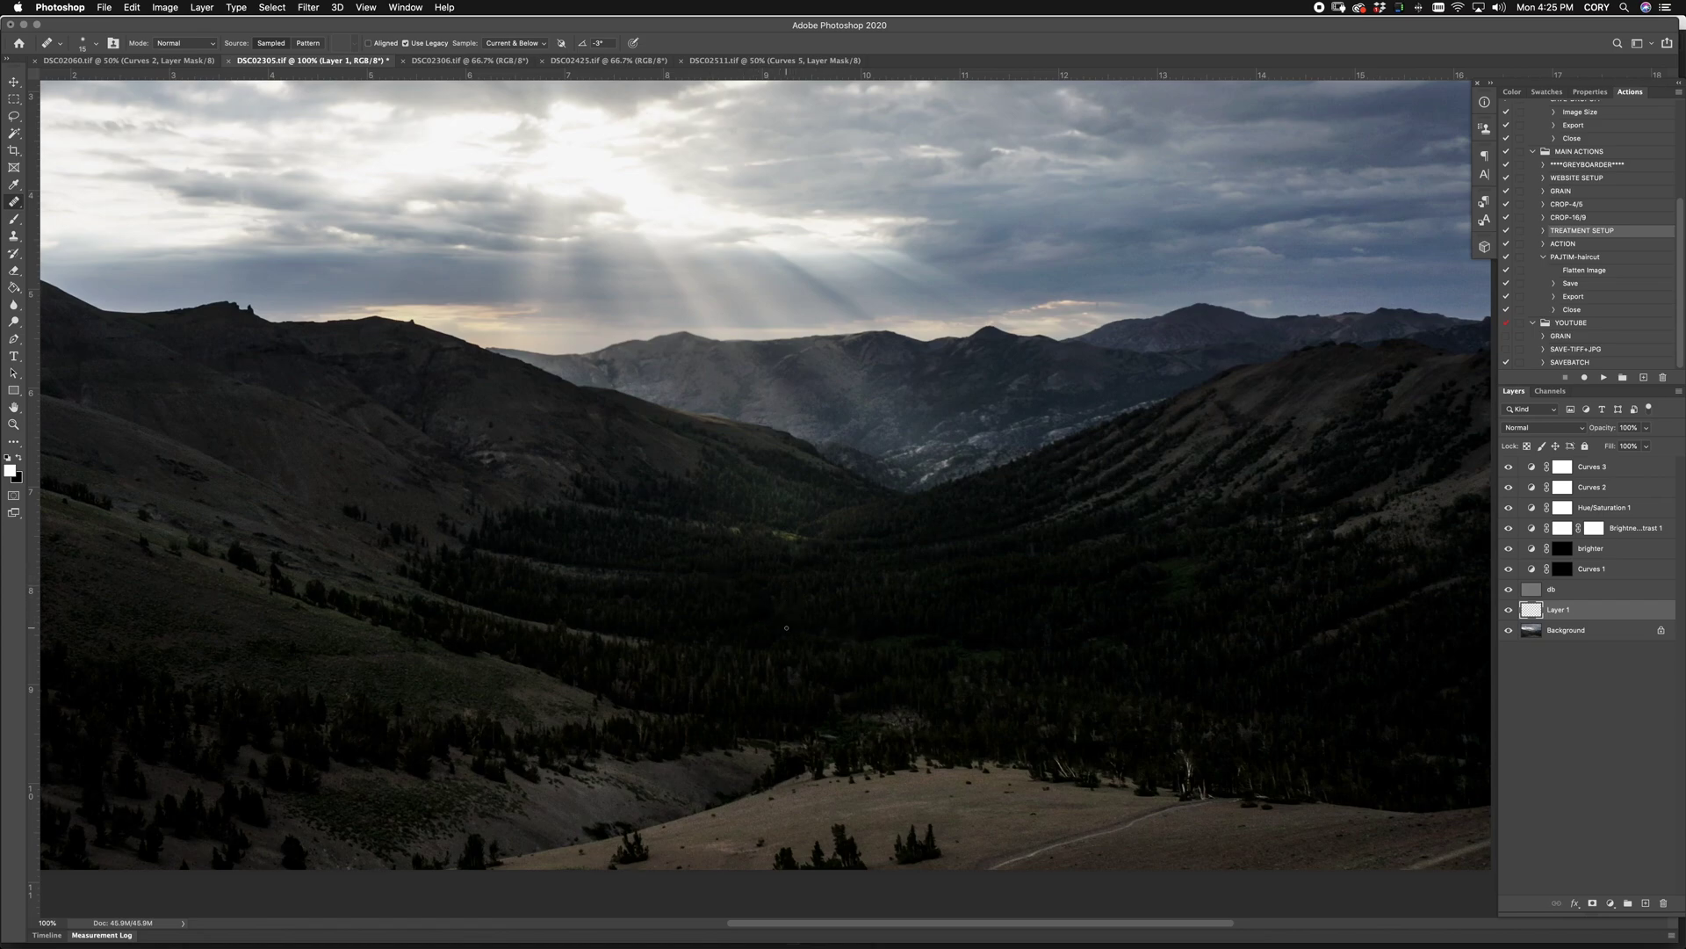
scroll(786, 628, "down", 2)
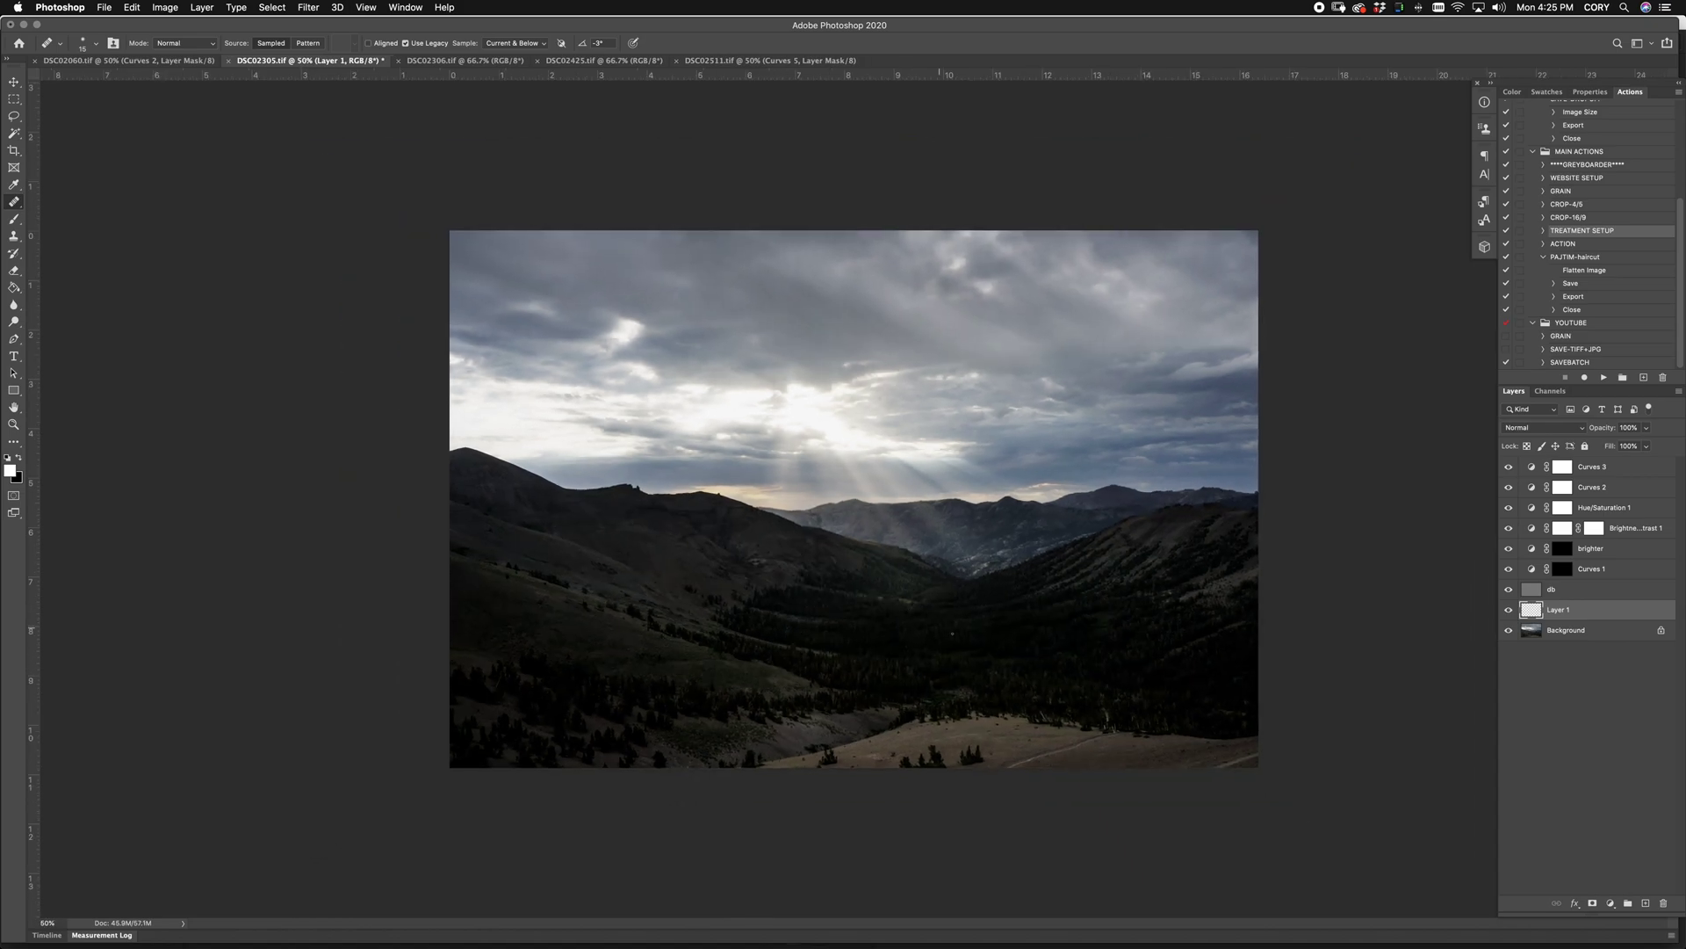
left_click(1511, 608)
left_click(1510, 610)
Step: Add a second Brightness/Contrast layer directly above Brightness/Contrast 1 and set its contrast to 41
left_click(1658, 533)
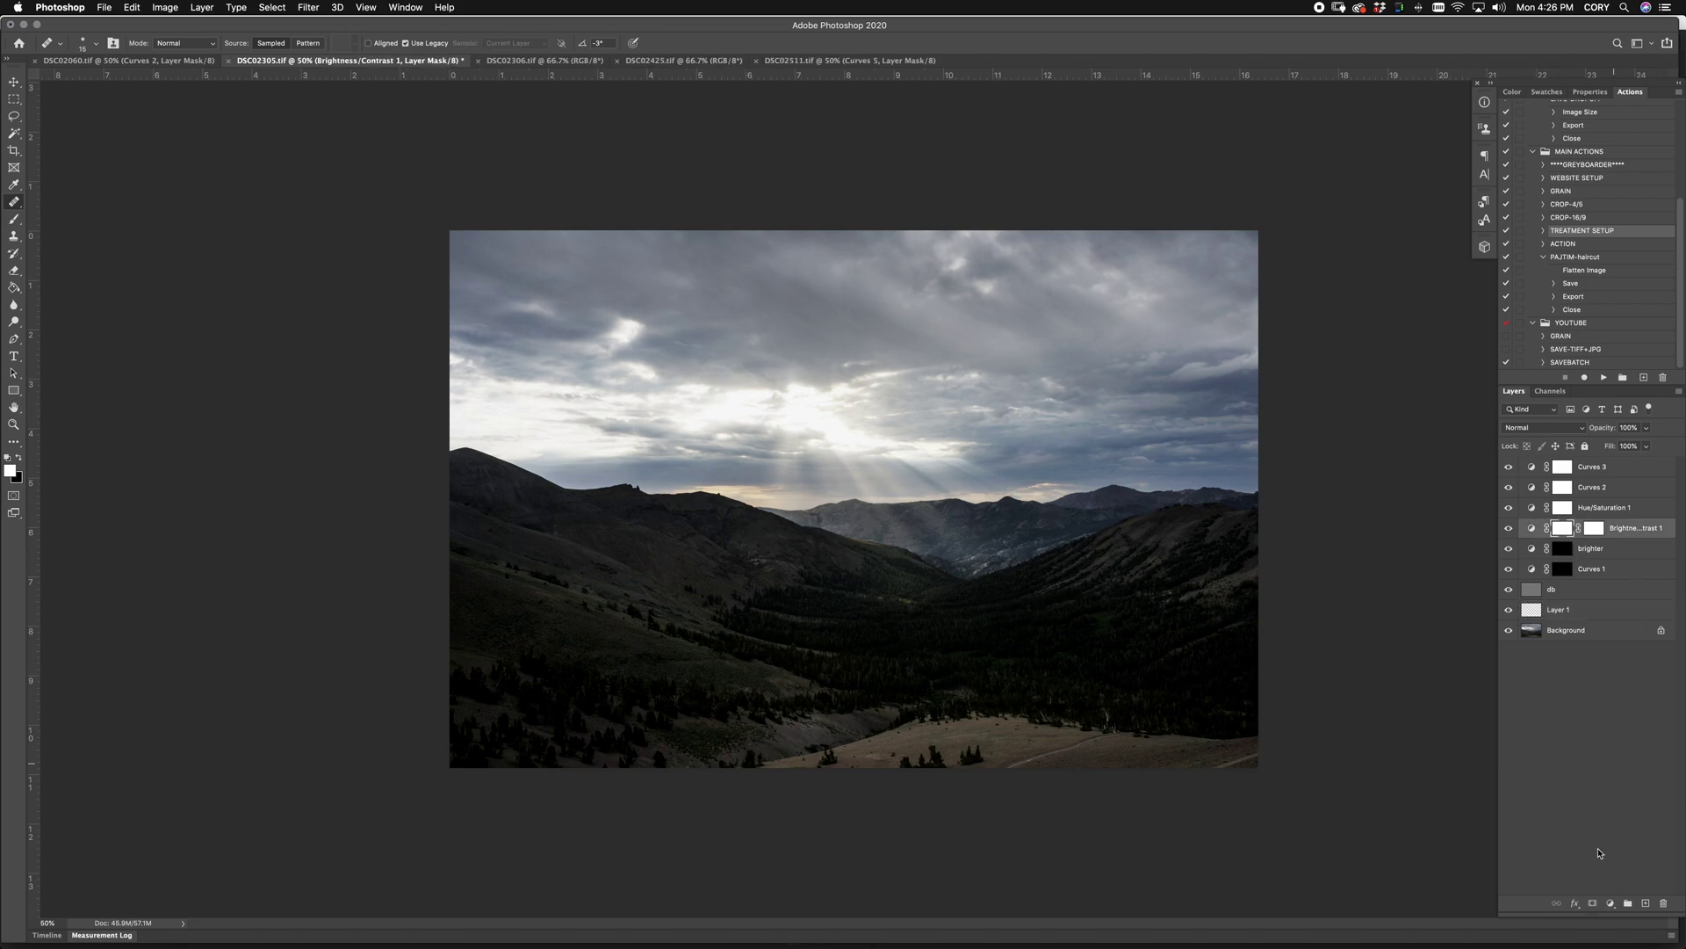
left_click(1610, 903)
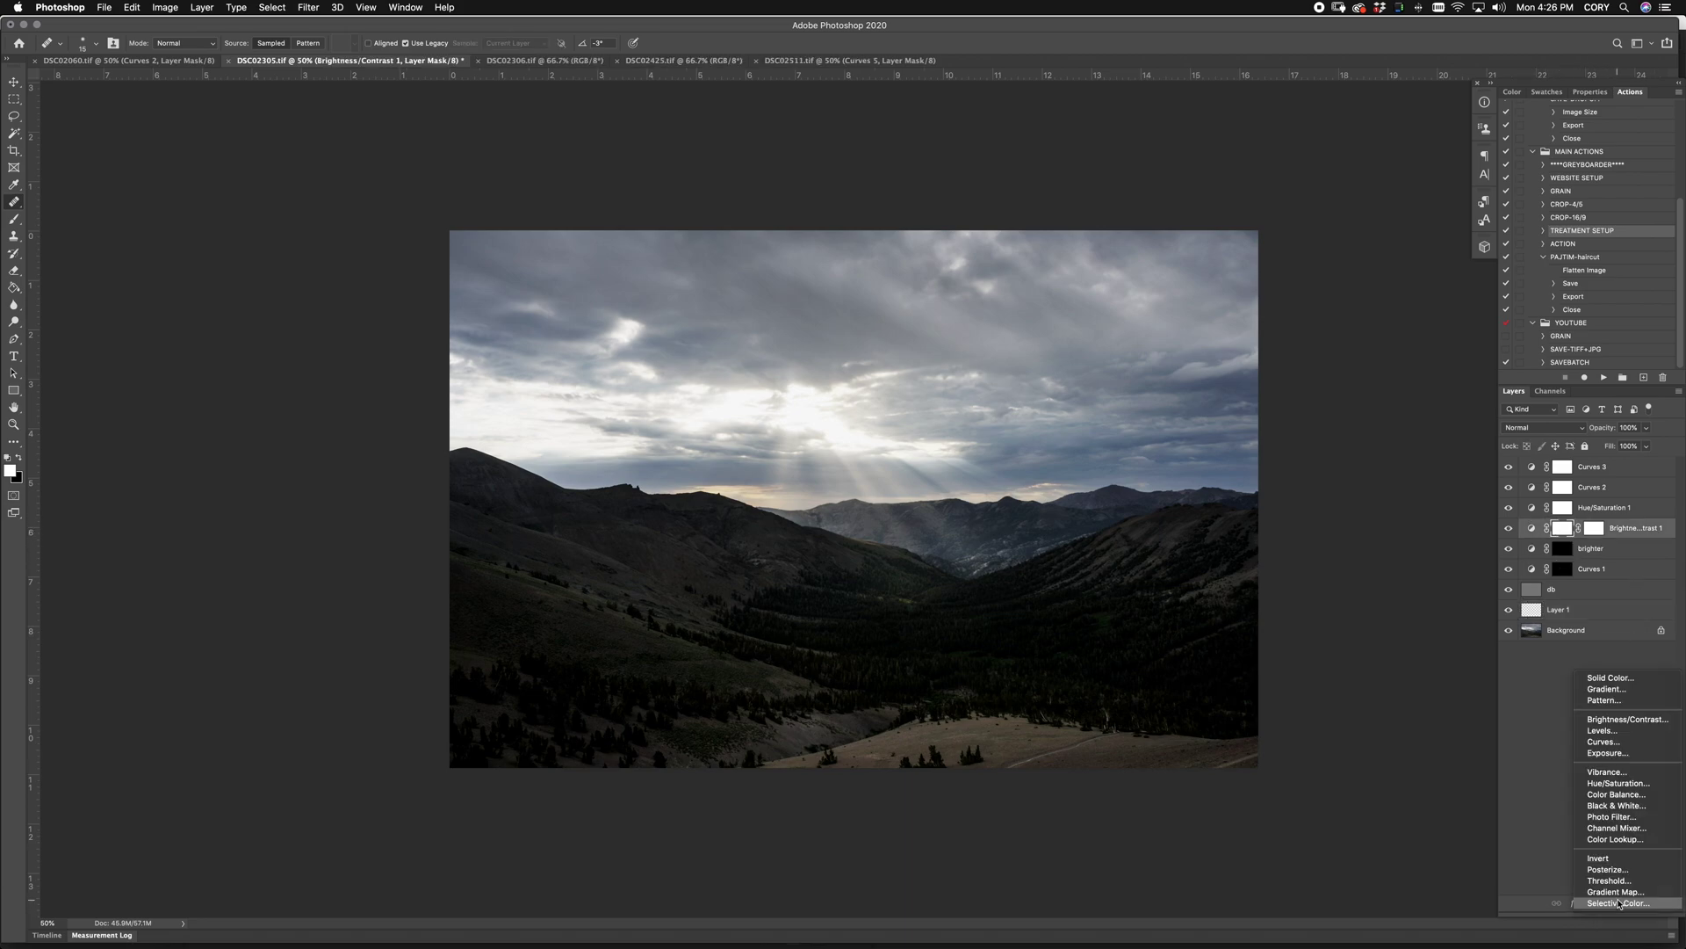
left_click(1624, 720)
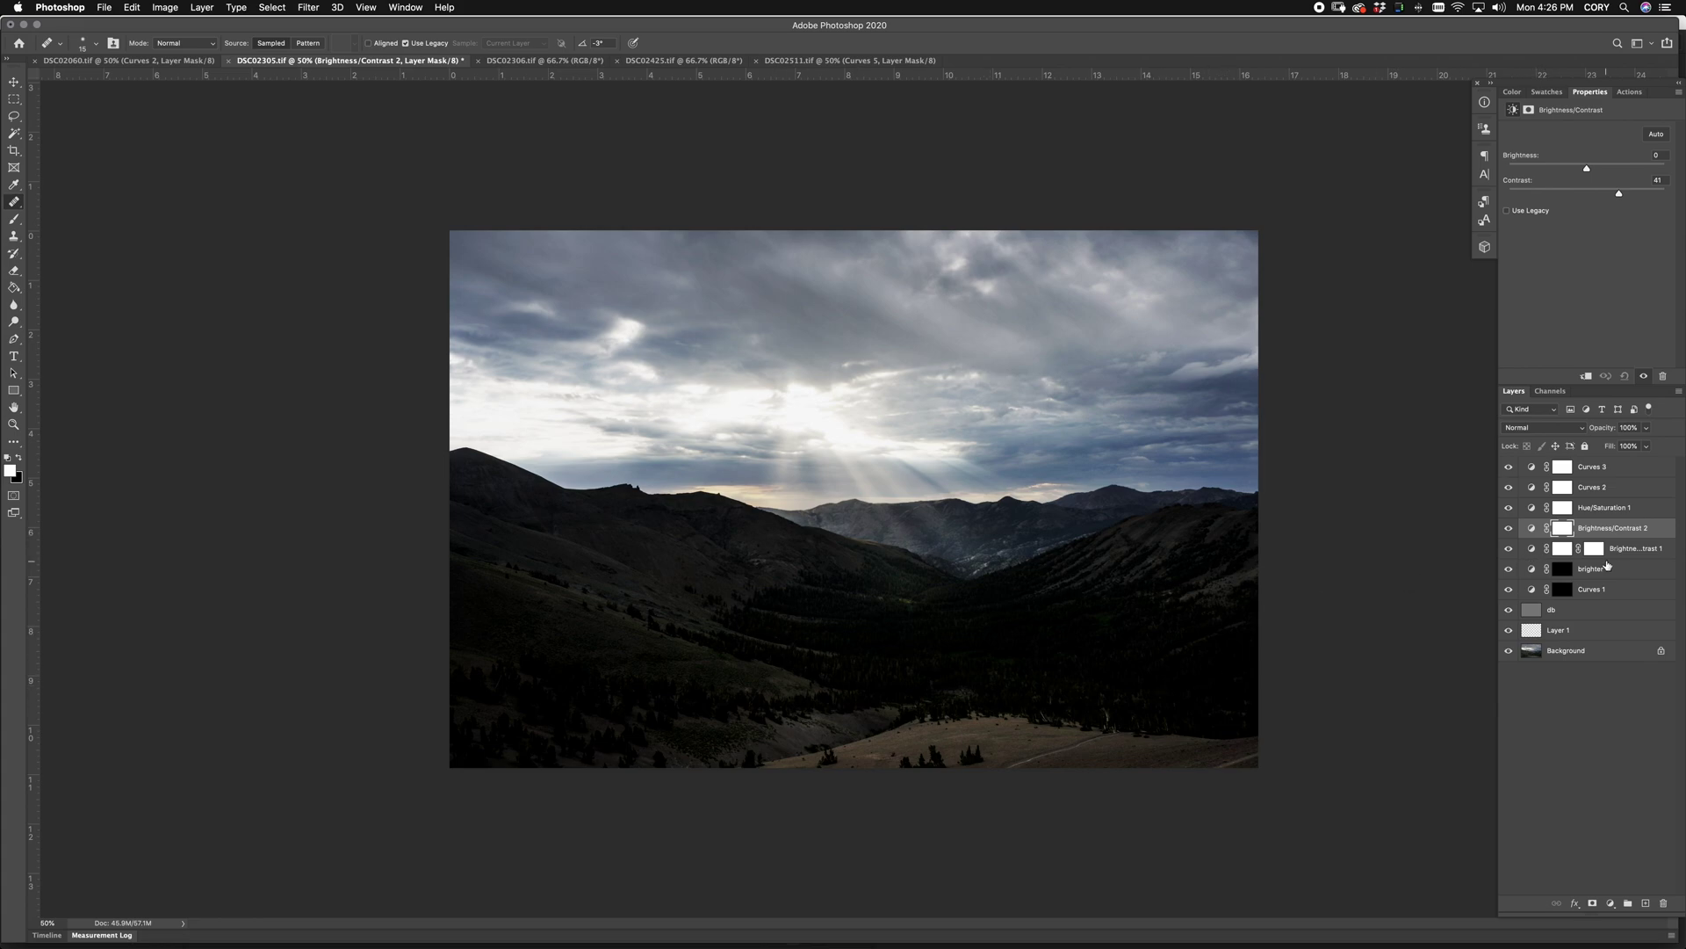
Step: Paint white on the Curves 1 mask at 9% brush opacity to tone down the bright band of clouds, using a brush of about 600 px
left_click(1562, 589)
key("b")
key("bracketright")
key("bracketright")
key("bracketright")
key("bracketright")
key("bracketright")
key("bracketright")
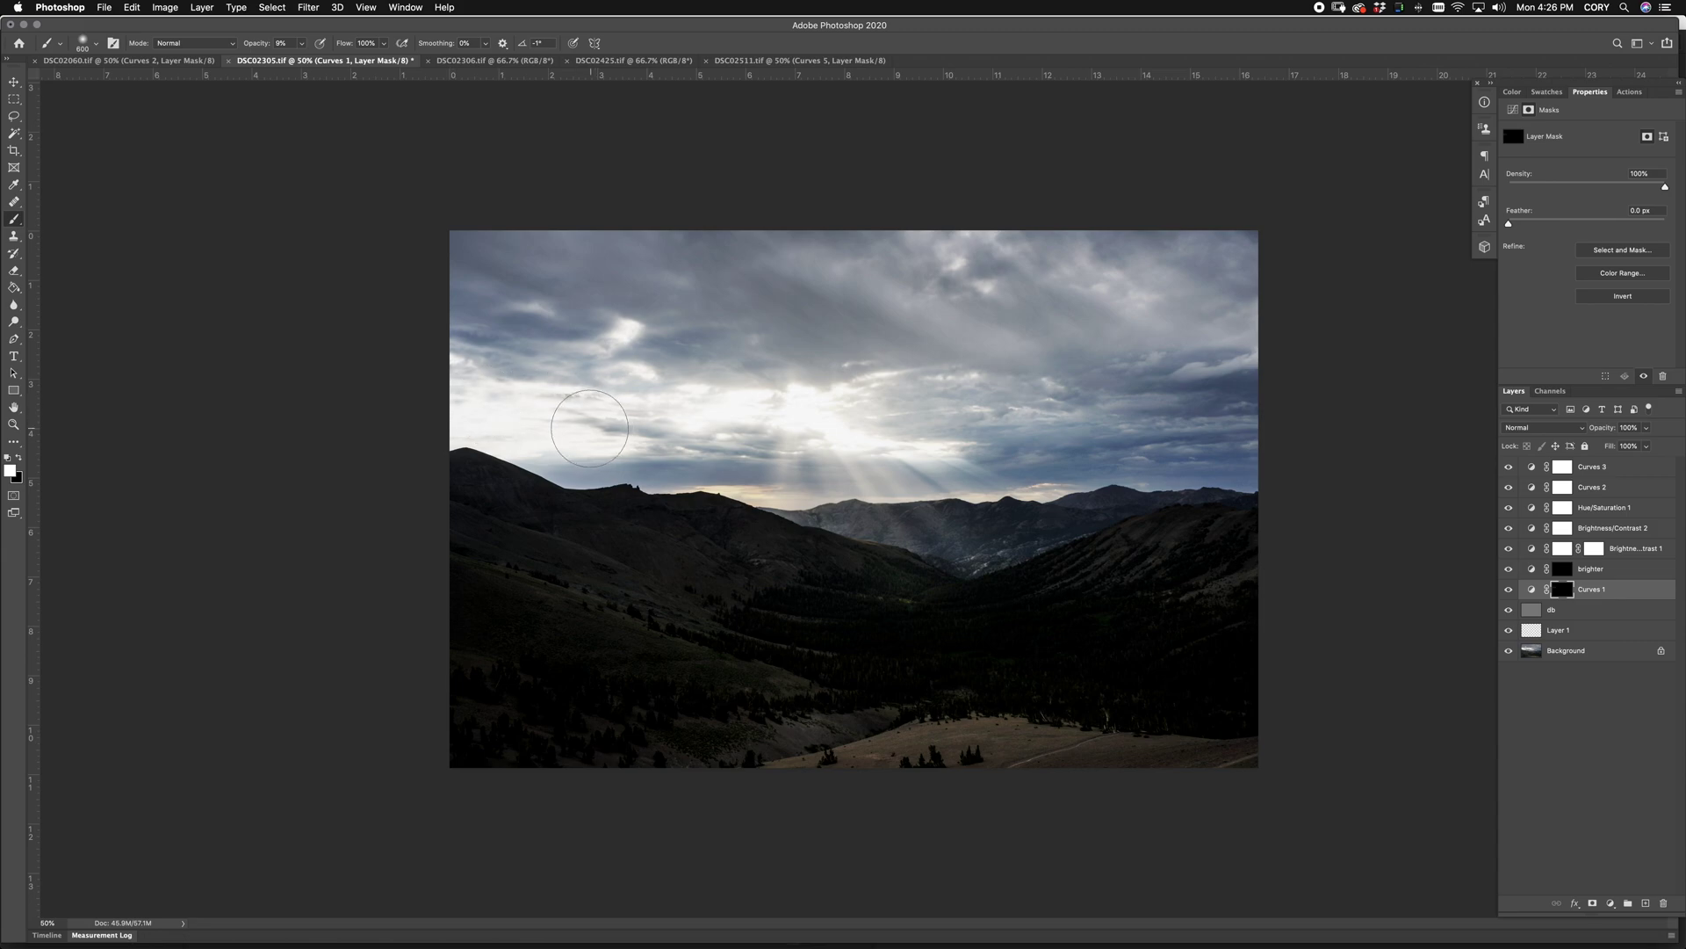
left_click_drag(683, 414, 843, 413)
key("bracketright")
mouse_move(941, 457)
left_mouse_down()
mouse_move(566, 435)
mouse_move(623, 393)
left_mouse_up()
Step: Refine the Curves 1 mask around the sunburst and light rays with smaller brush sizes to tone down the brightest clouds
key("bracketleft")
key("bracketleft")
key("bracketleft")
key("bracketleft")
key("bracketleft")
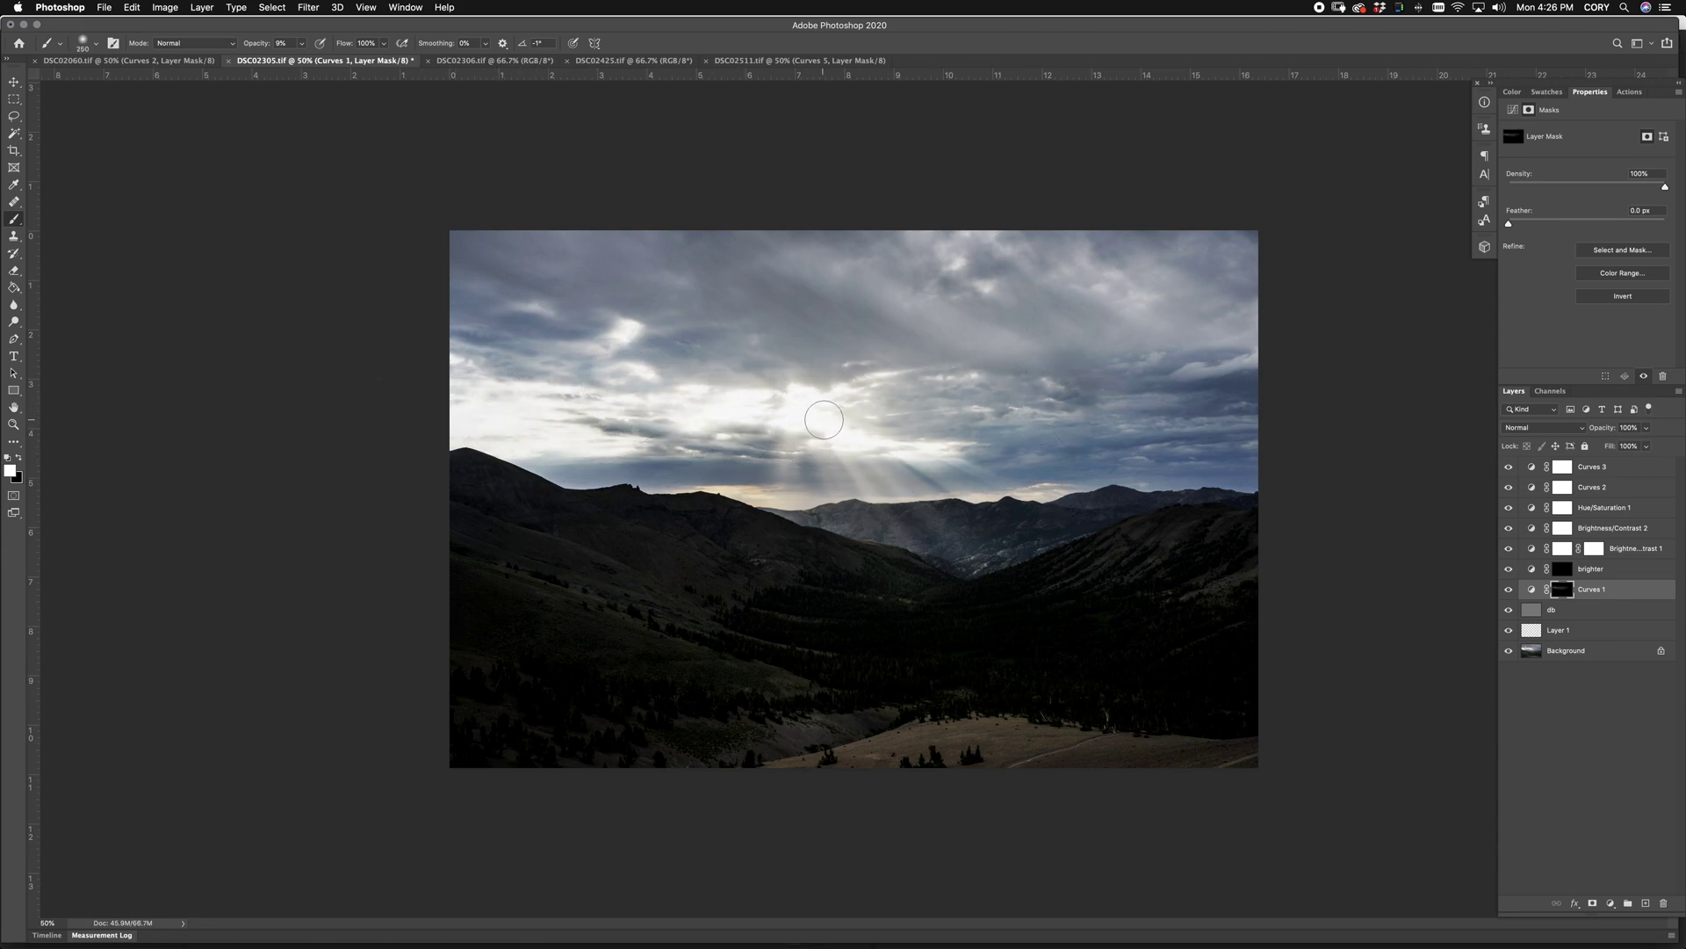
key("bracketleft")
key("bracketleft")
key("bracketleft")
key("bracketleft")
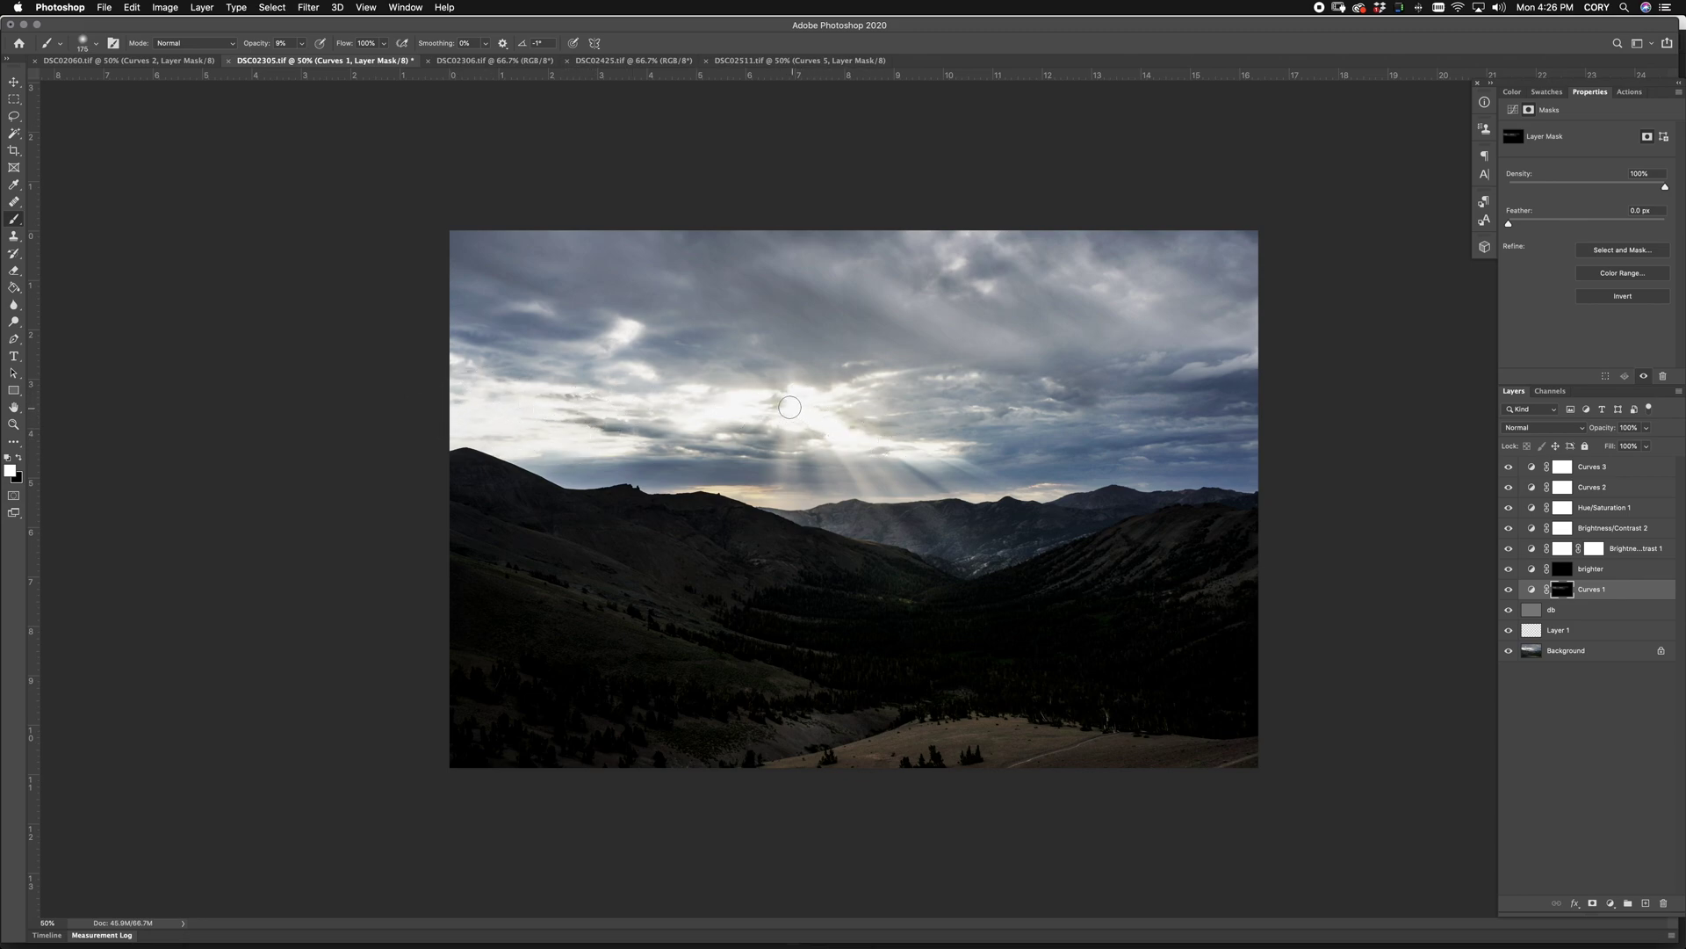
key("bracketright")
key("bracketright")
left_click_drag(800, 508, 1312, 623)
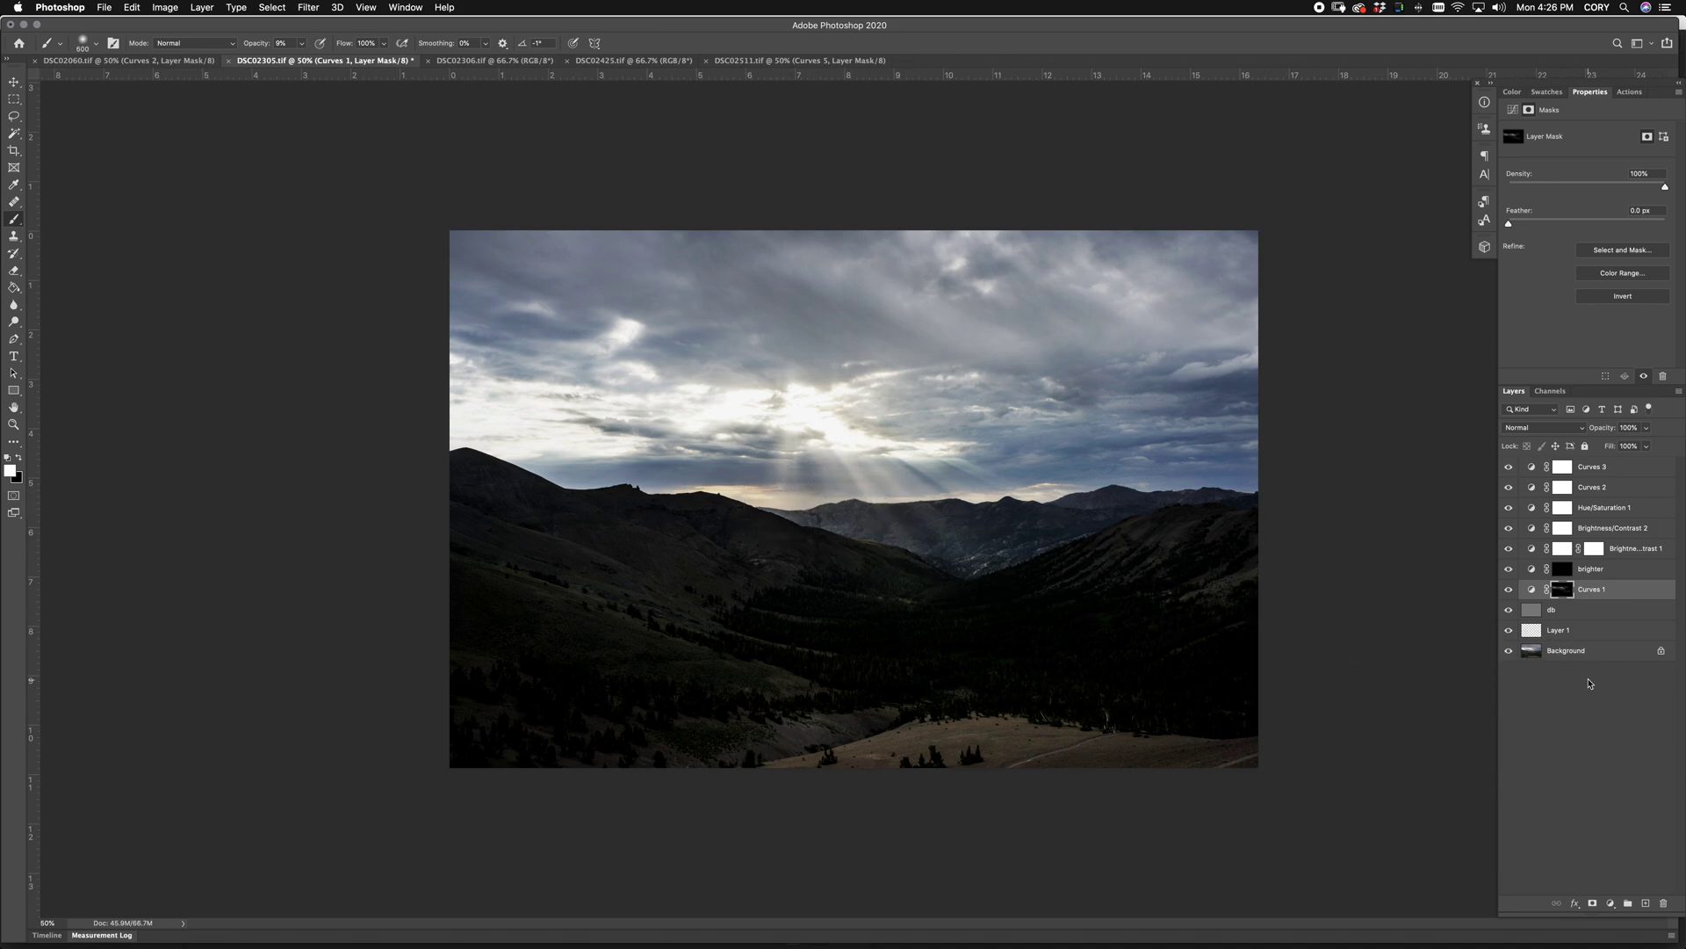
Step: Try to darken the upper sky on the Curves 1 mask with a 1000 px brush, and undo the stroke
key("bracketright")
key("bracketright")
key("bracketright")
key("bracketright")
left_click_drag(985, 272, 112, 458)
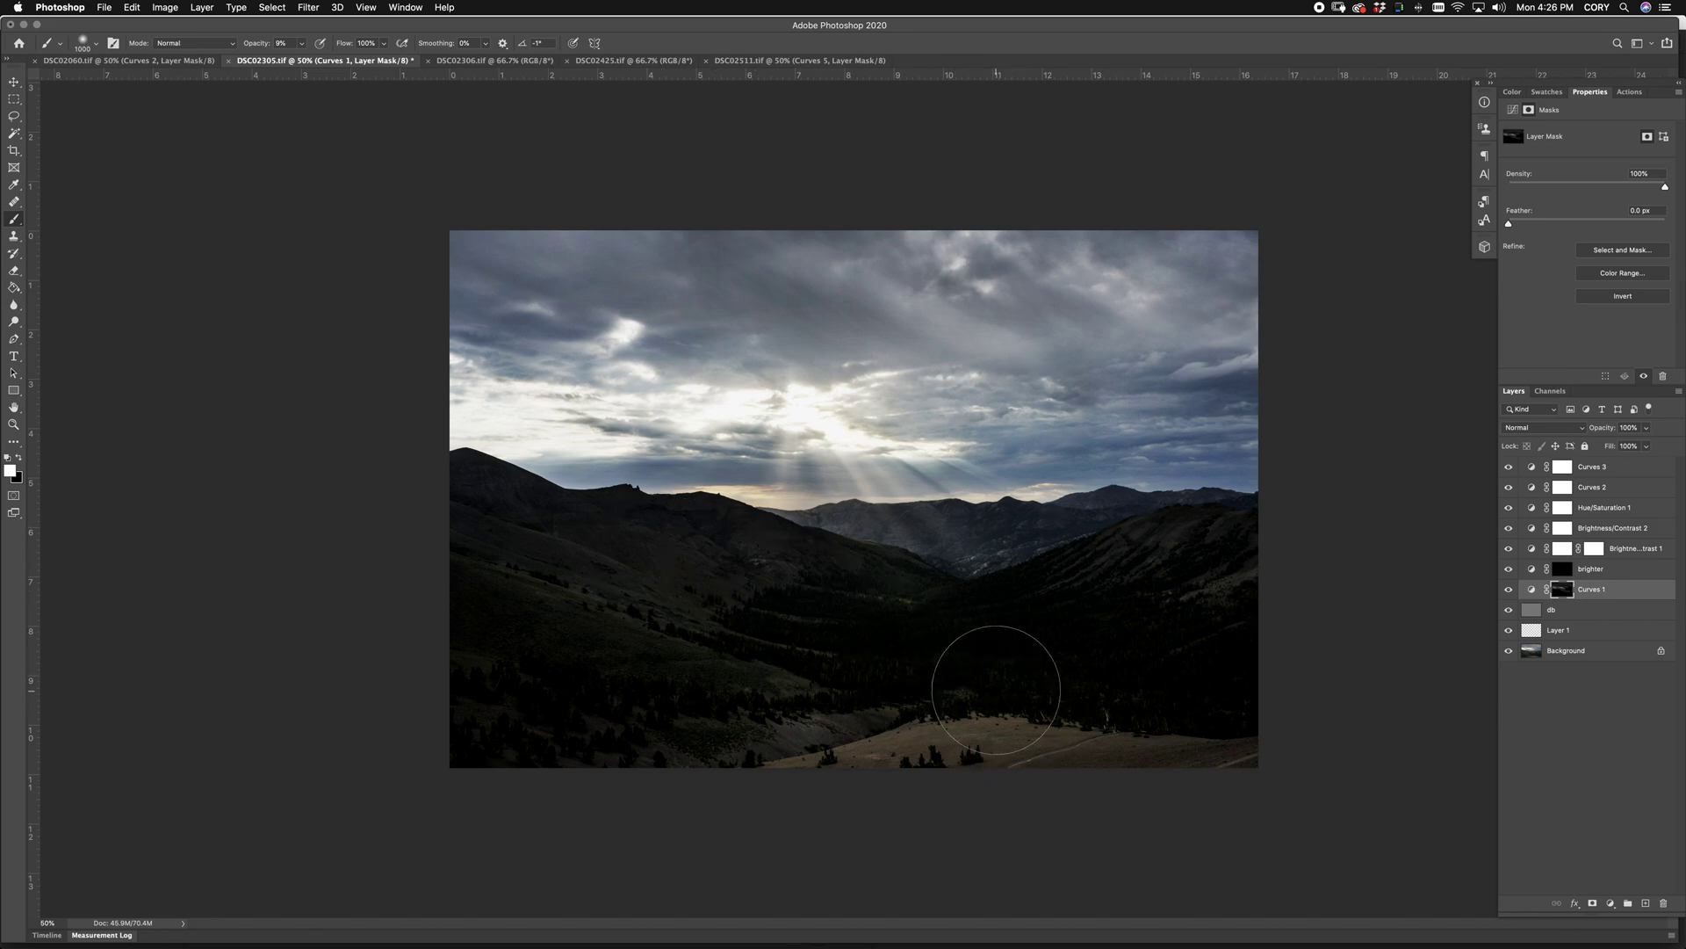
key("super+z")
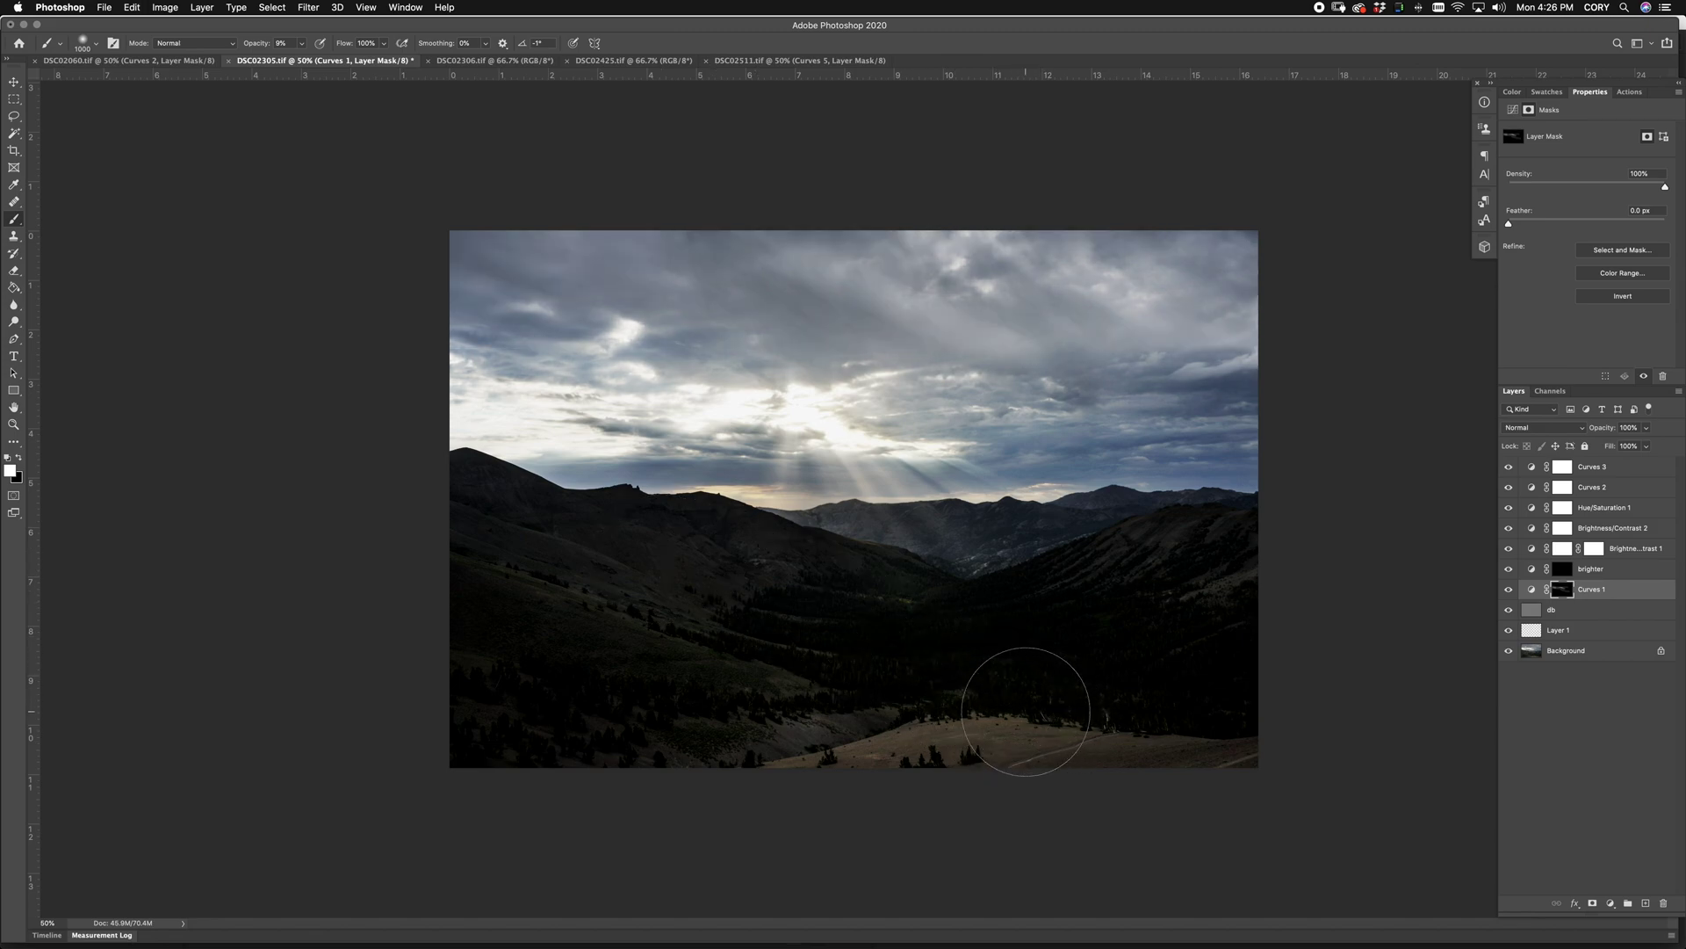
Step: Paint white on the brighter layer's mask over the dark foreground and lower valley with a large soft brush at 9% opacity
left_click(1558, 575)
key("bracketright")
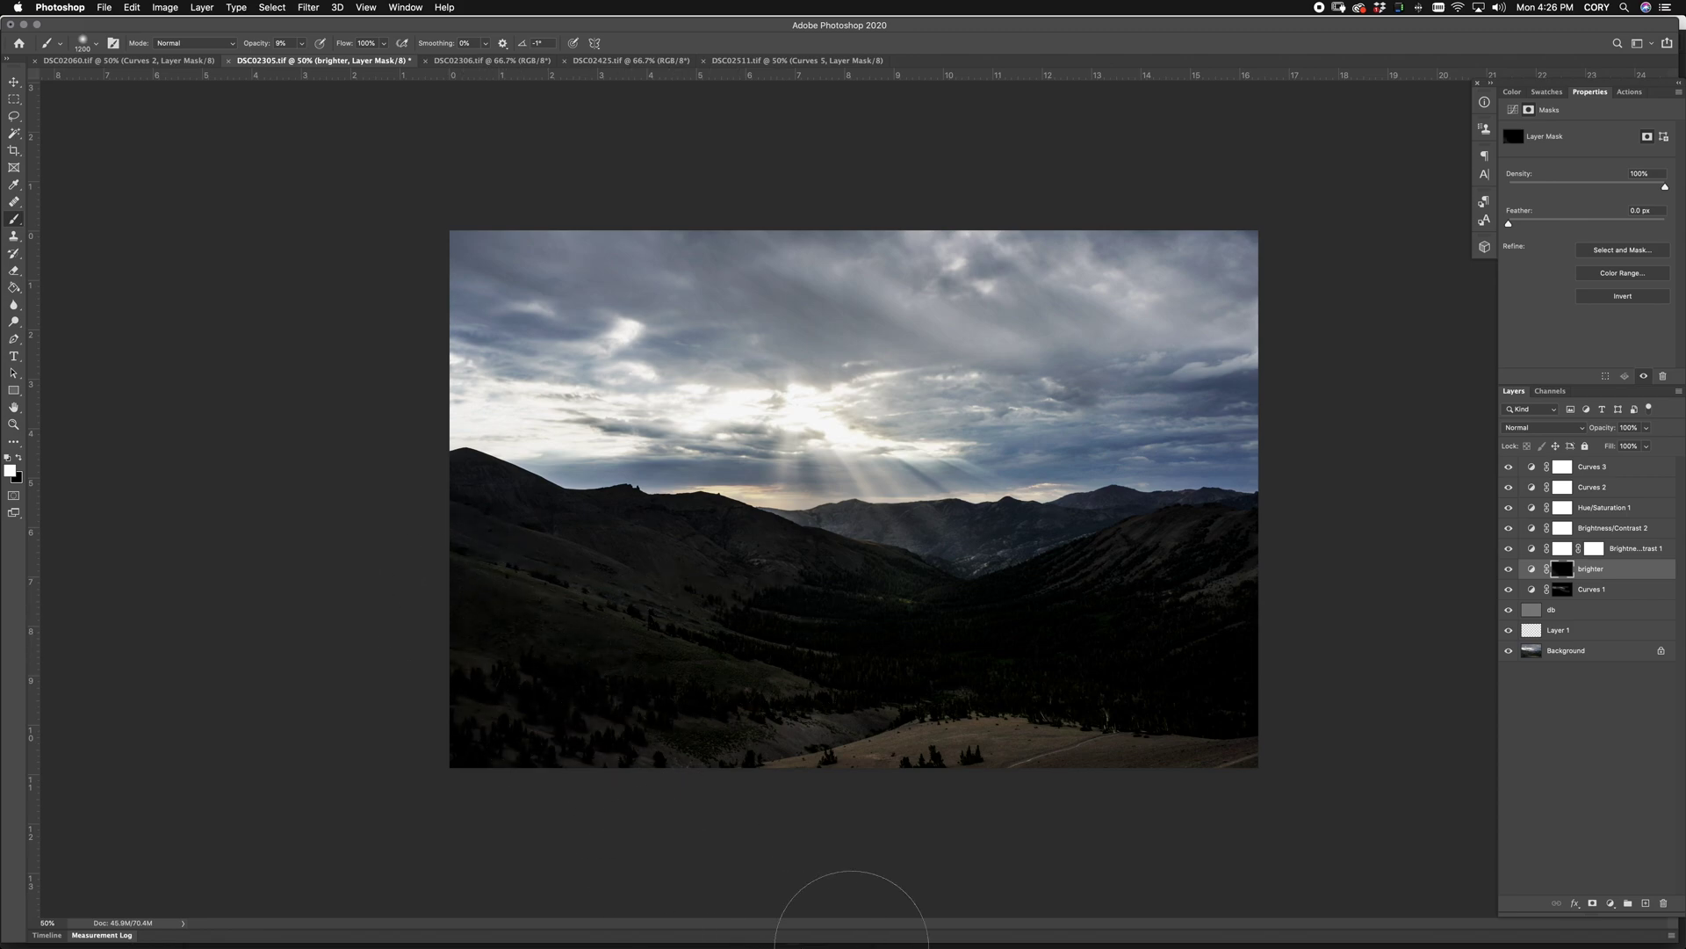
key("bracketleft")
key("bracketleft")
key("bracketleft")
key("bracketleft")
key("bracketleft")
key("bracketright")
key("bracketright")
key("bracketright")
key("bracketright")
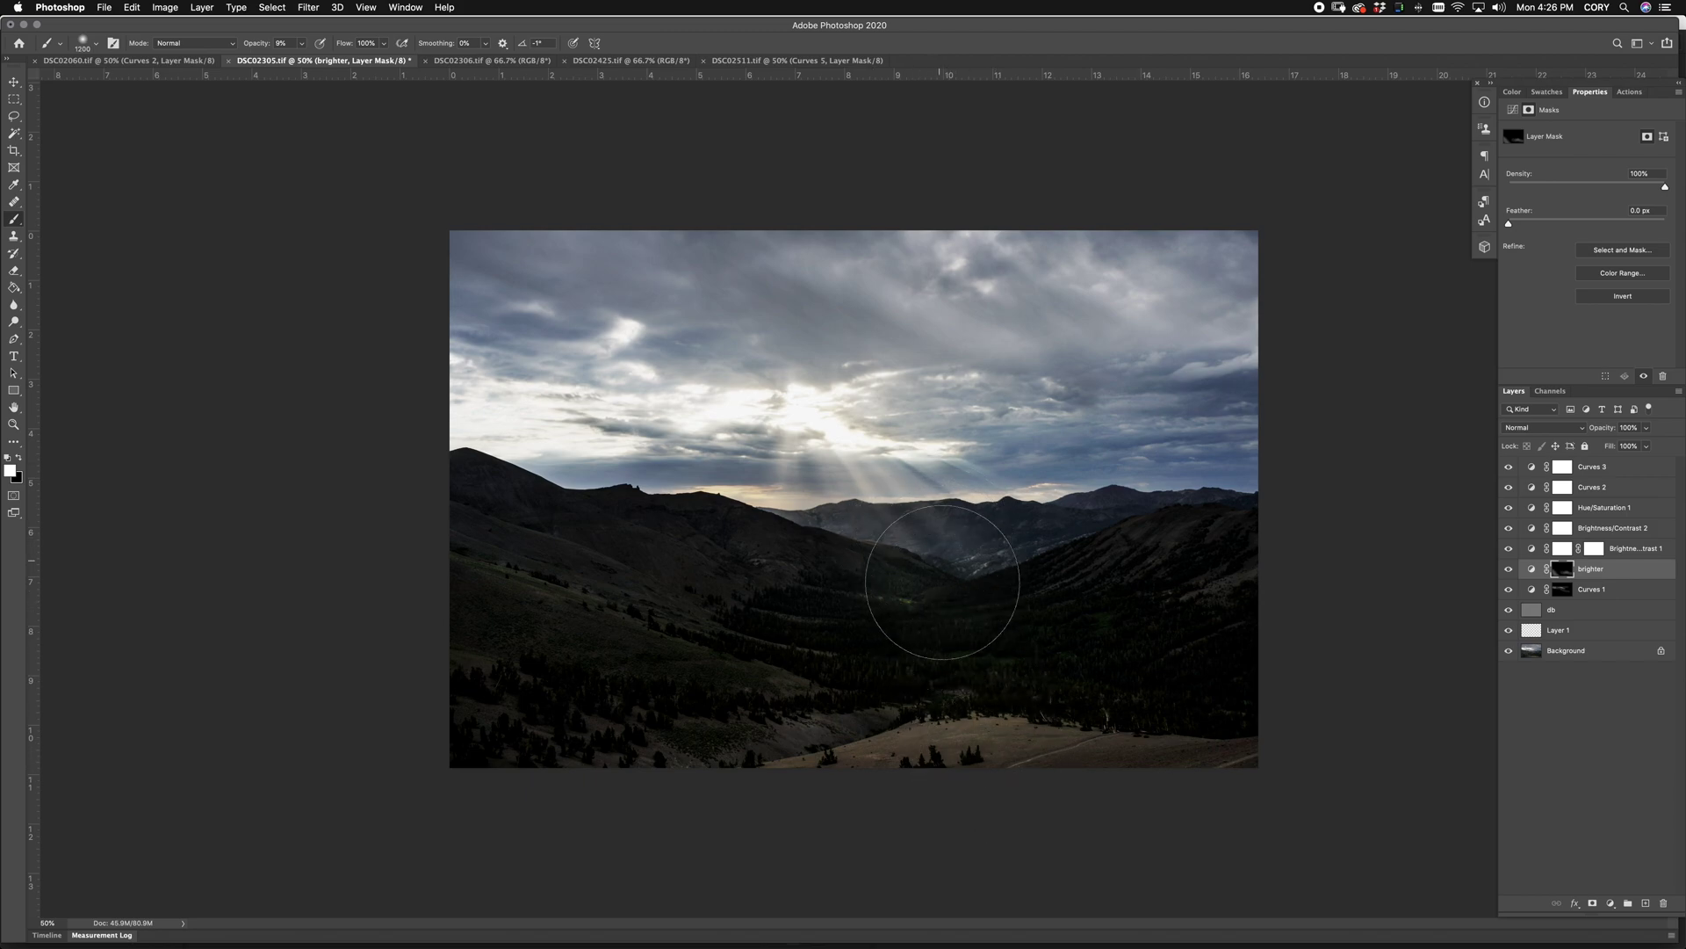
Step: Brighten the forest and the right-hand mountain slope on the brighter mask with a 700 px brush
key("bracketleft")
key("bracketleft")
key("bracketleft")
key("bracketleft")
key("bracketleft")
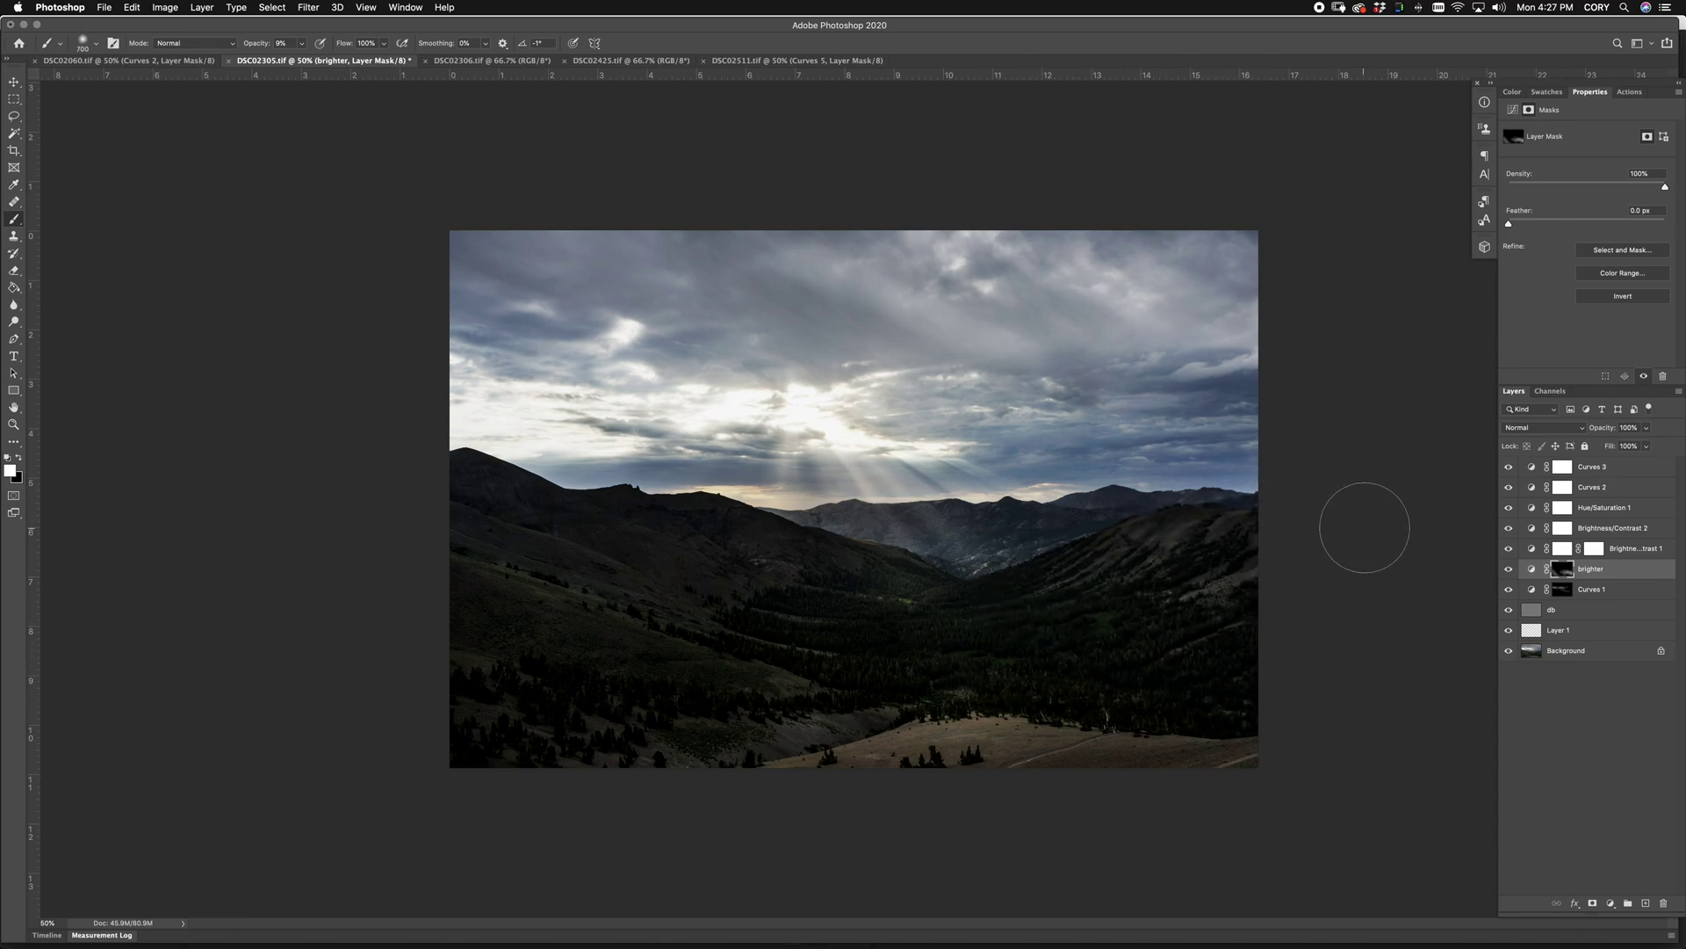
Step: Brighten the left hillside and foreground on the brighter mask with 1000 to 1200 px brushes
key("bracketright")
key("bracketright")
key("bracketright")
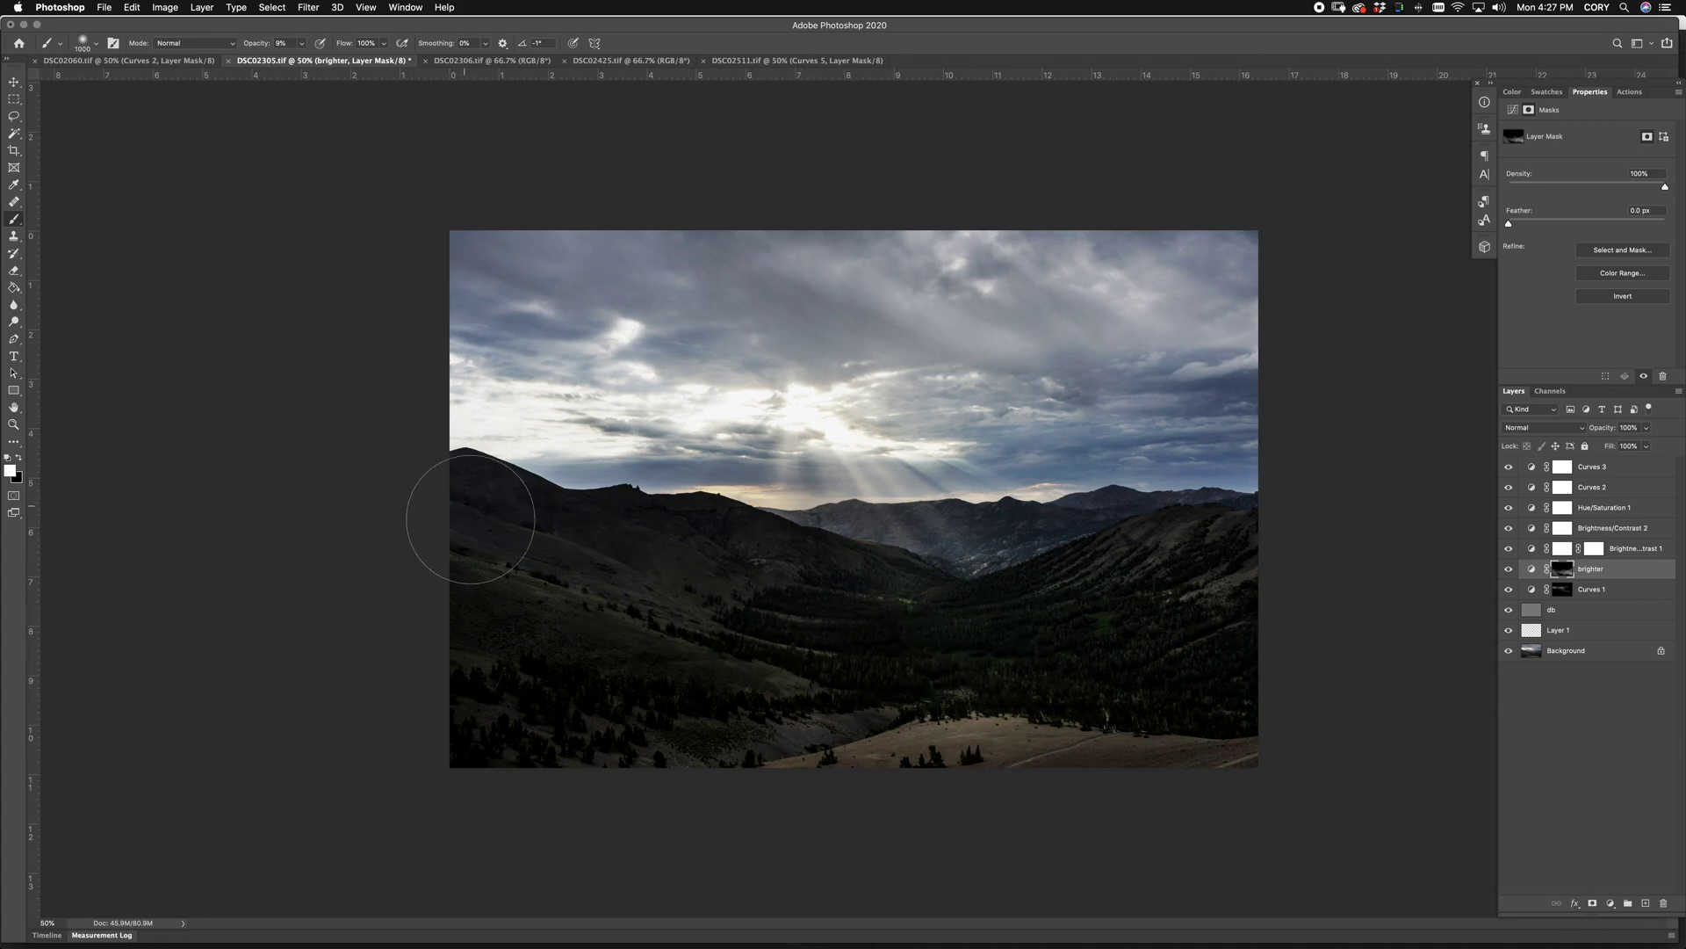
key("bracketright")
key("bracketright")
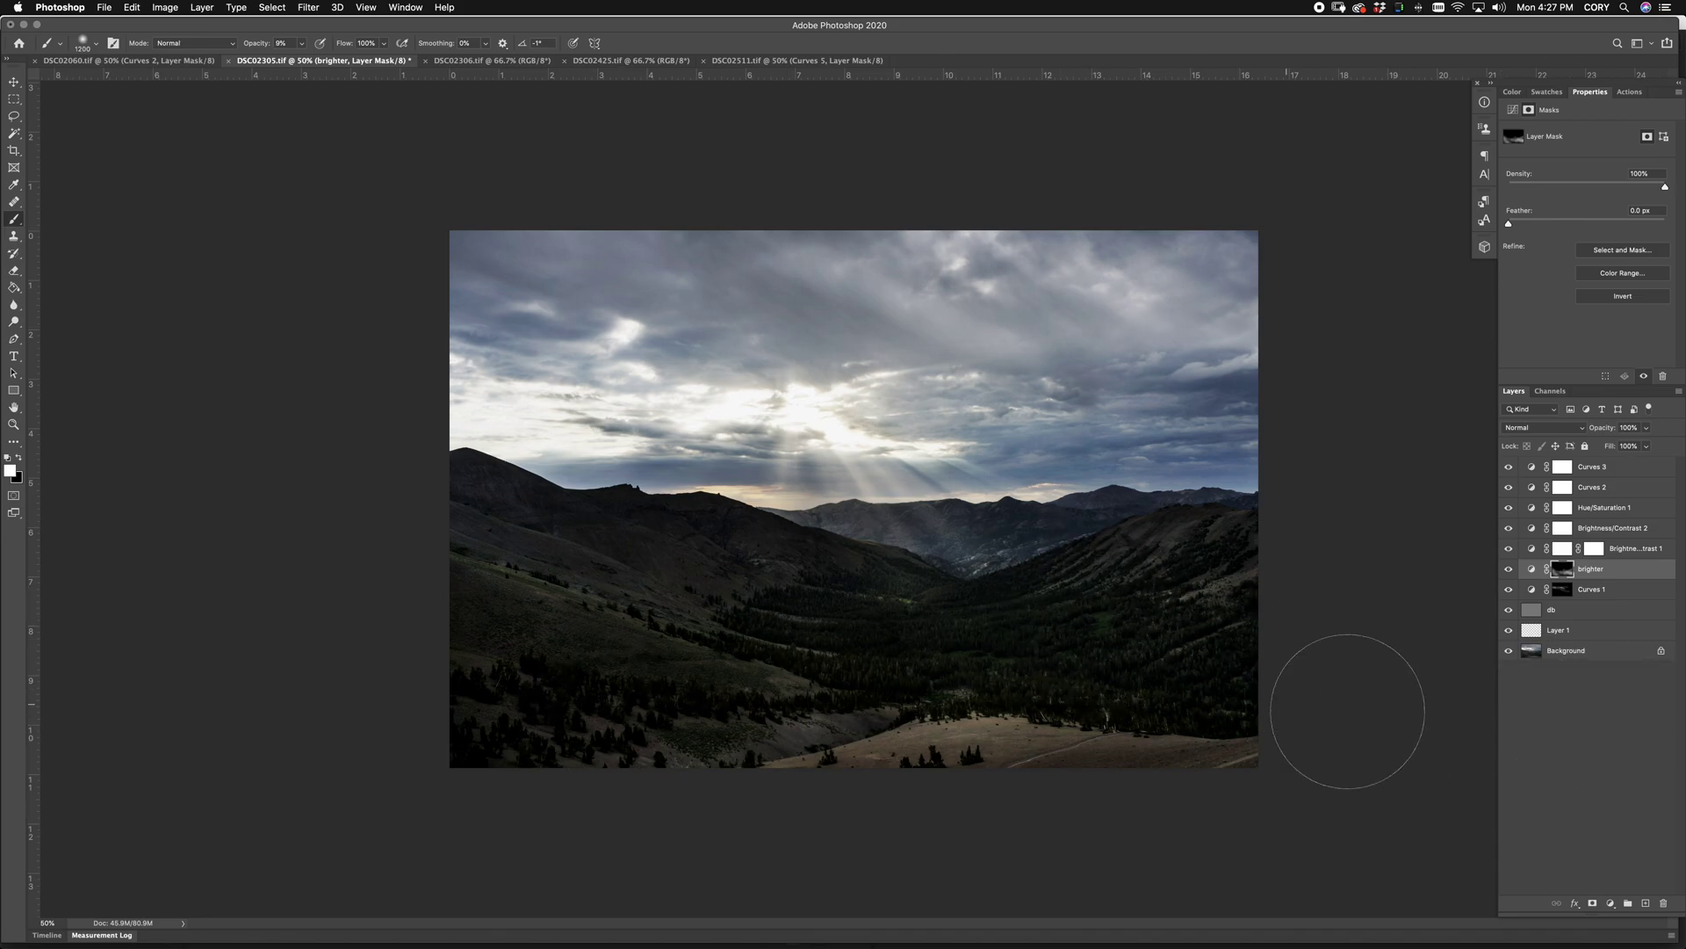
Step: Brighten the far end of the valley and its distant rocky slope on the brighter mask, reducing the brush from 700 to 250 px
key("bracketleft")
key("bracketleft")
key("bracketleft")
key("bracketleft")
key("bracketleft")
key("bracketleft")
key("bracketright")
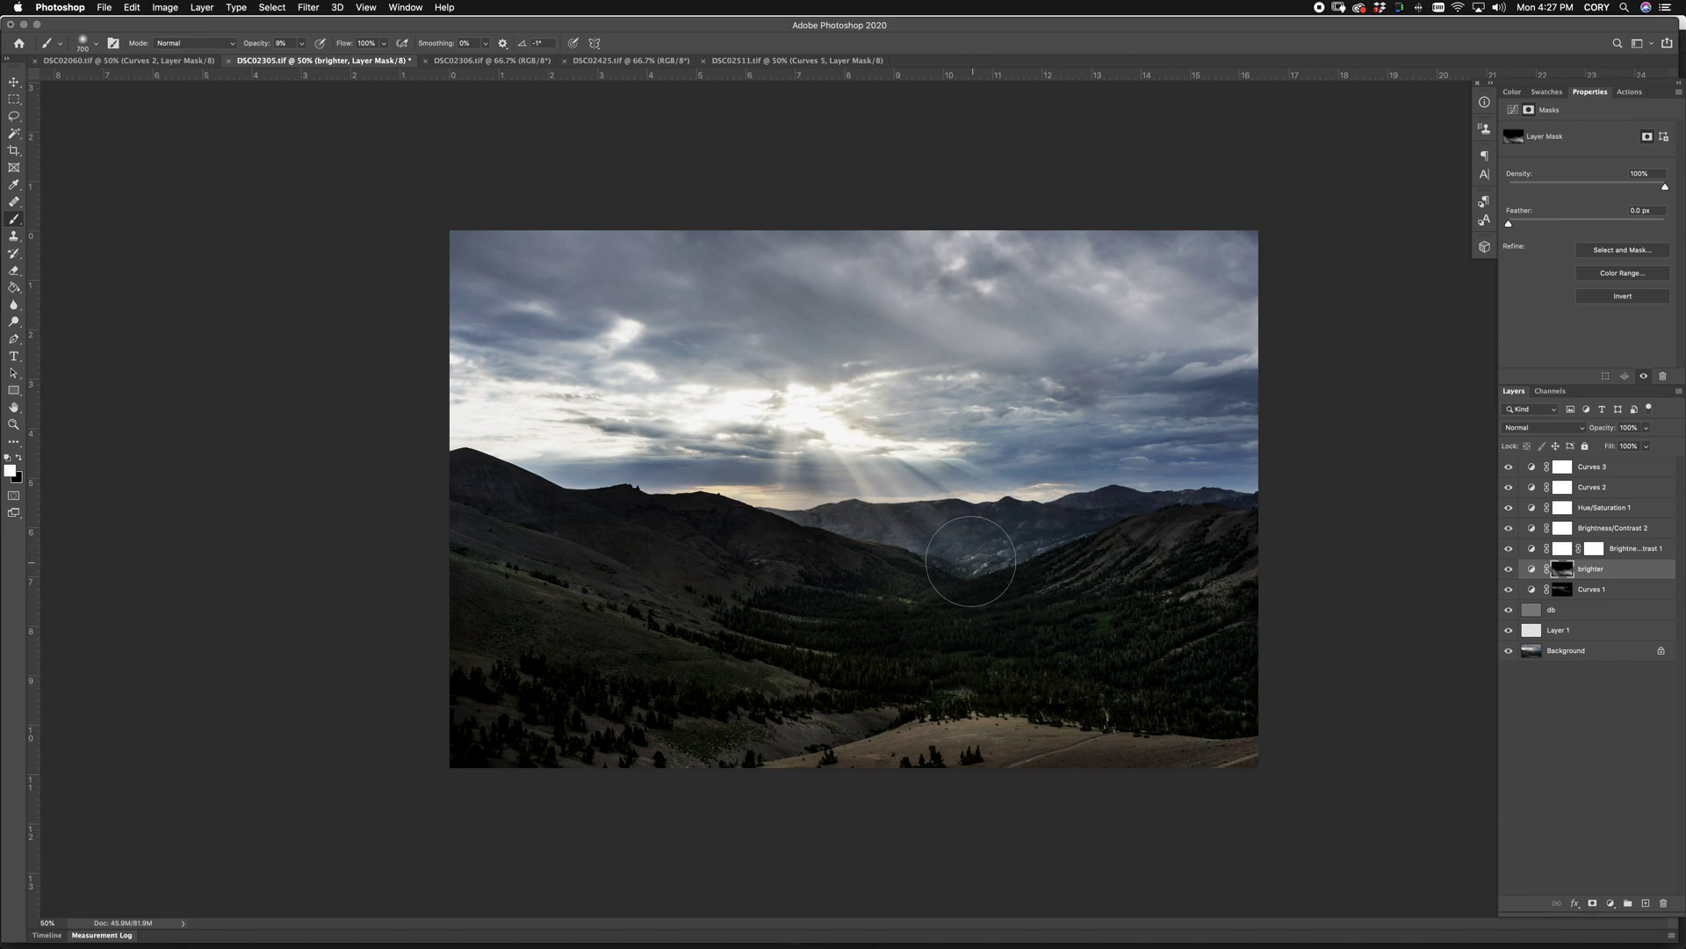
key("bracketleft")
key("bracketleft")
key("bracketleft")
key("bracketleft")
key("bracketleft")
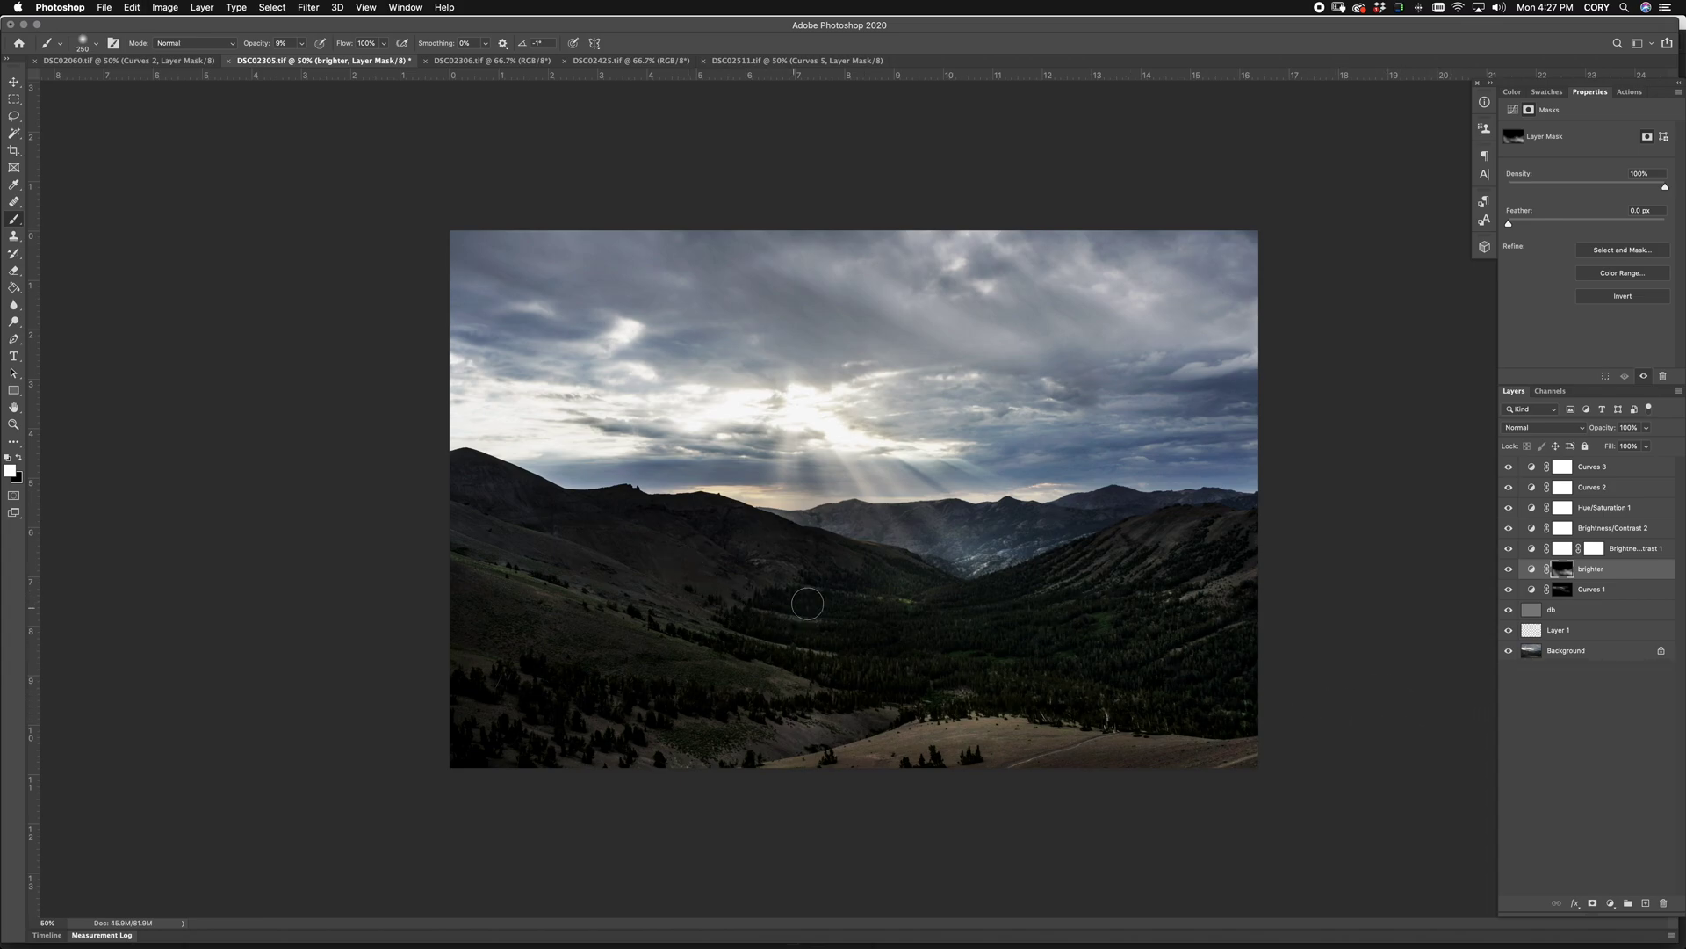
Step: Blend the brightening across the valley floor and foreground on the brighter mask with a larger brush of about 900 px
key("bracketright")
key("bracketright")
key("bracketright")
key("bracketright")
key("bracketright")
key("bracketright")
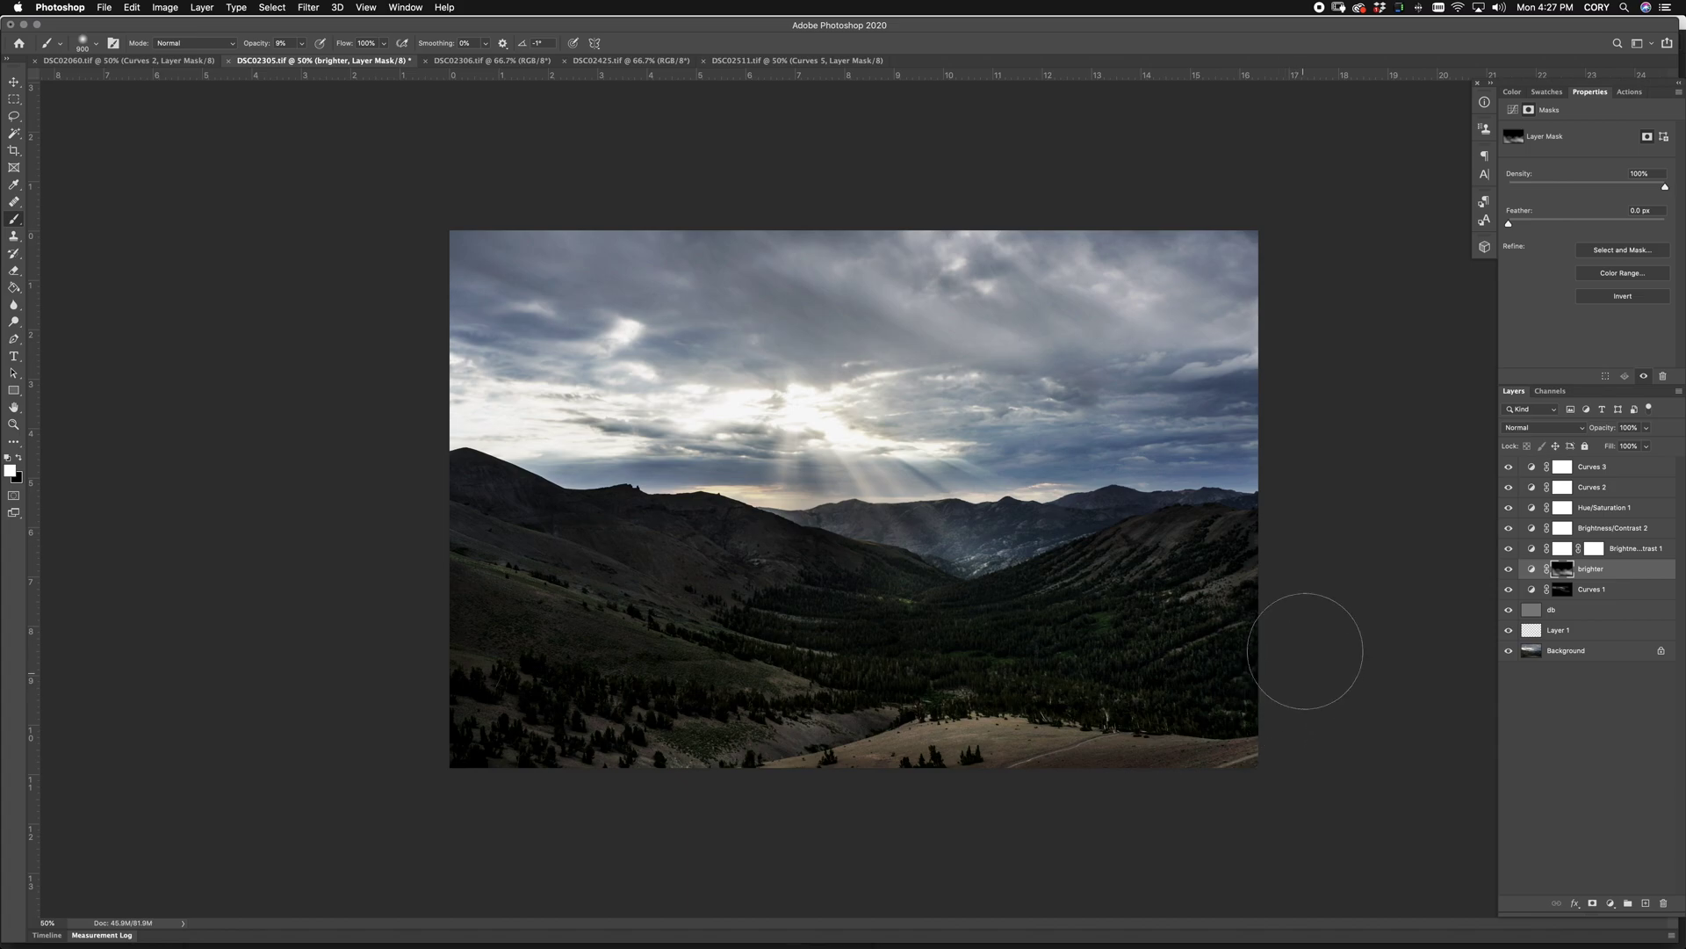
Step: Compare the photo with and without the brighter layer
key("bracketleft")
key("bracketleft")
key("bracketleft")
left_click(1509, 572)
left_click(1510, 573)
left_click(1510, 573)
left_click(1510, 572)
Step: Enlarge the brush to 1100 px and extend the brightening over the slopes on the brighter mask
key("bracketright")
key("bracketright")
key("bracketright")
key("bracketright")
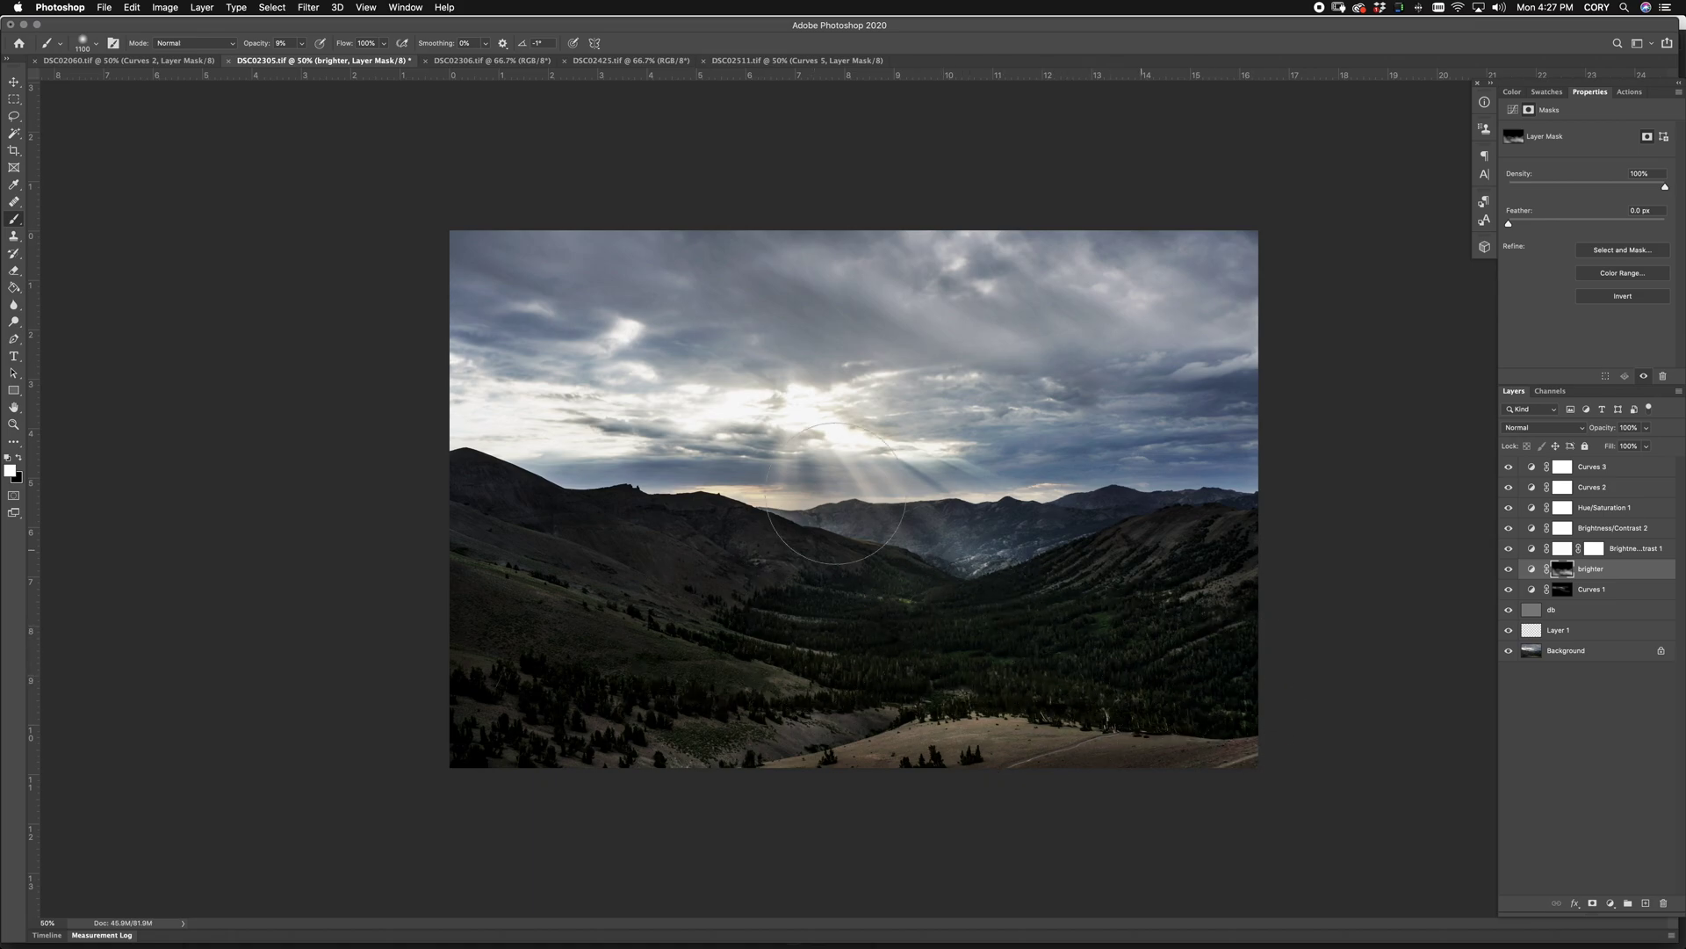
Step: Add a third Brightness/Contrast layer above Brightness/Contrast 2 with brightness 59 and contrast 87, and invert its mask to black
left_click(1611, 529)
left_click(1610, 903)
left_click(1625, 718)
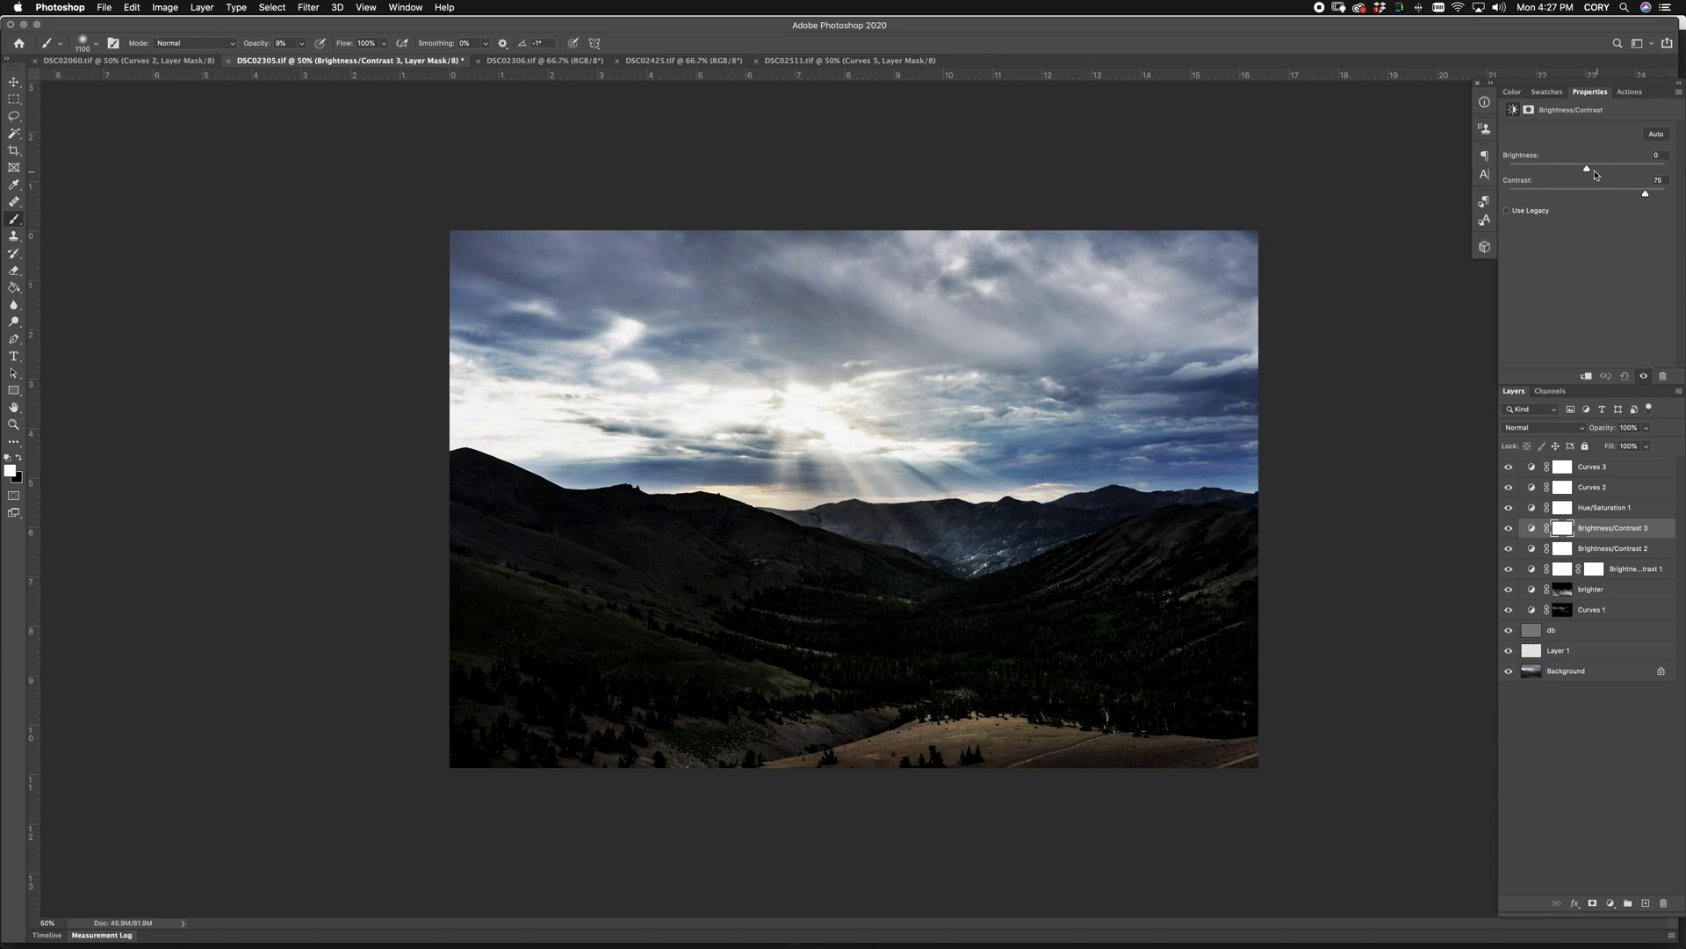
left_click_drag(1598, 172, 1612, 173)
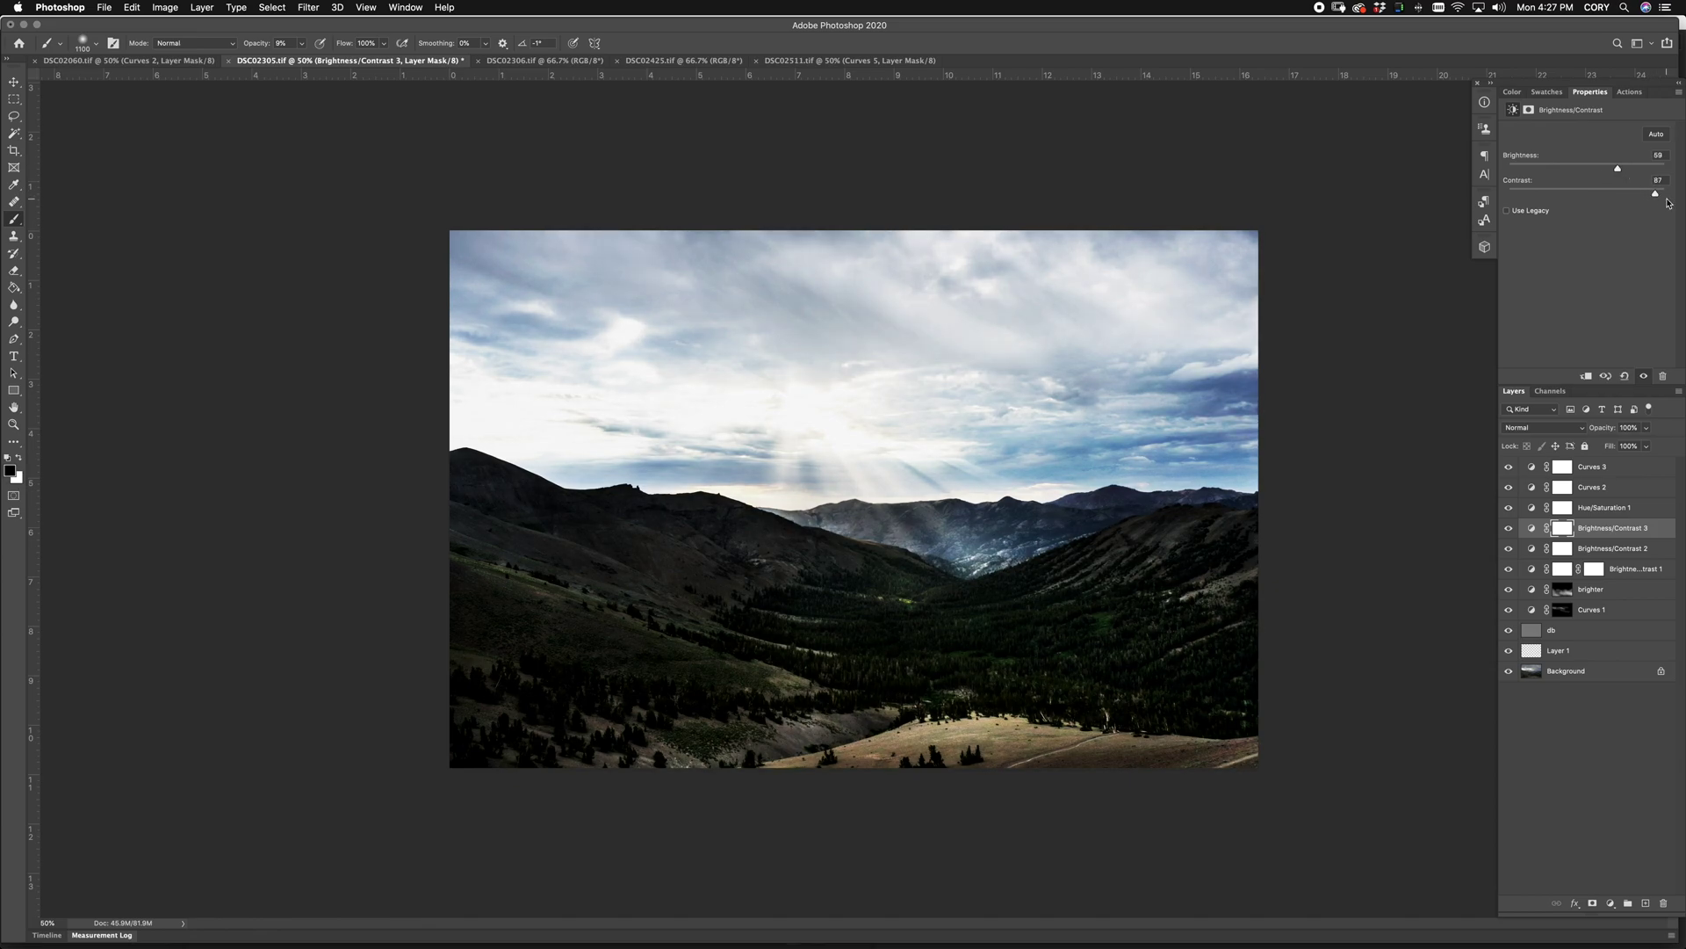
key("super+i")
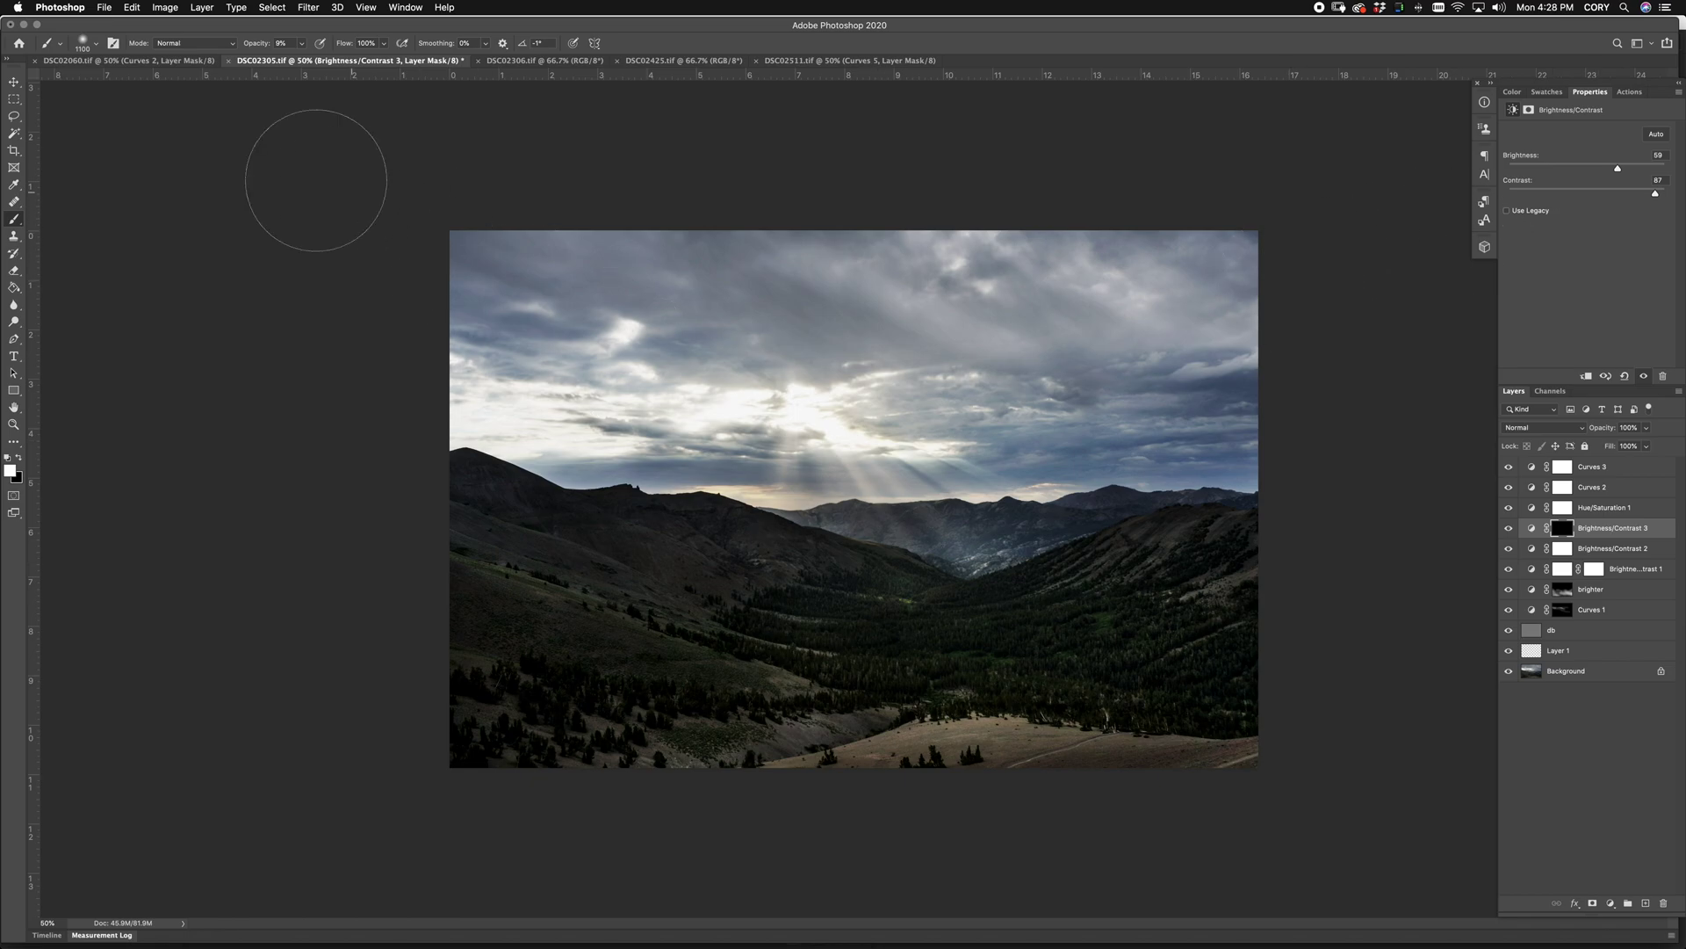
Step: Paint white on the Brightness/Contrast 3 mask over the hillsides with a smaller brush at 35% opacity
key("bracketleft")
key("bracketleft")
key("bracketleft")
key("bracketleft")
key("bracketleft")
mouse_move(669, 562)
left_mouse_down()
mouse_move(694, 553)
mouse_move(553, 538)
left_mouse_up()
Step: Compare the photo with and without Brightness/Contrast 3 and undo the last change
left_click(1512, 528)
left_click(1511, 531)
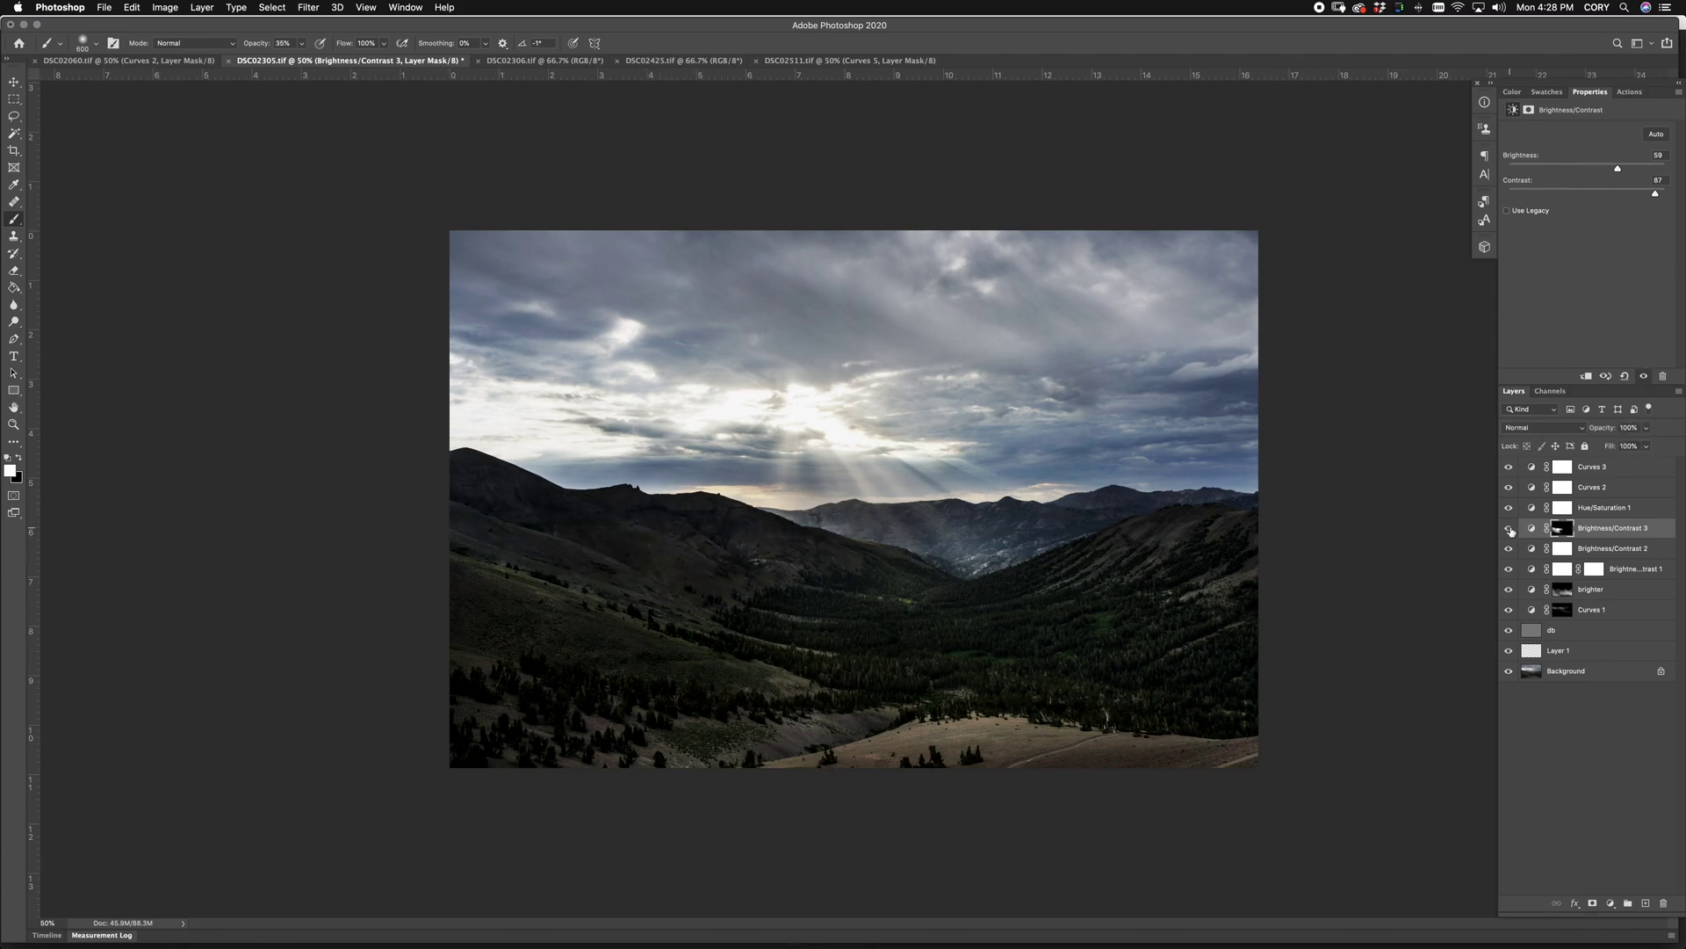
left_click(1511, 530)
left_click(1511, 531)
key("super+z")
Step: Add a Color Balance layer above Hue/Saturation 1 with midtones at cyan-red -9 and yellow-blue +10, and lower its opacity to about 50%
left_click(1618, 512)
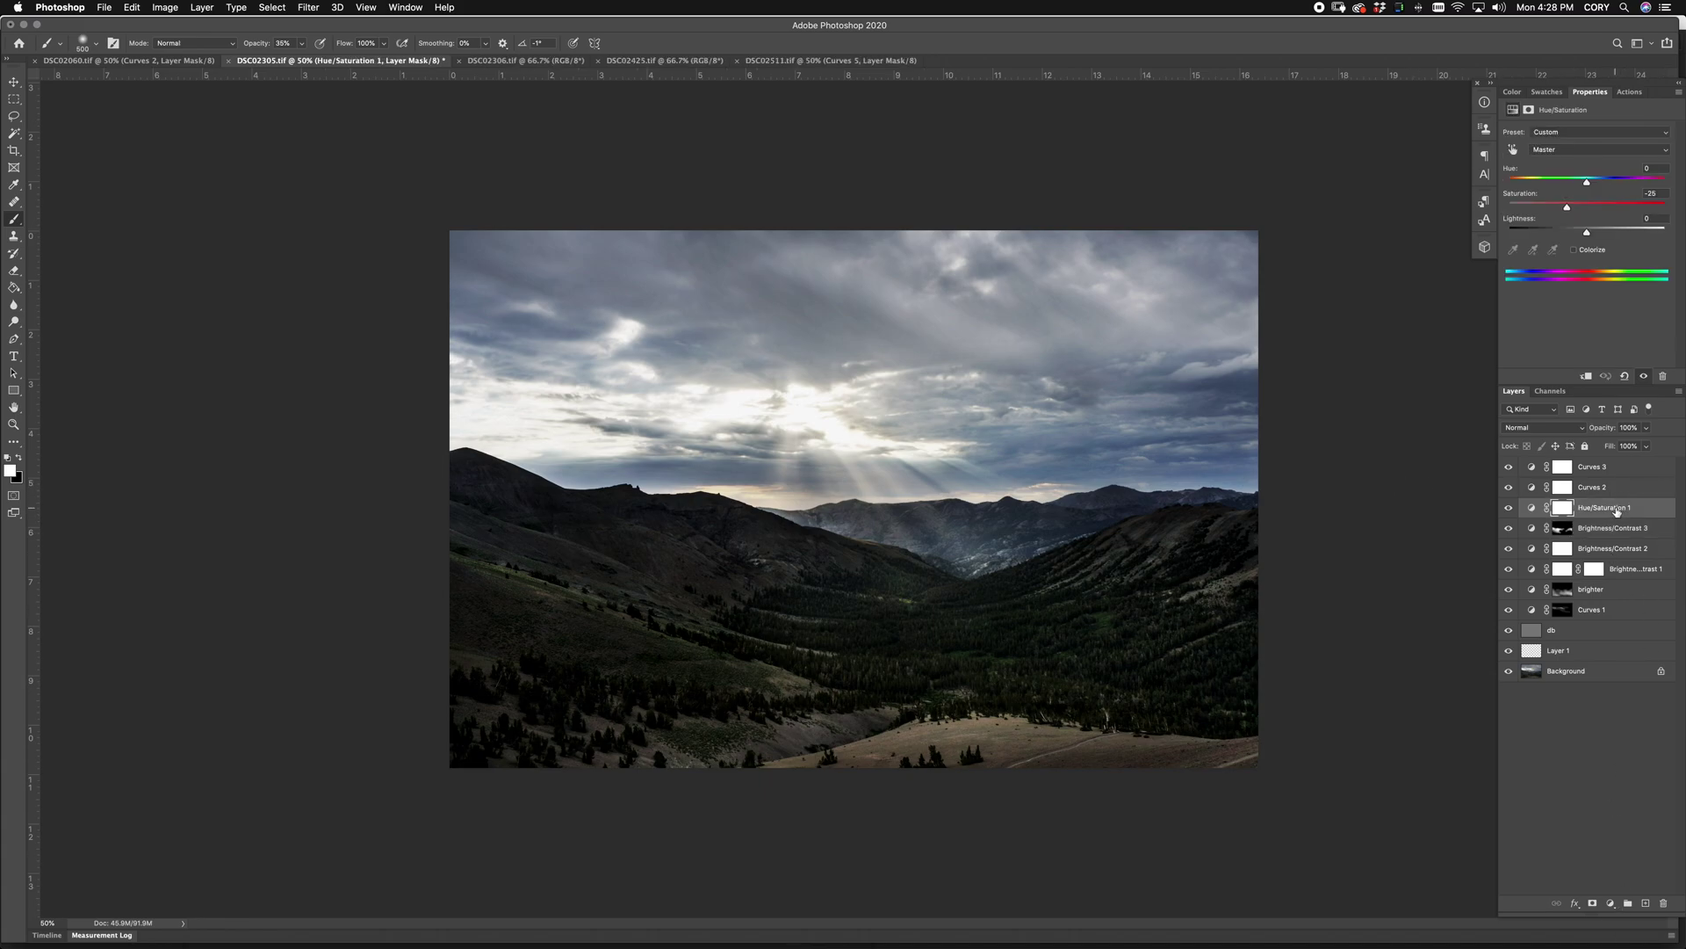
left_click(1610, 904)
left_click(1616, 793)
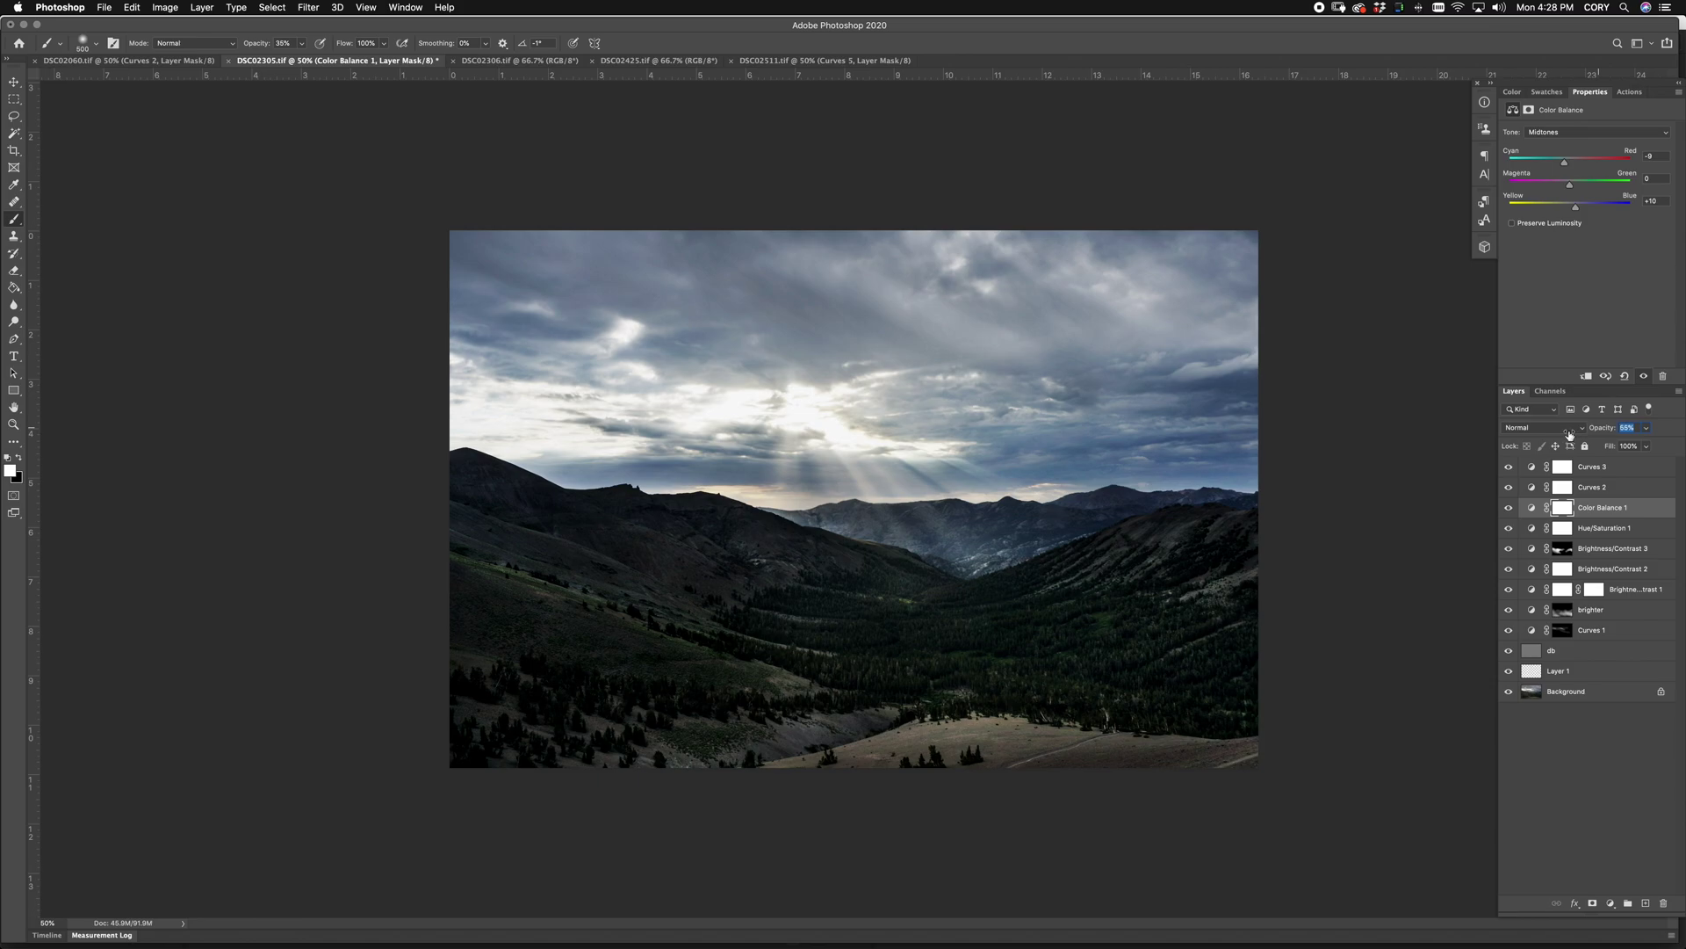
left_click(1509, 508)
Step: Delete the Curves 3 layer and lift the midtones of the Curves 2 curve to input 113, output 141
left_click(1607, 469)
key("BackSpace")
left_click(1531, 467)
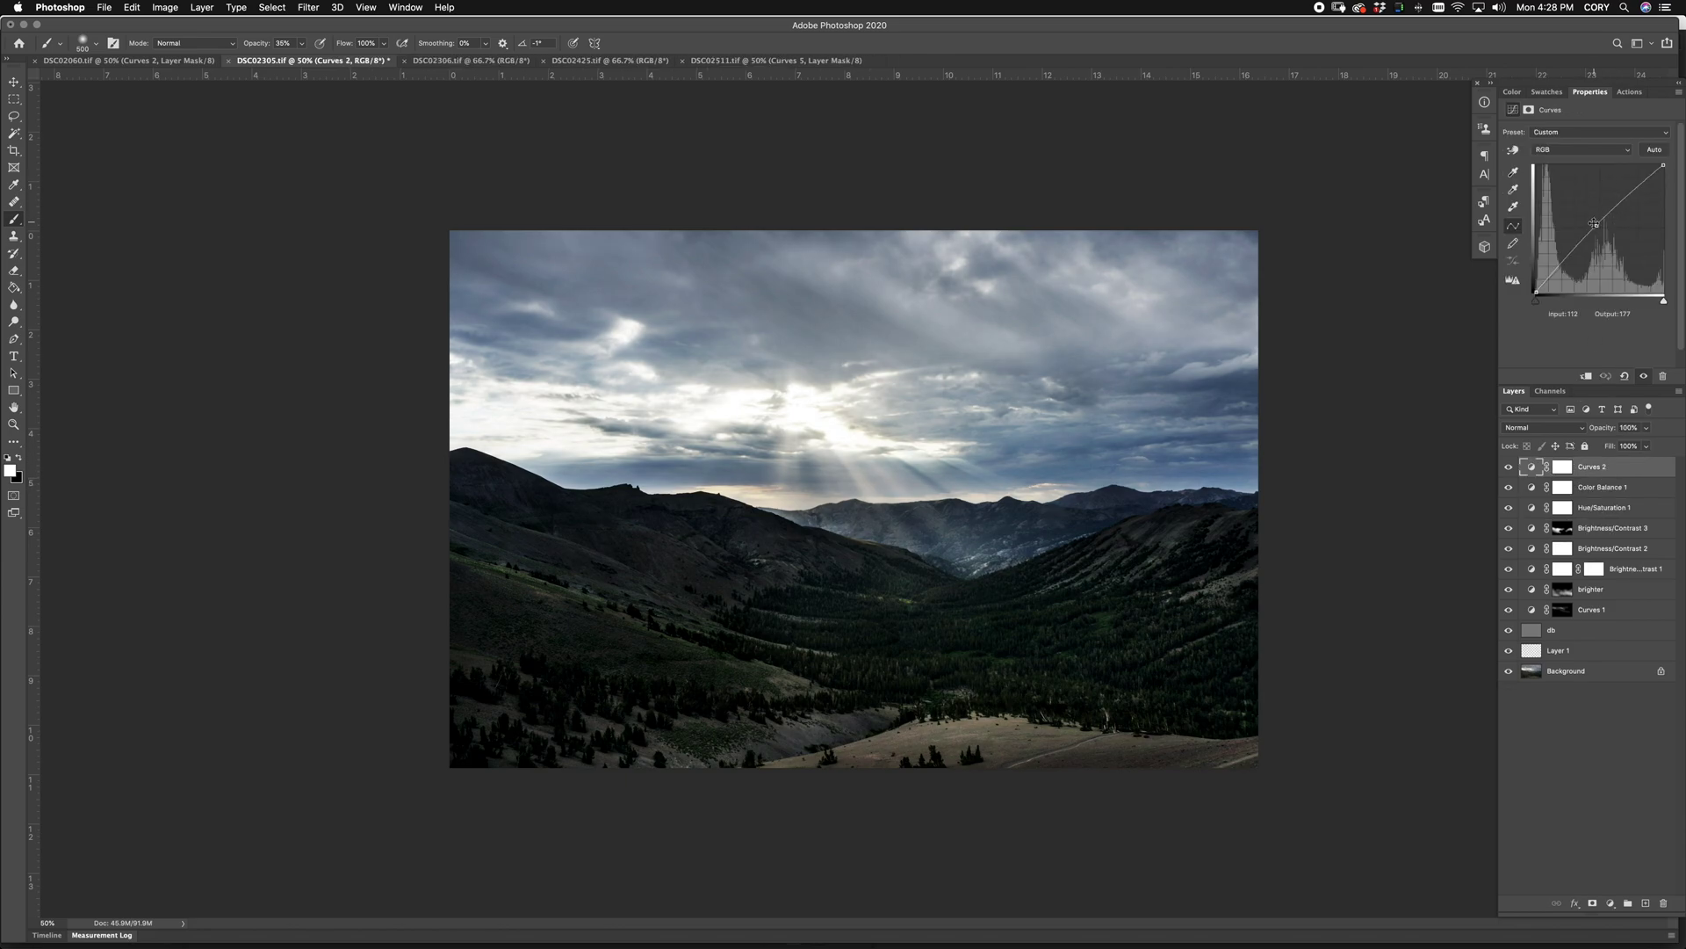
left_click_drag(1597, 225, 1595, 222)
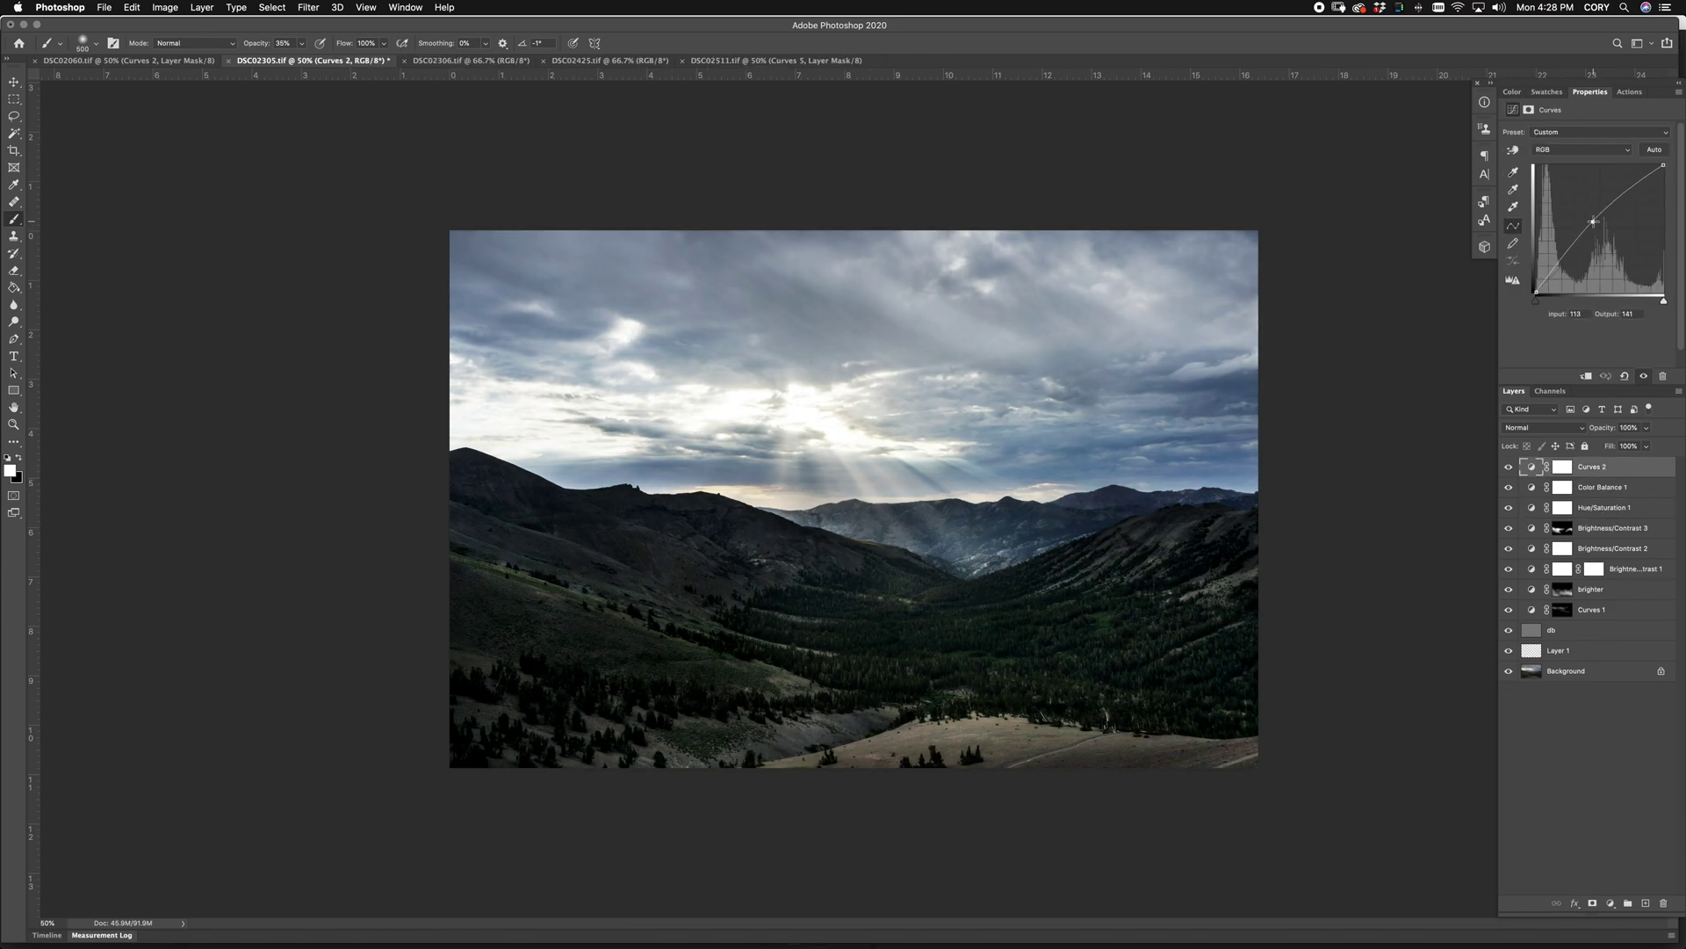
Step: Group all adjustment layers from Curves 2 down to Curves 1
left_click(1639, 615, "shift")
left_click_drag(1636, 617, 1617, 905)
left_click_drag(1598, 622, 1628, 903)
Step: Set Group 1's opacity to 70% and compare the photo with and without the group
left_click(1508, 465)
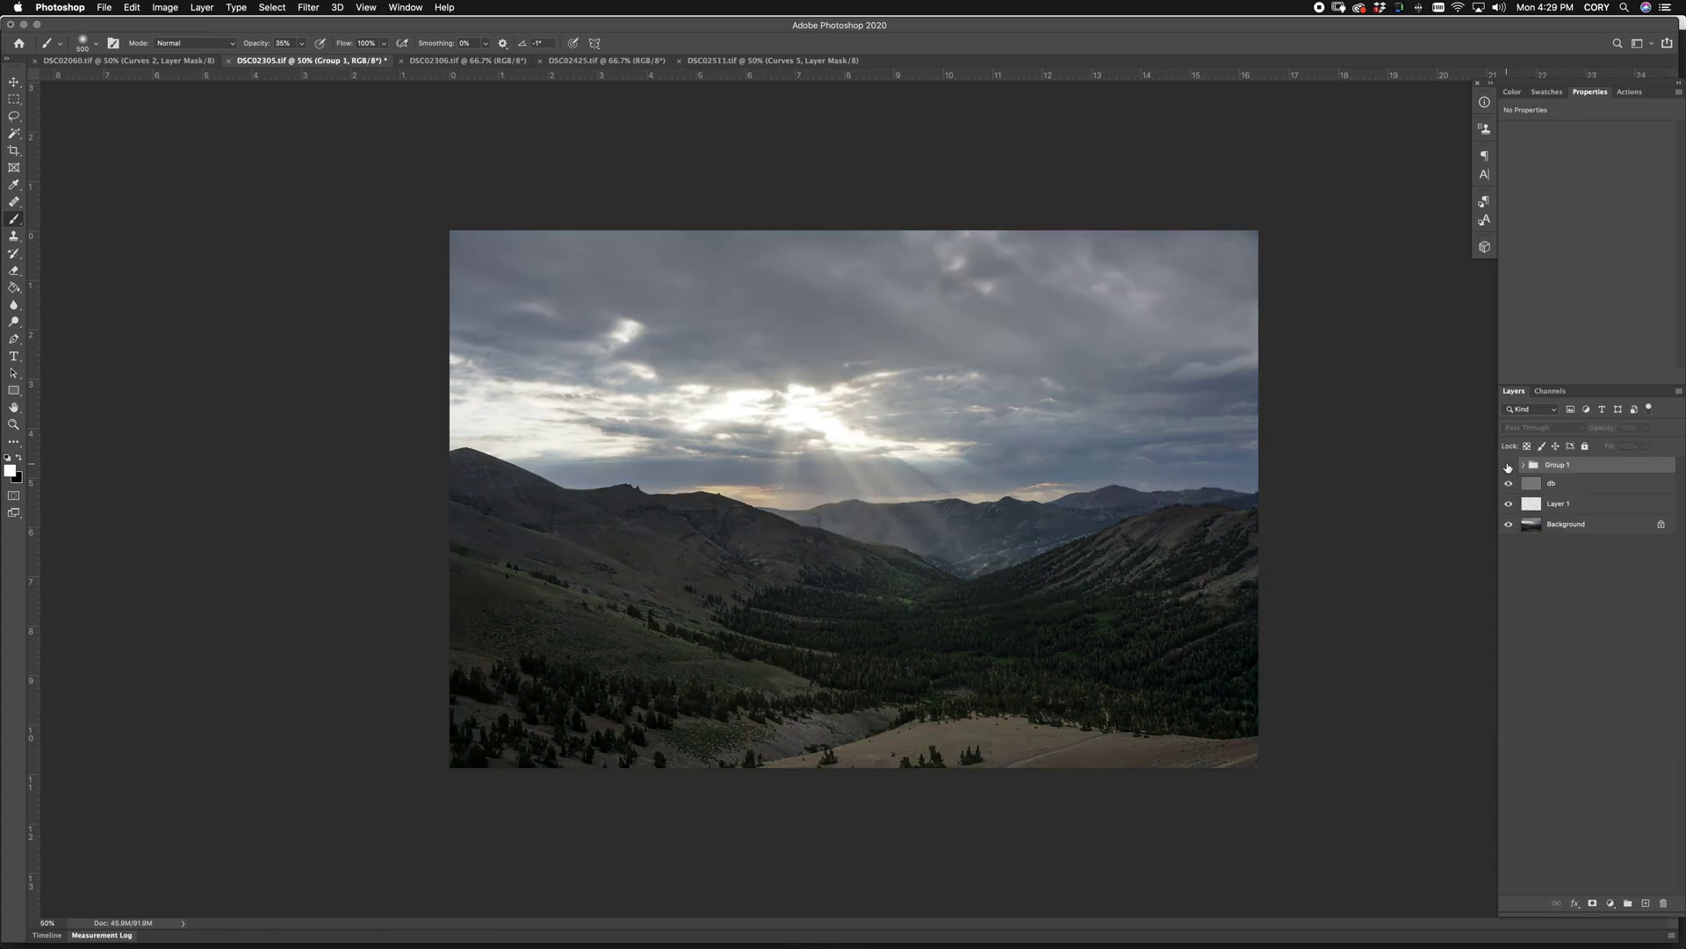
left_click(1508, 466)
left_click(1508, 466)
left_click(1508, 466)
left_click(1508, 466)
left_click(1508, 466)
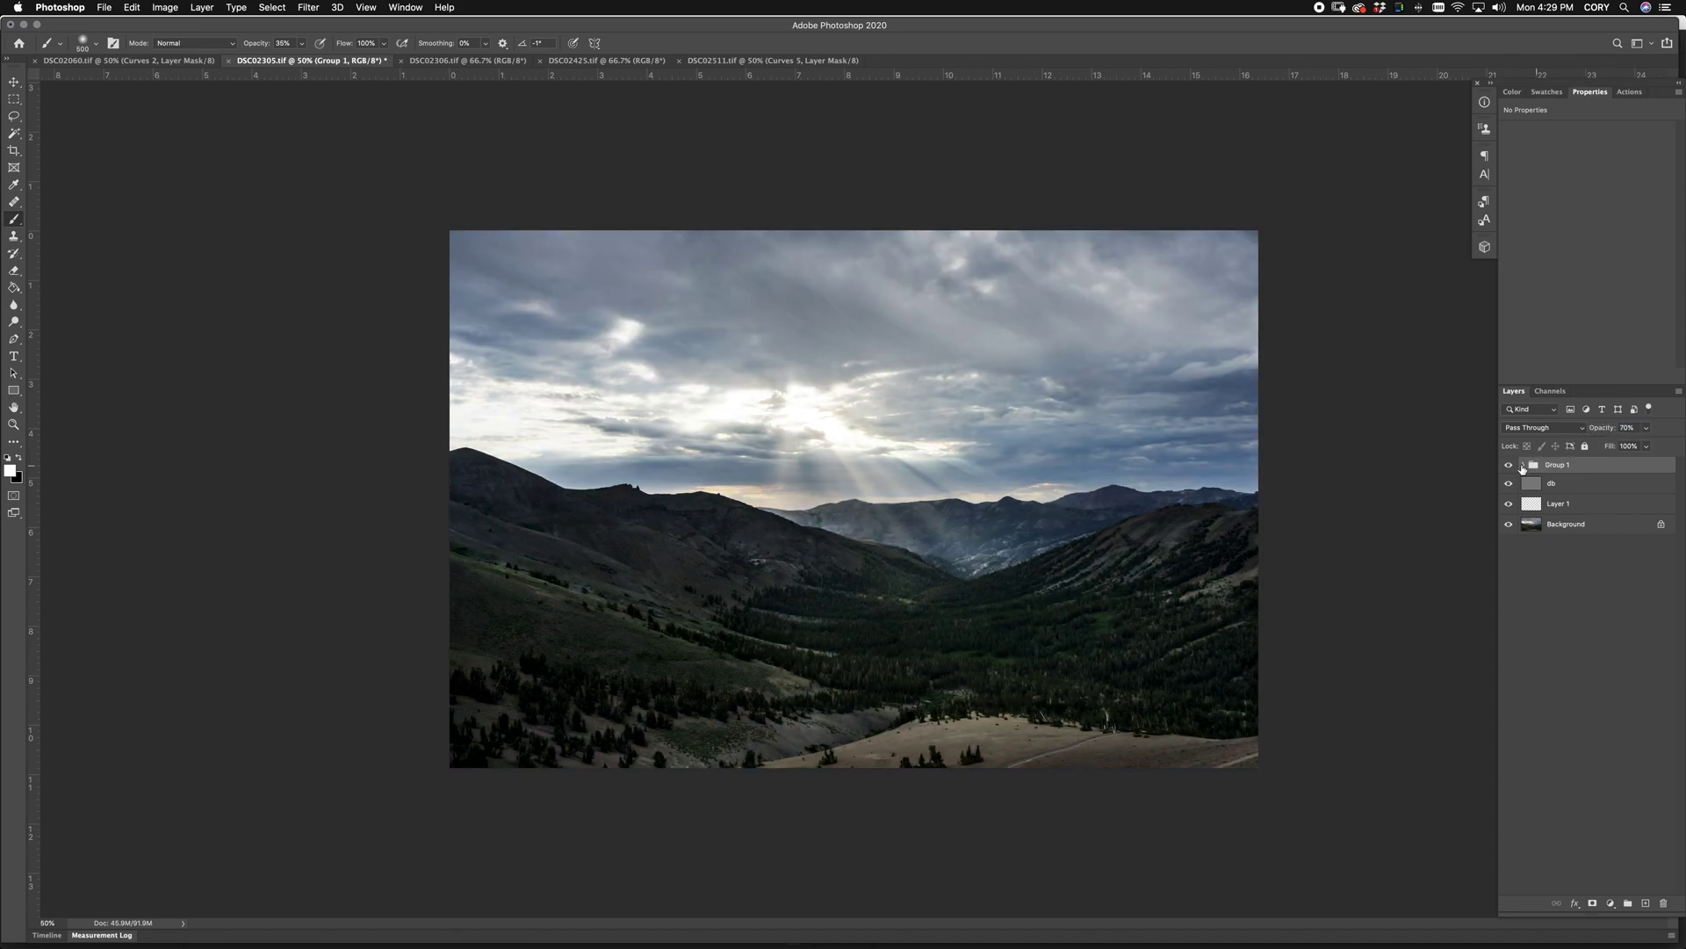
left_click(1509, 466)
left_click(1509, 466)
left_click(1509, 465)
left_click(1509, 466)
Step: Examine the distant mountains, light rays and clouds at 200%, and return to the whole photo
key("super+plus")
key("super+plus")
key("super+plus")
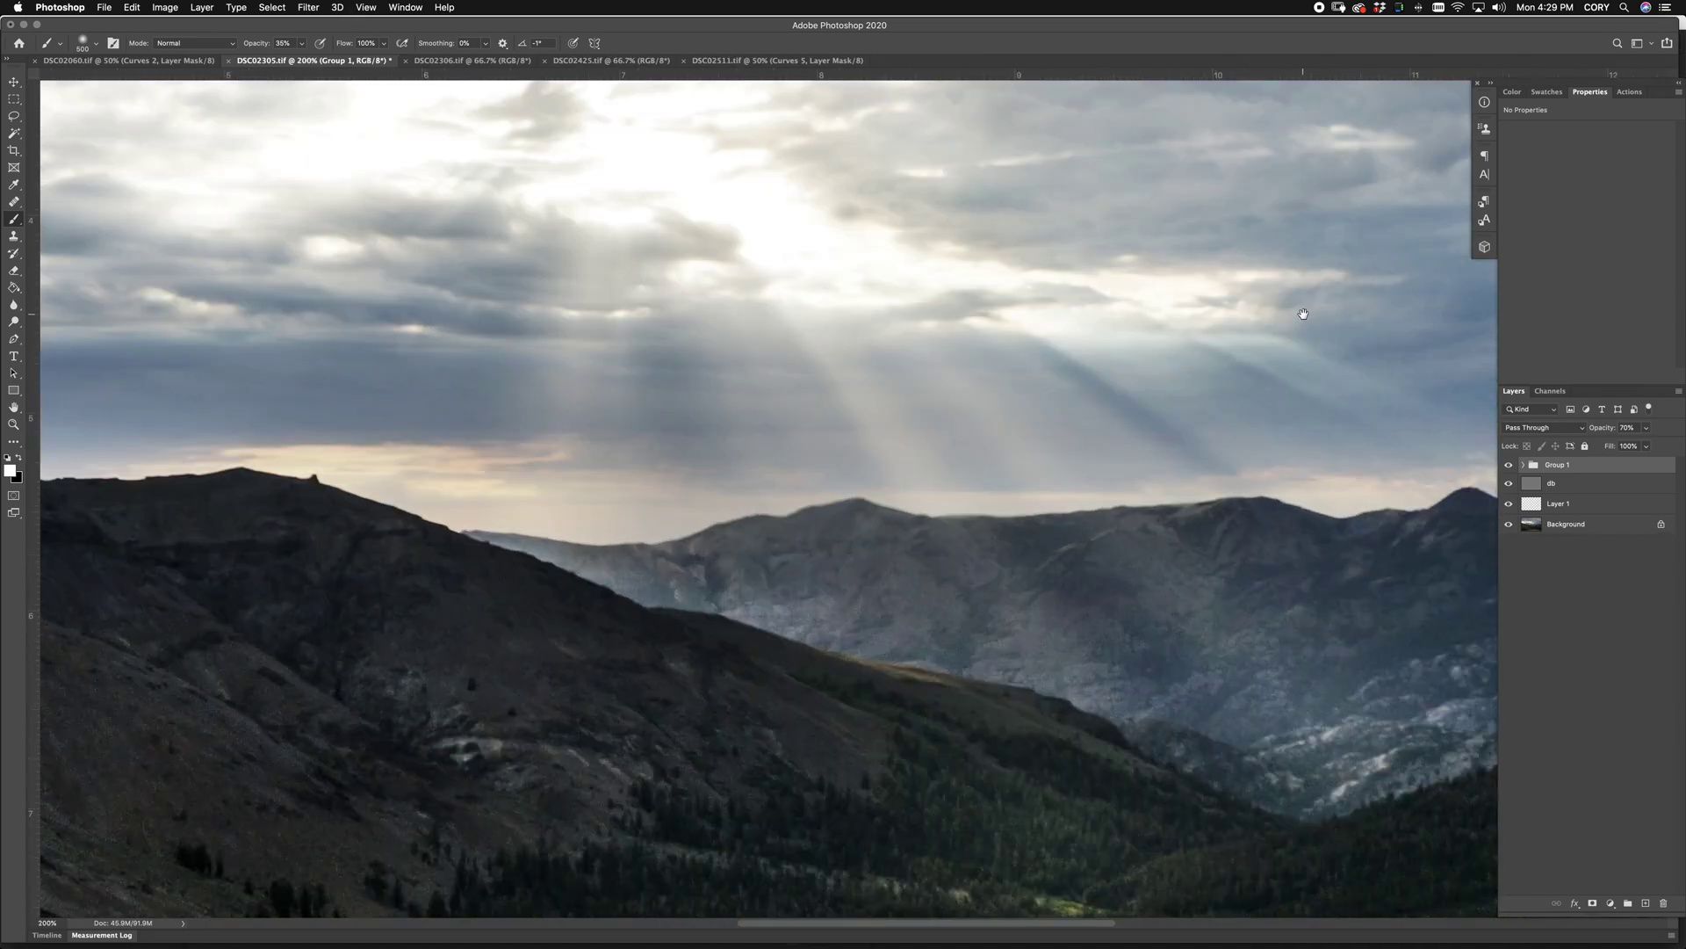
left_click_drag(1304, 314, 700, 741)
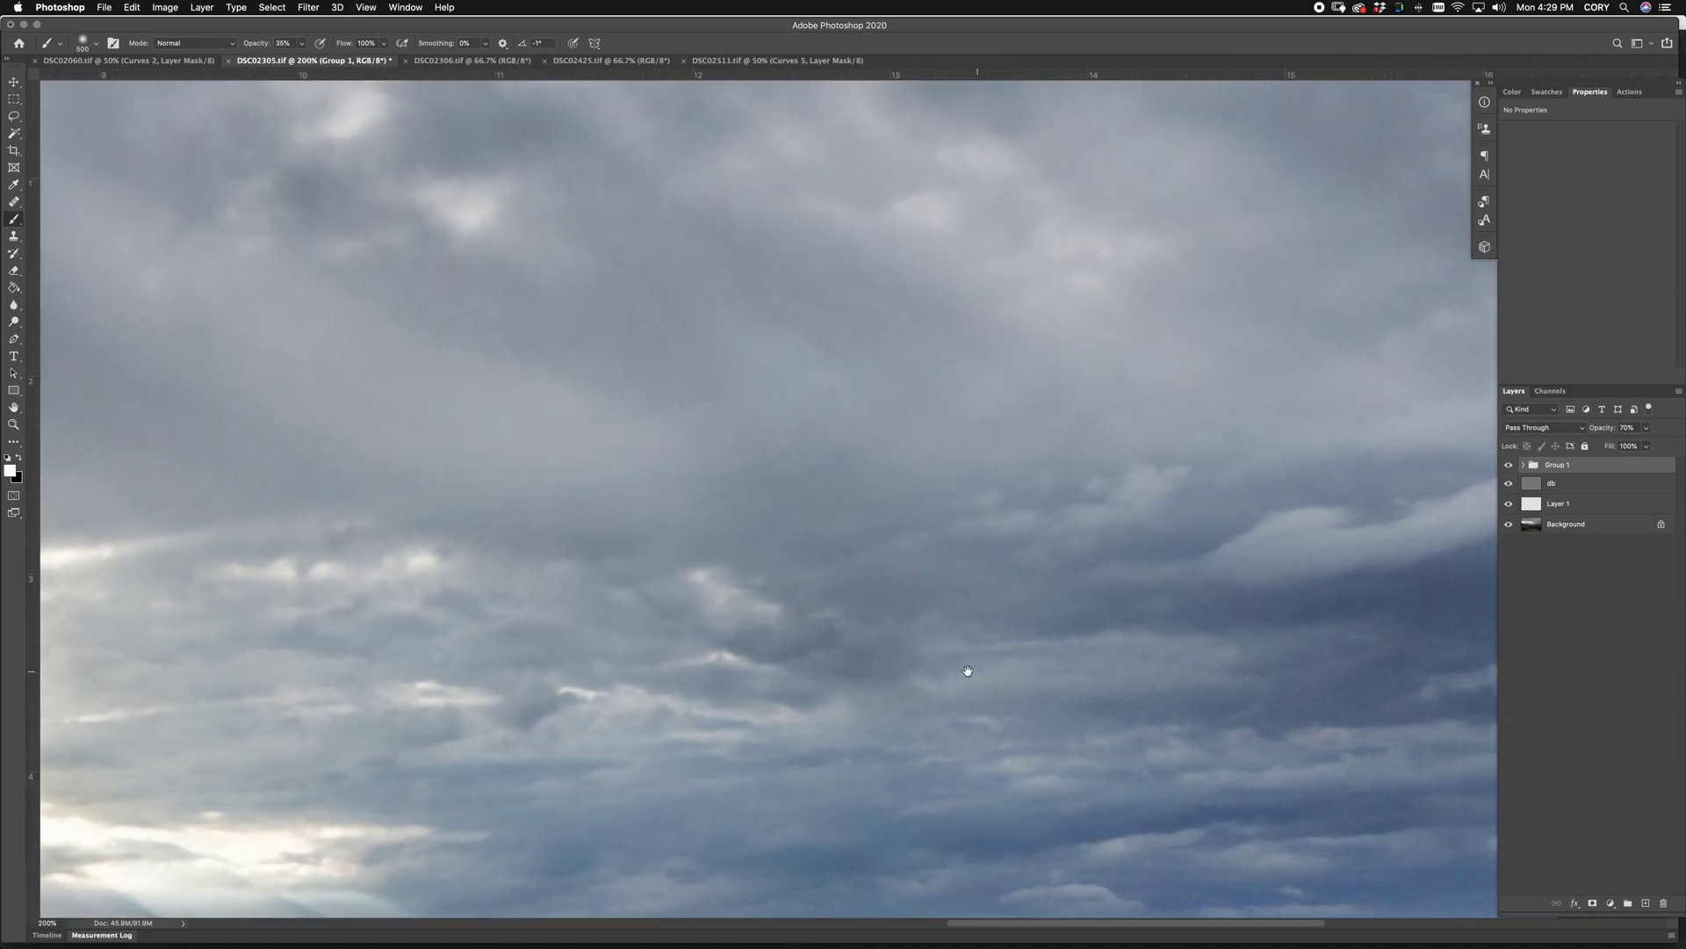
left_click_drag(967, 674, 1382, 629)
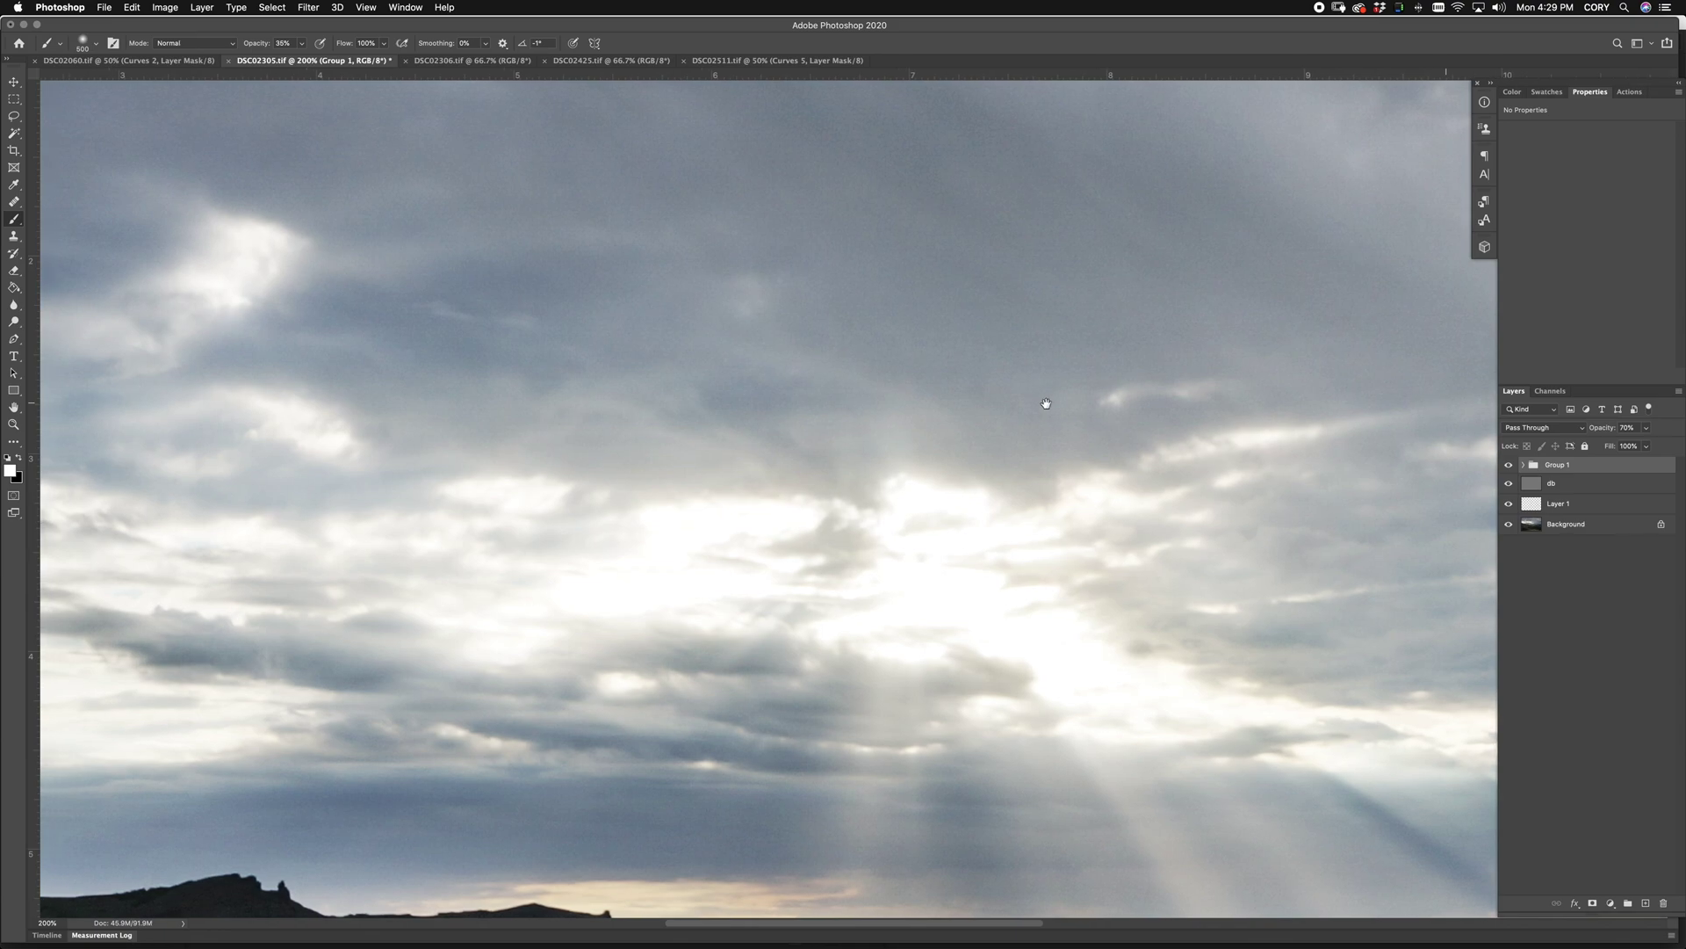
left_click_drag(1046, 403, 1367, 459)
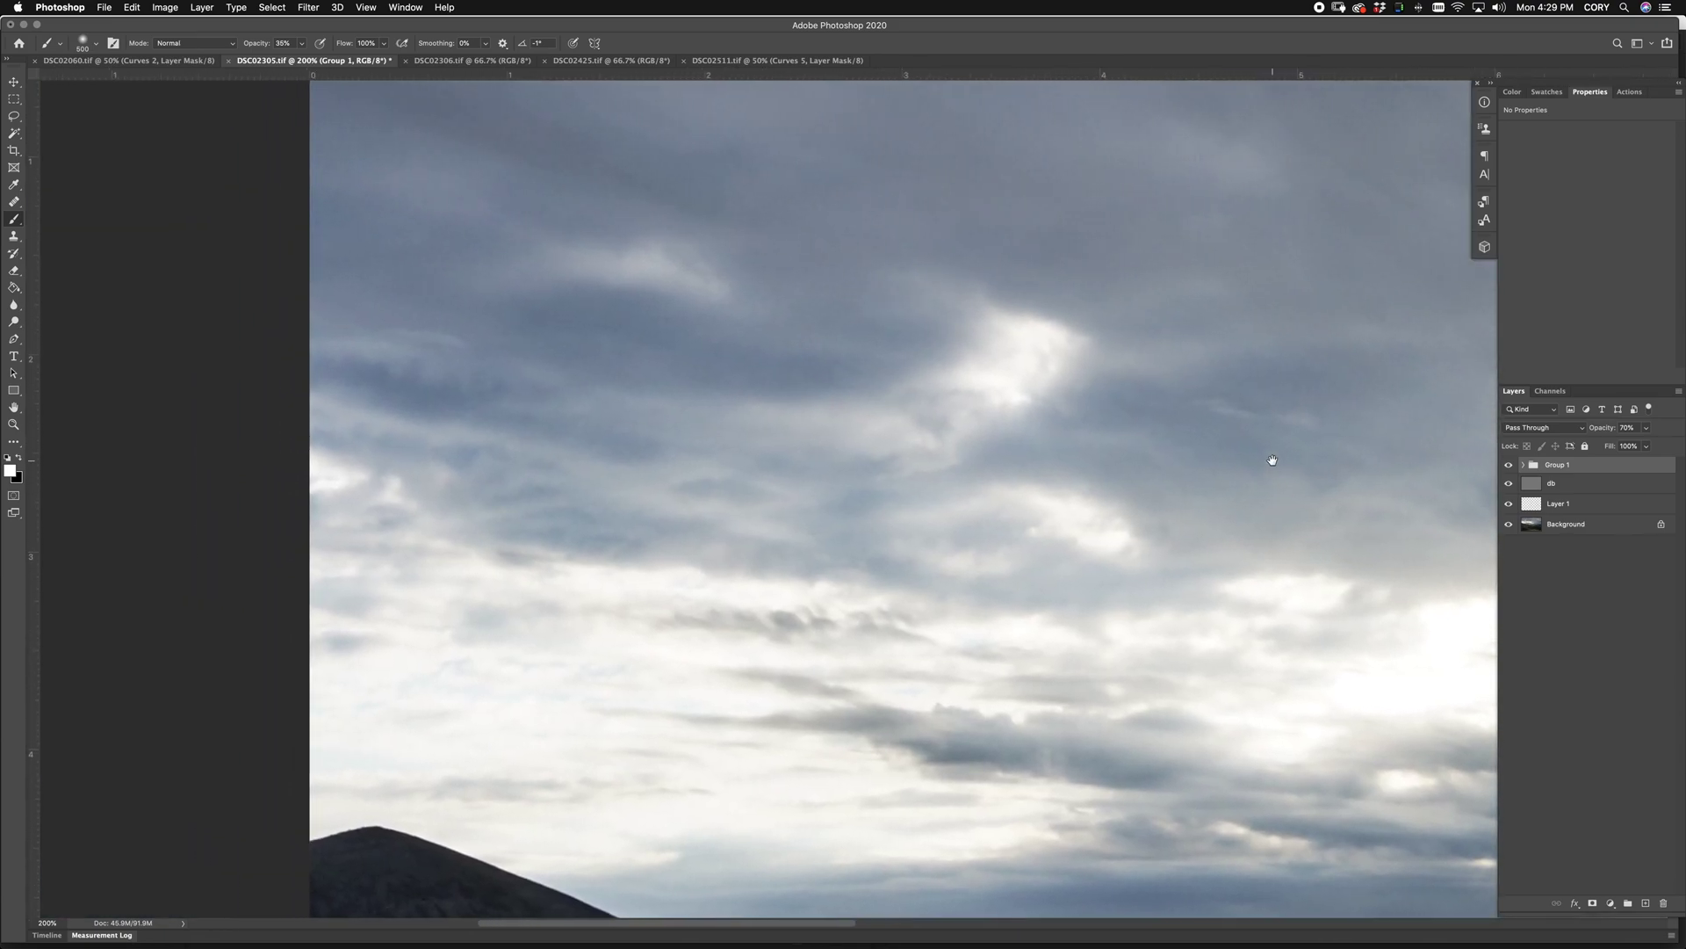
key("super+0")
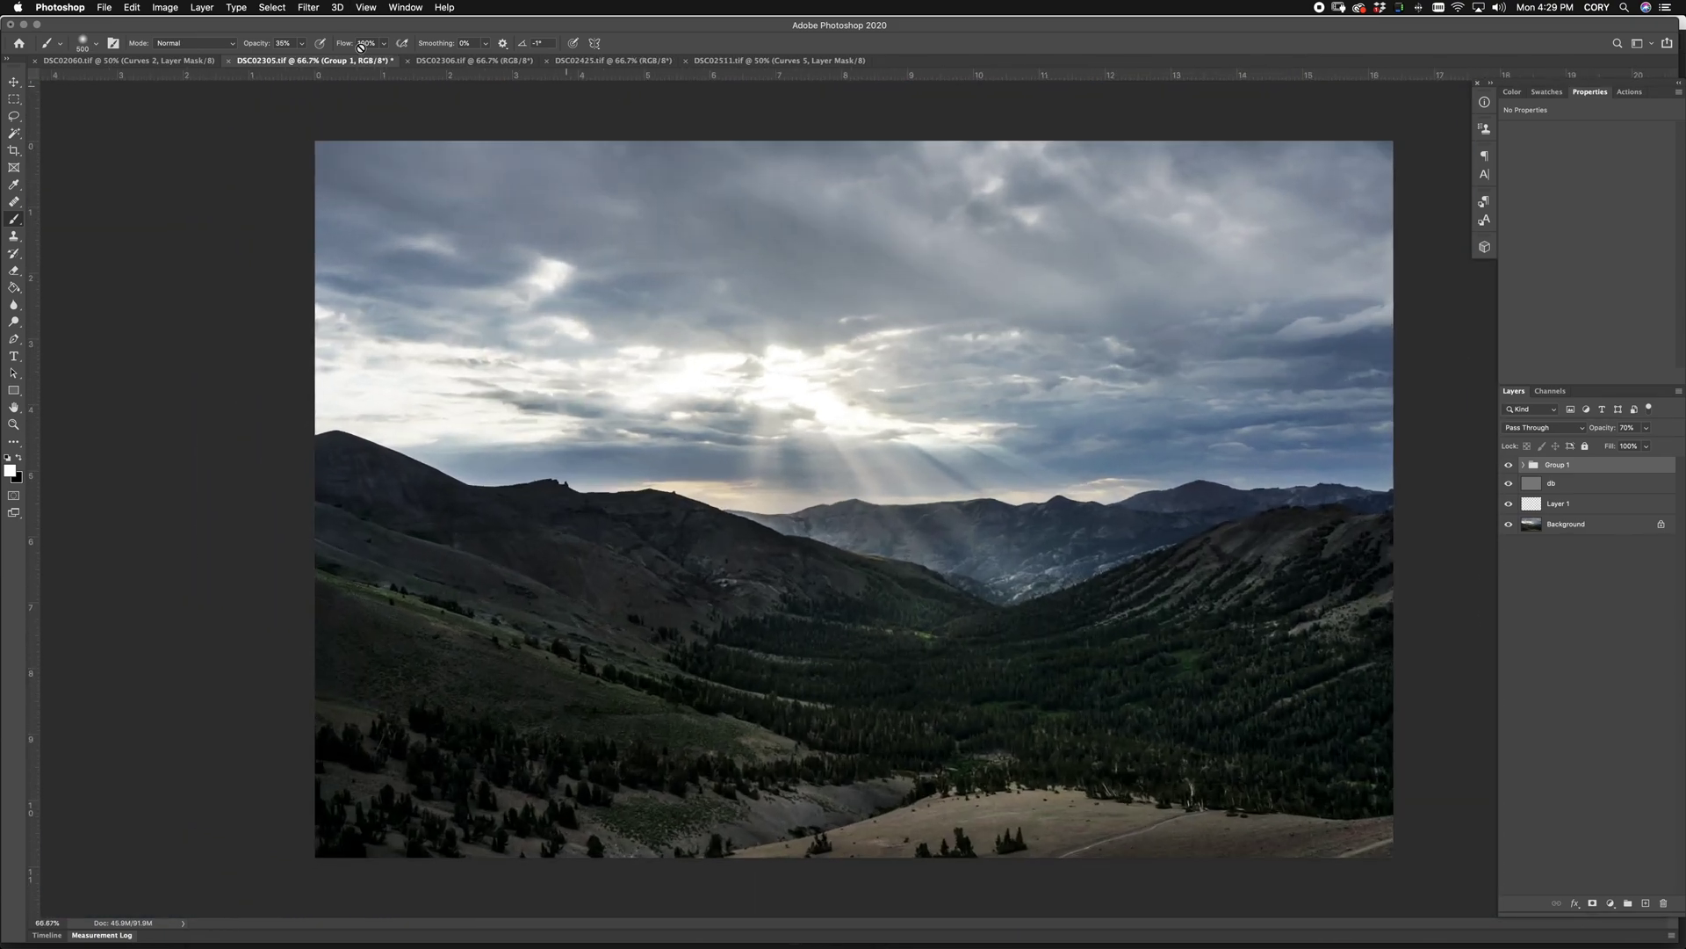
Step: Run the GRAIN action from the MAIN ACTIONS set and select the resulting grain1 and grain2 layers
left_click(1629, 92)
left_click(1585, 192)
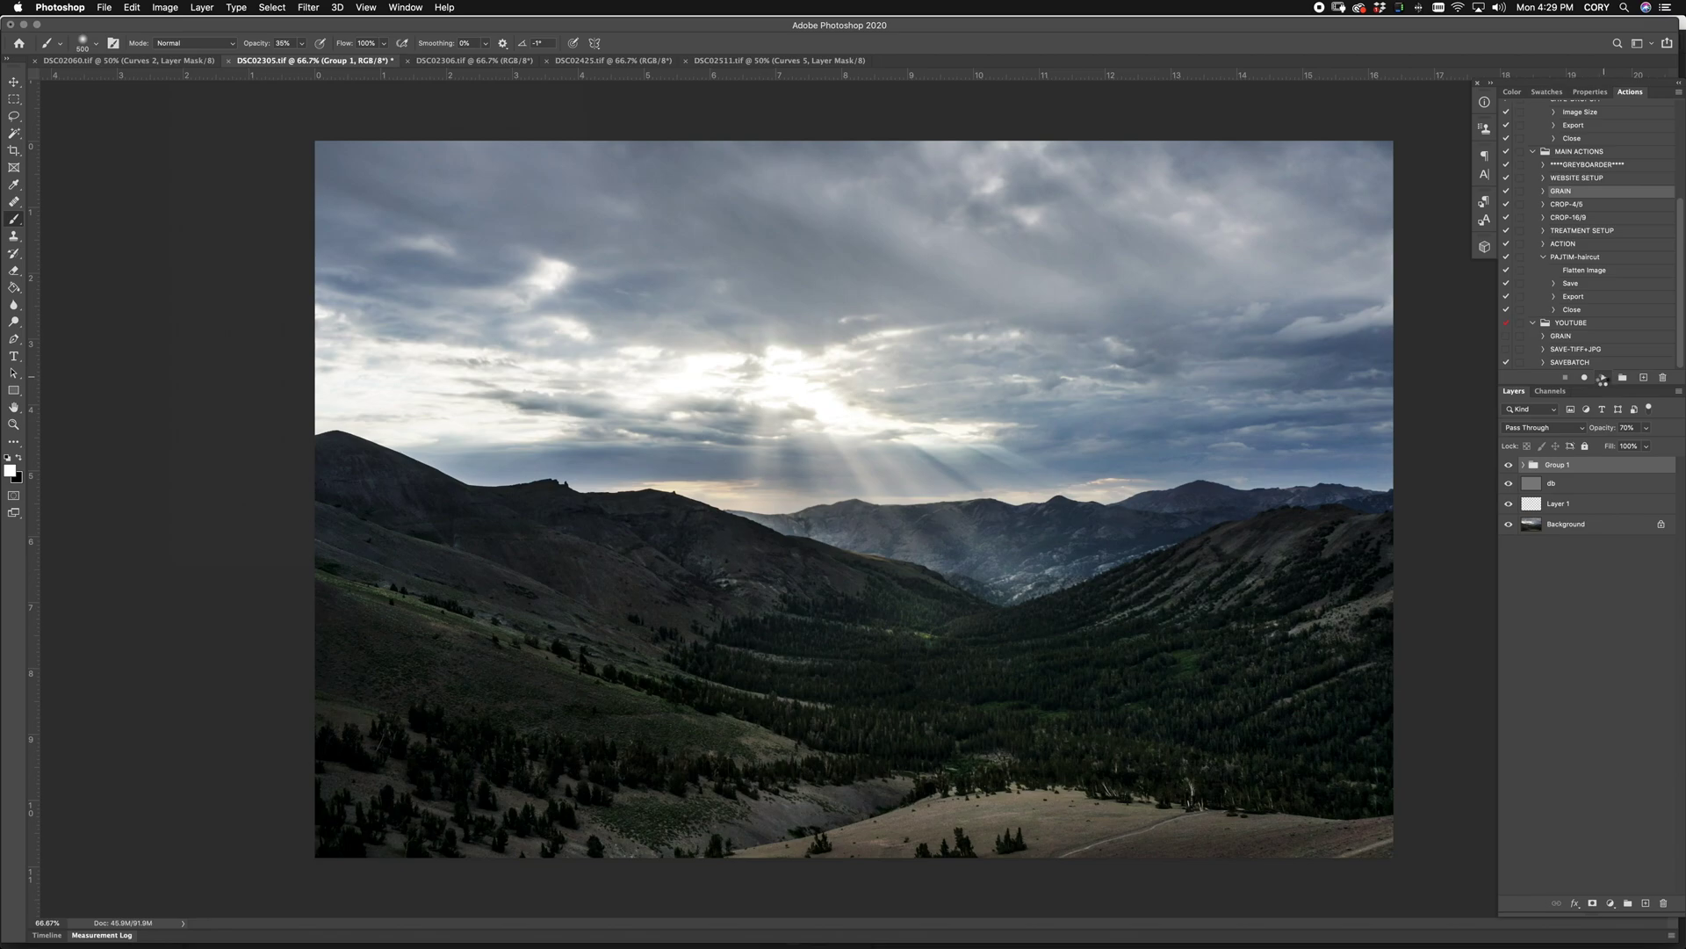
left_click(1603, 378)
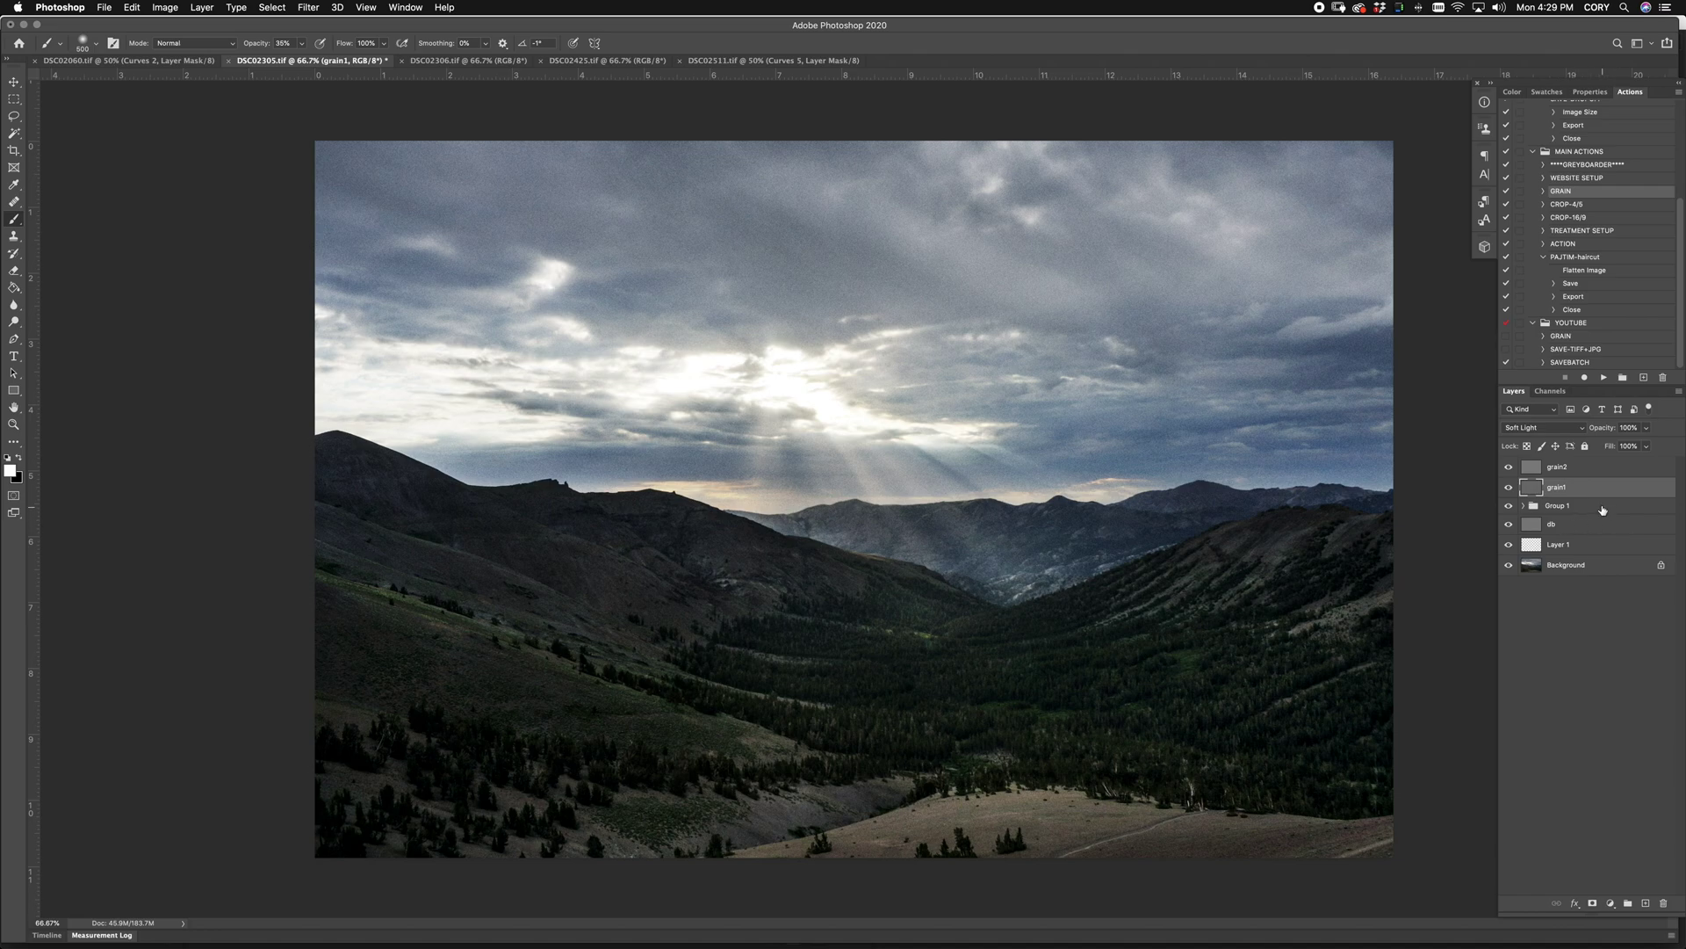
left_click(1589, 471, "shift")
Step: Move Curves 2 out of Group 1 to sit directly above it, and compare the photo with and without that layer
left_click(1524, 507)
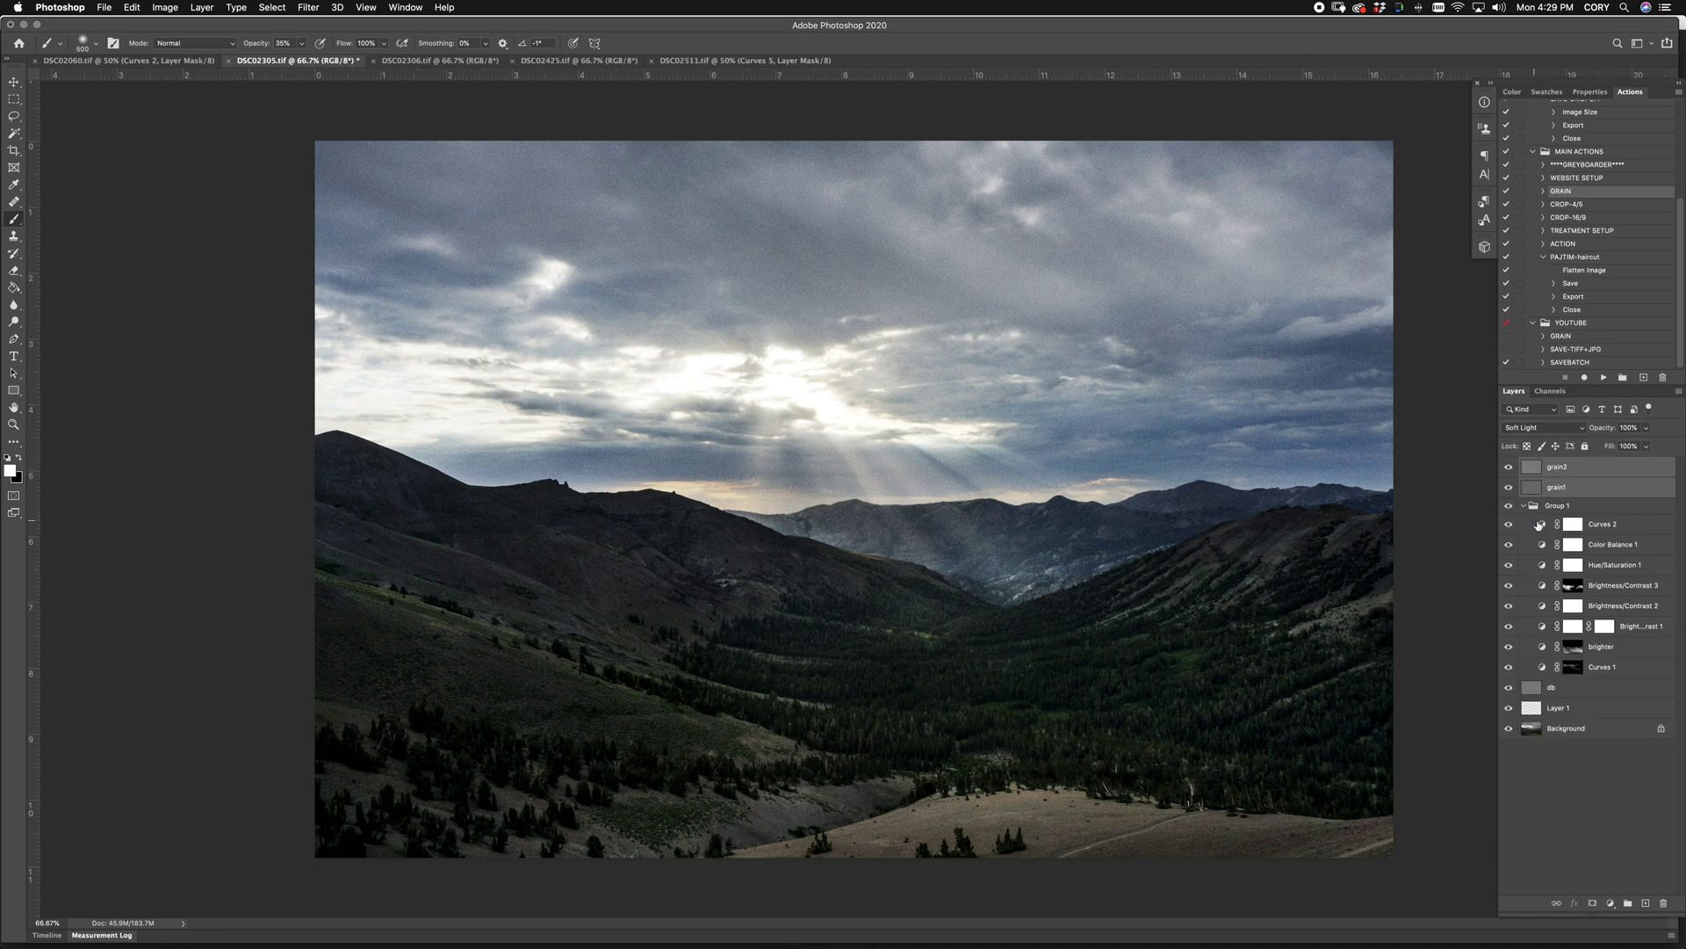
left_click_drag(1609, 524, 1536, 509)
left_click(1524, 526)
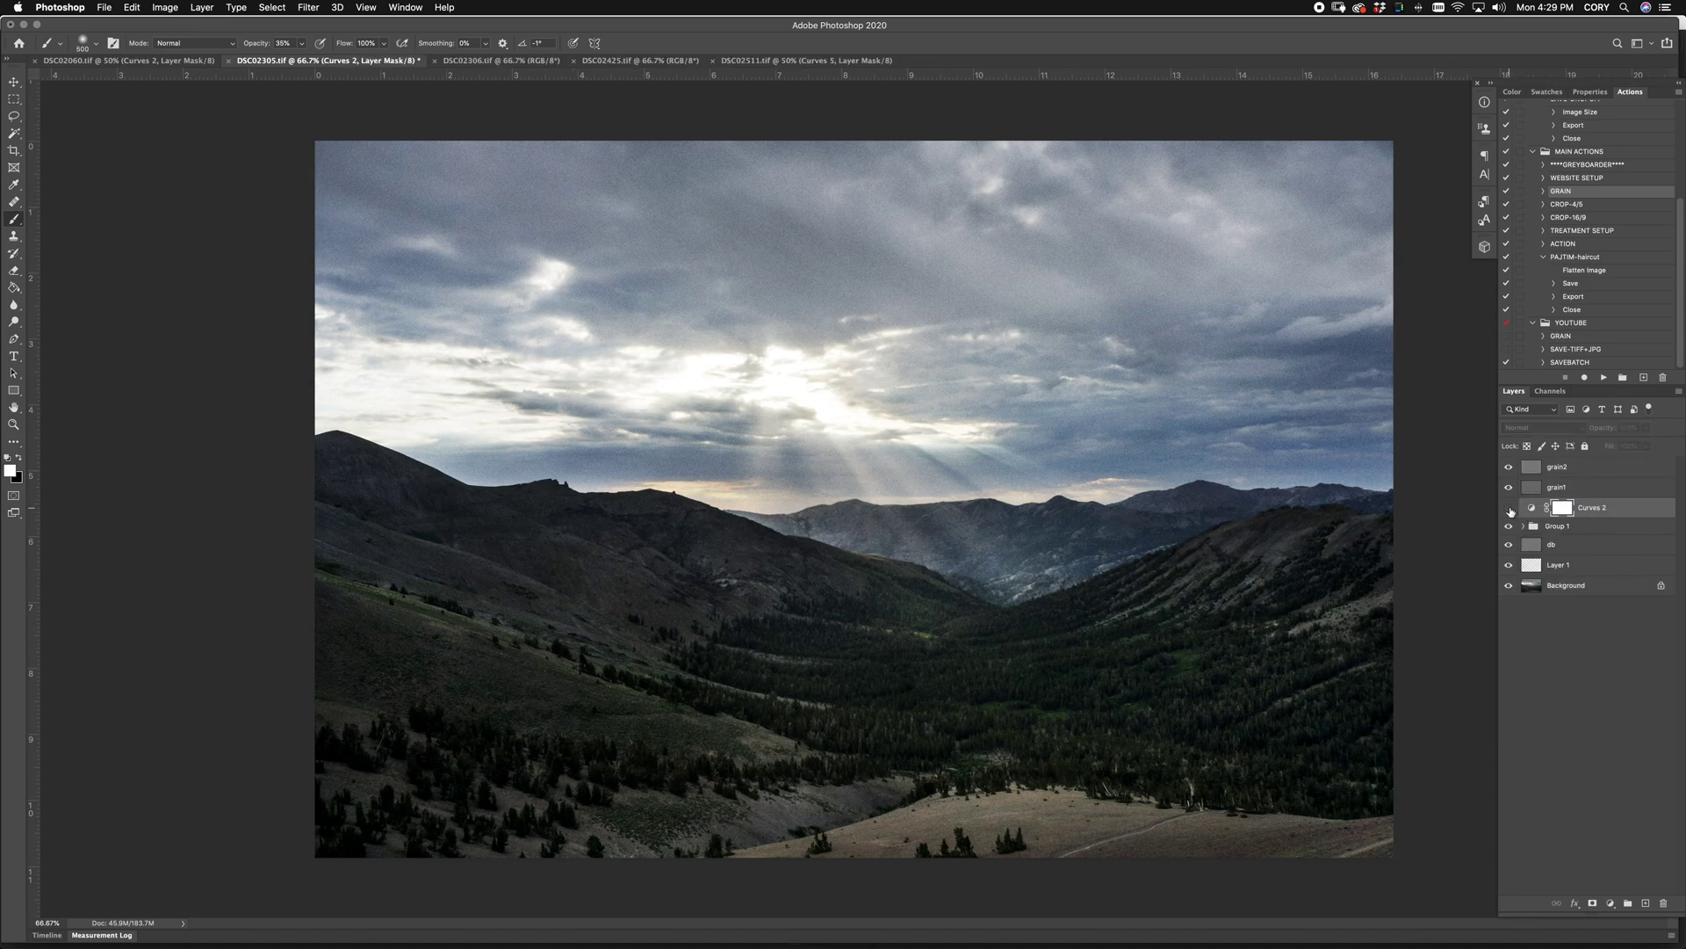
left_click(1510, 509)
left_click(1510, 510)
Step: Set the opacity of the grain1 and grain2 layers to 68% and bend the Curves 2 midtones to output 136 at input 118
left_click(1620, 488)
left_click(1613, 467, "shift")
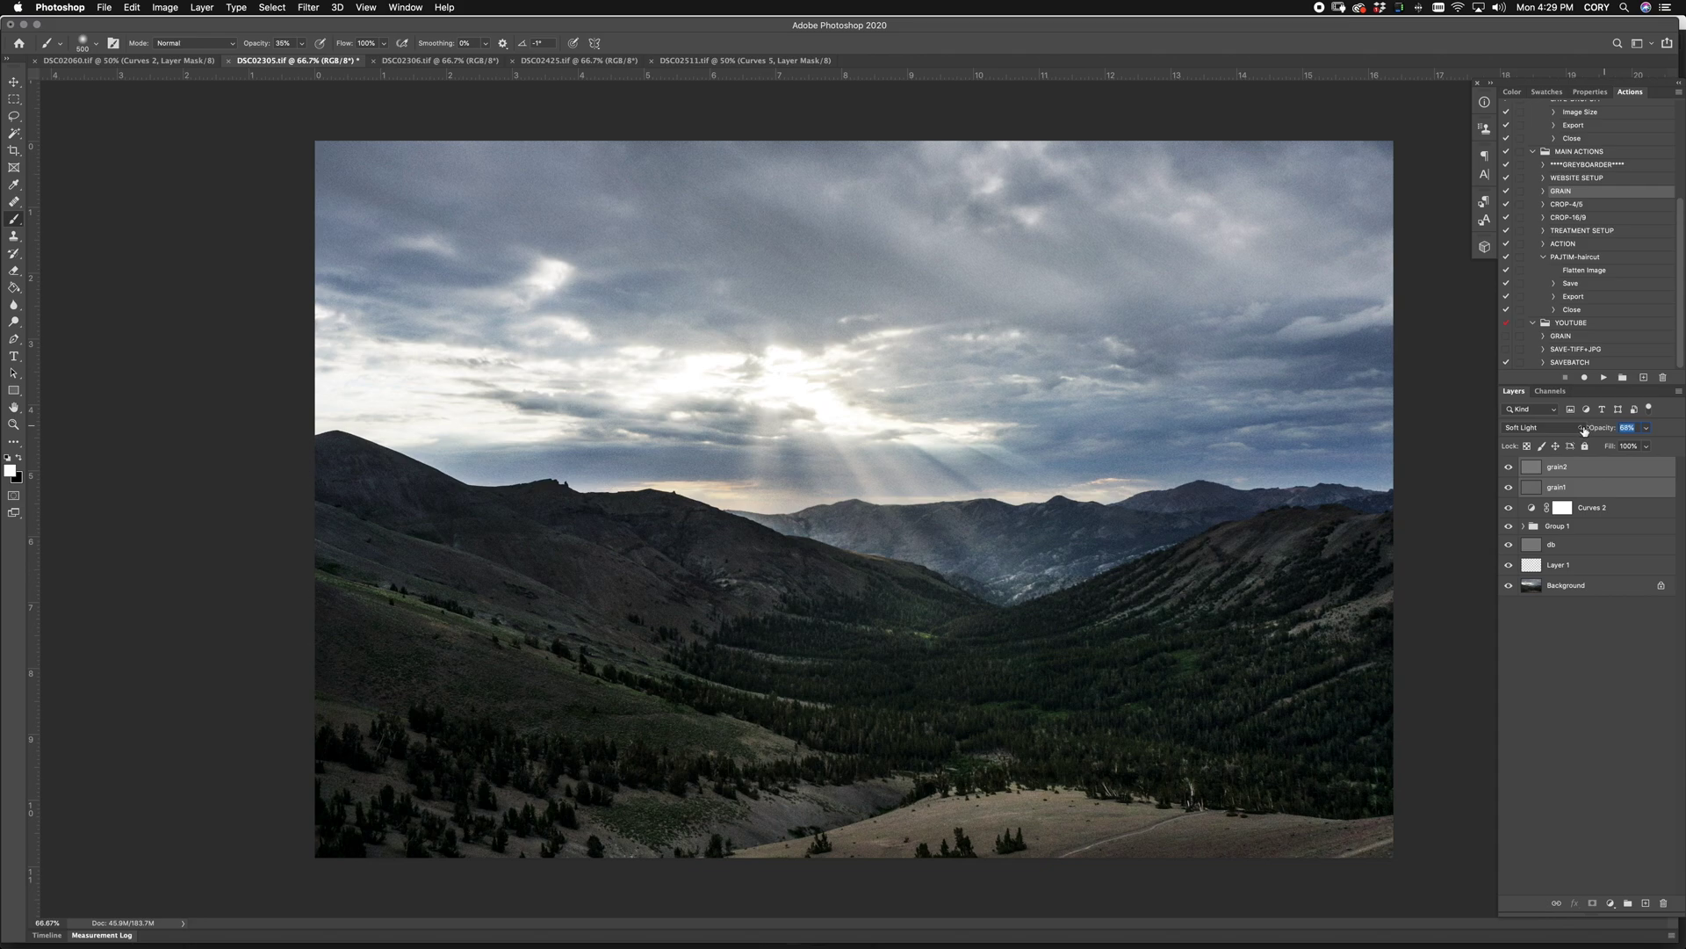
left_click(1628, 508)
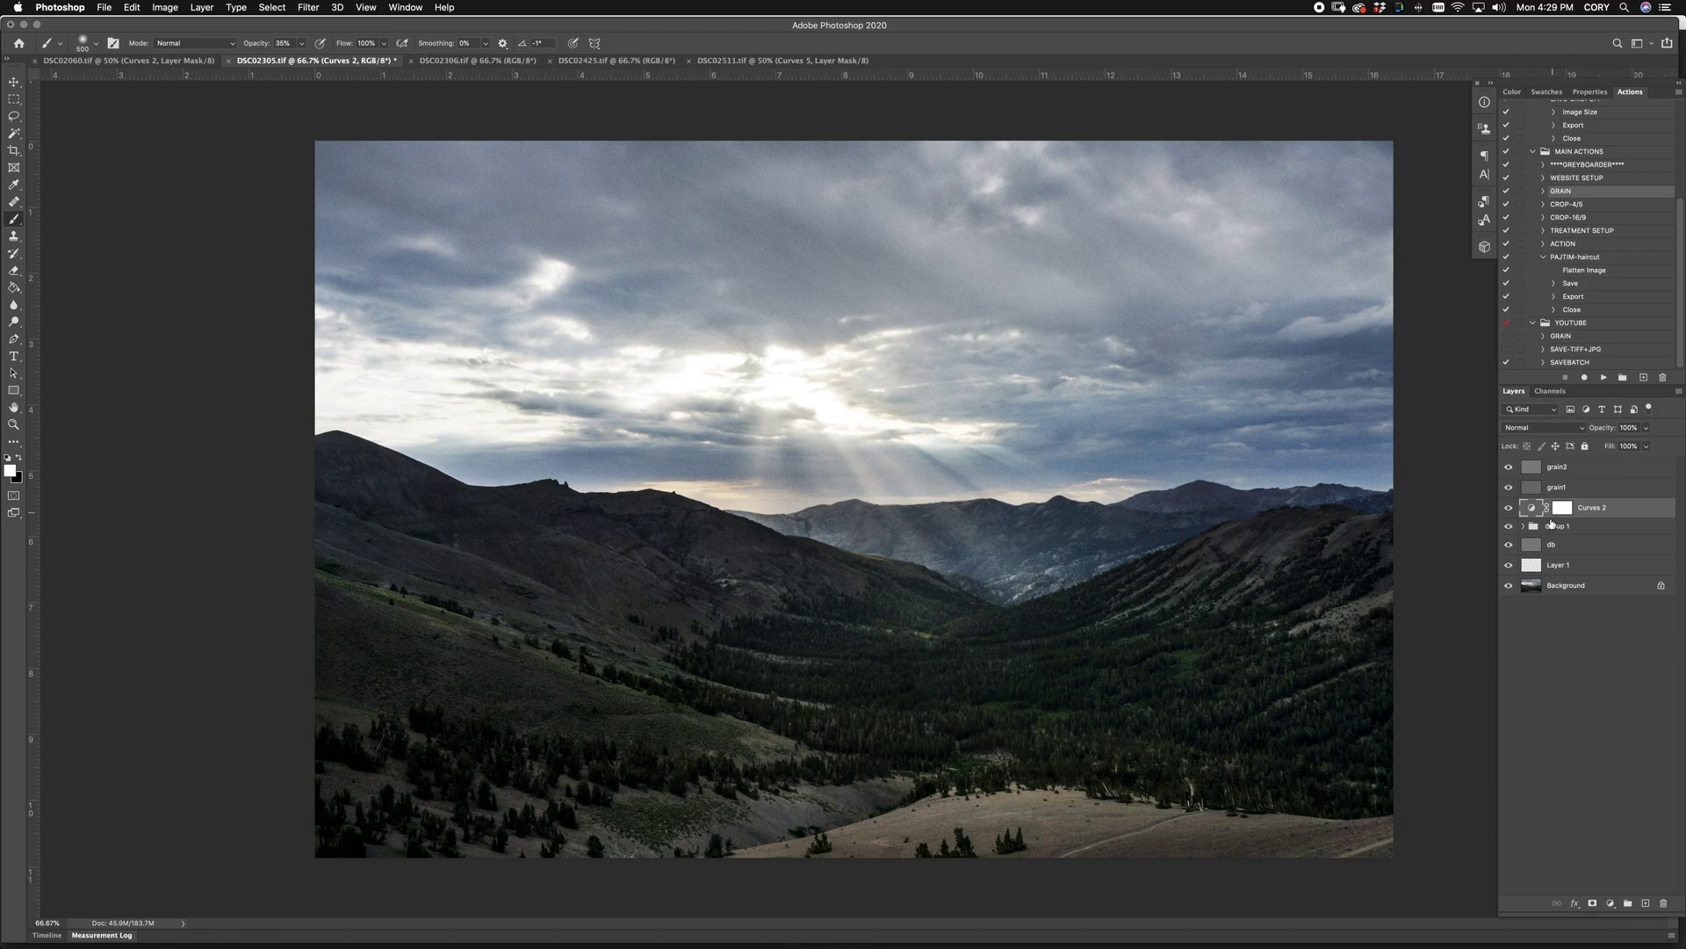
double_click(1532, 507)
left_click(1594, 223)
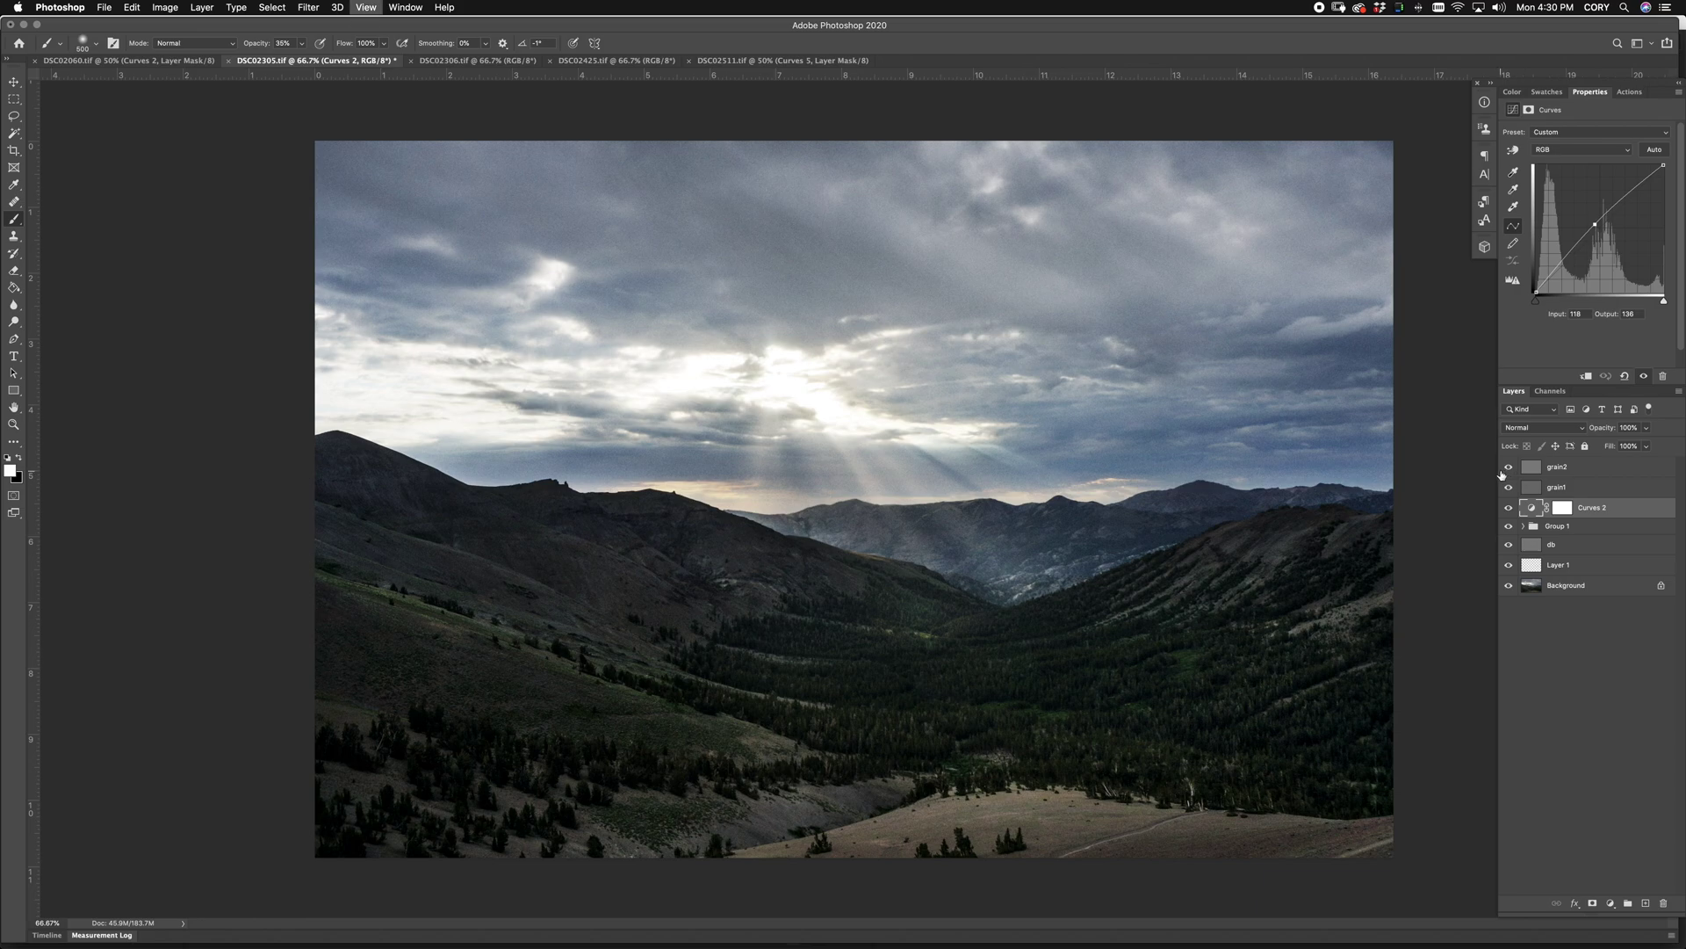
Step: Compare the finished treatment with the original Background alone several times, viewing the whole photo at 50%
key("super+minus")
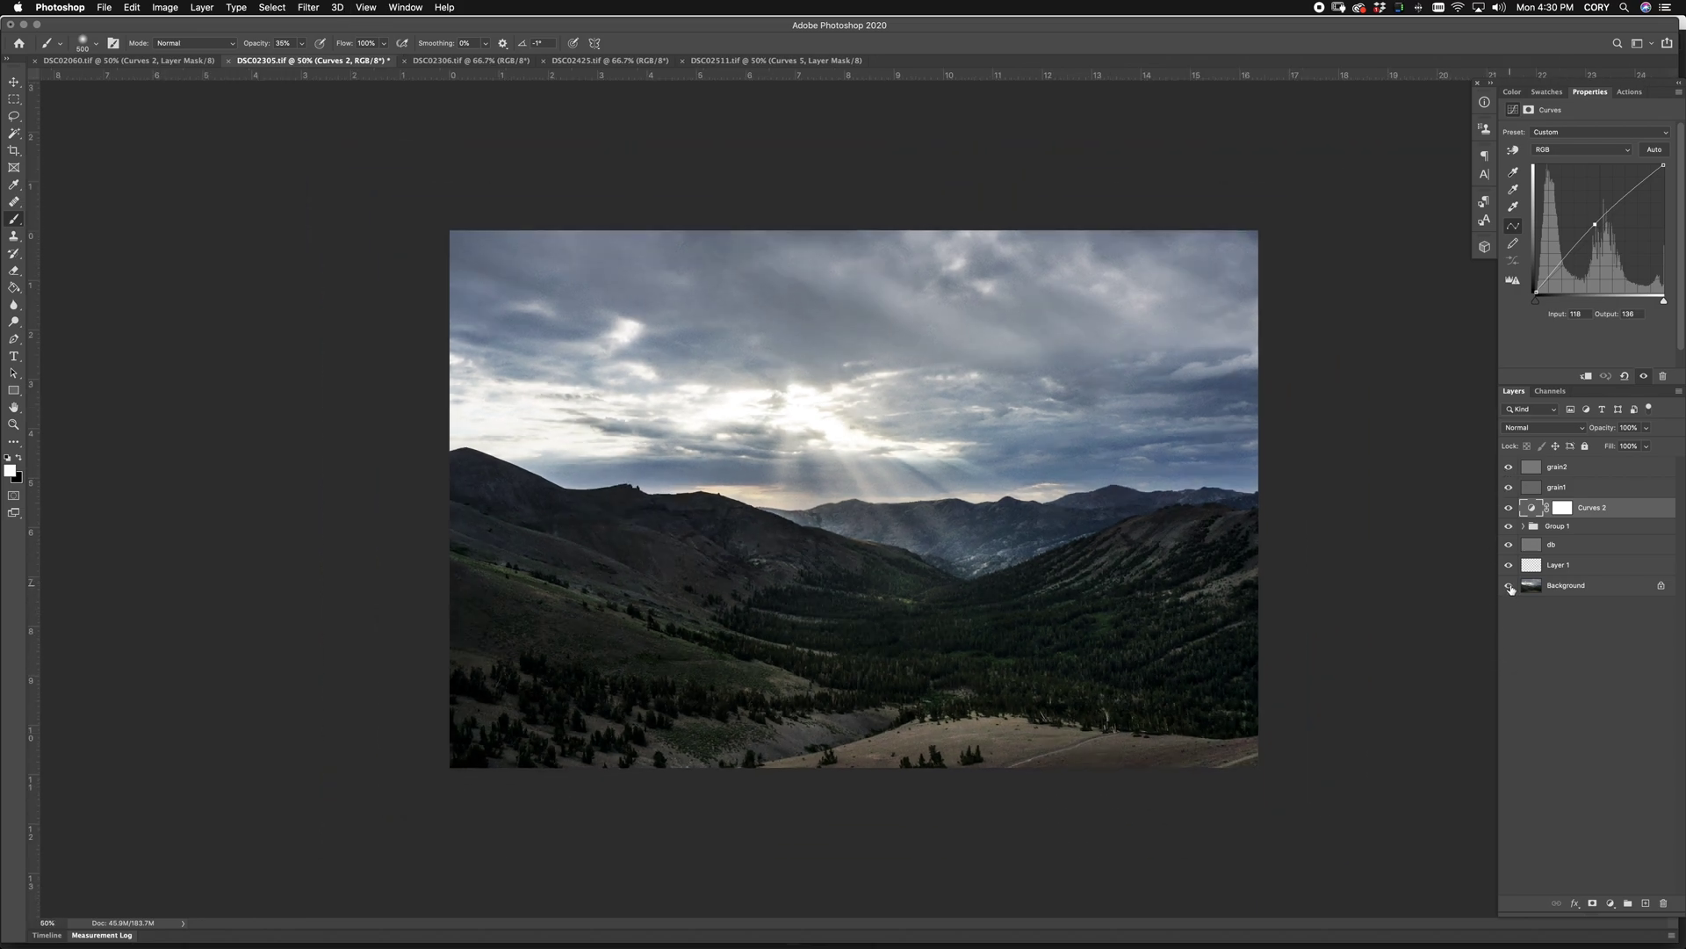
left_click(1510, 587, "alt")
left_click(1510, 586, "alt")
left_click(1510, 586, "alt")
left_click(1510, 587, "alt")
left_click(1510, 587, "alt")
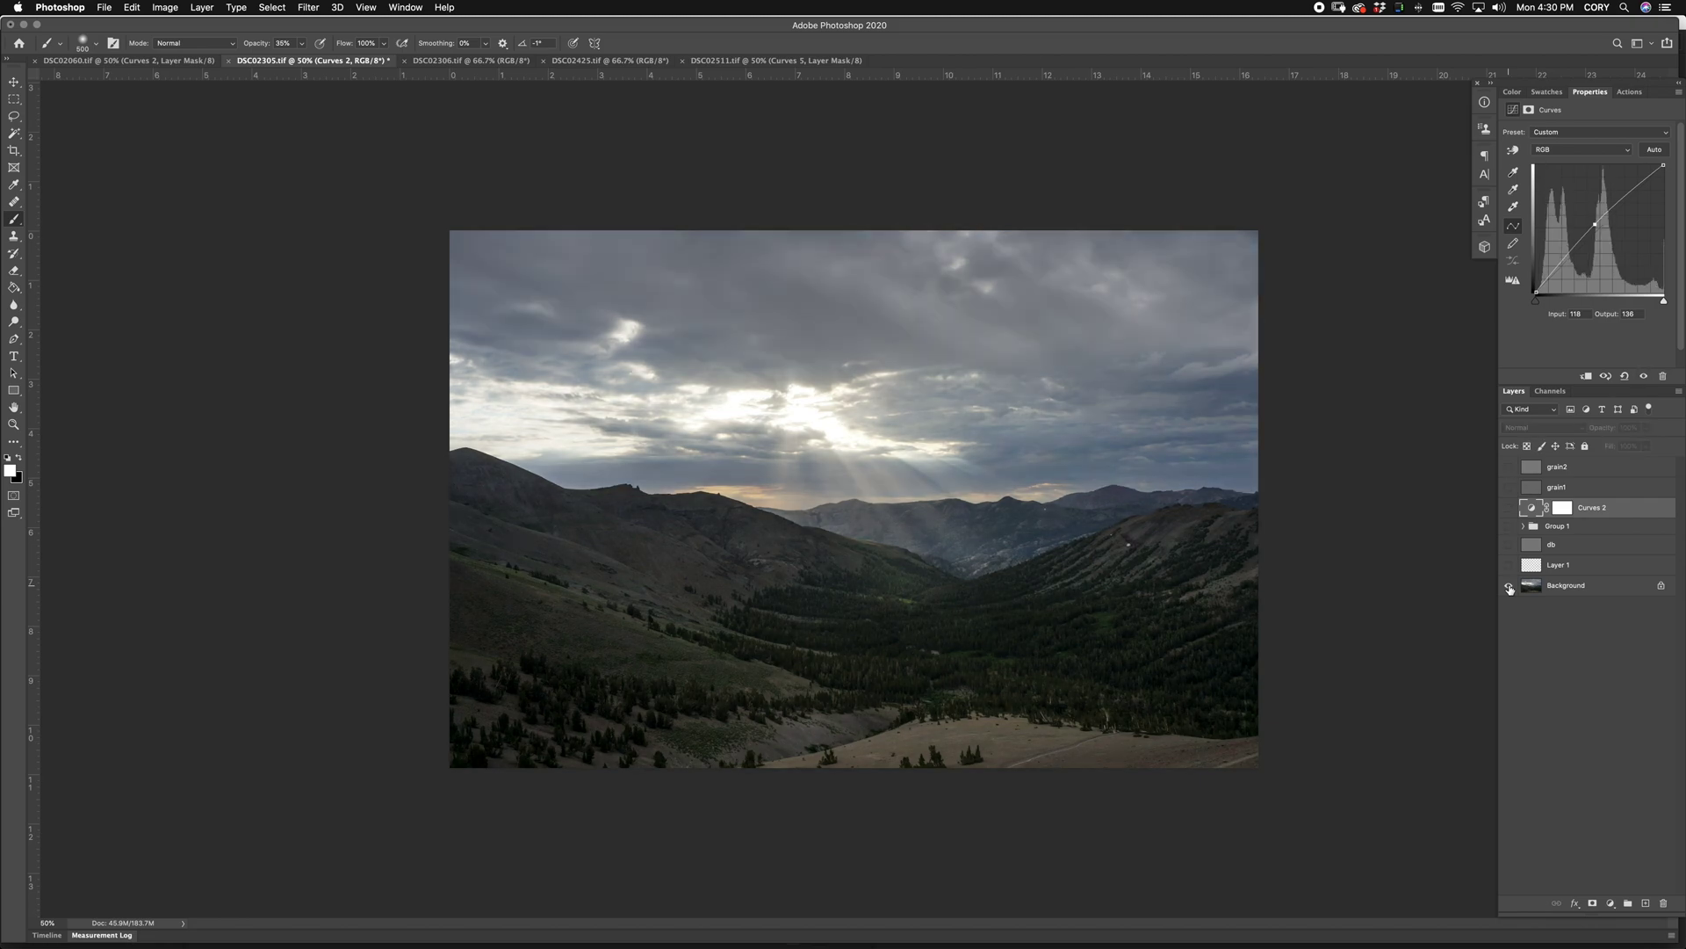
left_click(1510, 587, "alt")
left_click(1510, 587, "alt")
left_click(1510, 586, "alt")
Step: Save DSC02305.tif with no image compression and RLE layer compression, and switch to DSC02306.tif
key("super+s")
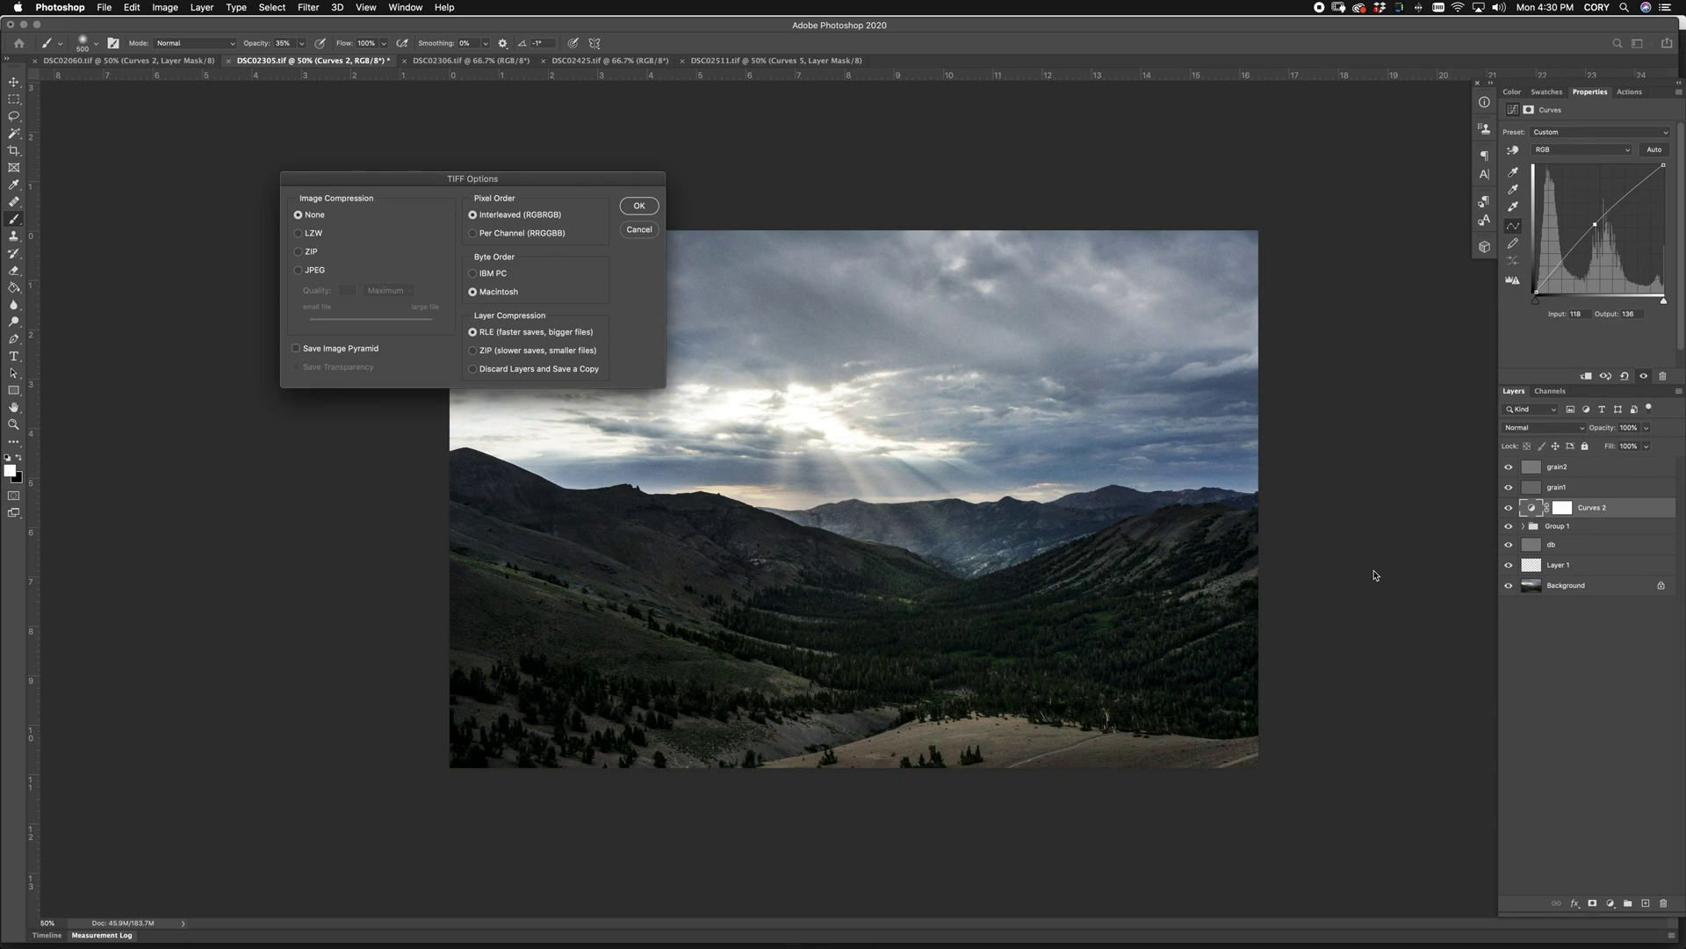
left_click(640, 206)
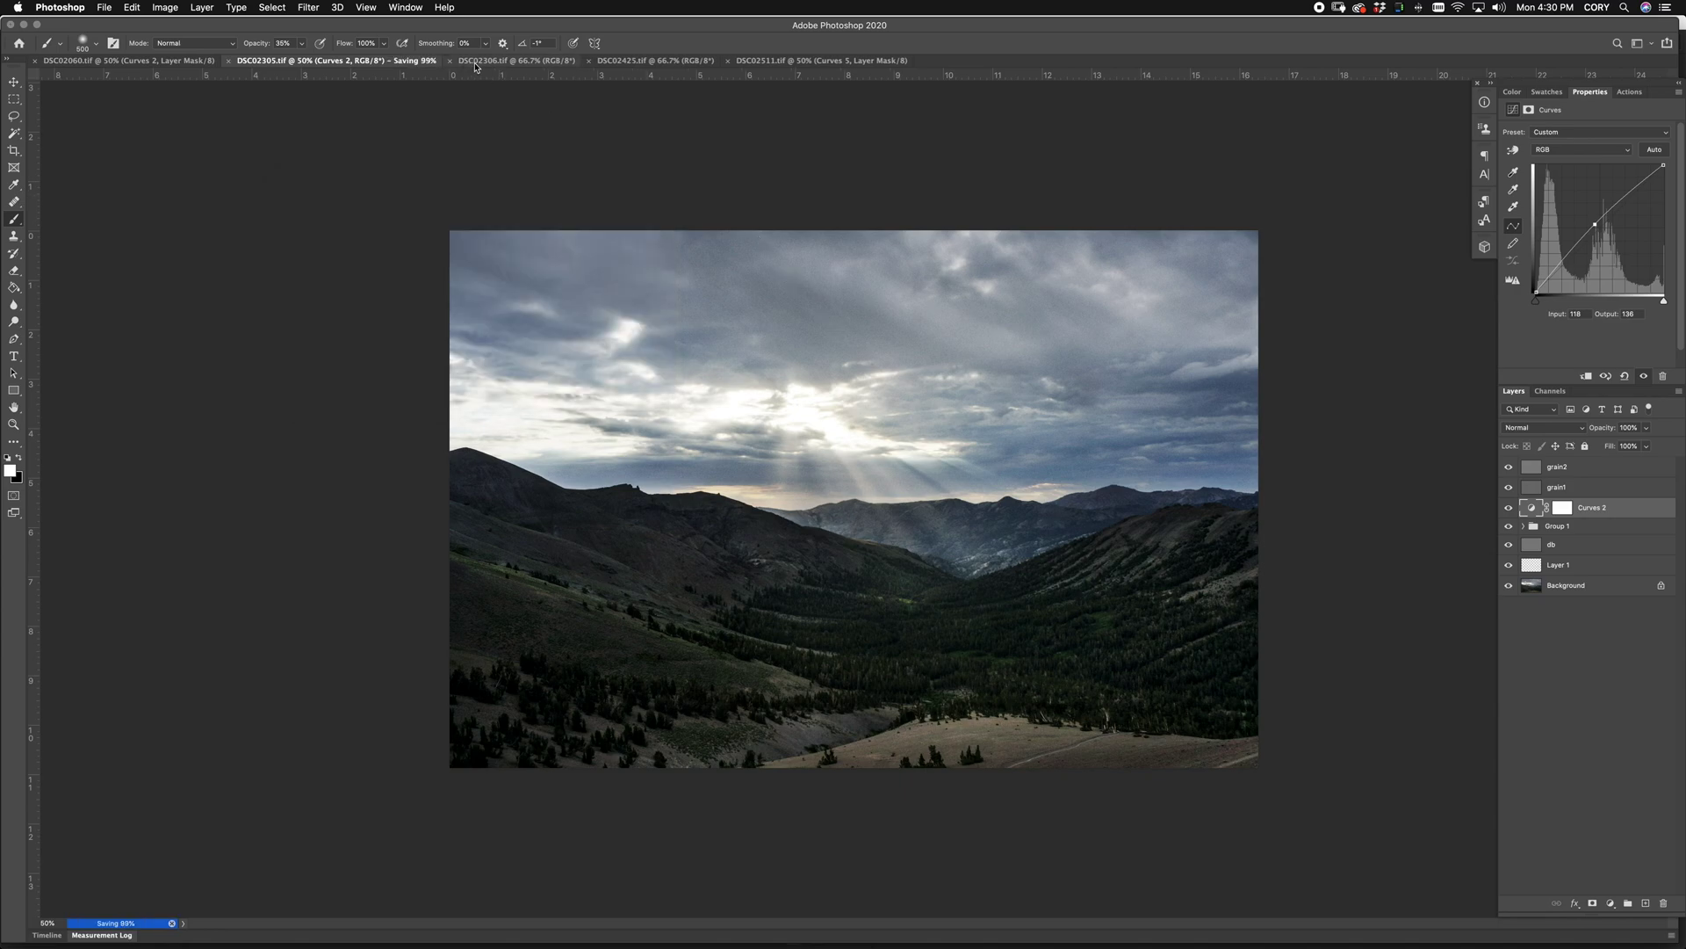
left_click(474, 64)
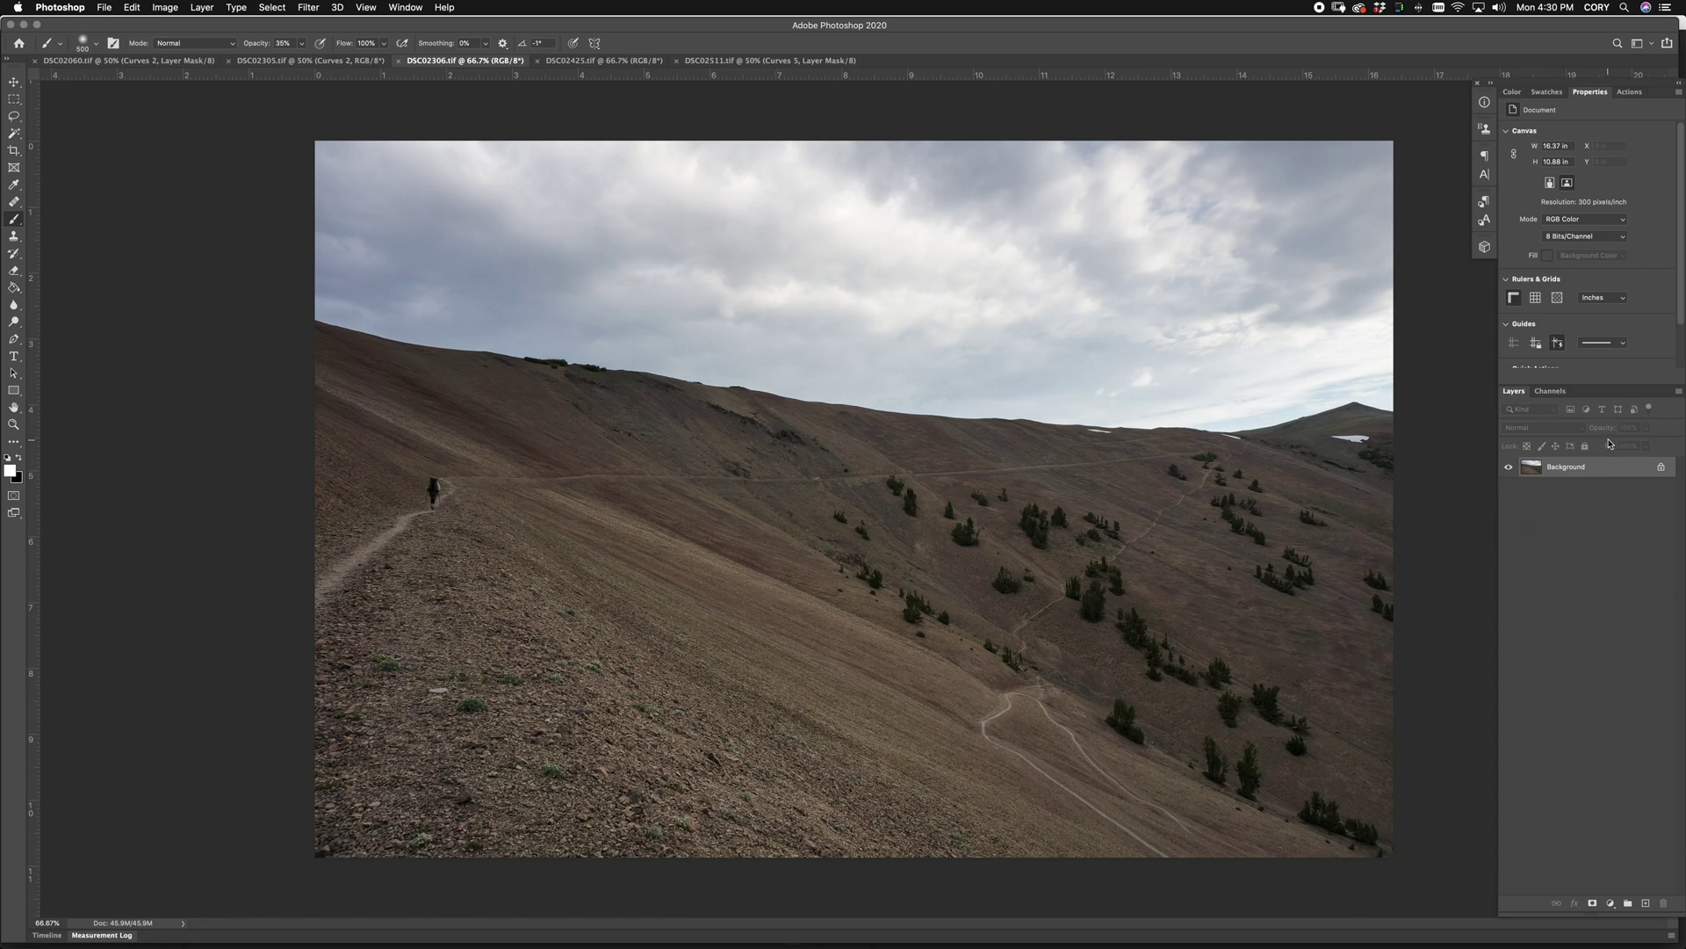
Step: Run the TREATMENT SETUP action from the MAIN ACTIONS set on DSC02306.tif, continuing past the unavailable Select command
left_click(1631, 92)
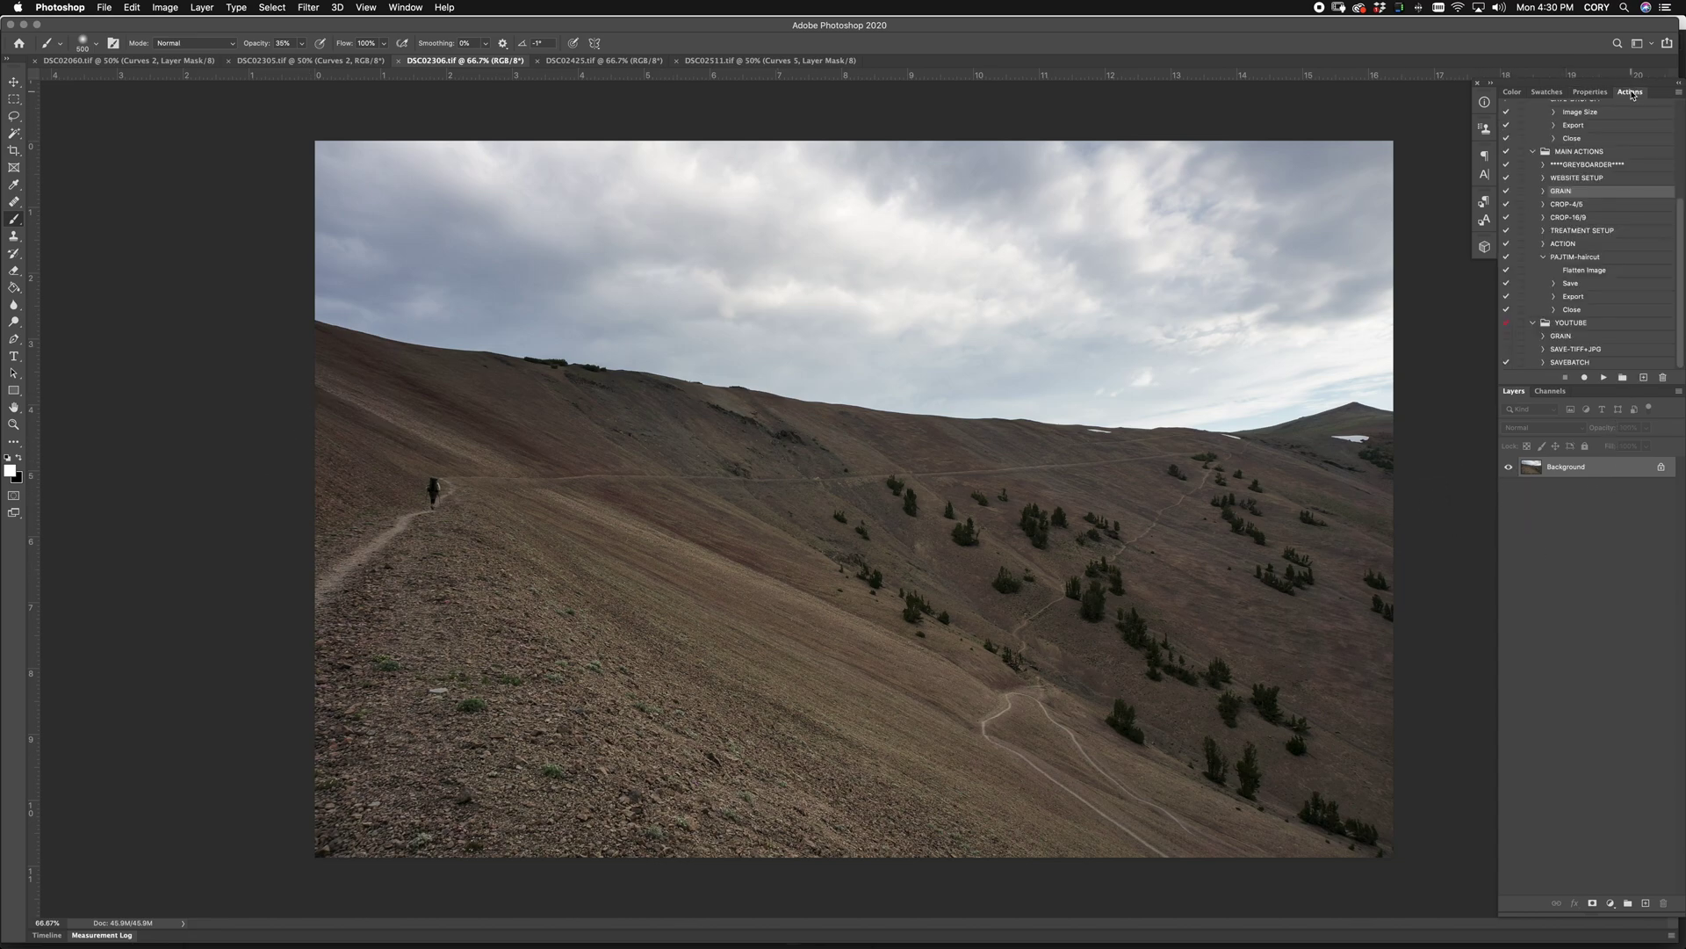
left_click(1588, 231)
left_click(1605, 377)
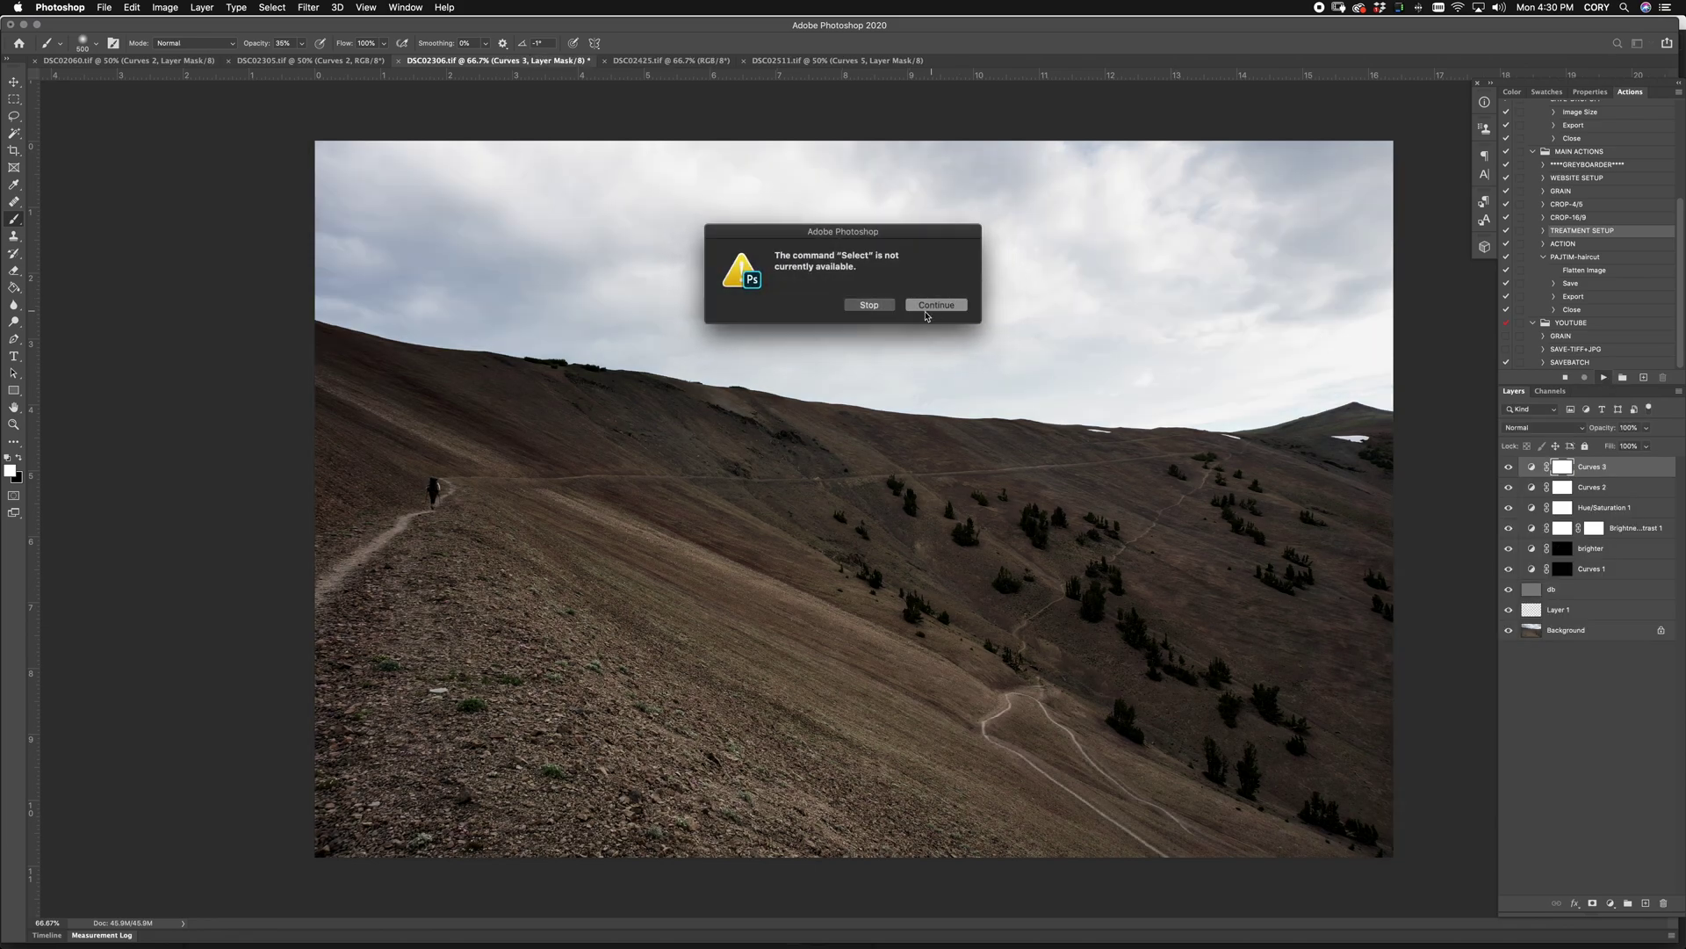
left_click(936, 305)
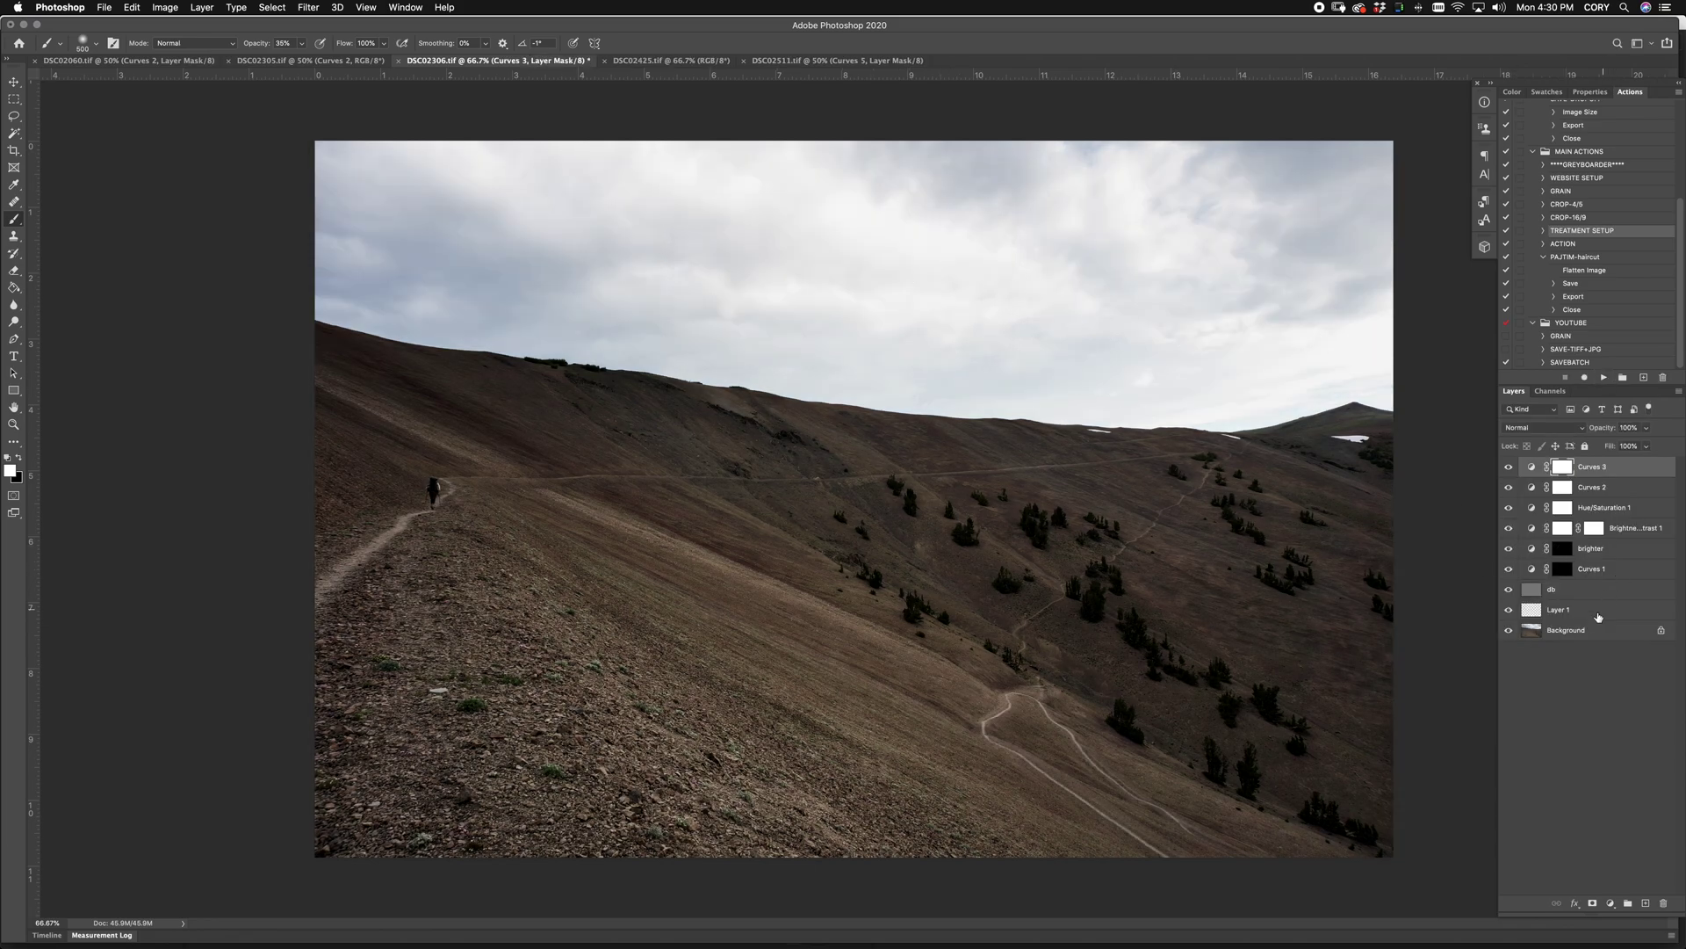
Step: View the Background alone, and copy a selection of it to a new layer directly above it with all layers shown
left_click(1509, 630, "alt")
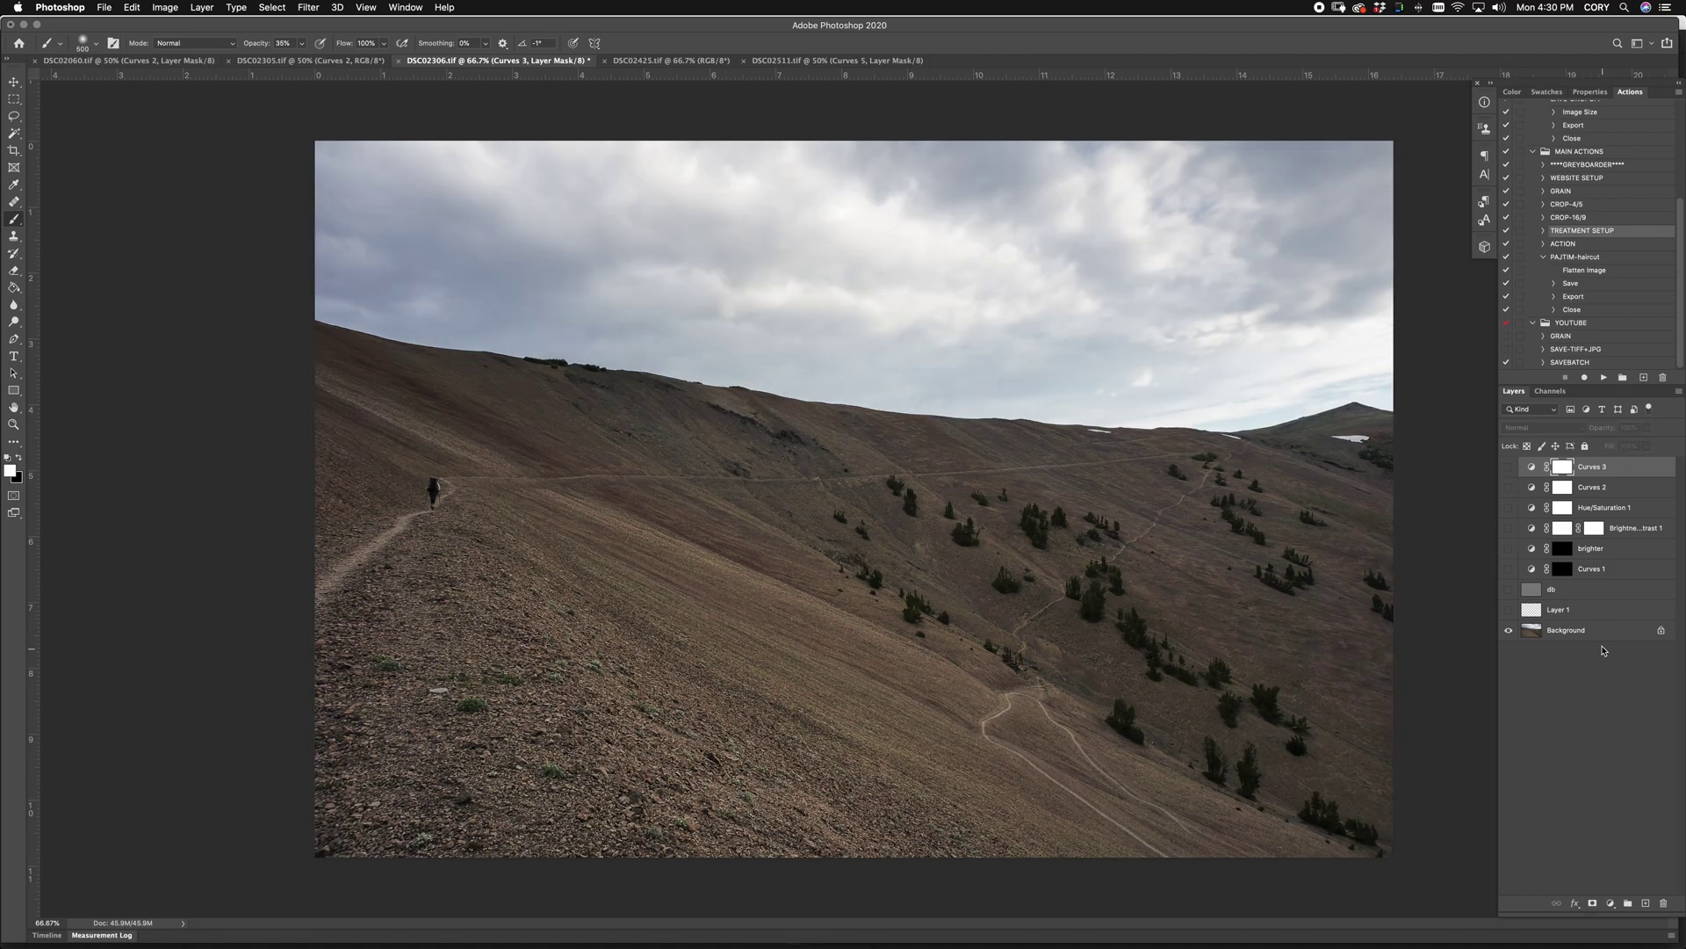
left_click(1597, 641)
key("m")
left_click_drag(30, 420, 852, 420)
left_click_drag(1482, 439, 1484, 441)
key("ctrl+j")
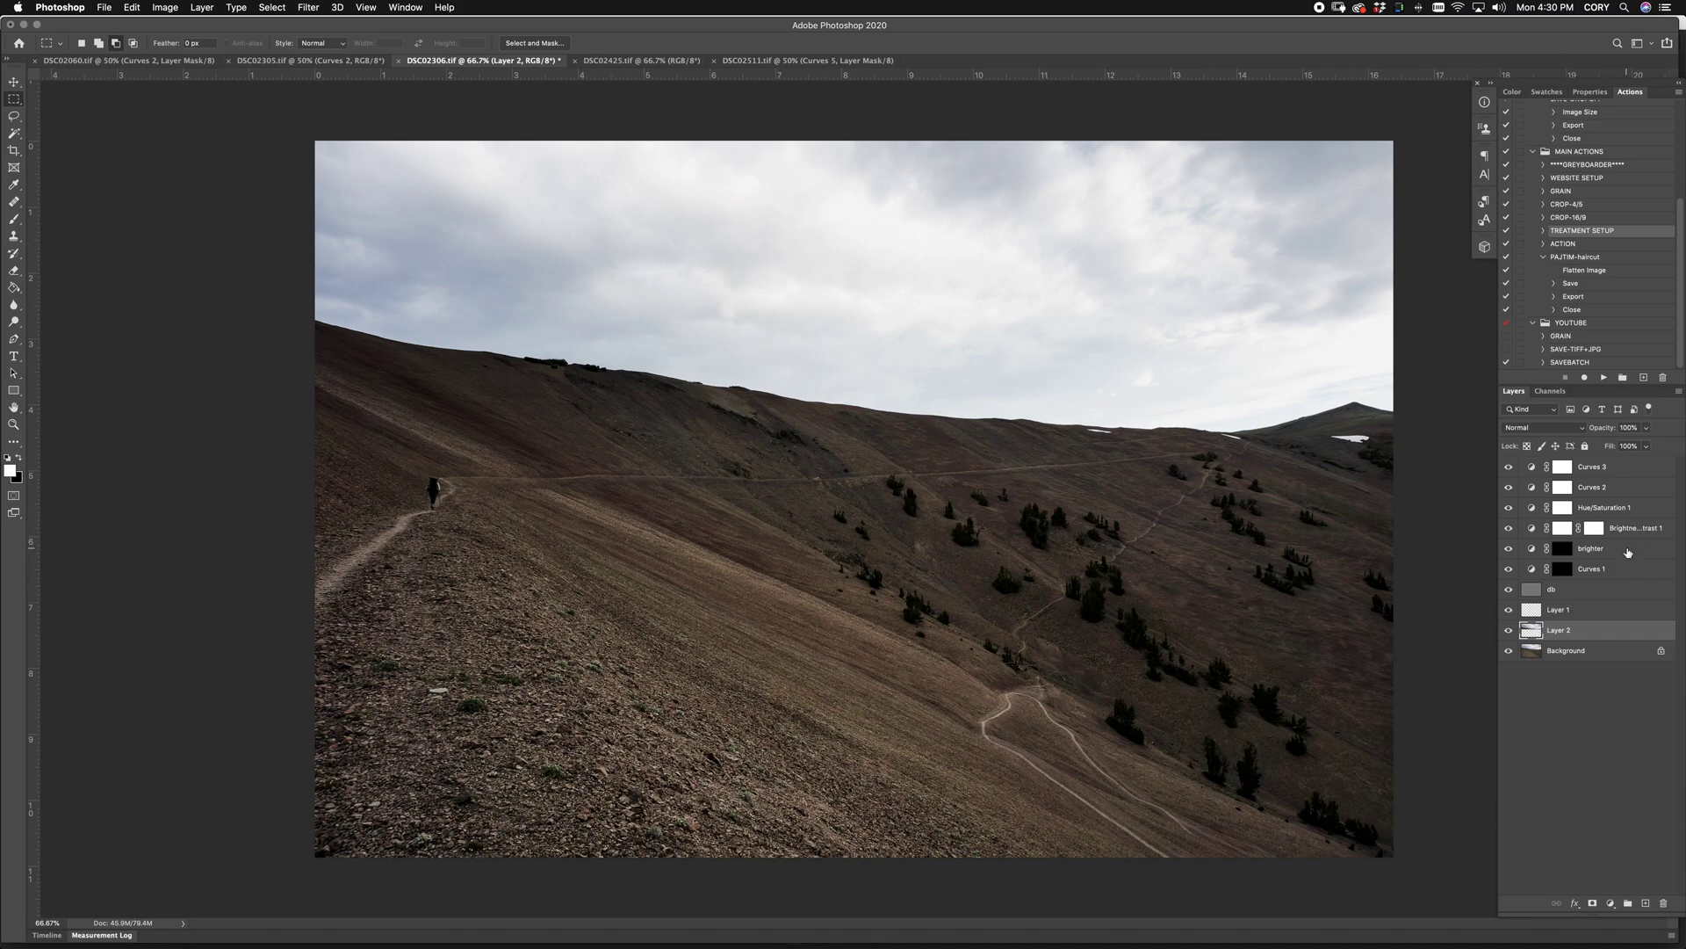
Step: Add a Black & White adjustment layer at the very top of the layer stack and compare the photo with and without it
left_click(1628, 551)
left_click(1624, 591)
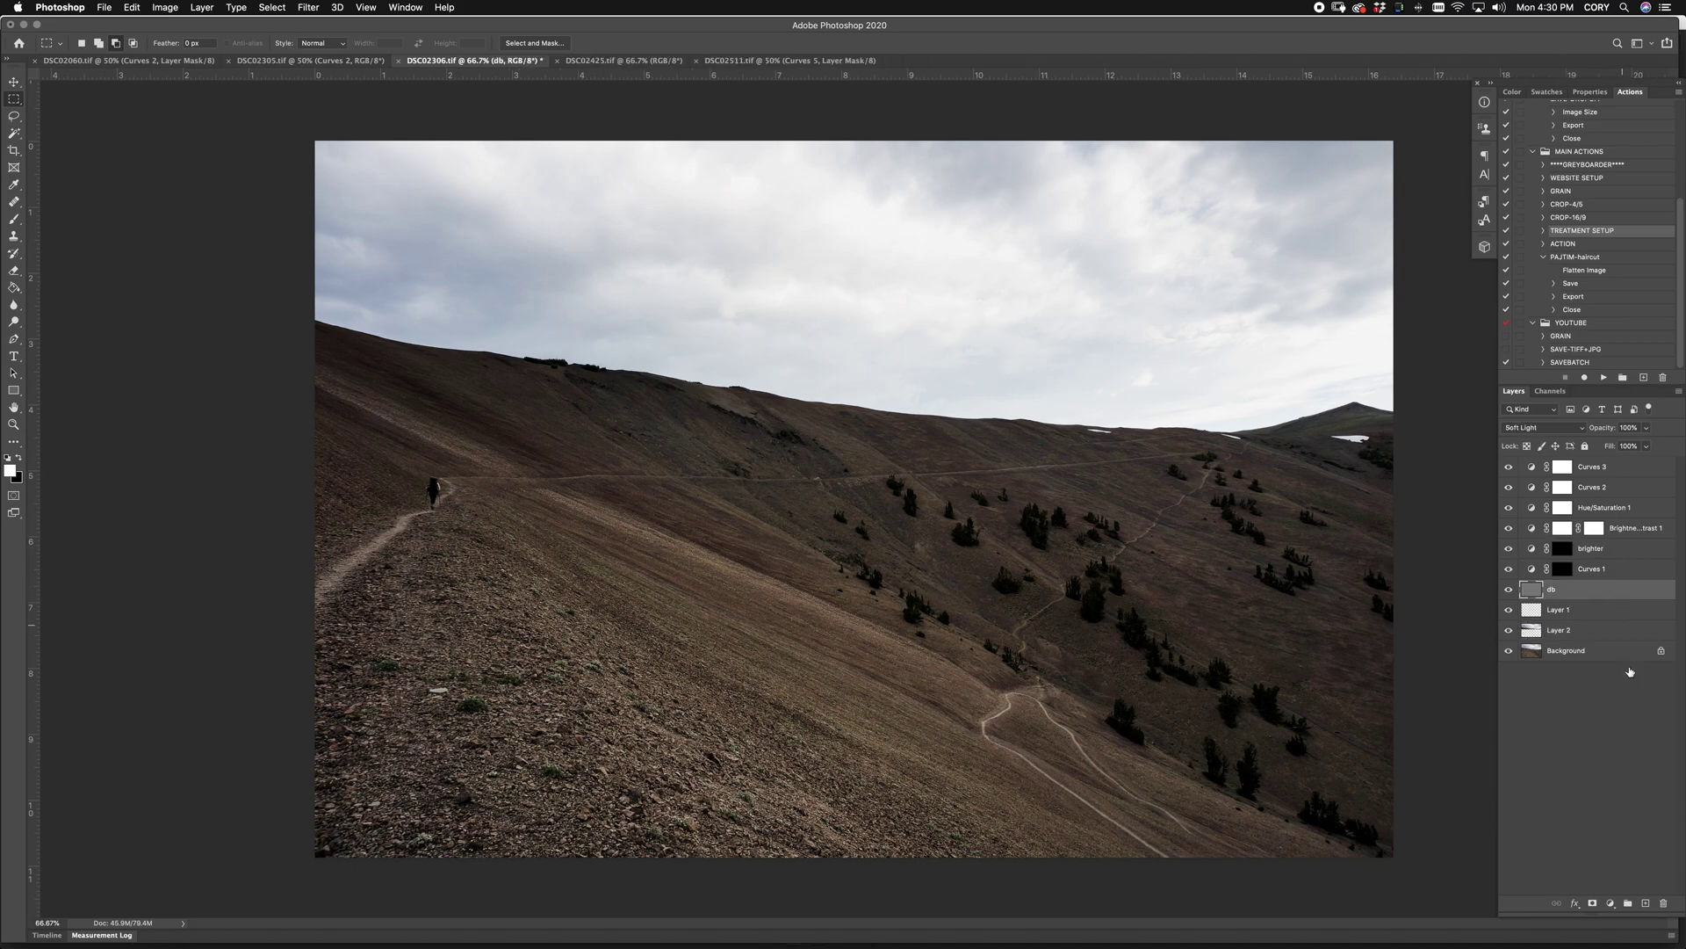
left_click(1611, 905)
left_click(1638, 807)
left_click_drag(1572, 593, 1600, 454)
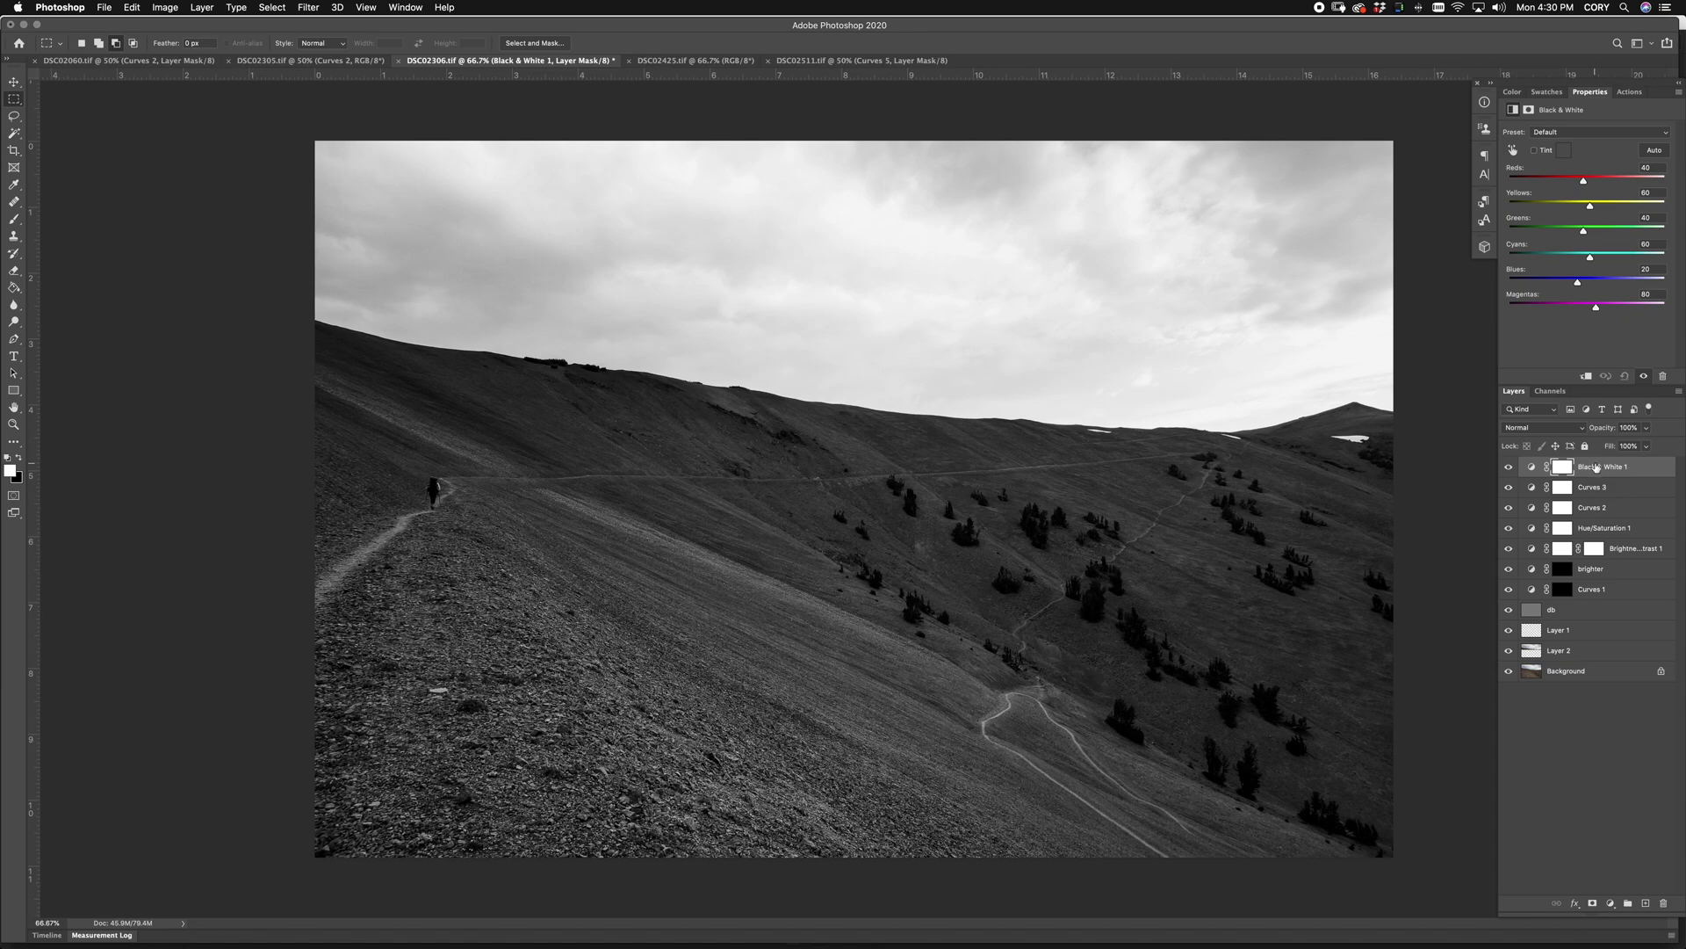
left_click(1509, 468)
left_click(1509, 468)
Step: Add a legacy Brightness/Contrast layer directly above Brightness/Contrast 1 with brightness 32 and contrast 52
left_click(1630, 553)
left_click(1610, 903)
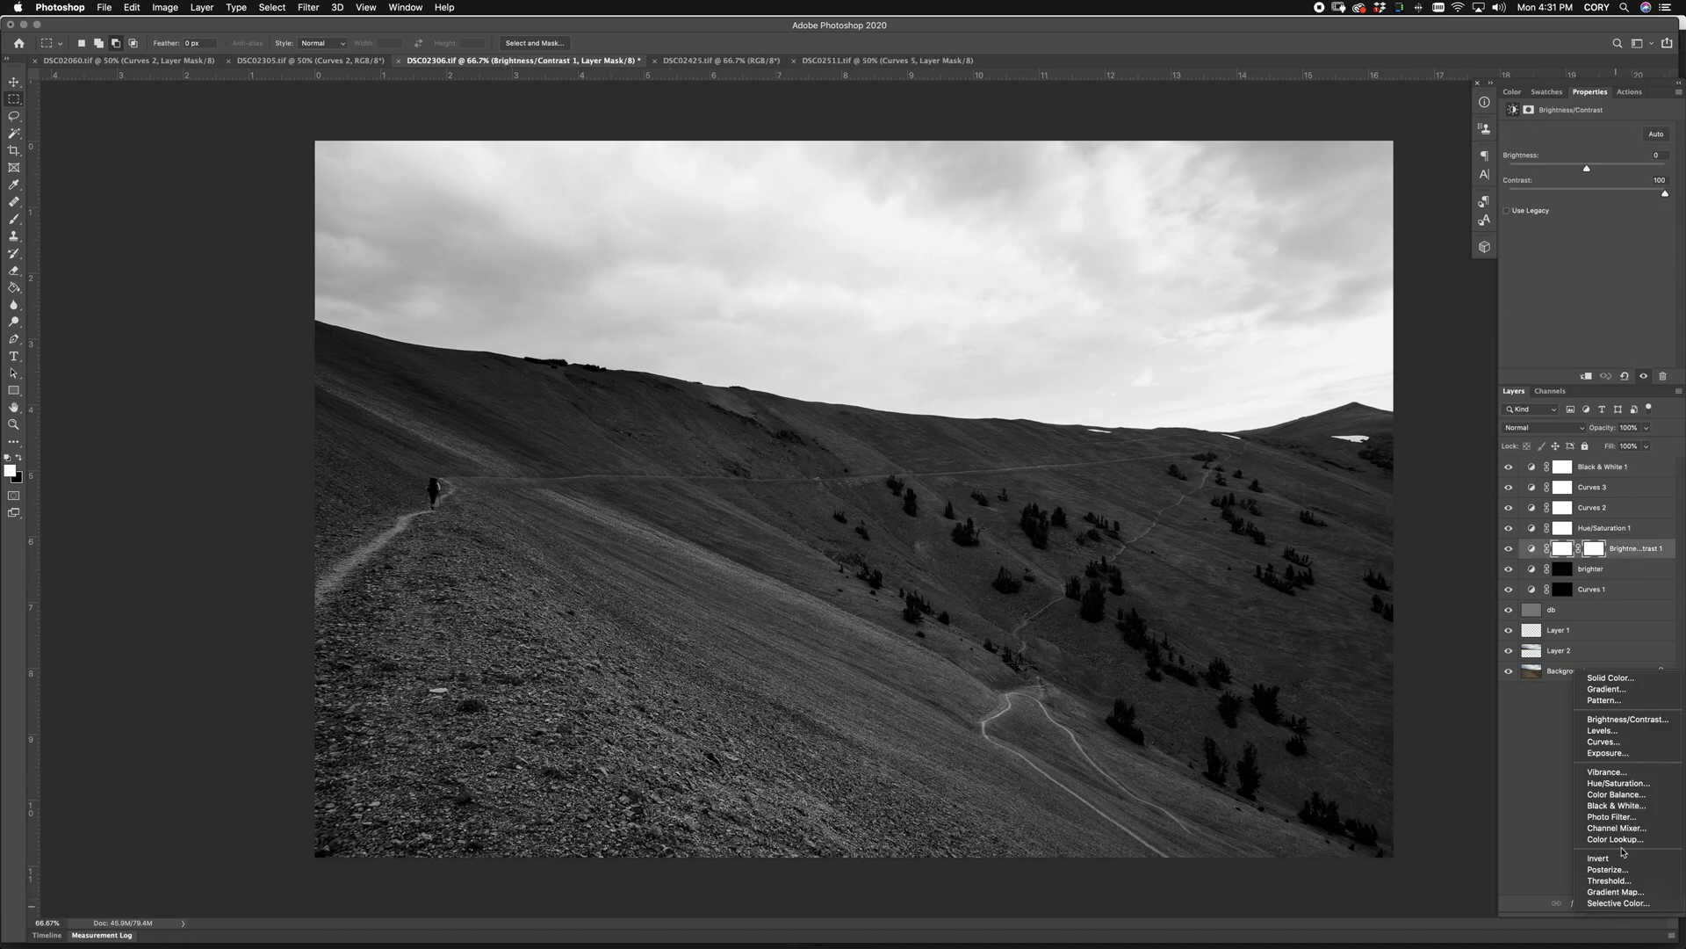
left_click(1558, 680)
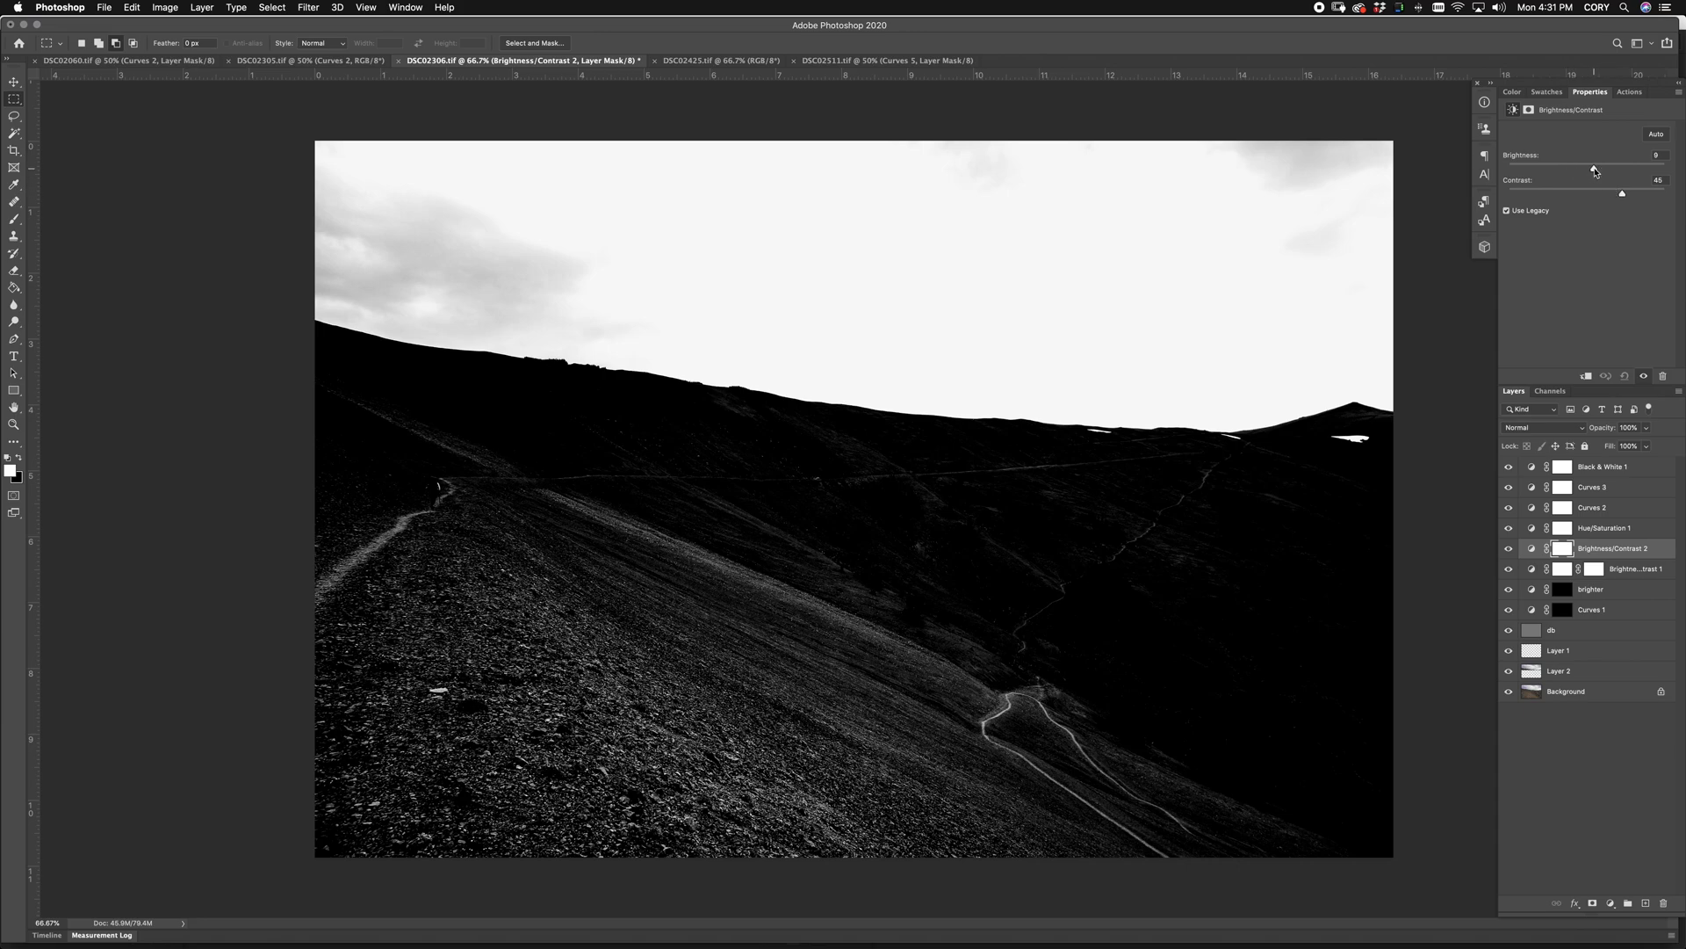
left_click_drag(1596, 170, 1598, 171)
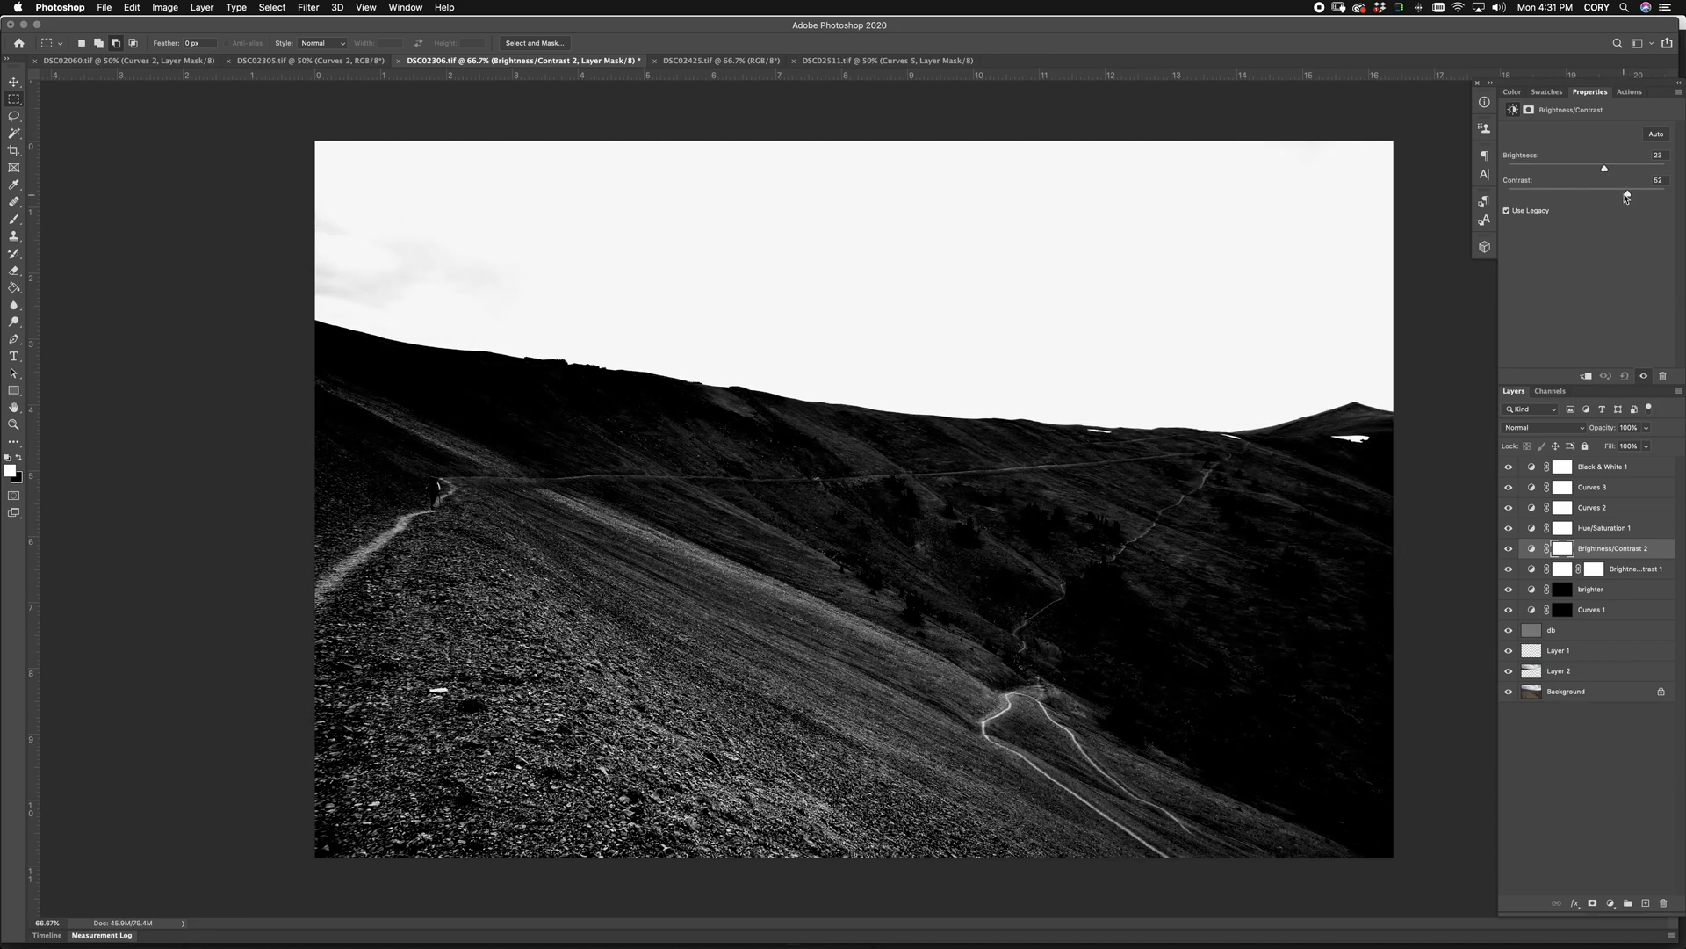
left_click_drag(1607, 171, 1610, 172)
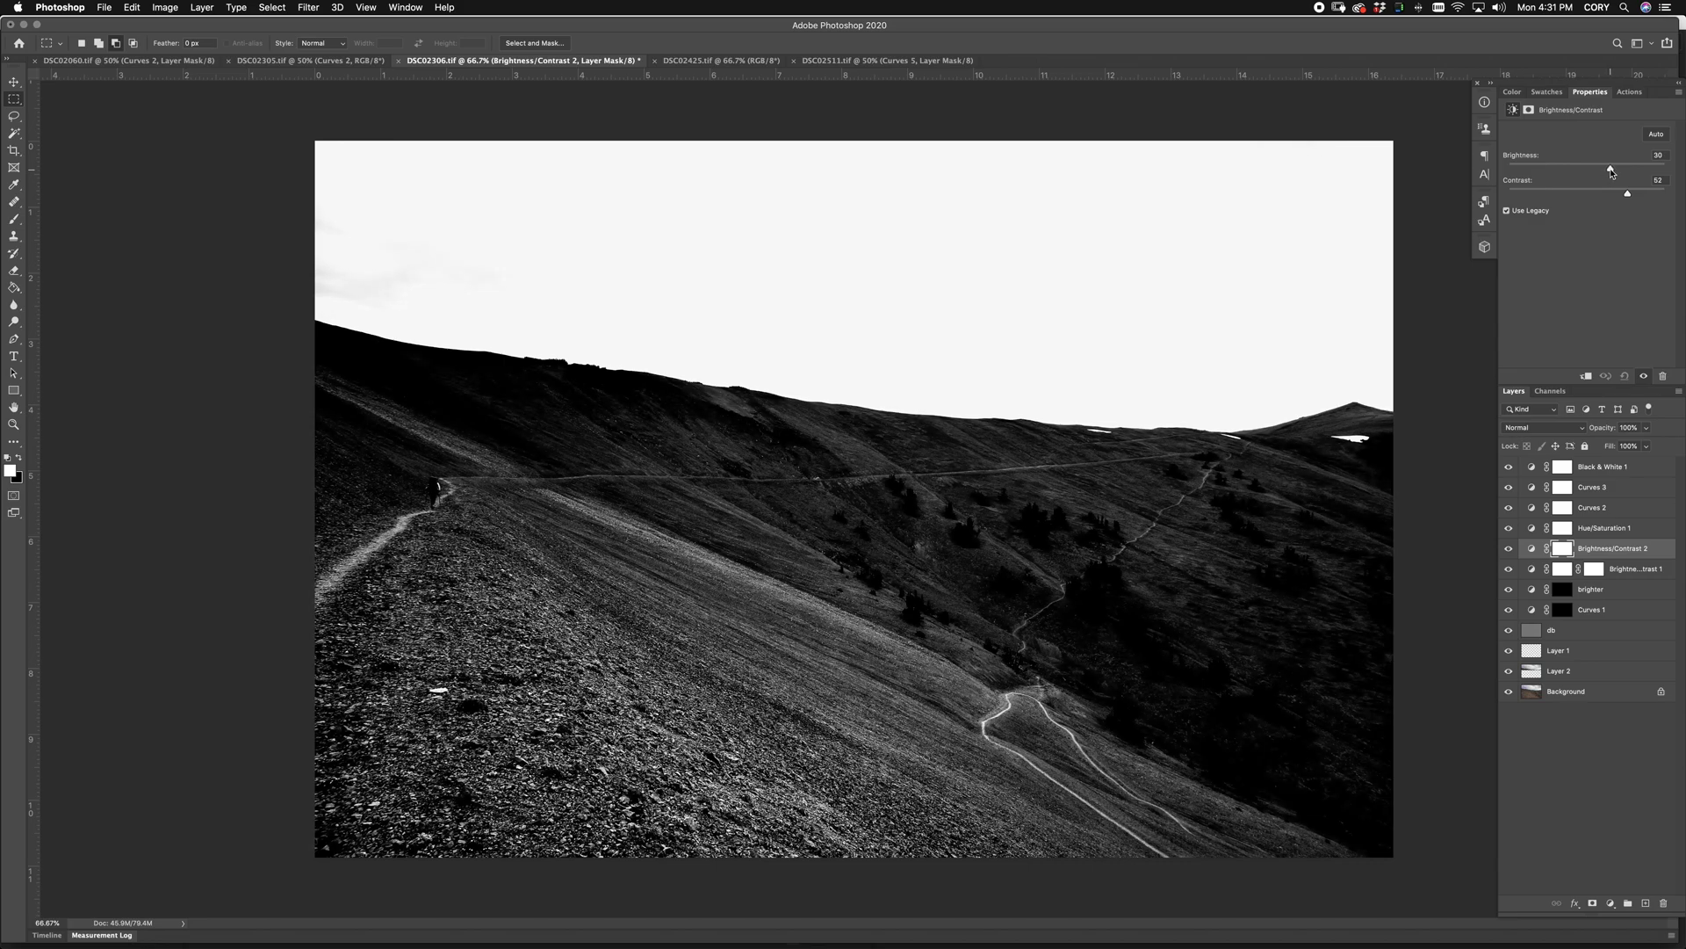
left_click_drag(1612, 172, 1614, 172)
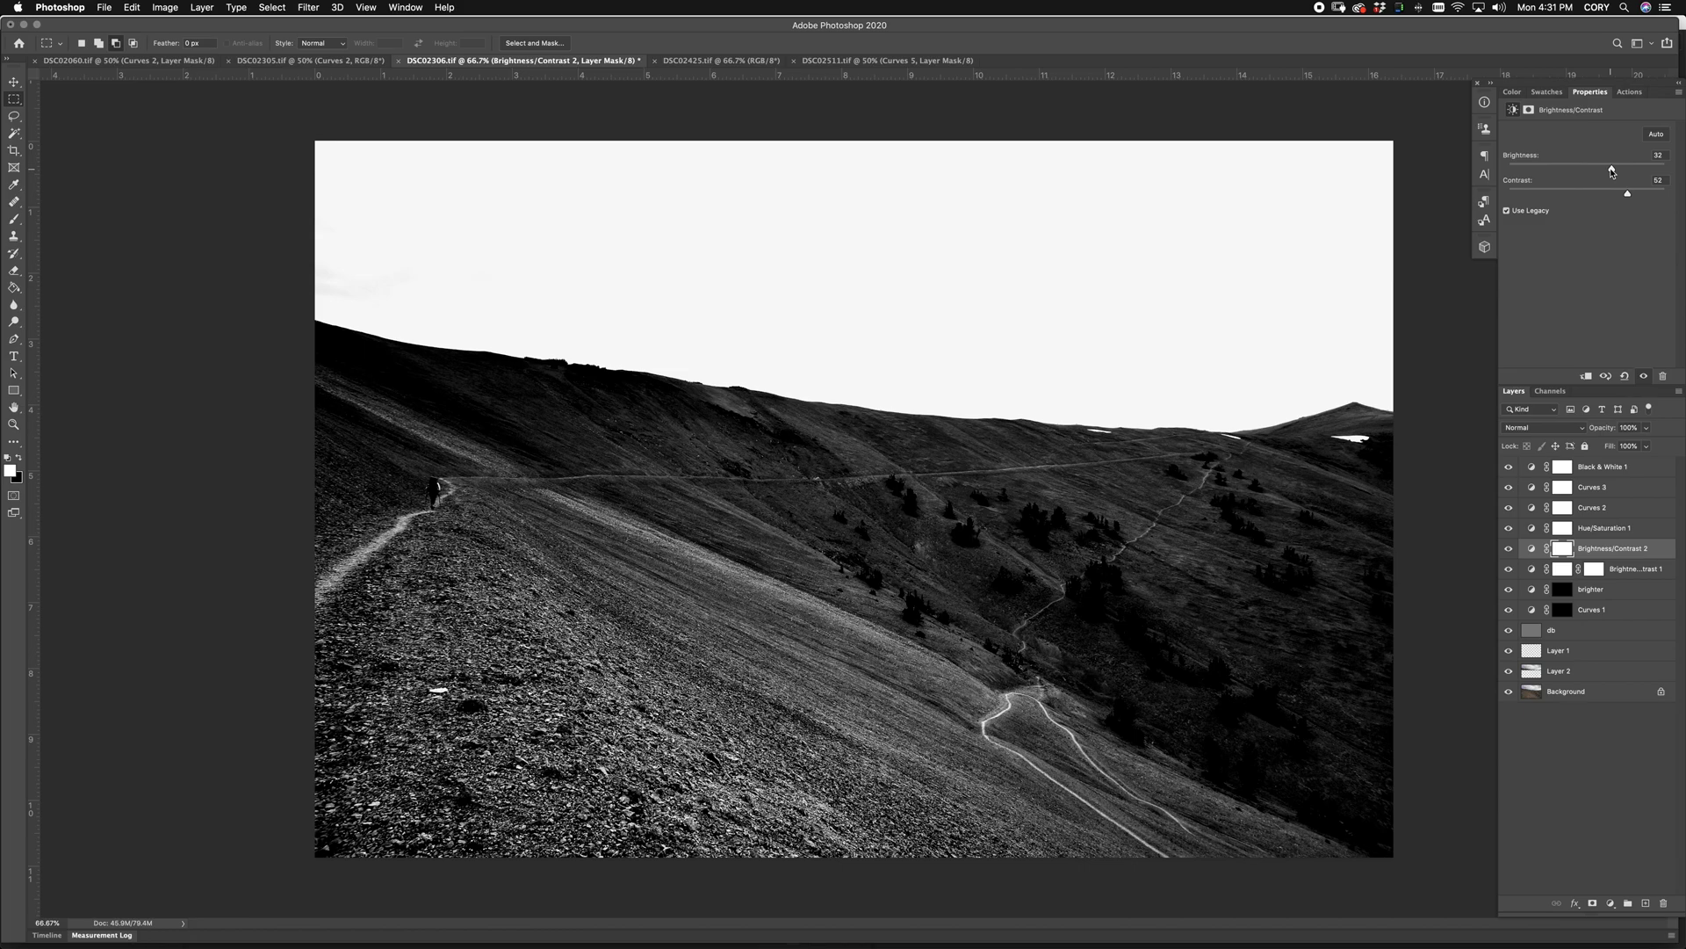
Step: Compare the photo with and without Brightness/Contrast 2, and fill that layer's mask with black
left_click(1509, 549)
left_click(1508, 548)
key("x")
key("x")
key("super+BackSpace")
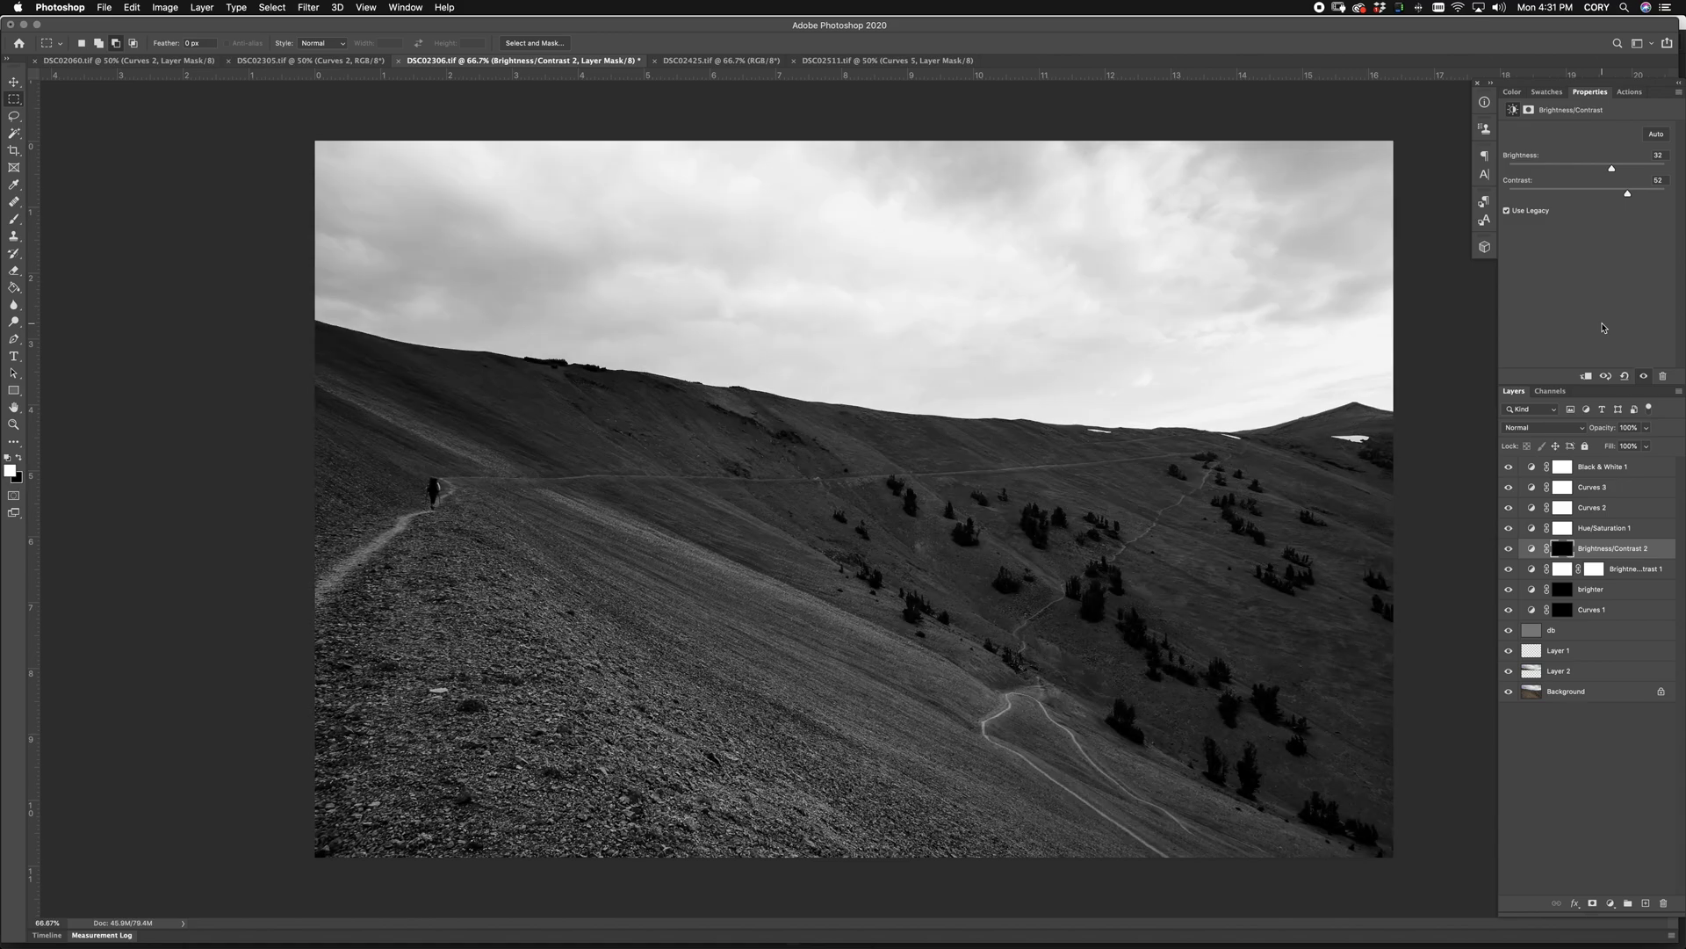
Step: Add another Brightness/Contrast layer directly above Brightness/Contrast 1 with contrast 46 and brightness 0
left_click(1641, 571)
left_click(1614, 905)
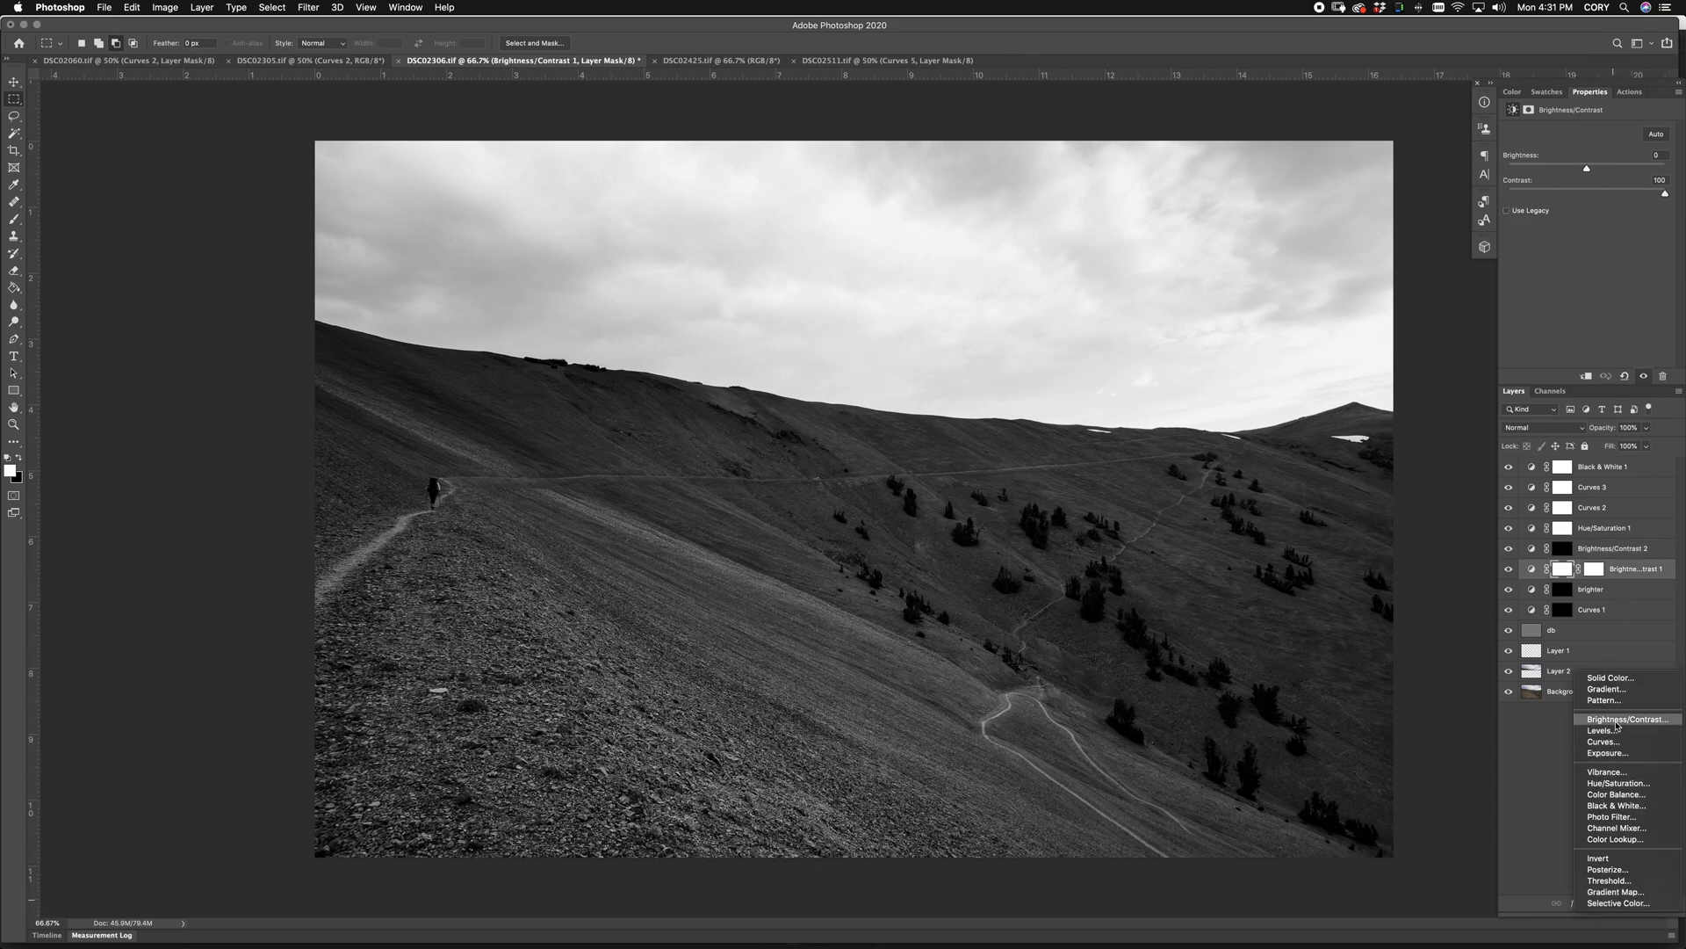
left_click(1603, 724)
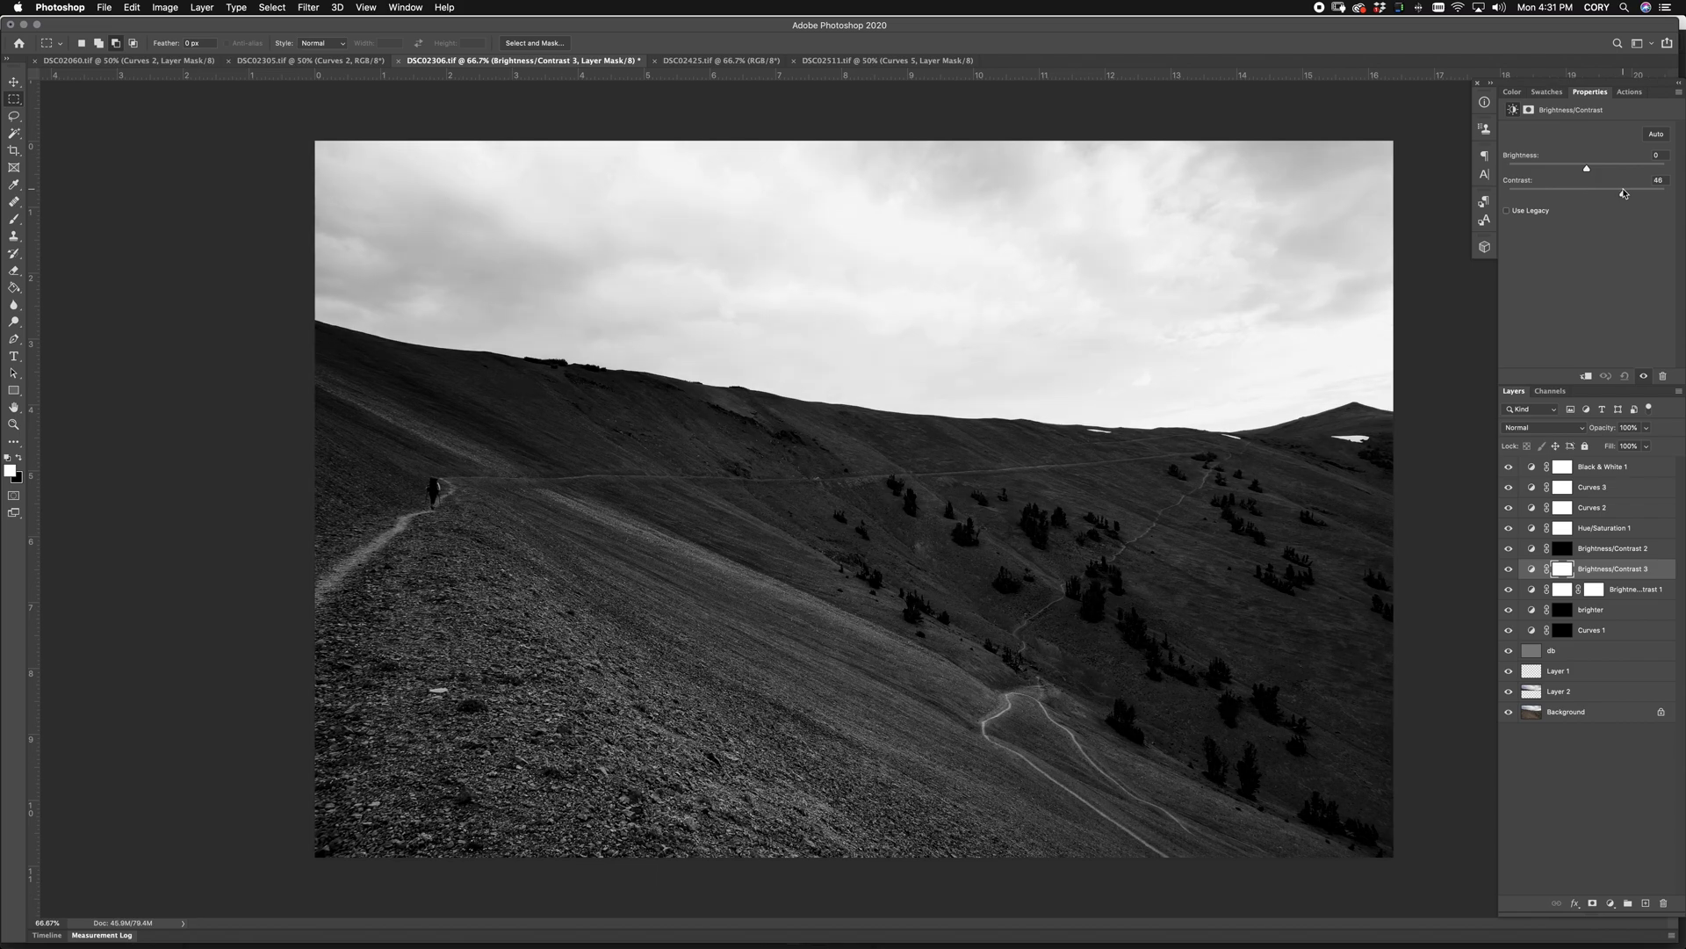
Step: Paint white on the Brightness/Contrast 2 mask over the hillsides with an 800 px brush at 35% opacity
left_click(1602, 551)
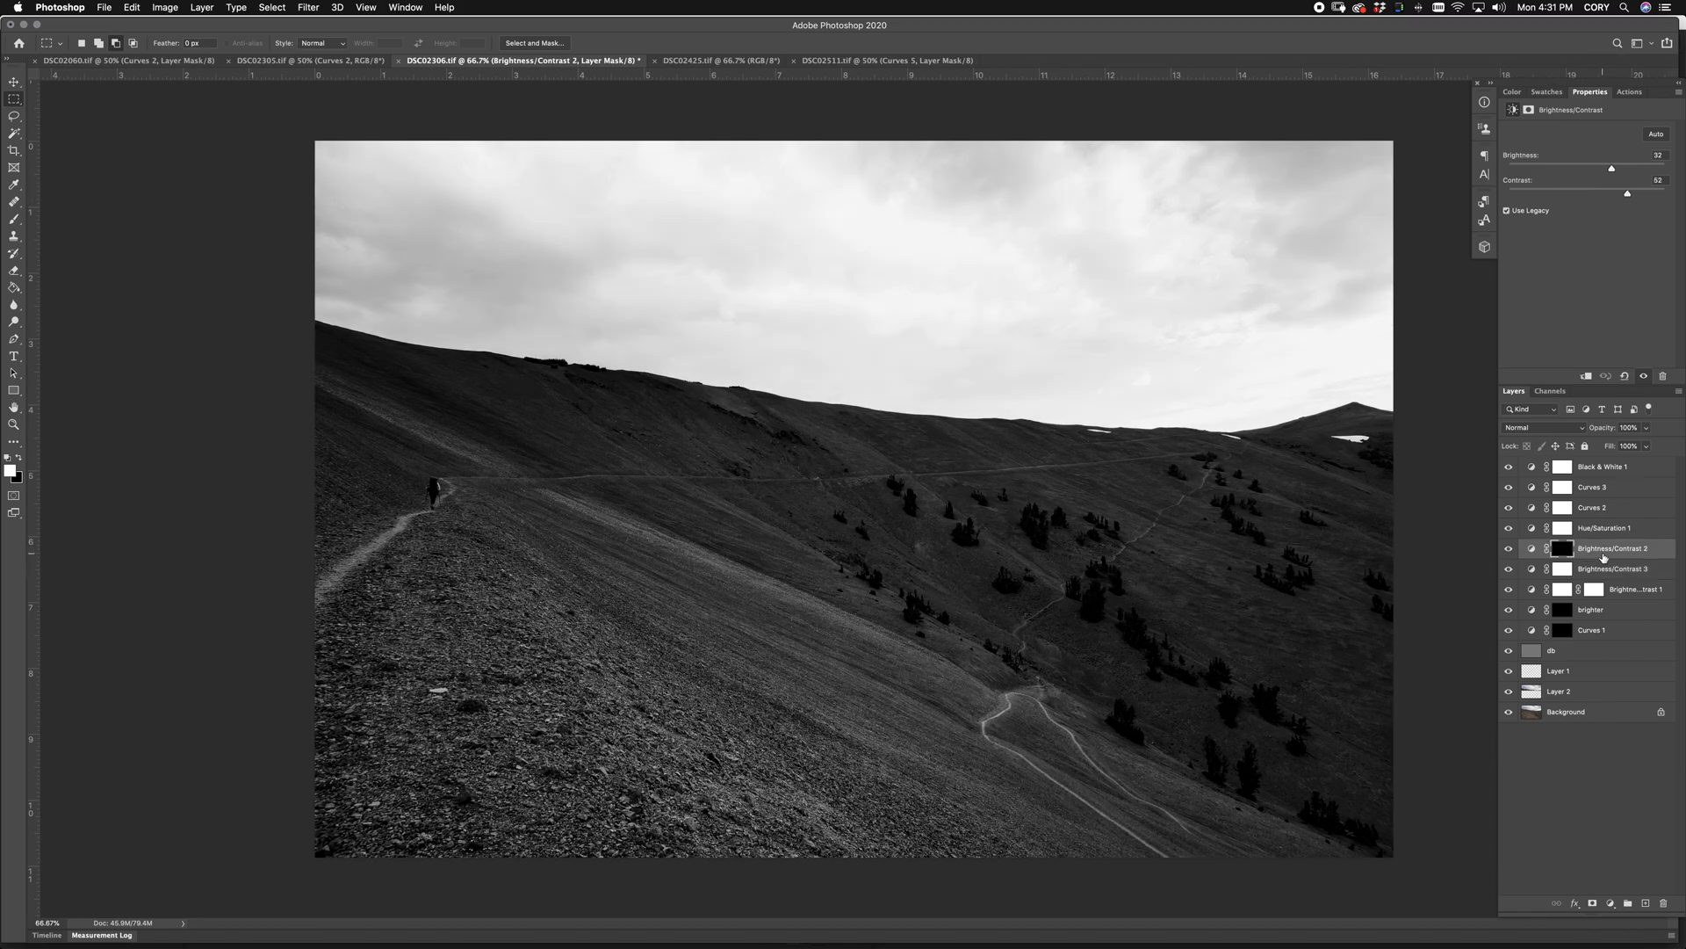
key("b")
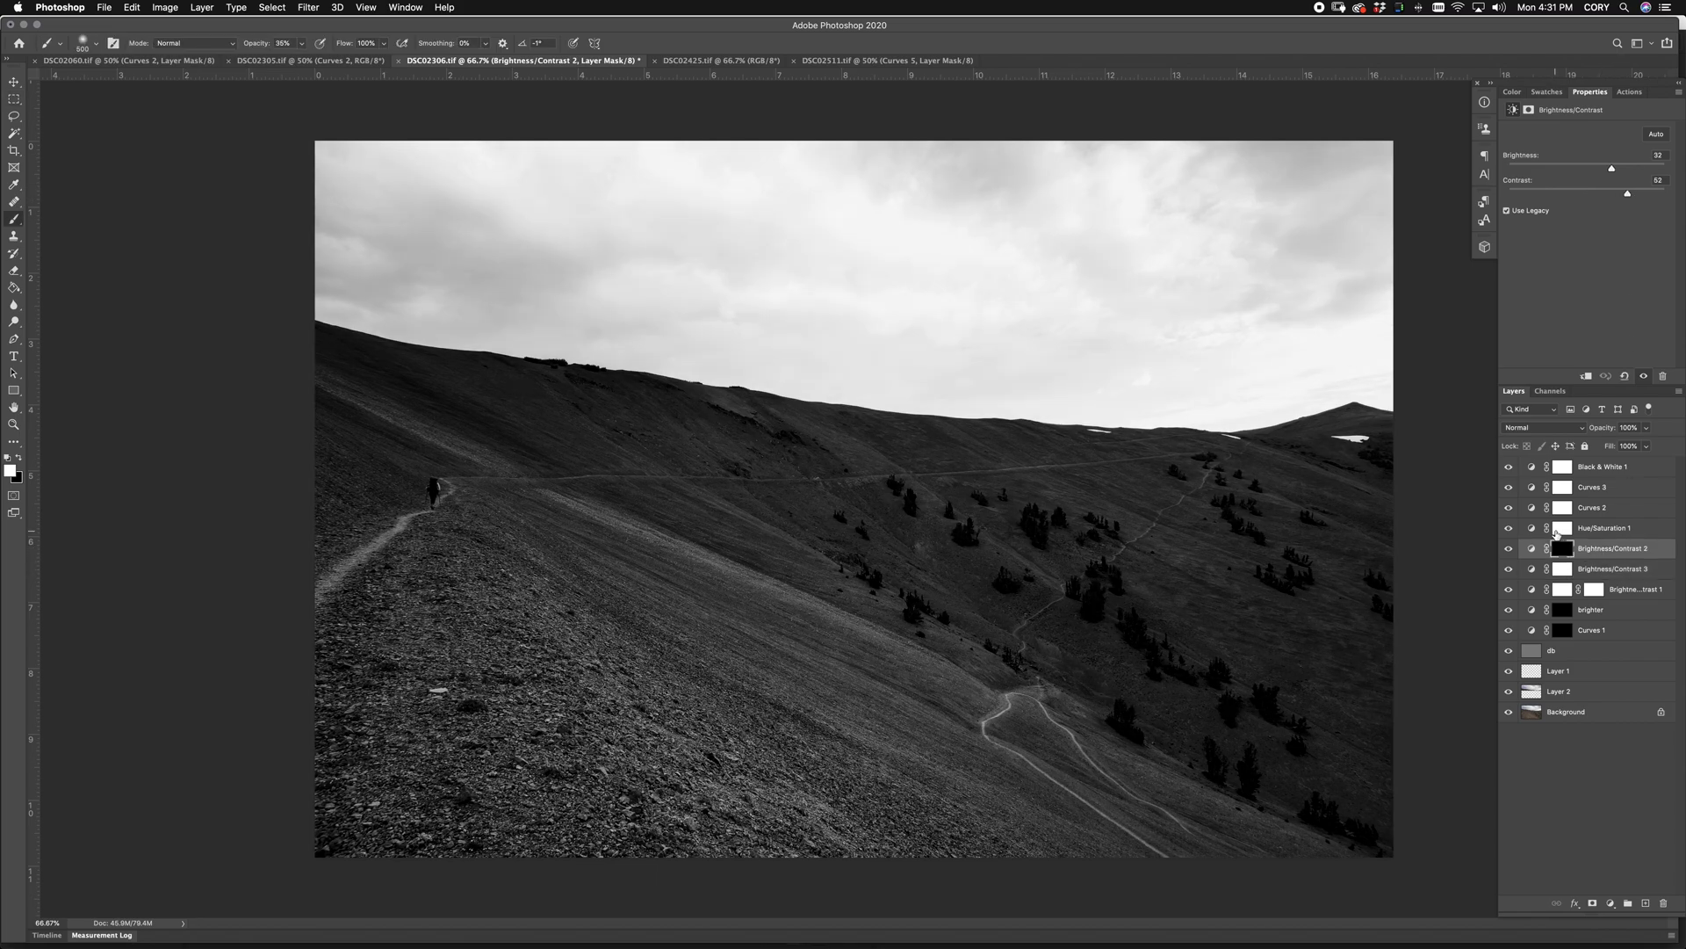
key("bracketright")
key("bracketright")
key("bracketright")
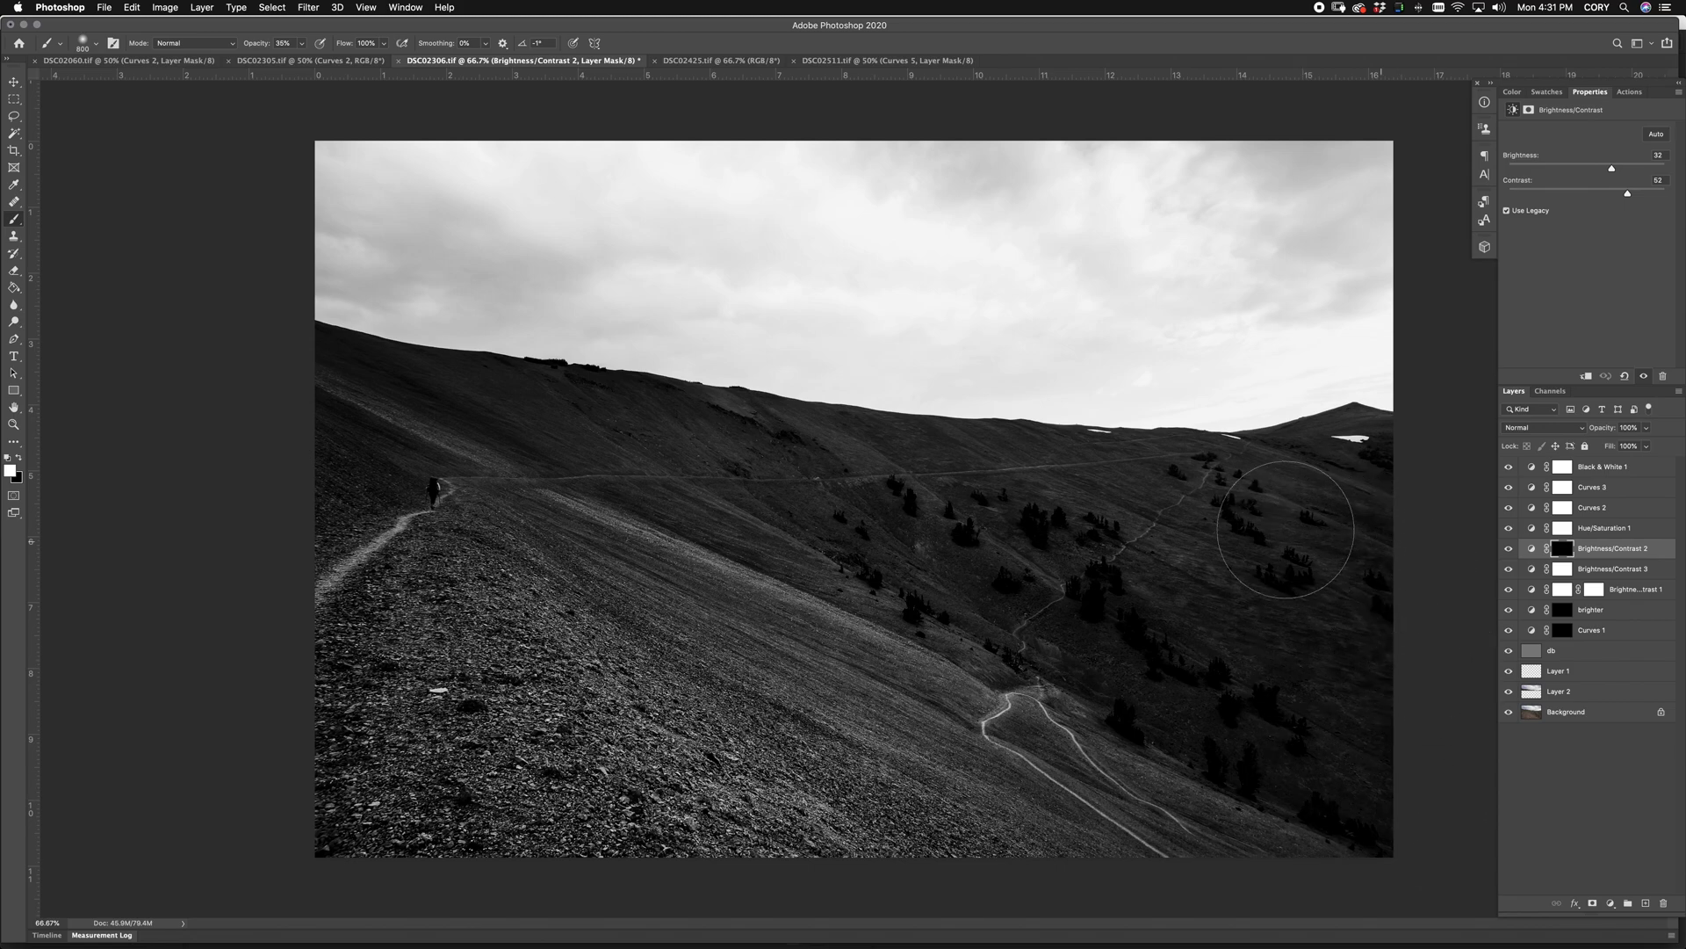
left_click_drag(924, 517, 301, 395)
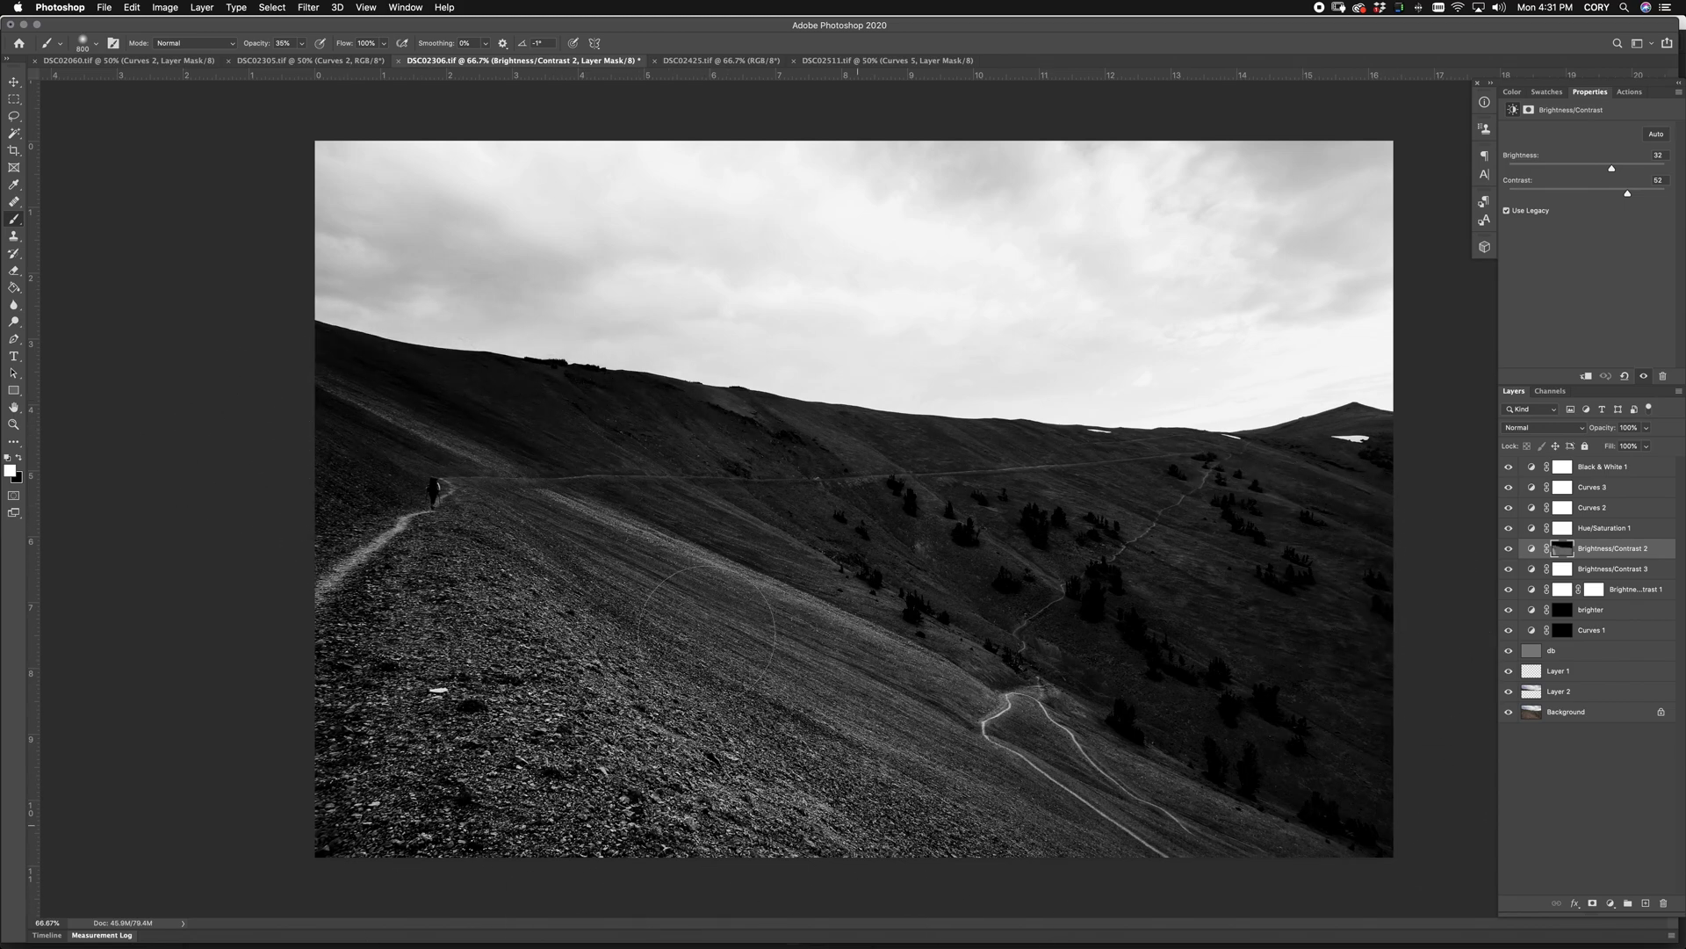
key("bracketleft")
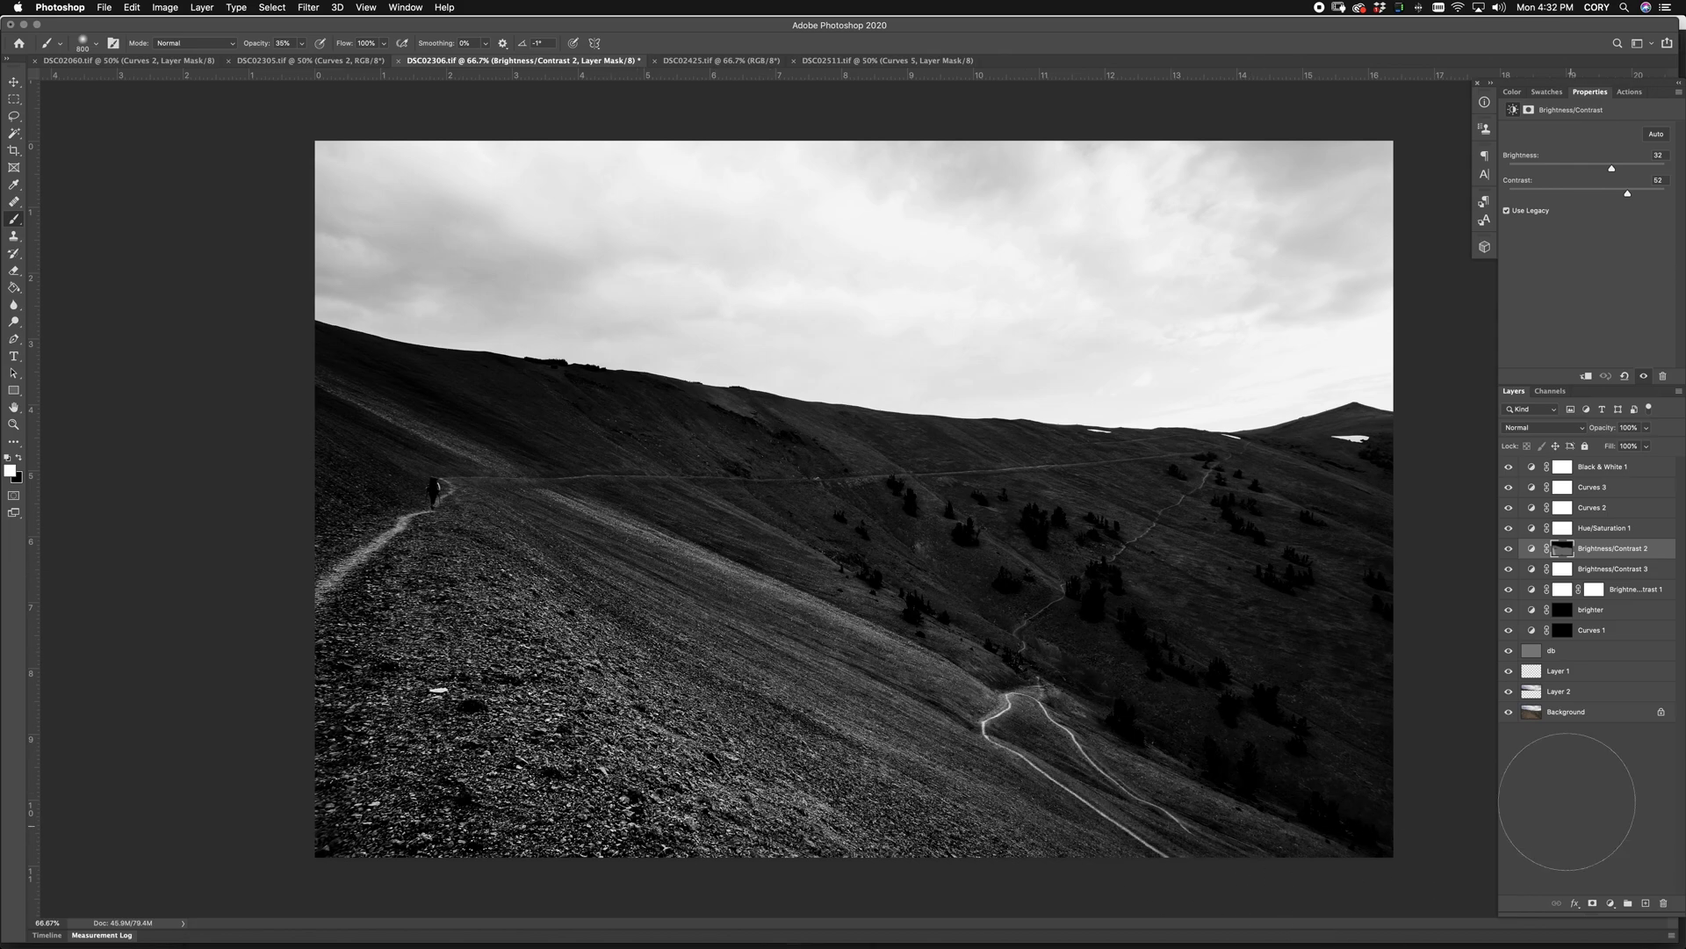
Step: Paint white on the brighter layer's mask over the slope around the hiker with a 600 px brush at about 16% opacity
left_click(1560, 609)
key("bracketright")
left_click(412, 472)
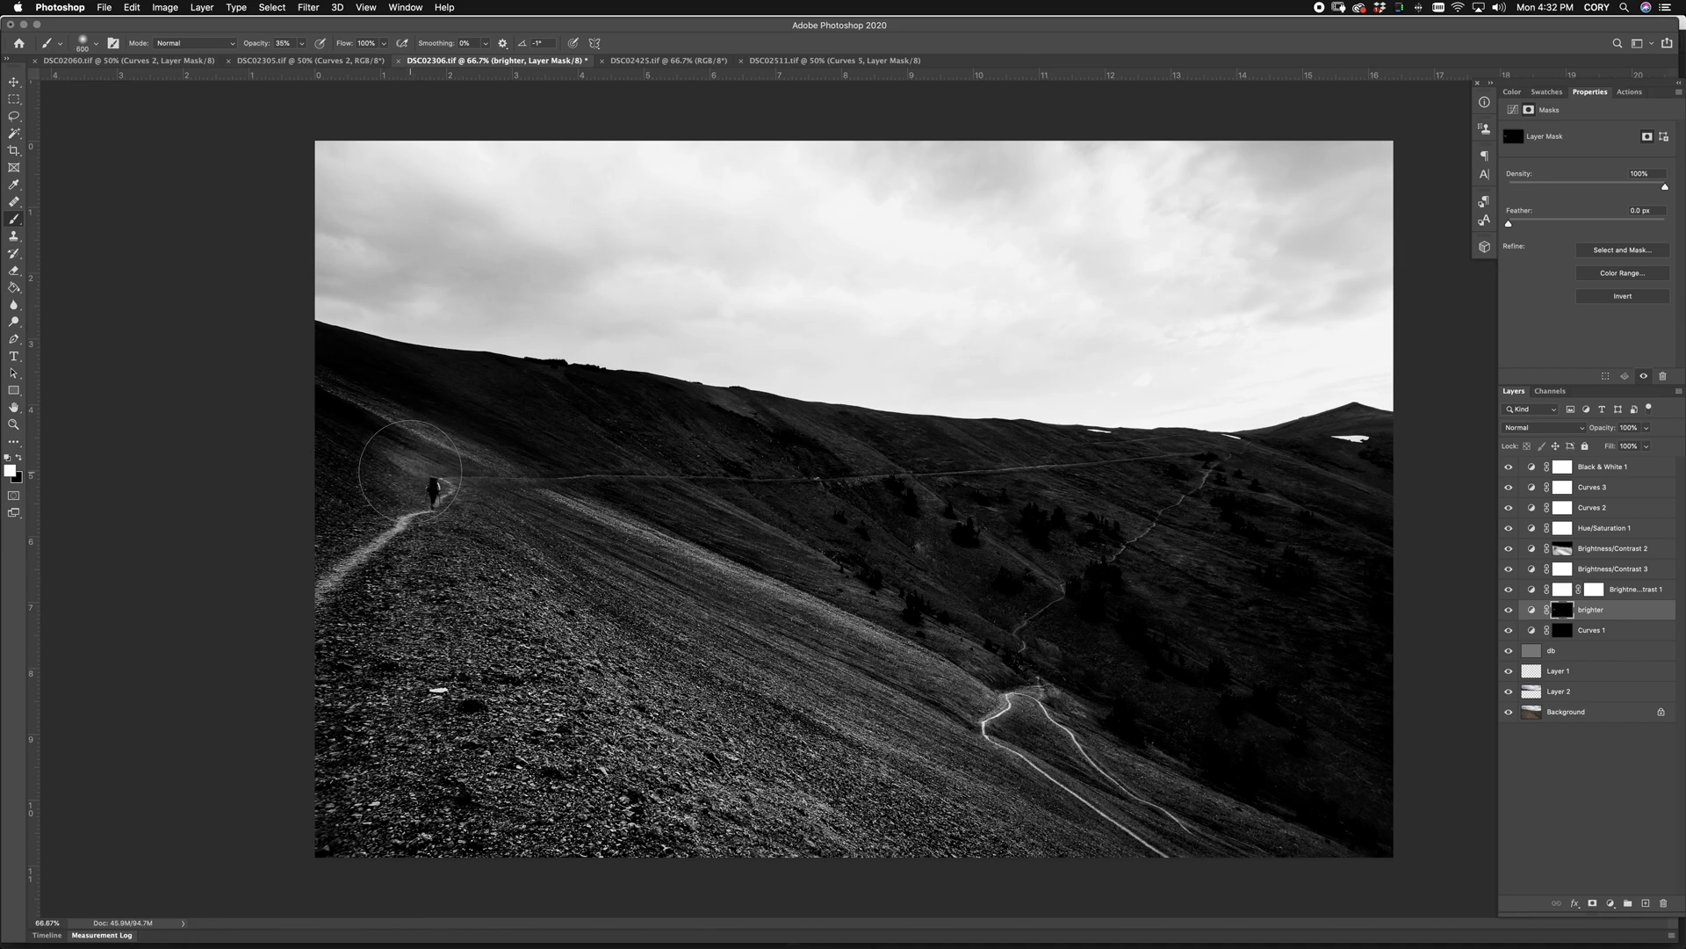
left_click_drag(268, 43, 253, 43)
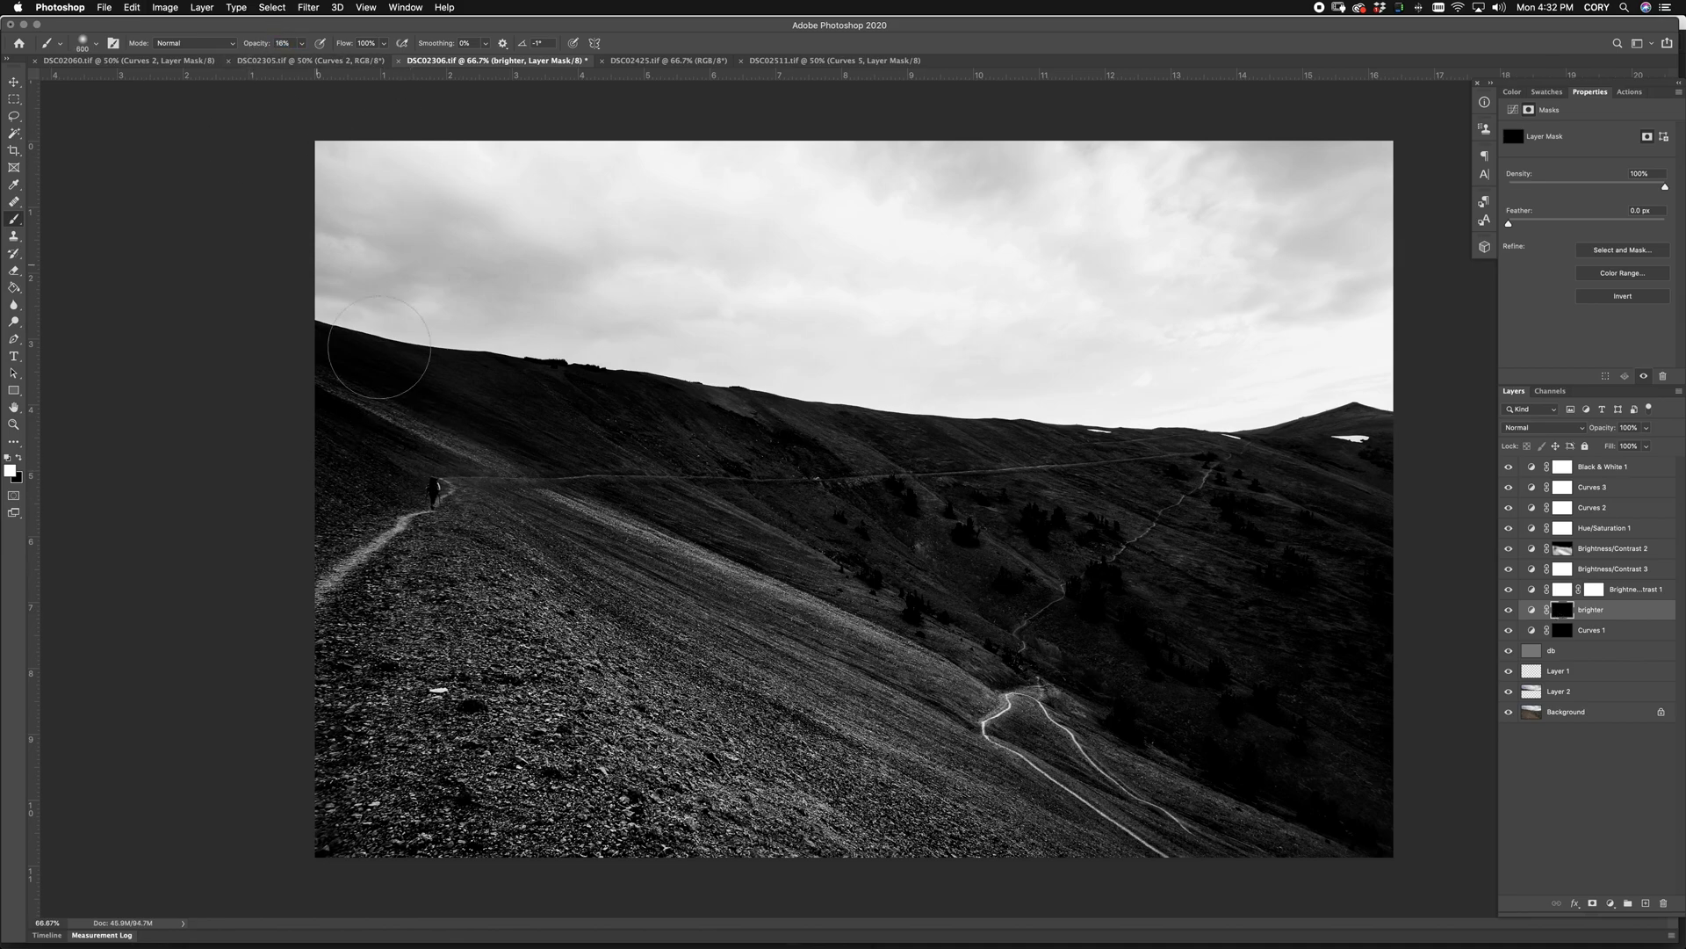
left_click(370, 427)
Step: Undo the stroke on the far slope, set the brush opacity to 10%, and repaint the brighter mask over the bush-dotted hillside
key("bracketright")
left_click(1130, 648)
key("super+z")
left_click_drag(260, 46, 253, 46)
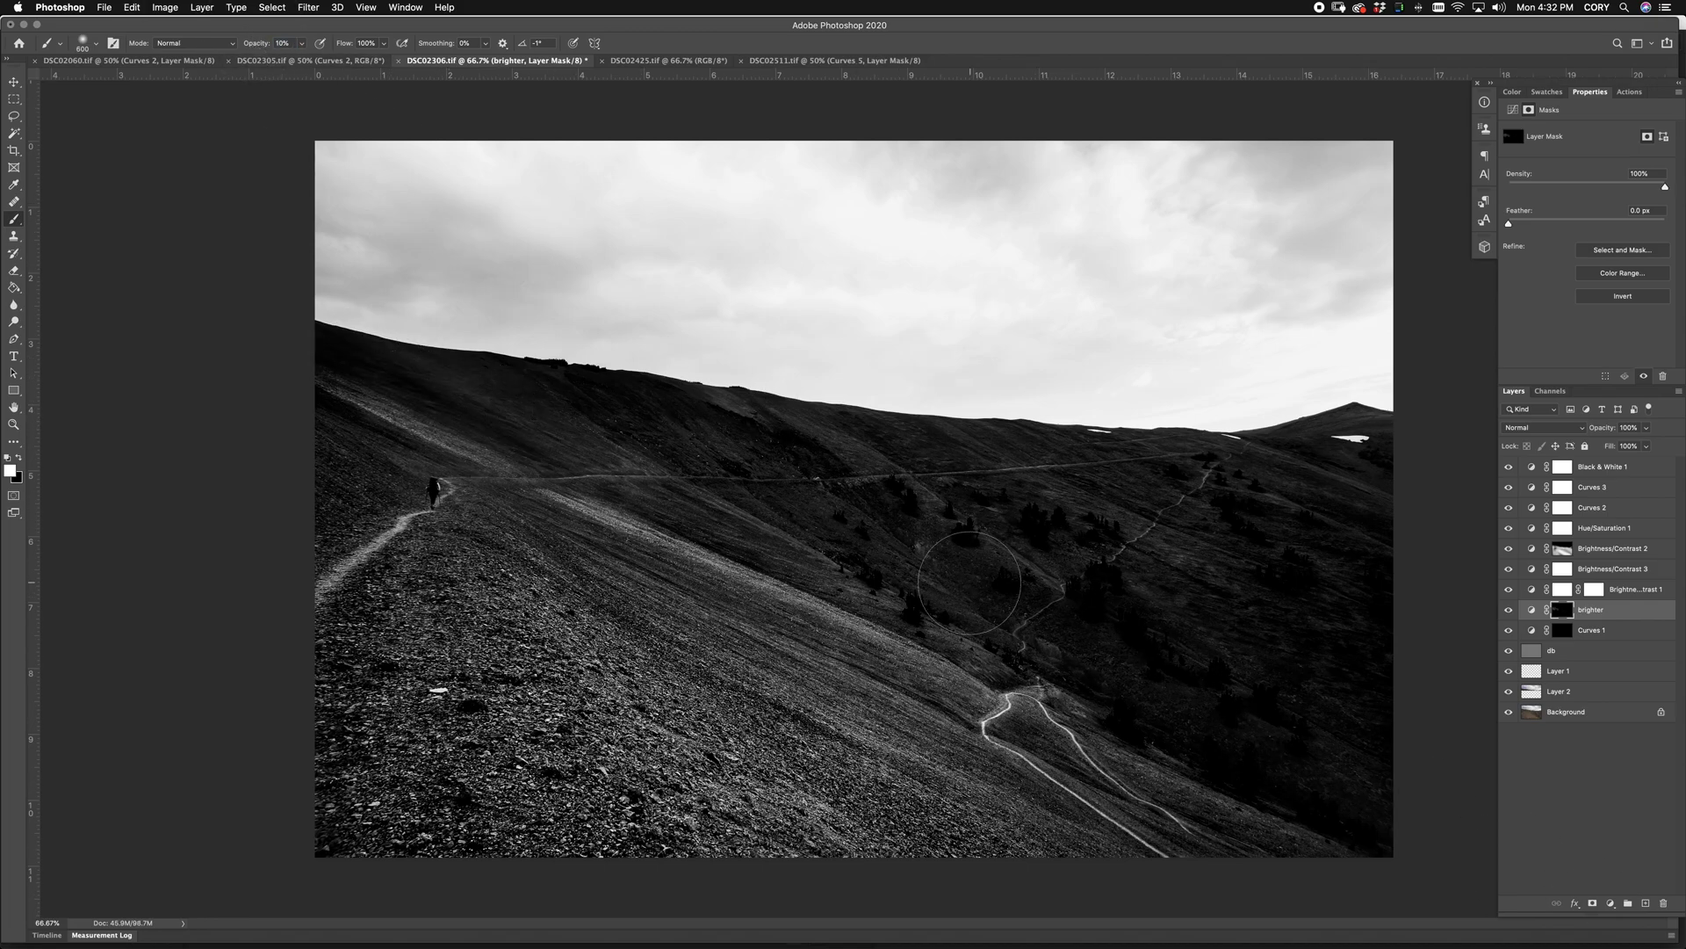
left_click(972, 544)
left_click(1250, 628)
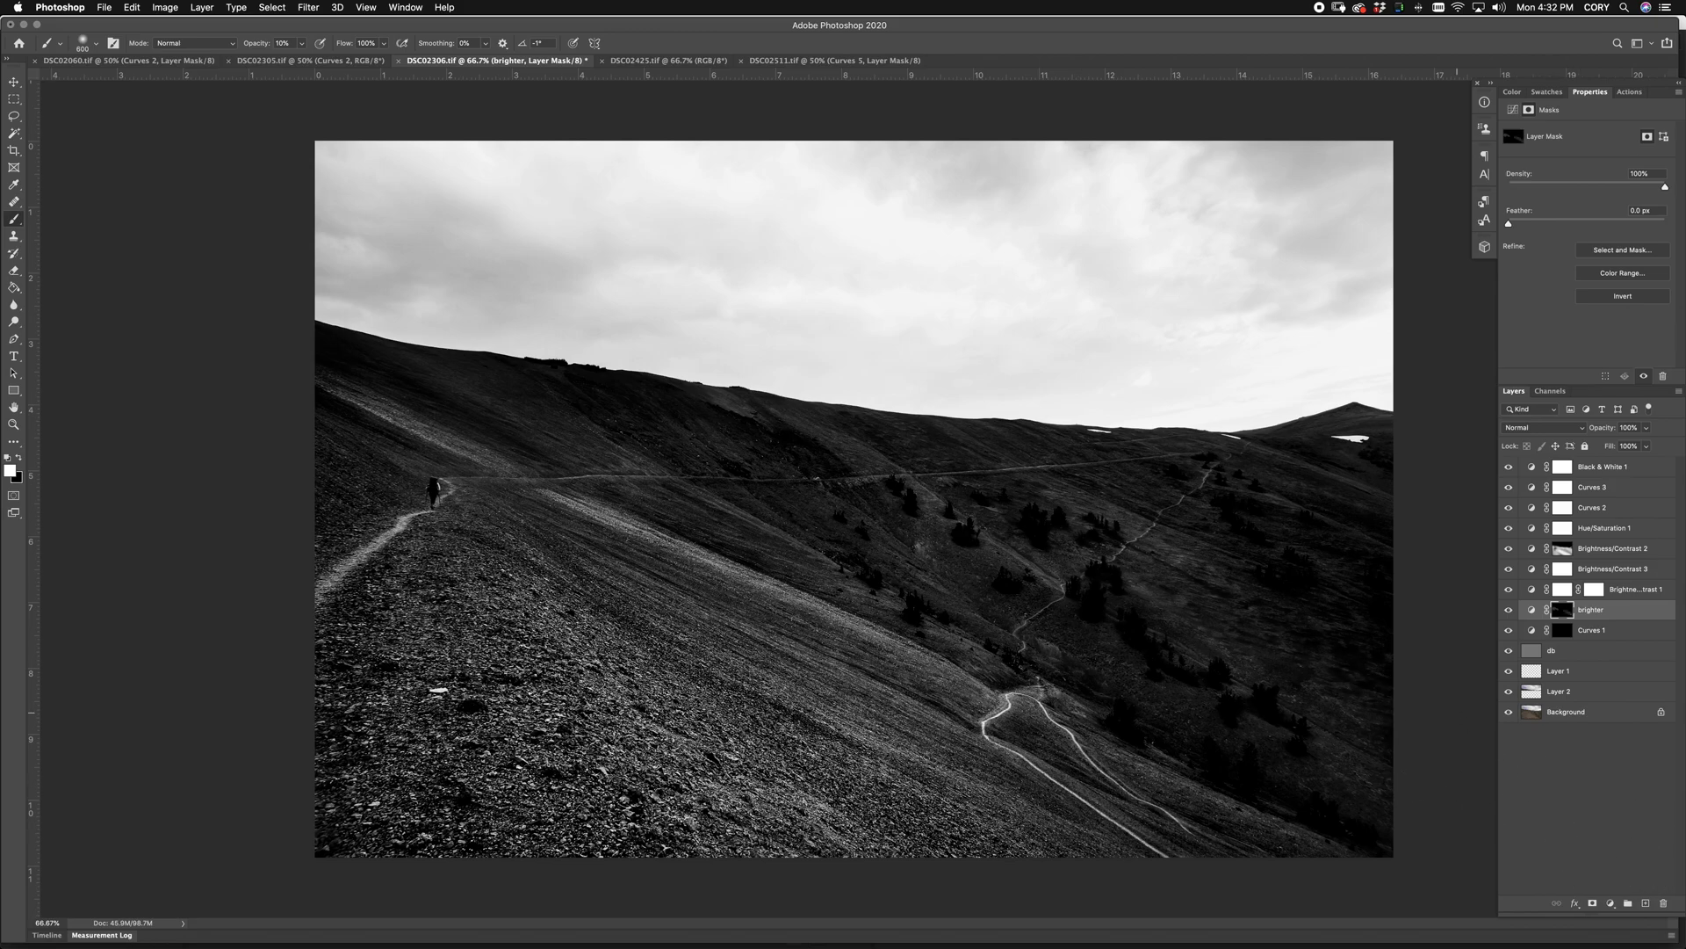
left_click(1278, 554)
left_click(1508, 650)
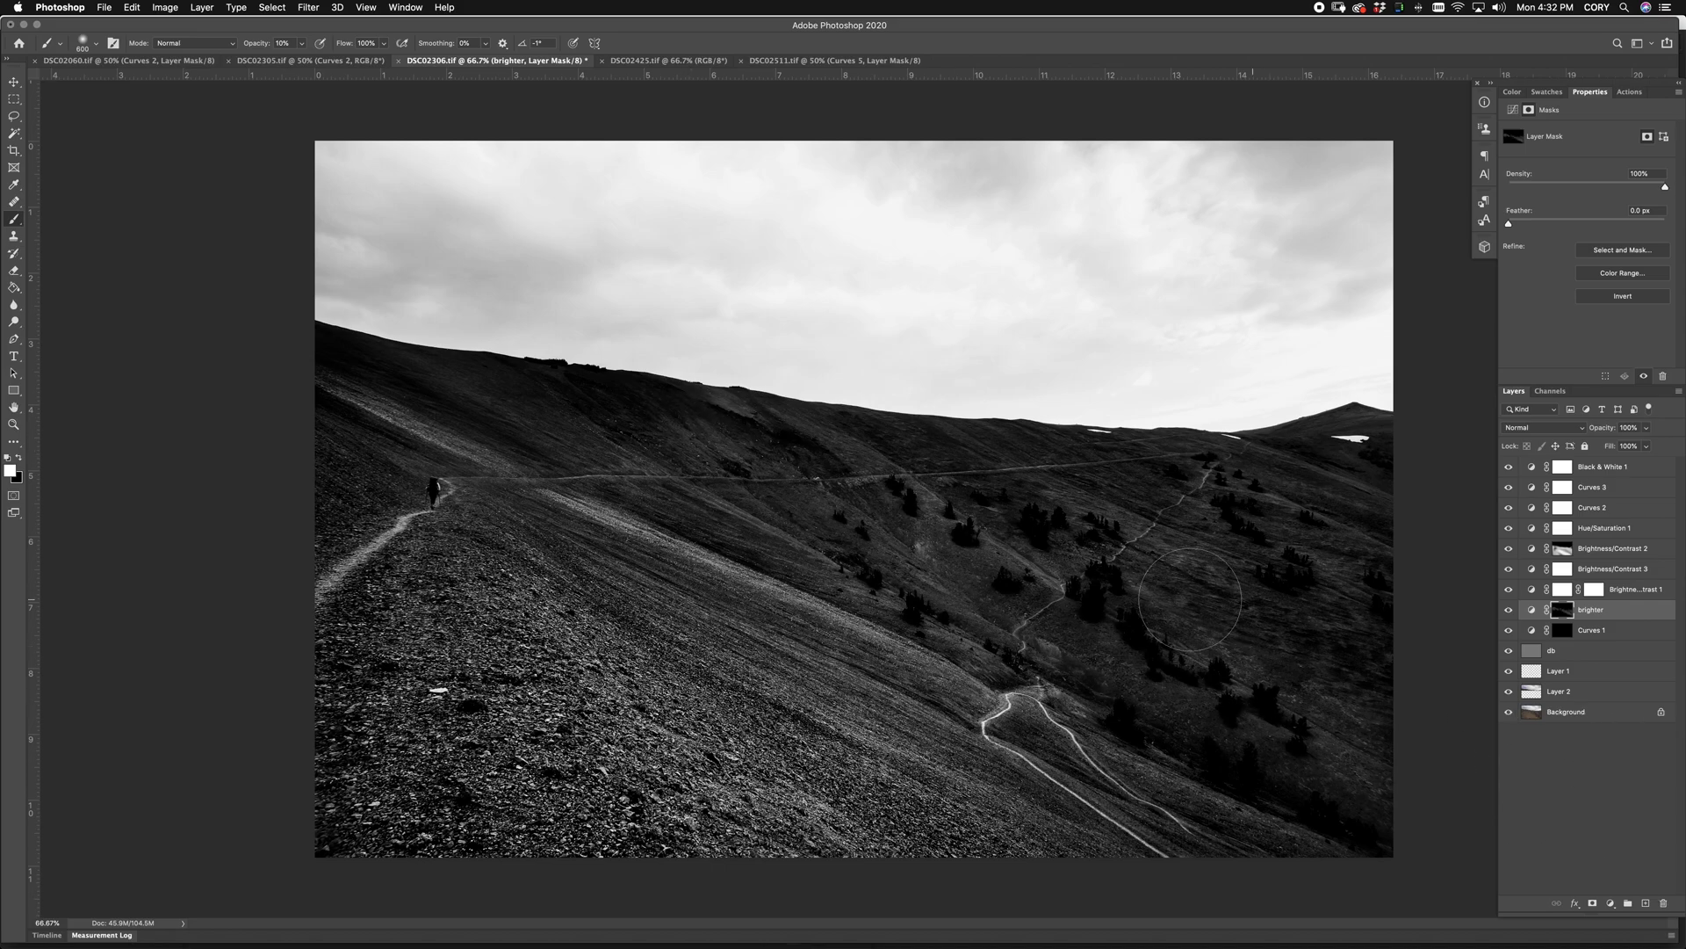
Step: Paint more white on the brighter mask over the upper hillside below the skyline, varying the brush size
key("bracketleft")
key("bracketleft")
key("bracketleft")
key("bracketright")
key("bracketright")
key("bracketright")
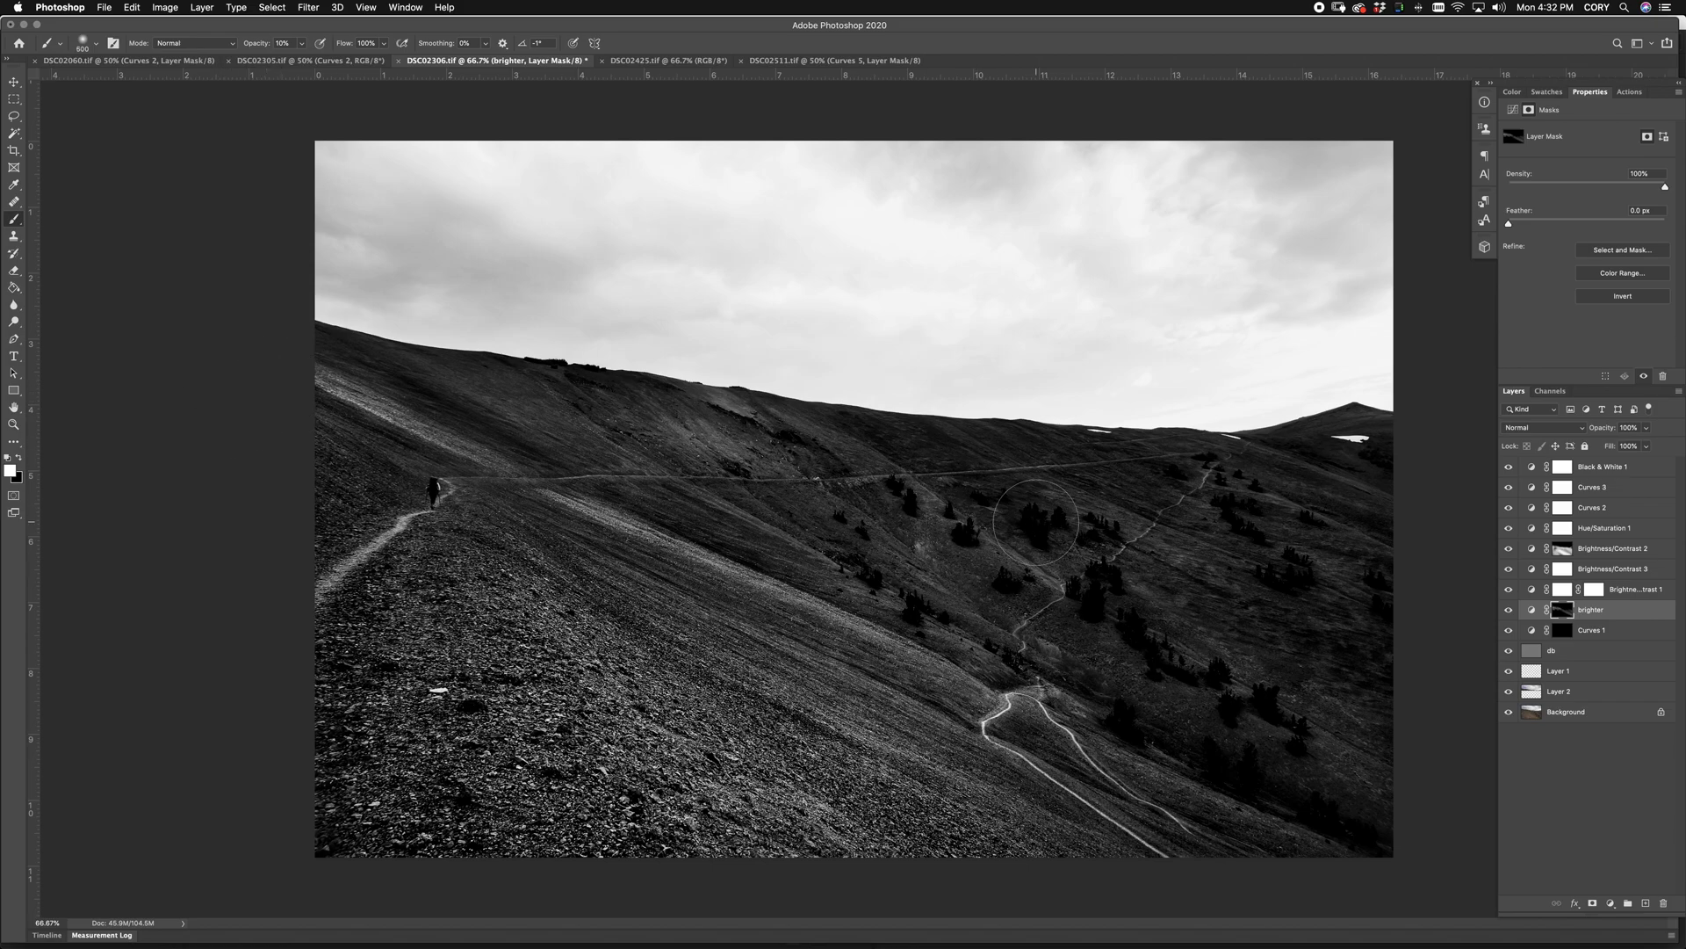
key("super+plus")
key("super+plus")
key("super+plus")
key("bracketleft")
key("bracketleft")
key("bracketleft")
key("bracketleft")
key("bracketleft")
key("bracketleft")
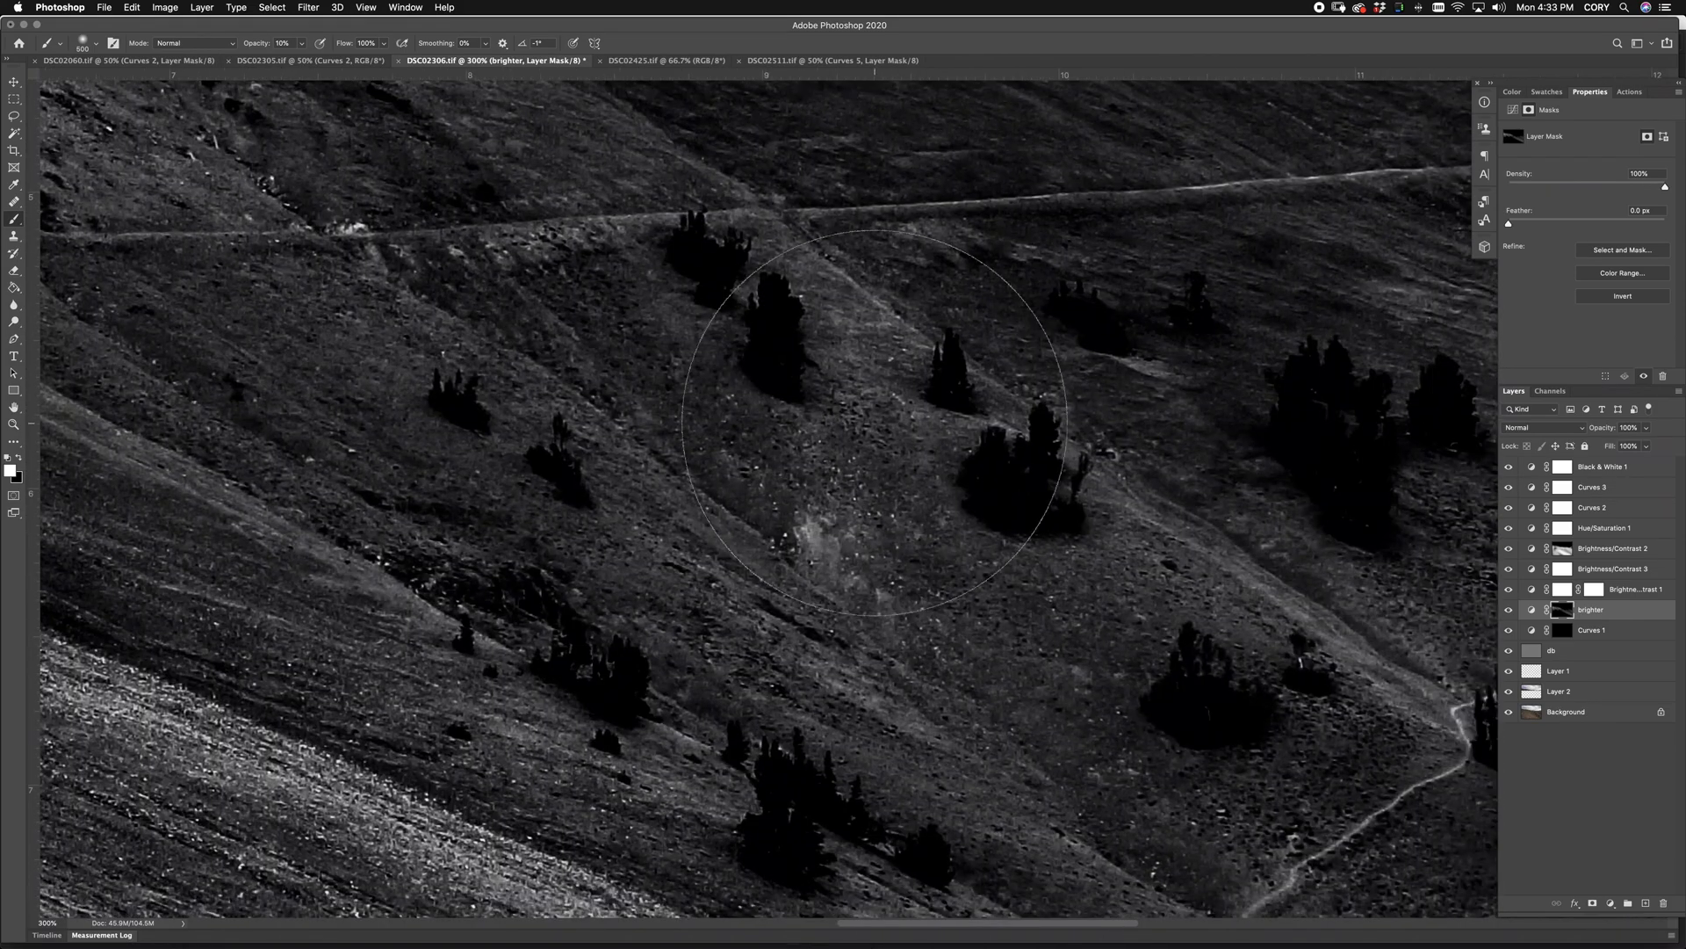
key("bracketleft")
key("bracketleft")
key("bracketleft")
key("bracketleft")
key("bracketleft")
key("bracketleft")
key("bracketleft")
key("bracketleft")
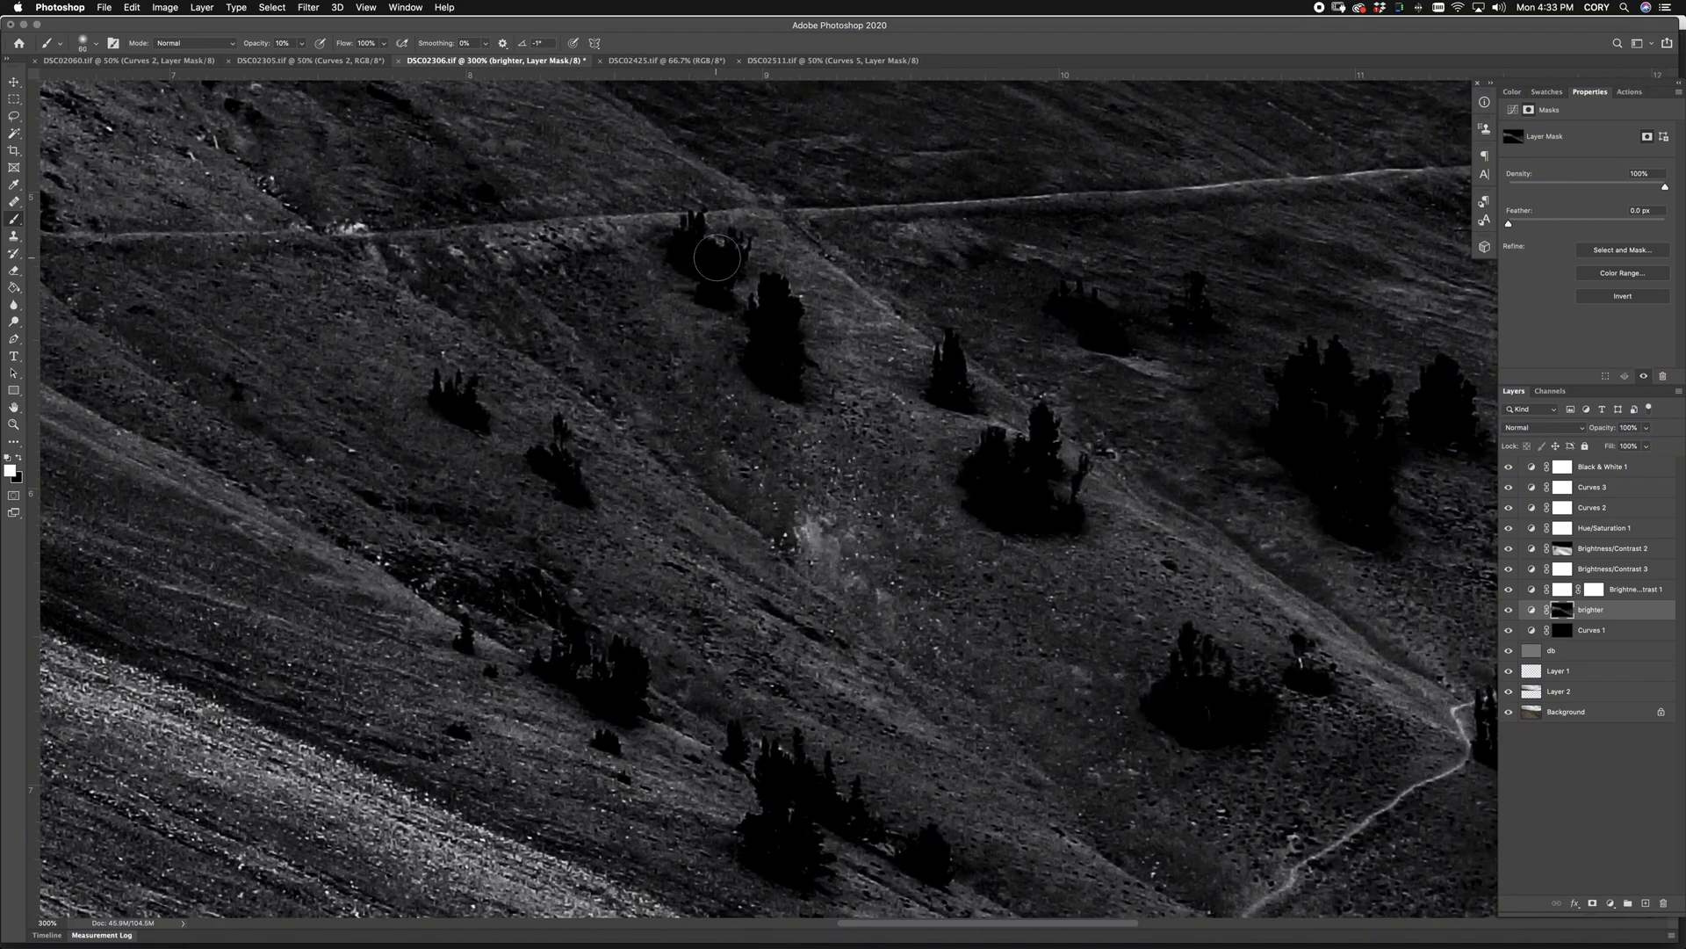
key("super+minus")
key("super+minus")
key("super+minus")
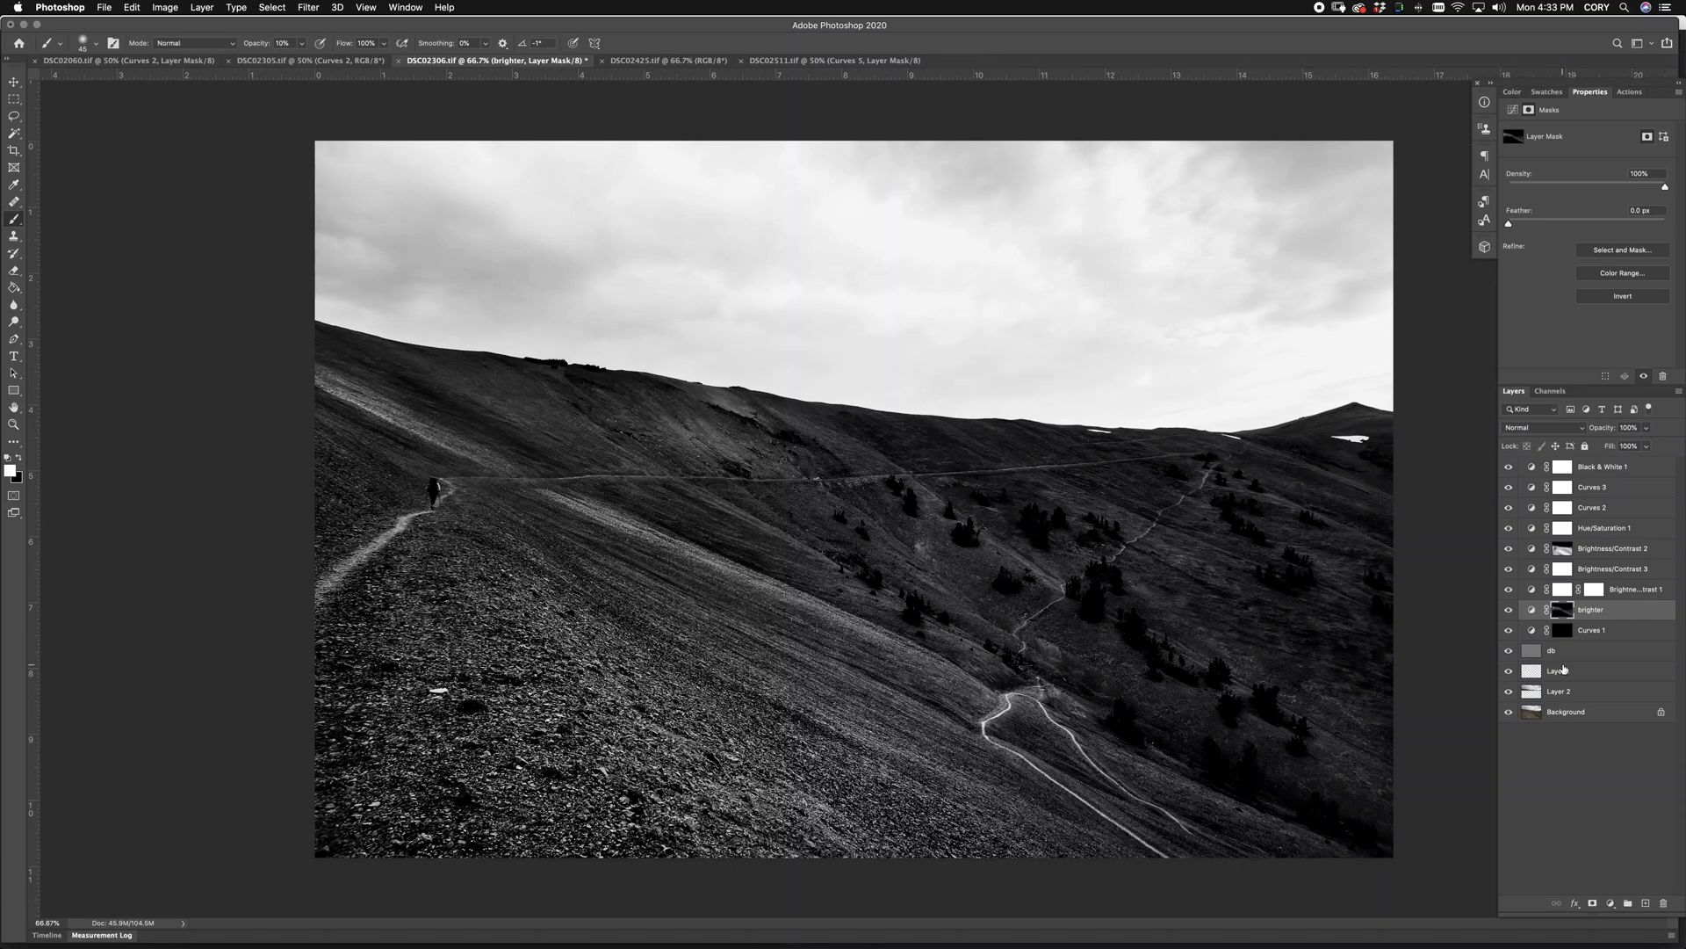
Step: Compare the edited photo with the original by temporarily showing only the Background layer
left_click(1509, 713, "alt")
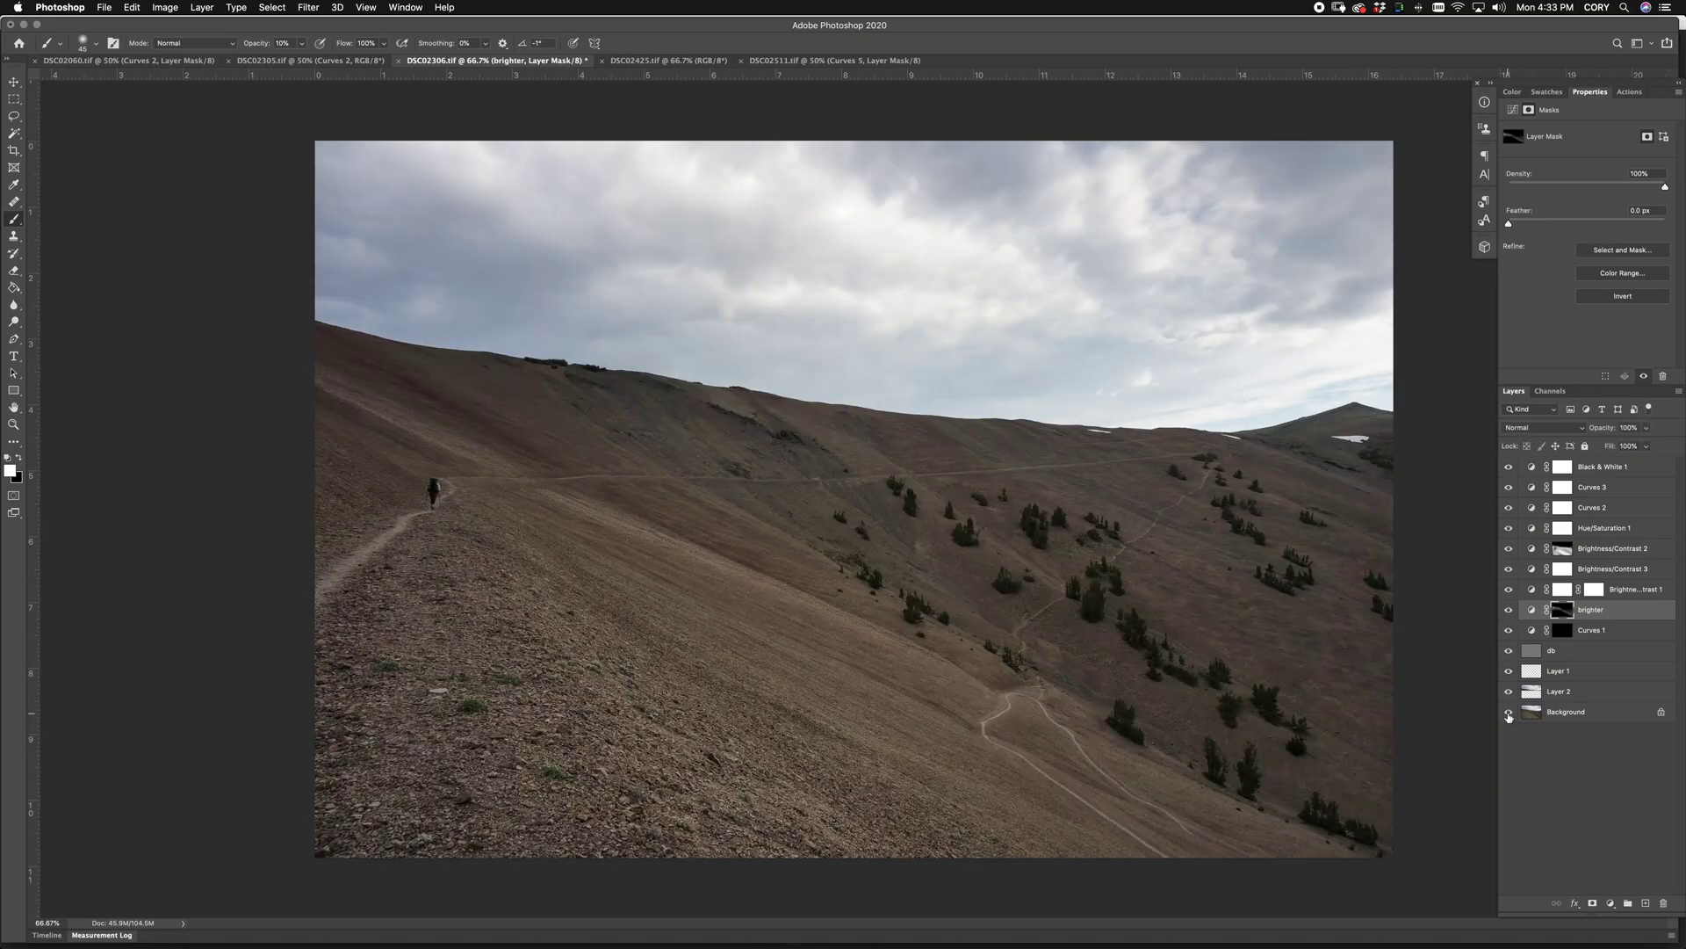
left_click(1509, 713, "alt")
left_click(1611, 903)
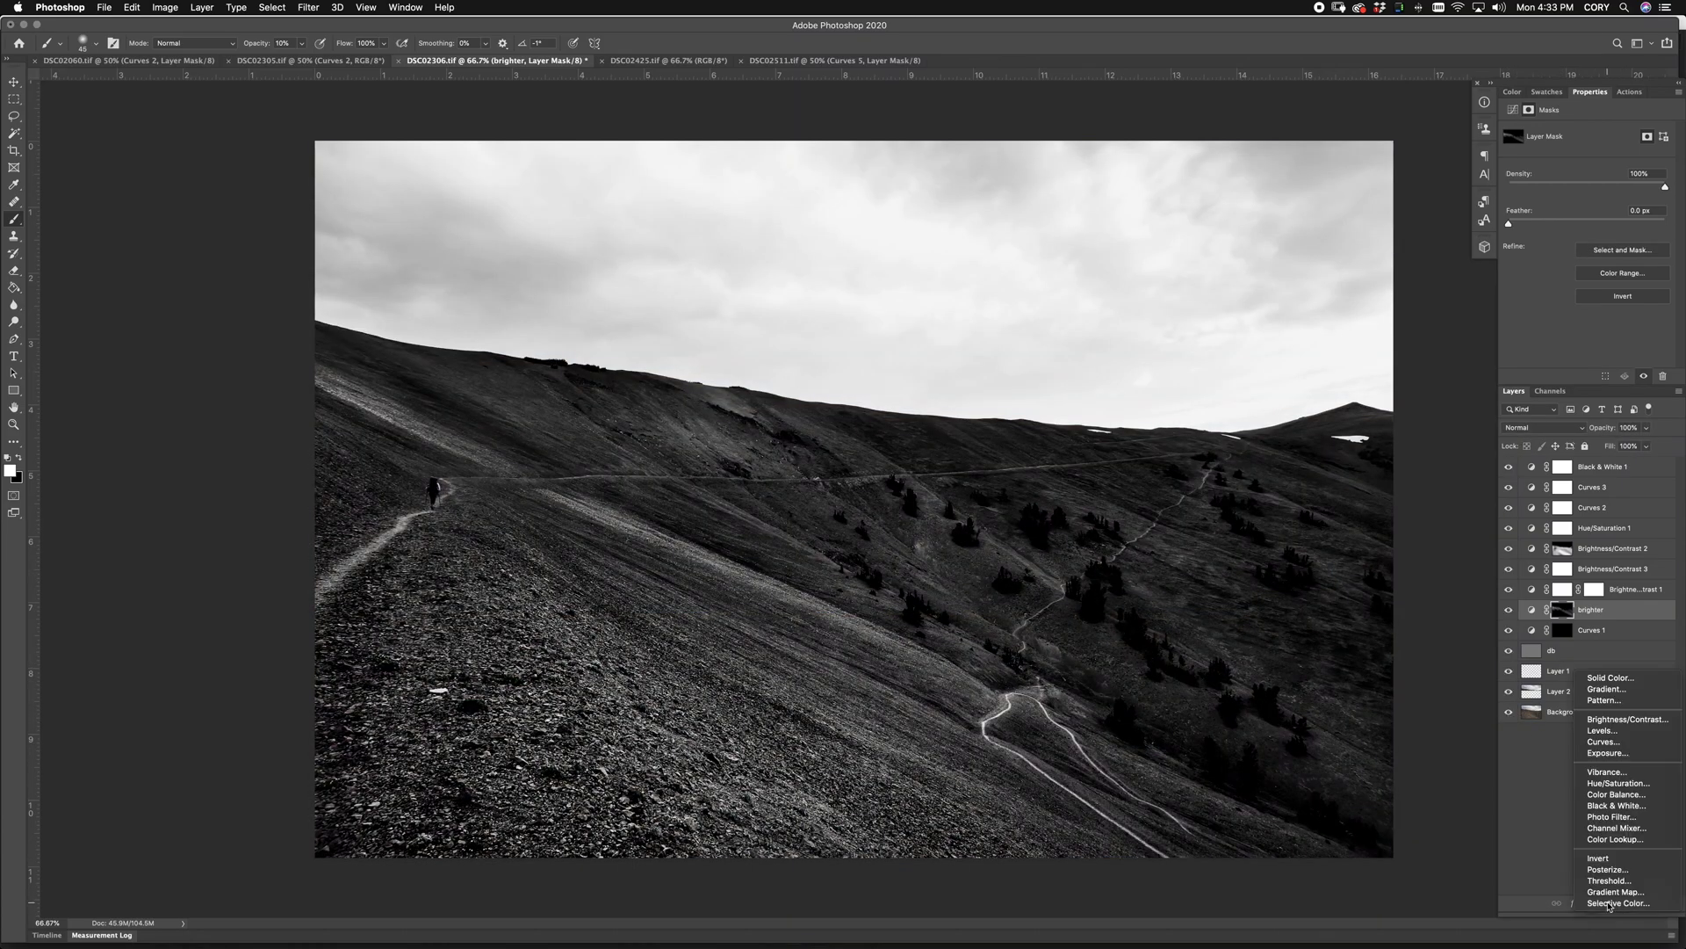
left_click(1427, 837)
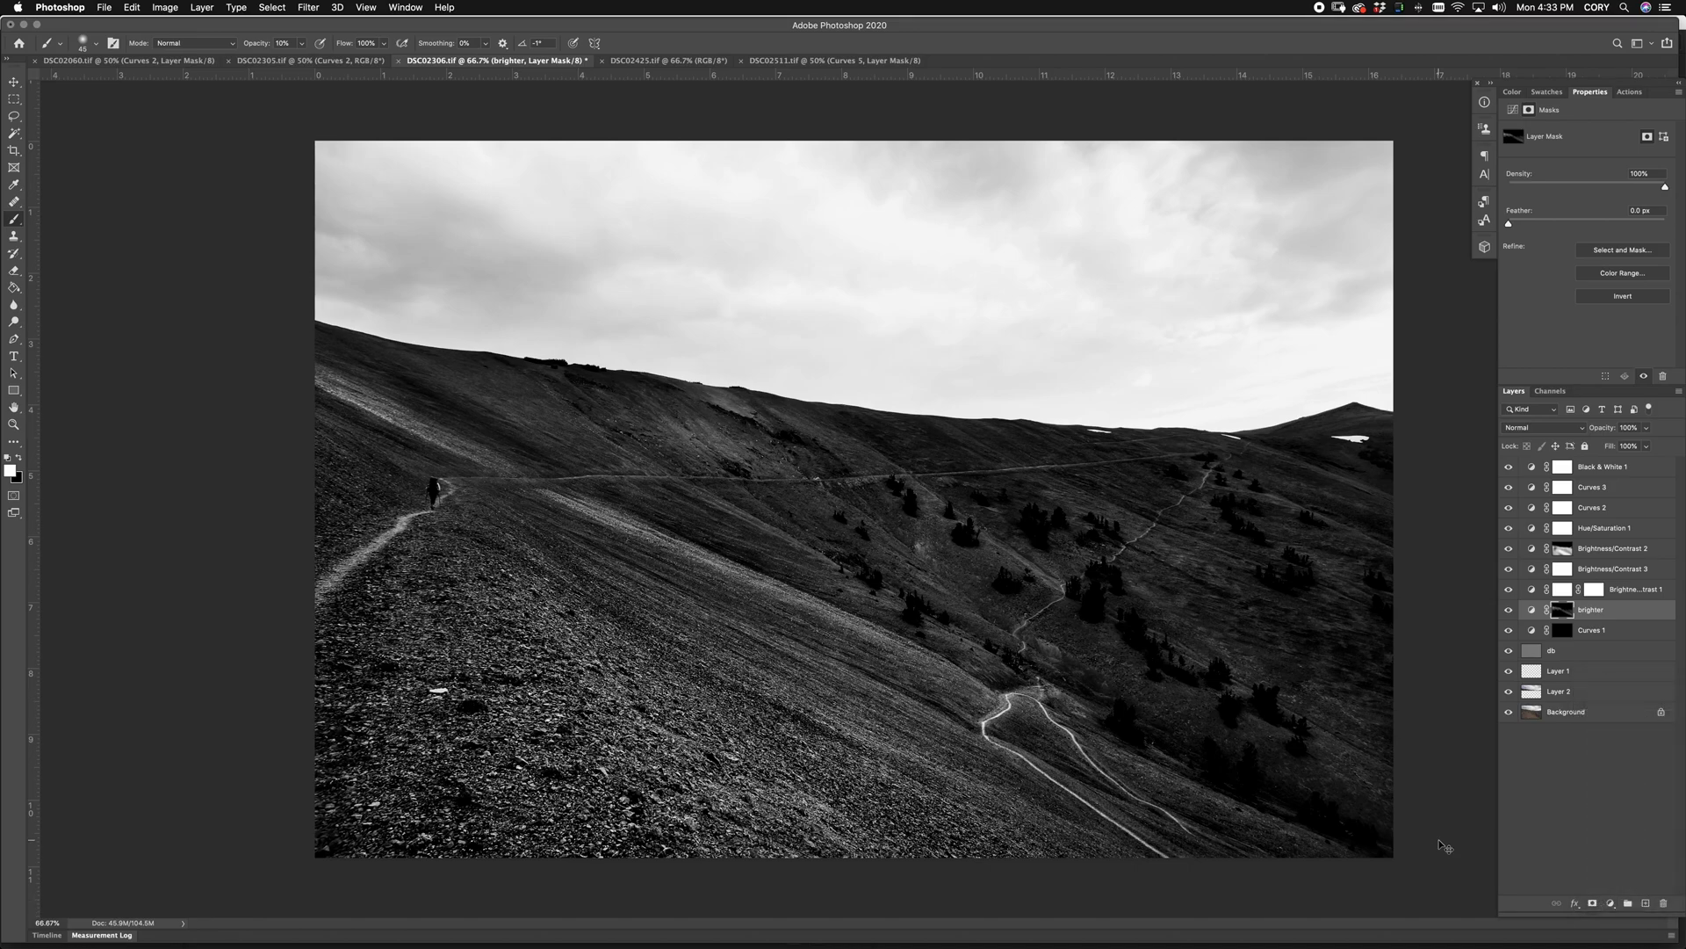
Step: Paint white on the brighter layer's mask over the bush-dotted hillside with an 800 px brush at 10% opacity
key("super+minus")
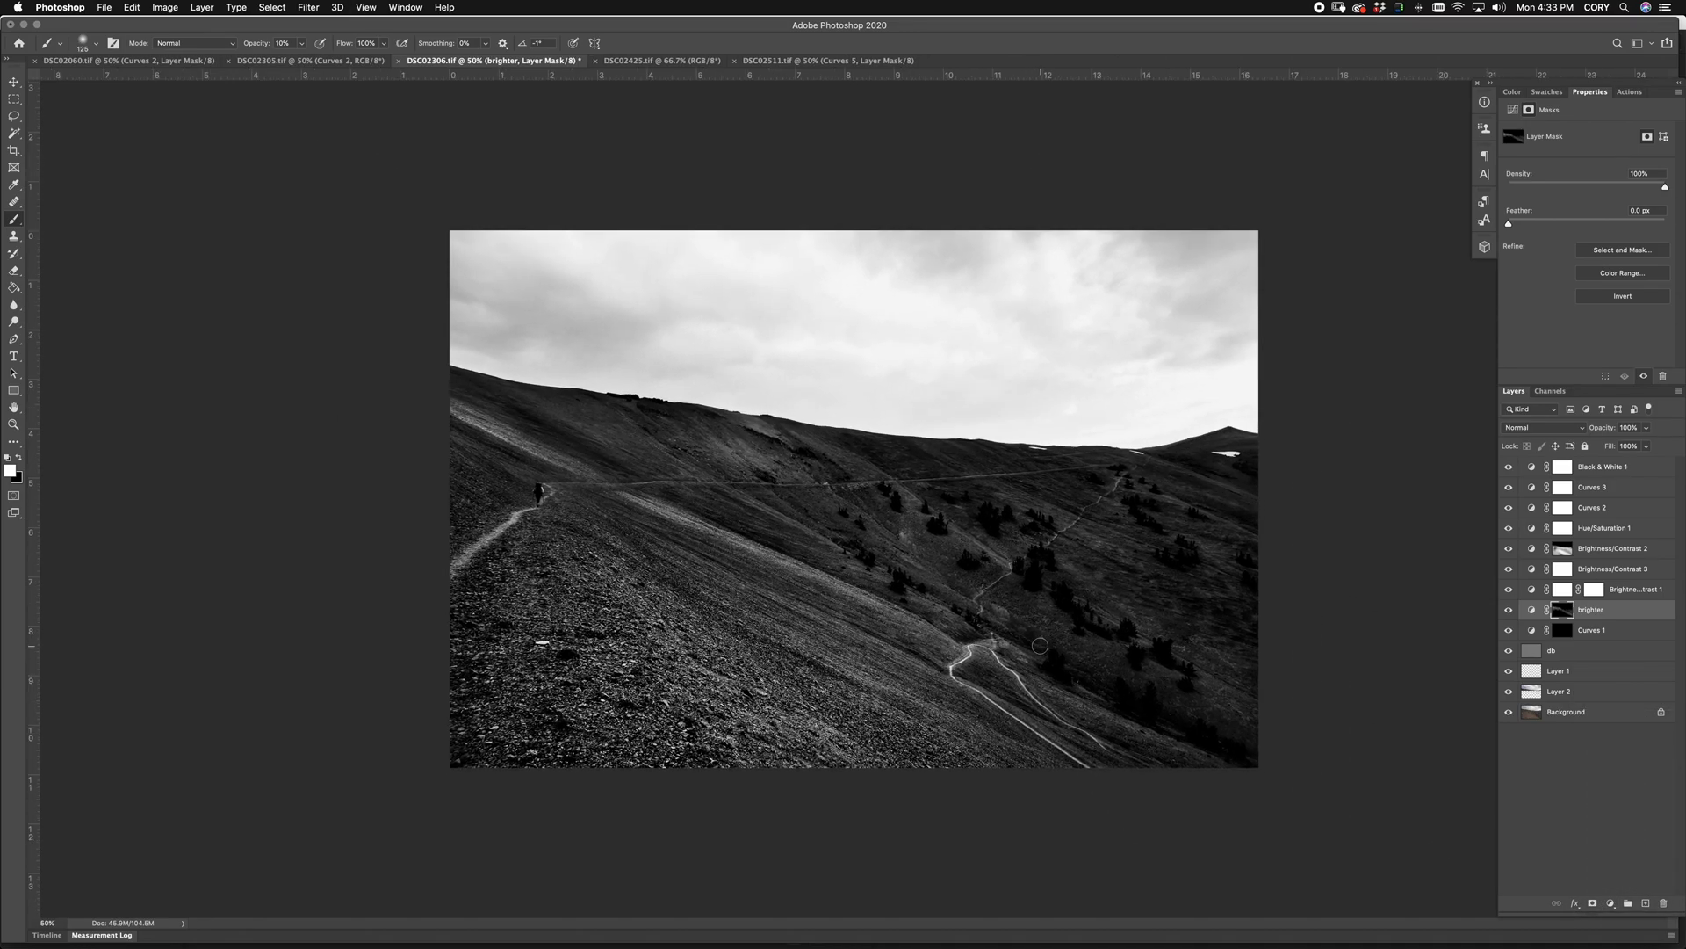
key("bracketright")
key("bracketright")
key("bracketright")
key("bracketright")
key("bracketright")
key("bracketright")
key("bracketright")
key("bracketright")
key("bracketright")
key("bracketright")
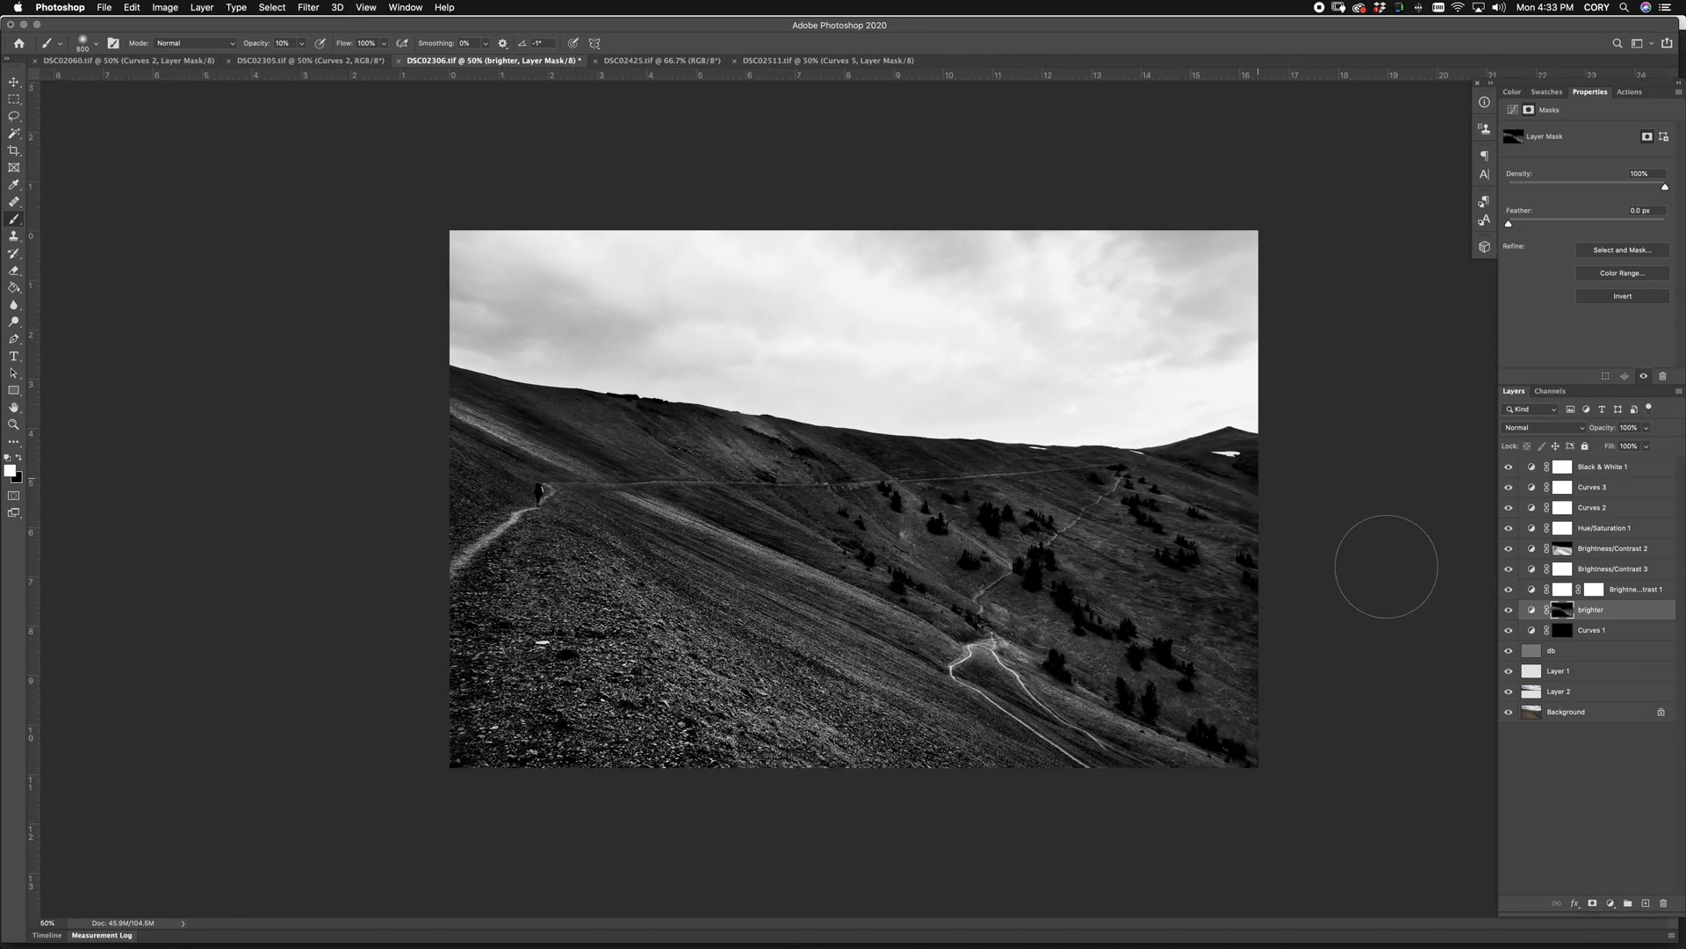
left_click_drag(1386, 567, 858, 377)
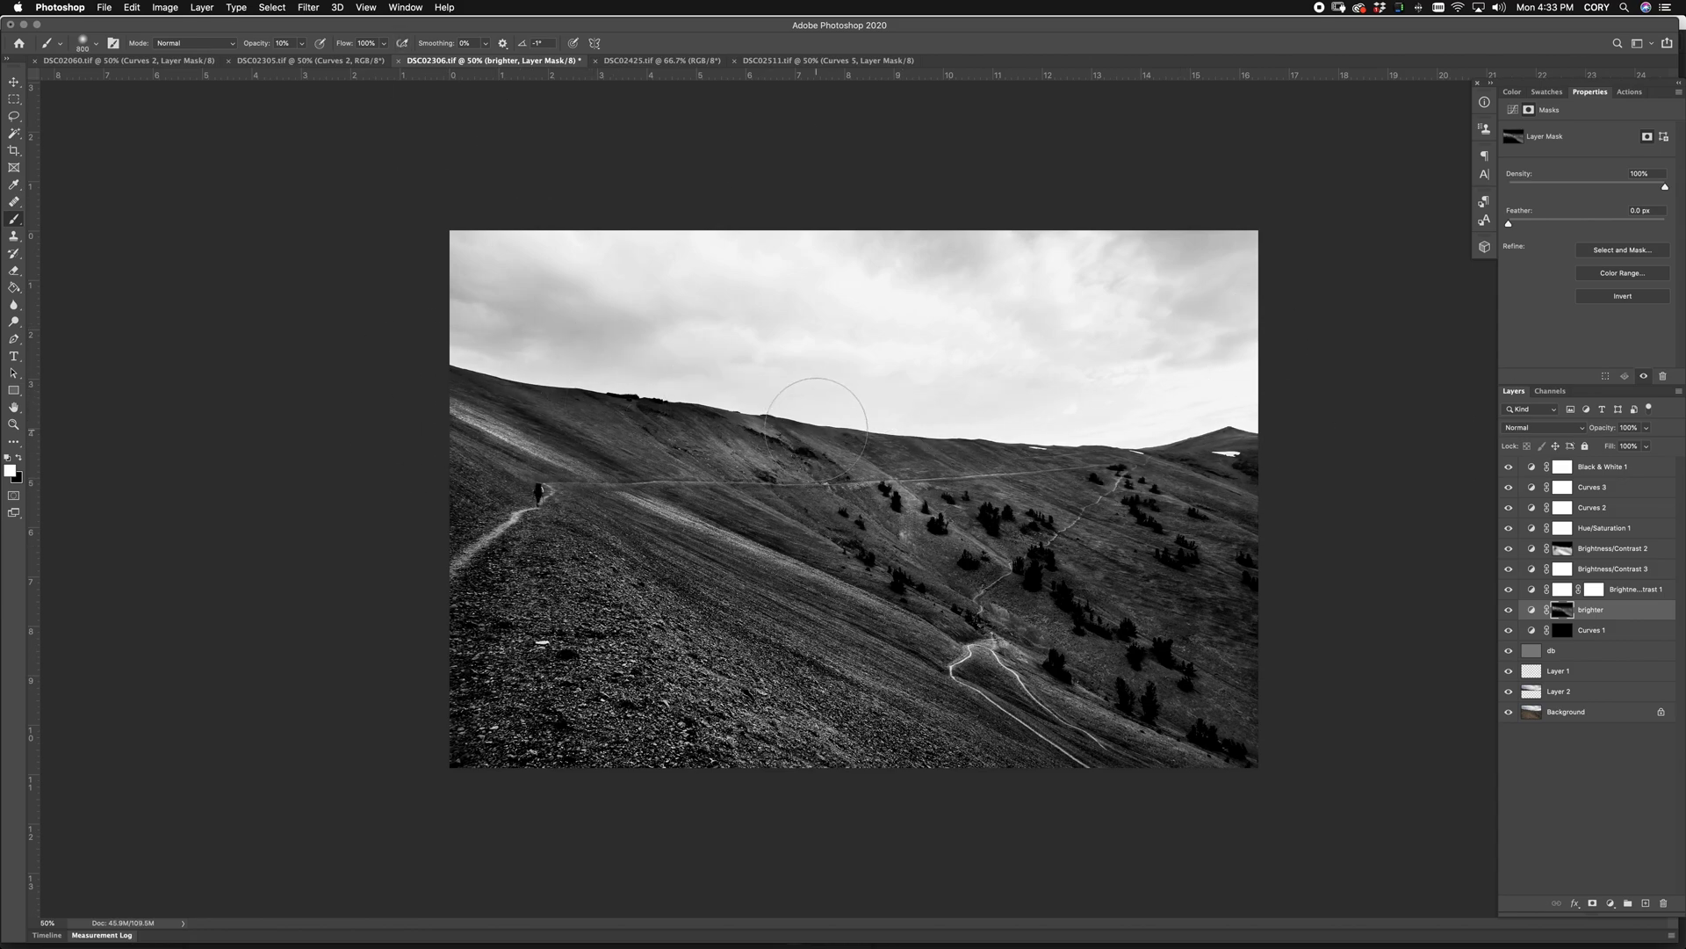
Step: Continue painting white on the brighter mask across the far slope and down the hillside, starting with a 700 px brush
key("bracketleft")
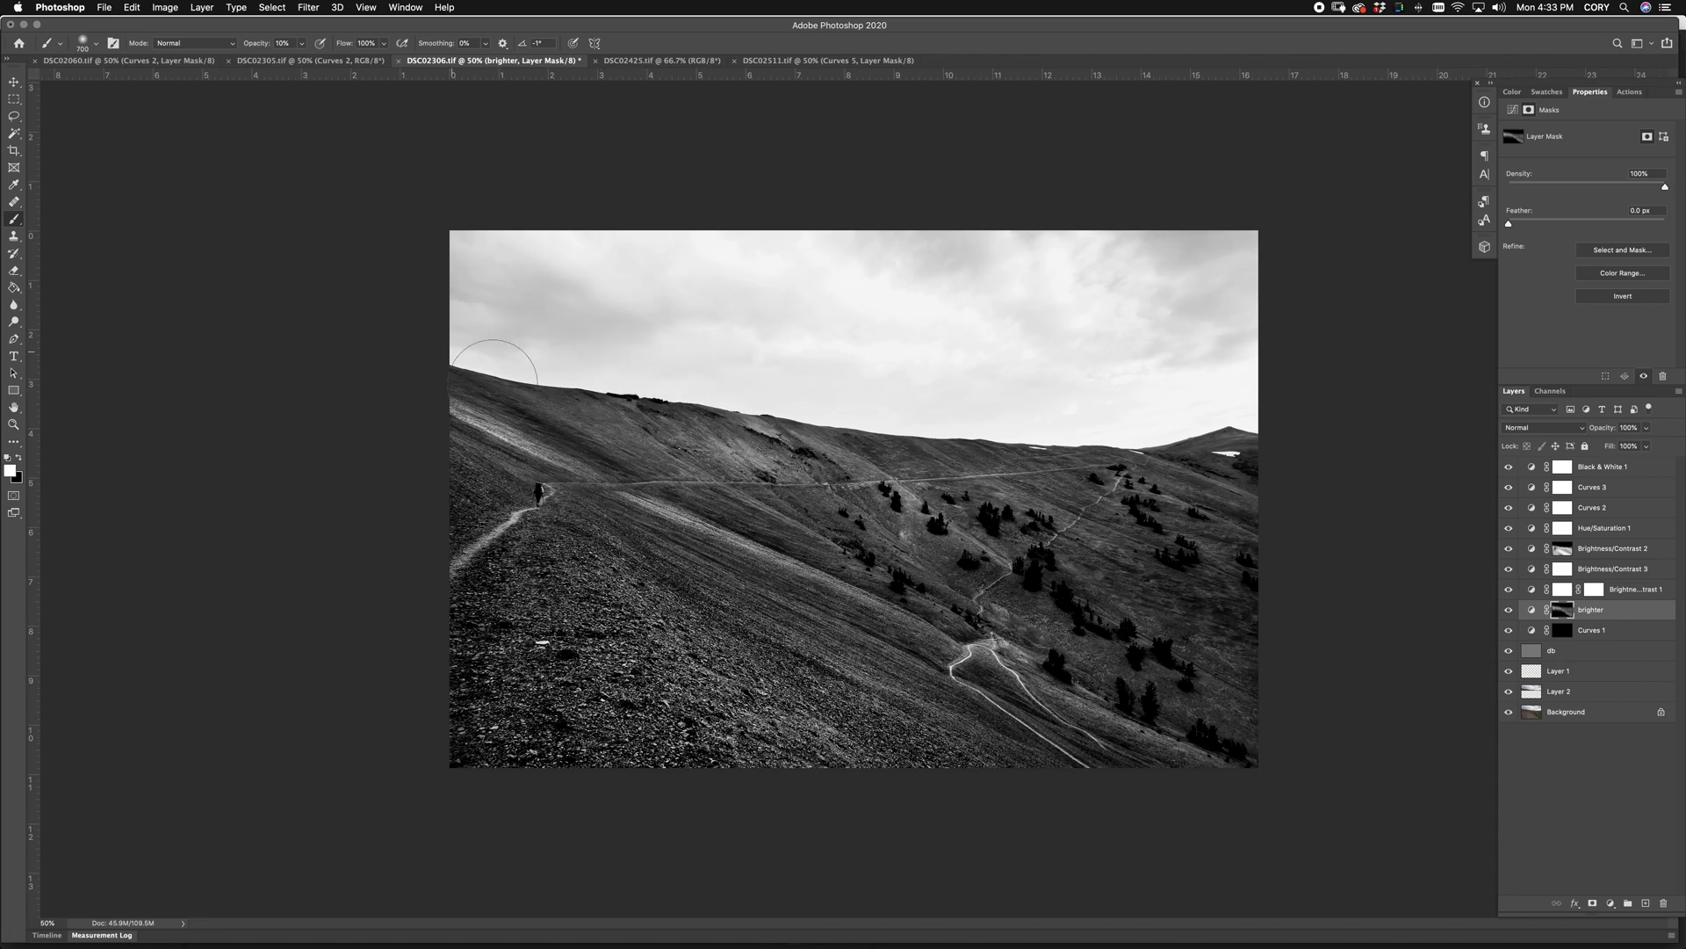
left_click_drag(558, 479, 1157, 755)
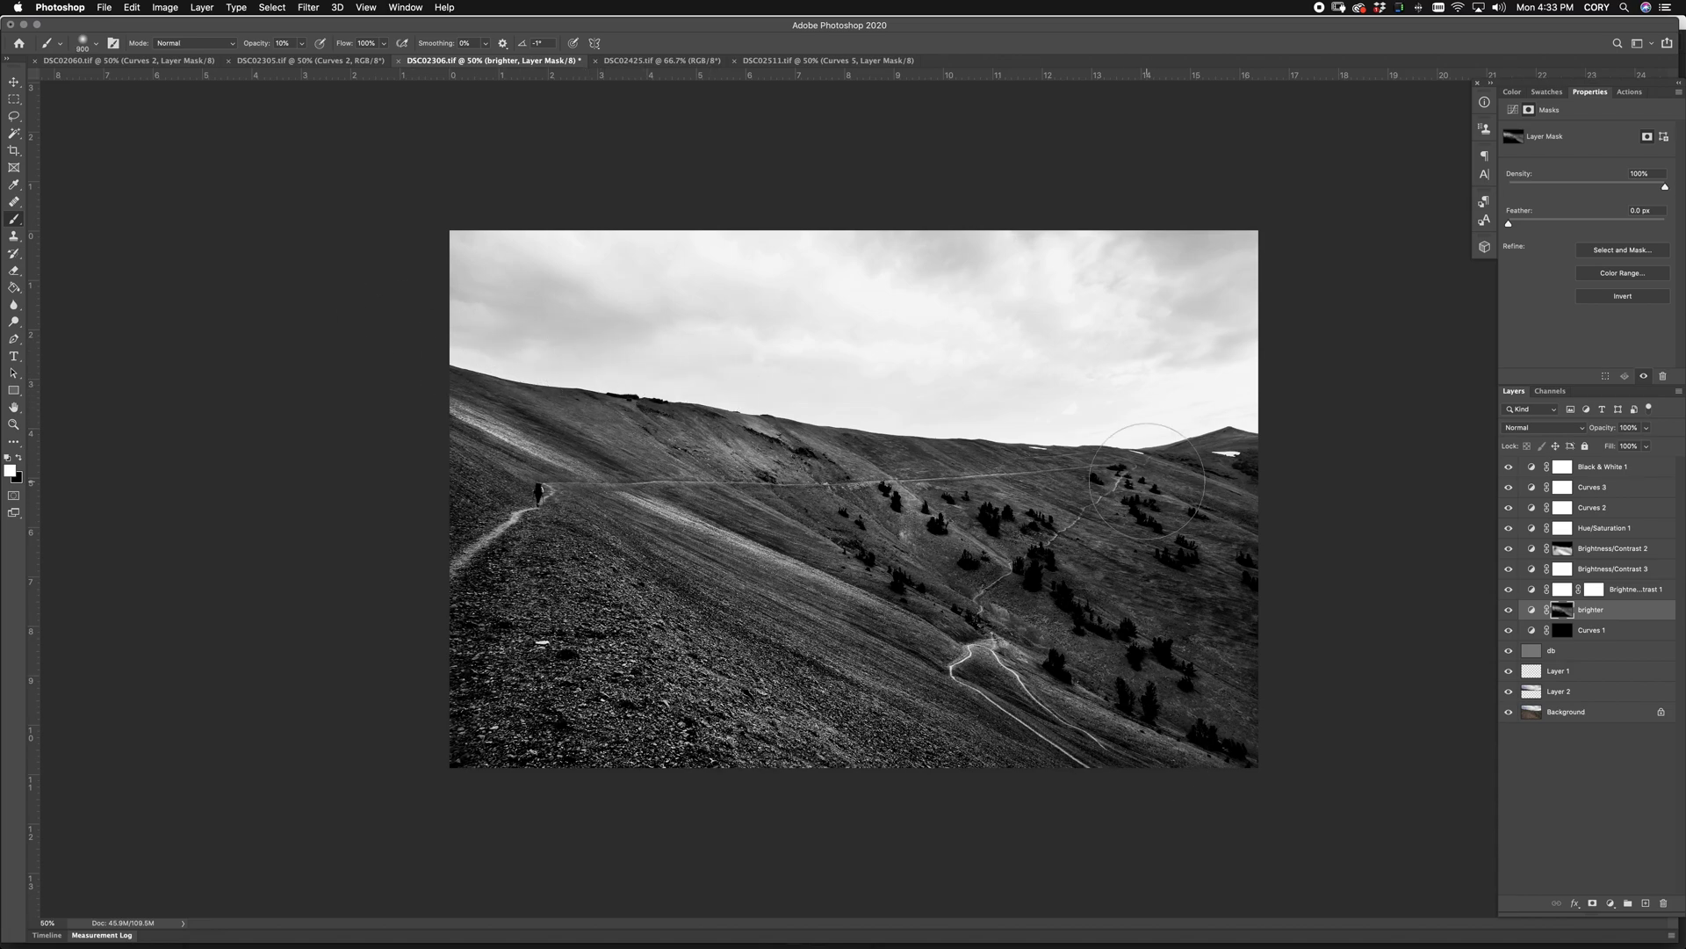
key("bracketright")
key("bracketright")
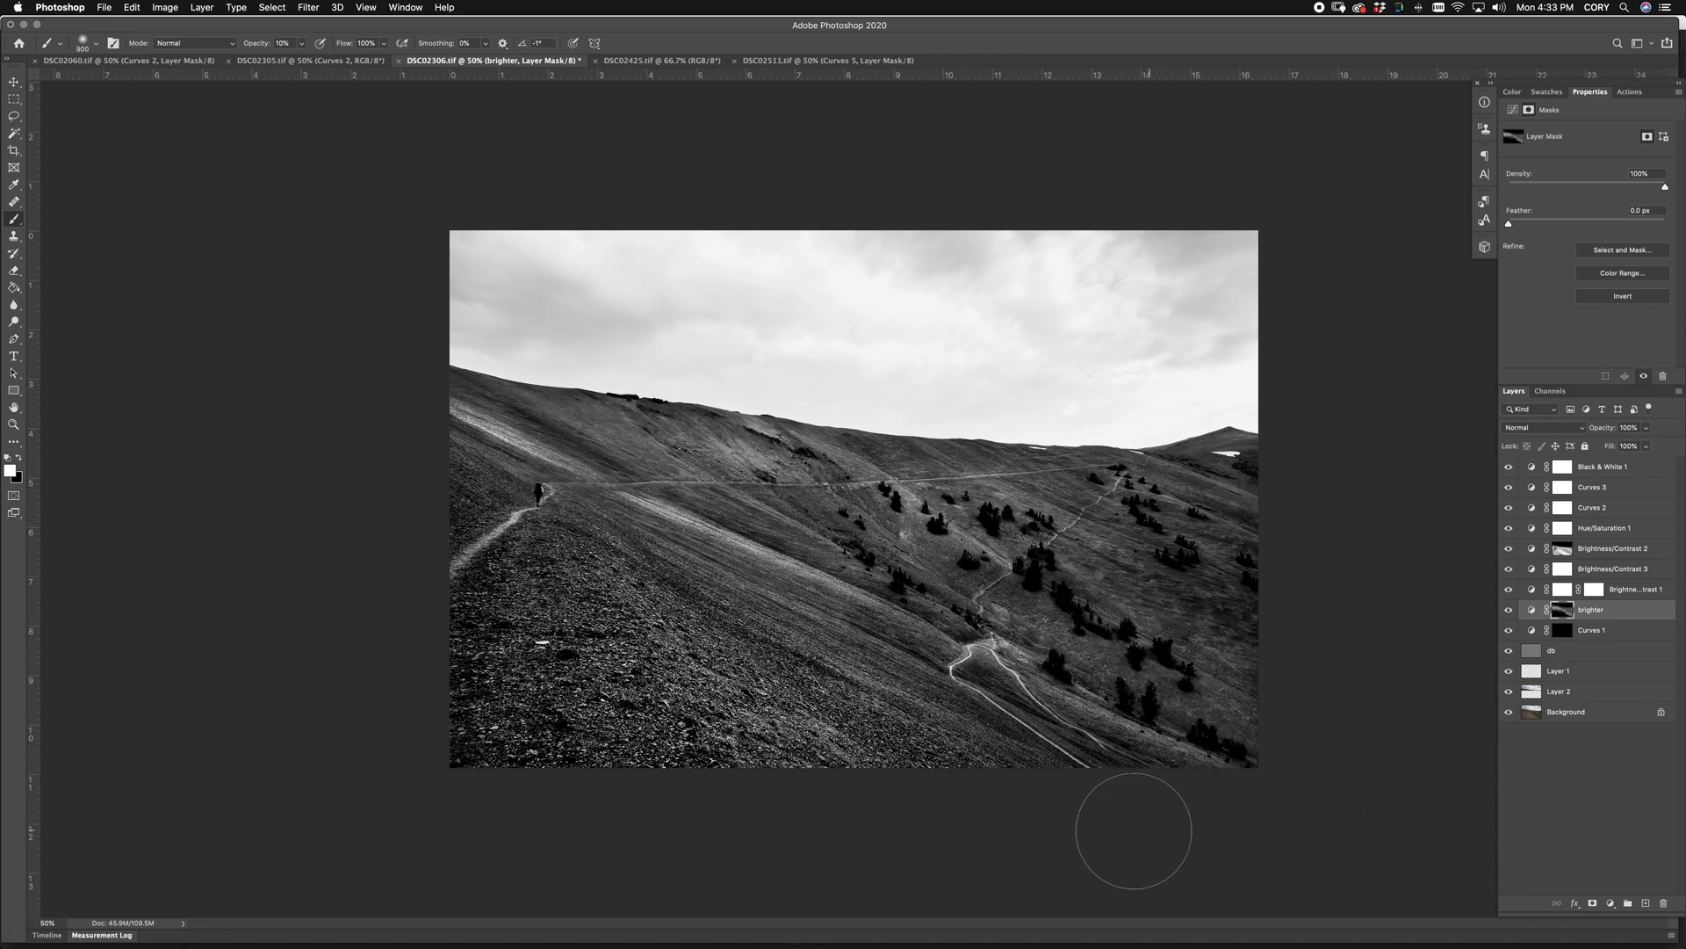
Step: Add a Curves adjustment layer above the brighter layer and raise its RGB curve strongly from input 30 to output 66
key("super+equal")
key("super+equal")
key("super+equal")
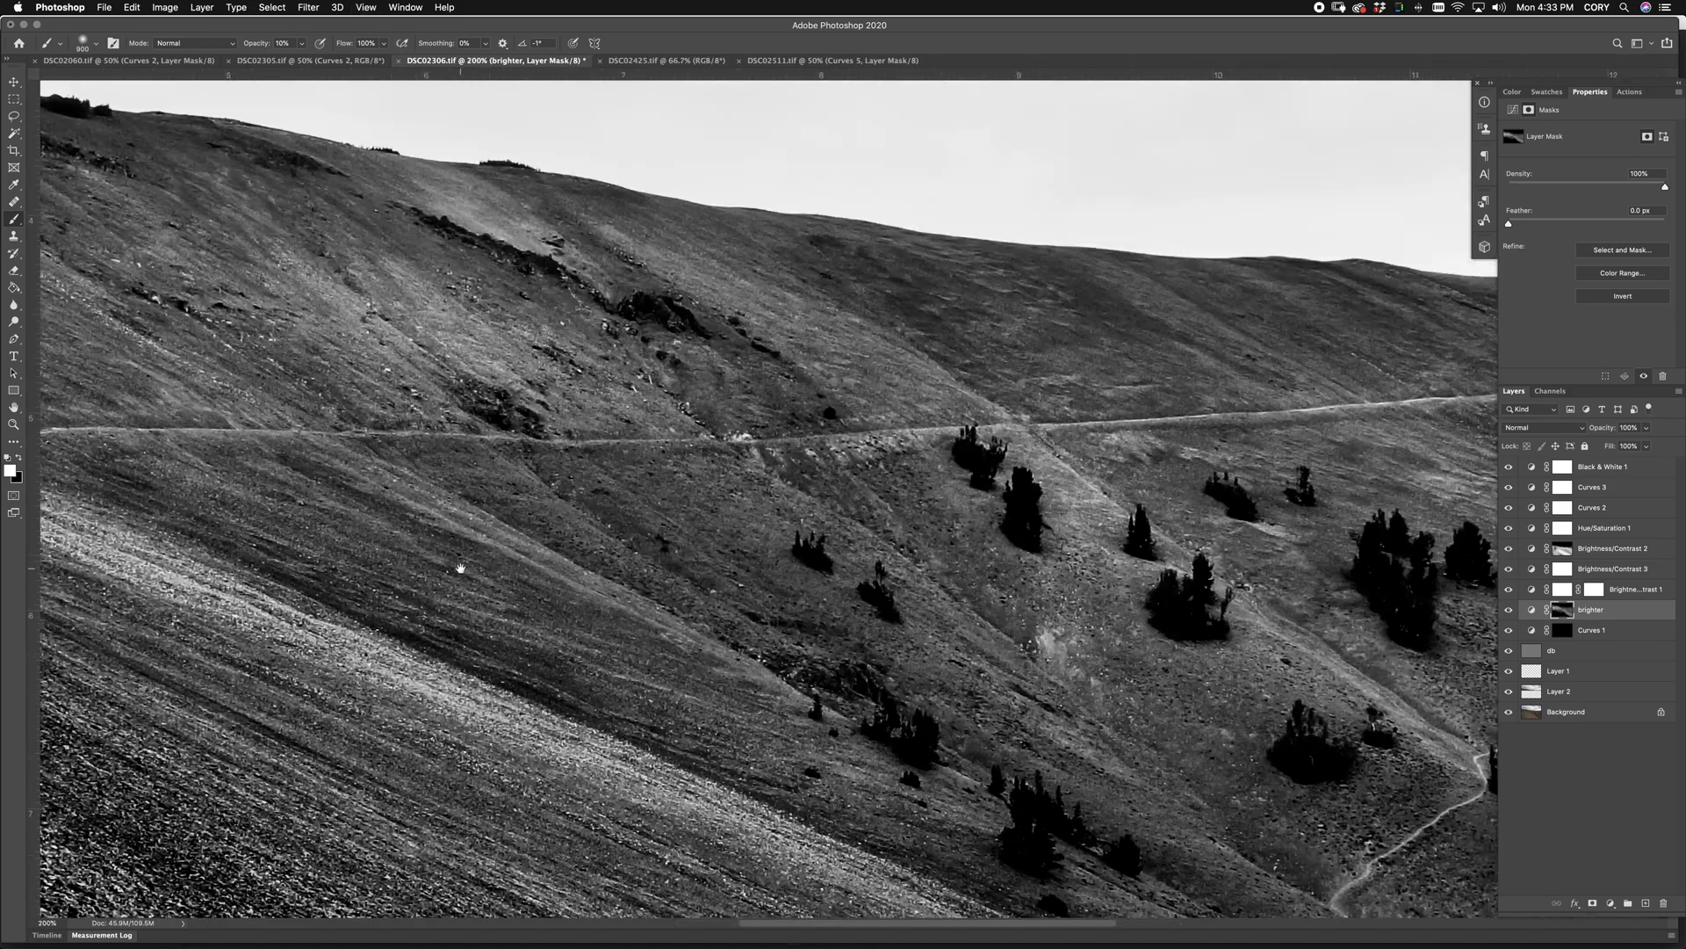
left_click_drag(460, 569, 1449, 604)
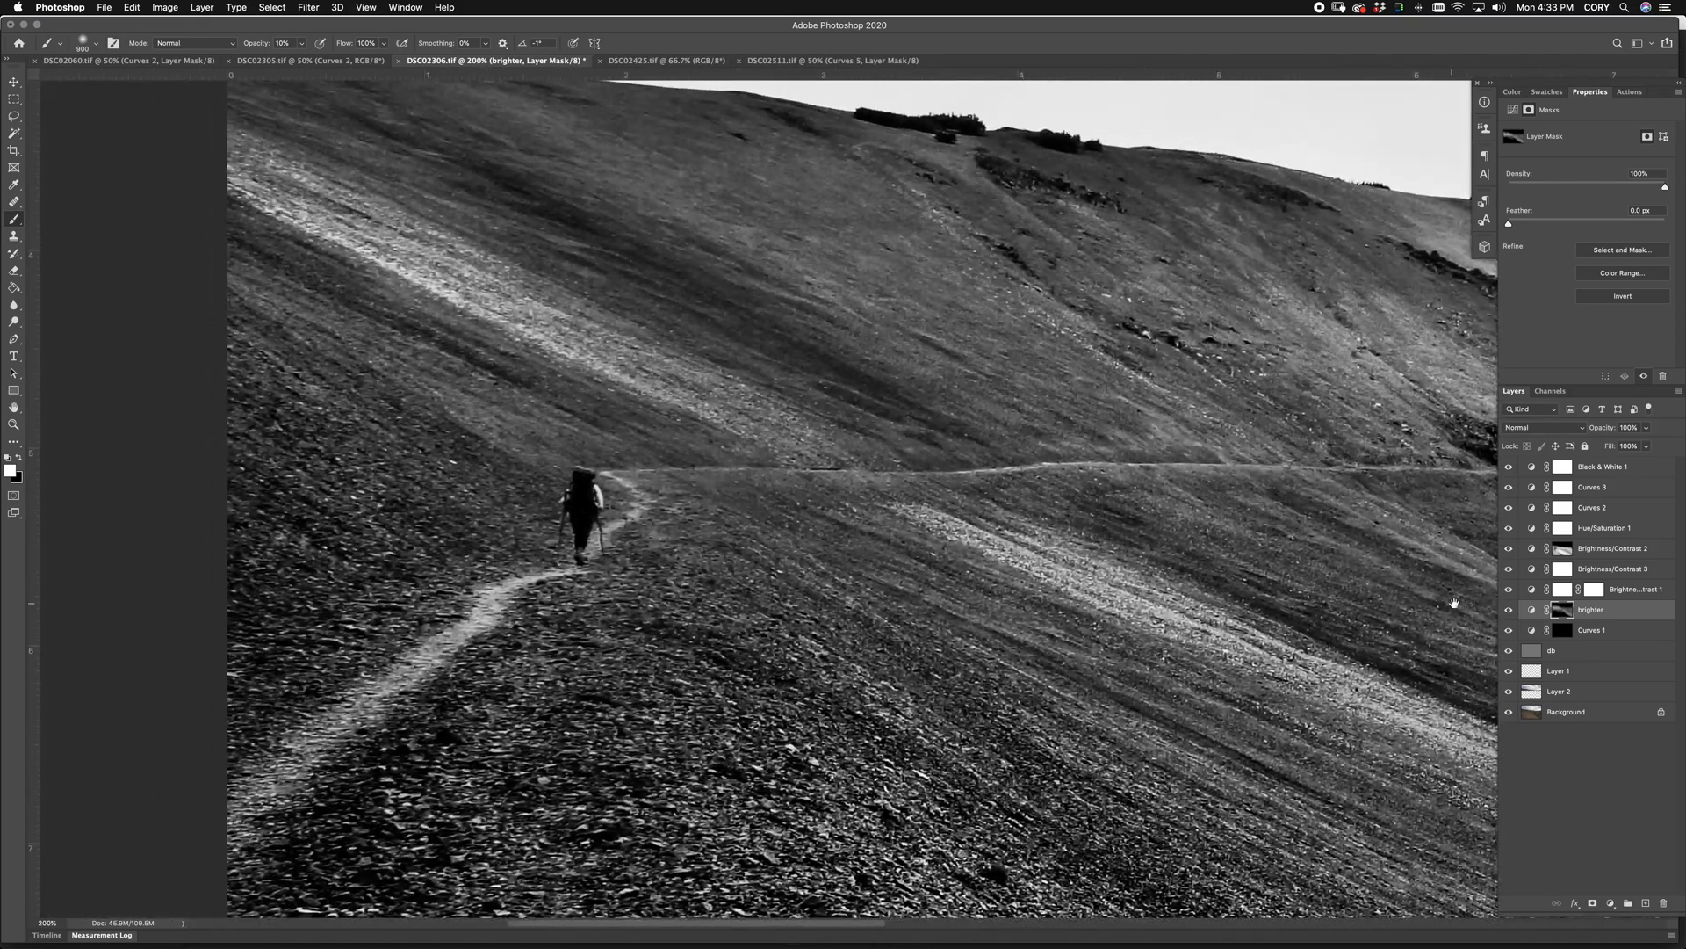
left_click(1611, 903)
left_click(1620, 743)
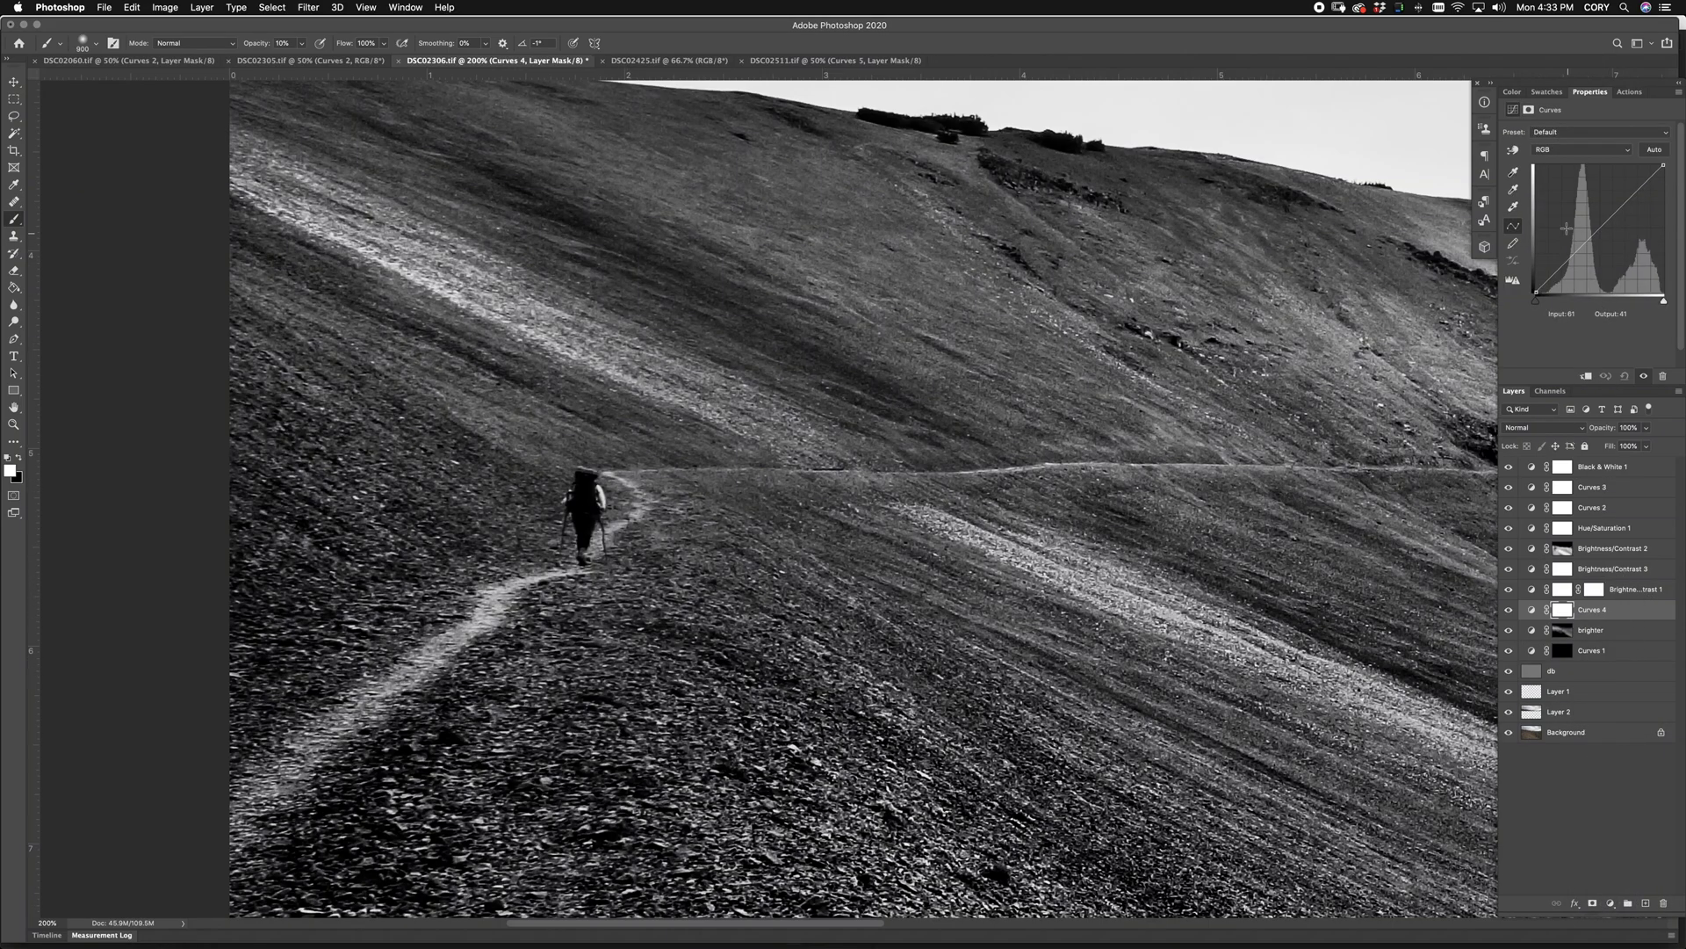
left_click_drag(1562, 261, 1551, 259)
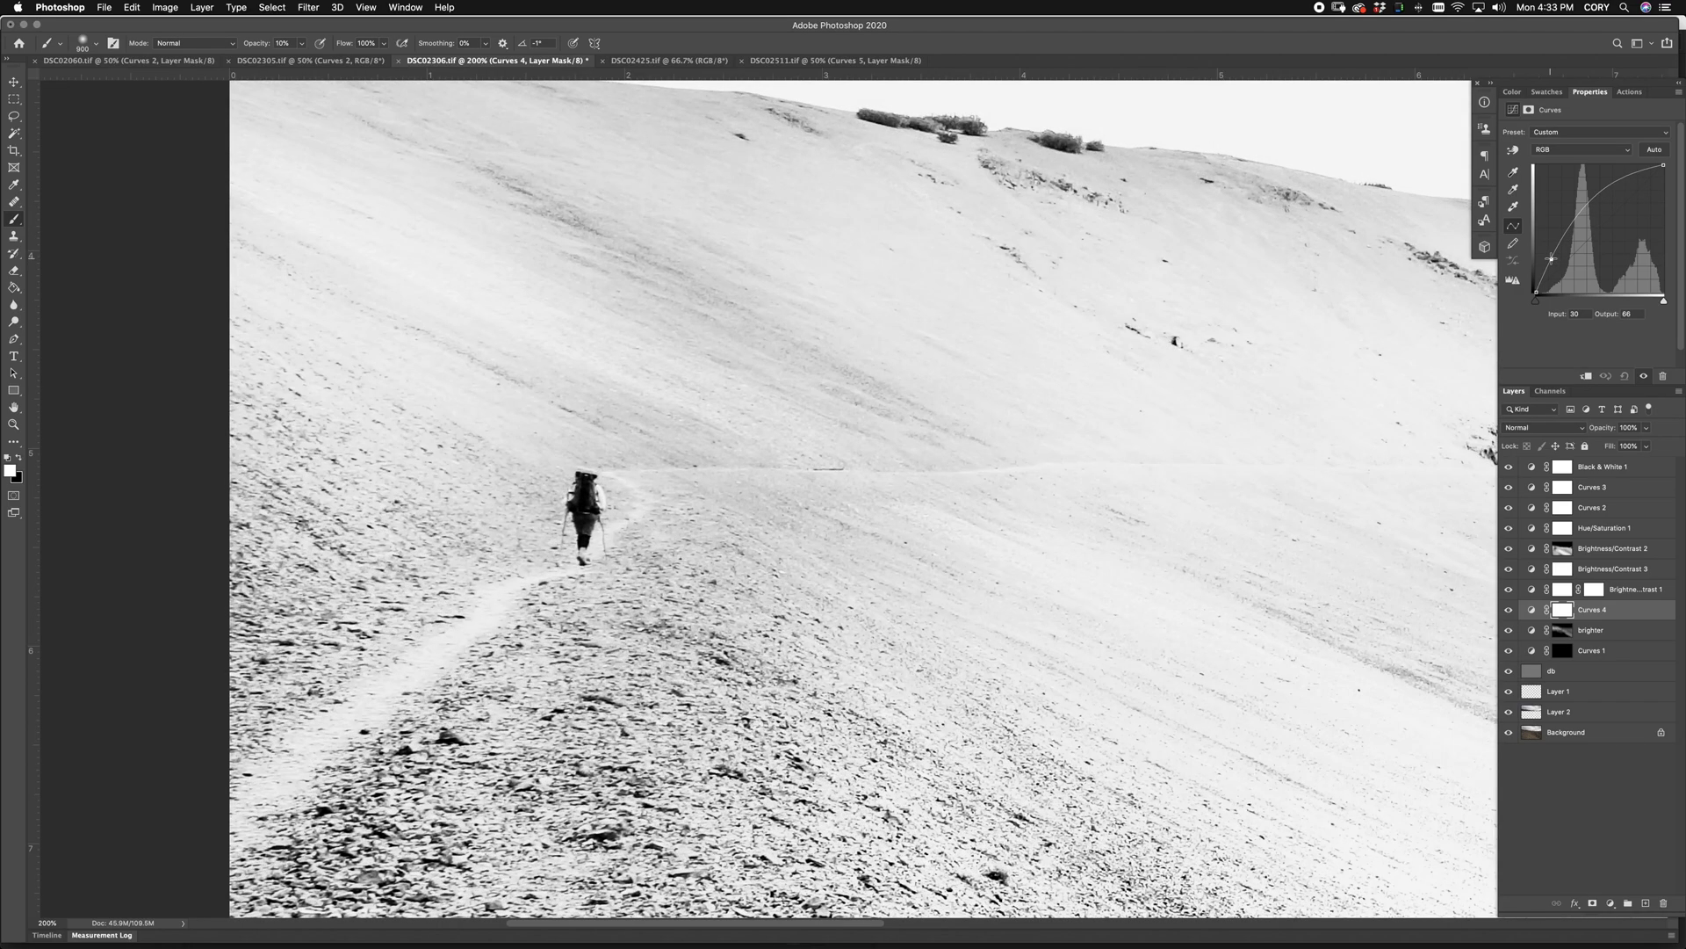
Step: Inspect the brightened hillside and invert the Curves 4 mask to black
scroll(664, 291, "right", 5)
scroll(665, 292, "down", 1)
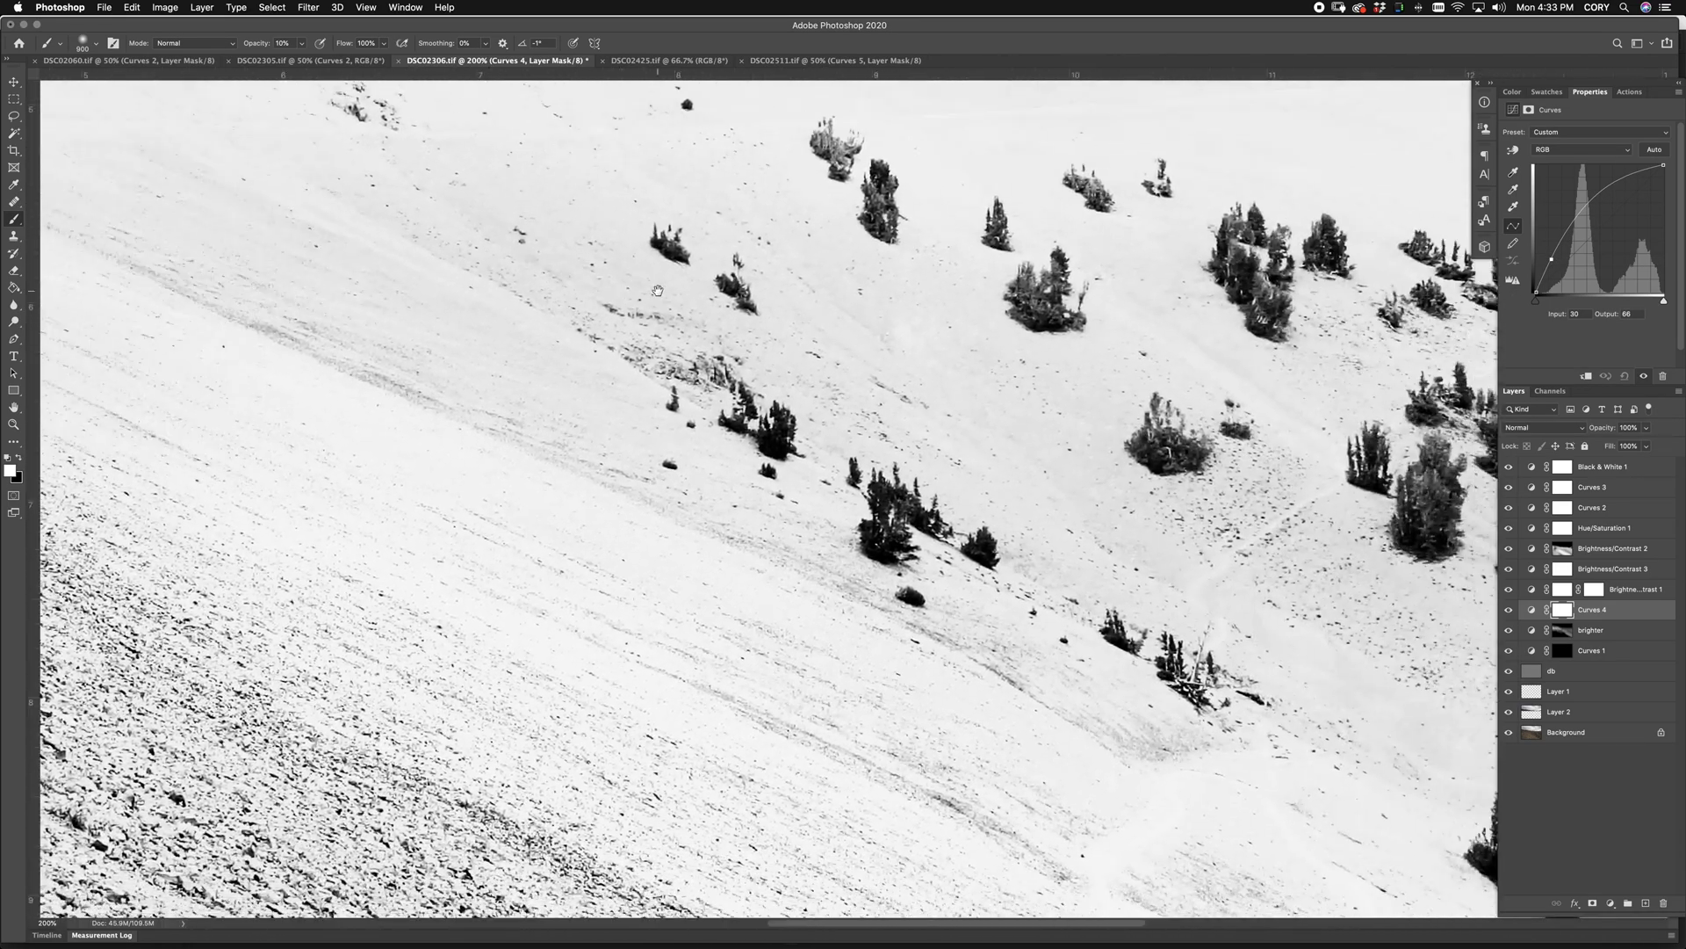
scroll(658, 291, "left", 12)
scroll(657, 290, "up", 5)
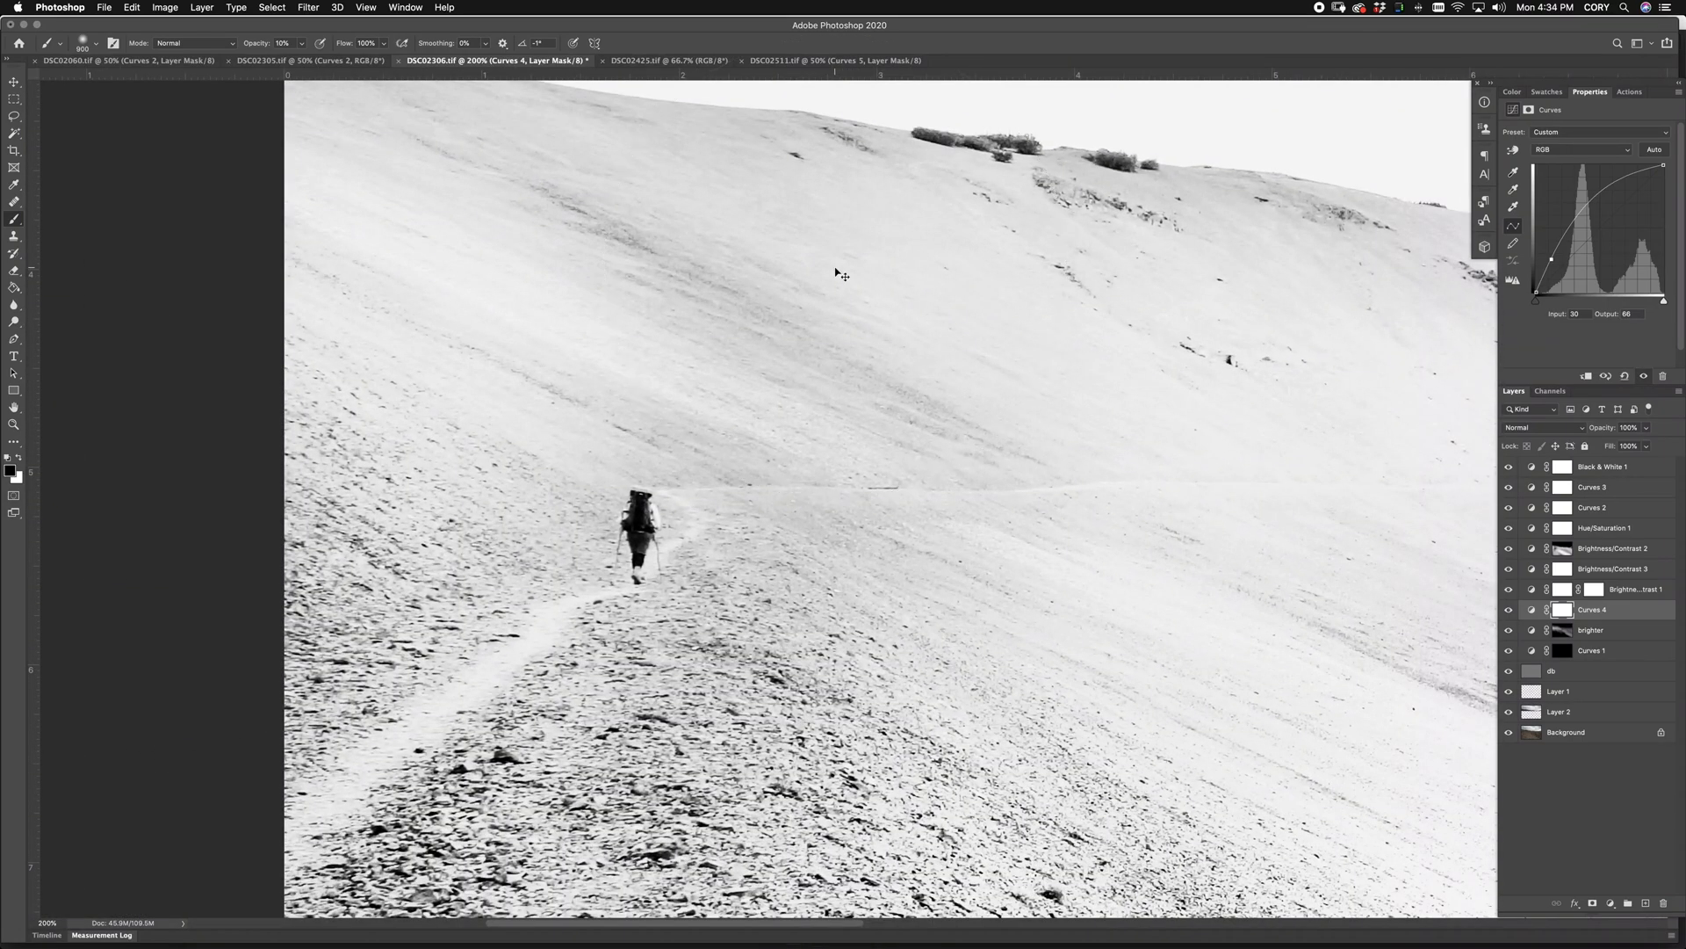
key("super+i")
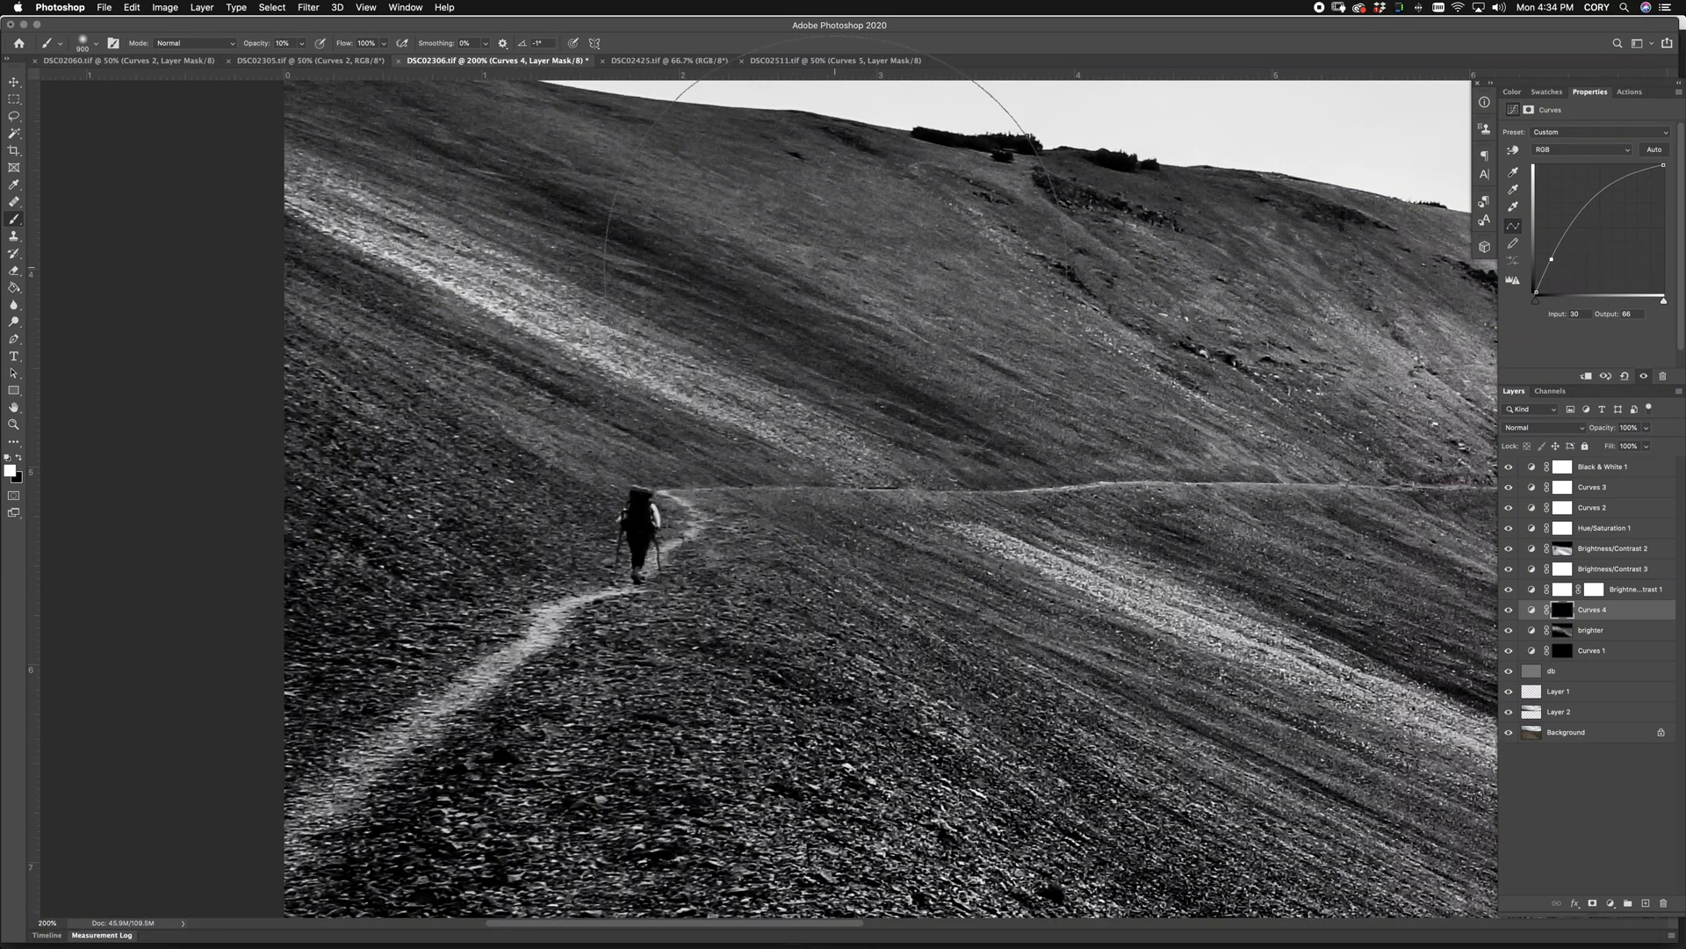
Step: Paint white on the Curves 4 mask over the hiker's backpack with a small brush at 18% opacity
key("super+plus")
key("super+plus")
scroll(703, 782, "left", 6)
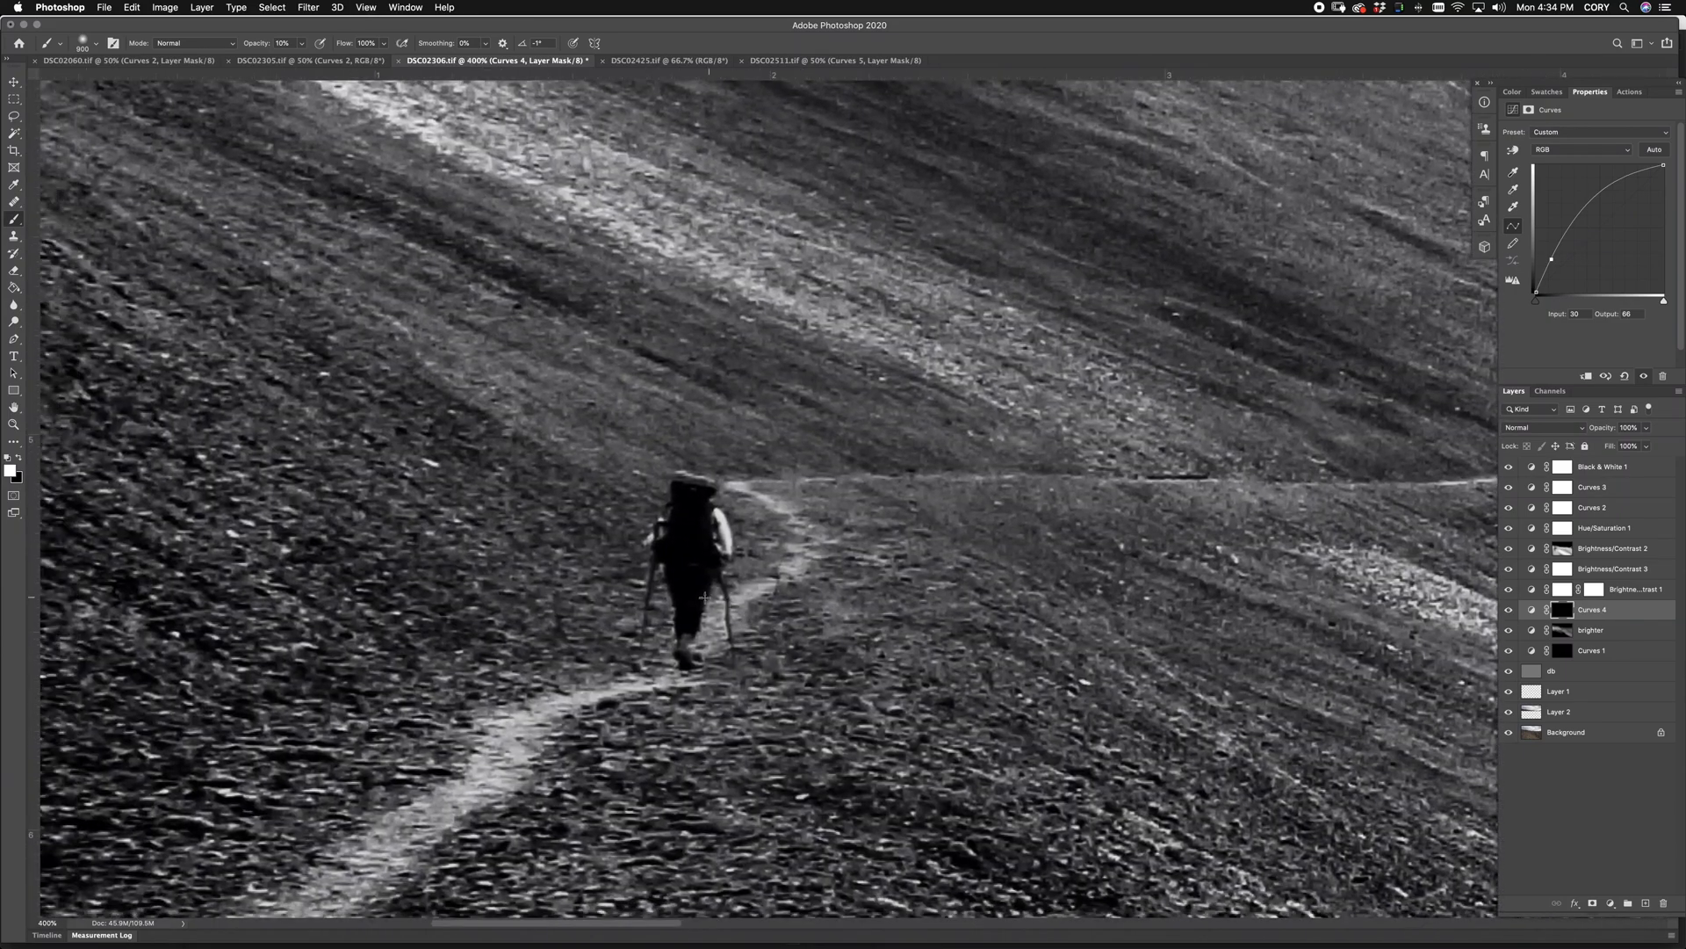
key("bracketleft")
key("bracketleft")
key("bracketleft")
key("bracketleft")
key("bracketleft")
key("bracketleft")
key("bracketleft")
left_click_drag(261, 51, 266, 51)
key("bracketleft")
key("bracketleft")
key("bracketleft")
key("bracketleft")
key("bracketleft")
key("bracketleft")
key("bracketleft")
key("bracketleft")
left_click_drag(689, 500, 701, 501)
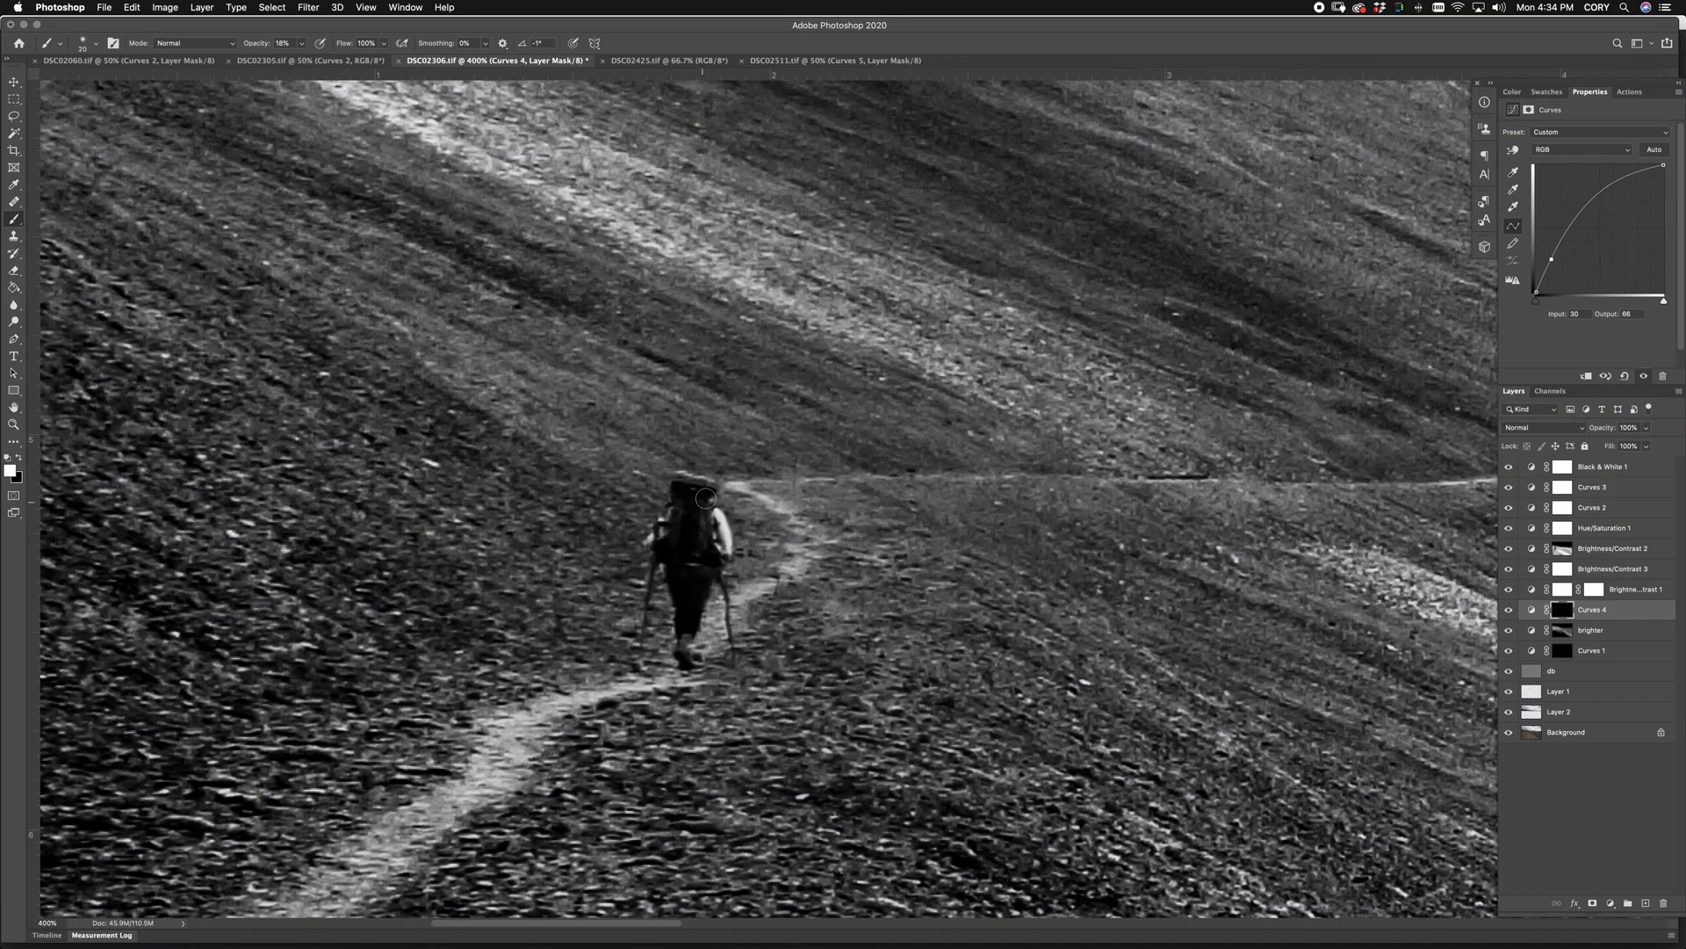
Step: Set the brush opacity to 31% and paint white on the Curves 4 mask over the bush beside the trail fork
key("bracketleft")
key("3")
key("1")
key("super+minus")
key("super+minus")
key("super+minus")
left_click_drag(1376, 691, 483, 336)
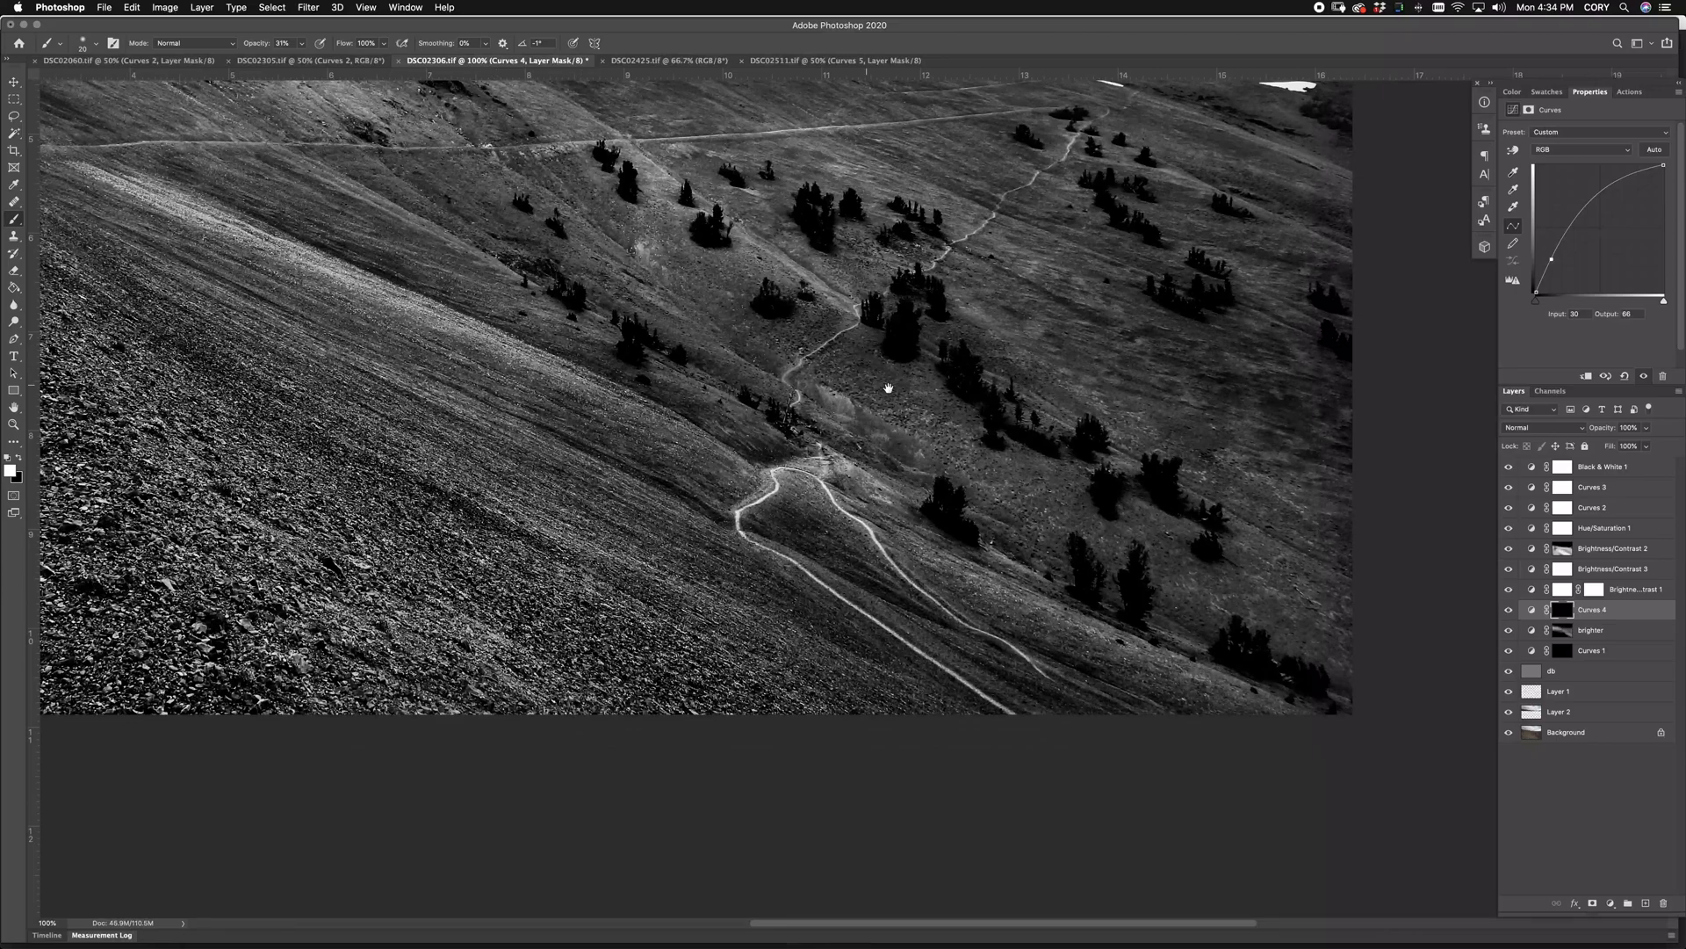
left_click_drag(888, 388, 808, 418)
key("super+plus")
mouse_move(806, 578)
left_mouse_down()
mouse_move(861, 623)
mouse_move(832, 536)
mouse_move(855, 587)
left_mouse_up()
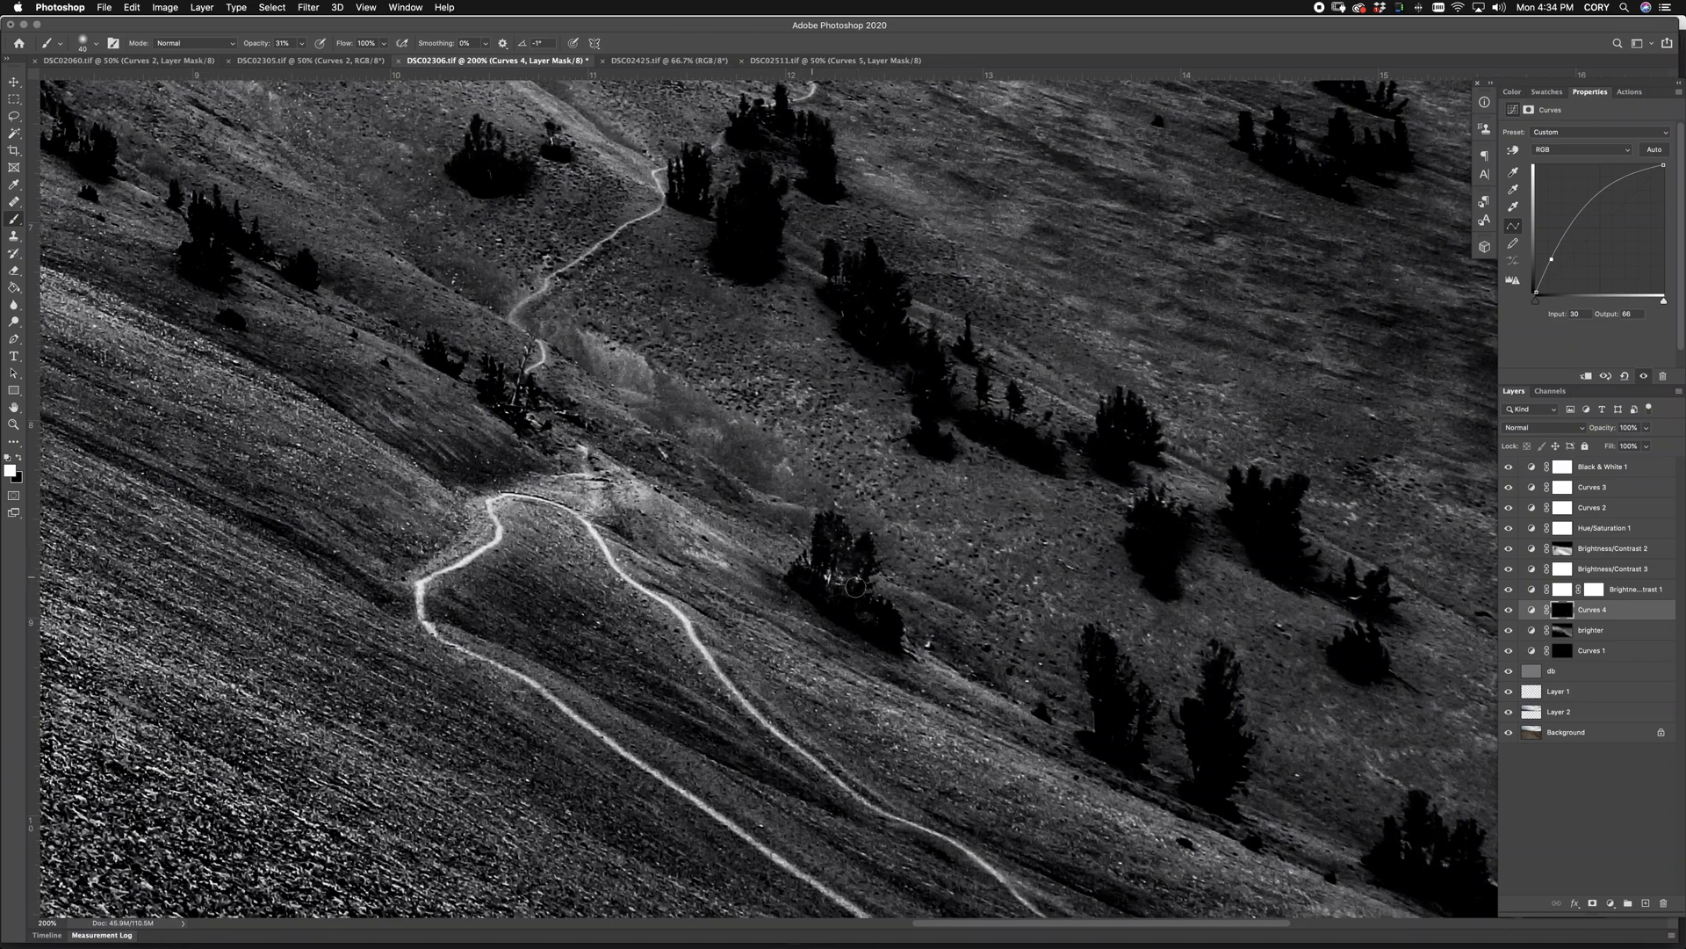
Step: Undo the stroke on the open hillside and paint white on the Curves 4 mask over the tree clump below it
key("bracketleft")
left_click_drag(1006, 542, 1076, 639)
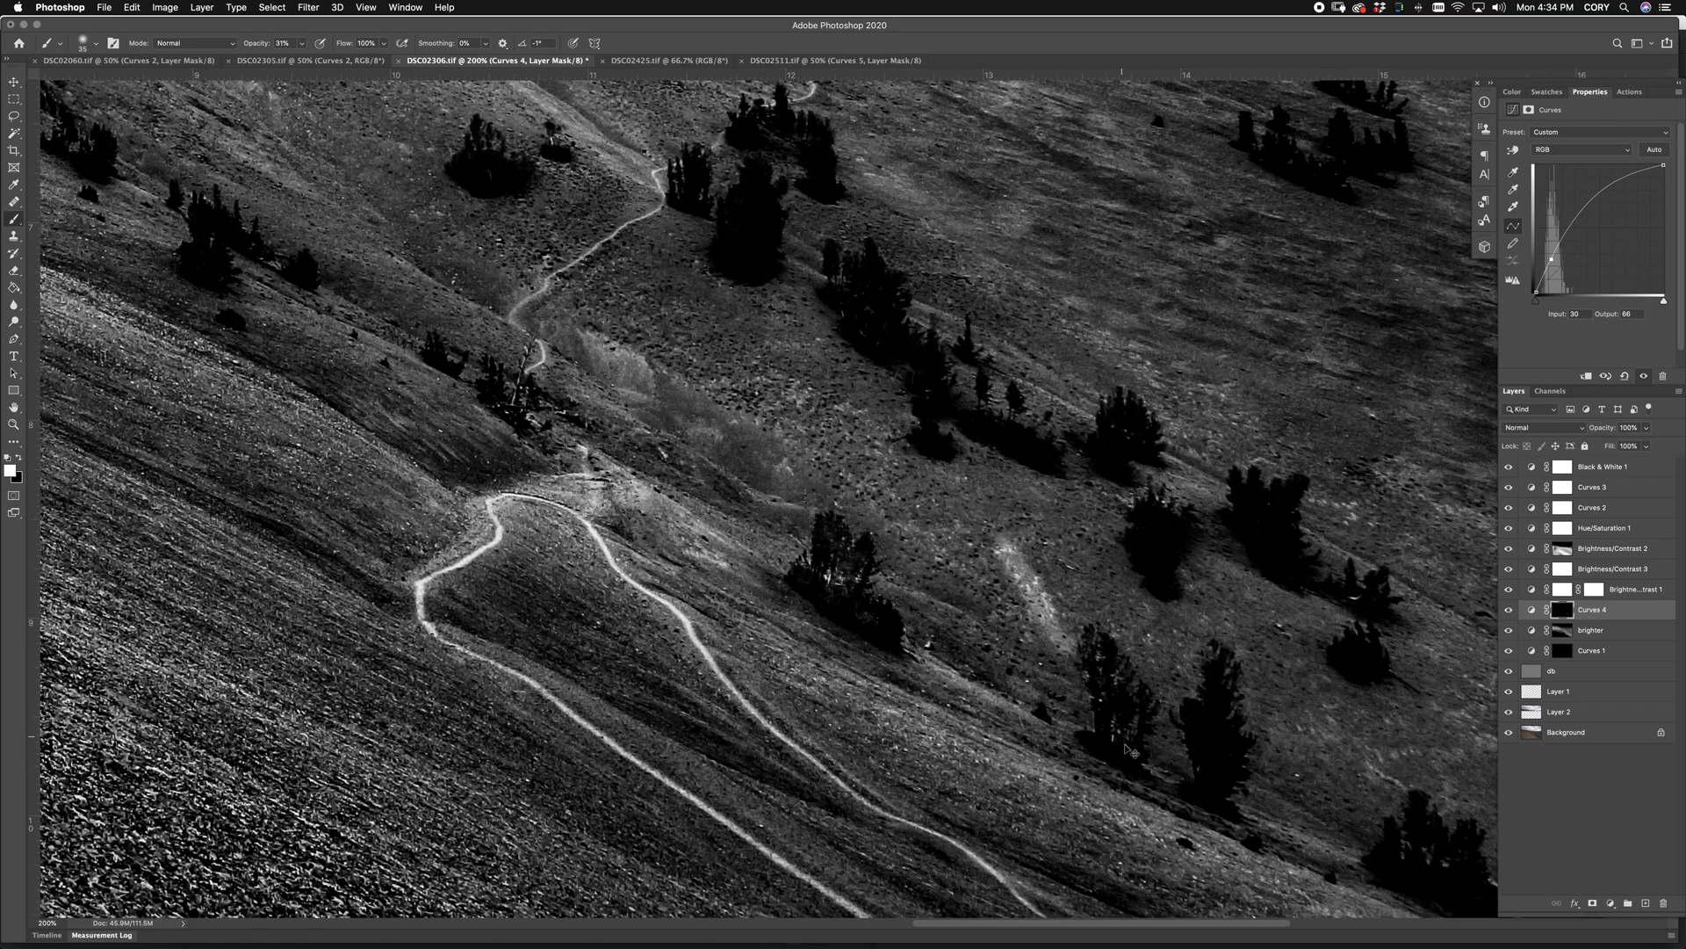
key("super+z")
mouse_move(1110, 722)
left_mouse_down()
mouse_move(1105, 687)
mouse_move(1138, 719)
mouse_move(1106, 743)
left_mouse_up()
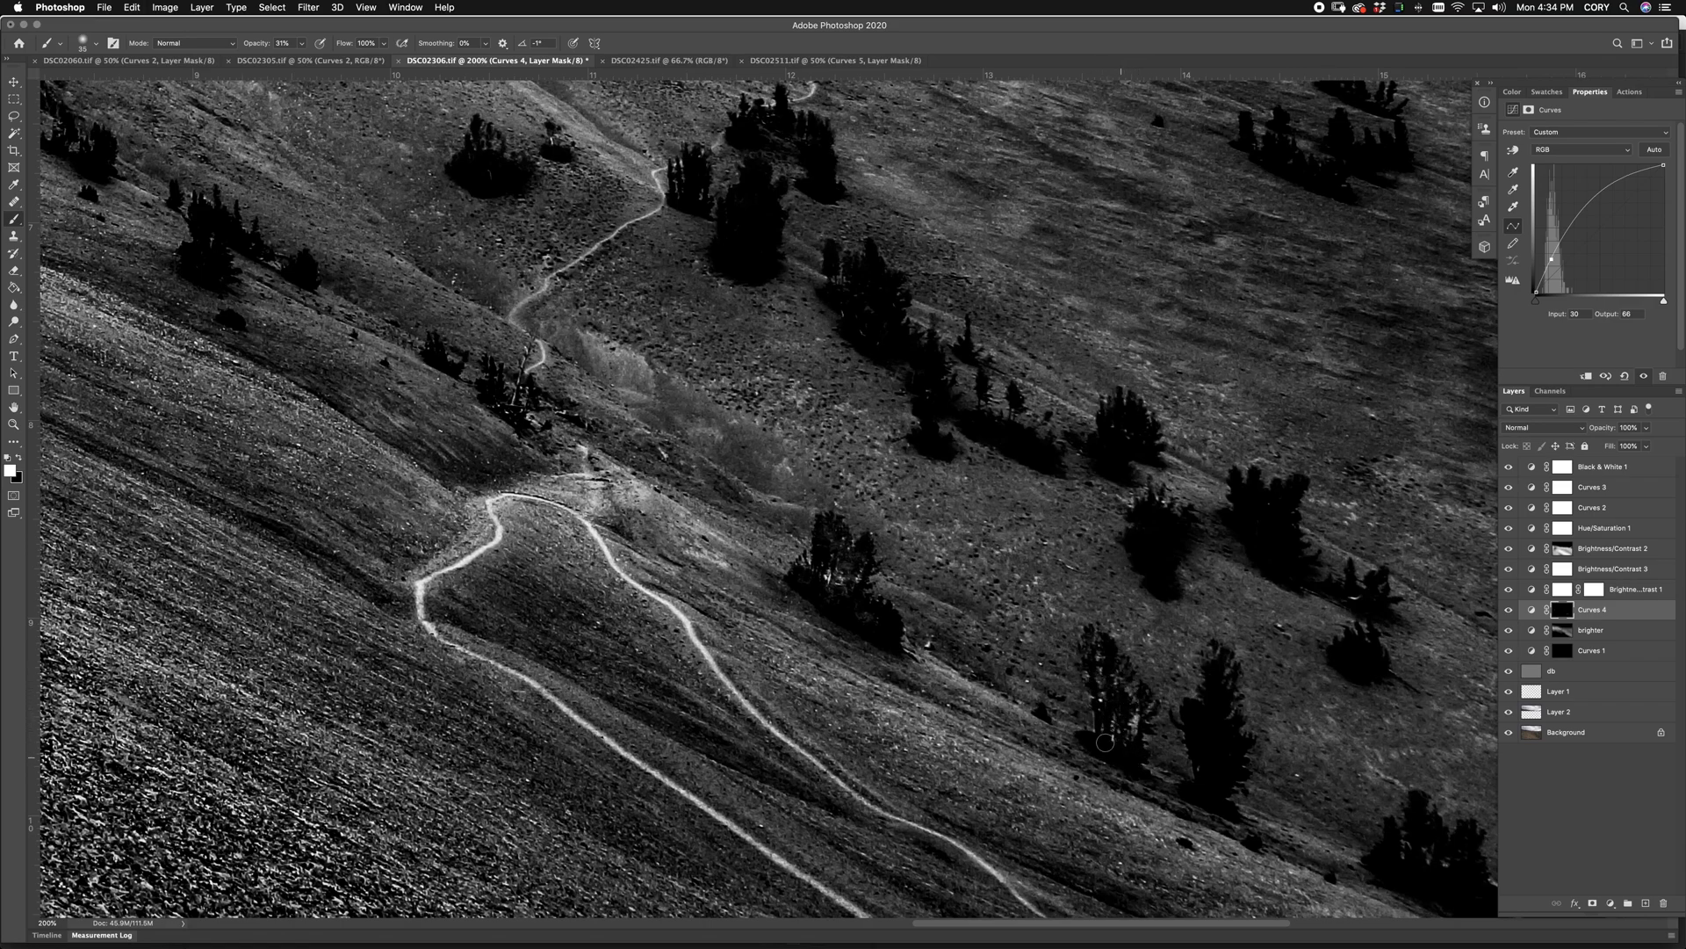
key("super+minus")
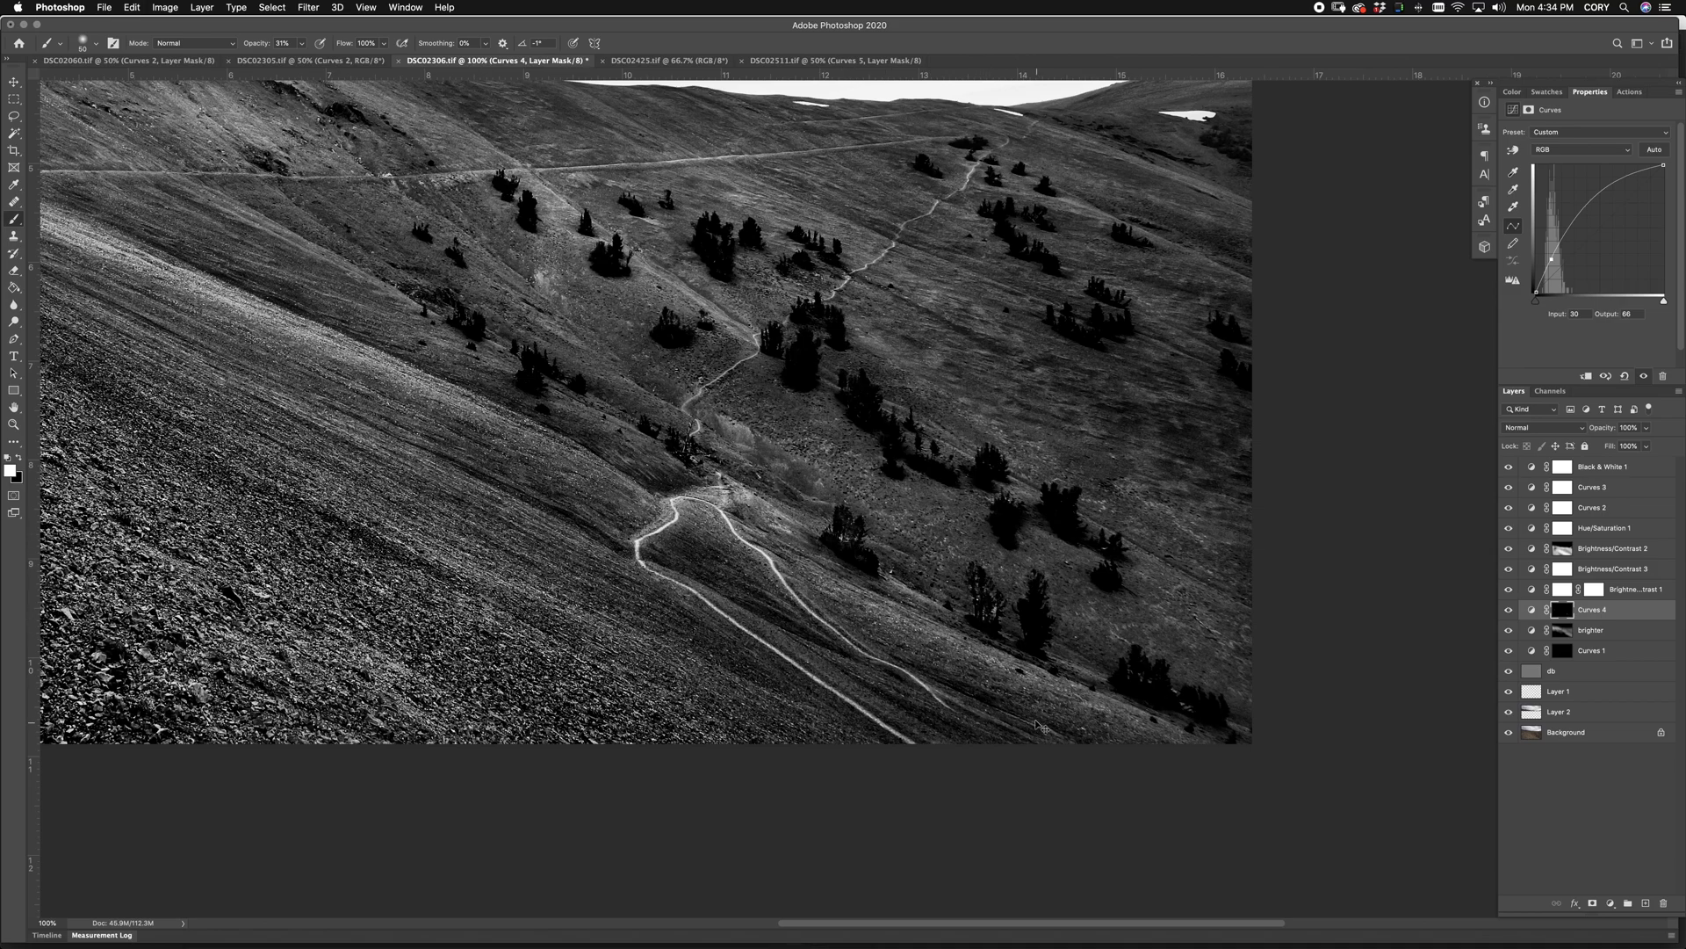
Step: Enlarge the brush to 200 px and undo the last stroke on the Curves 4 mask
key("x")
key("super+minus")
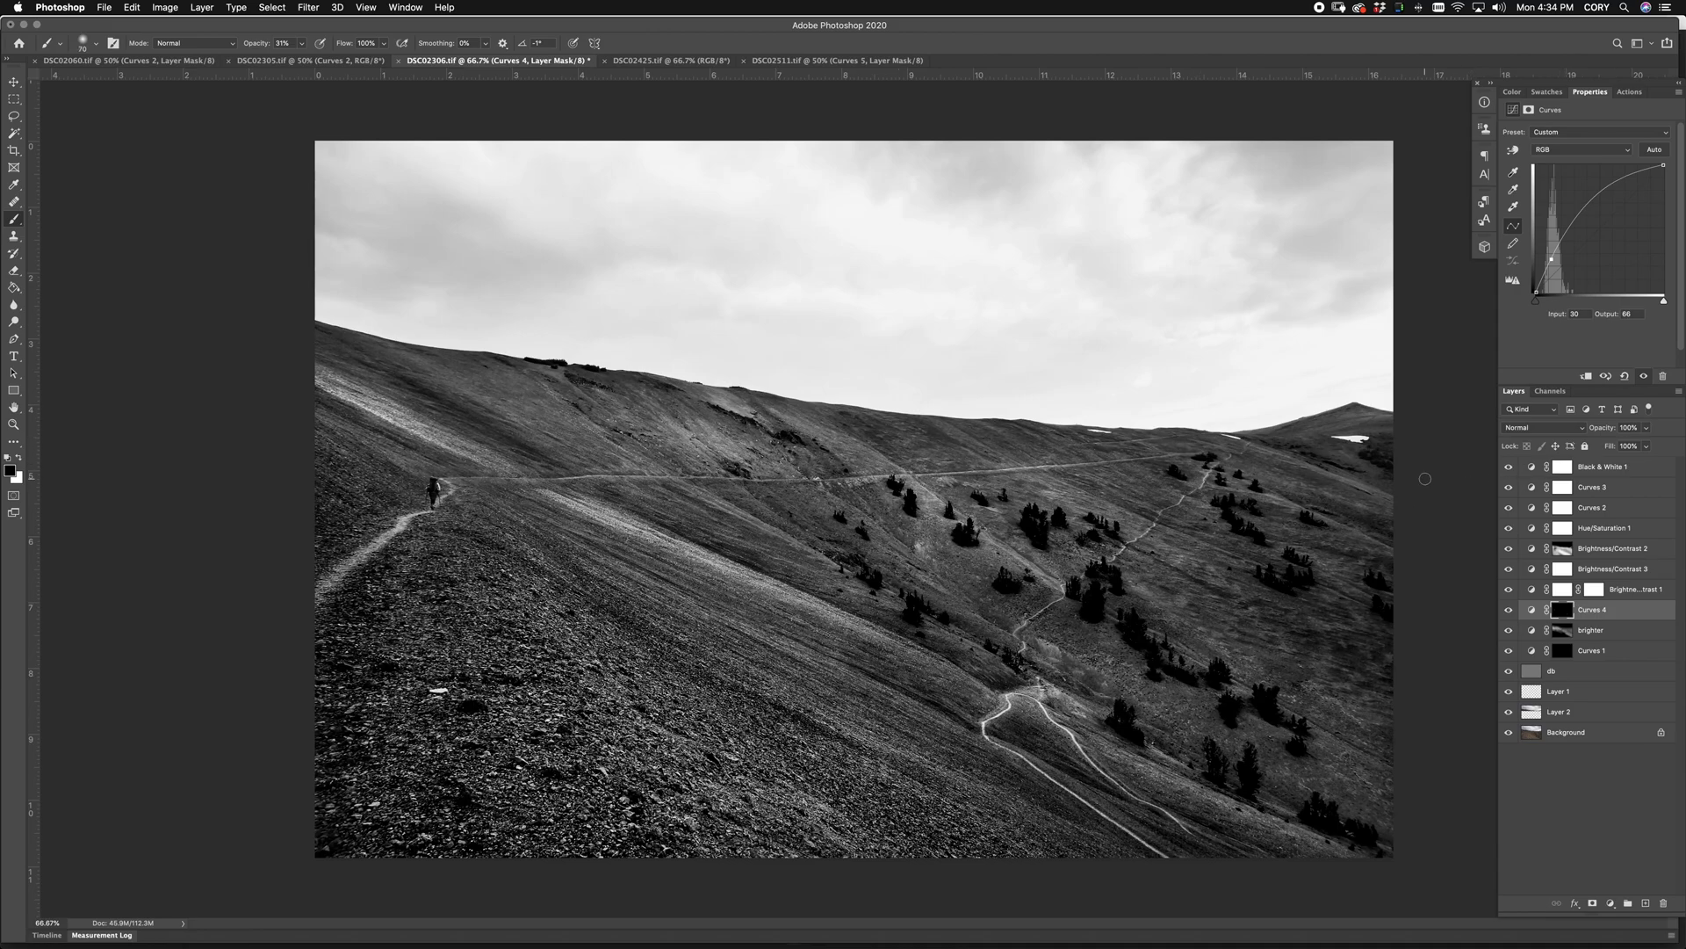
key("bracketright")
key("bracketright")
key("bracketright")
key("bracketright")
key("bracketright")
key("bracketright")
key("x")
key("super+z")
key("super+plus")
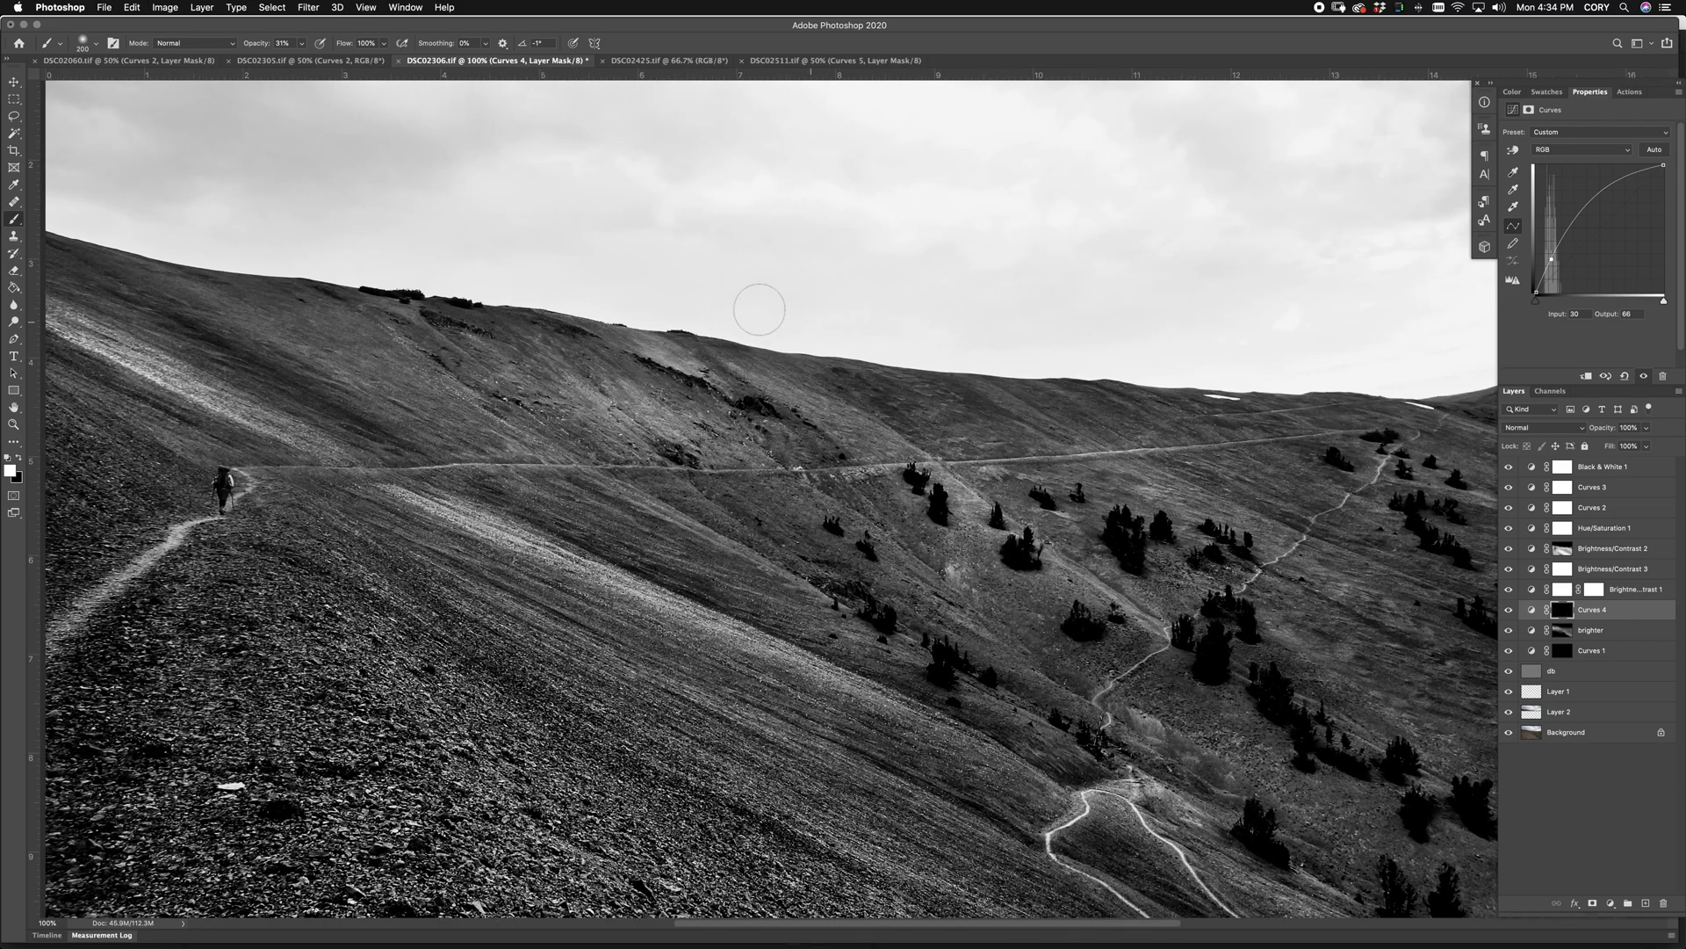
Step: Paint white on the Curves 4 mask over the hillside bushes with a 300 px brush at 13% opacity
key("1")
key("3")
key("bracketright")
key("bracketright")
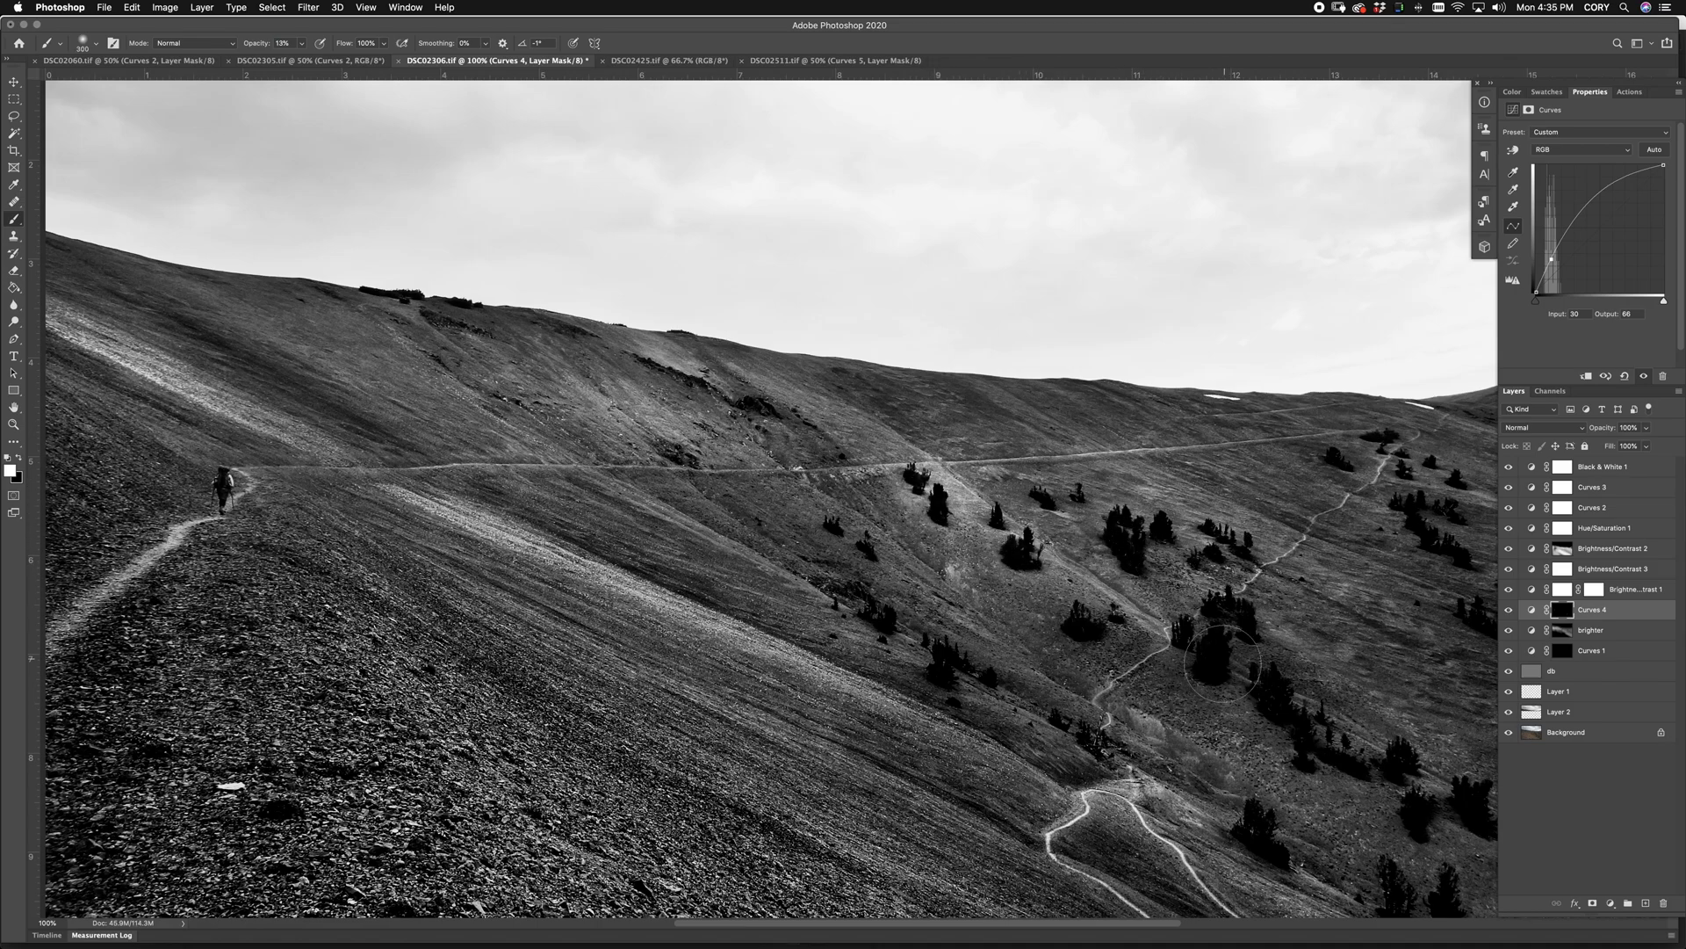
Step: Shrink the brush and lighten the individual bushes on the lower hillside in the Curves 4 mask at 13% opacity
key("bracketleft")
key("bracketleft")
key("bracketleft")
key("bracketleft")
key("bracketleft")
key("bracketleft")
key("bracketleft")
key("bracketleft")
key("bracketleft")
key("bracketleft")
left_click_drag(1336, 781, 944, 391)
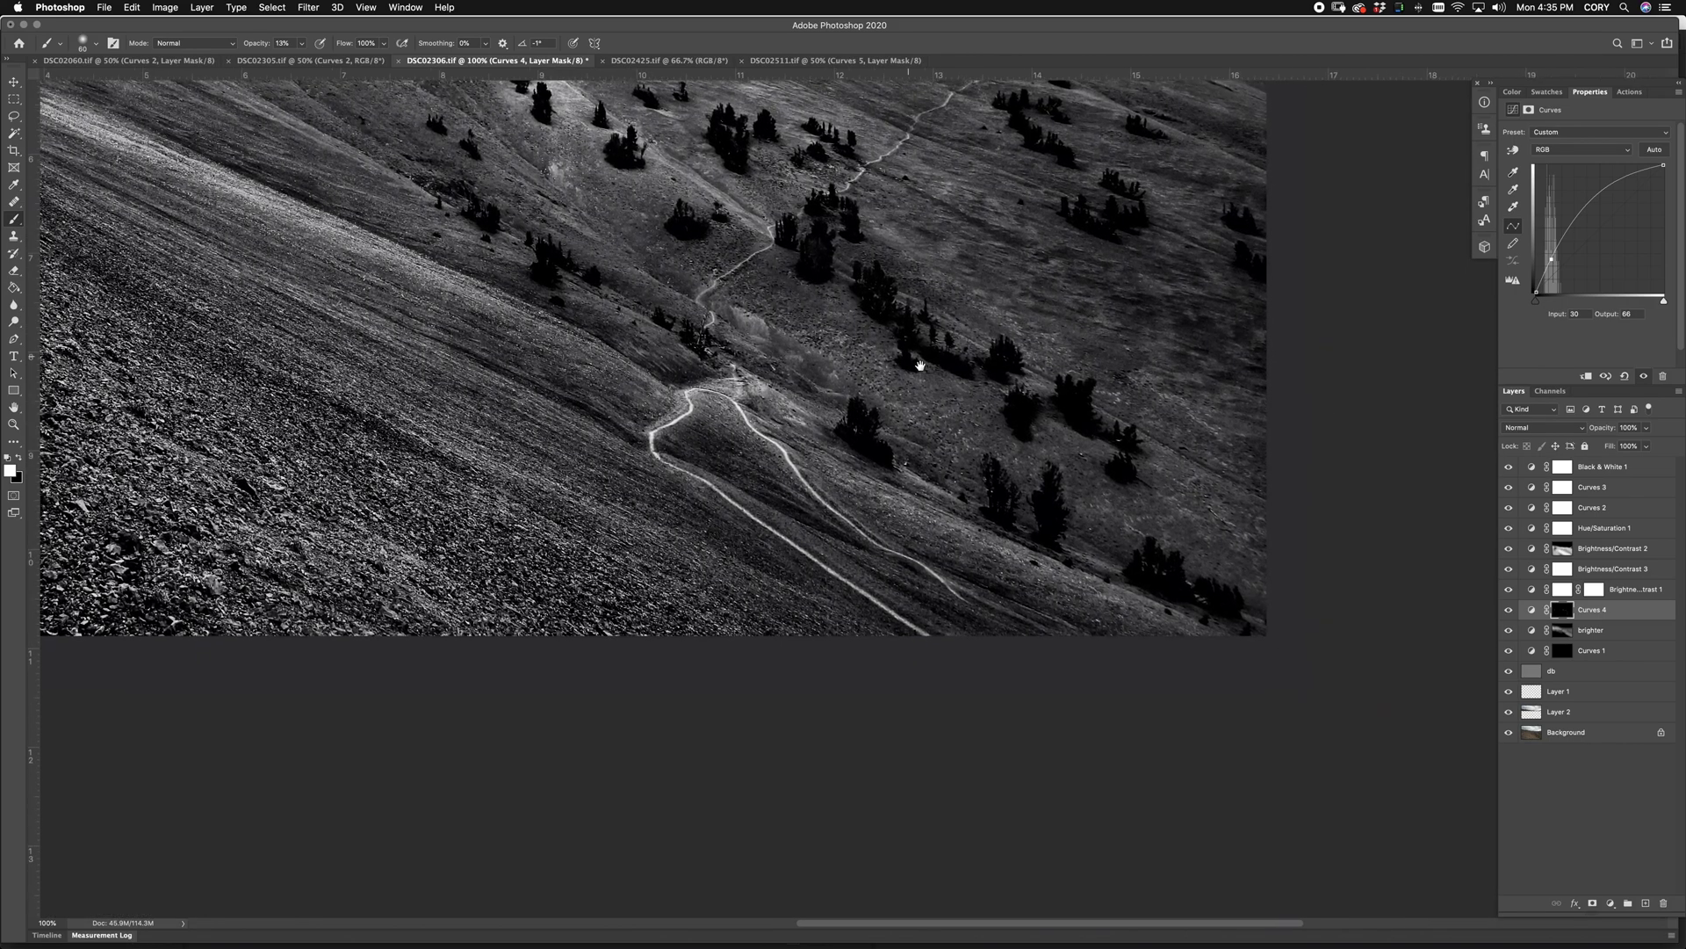
key("p")
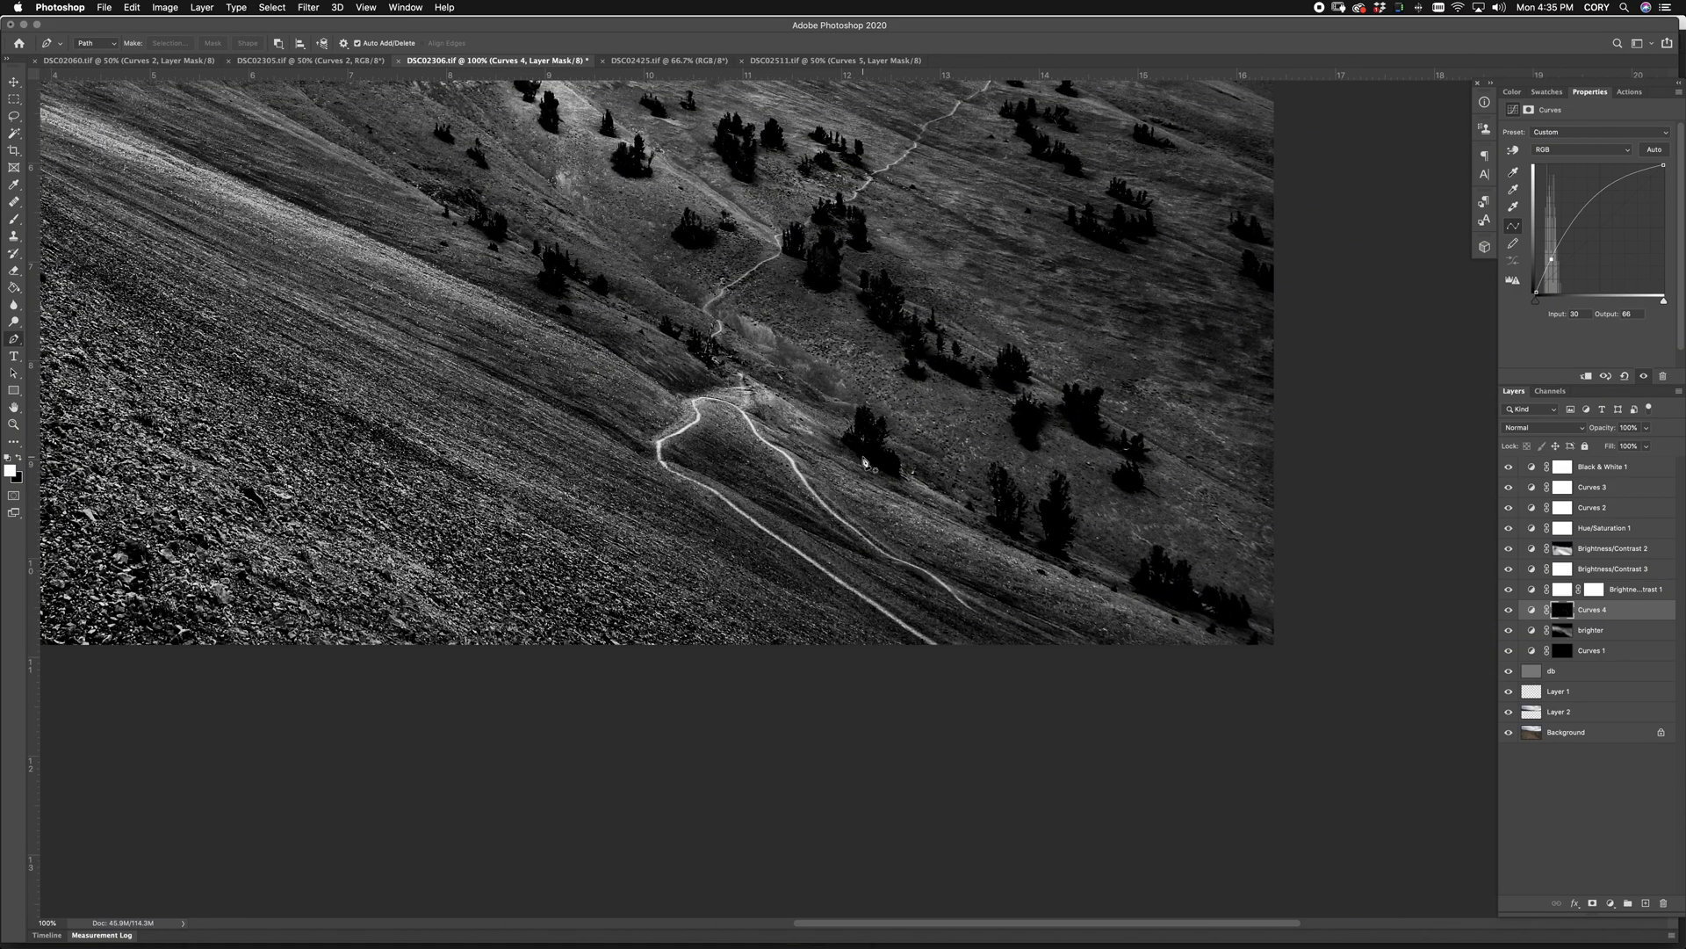
key("b")
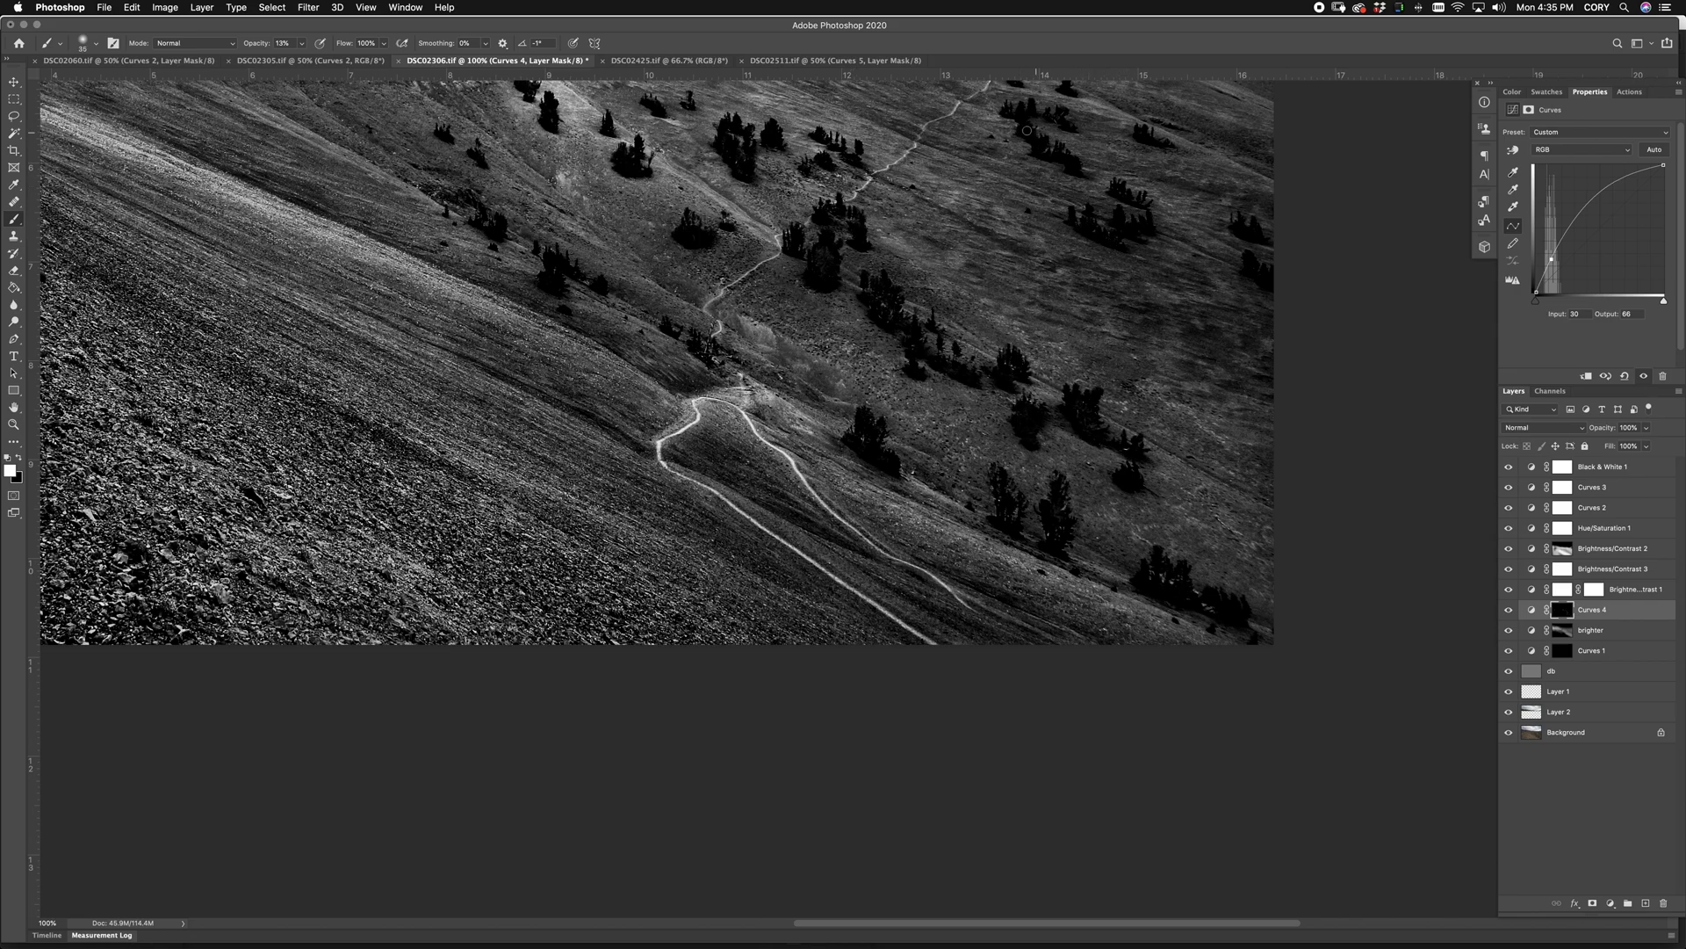
key("super+minus")
key("super+minus")
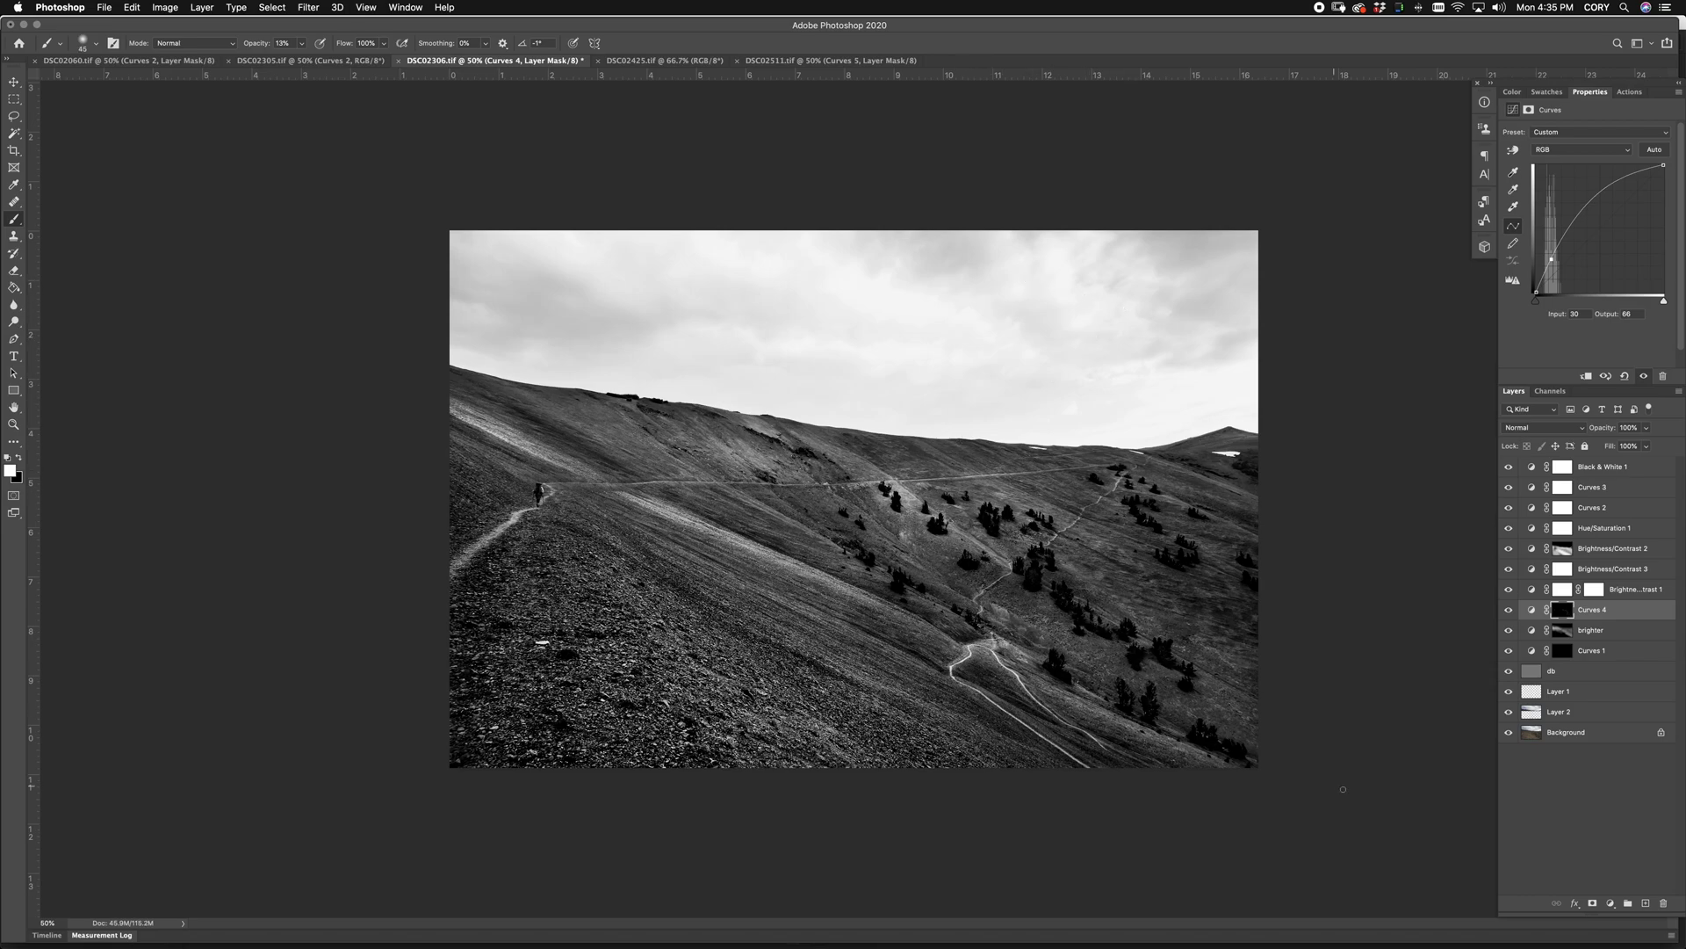
Step: Move Layer 2 above Brightness/Contrast 2 and add a Brightness/Contrast adjustment layer clipped to it
left_click_drag(1598, 713, 1592, 546)
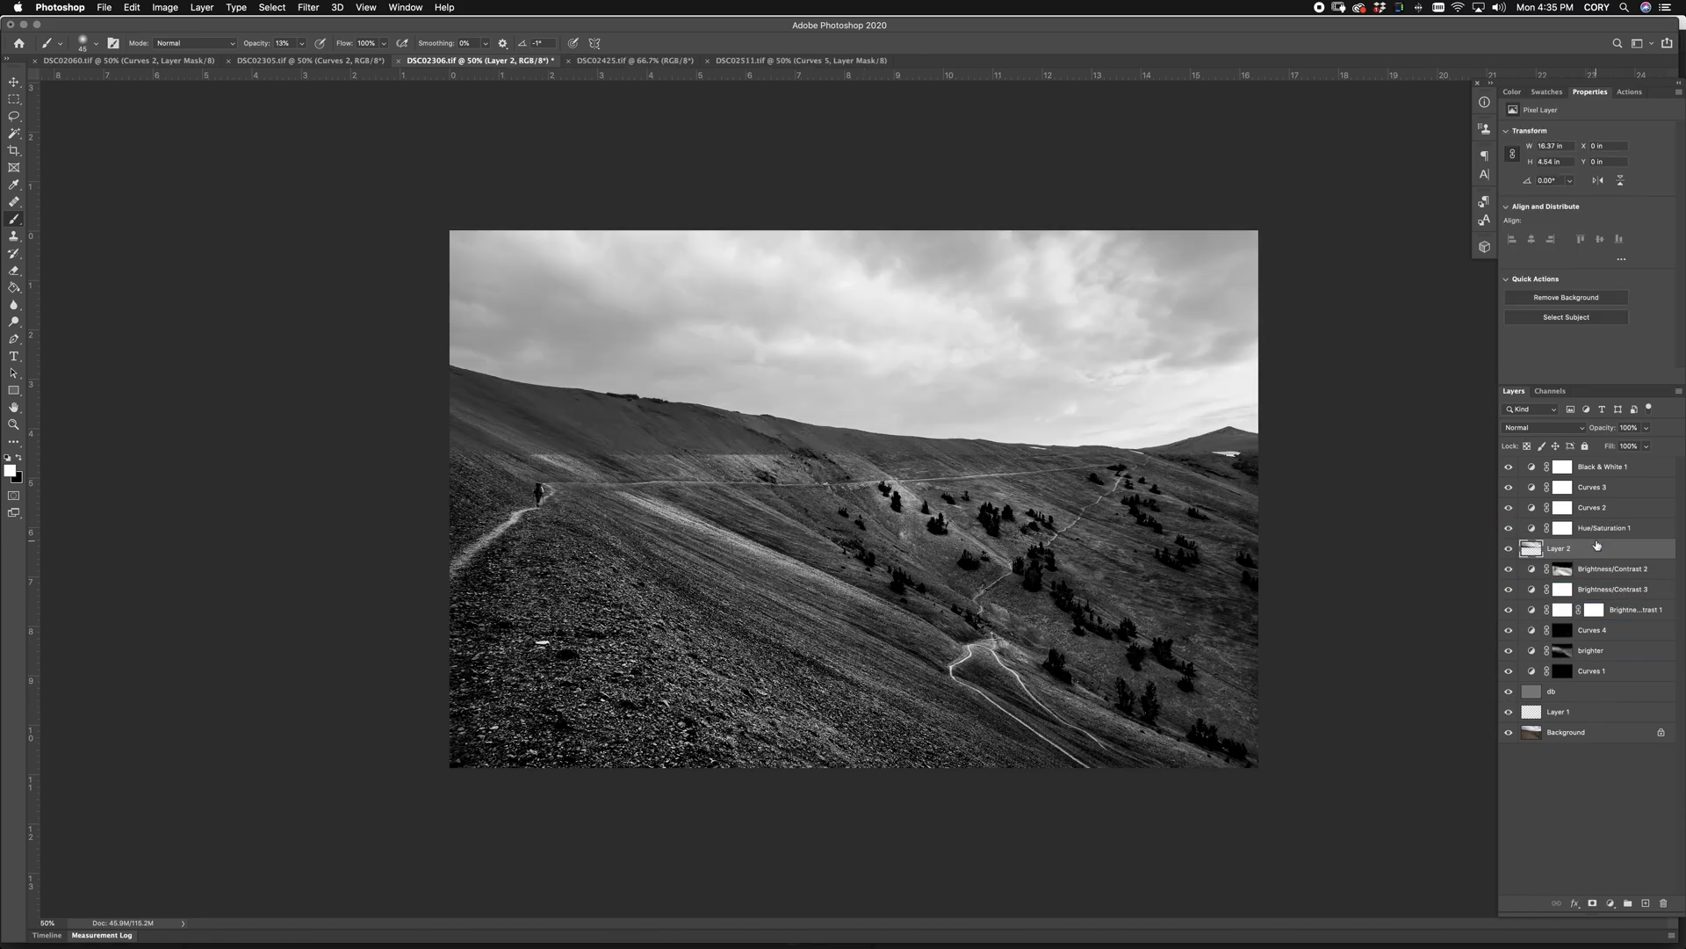
left_click(1611, 903)
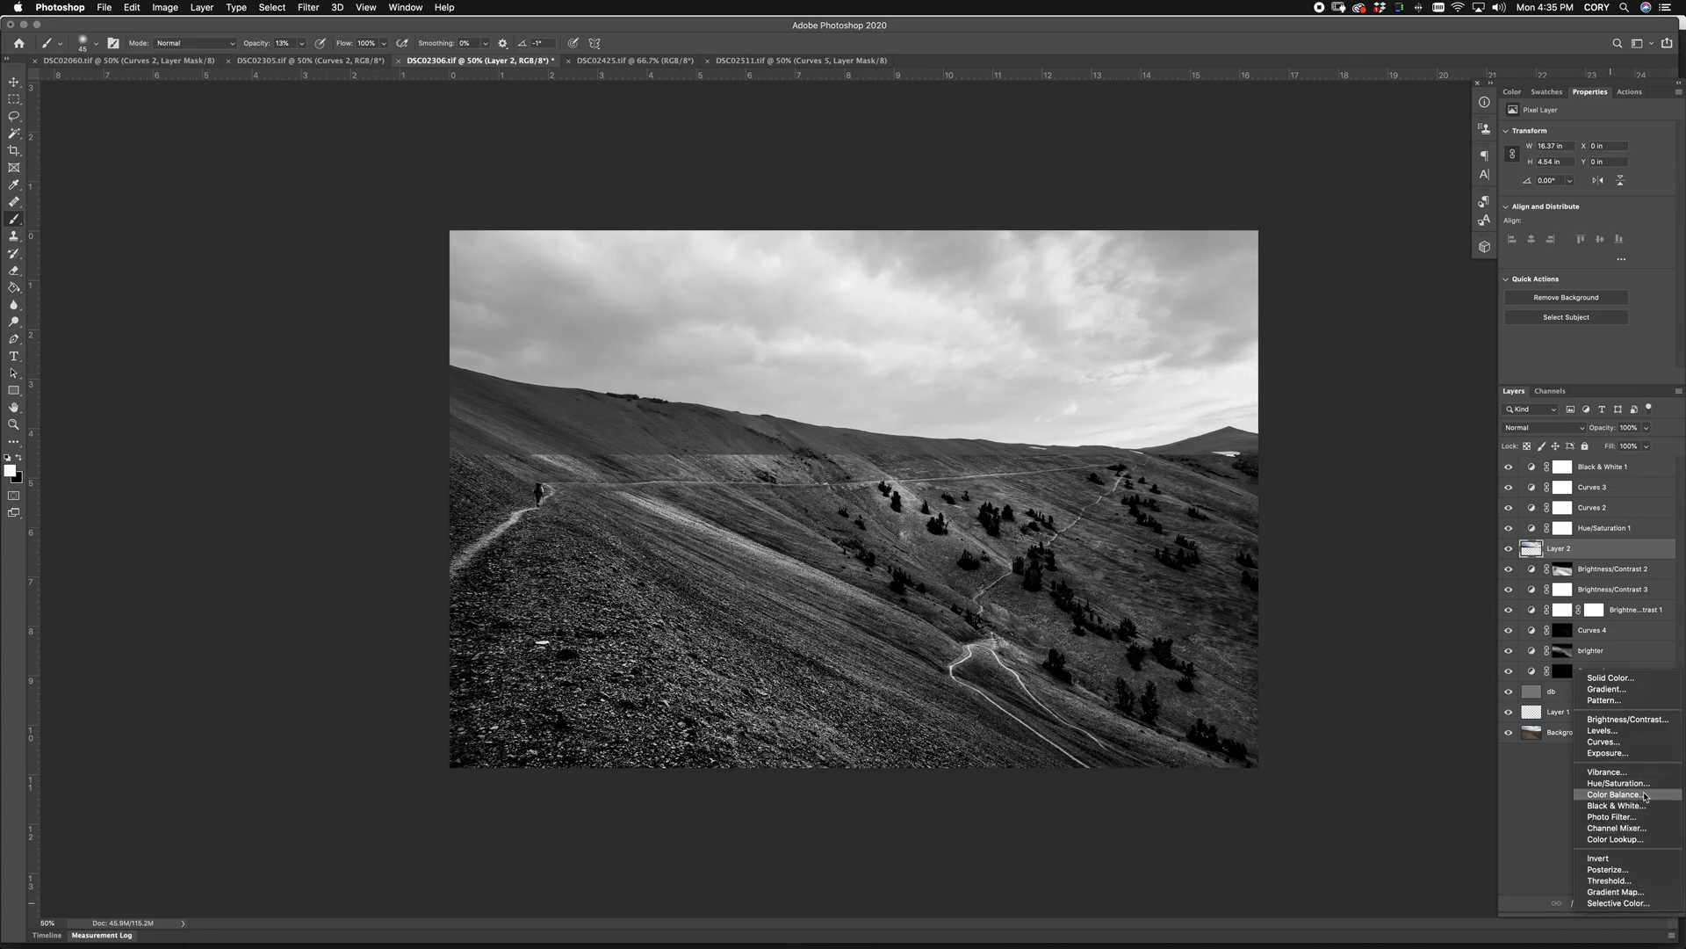
left_click(1627, 719)
key("super+plus")
left_click(1611, 566)
key("super+minus")
left_click(1613, 553)
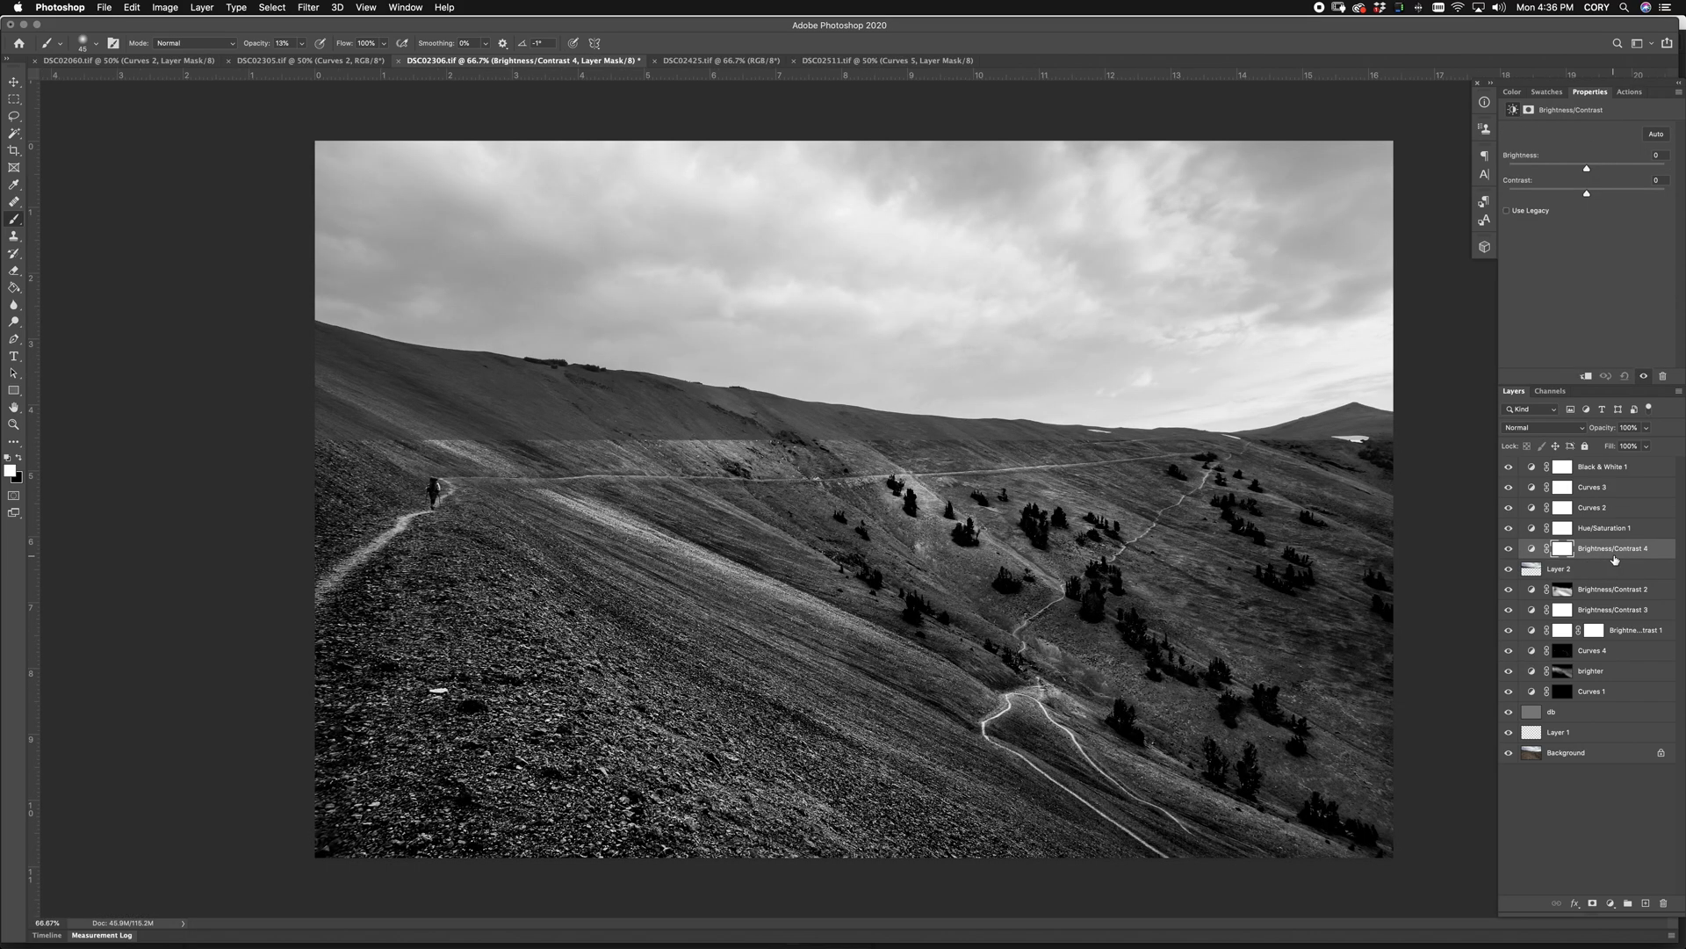
left_click(1607, 557, "alt")
left_click(1544, 548)
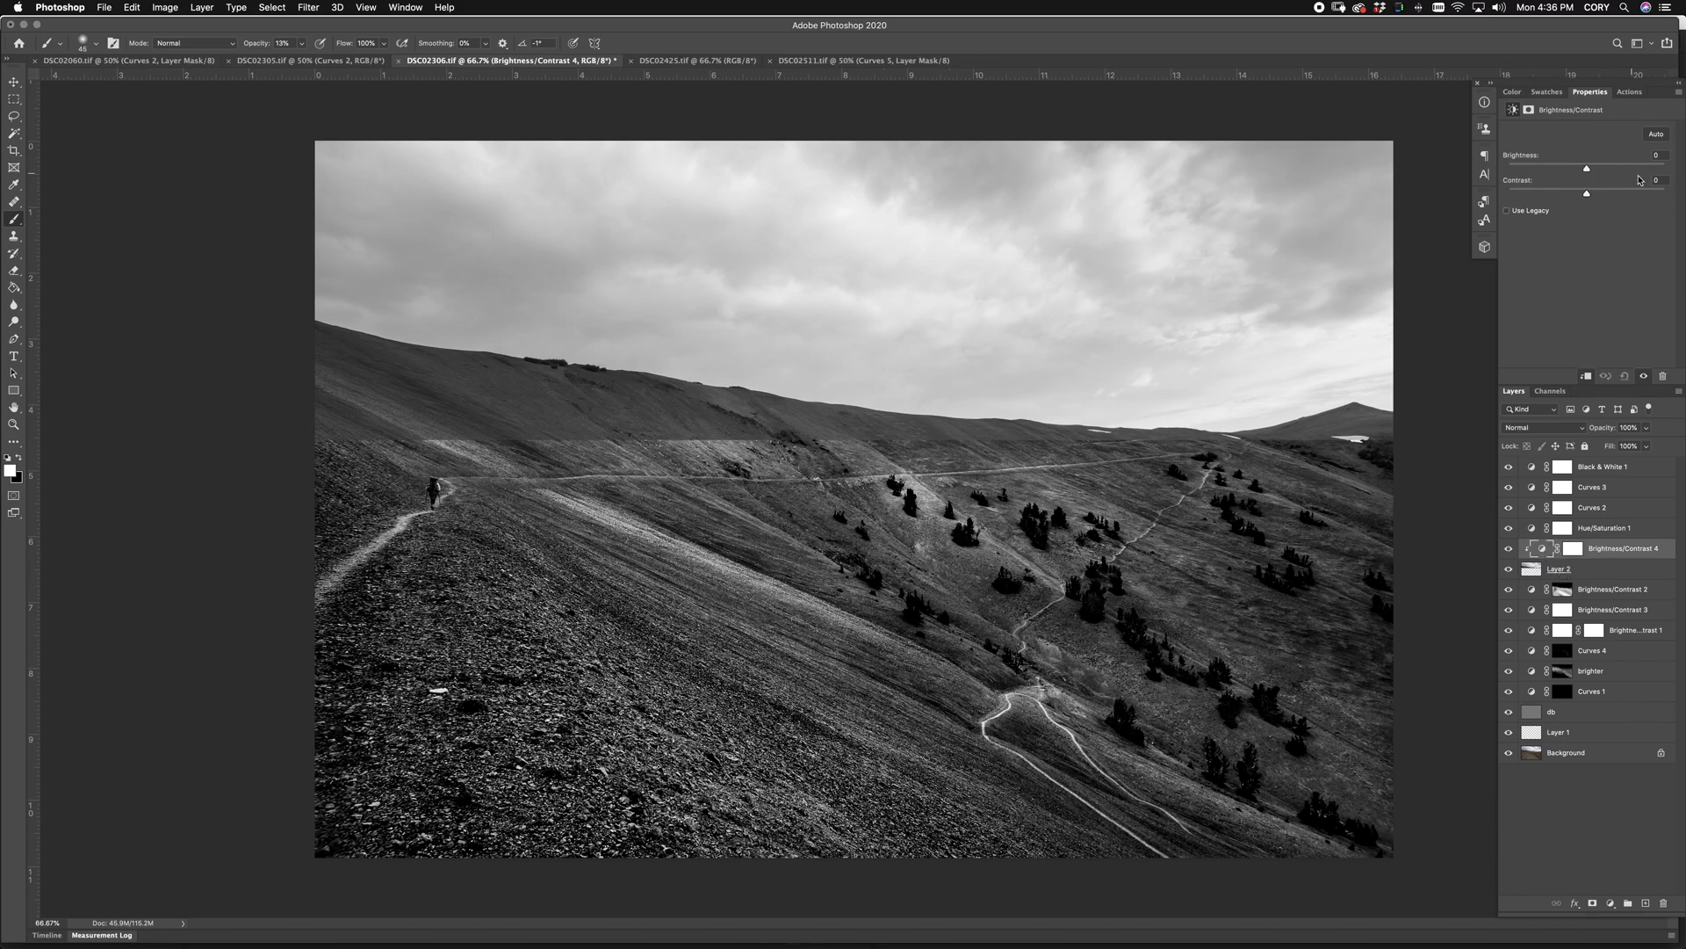
Step: Enable Use Legacy on the clipped Brightness/Contrast 4 layer and set its contrast to 66 and brightness to -60
left_click(1530, 211)
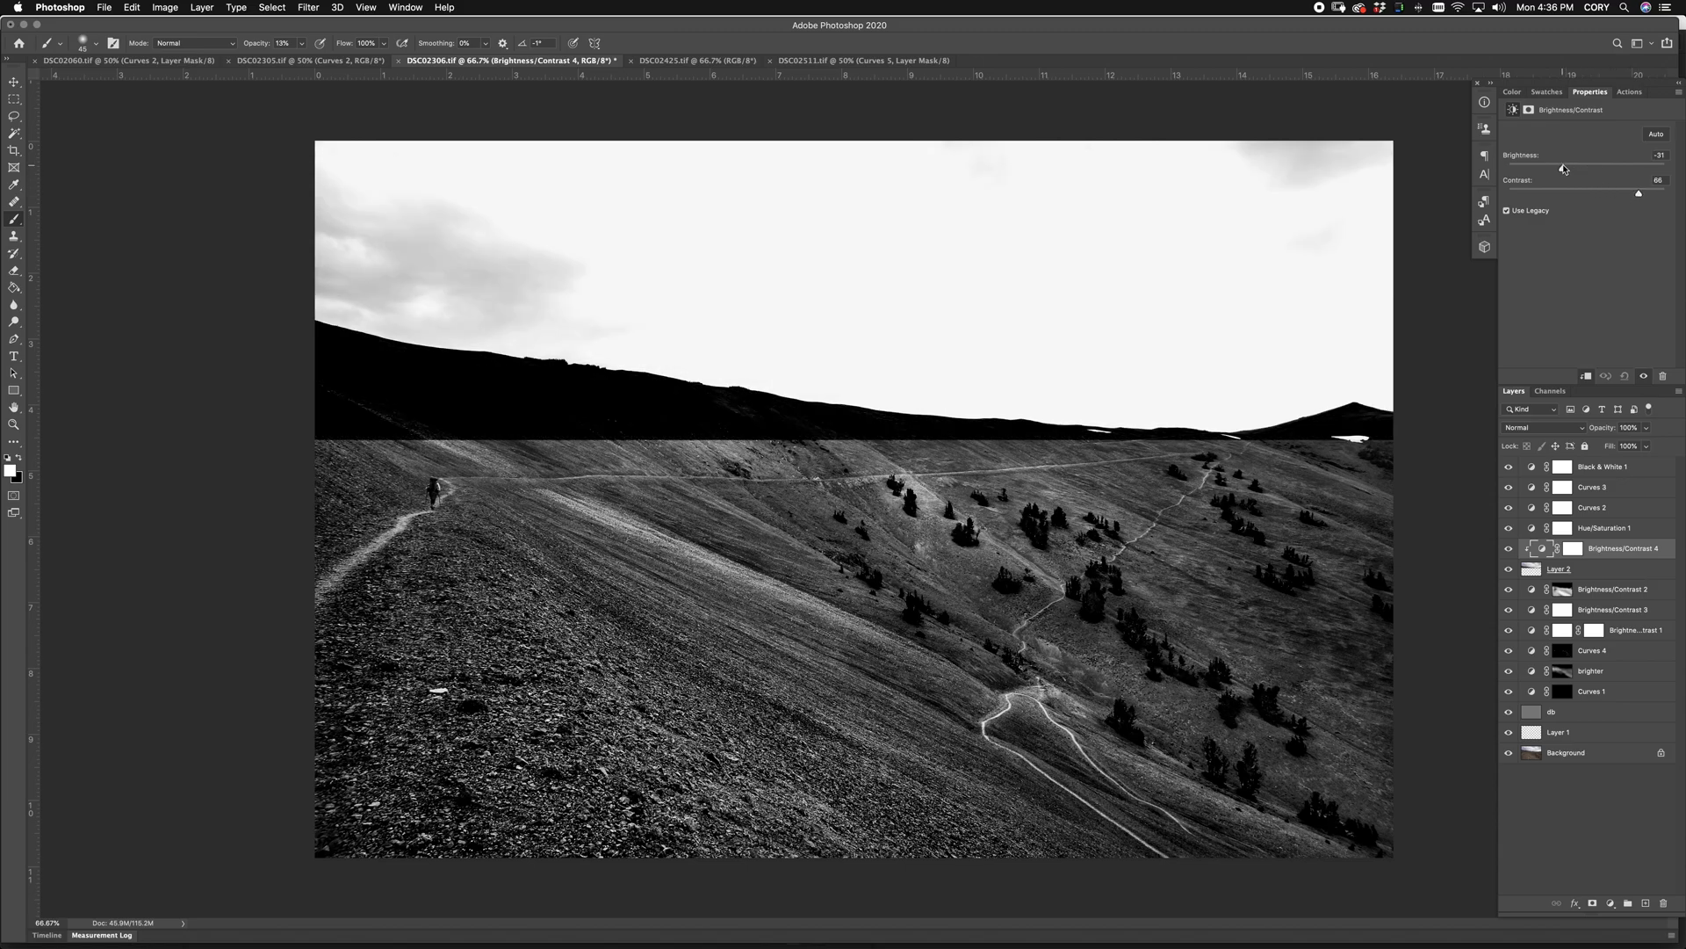
left_click_drag(1555, 168, 1544, 169)
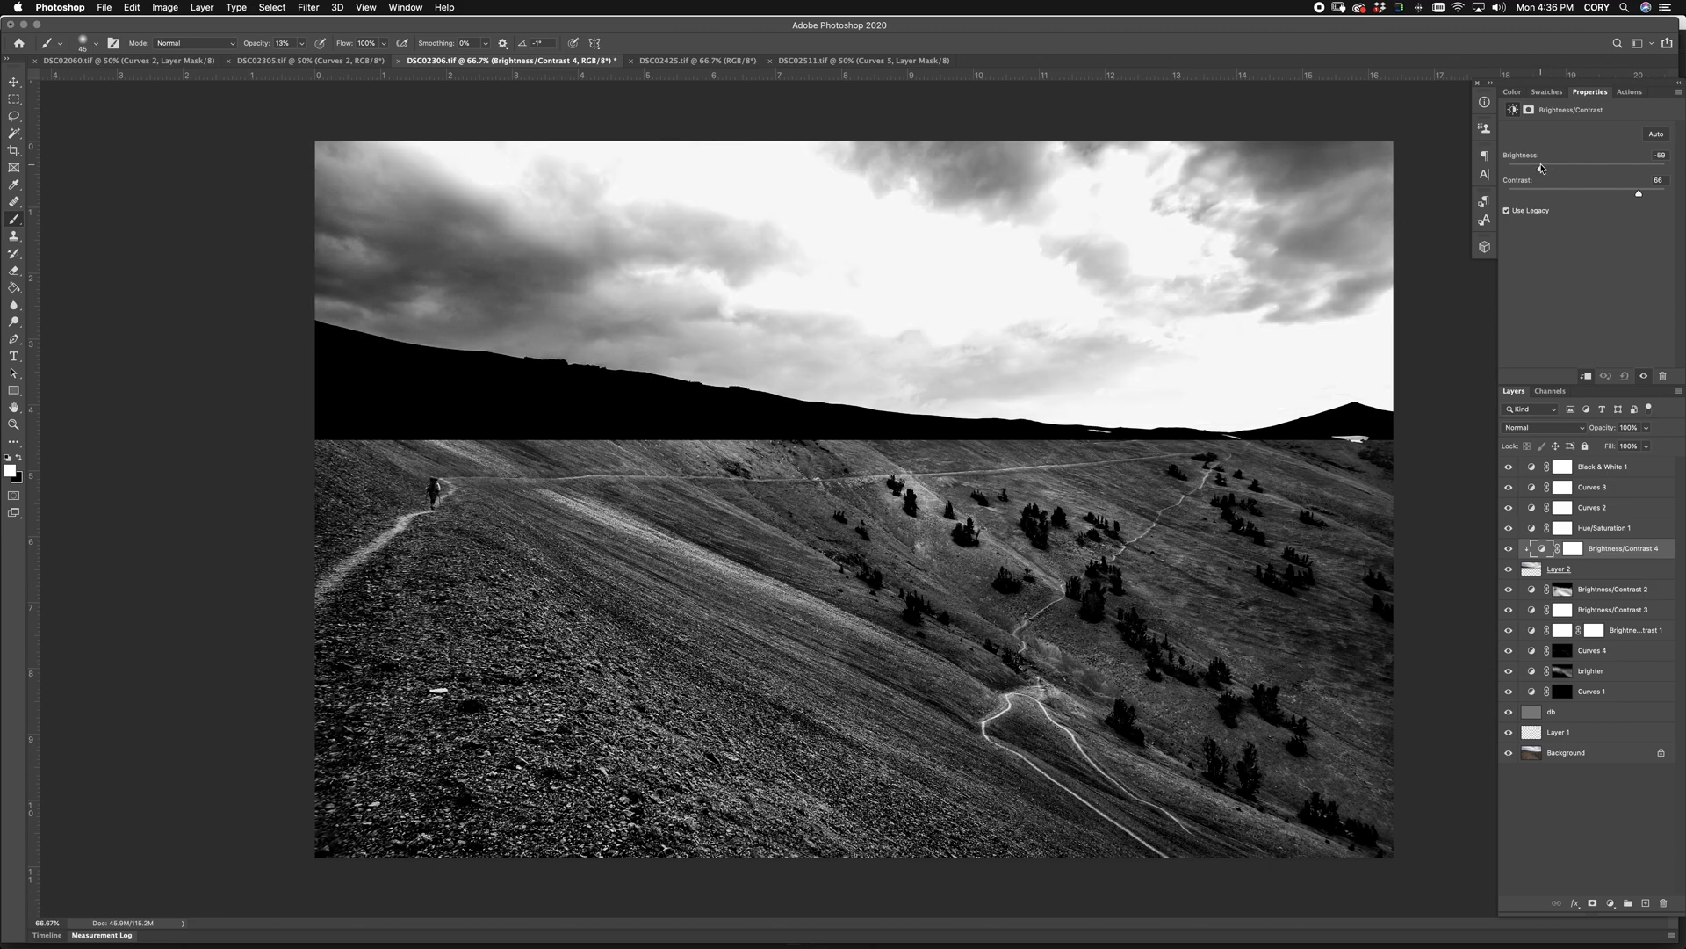
left_click_drag(1552, 169, 1541, 168)
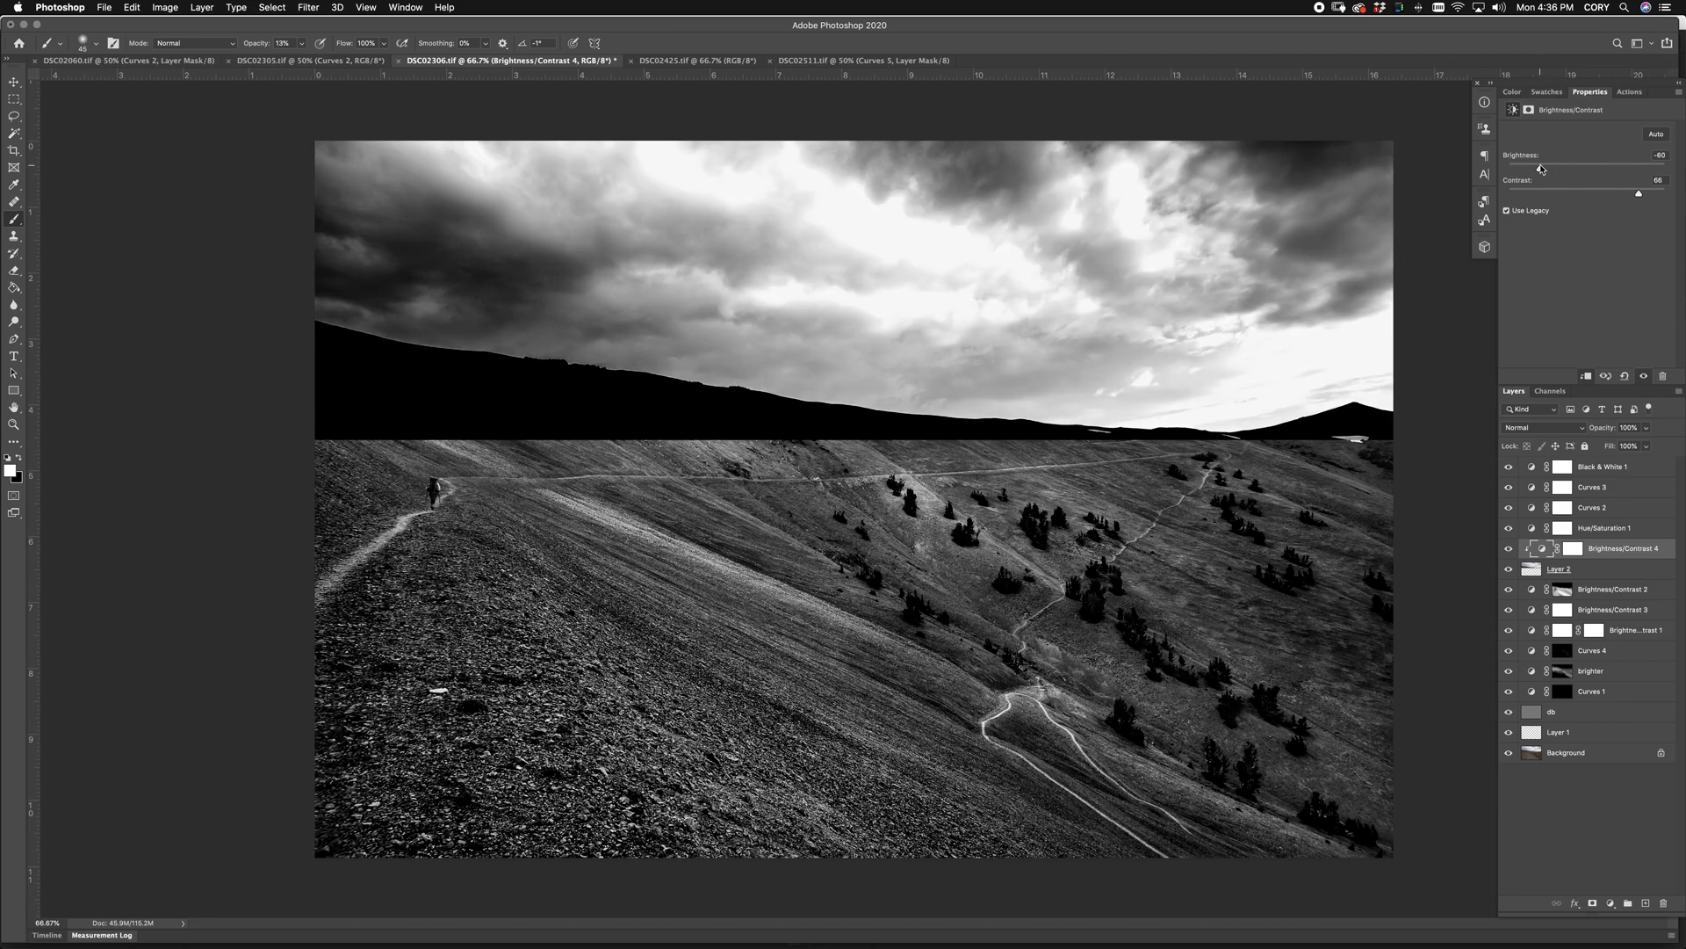
Step: Liquify Layer 2 with a size 1300 brush at pressure 100, pushing the ridge line downward across the image width
left_click(1601, 578)
key("super+t")
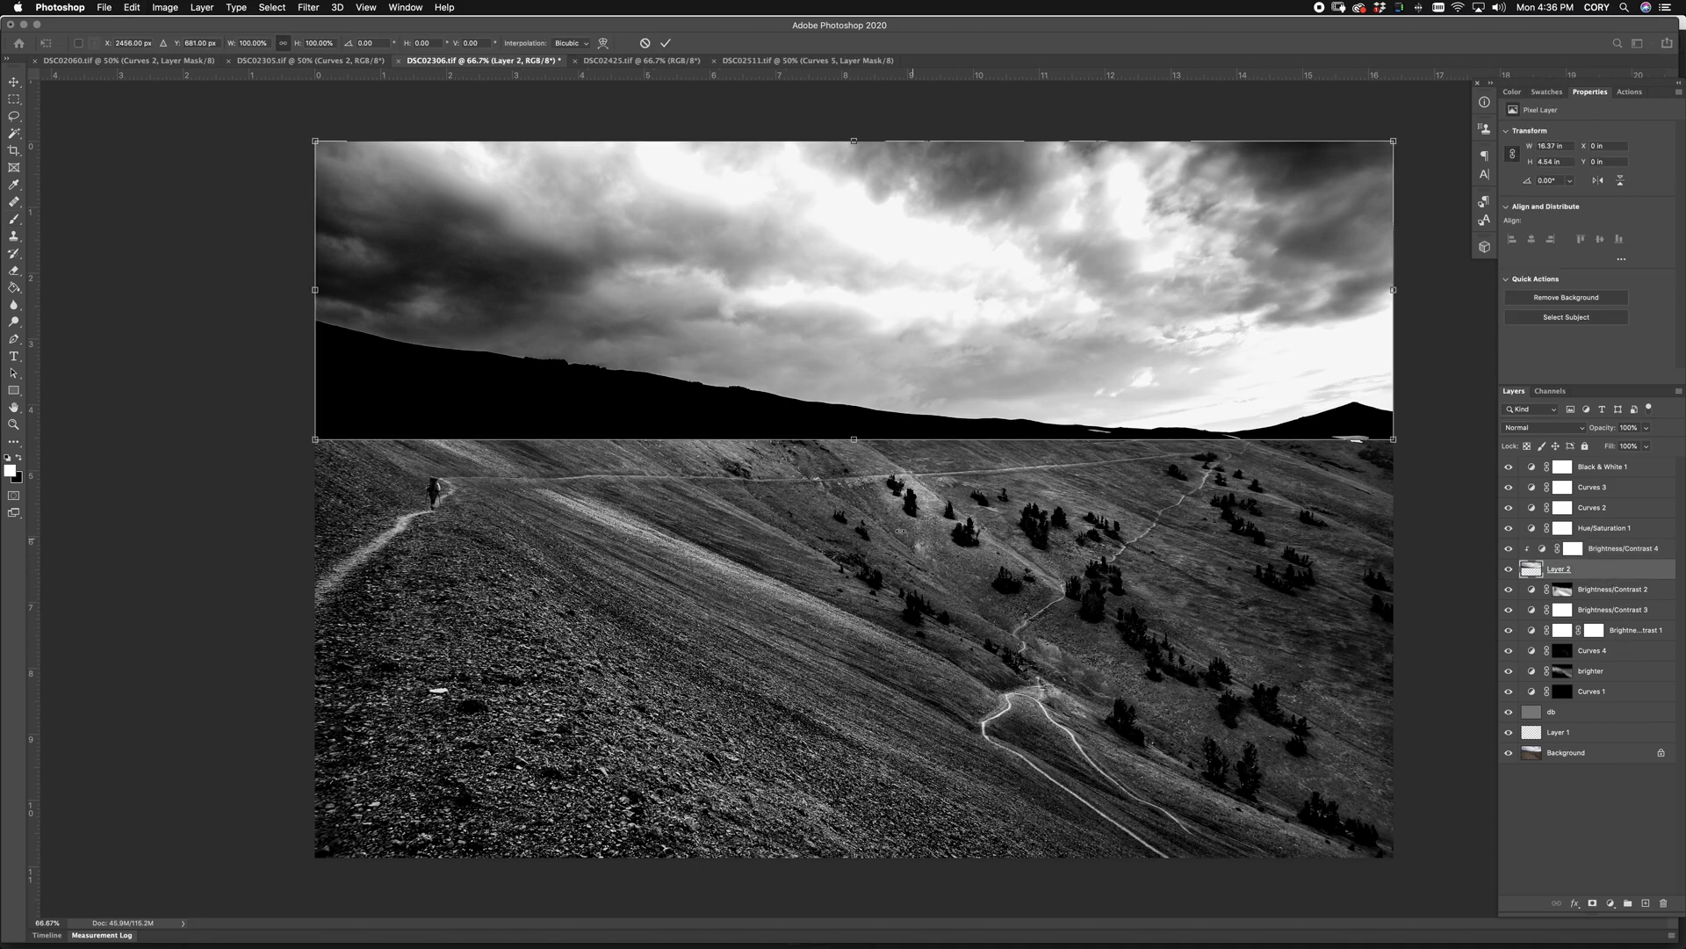
key("Return")
key("b")
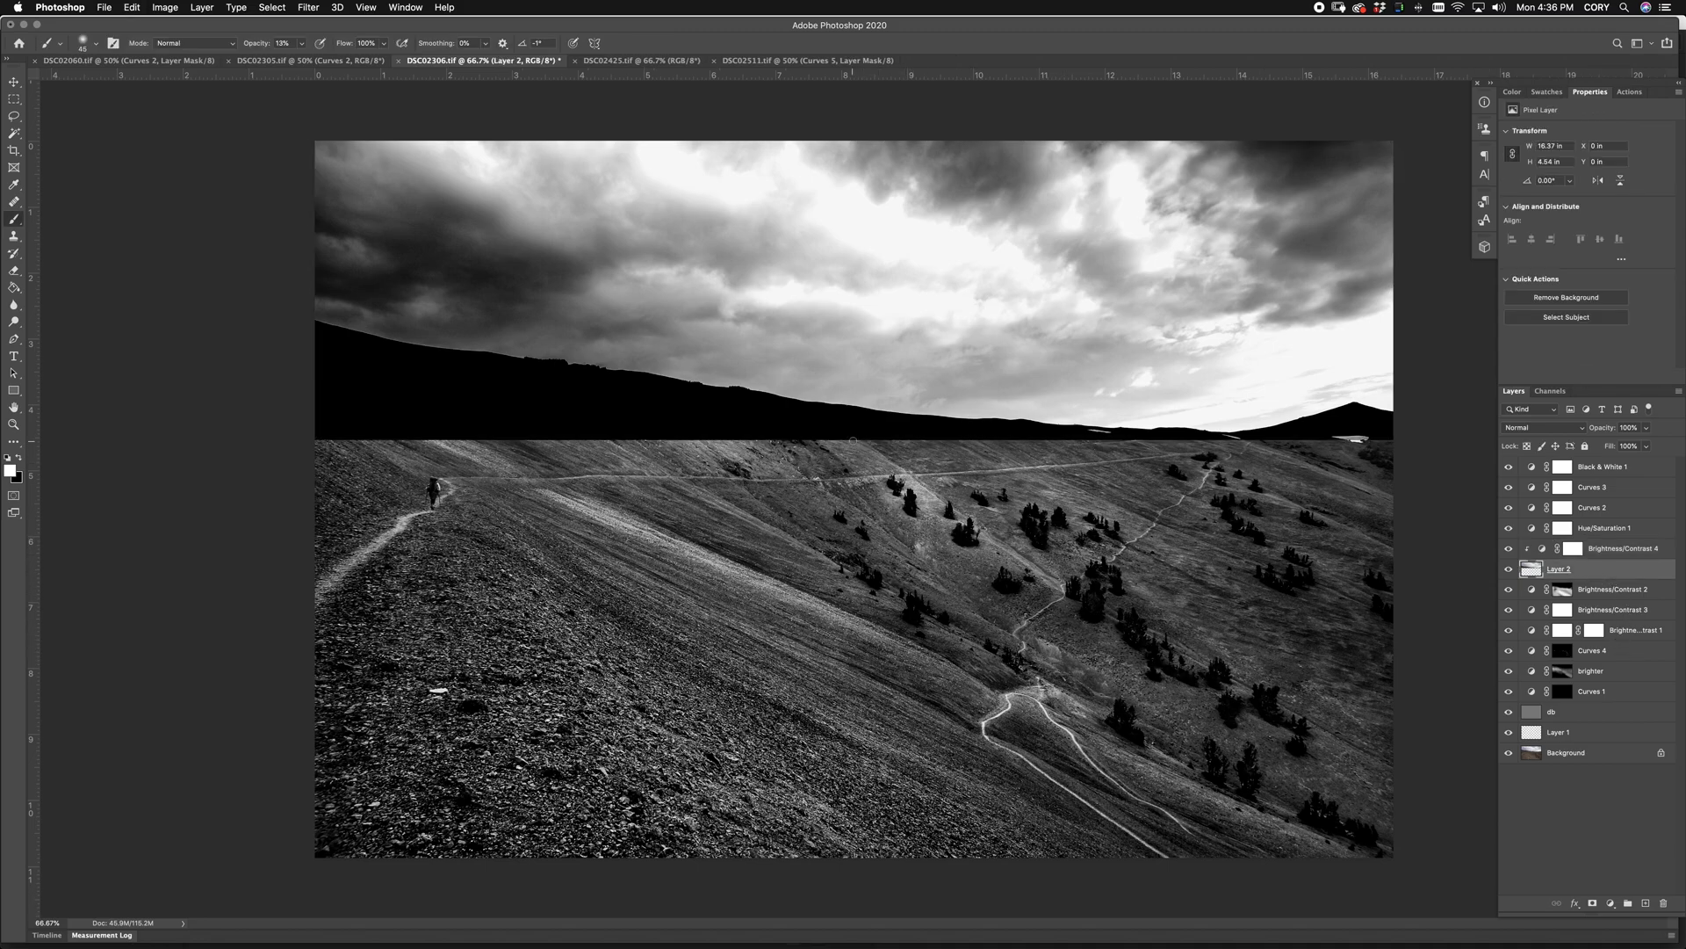
key("super+shift+x")
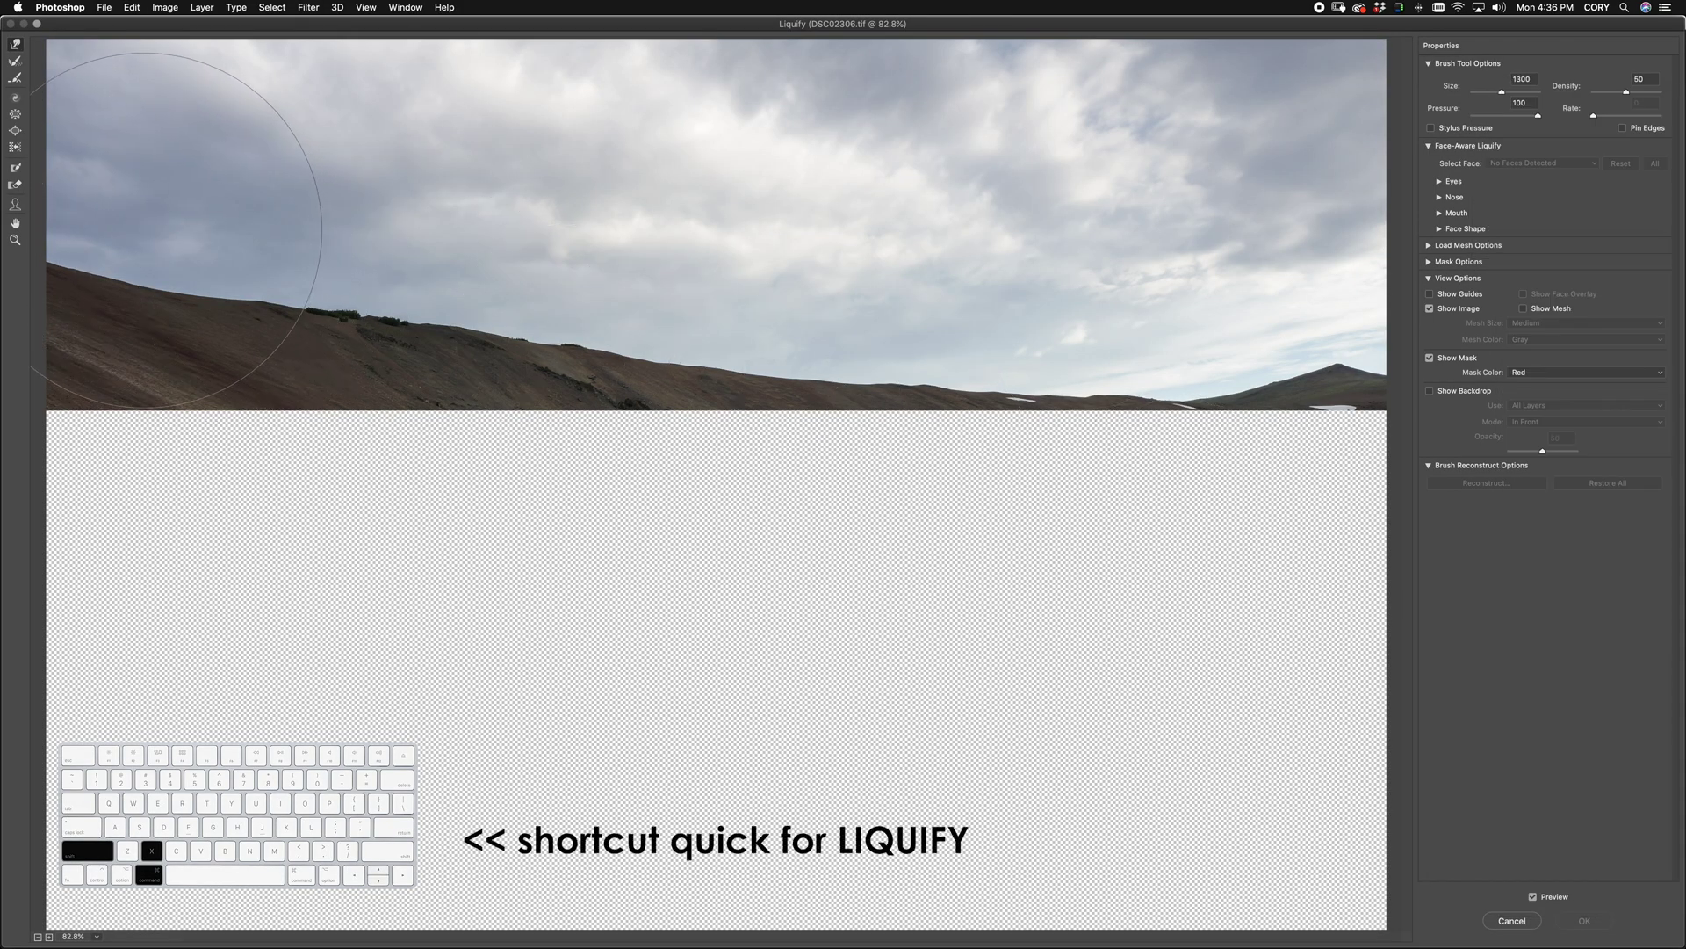
mouse_move(114, 233)
left_mouse_down()
mouse_move(220, 256)
mouse_move(220, 277)
mouse_move(426, 284)
mouse_move(424, 306)
mouse_move(319, 259)
mouse_move(320, 277)
mouse_move(512, 276)
mouse_move(551, 302)
mouse_move(669, 318)
mouse_move(695, 351)
mouse_move(758, 342)
mouse_move(809, 380)
mouse_move(911, 364)
mouse_move(934, 389)
mouse_move(1056, 364)
mouse_move(1082, 400)
mouse_move(1161, 384)
mouse_move(1282, 407)
mouse_move(1338, 364)
mouse_move(1392, 376)
left_mouse_up()
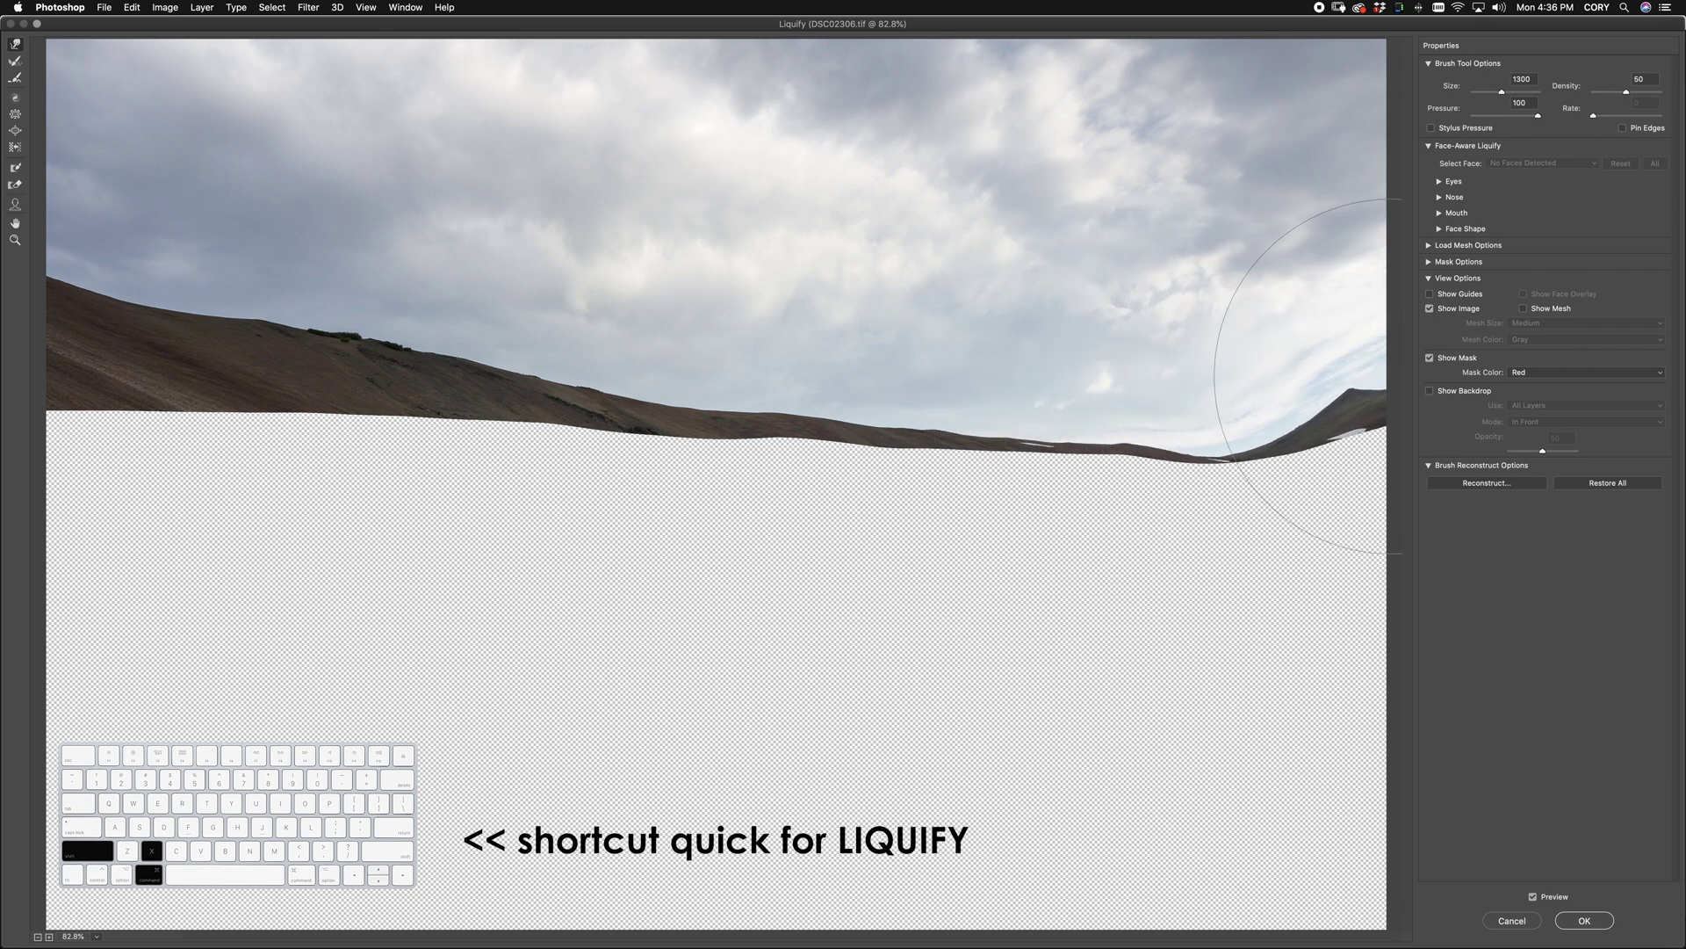
key("Return")
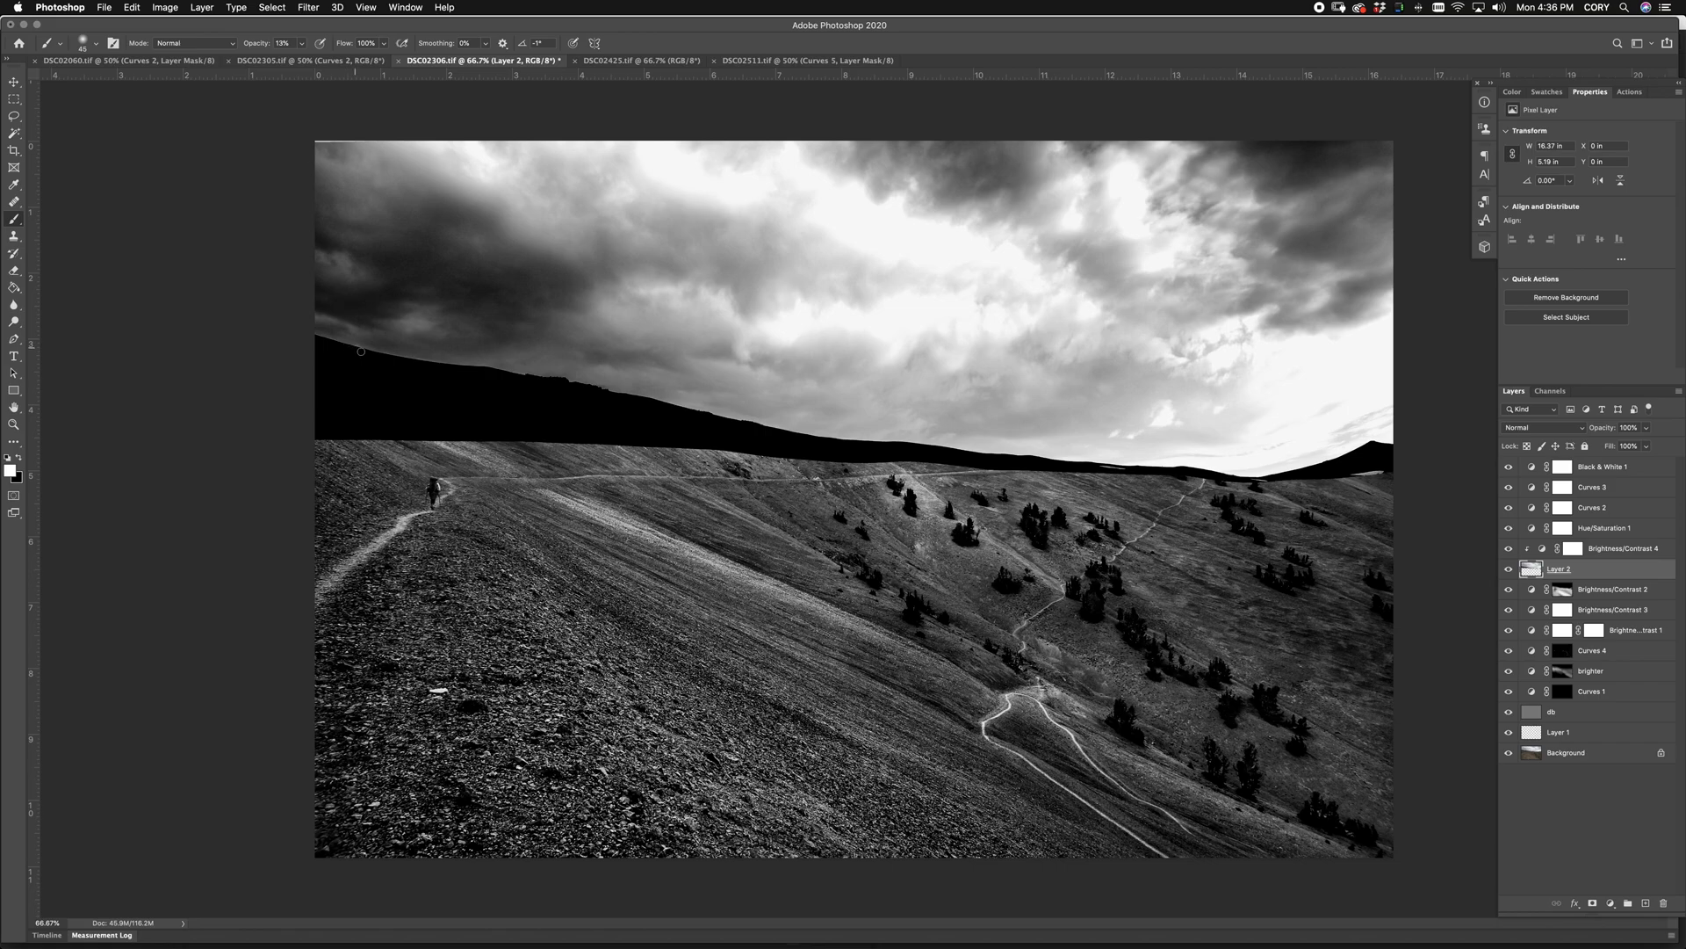
Step: Add a layer mask to Layer 2 and invert it to black
scroll(397, 347, "up", 5)
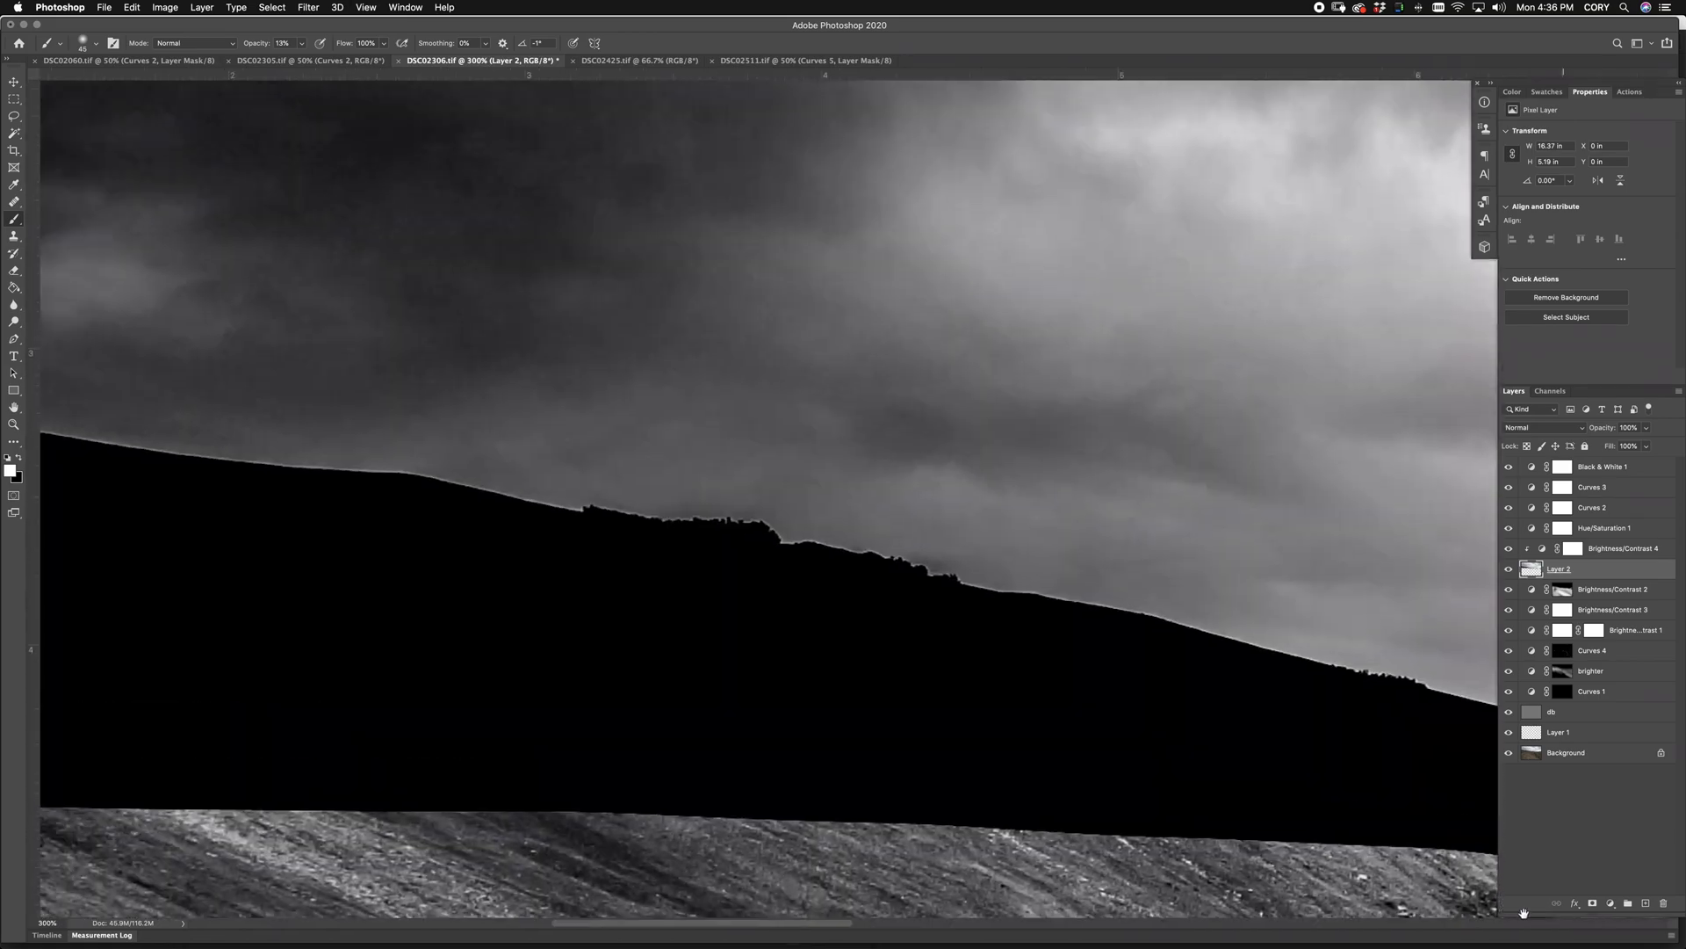
left_click_drag(1085, 787, 1148, 814)
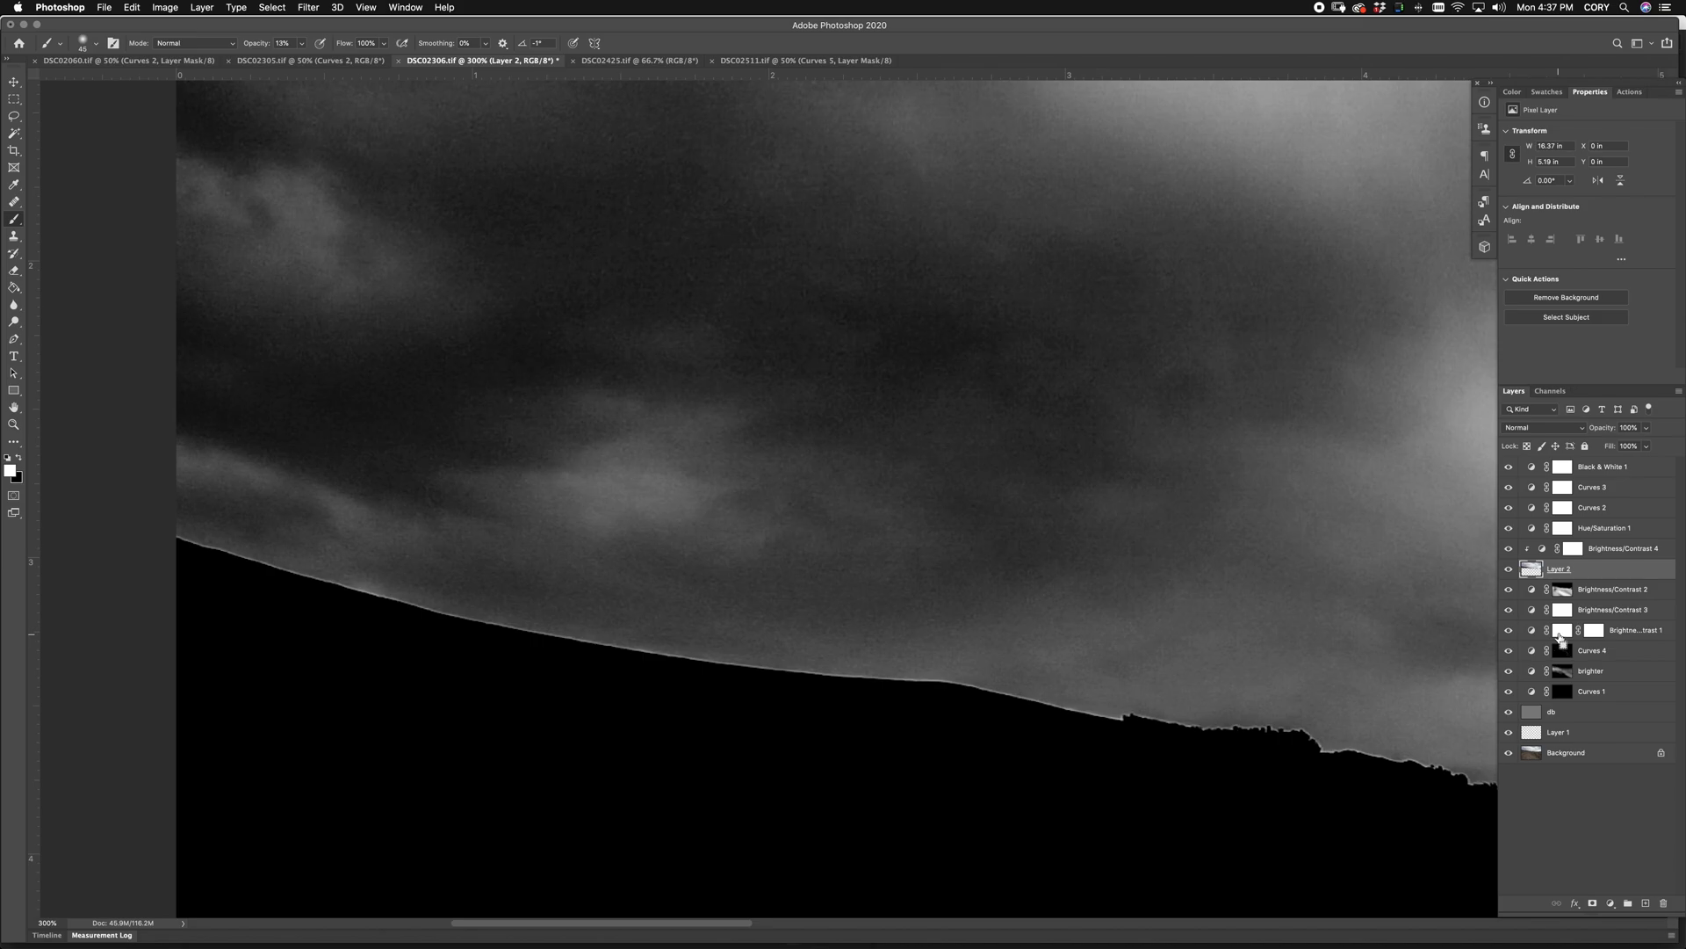
key("super+minus")
key("super+minus")
key("super+minus")
key("super+minus")
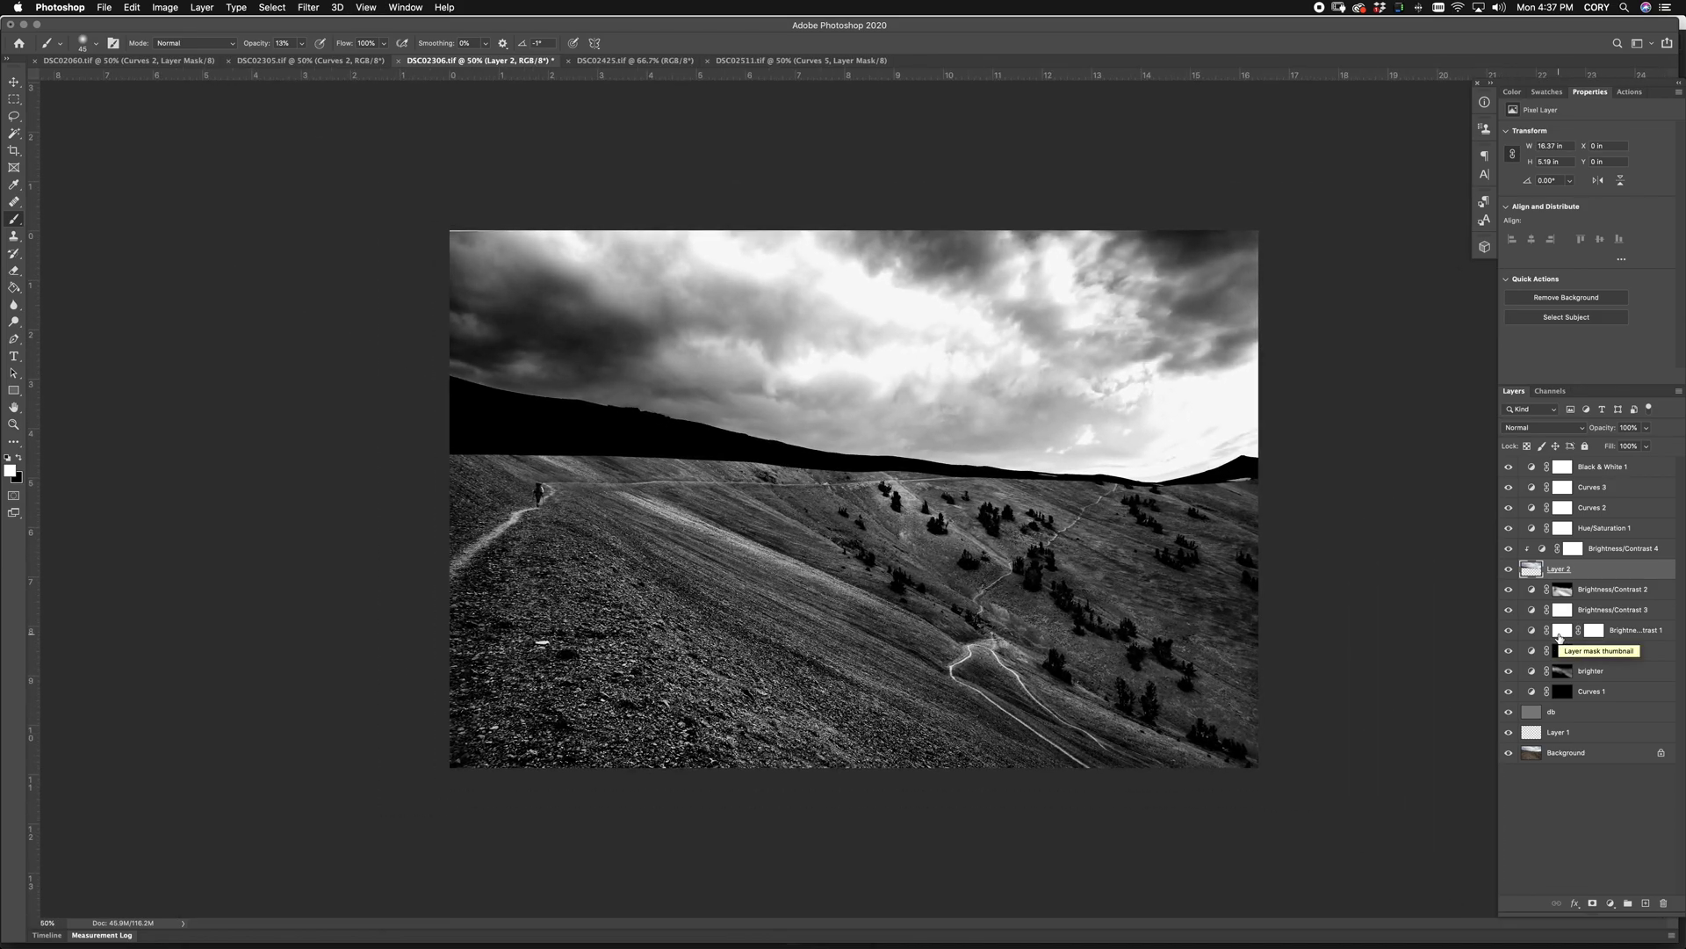
left_click(1592, 904)
key("x")
key("x")
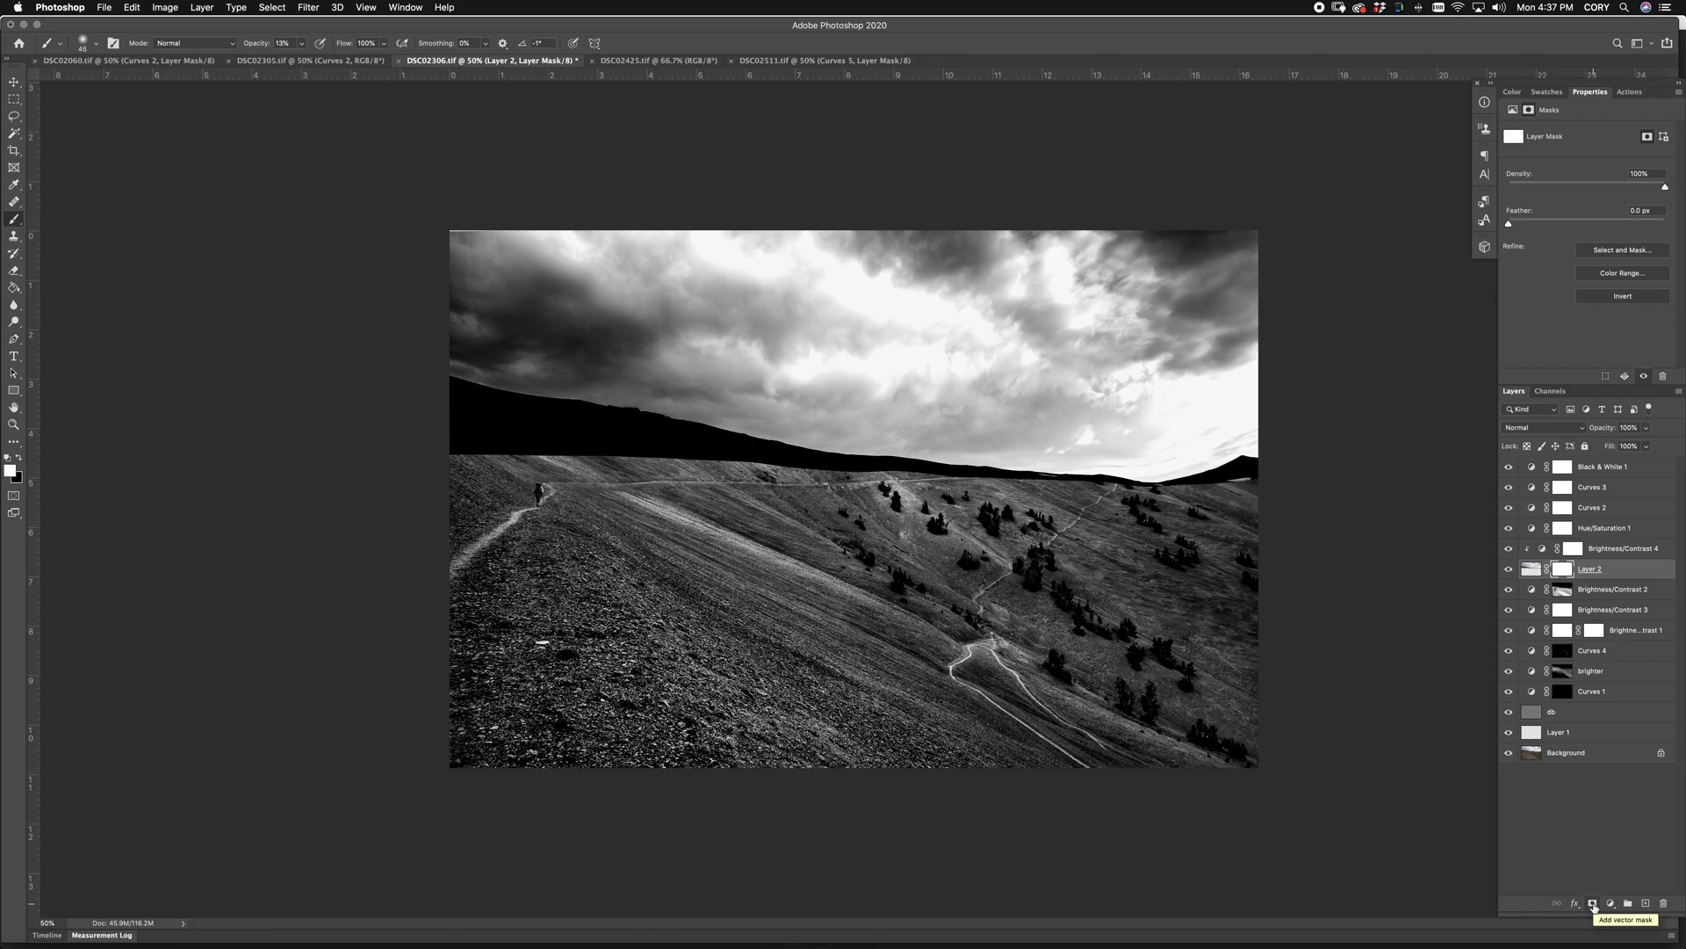
key("super+i")
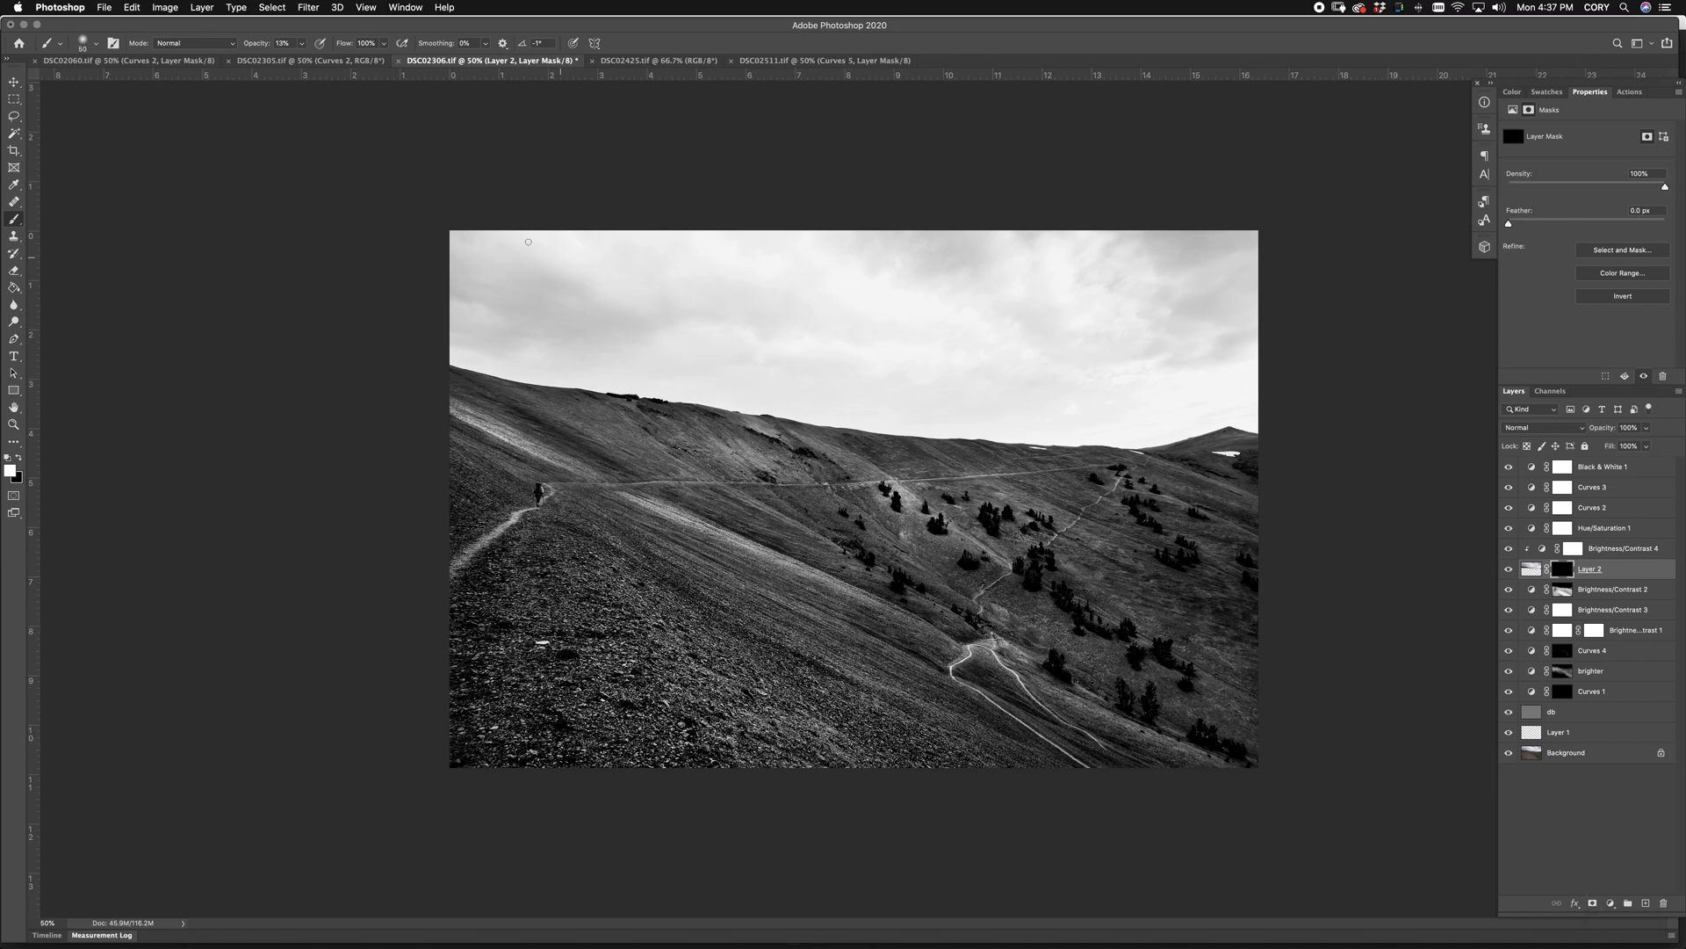
Step: Paint white on the Layer 2 mask over the left part of the sky with a greatly enlarged brush at 20% opacity
key("bracketright")
key("bracketright")
key("bracketright")
key("bracketright")
key("bracketright")
key("bracketright")
key("2")
key("bracketright")
key("bracketright")
key("bracketright")
key("bracketright")
key("bracketright")
key("bracketright")
key("bracketright")
left_click(519, 299)
key("bracketright")
key("bracketright")
key("bracketright")
key("bracketright")
key("bracketright")
left_click_drag(621, 295, 665, 299)
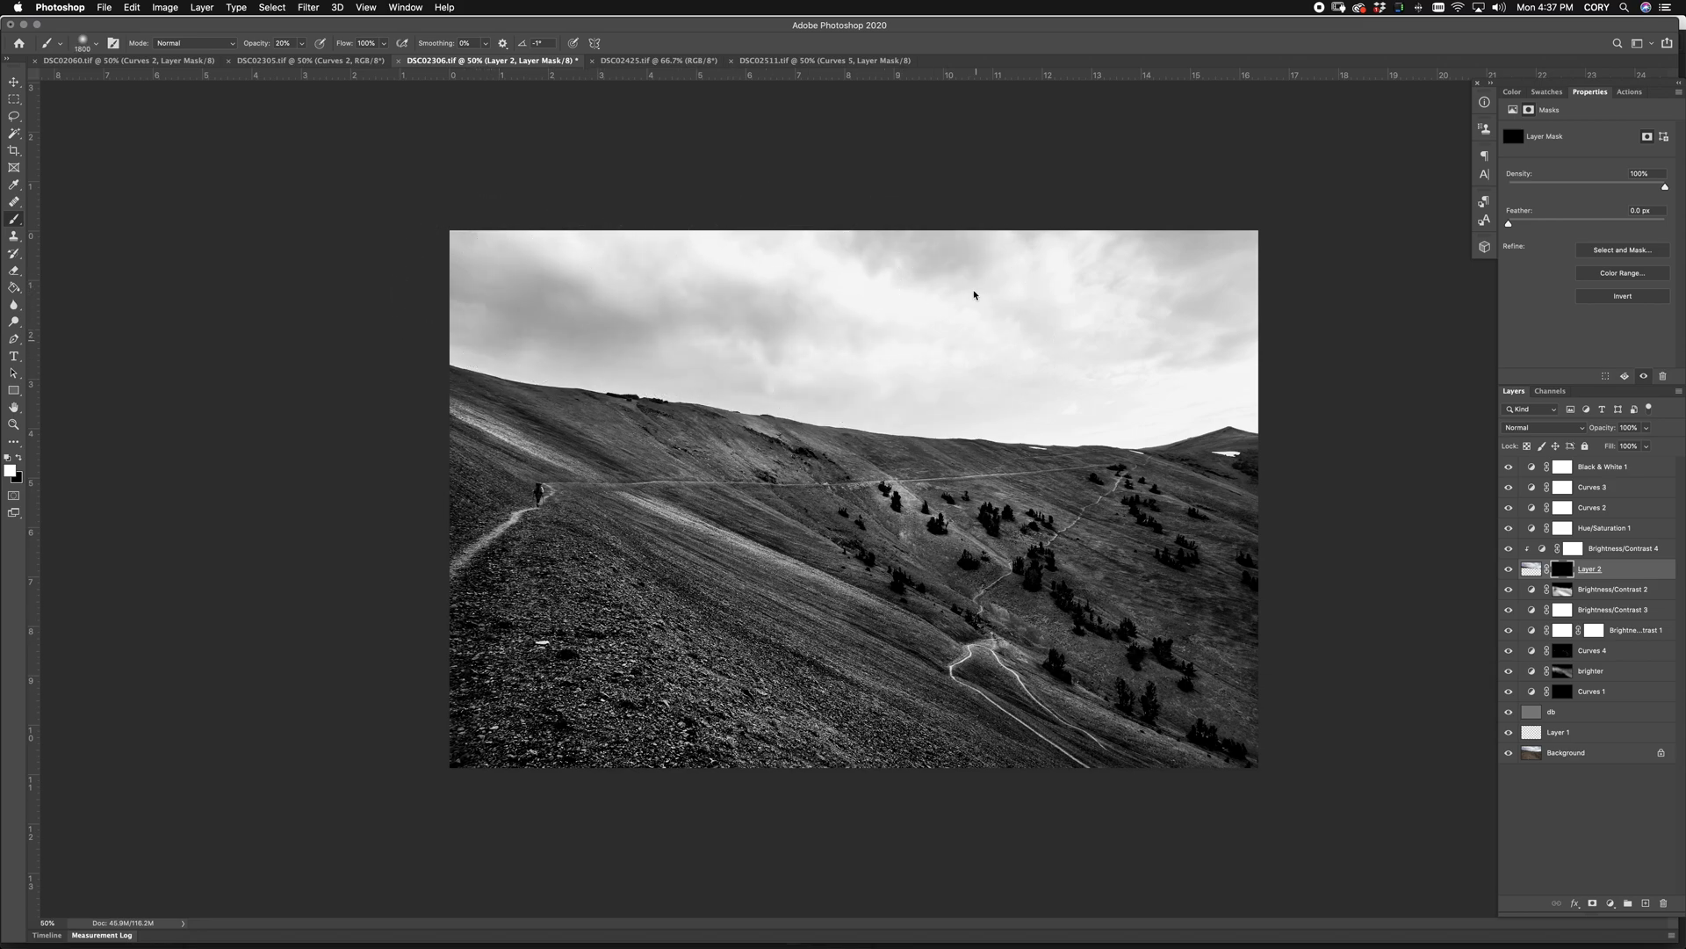
Step: Enlarge the brush up to 2100 px and paint white on the Layer 2 mask over the central and right sky
key("bracketright")
left_click_drag(1164, 309, 1230, 274)
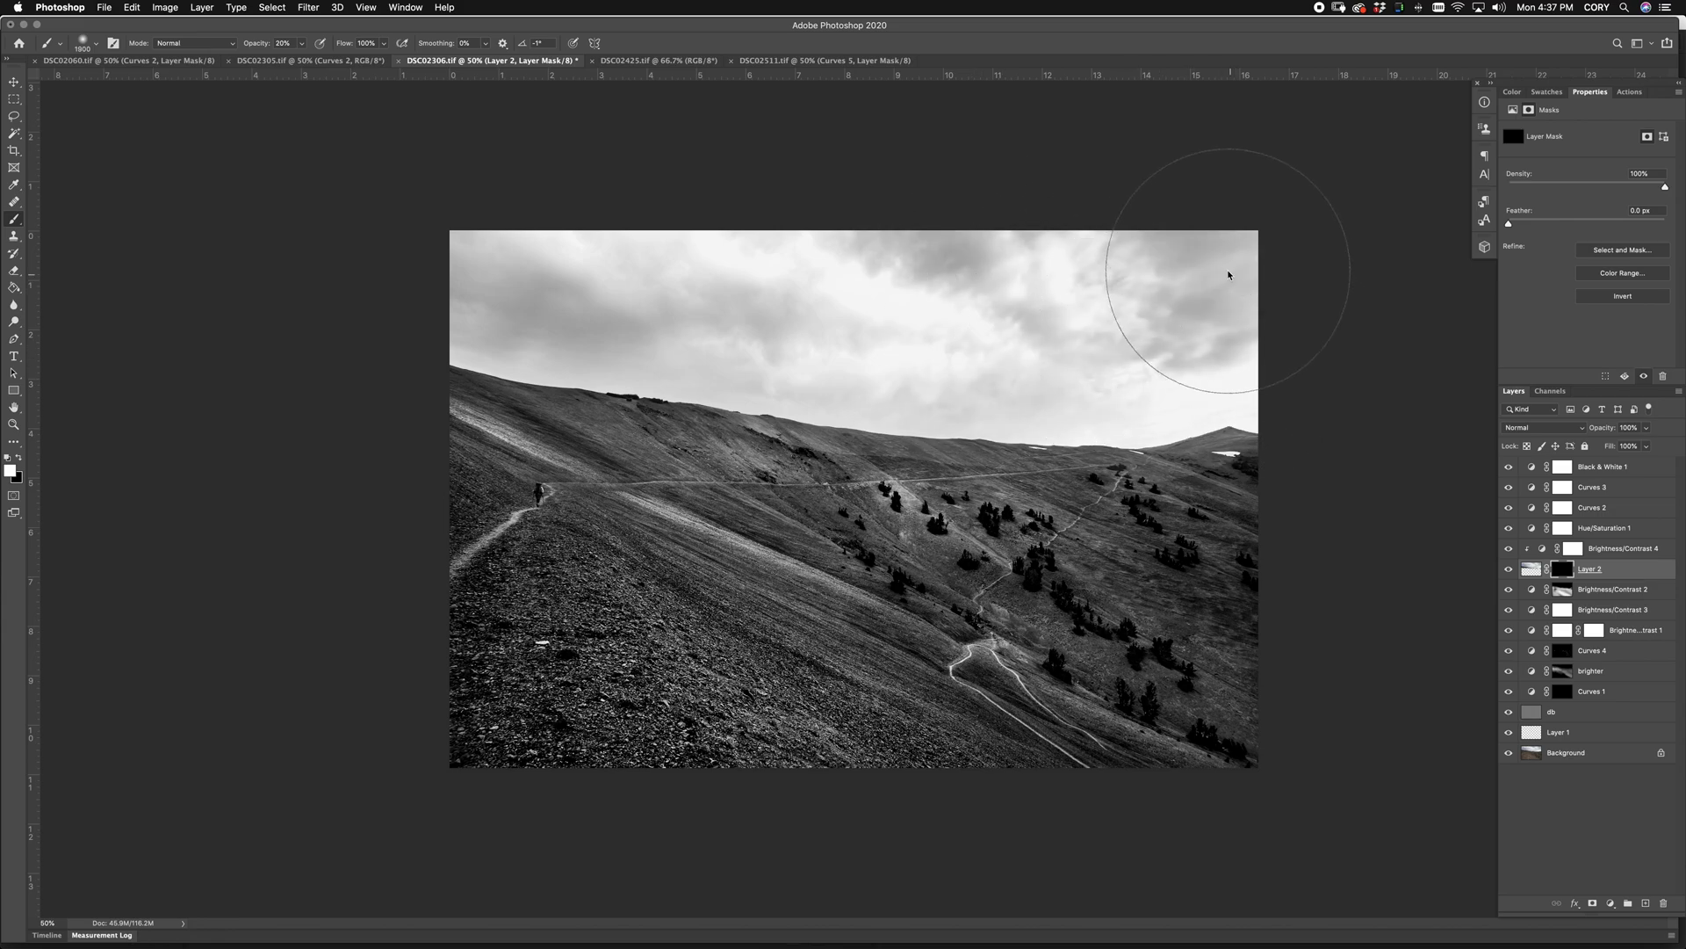
key("bracketright")
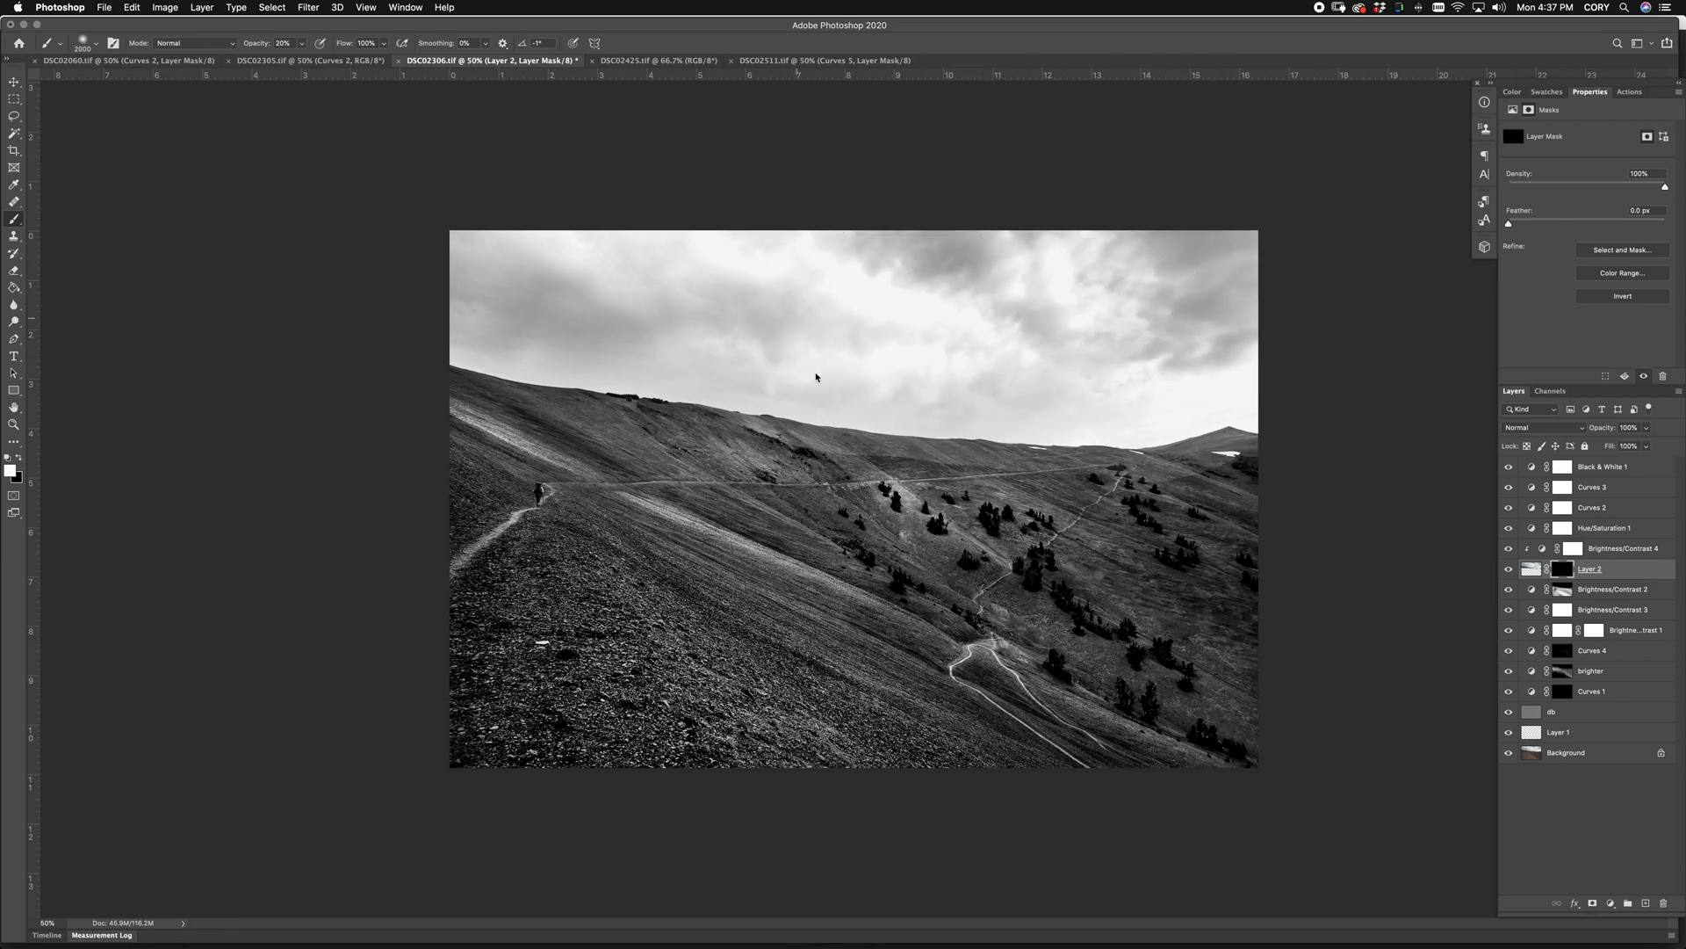
key("bracketright")
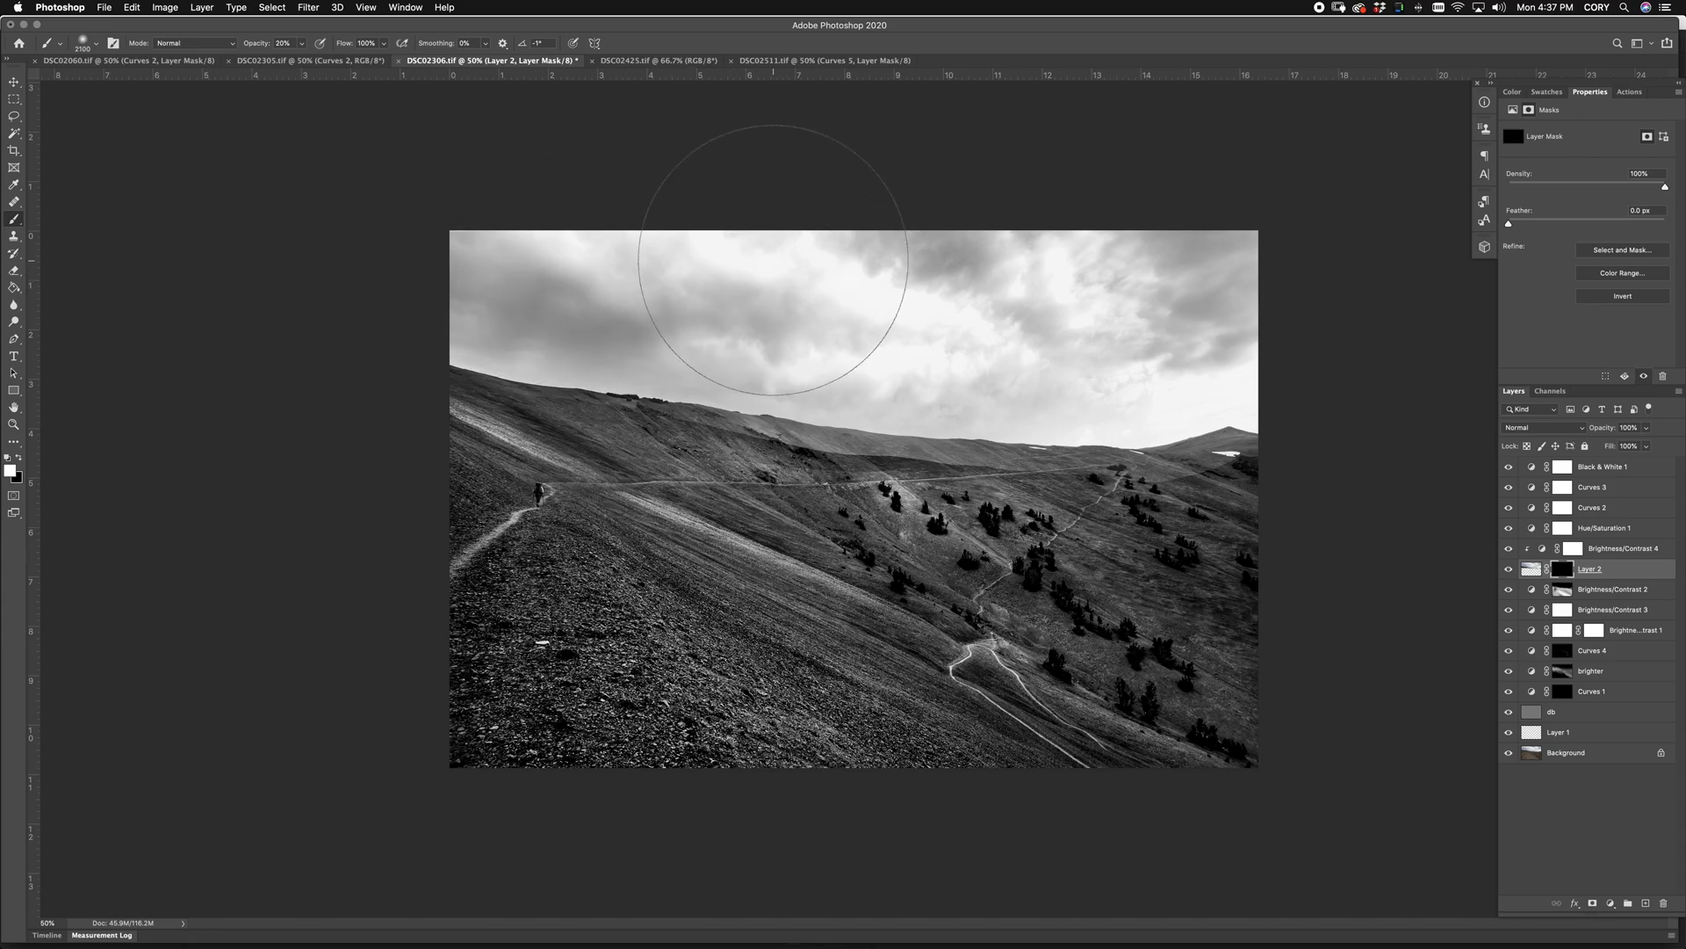
left_click_drag(1230, 355, 1411, 366)
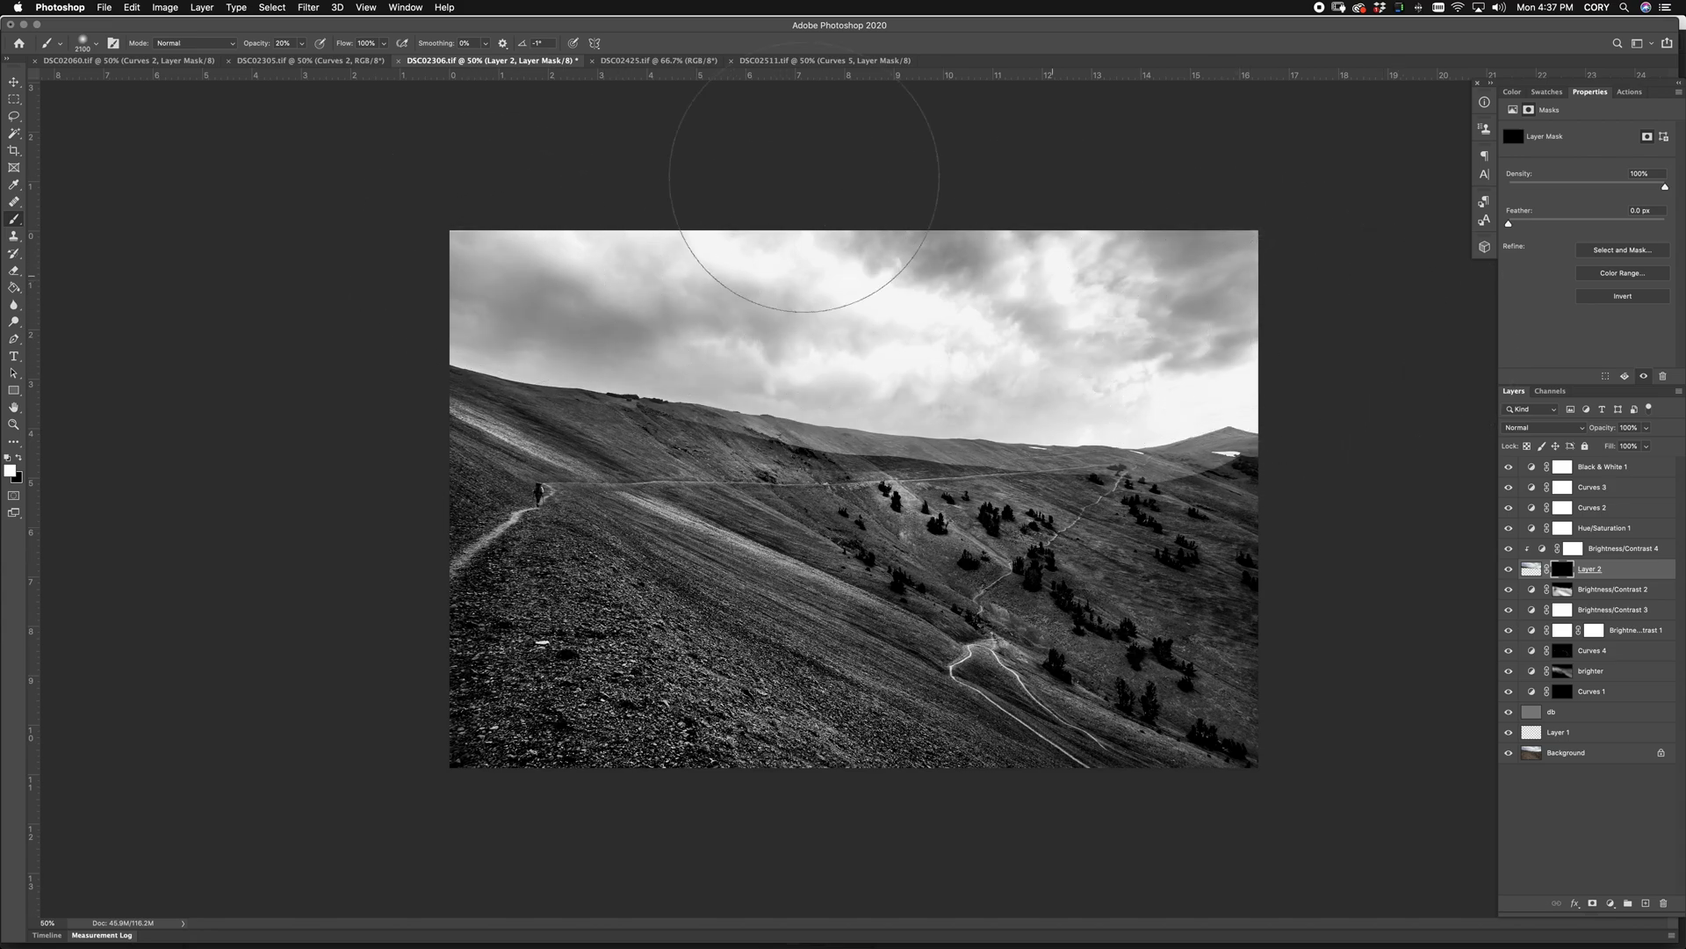
Step: Rotate the canvas view and paint black at 100% opacity on the Layer 2 mask over the hillside along the ridge line
key("x")
key("super+equal")
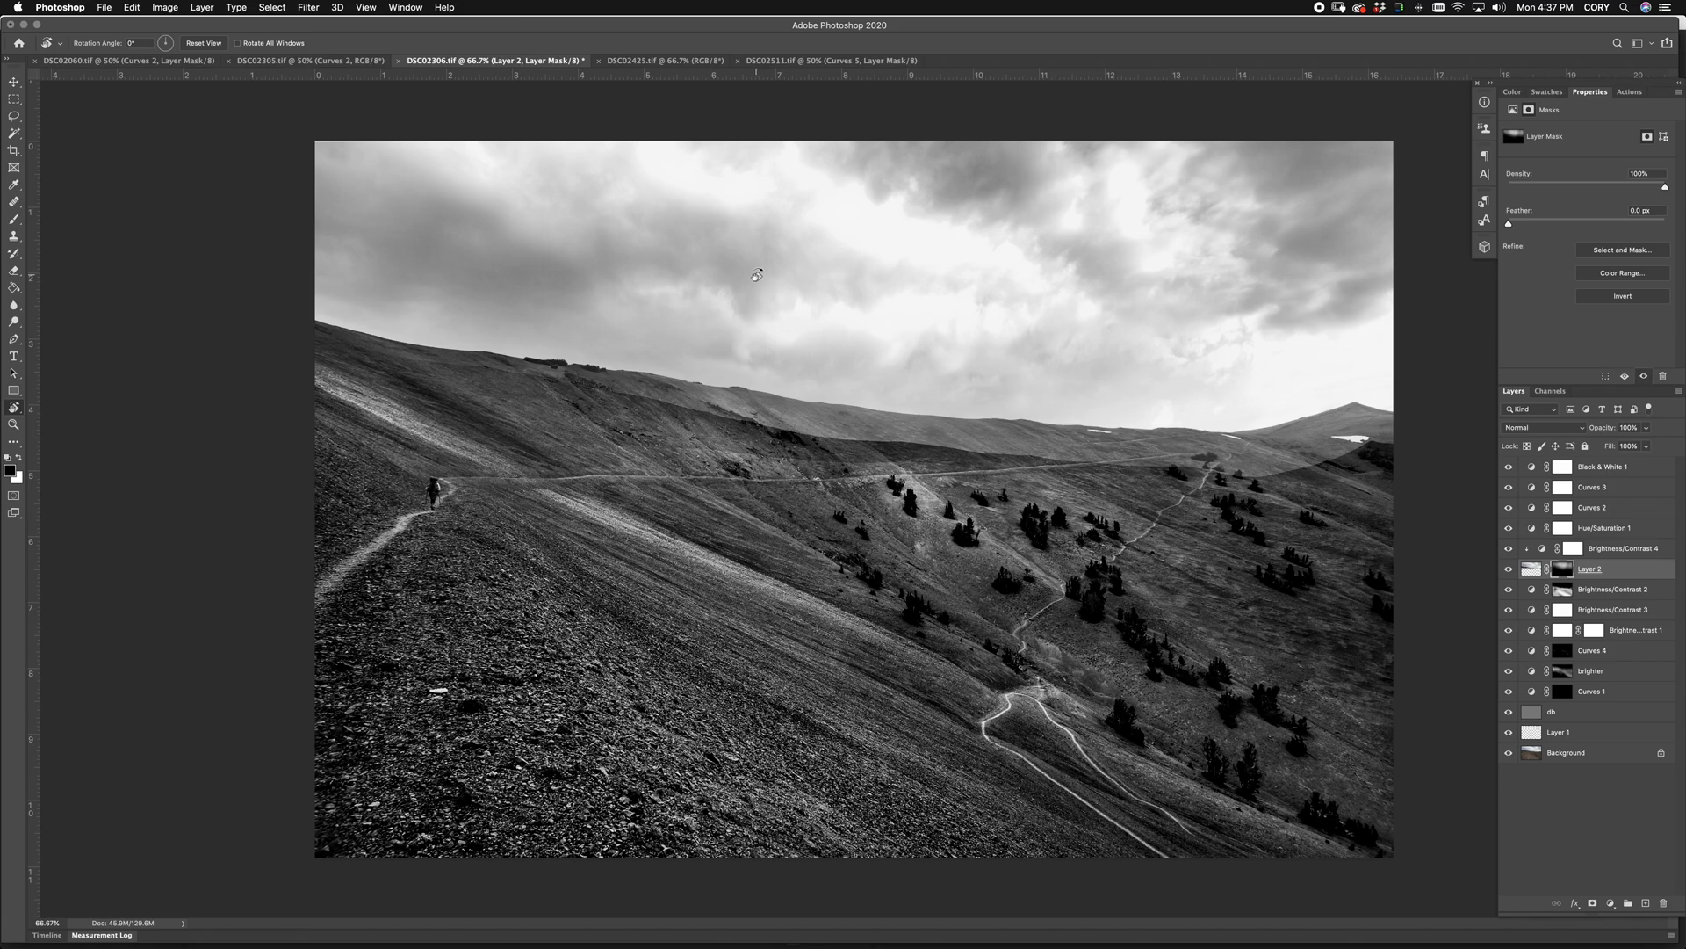
mouse_move(757, 275)
left_mouse_down()
mouse_move(888, 215)
mouse_move(1127, 308)
mouse_move(1189, 369)
left_mouse_up()
key("b")
key("super+1")
key("super+equal")
key("super+equal")
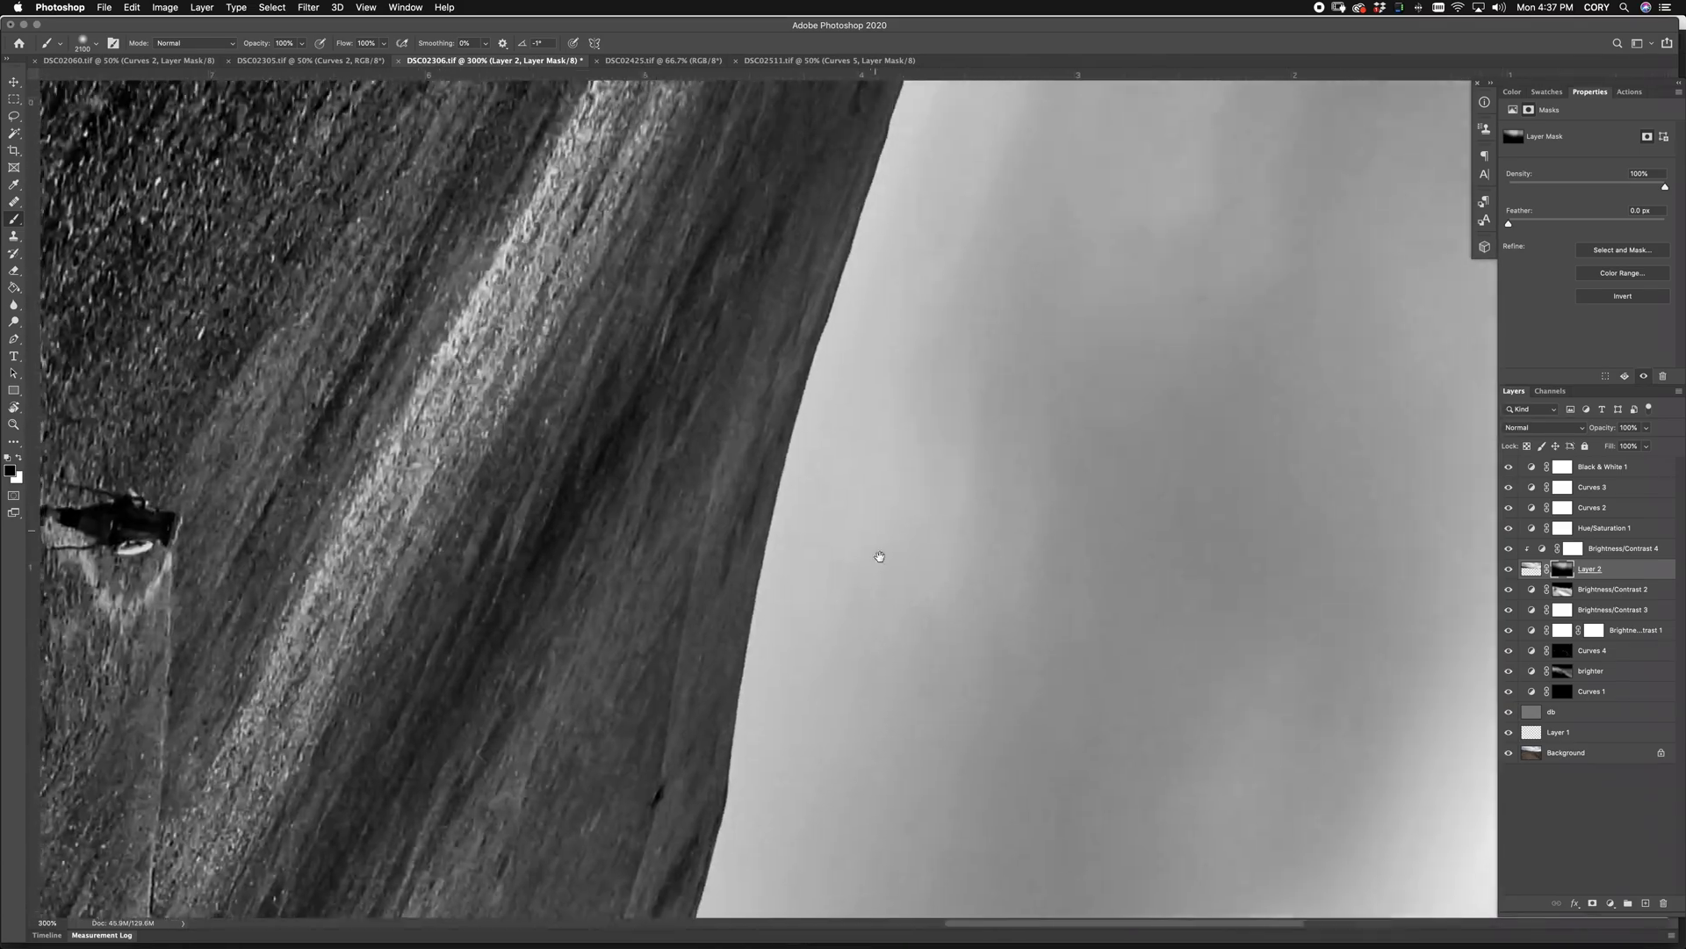
scroll(877, 496, "up", 5)
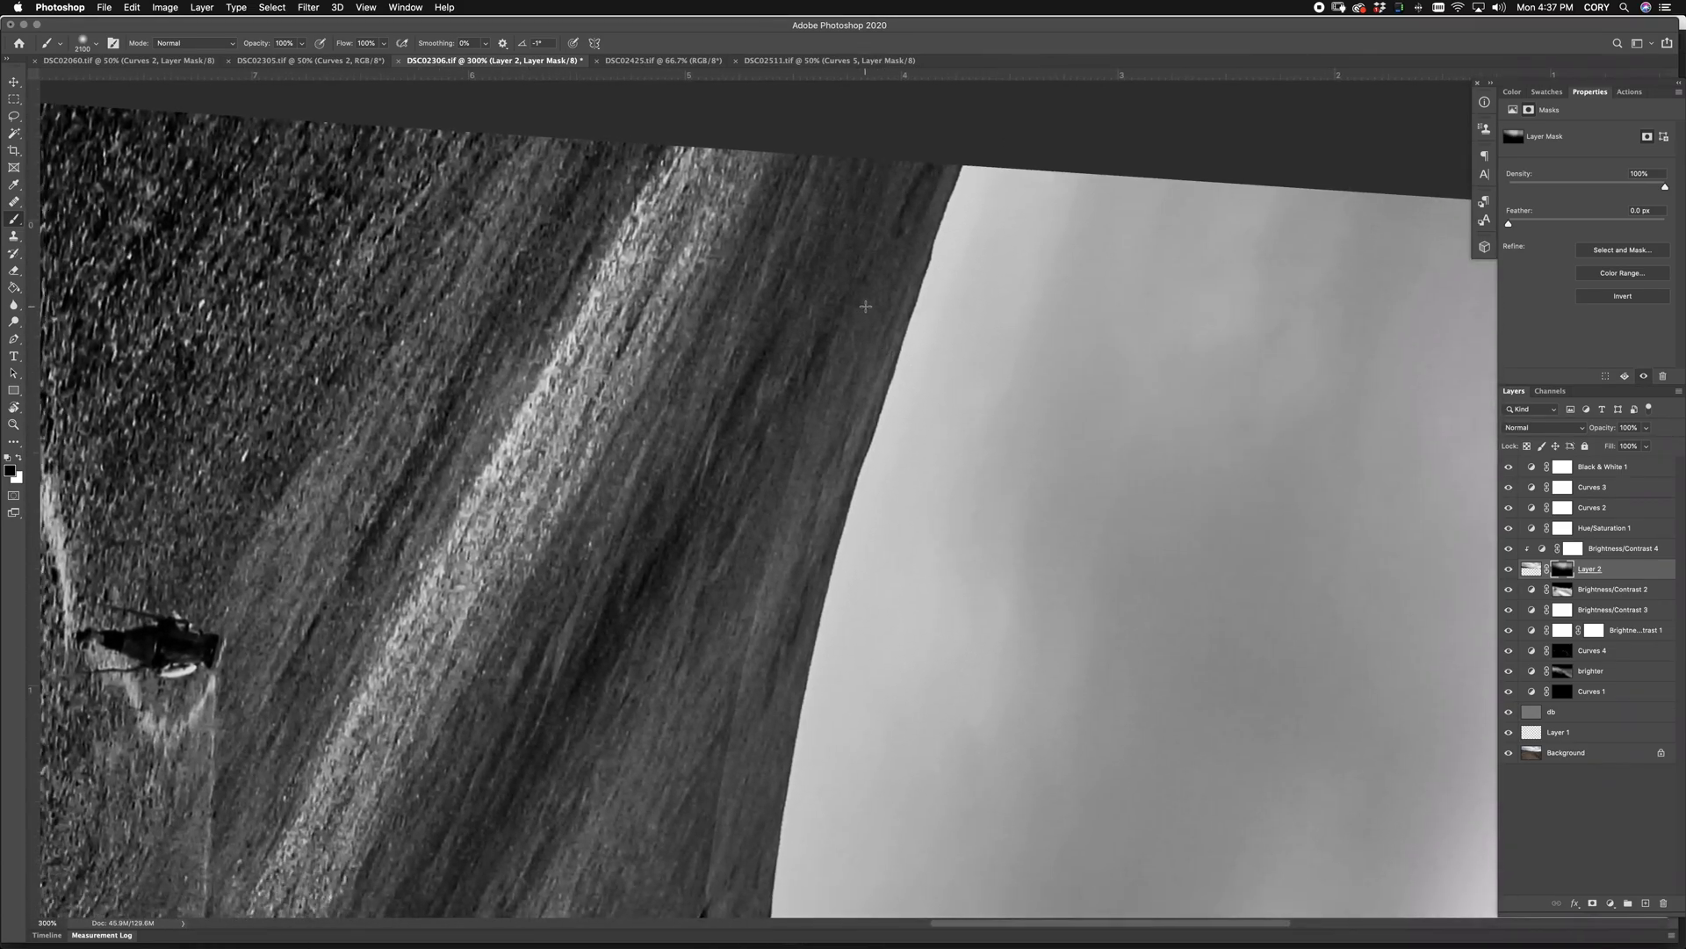
key("super+minus")
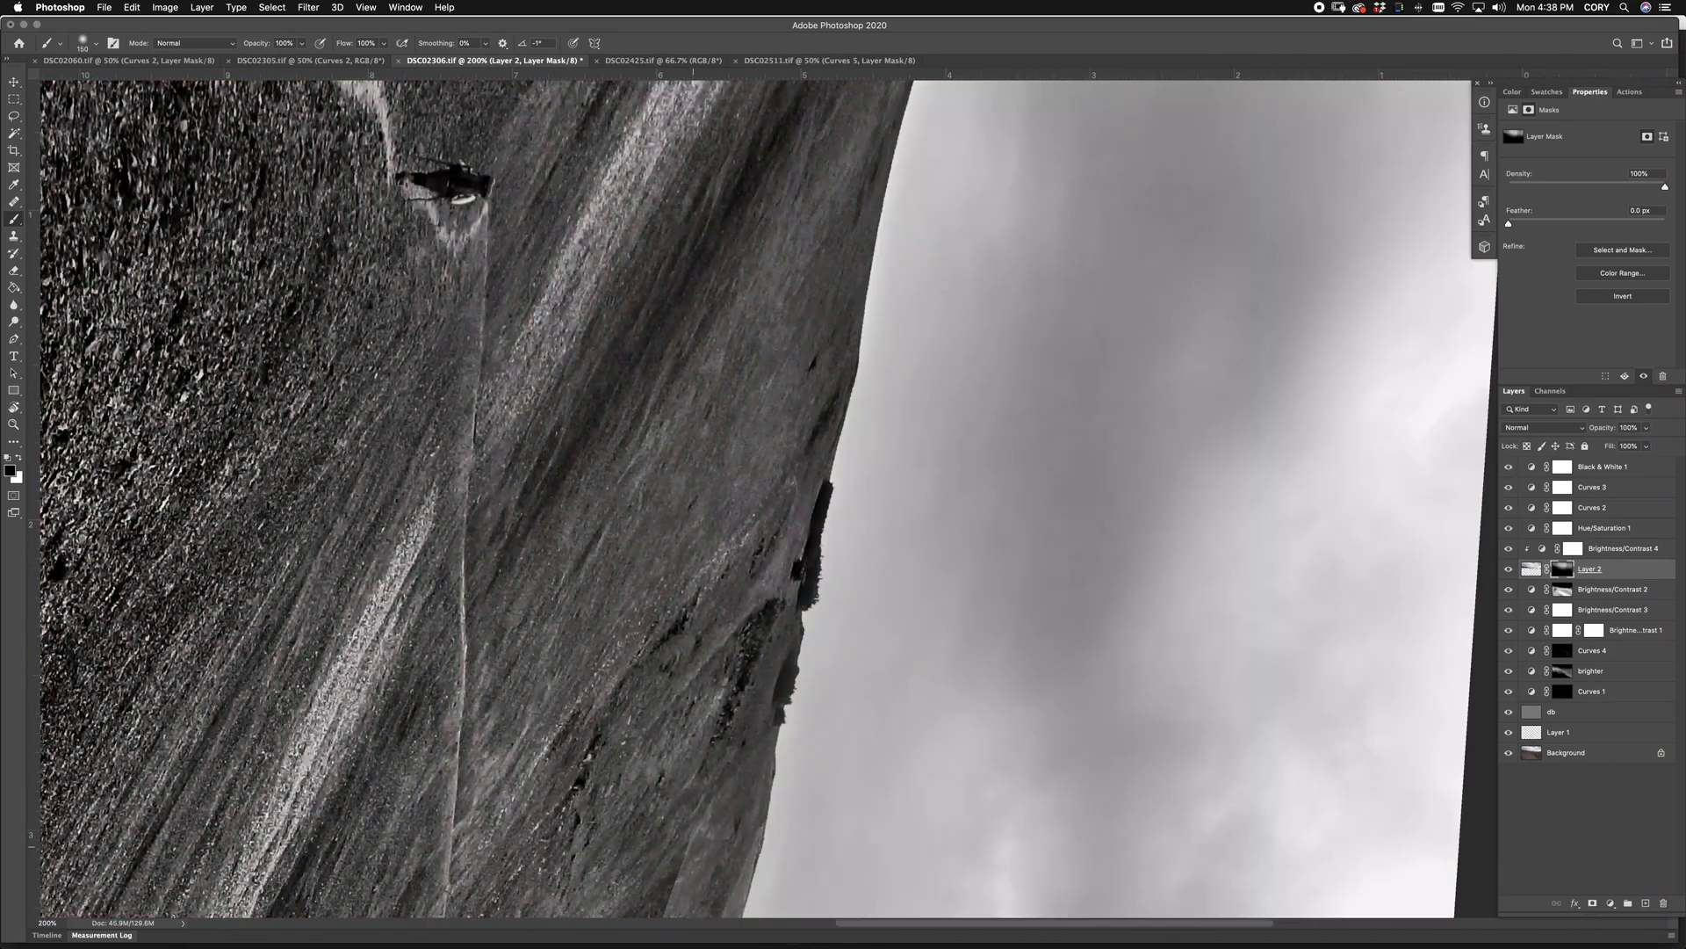
scroll(724, 508, "left", 3)
scroll(724, 508, "down", 10)
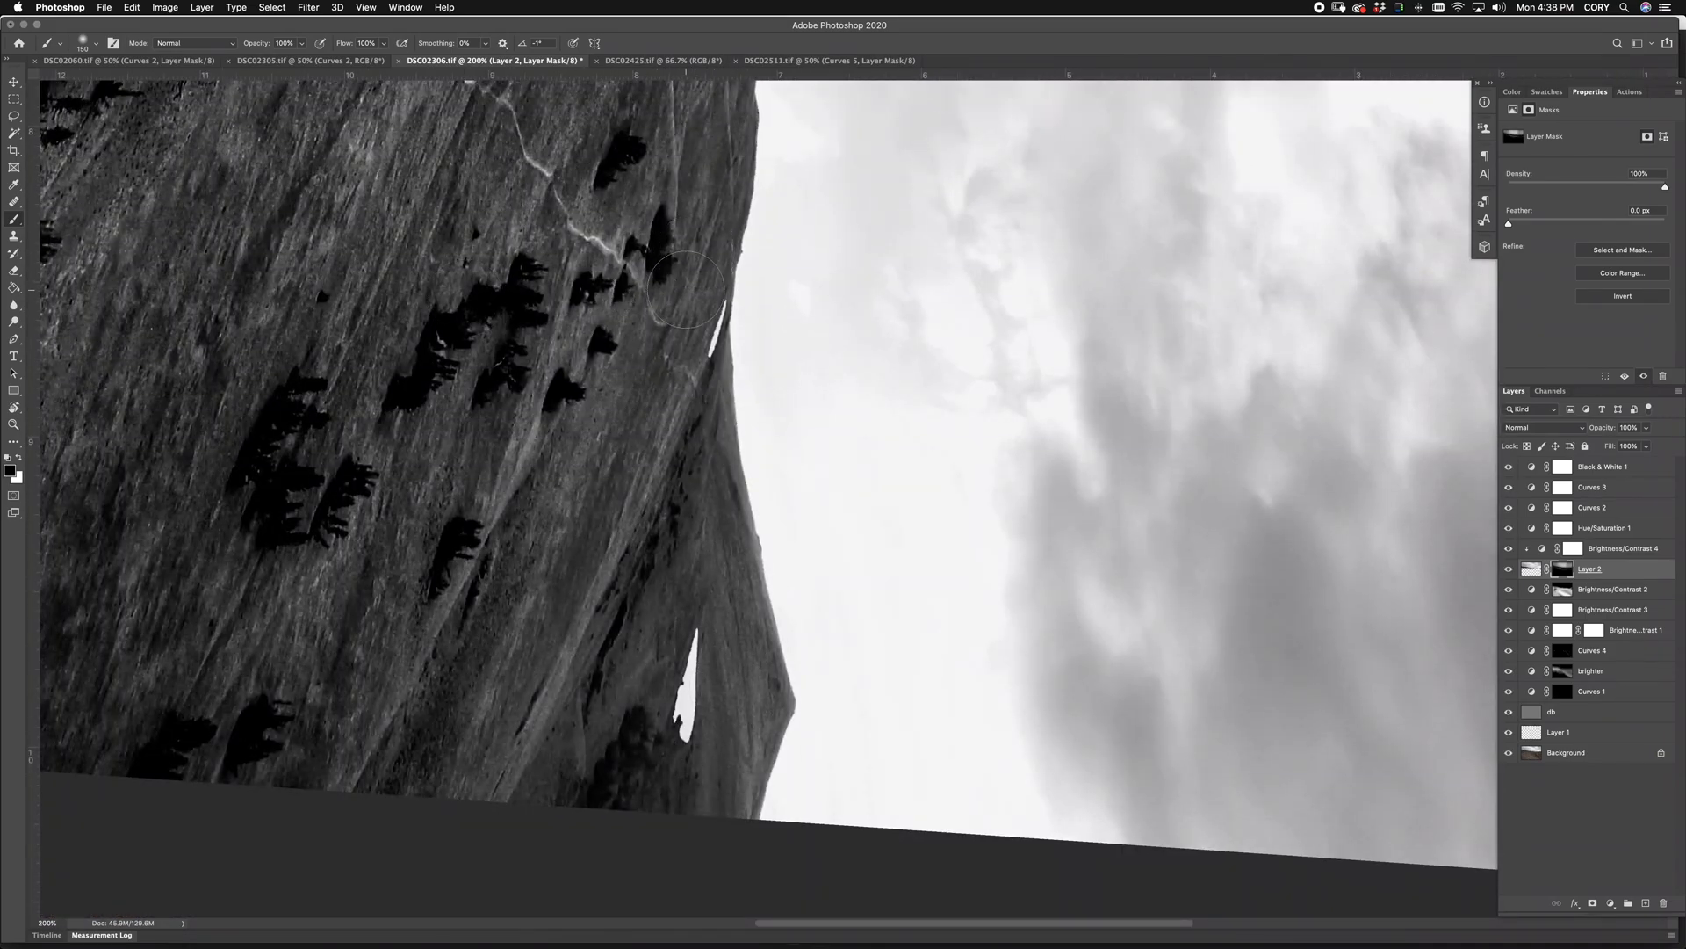
Step: Reset the canvas rotation angle to 0° and return to the full image at 50% zoom
key("r")
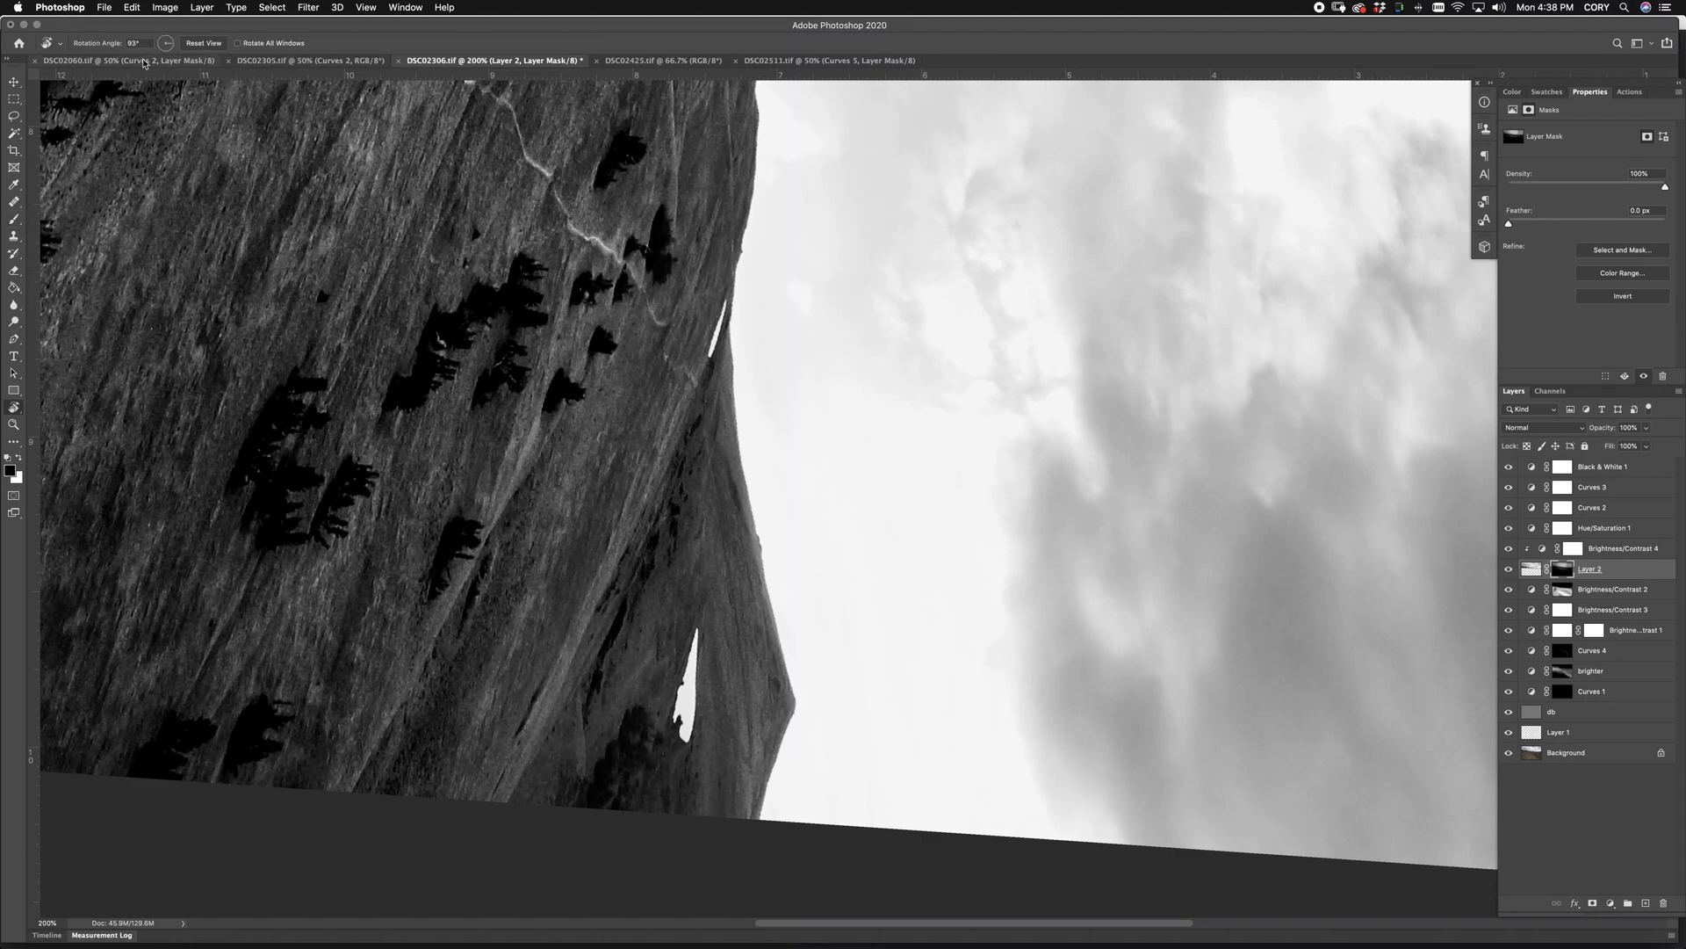
left_click(91, 47)
type("0")
key("Return")
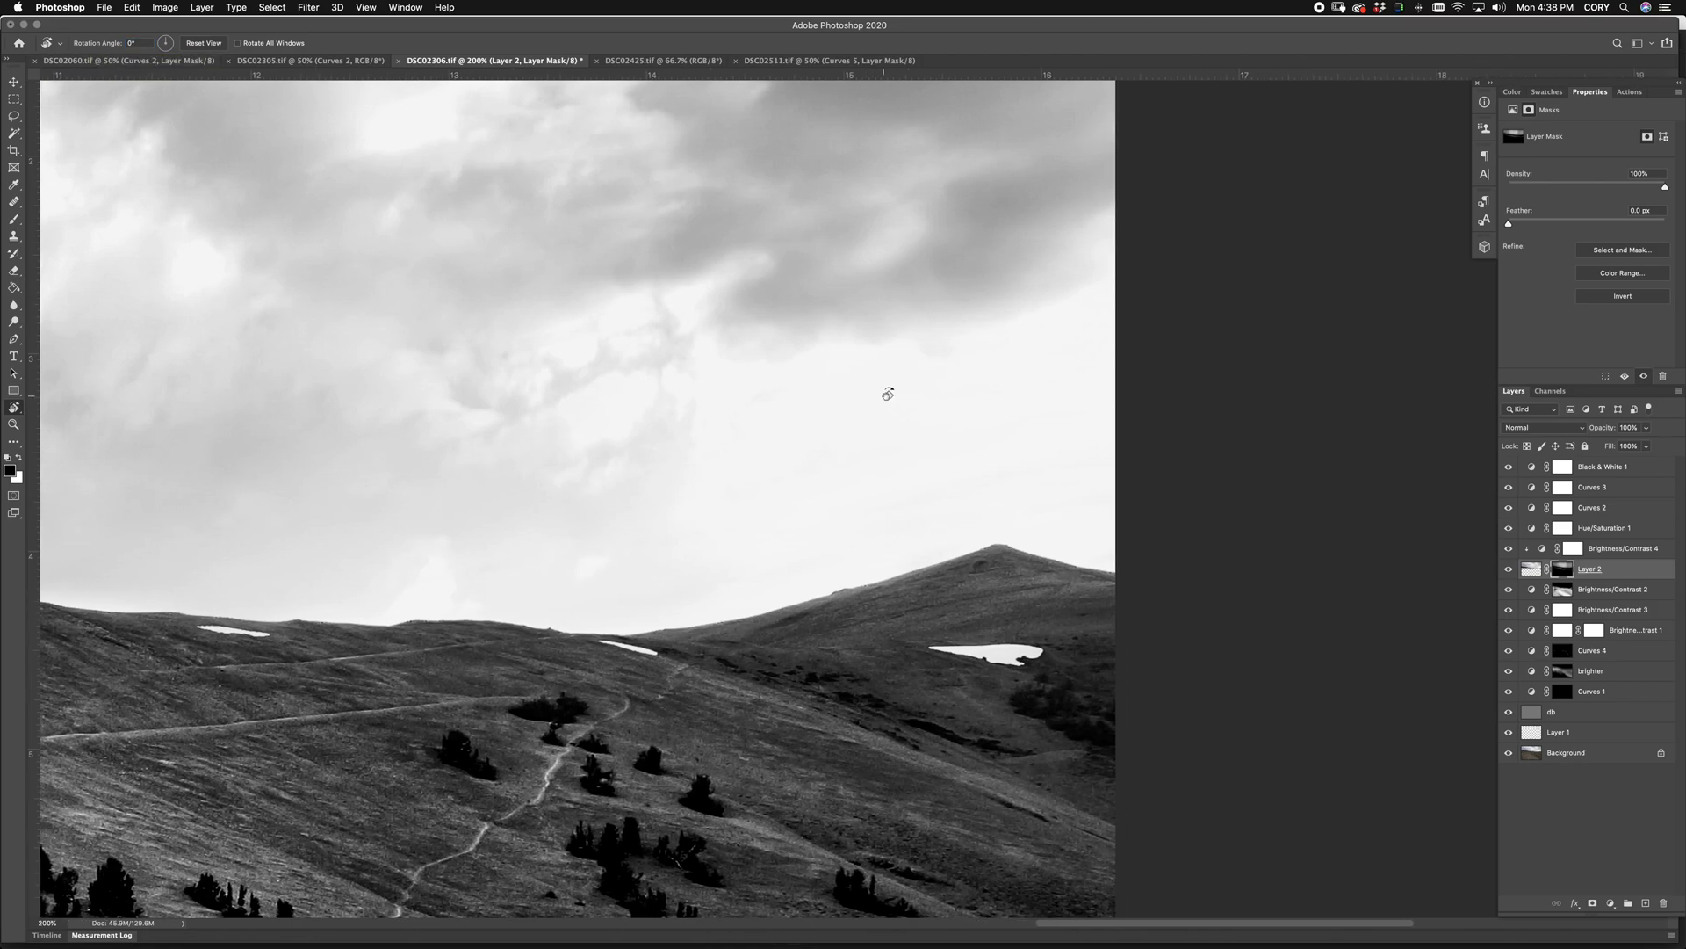
key("super+minus")
key("super+minus")
key("super+minus")
key("super+minus")
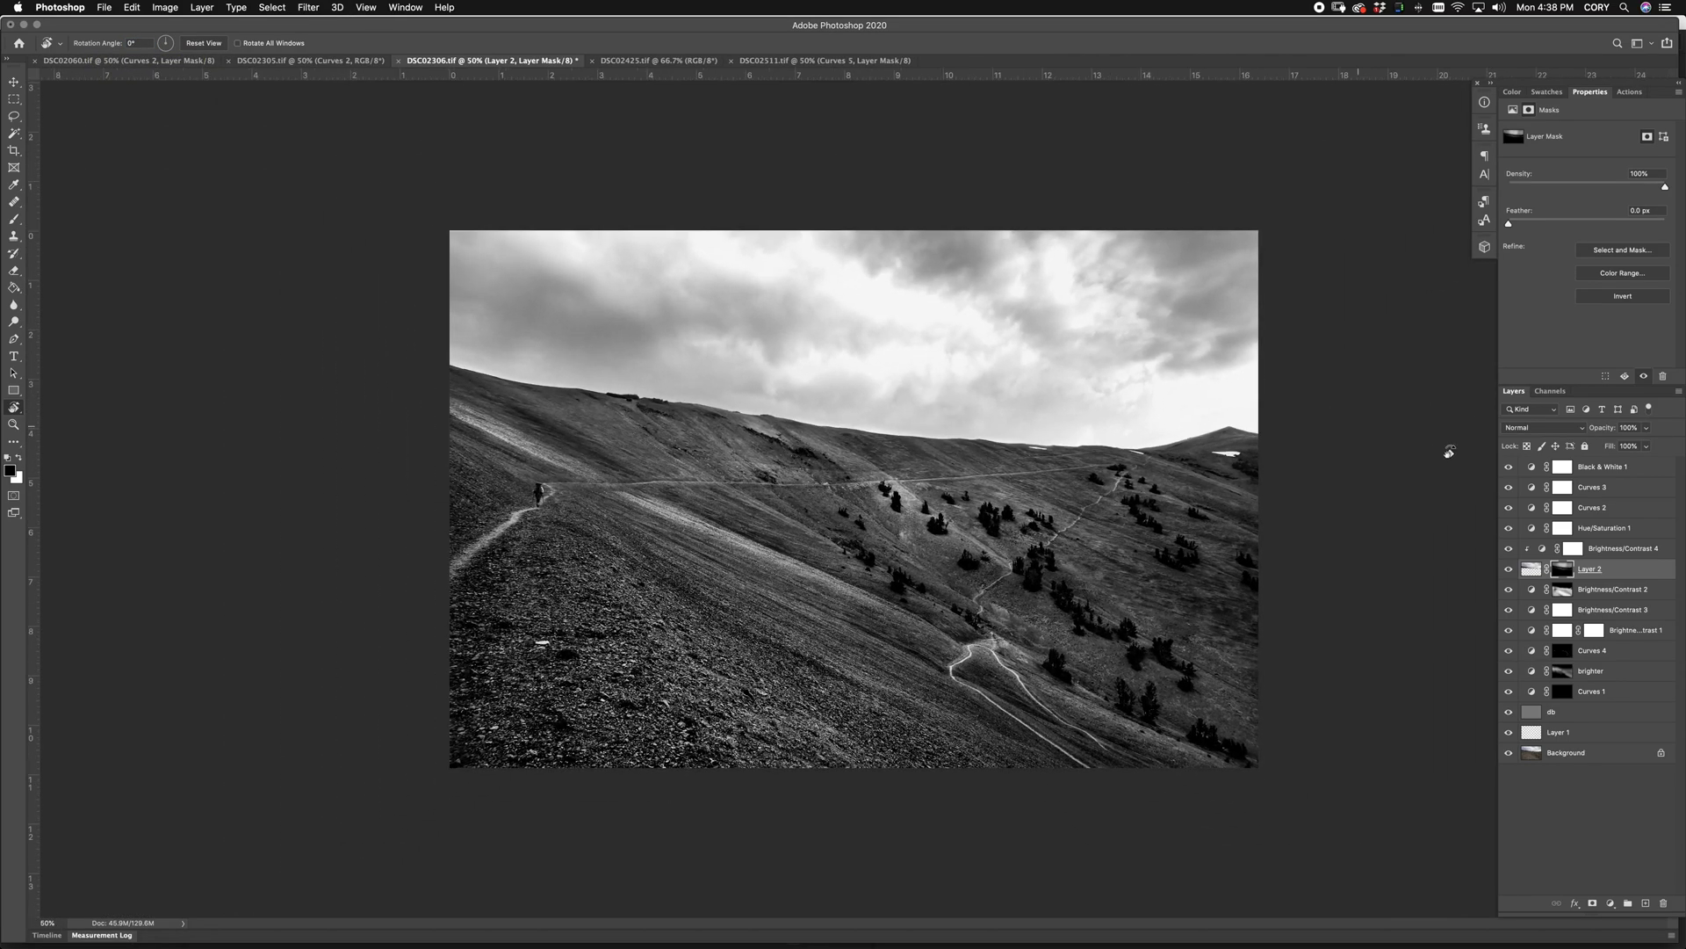
Step: Check the Layer 2 mask coverage with the red overlay, hide it again, and enlarge the brush to 500 px
key("backslash")
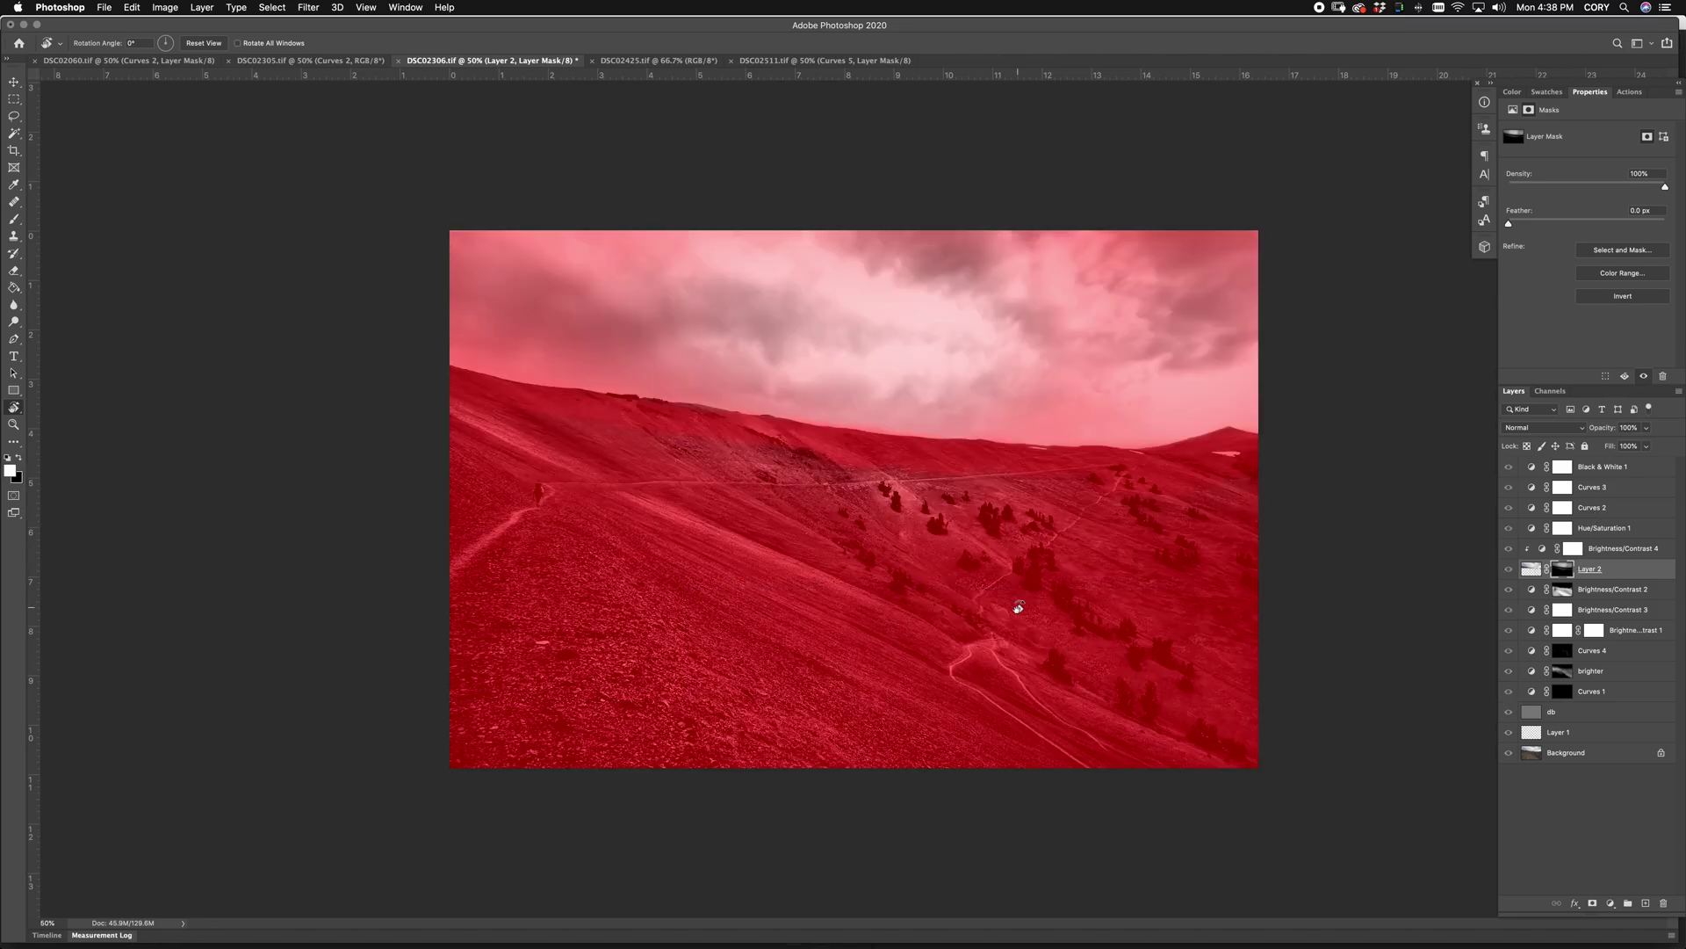
key("backslash")
key("b")
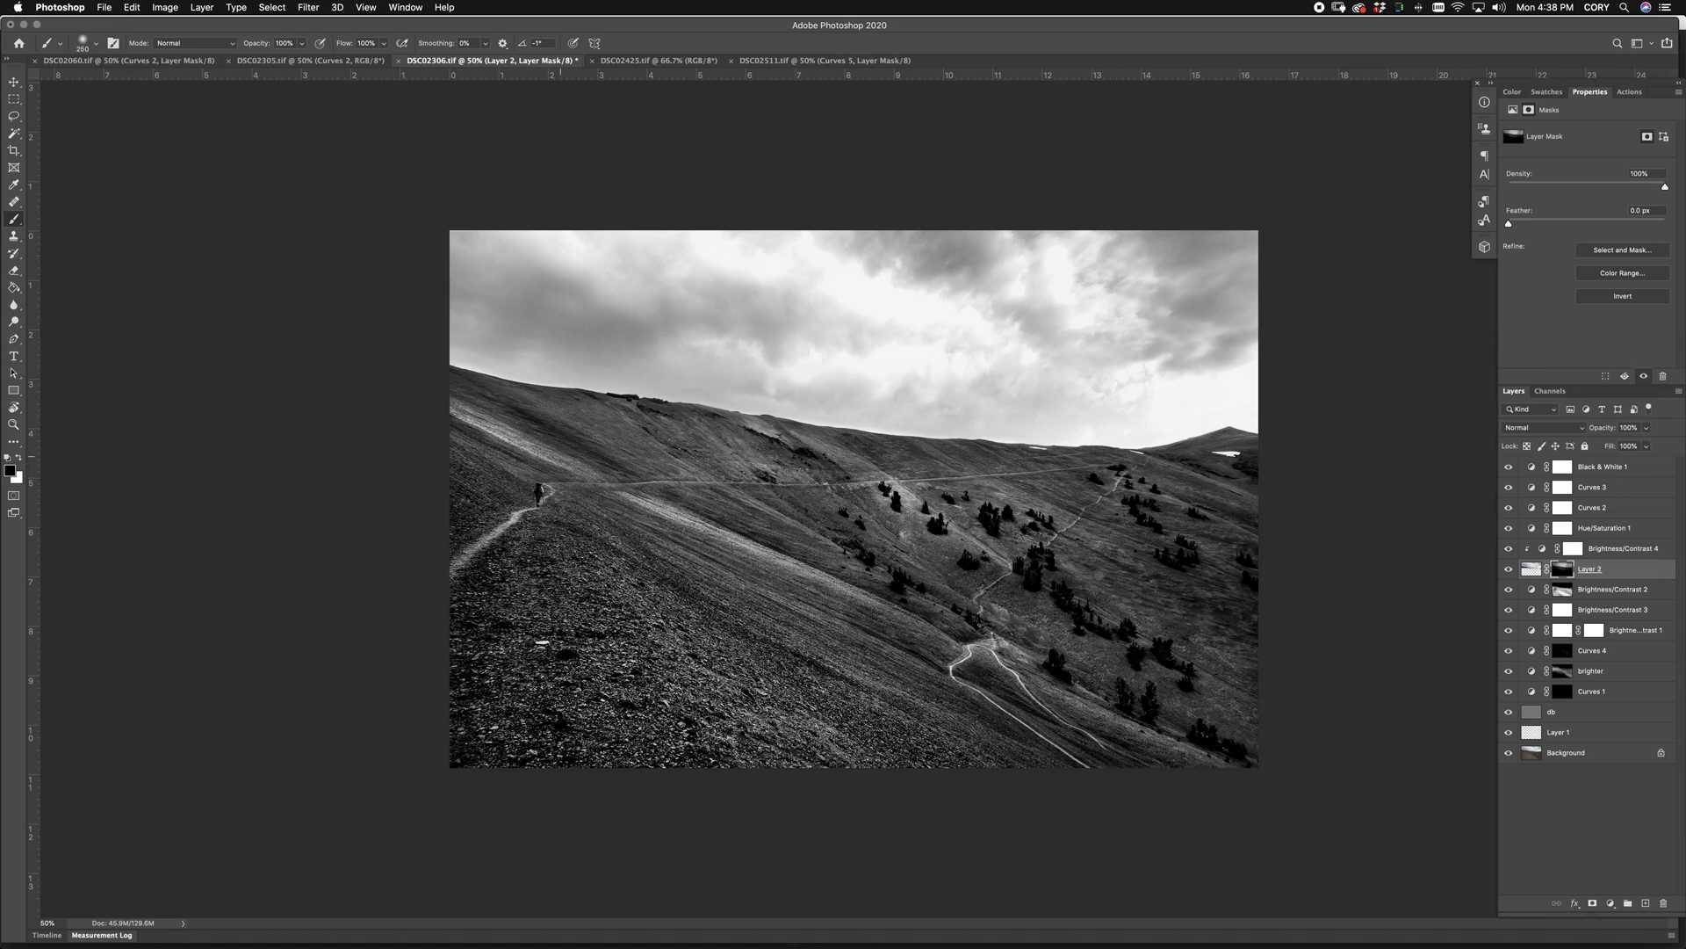
key("bracketright")
key("bracketright")
key("bracketright")
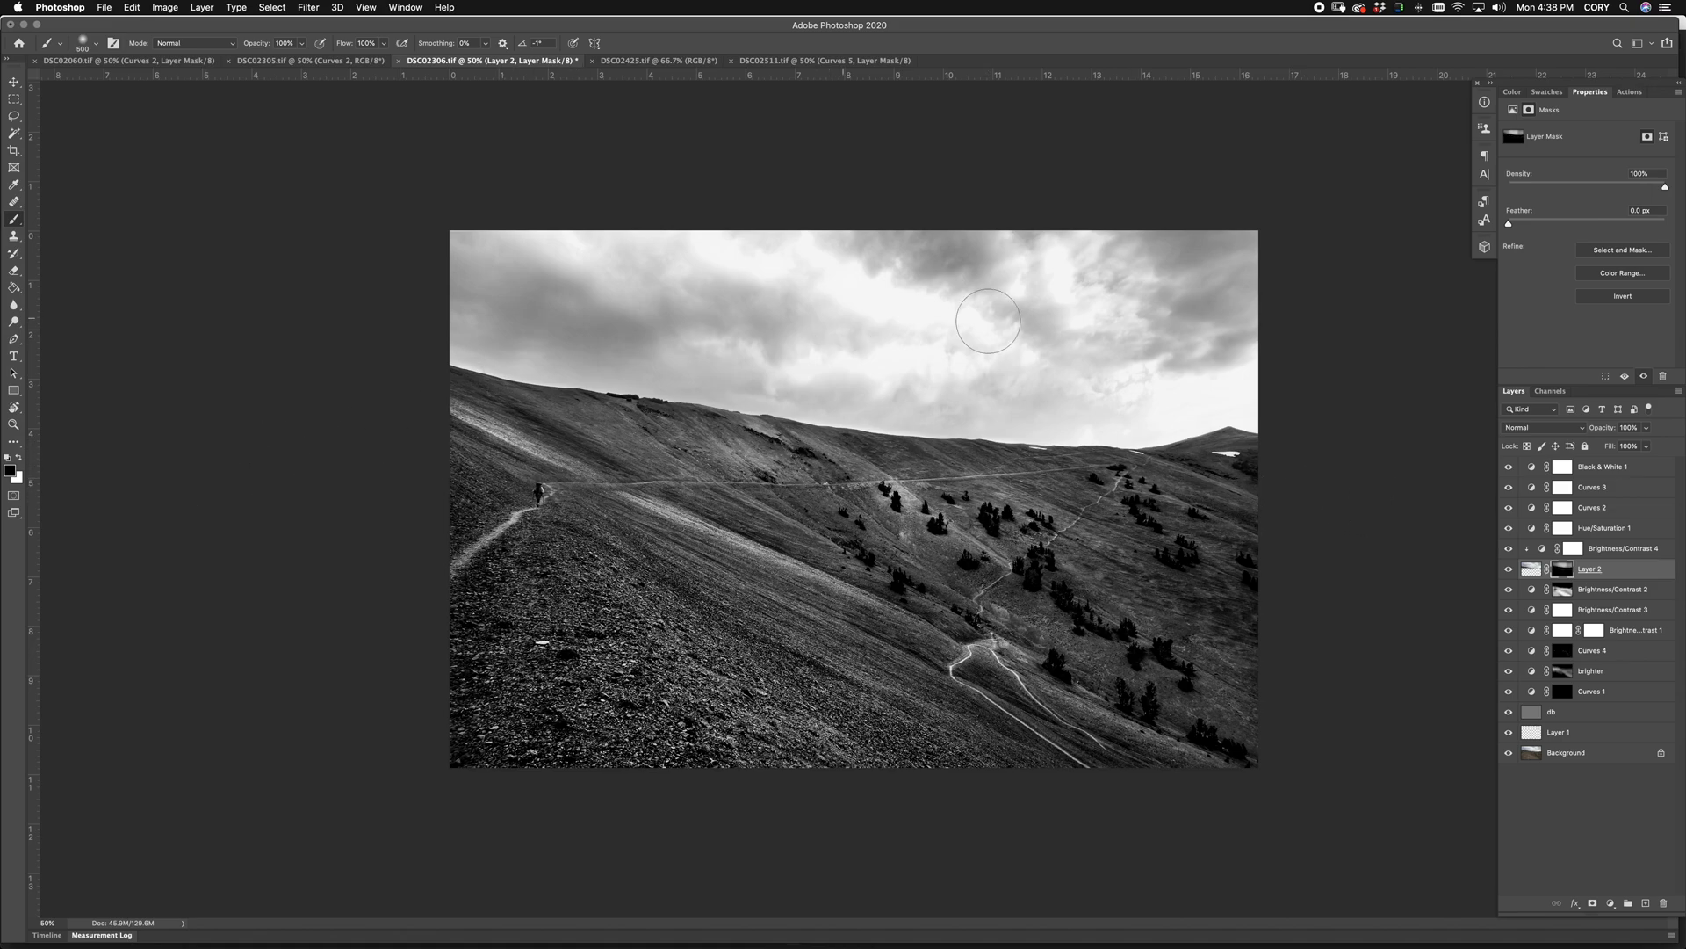
Step: Compare the sky with and without Layer 2 and lower the layer's opacity to 89%
left_click(1509, 569)
left_click(1509, 570)
left_click(1509, 569)
left_click(1508, 569)
left_click_drag(1606, 430, 1598, 430)
Step: Compare the original Background photo with the finished black-and-white edit by isolating and restoring the layers
left_click(1514, 754, "alt")
left_click(1514, 754, "alt")
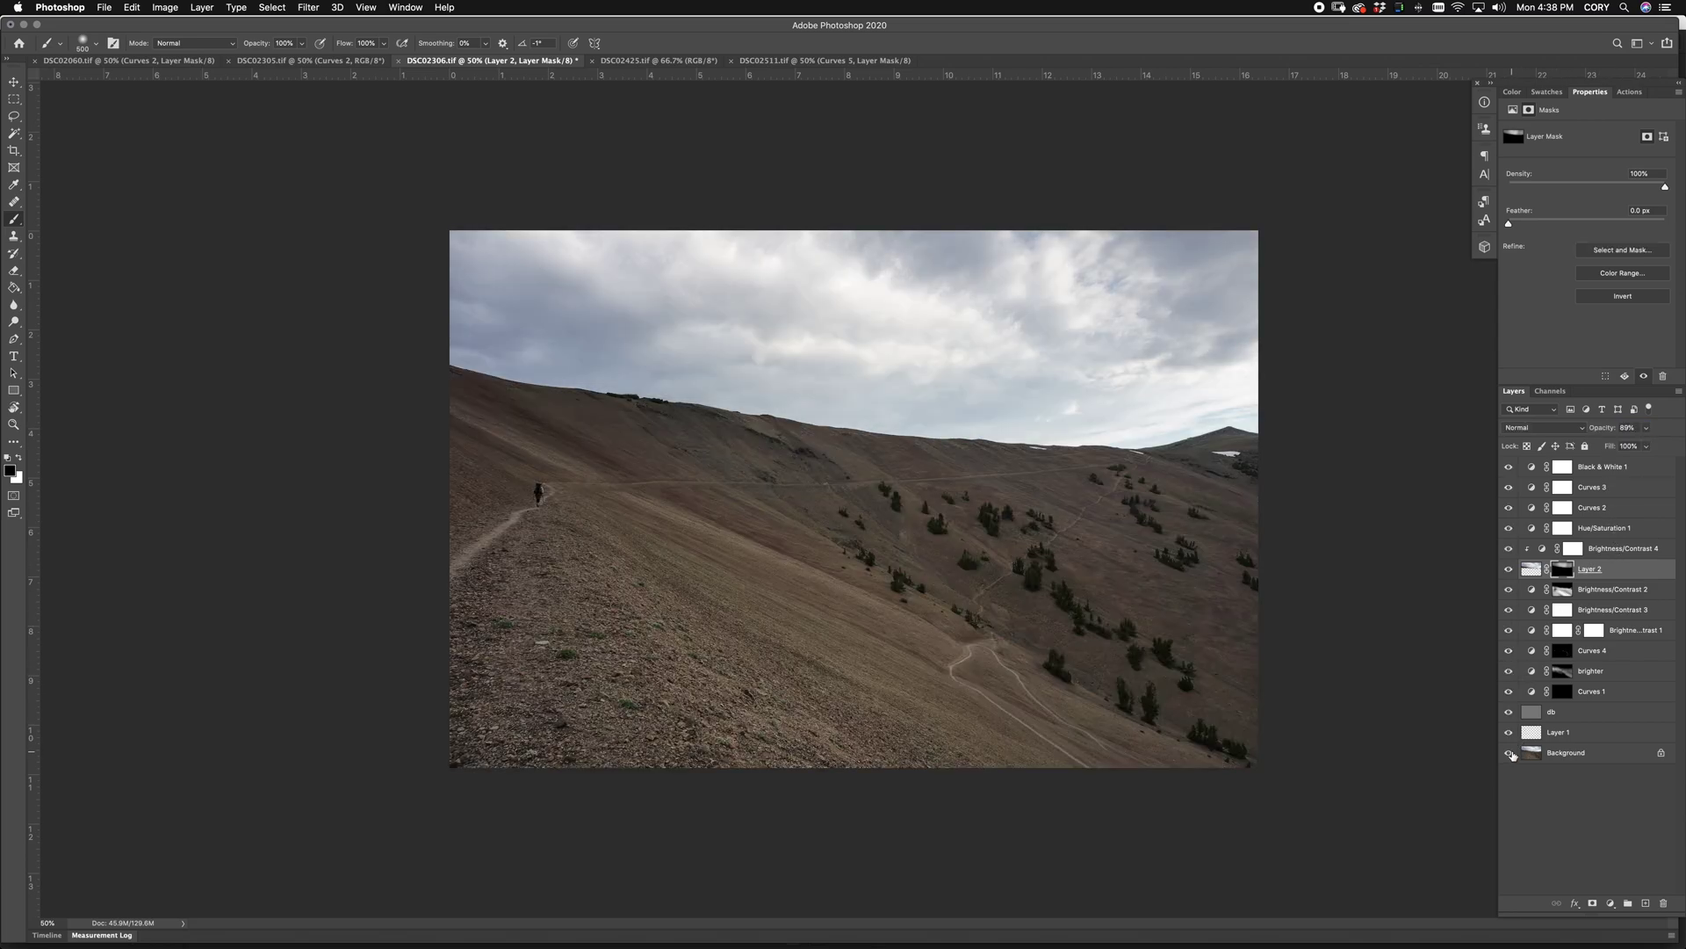
left_click(1514, 754, "alt")
left_click(1513, 755, "alt")
left_click(1512, 755, "alt")
left_click(1512, 755, "alt")
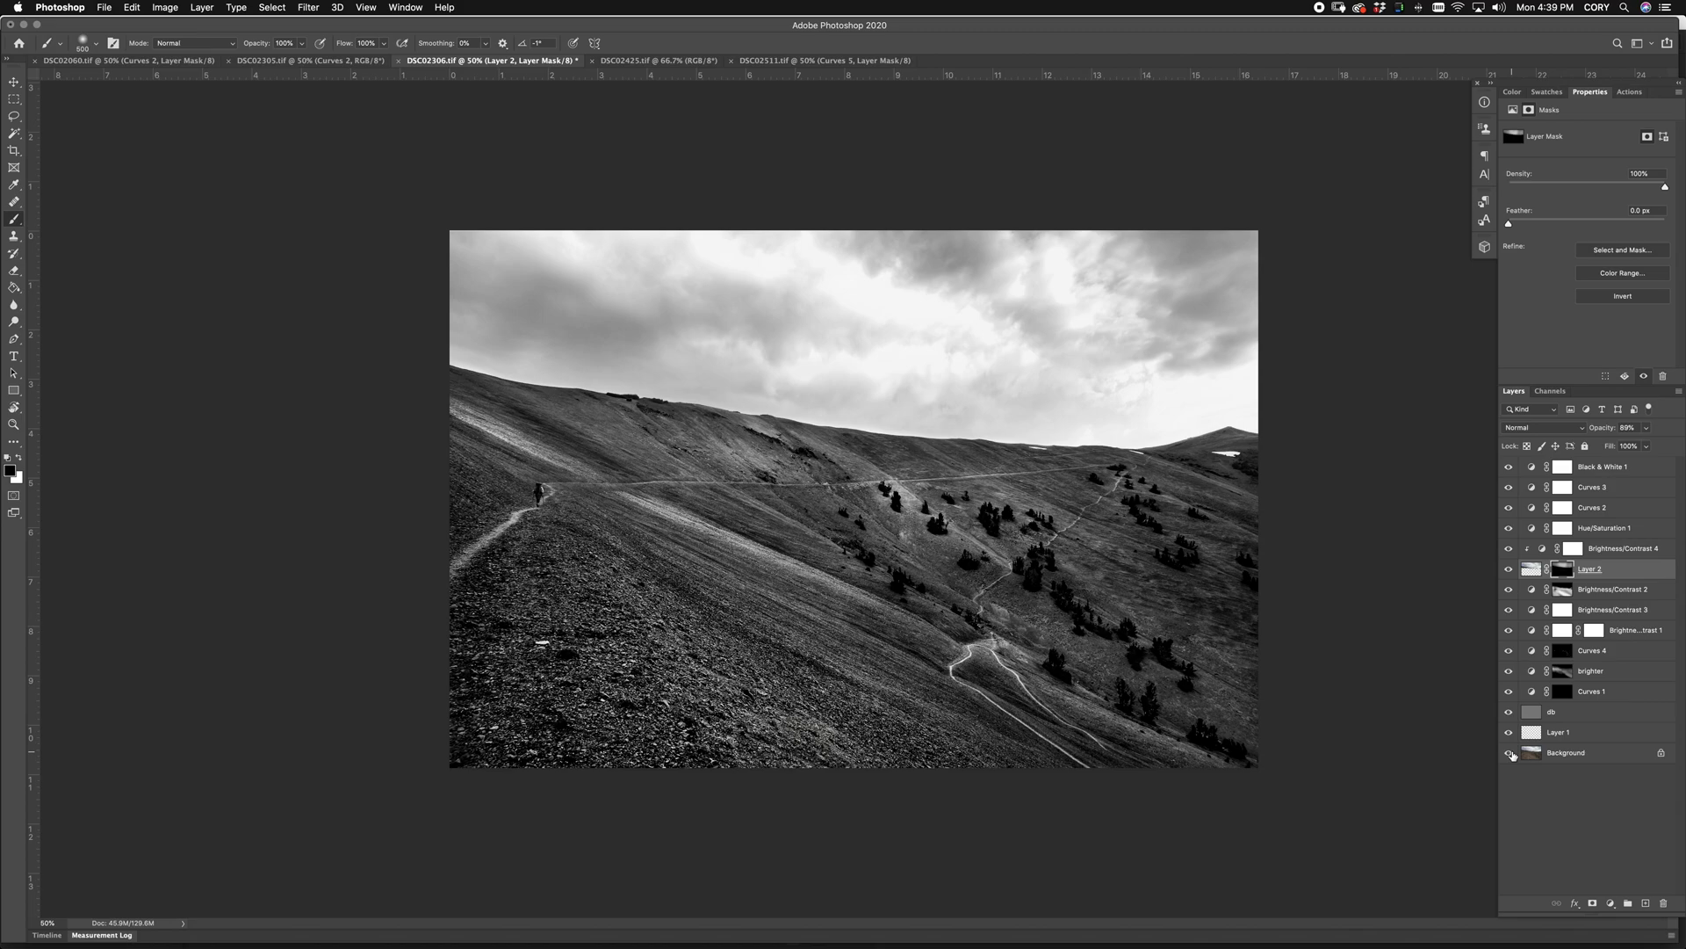
Step: View the untouched Background photo on its own once more and restore all layers
left_click(1511, 754, "alt")
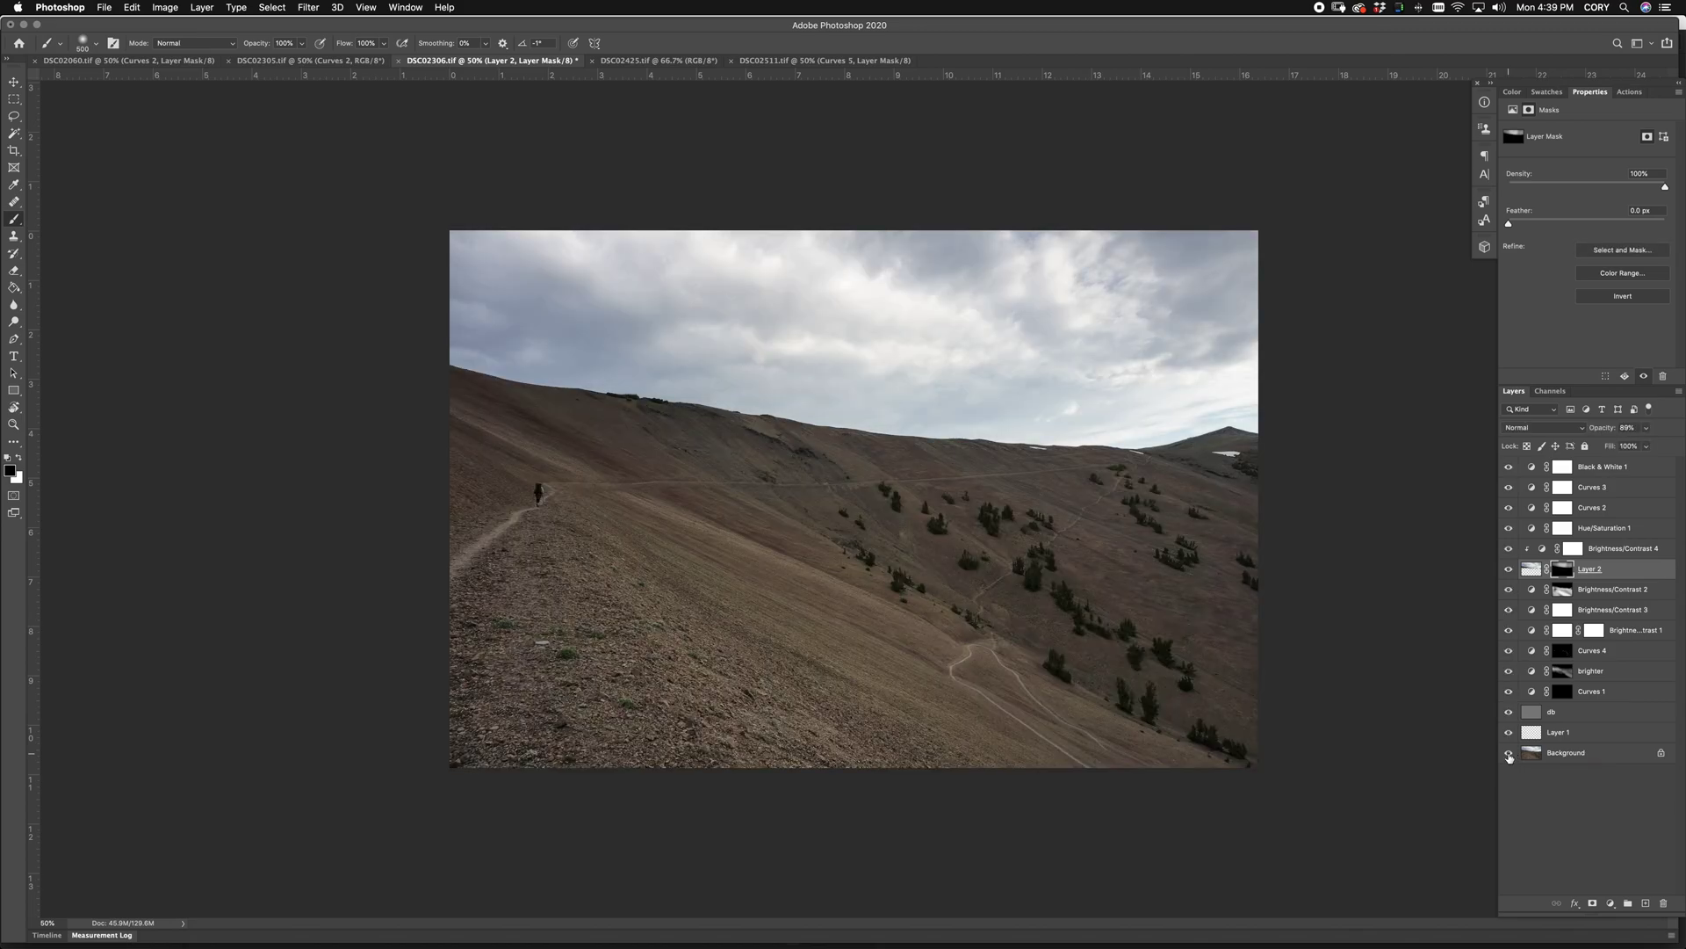
left_click(1510, 754, "alt")
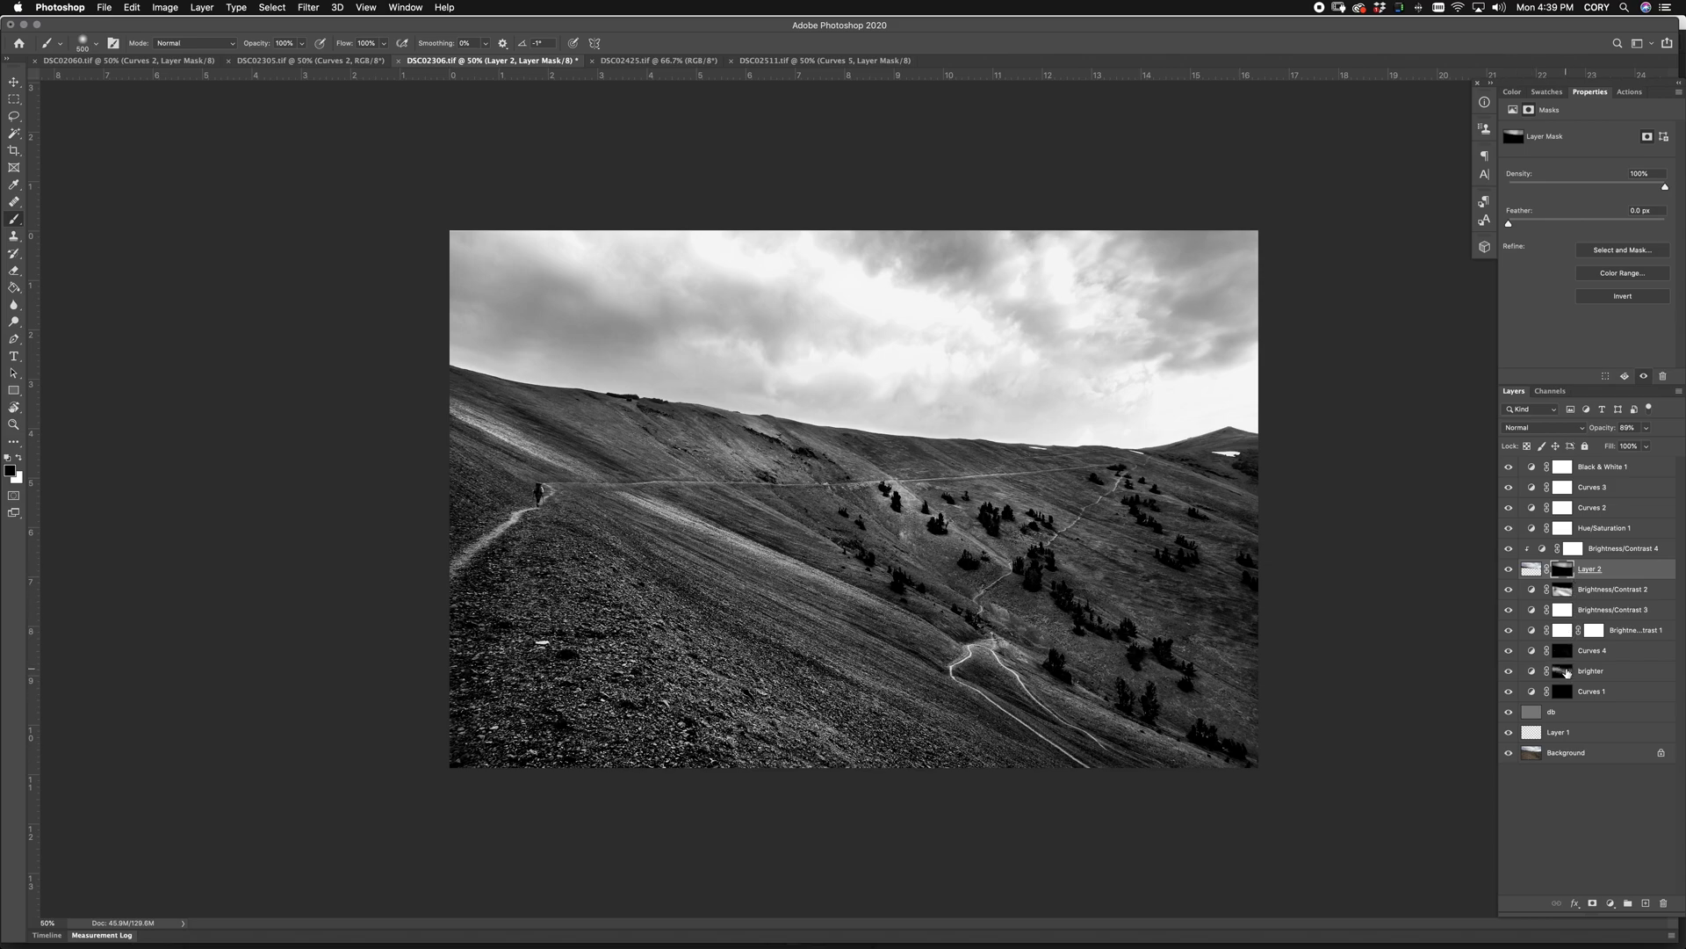
Step: Target the brighter layer's mask with a white 400 px brush and try brightening the area around the hiker
left_click(1566, 673)
key("bracketright")
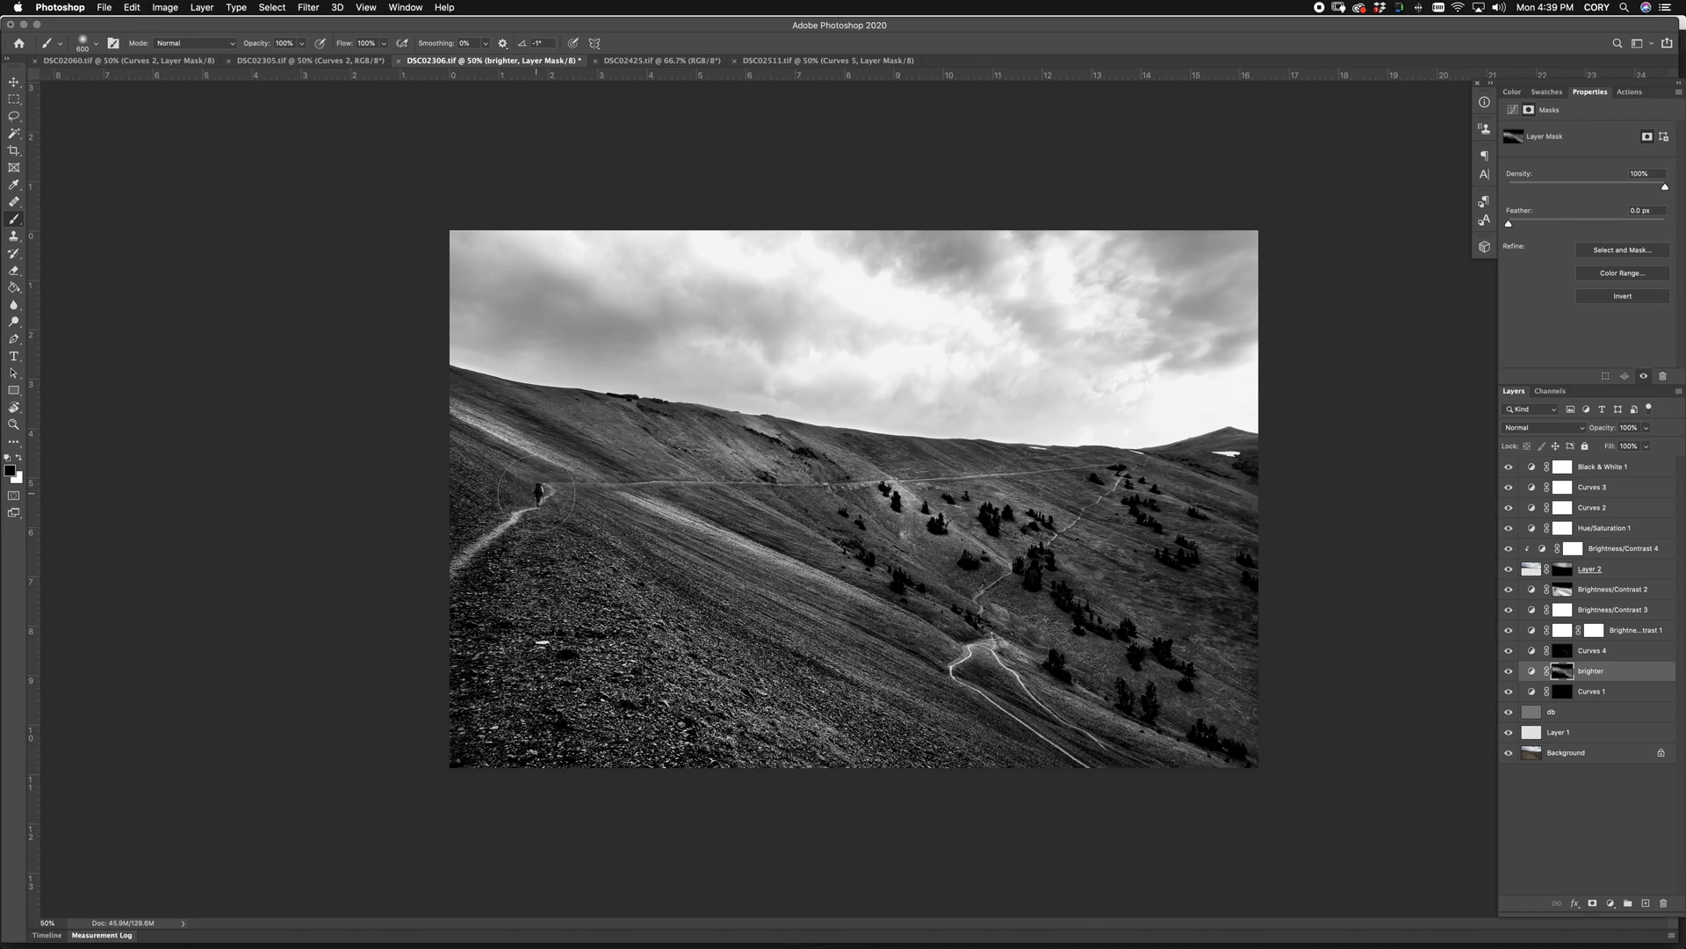
key("x")
key("bracketleft")
key("bracketleft")
left_click(534, 494)
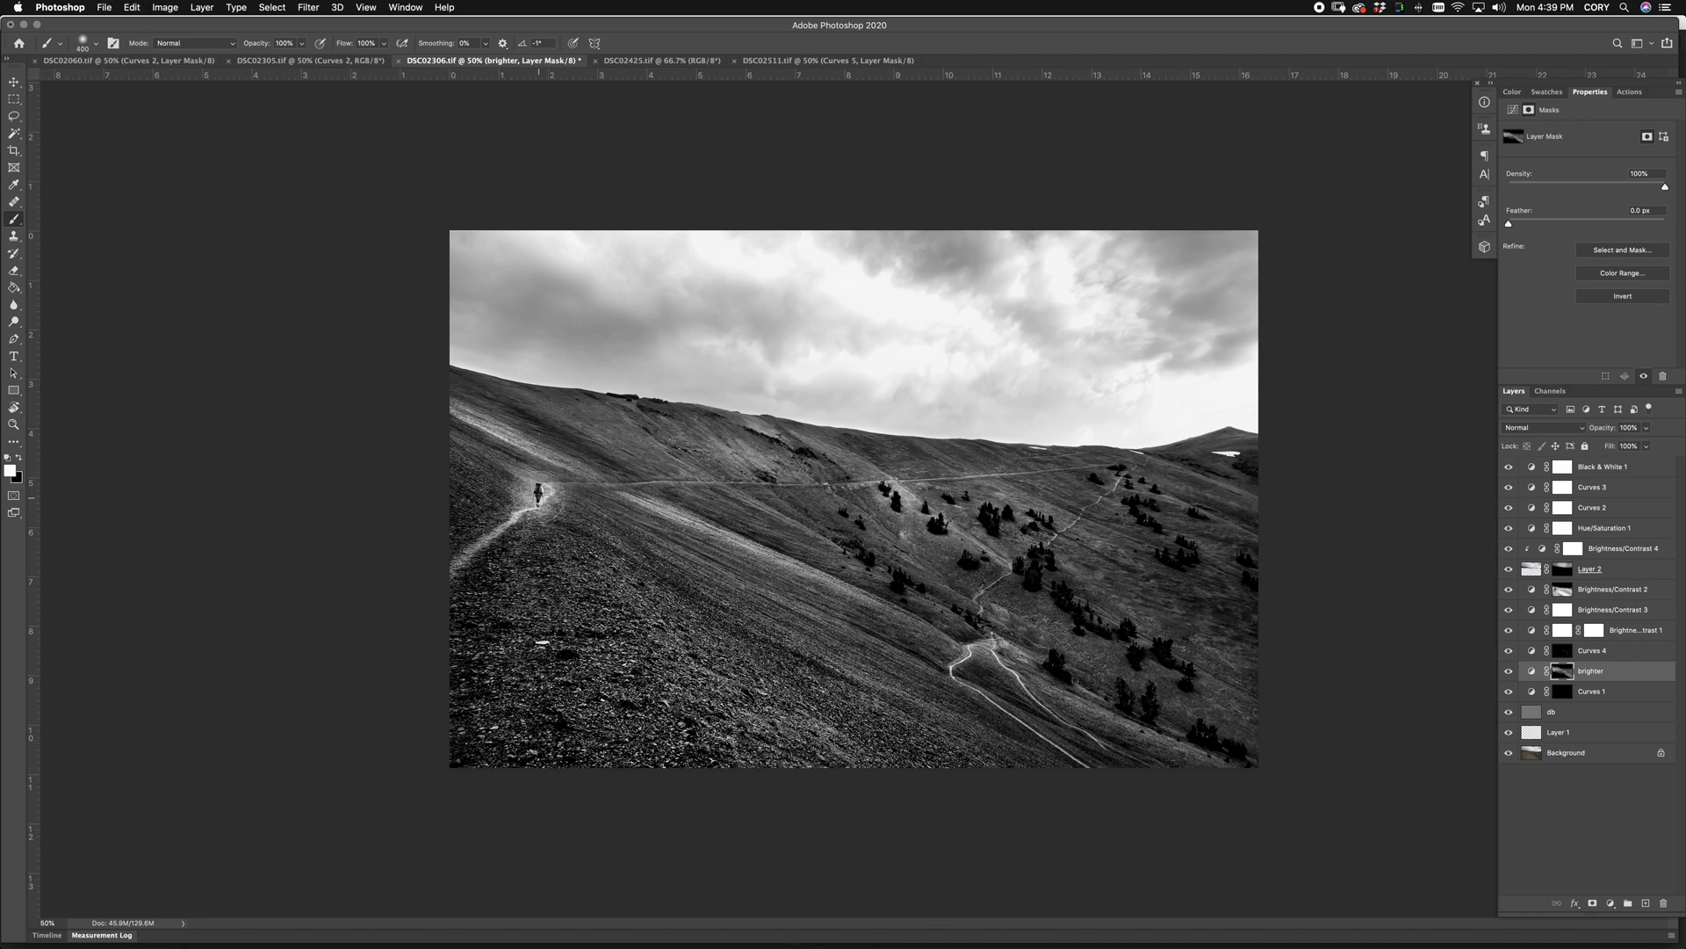
key("ctrl+z")
Step: Brighten the hillside on the brighter layer's mask using a 900 px brush at 7% opacity
left_click_drag(250, 46, 213, 77)
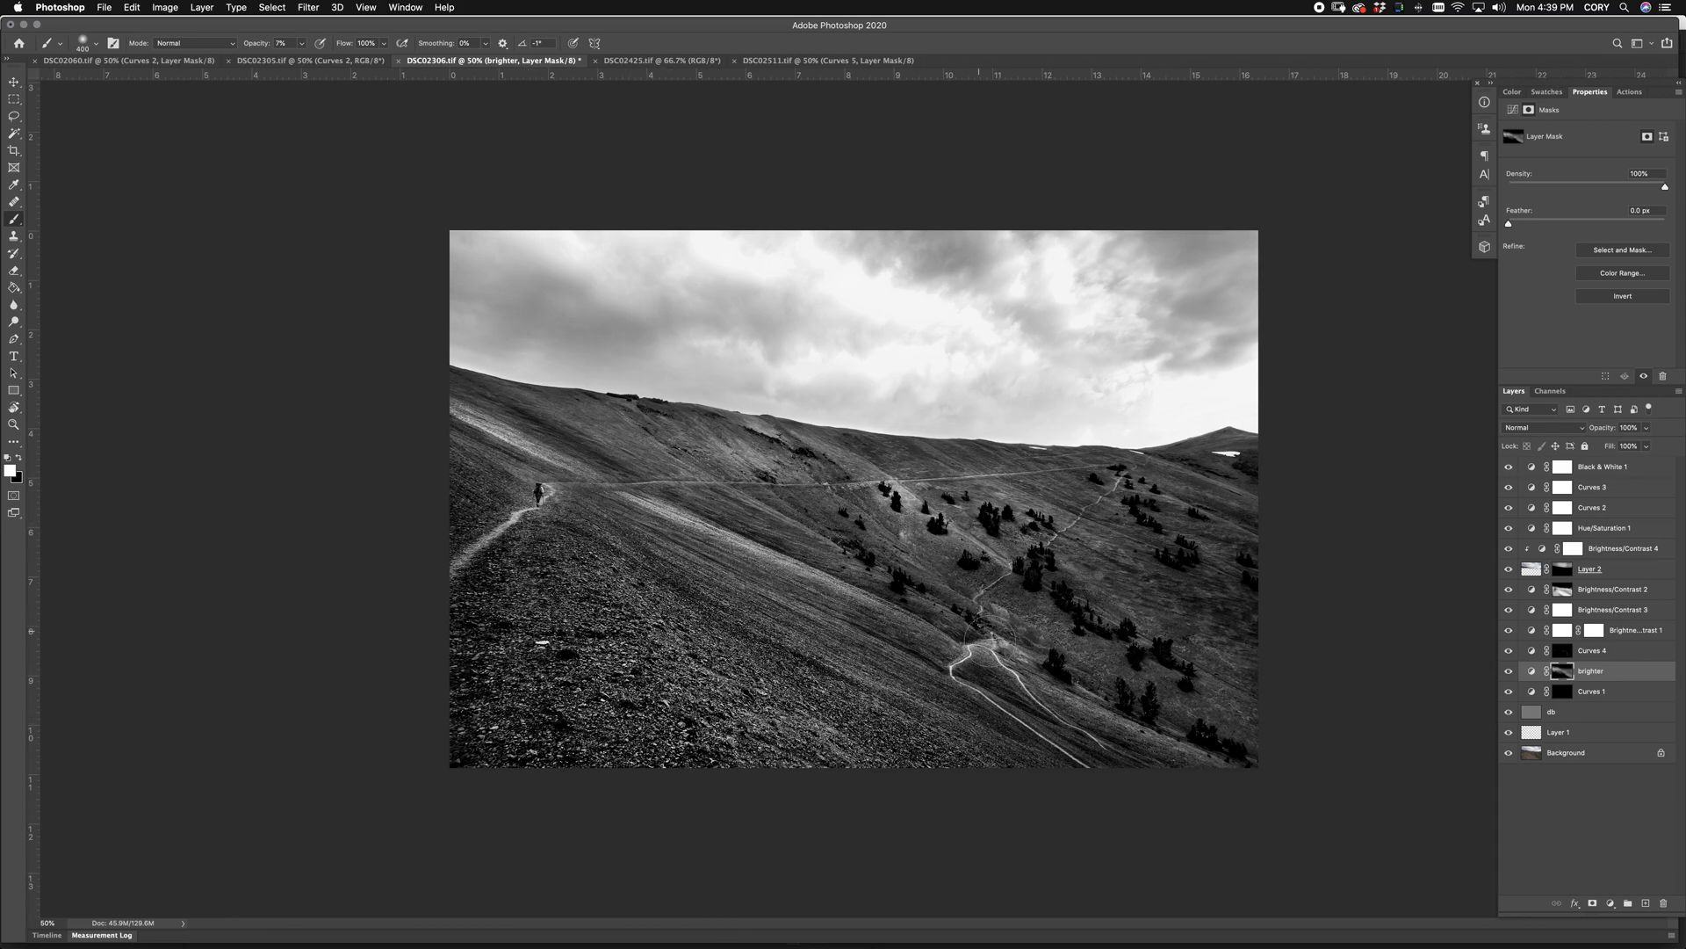
key("bracketright")
key("bracketright")
key("bracketright")
key("bracketright")
key("bracketright")
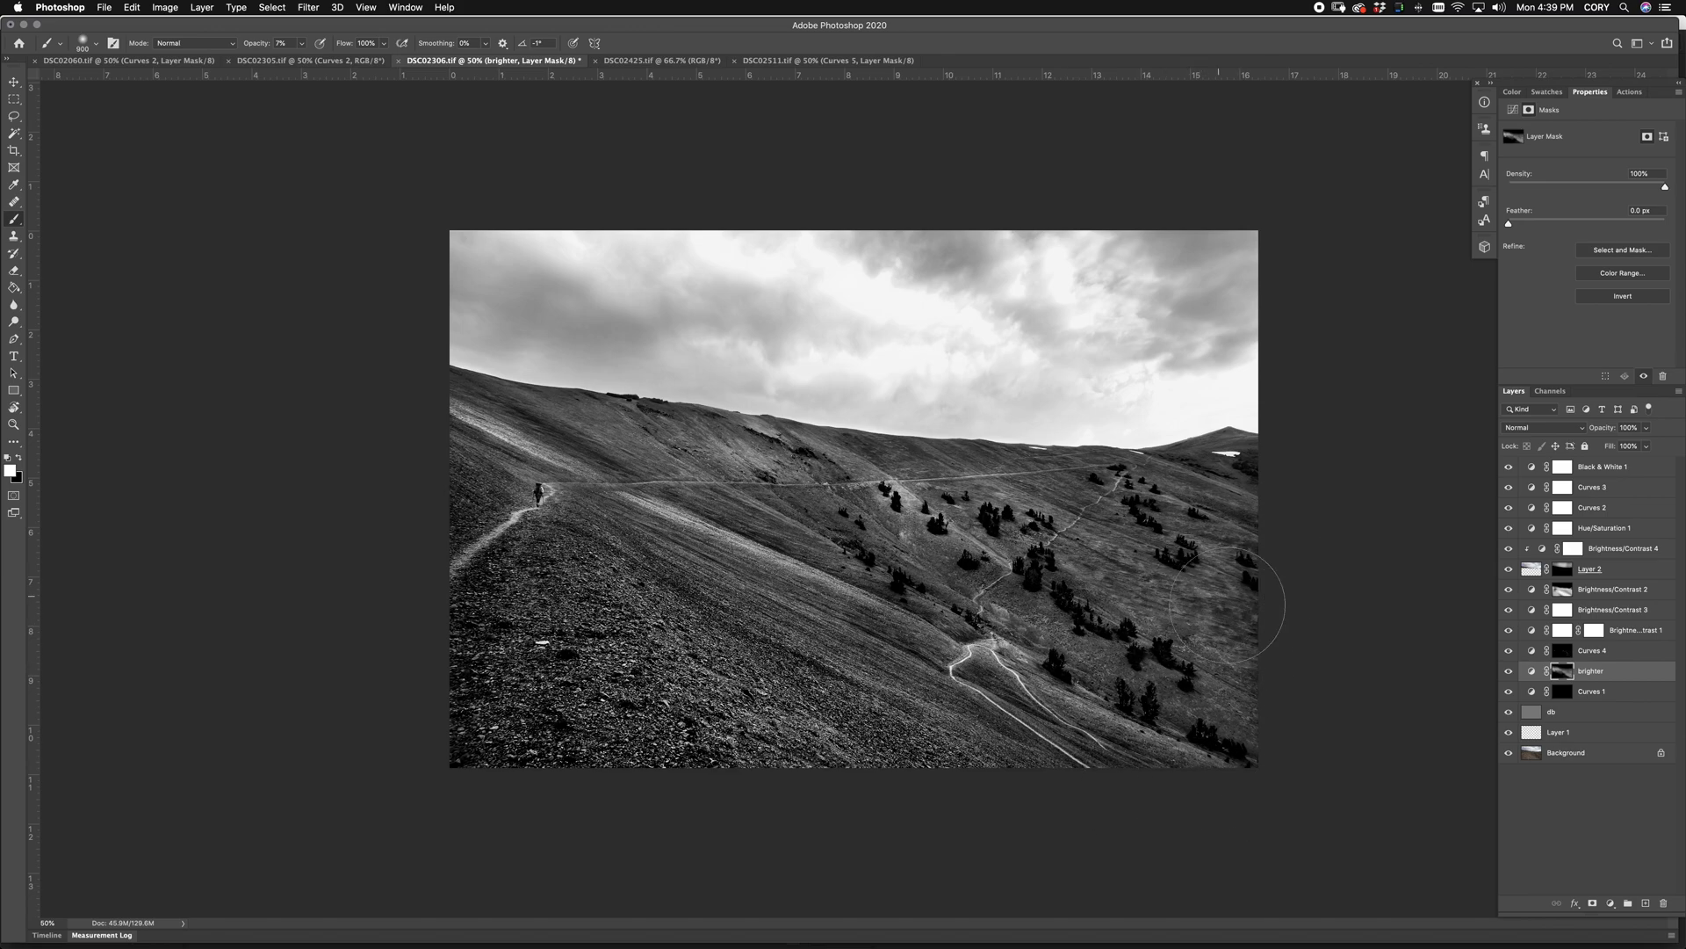
left_click_drag(887, 606, 869, 646)
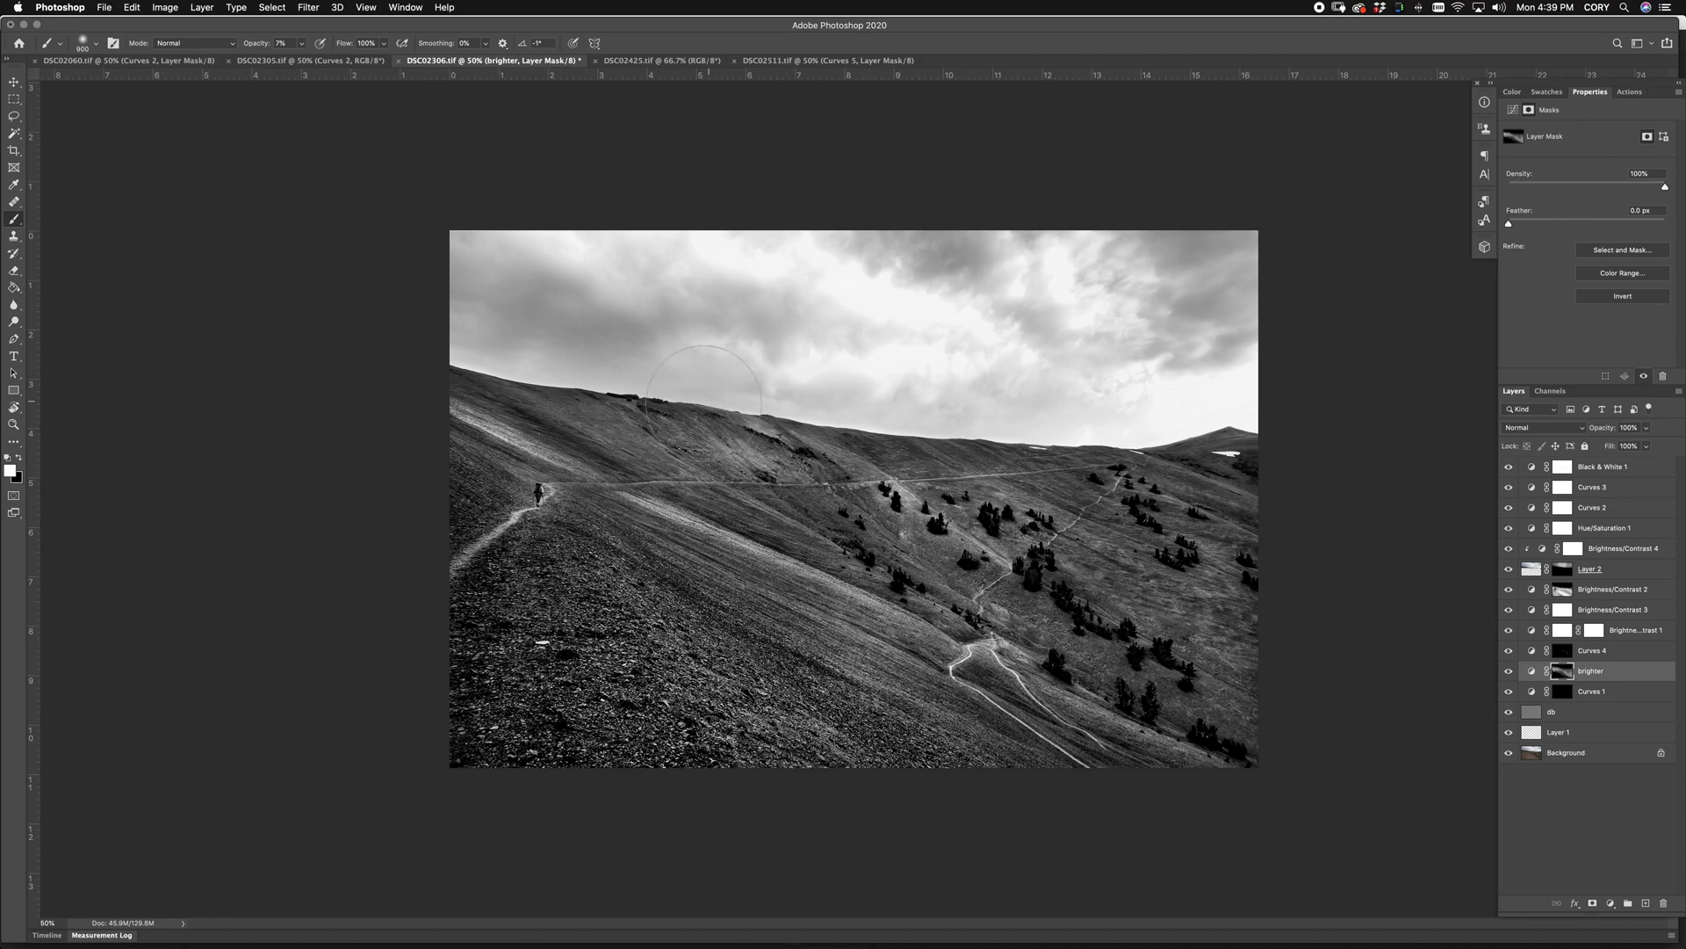
Step: Add a Brightness/Contrast adjustment above Hue/Saturation 1 and set its contrast to 72
left_click(1625, 530)
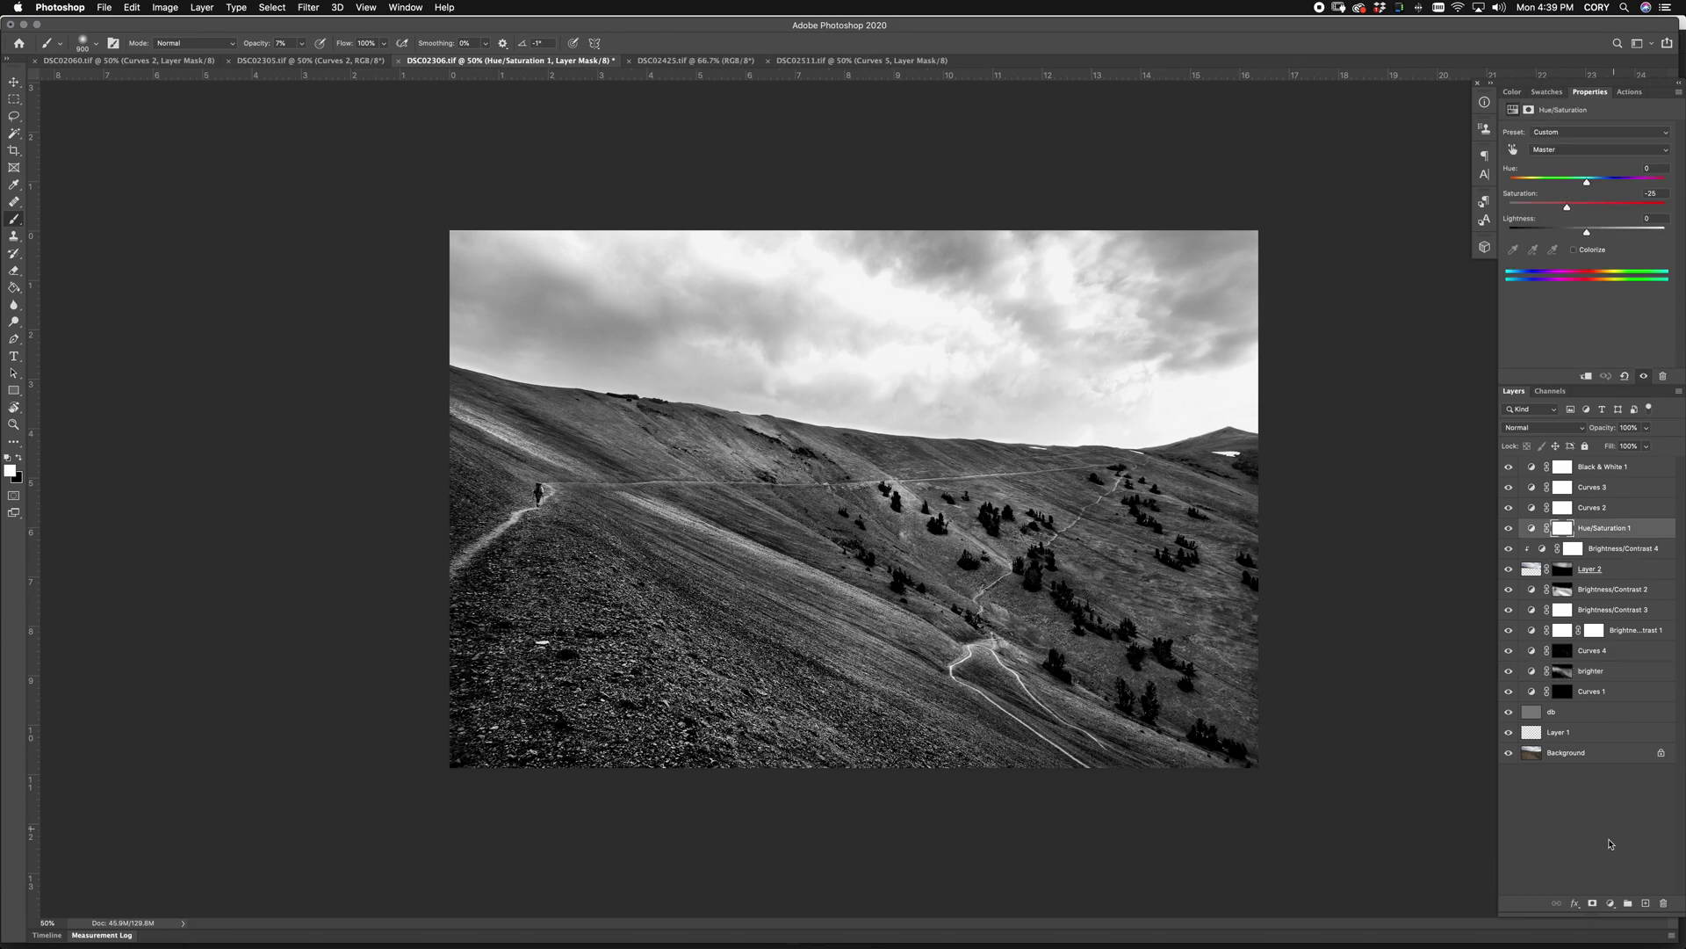
left_click(1610, 903)
left_click(1630, 719)
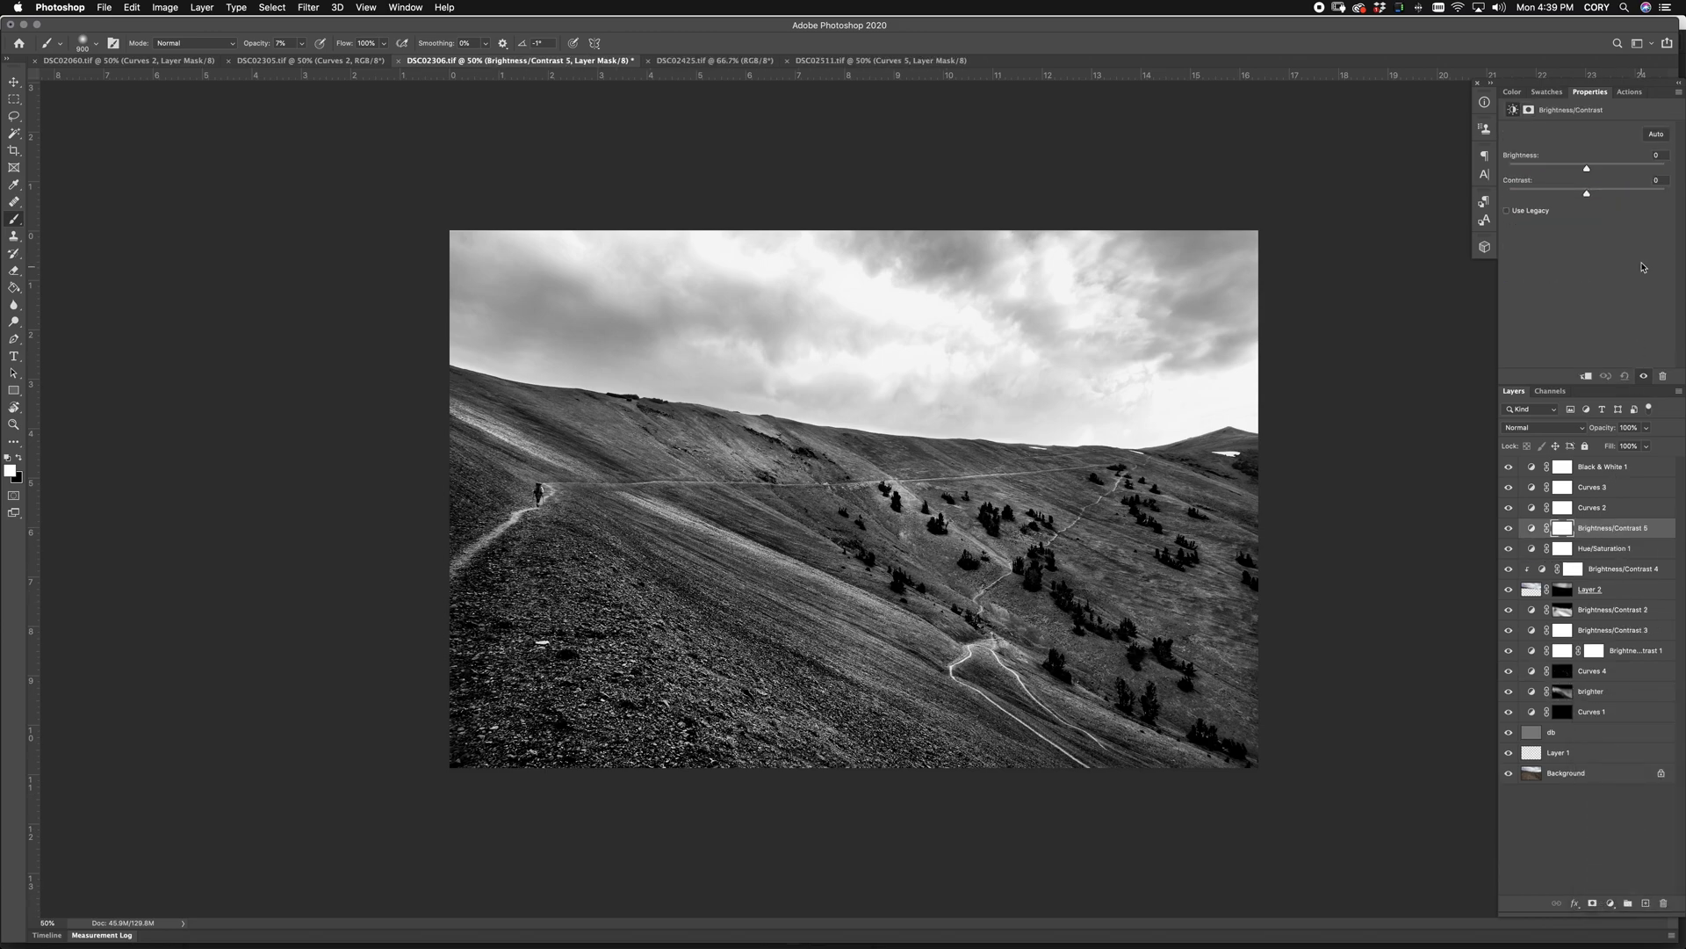
left_click(1631, 190)
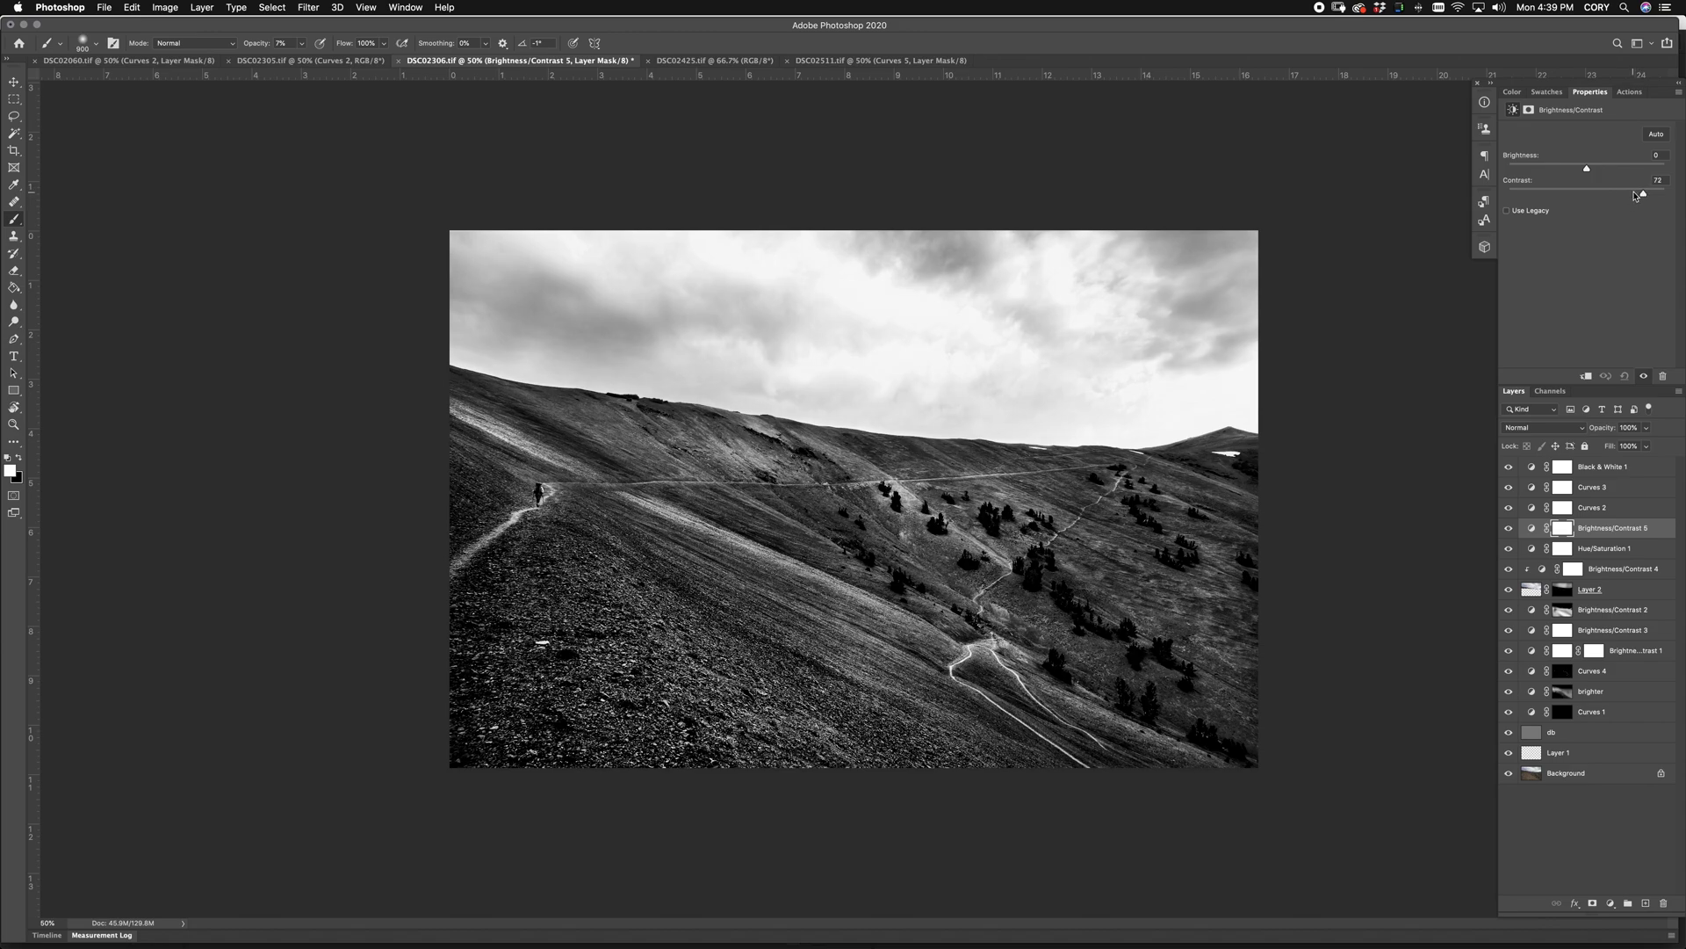
Step: Group all layers from Curves 3 down to Curves 1
left_click(1614, 495)
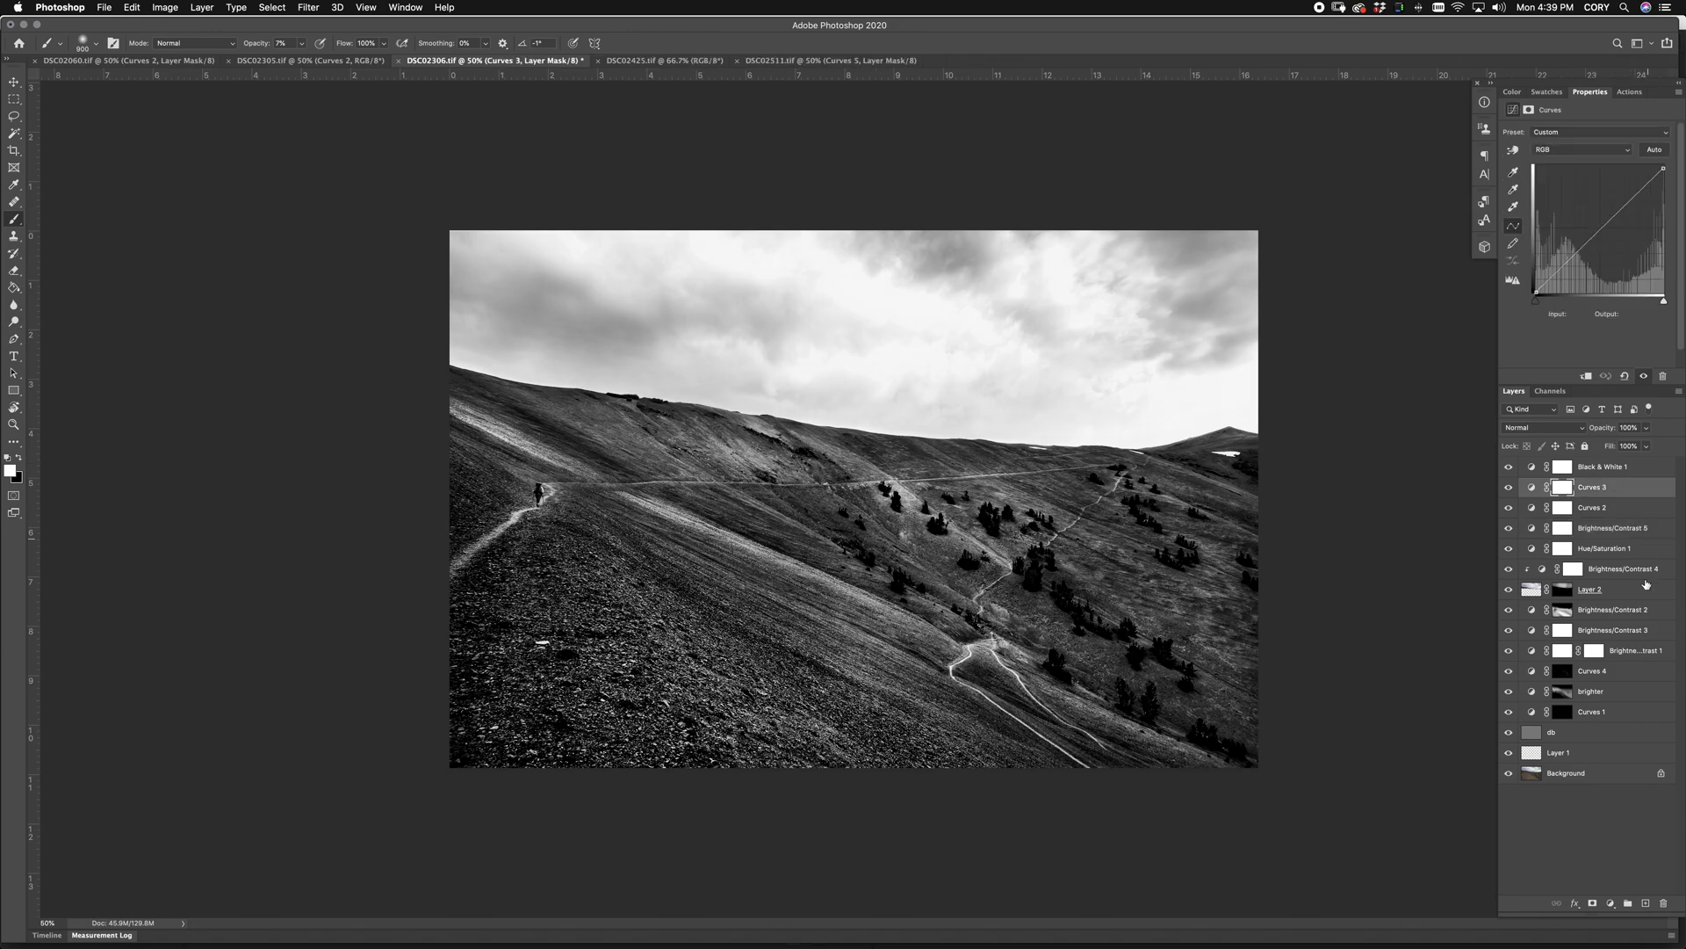
left_click(1612, 715, "shift")
key("super+g")
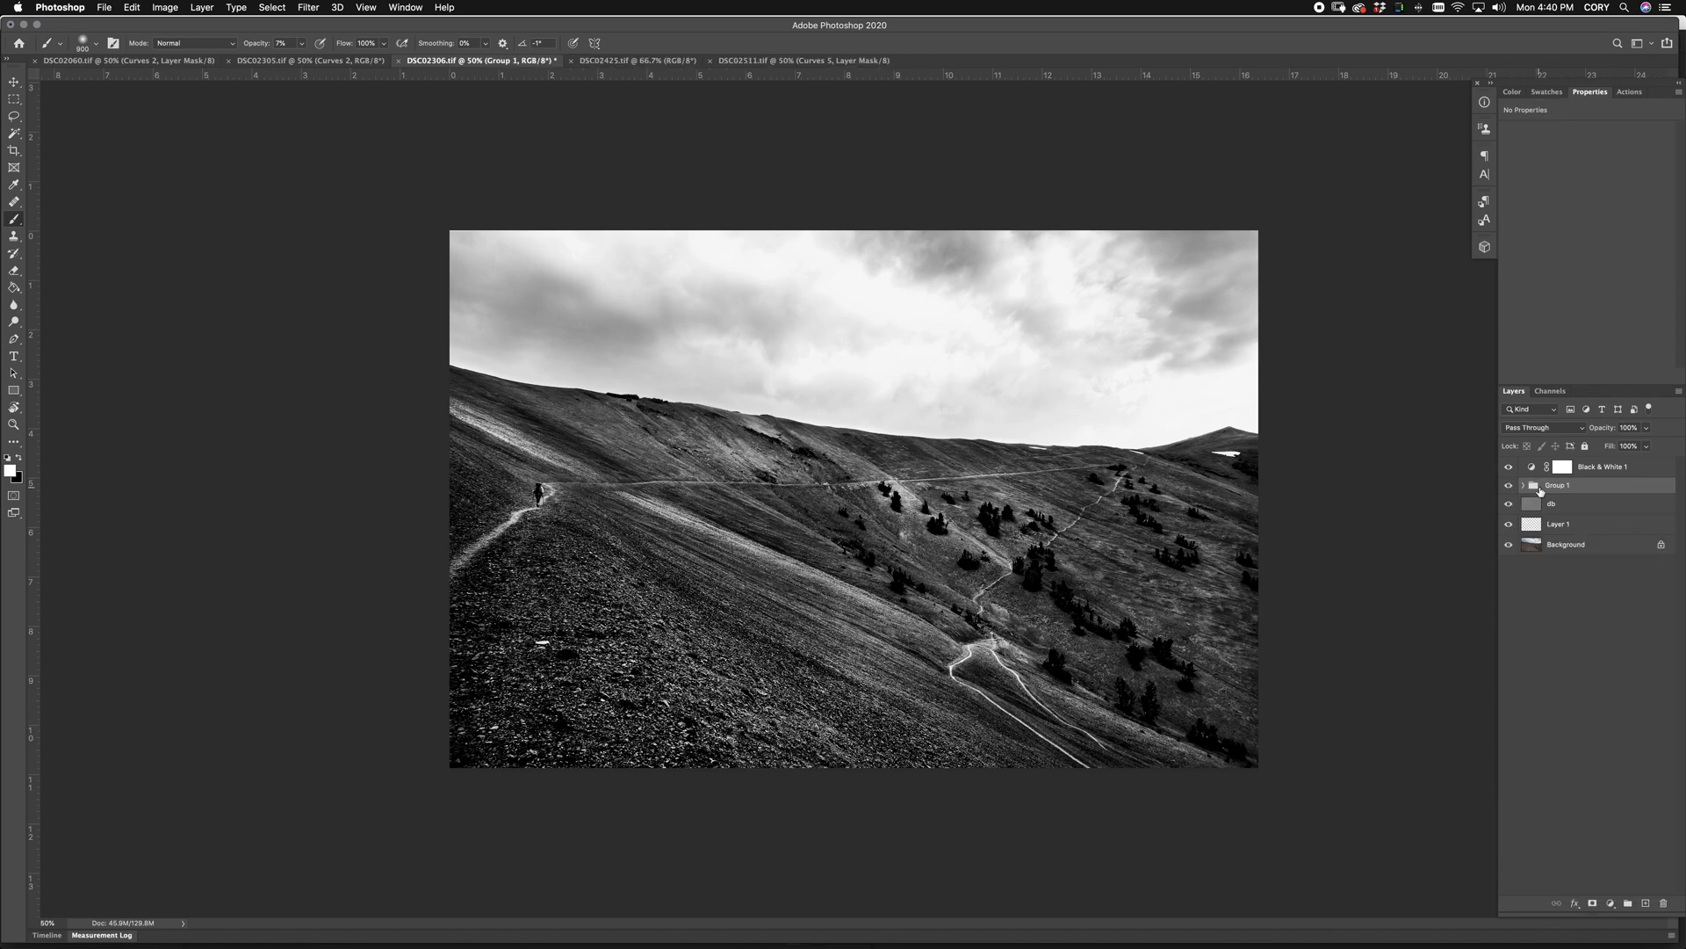
Step: Compare the photo with and without the grouped adjustments by toggling the group's visibility
left_click(1508, 487)
left_click(1508, 488)
left_click(1508, 487)
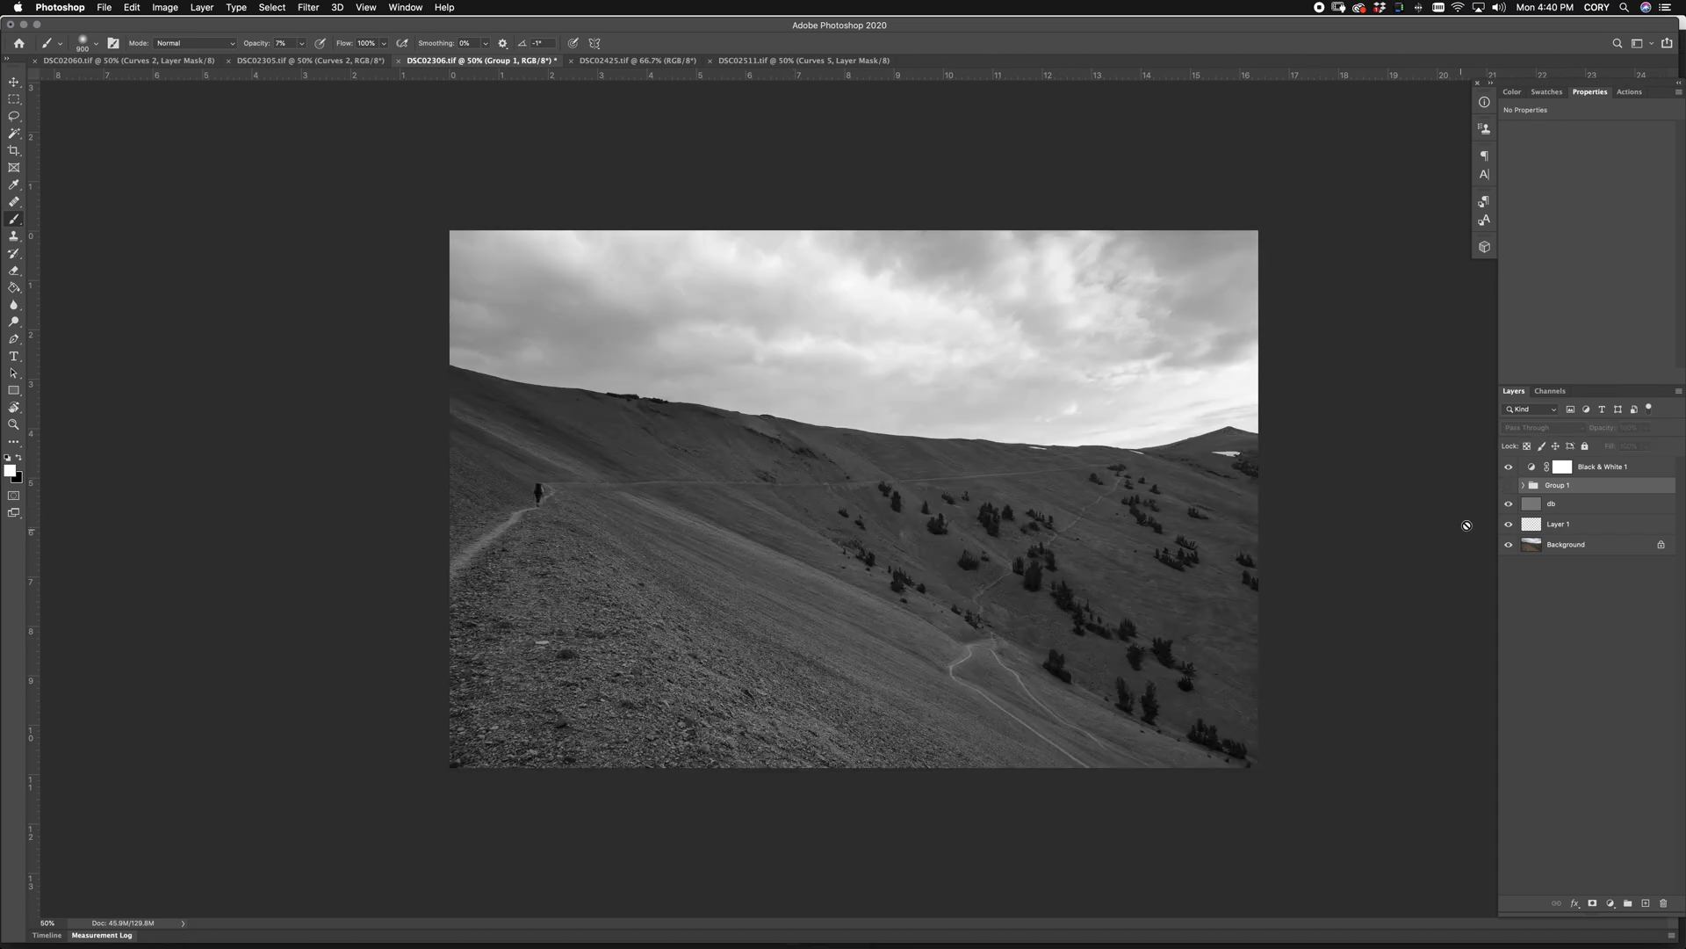
left_click(1509, 485)
left_click(1509, 485)
left_click(1509, 485)
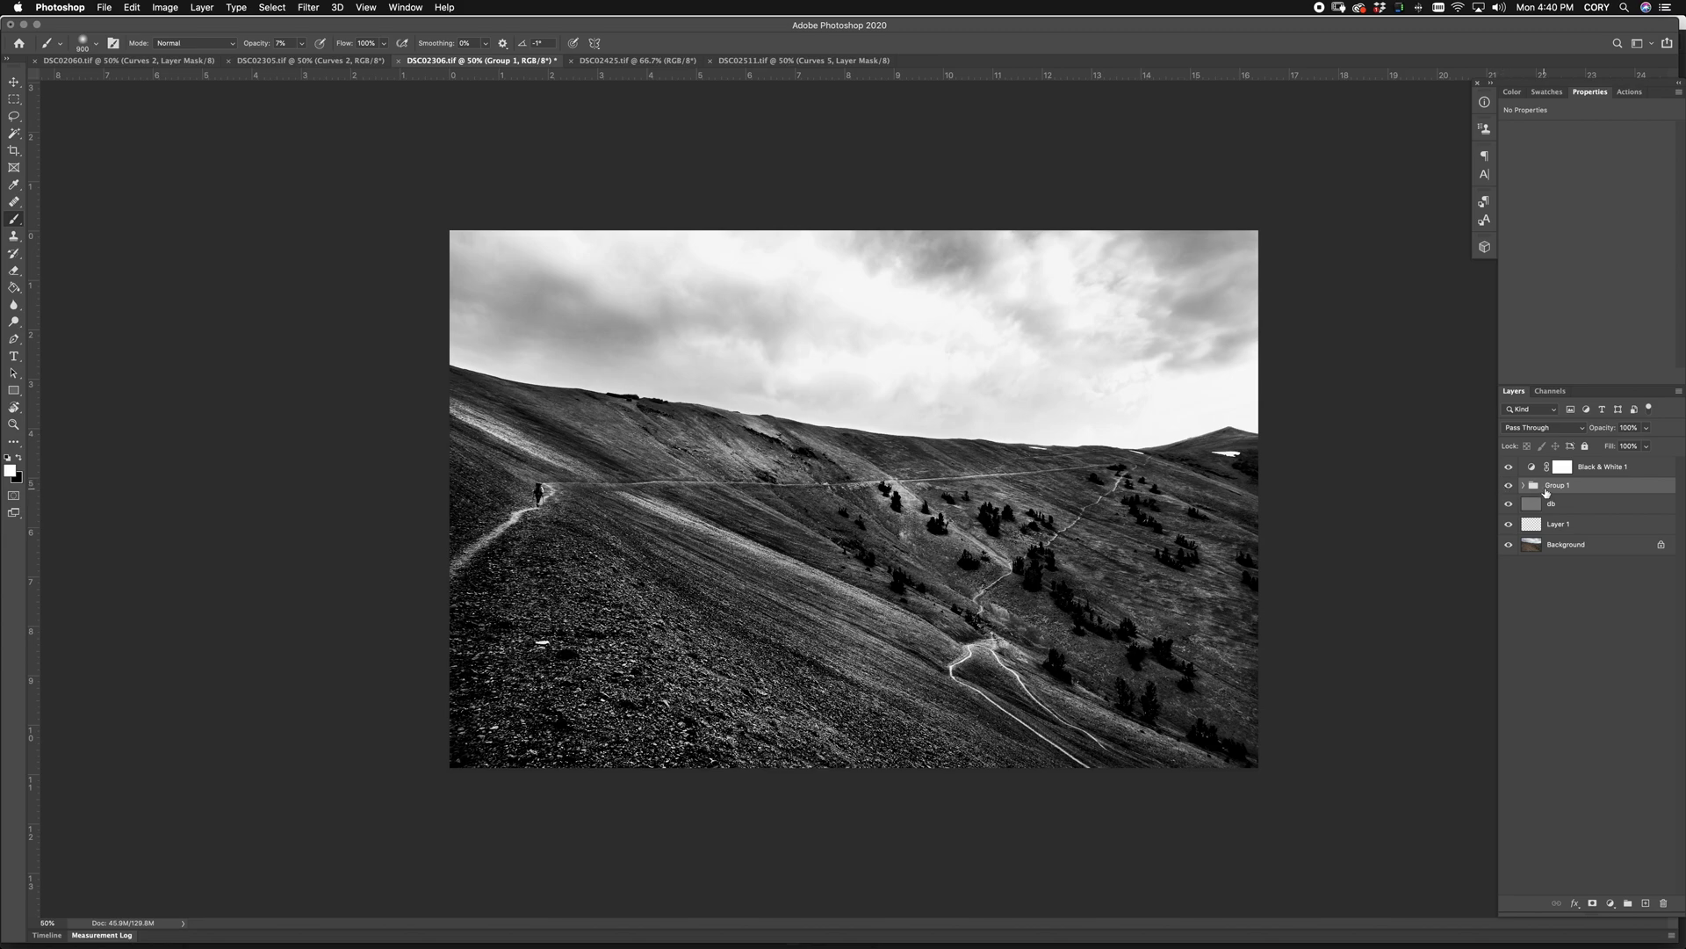
Step: Lower the layer group's opacity to 75%
left_click_drag(1603, 428, 1594, 432)
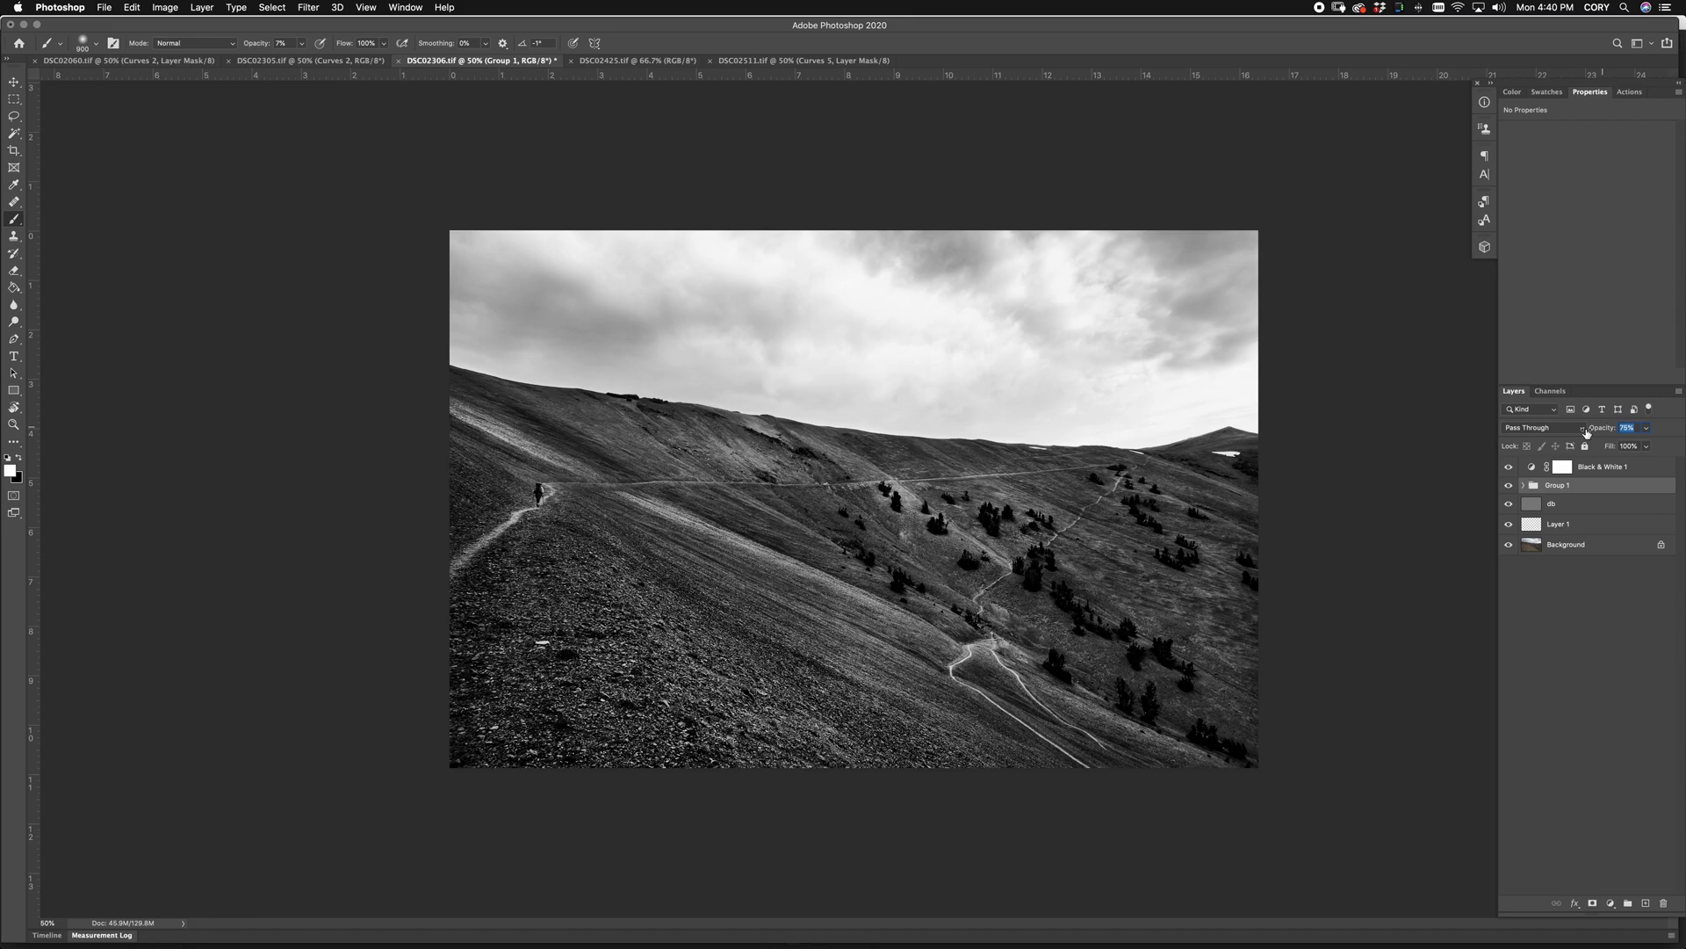
left_click_drag(1586, 432, 1586, 473)
Step: Test a partly coloured look by lowering the Black & White 1 layer's opacity, and reset it to 100%
left_click(1611, 473)
left_click_drag(1607, 431, 1601, 432)
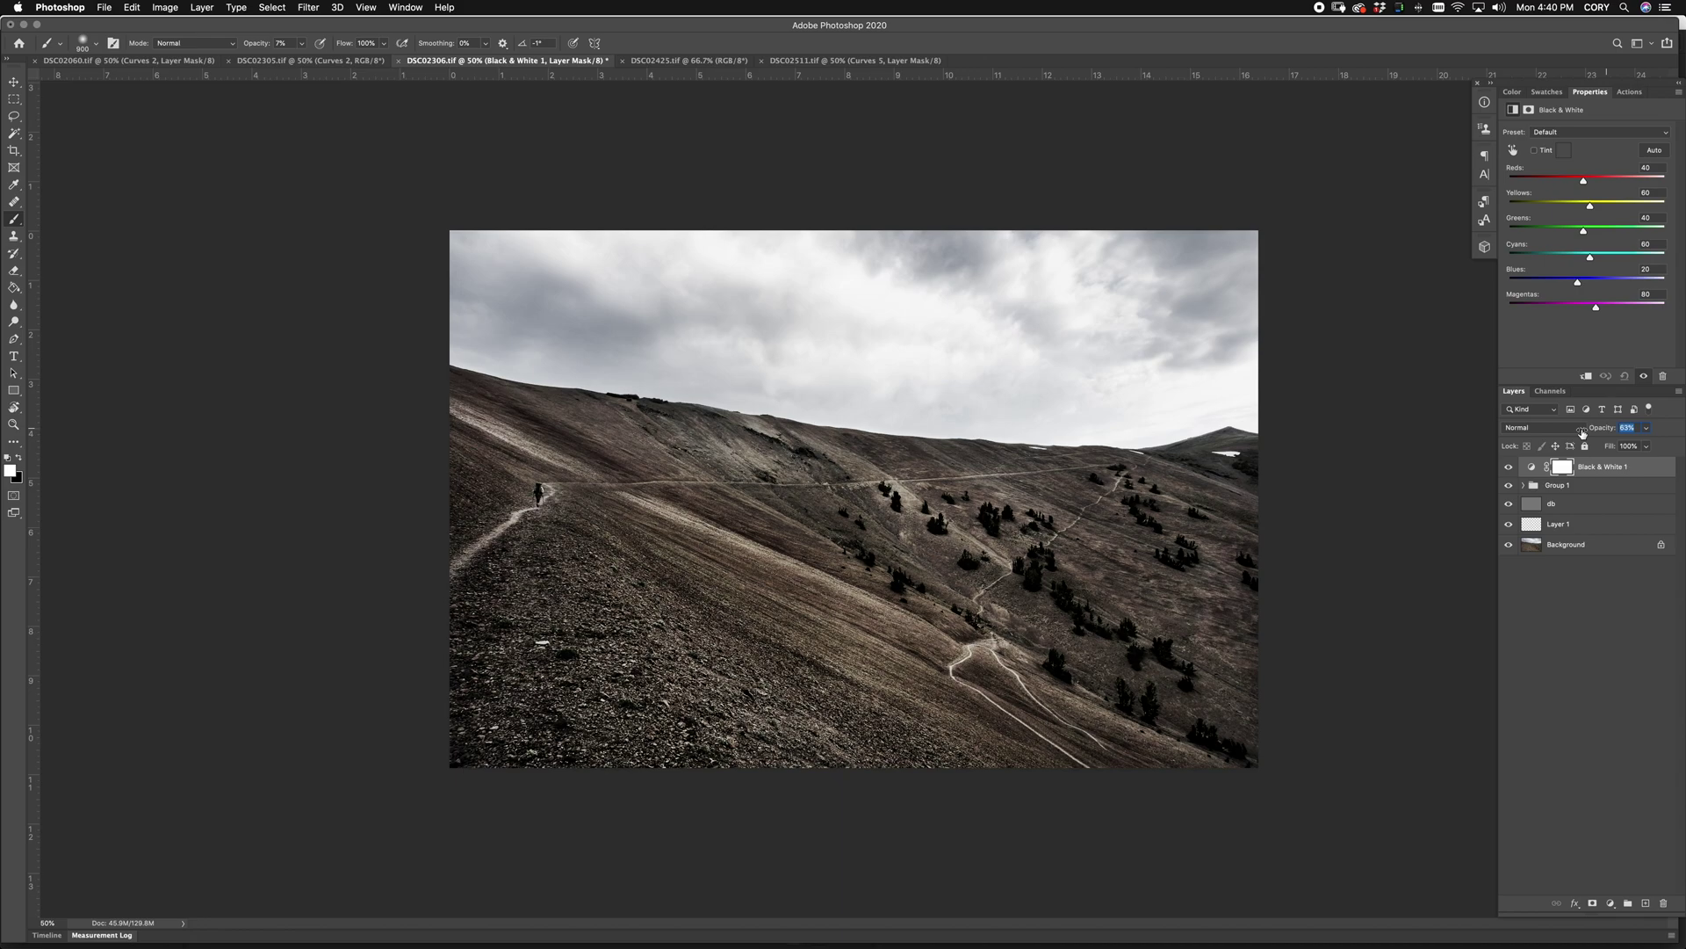
type("100")
key("Return")
Step: Run the GRAIN action on the hillside photo and save the file
left_click(1632, 91)
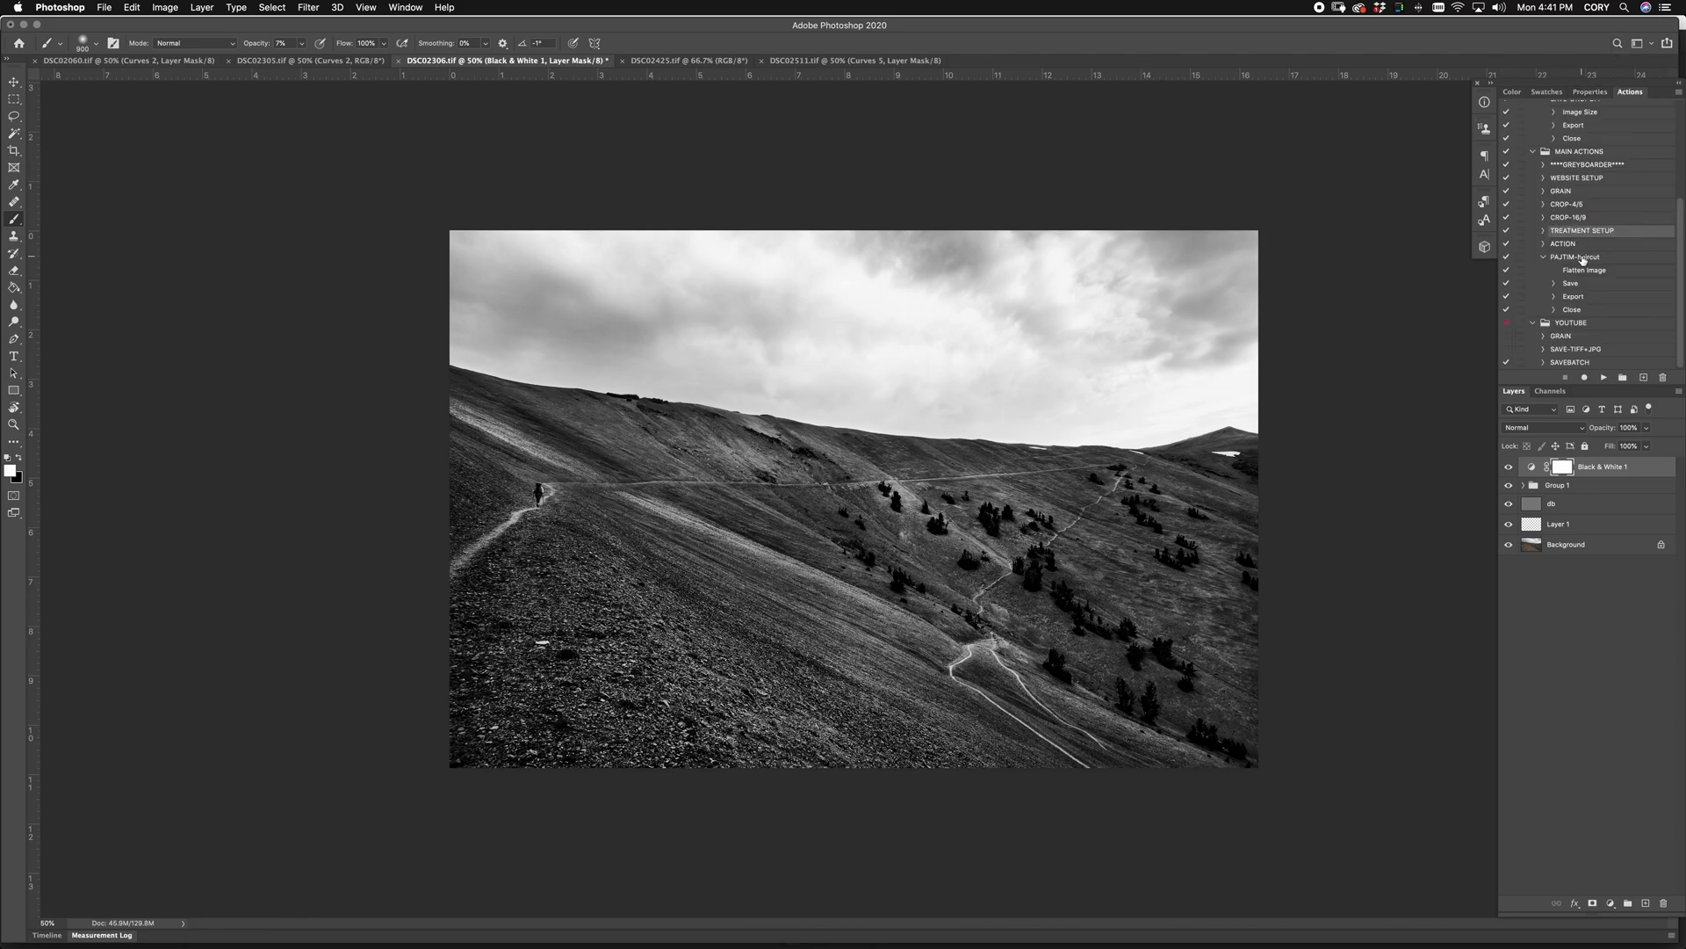
left_click(1570, 192)
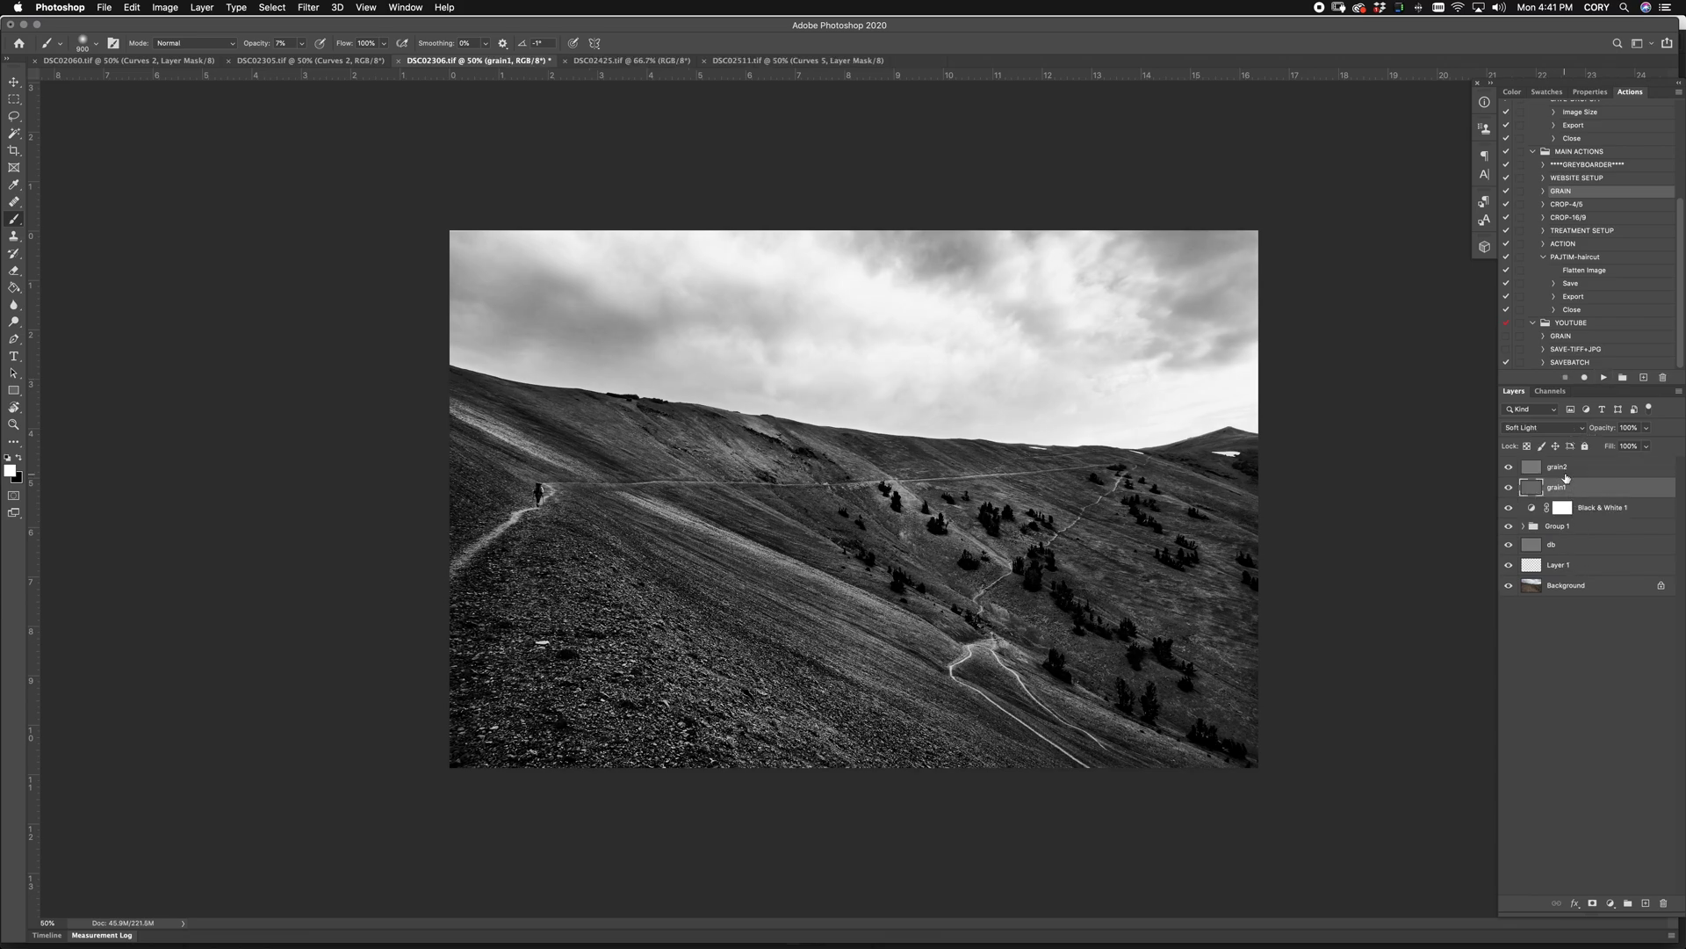
key("super+s")
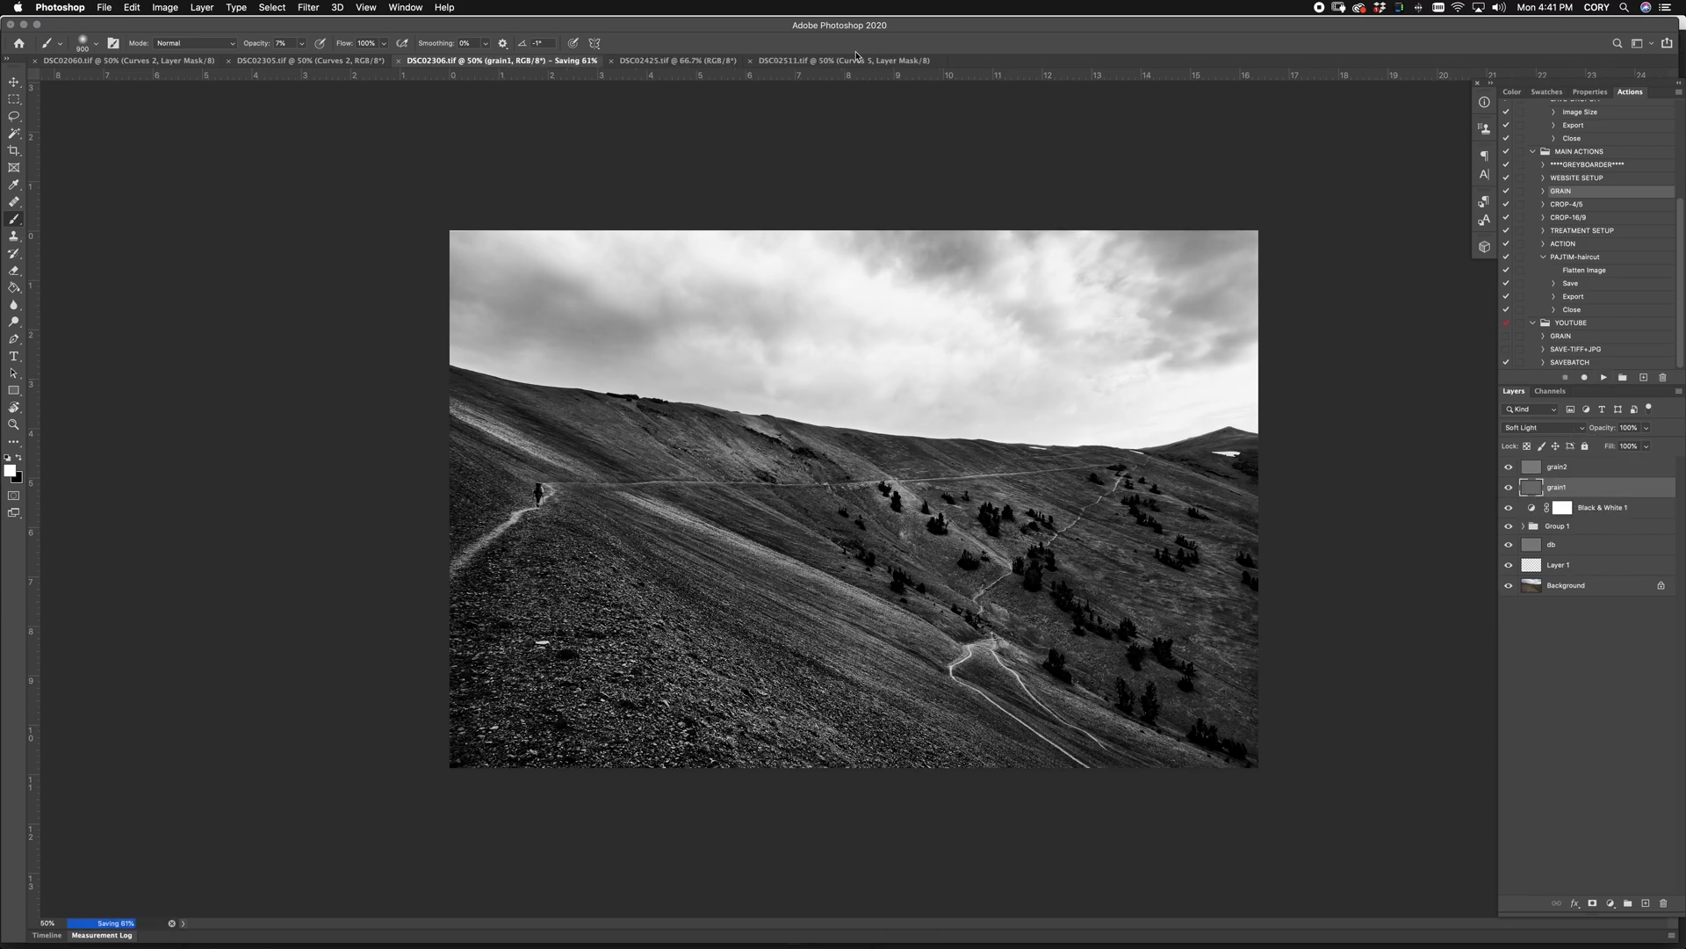
Step: Switch to DSC02425.tif and run the TREATMENT SETUP action, continuing past the unavailable Select command
left_click(698, 60)
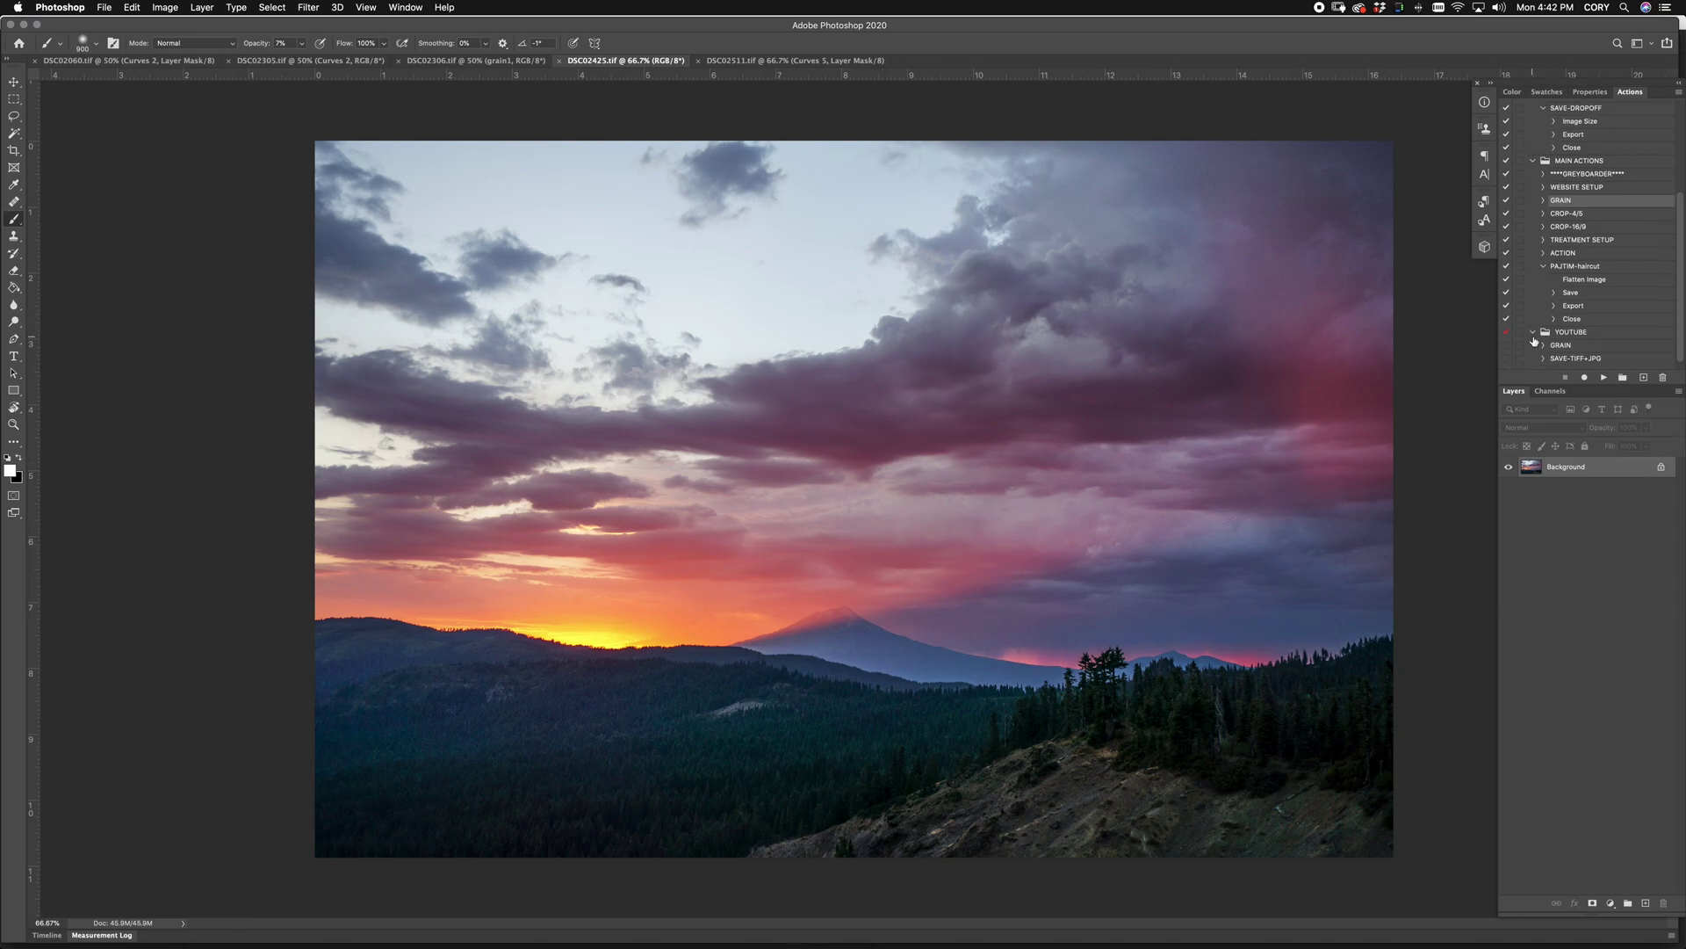
left_click(1583, 231)
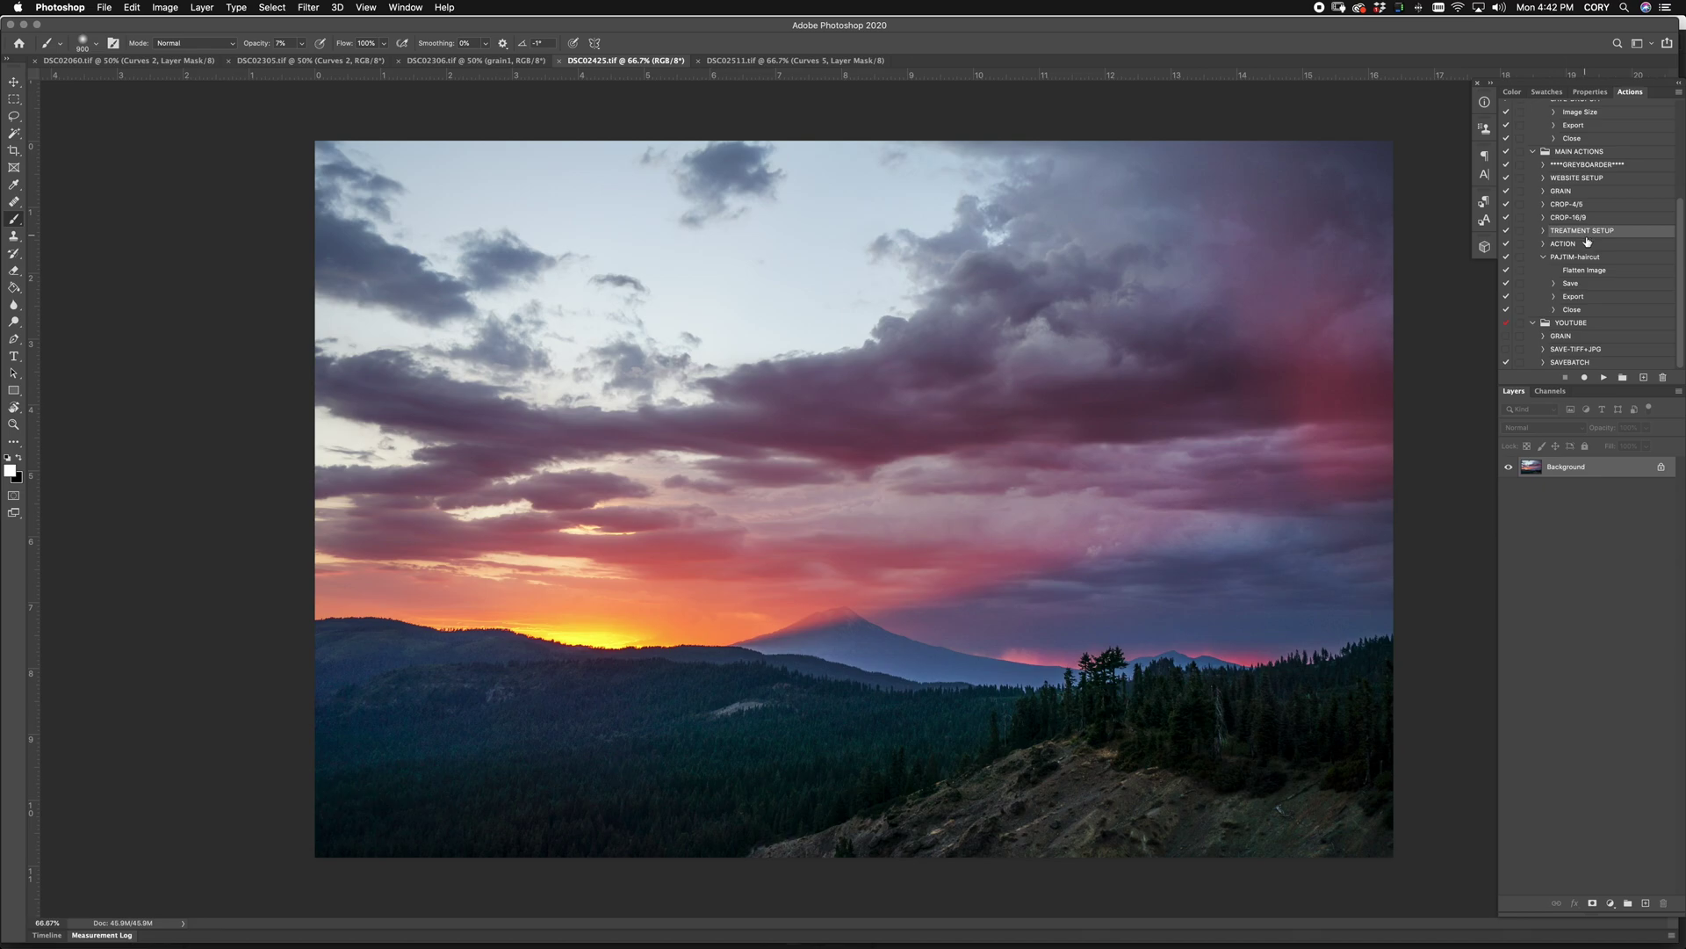
left_click(1602, 377)
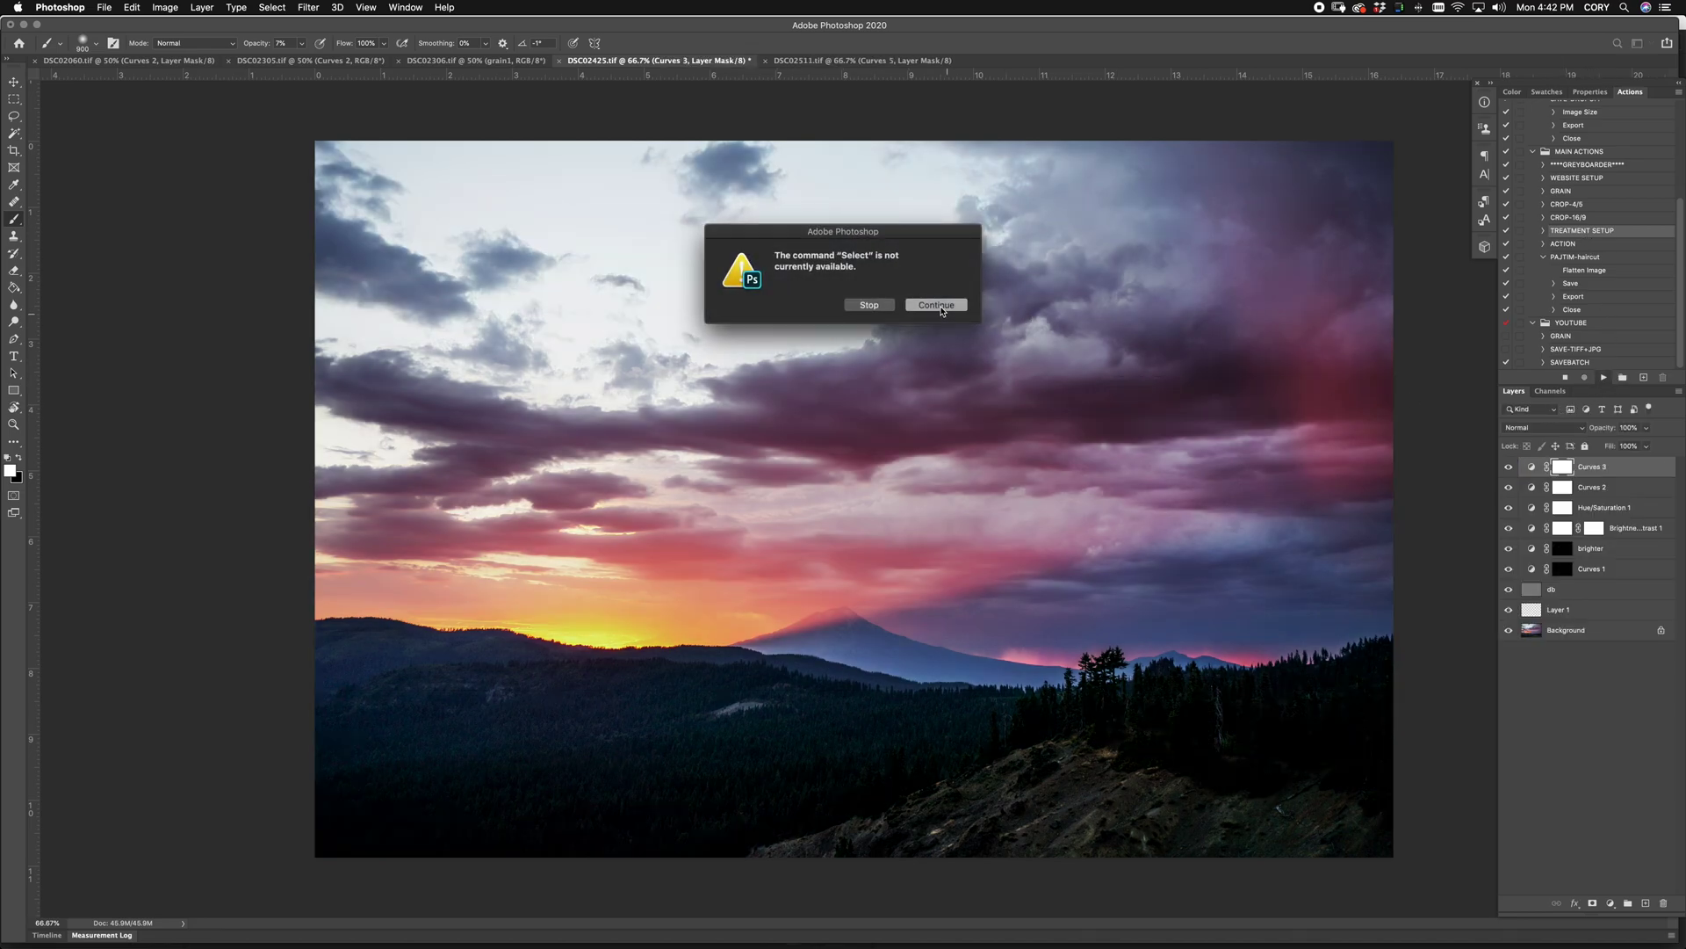
left_click(936, 308)
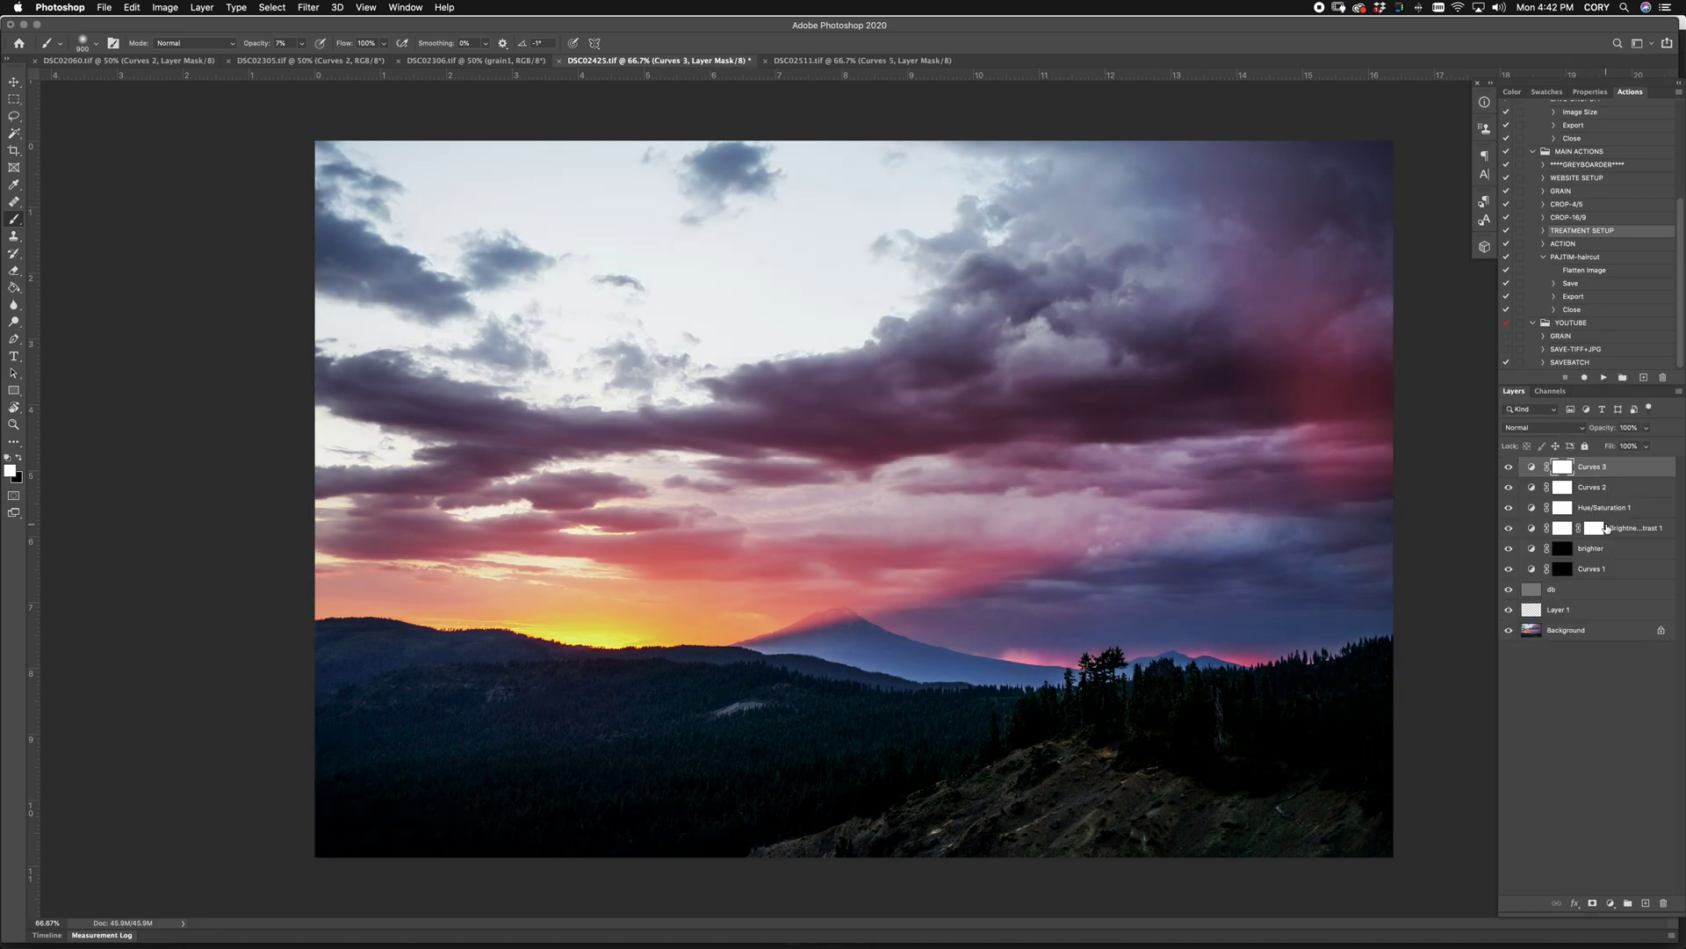
Step: Brighten the rocky foreground slope and nearby trees on the brighter layer's mask with a white brush at 11% opacity
left_click(1562, 550)
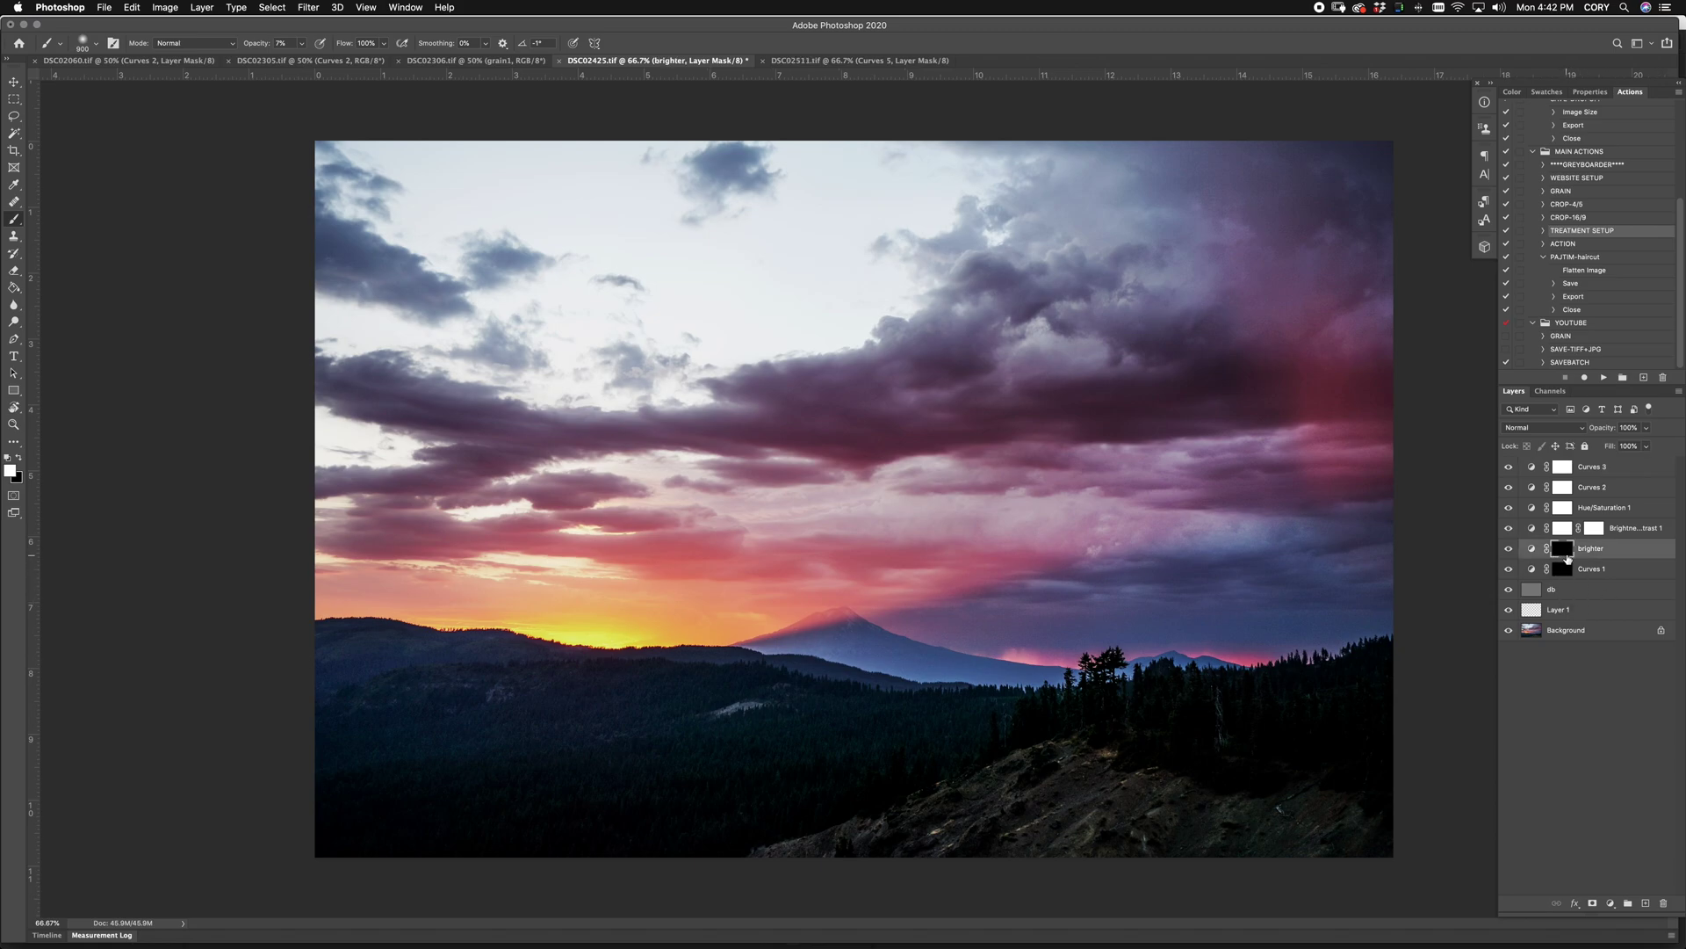
key("bracketright")
key("bracketright")
key("bracketleft")
key("bracketleft")
key("bracketleft")
key("bracketleft")
key("bracketright")
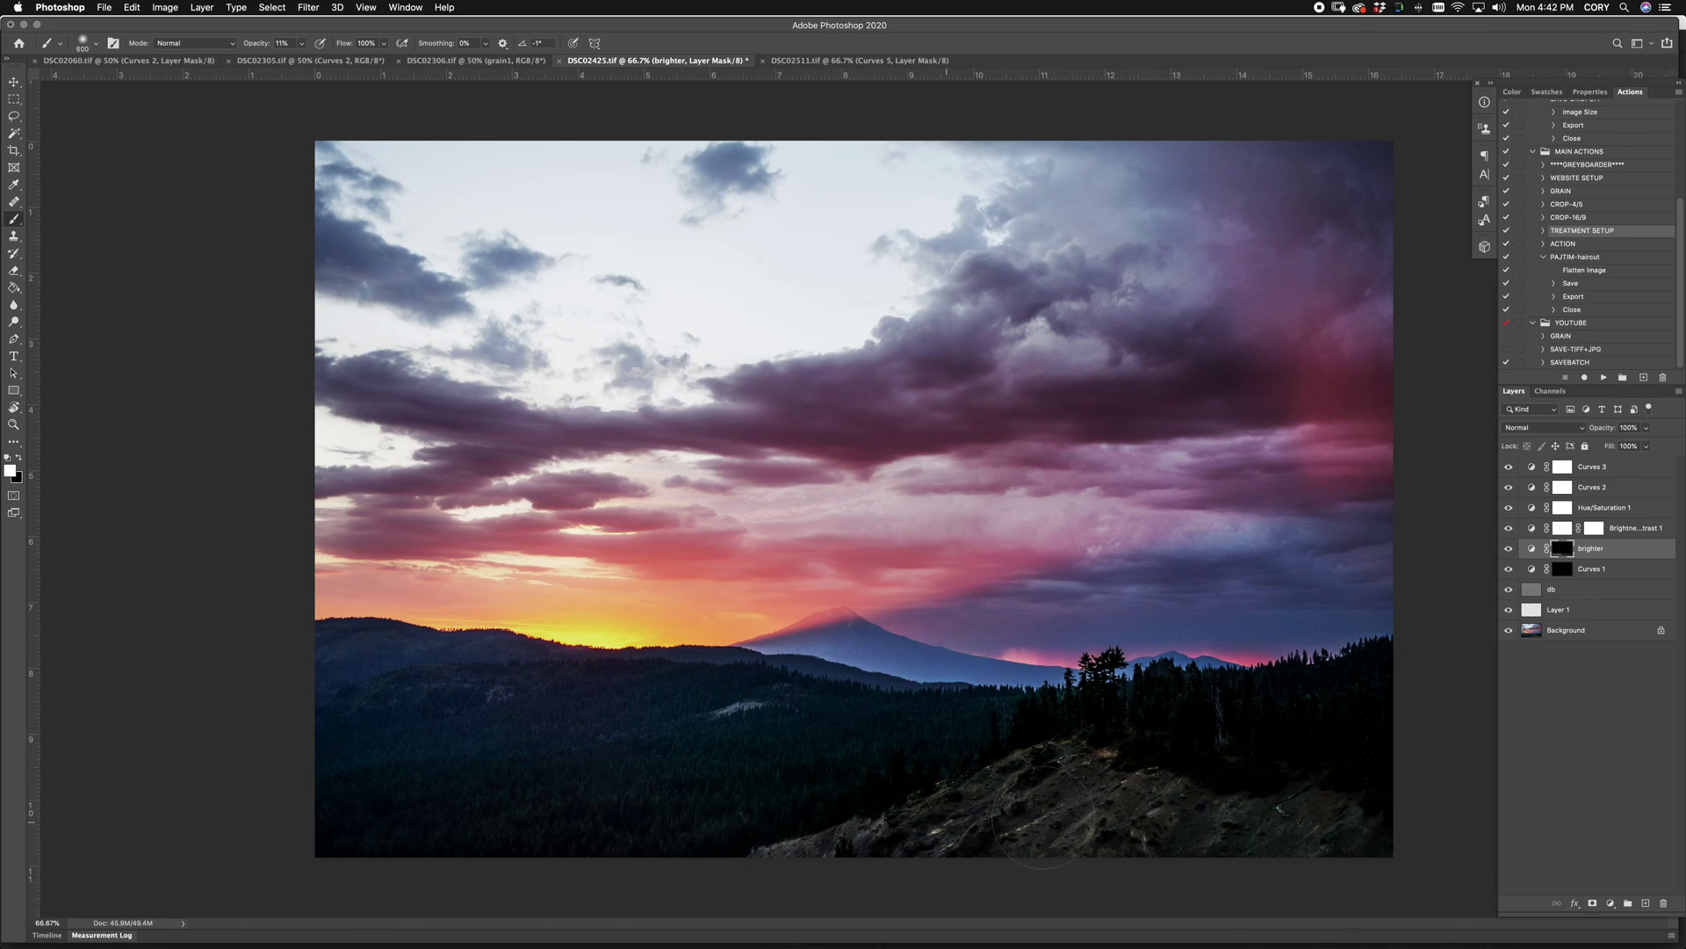
left_click(1070, 693)
key("bracketleft")
key("bracketleft")
key("bracketleft")
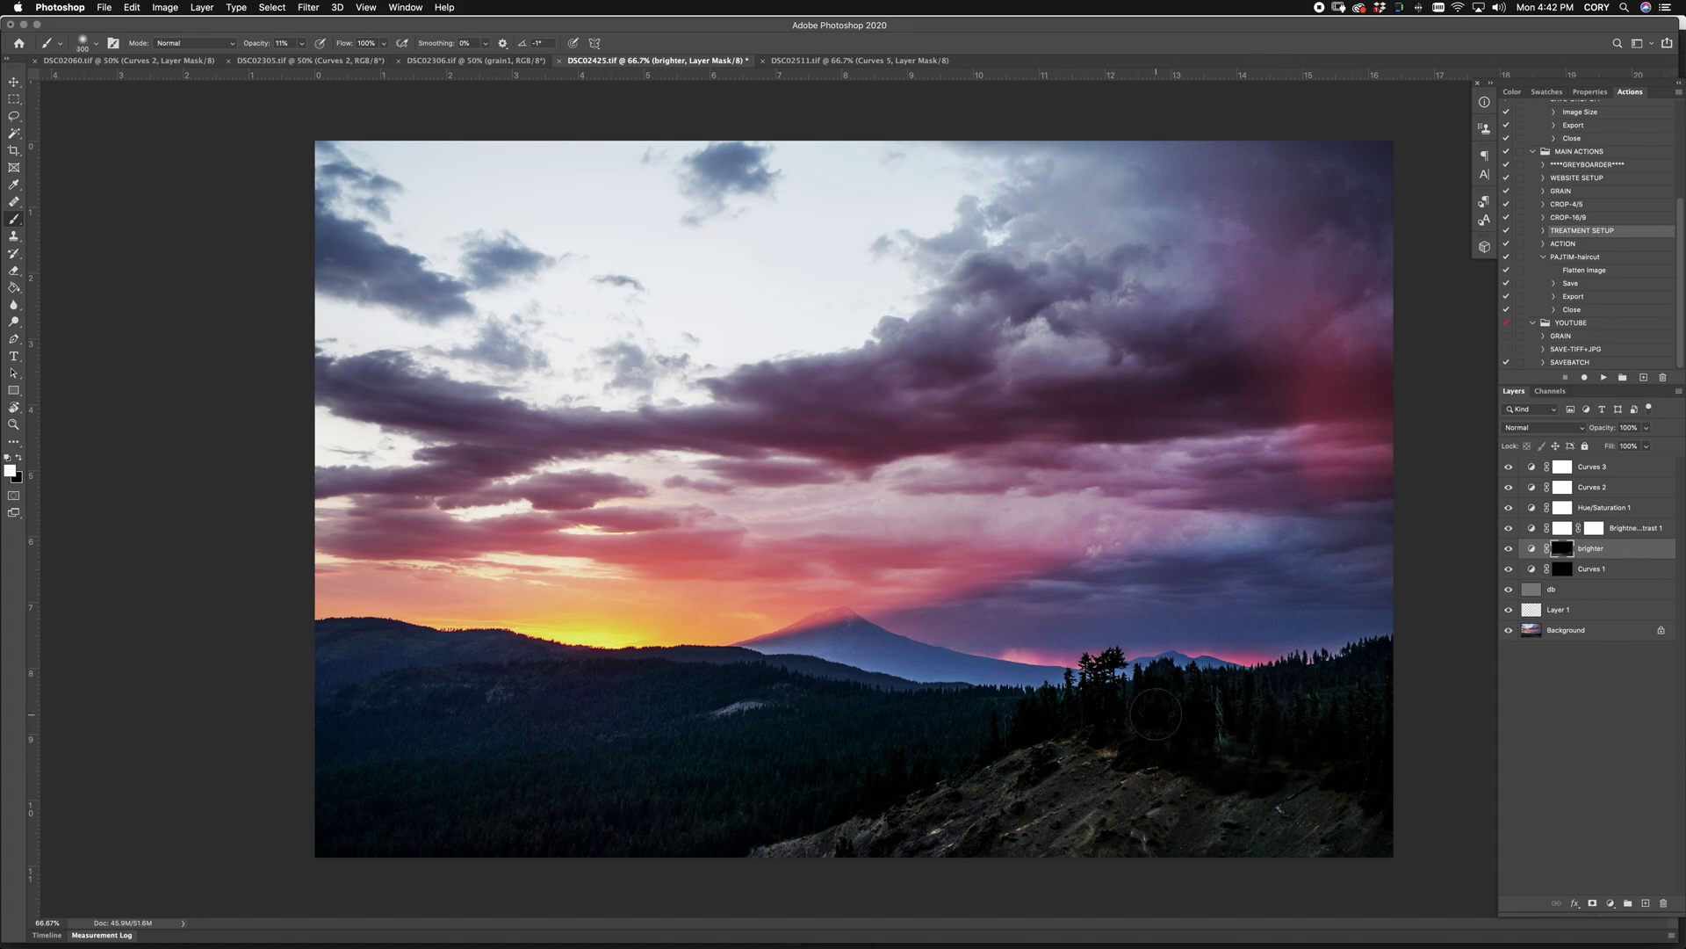
Step: Bring out the dark trees above the rocky slope on the brighter layer's mask with a 175 px brush
key("super+equal")
key("super+equal")
left_click_drag(1384, 751, 1037, 516)
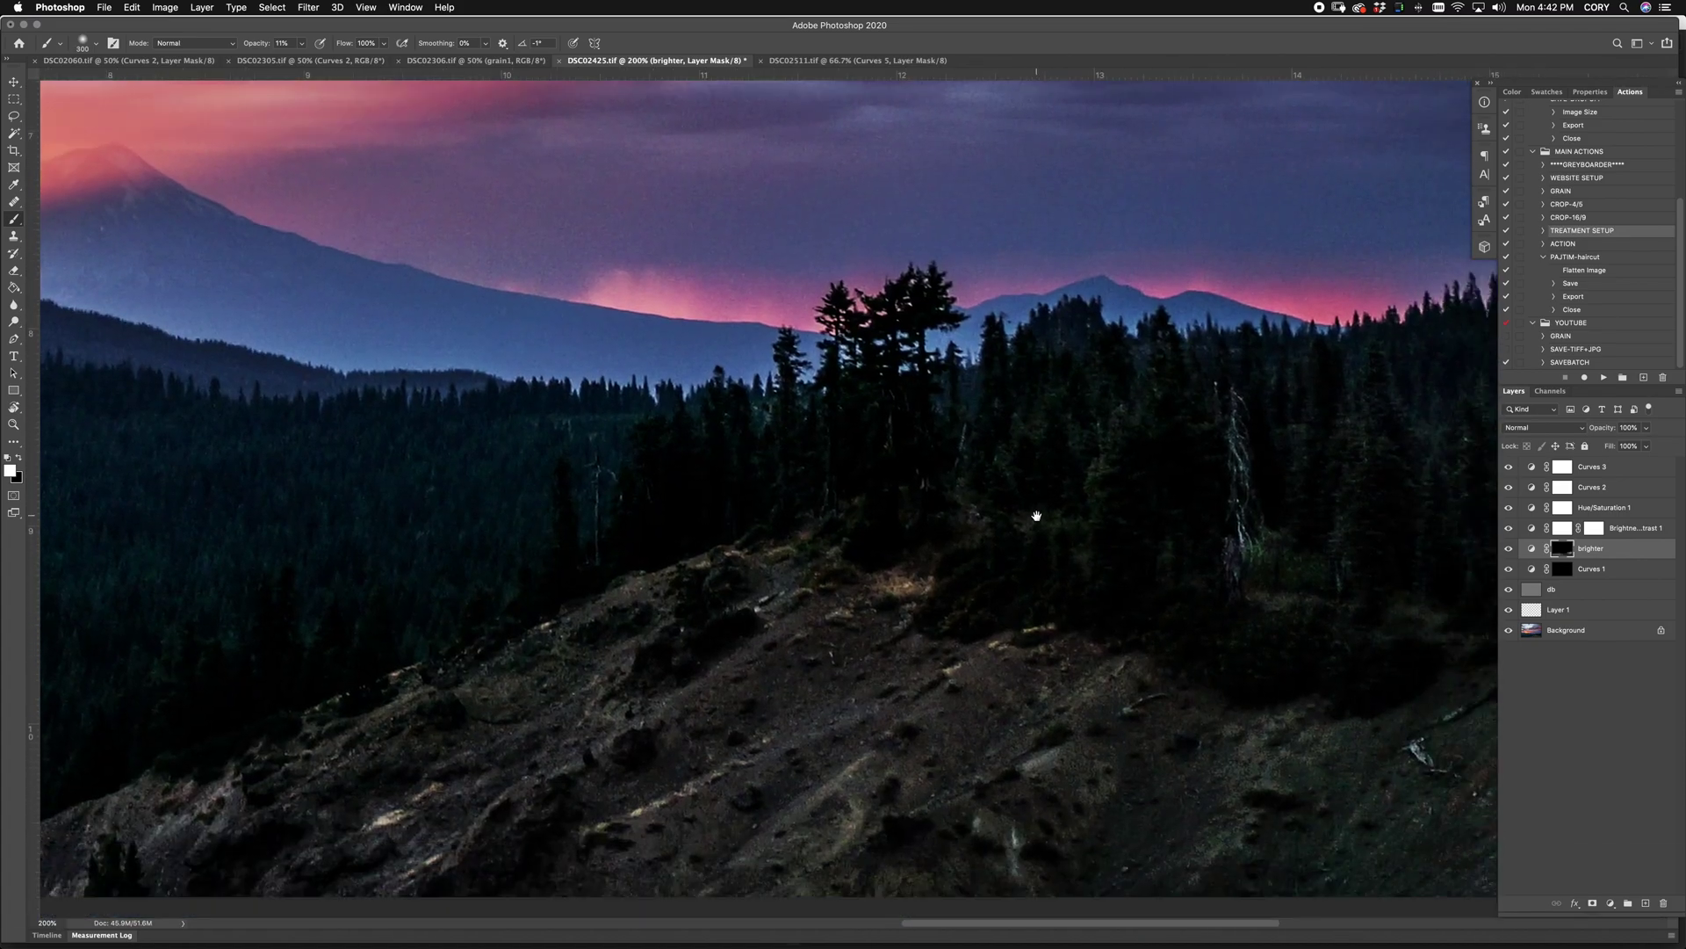
left_click_drag(516, 553, 1118, 324)
key("bracketleft")
key("bracketleft")
key("bracketleft")
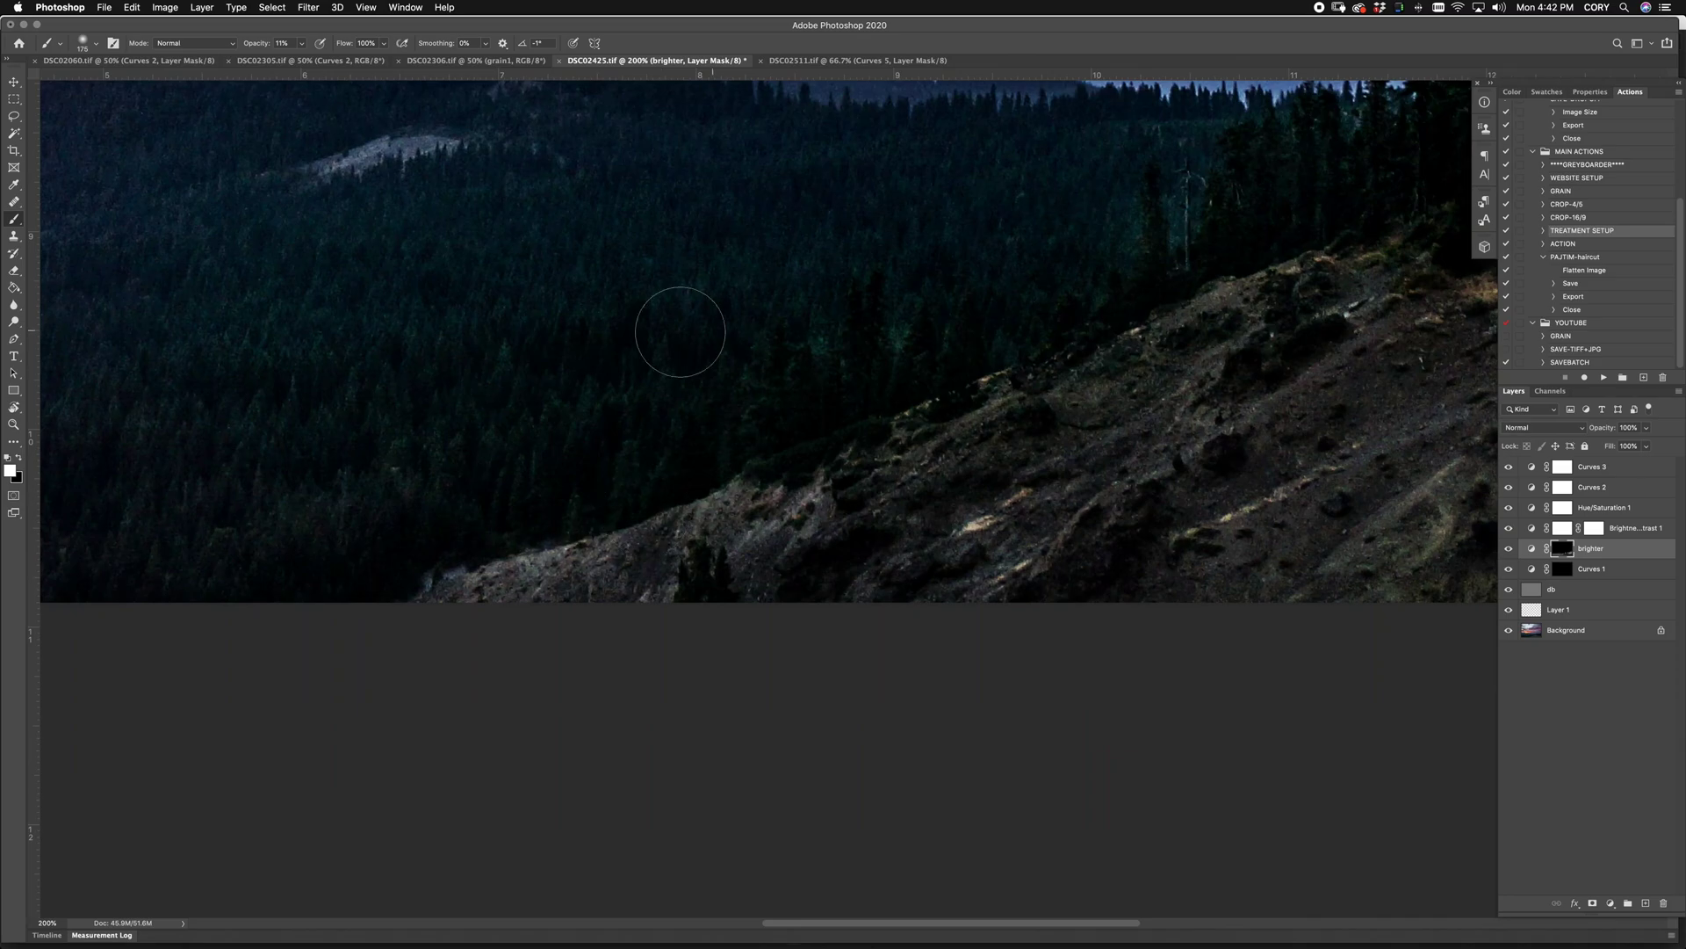
scroll(681, 332, "up", 3)
scroll(680, 332, "right", 10)
key("bracketleft")
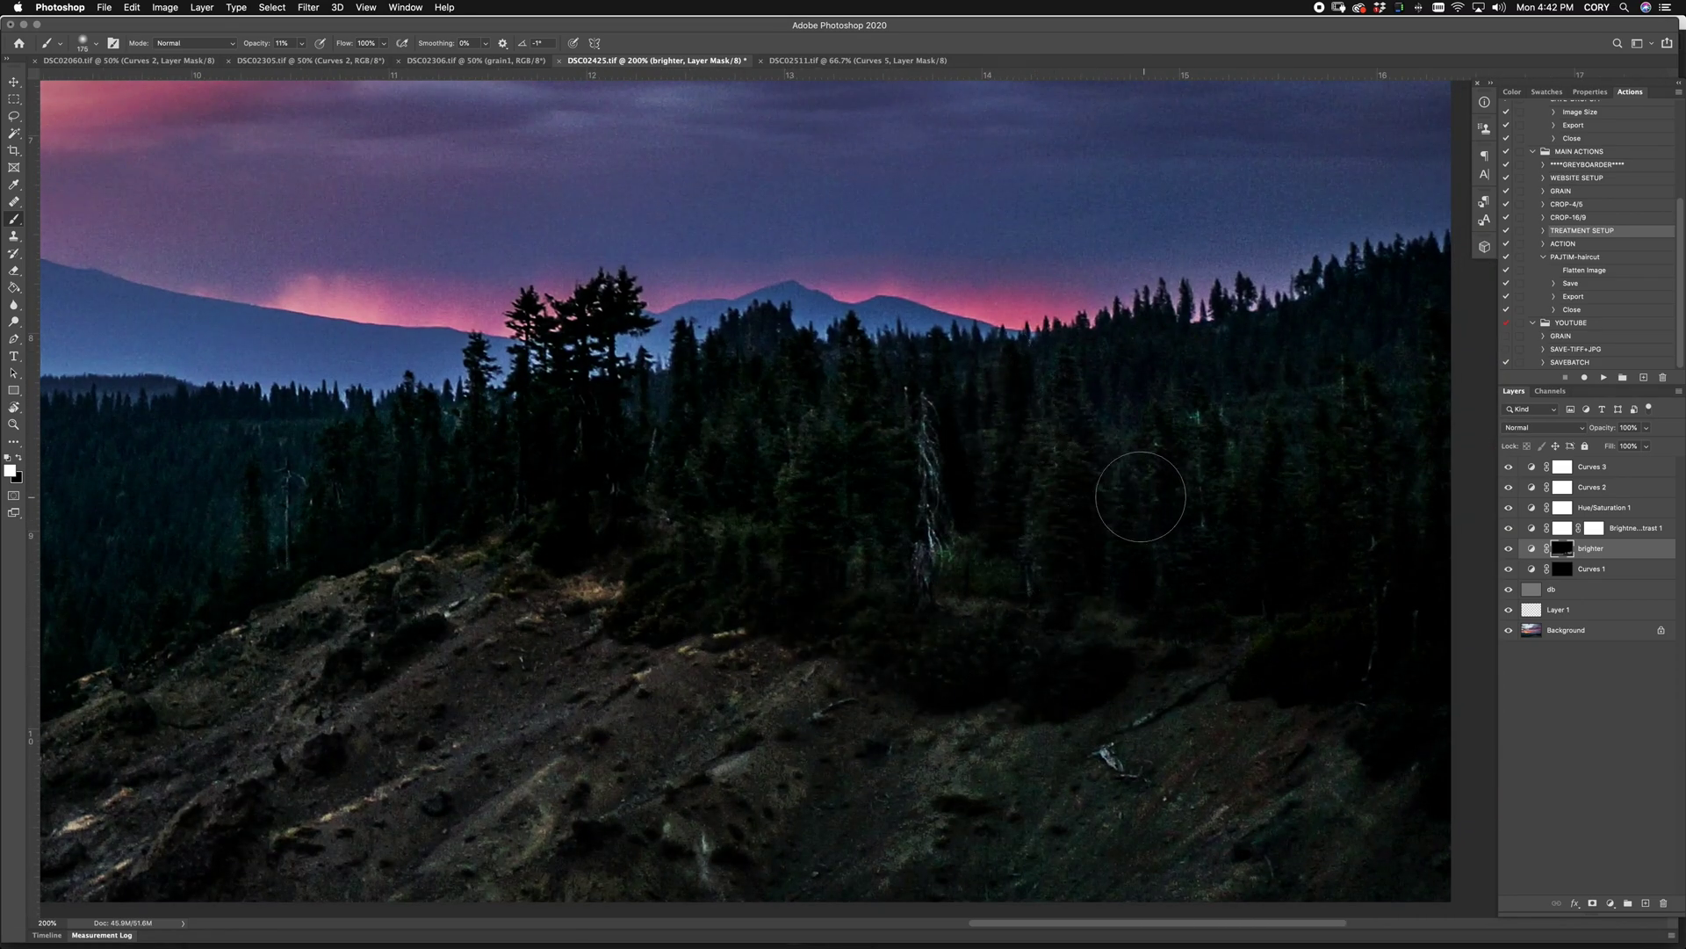
key("bracketright")
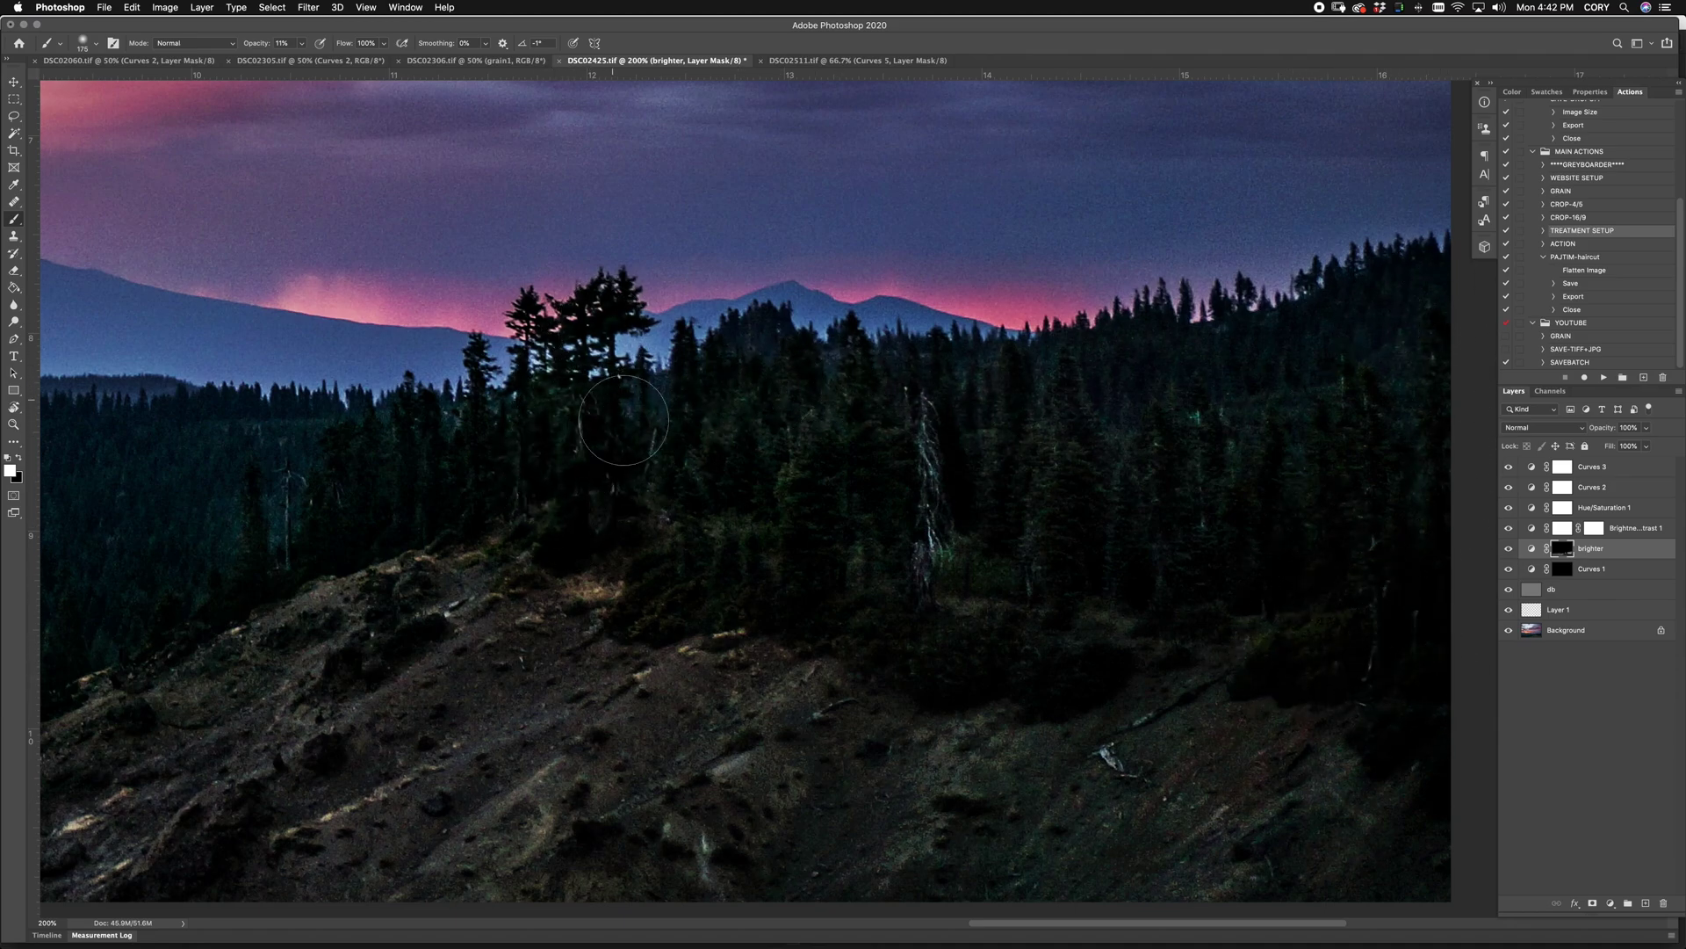
Step: Paint across the width of the photo on the brighter layer's mask with a 300 px brush, and enlarge the brush to 700 px
key("super+minus")
key("super+minus")
key("bracketright")
key("bracketright")
key("bracketright")
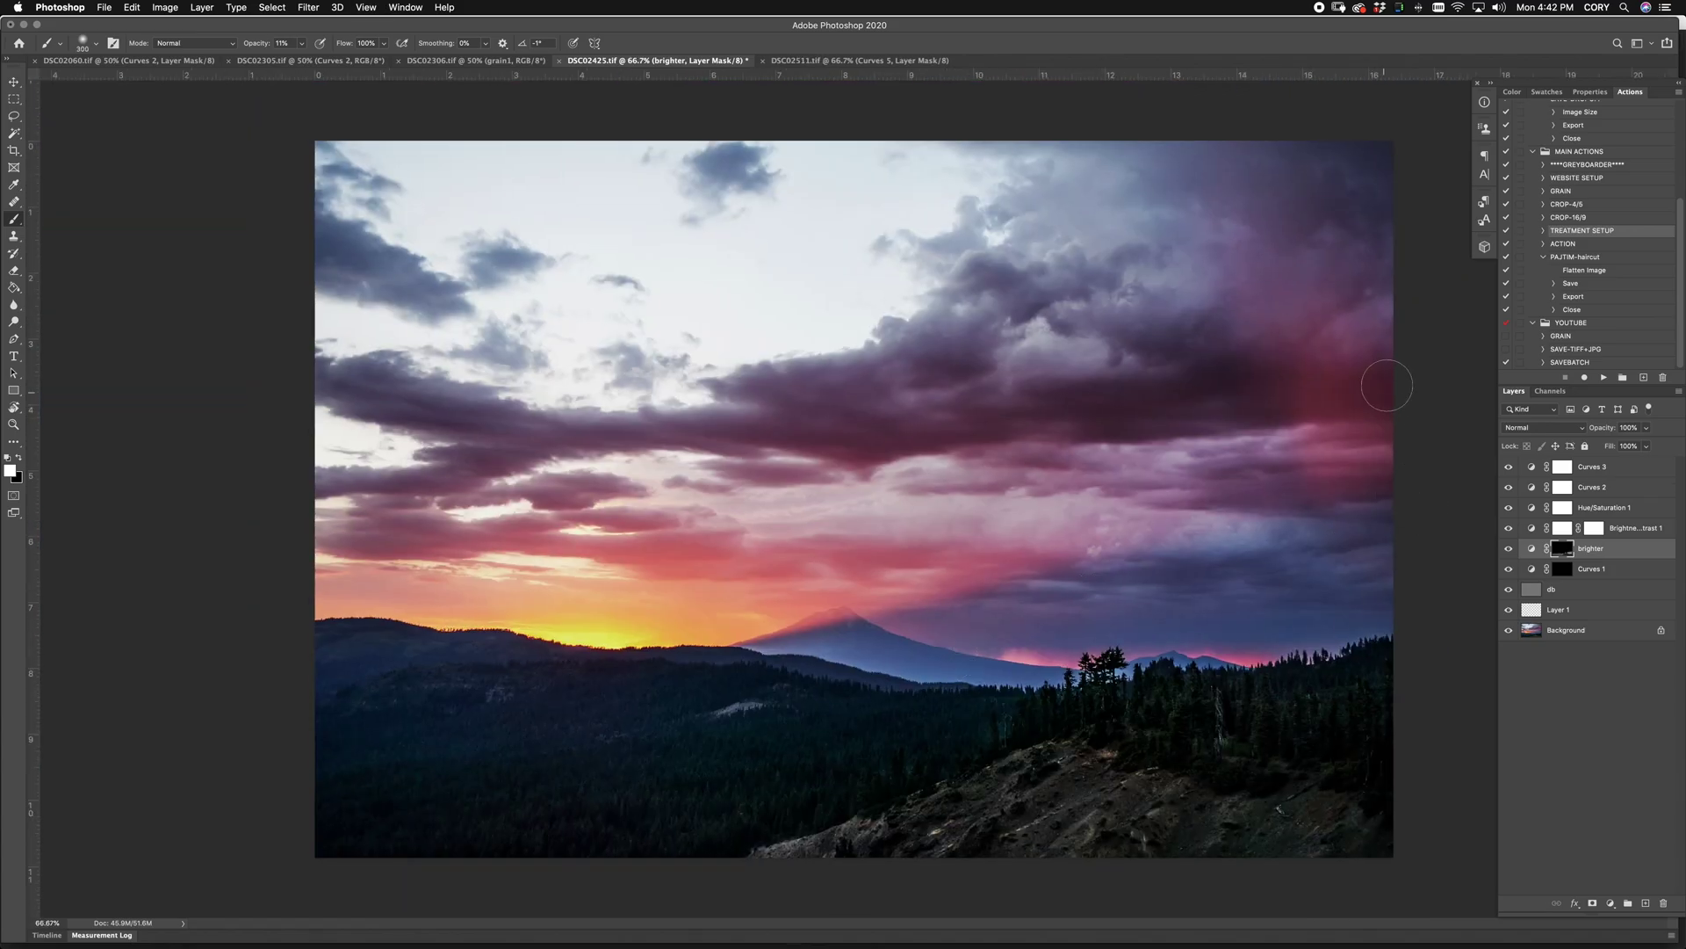
left_click_drag(1406, 378, 598, 439)
key("bracketright")
key("bracketright")
key("bracketright")
key("bracketright")
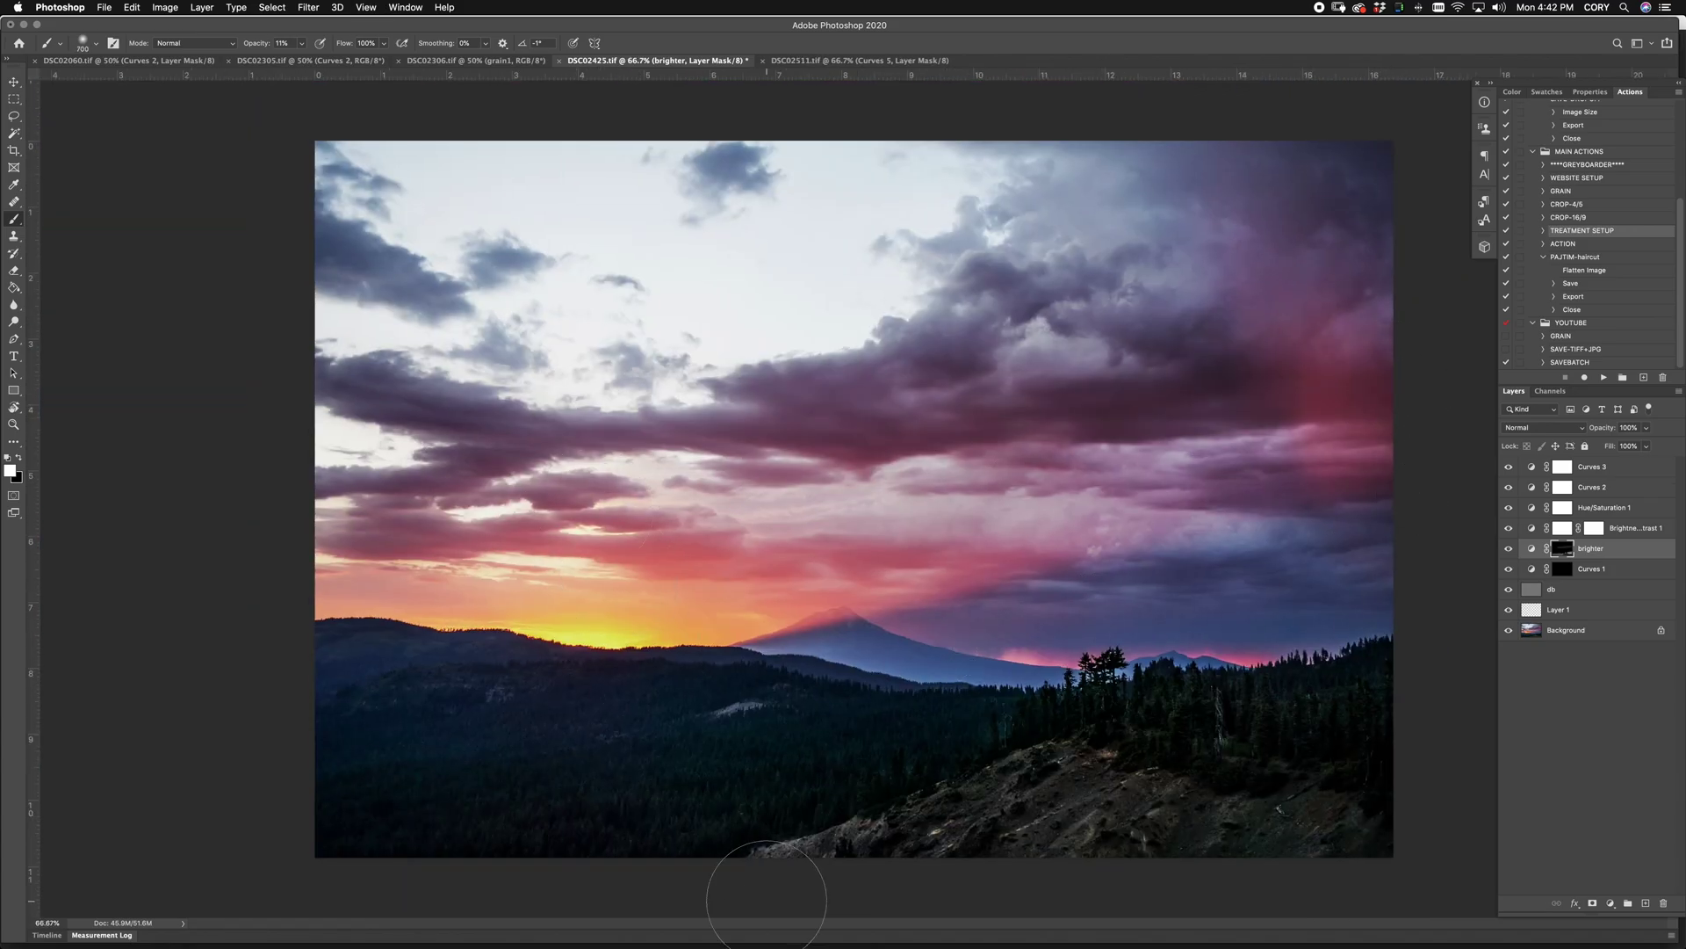
Step: Paint over the forested valley on the Curves 1 layer's mask with a 400 px brush at 11% opacity, undoing stray strokes
left_click(1560, 569)
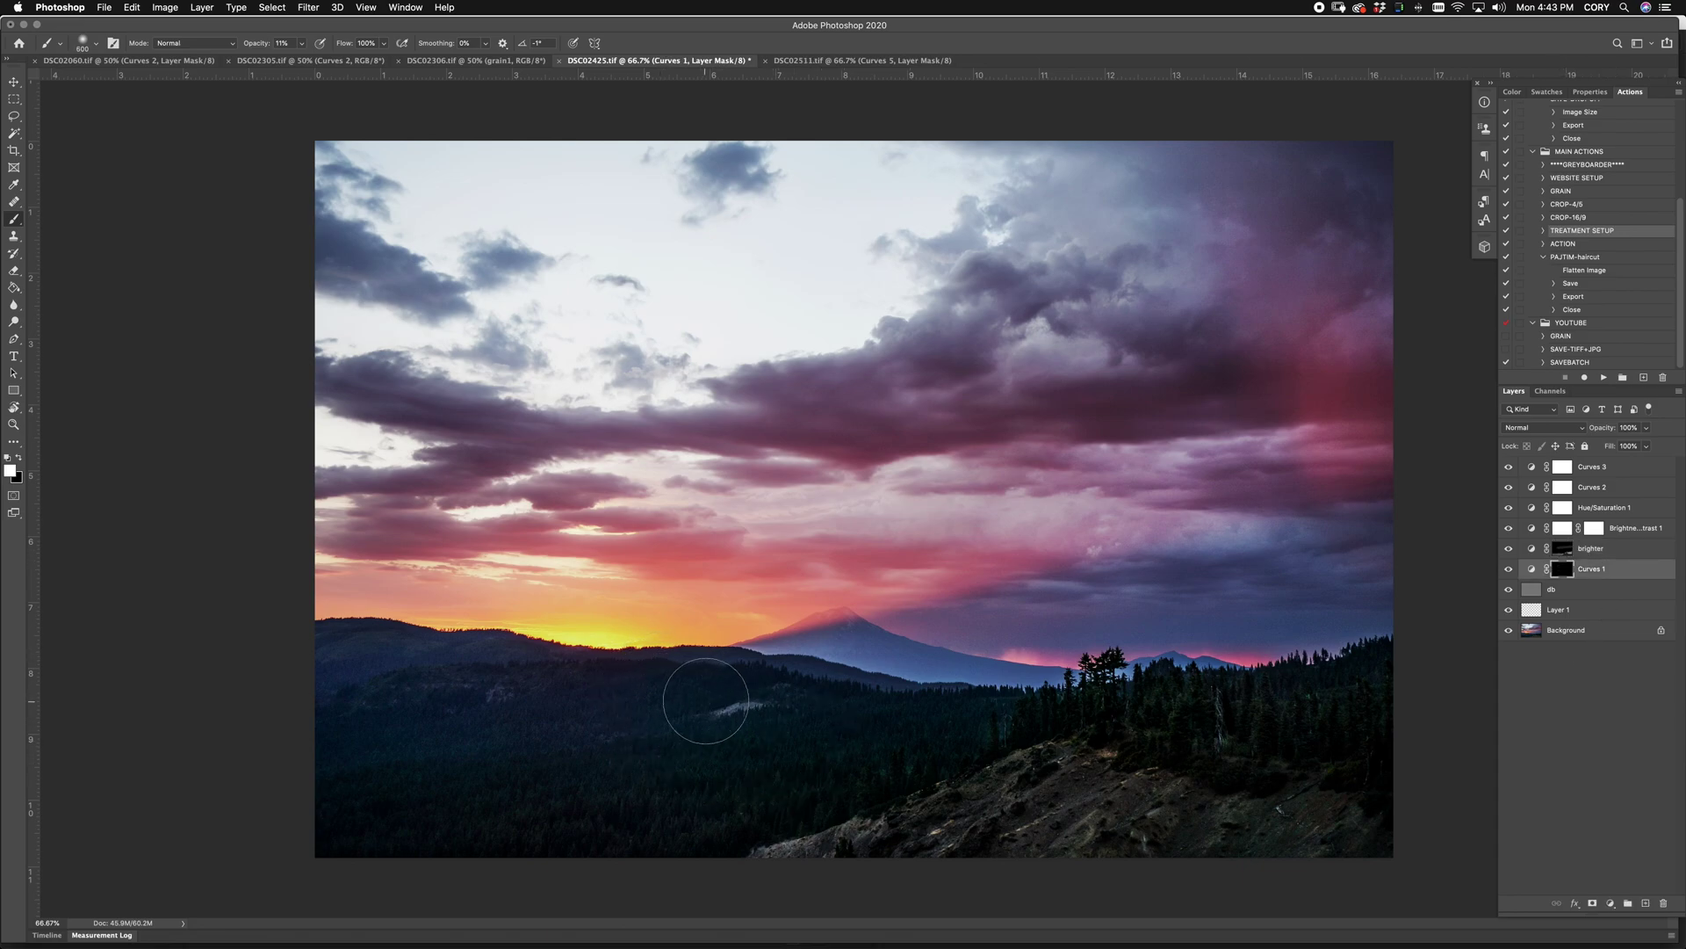
key("bracketleft")
key("bracketleft")
key("super+z")
key("p")
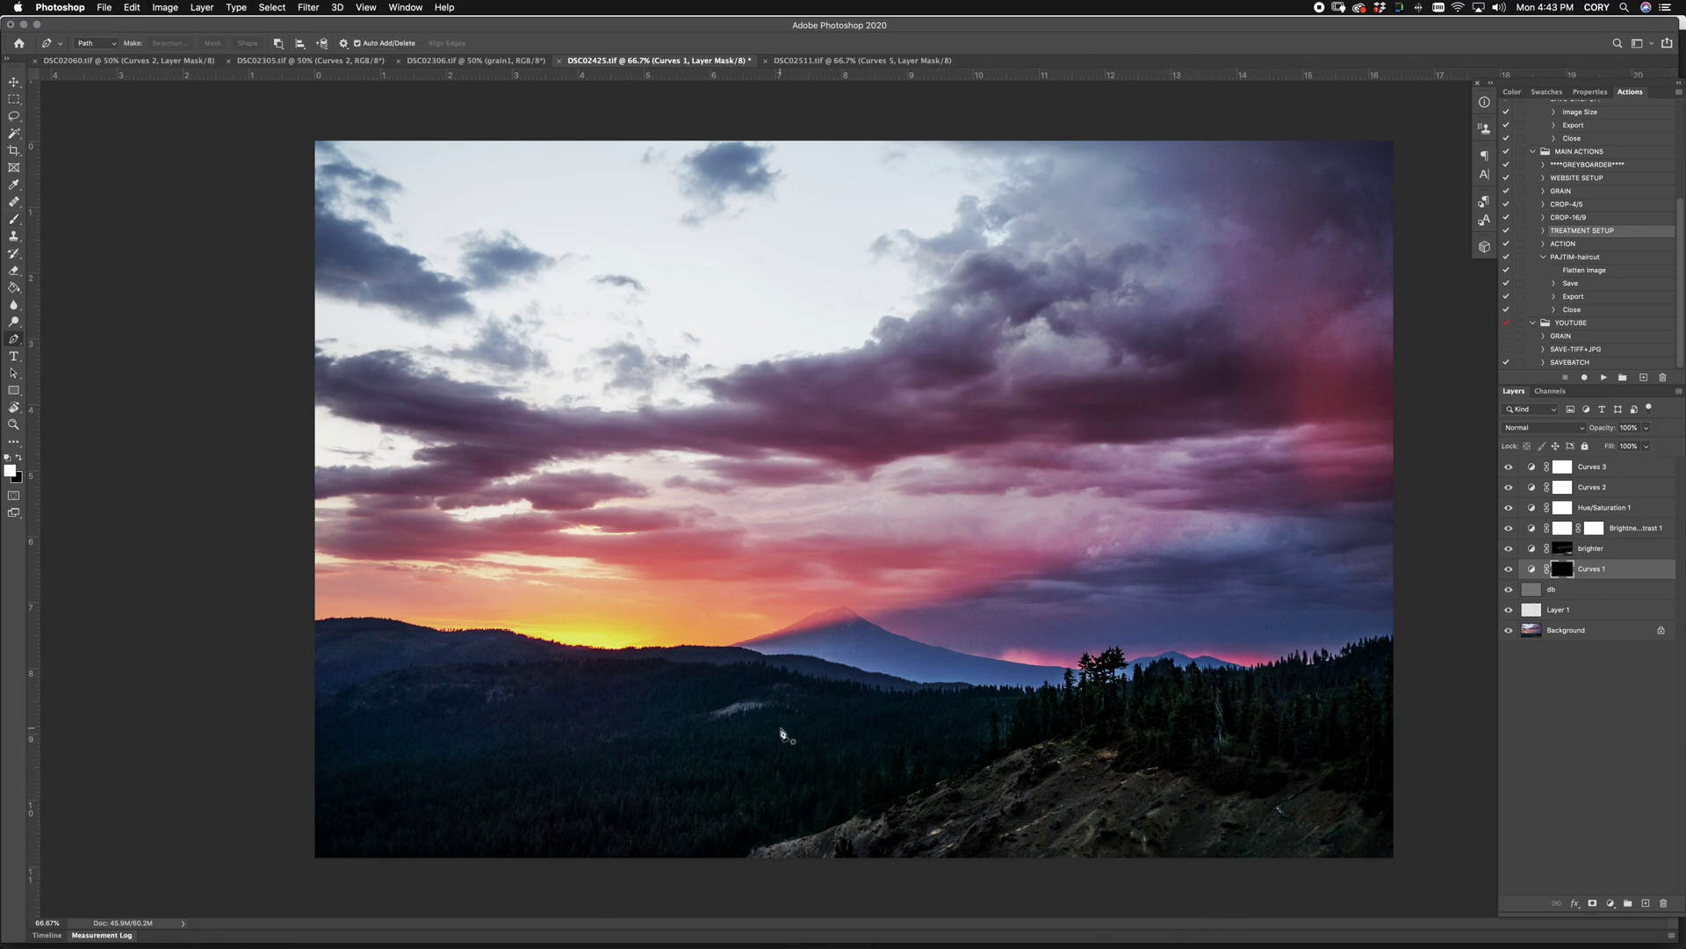
key("b")
key("super+z")
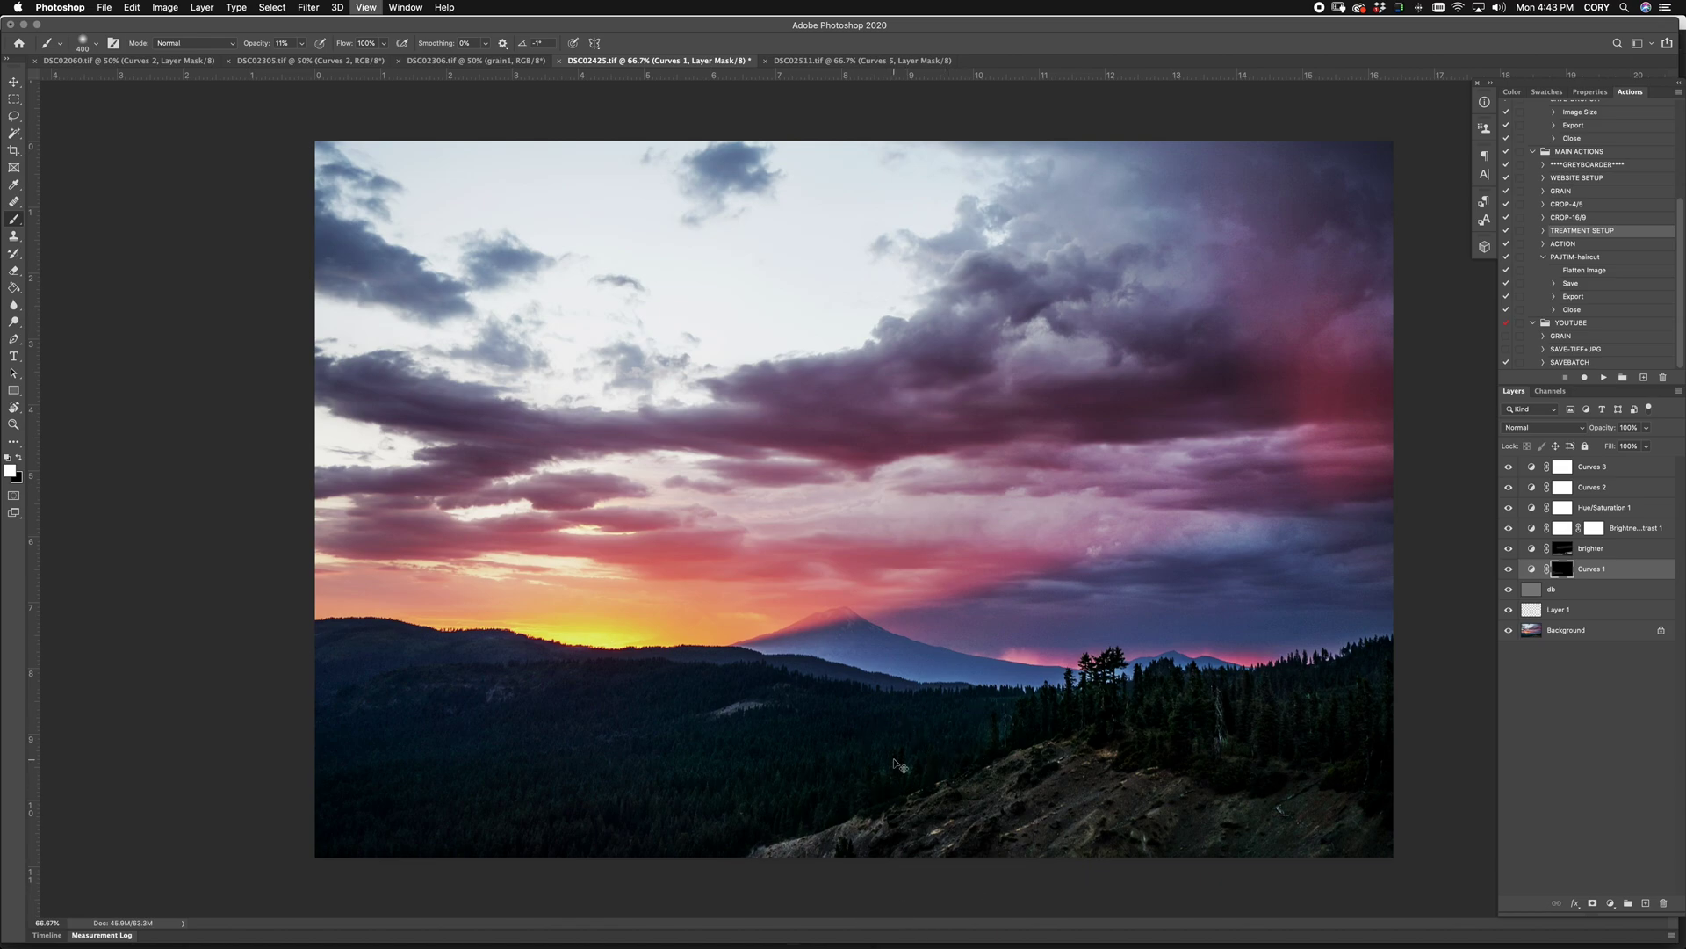
Step: Continue painting the photo's lower part on the Curves 1 mask with a 700 px brush, and reduce the brush to 500 px
key("super+minus")
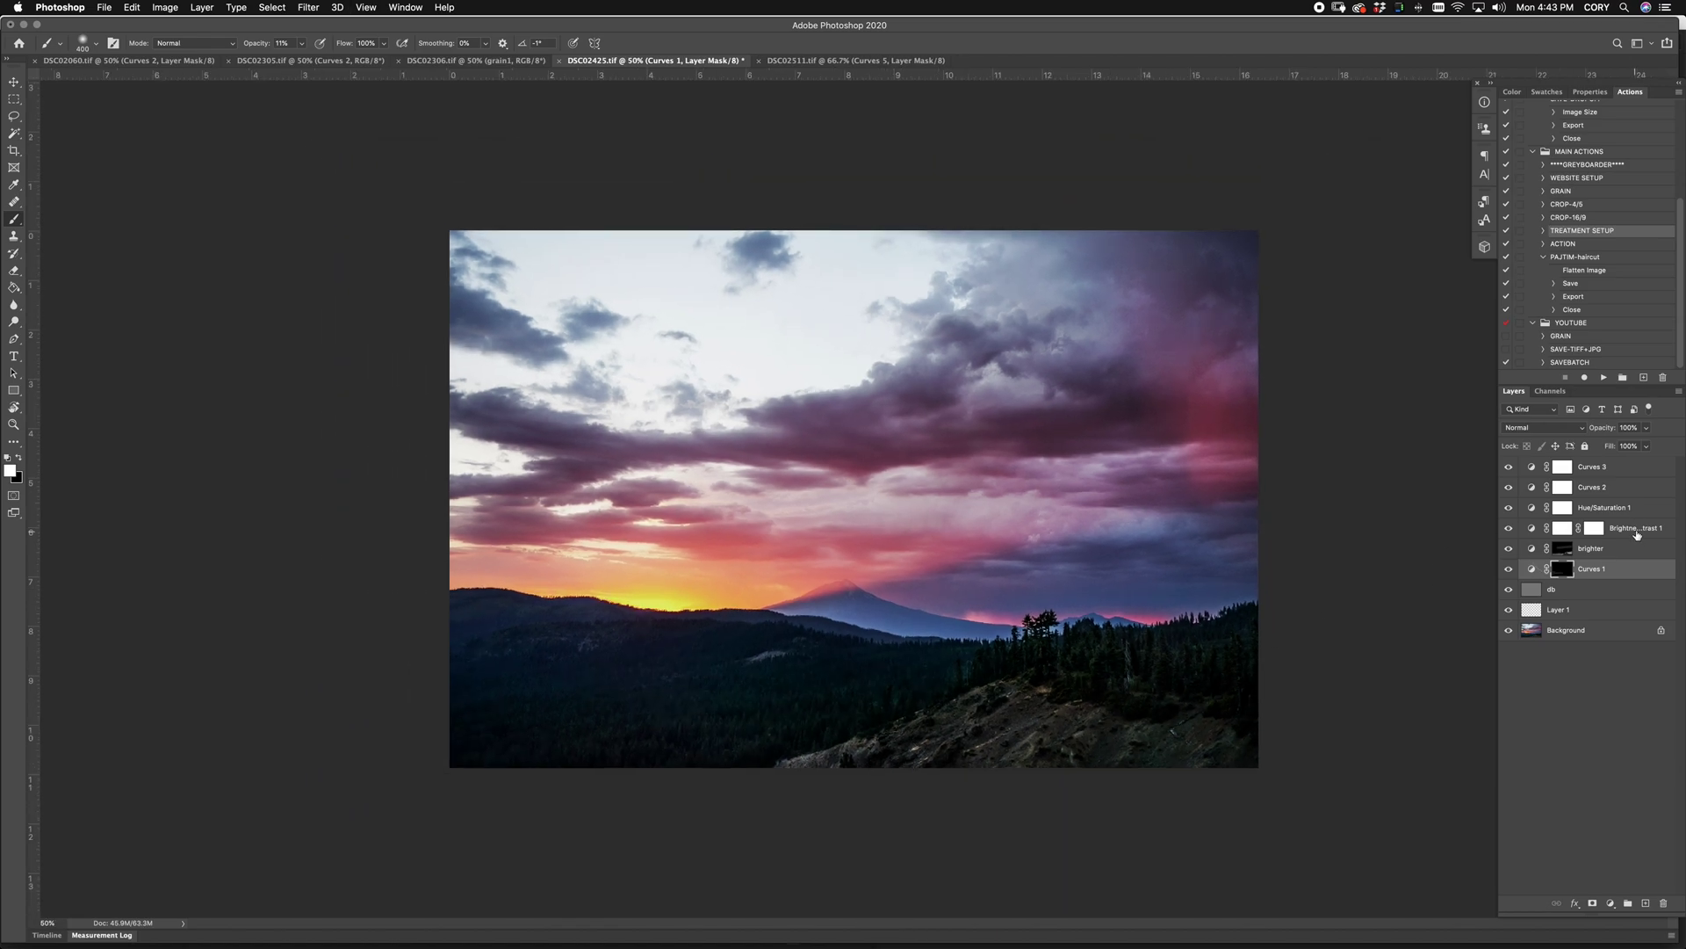
left_click(1641, 530)
left_click(1568, 570)
key("bracketright")
key("bracketright")
key("bracketright")
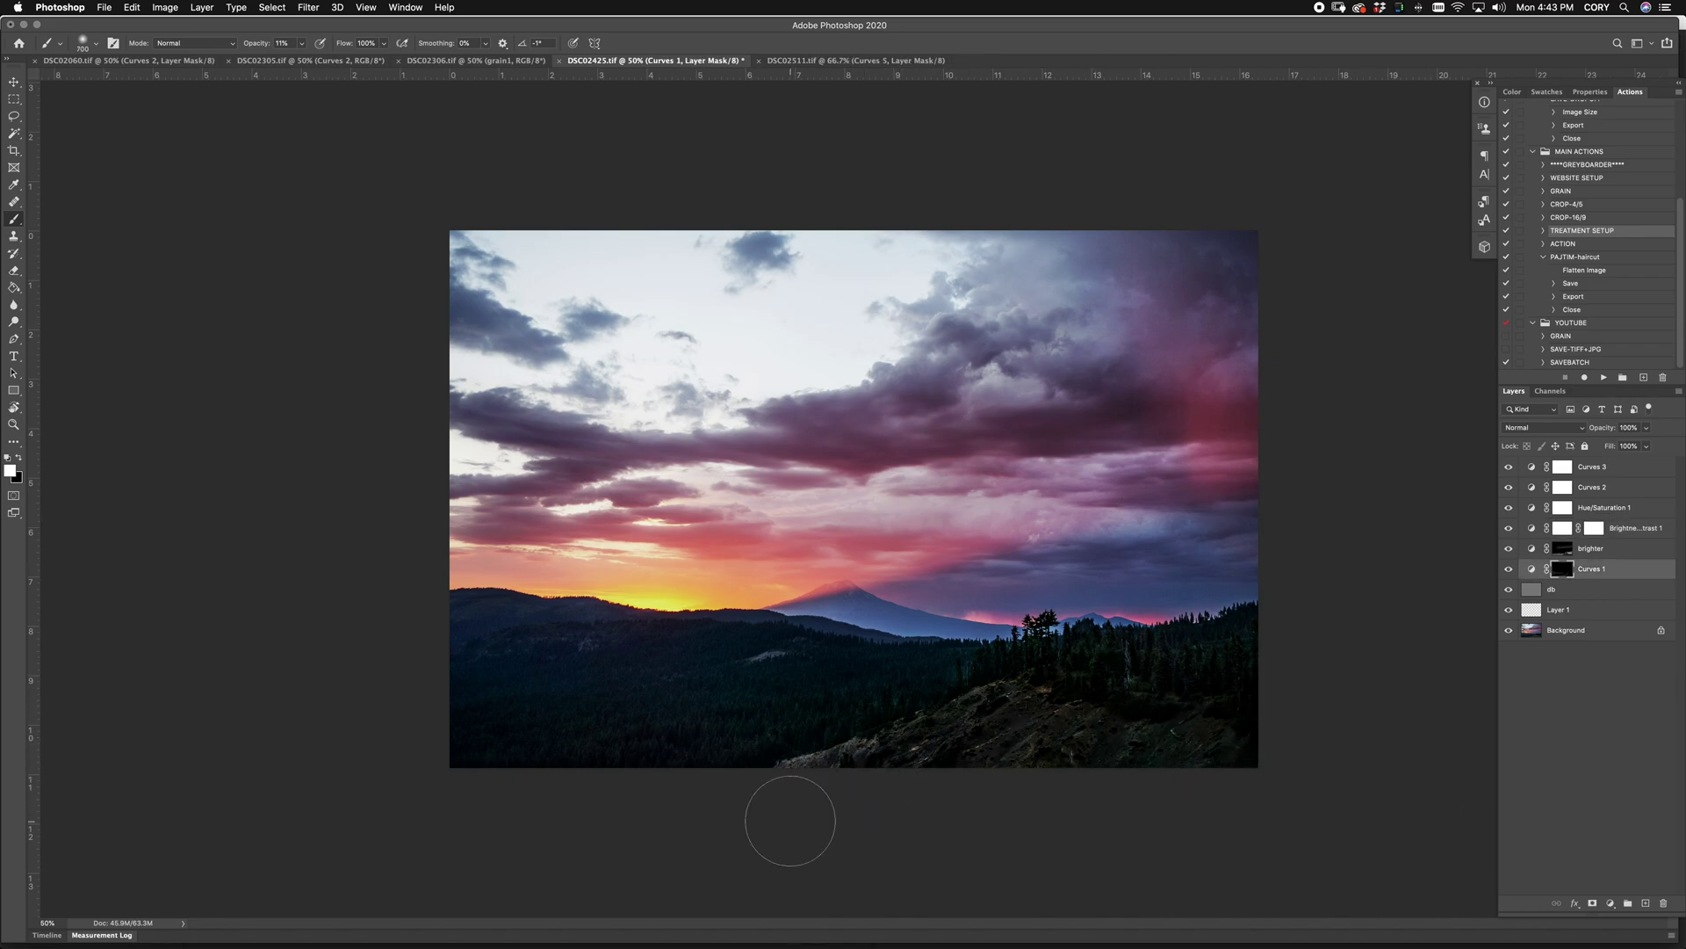
key("bracketleft")
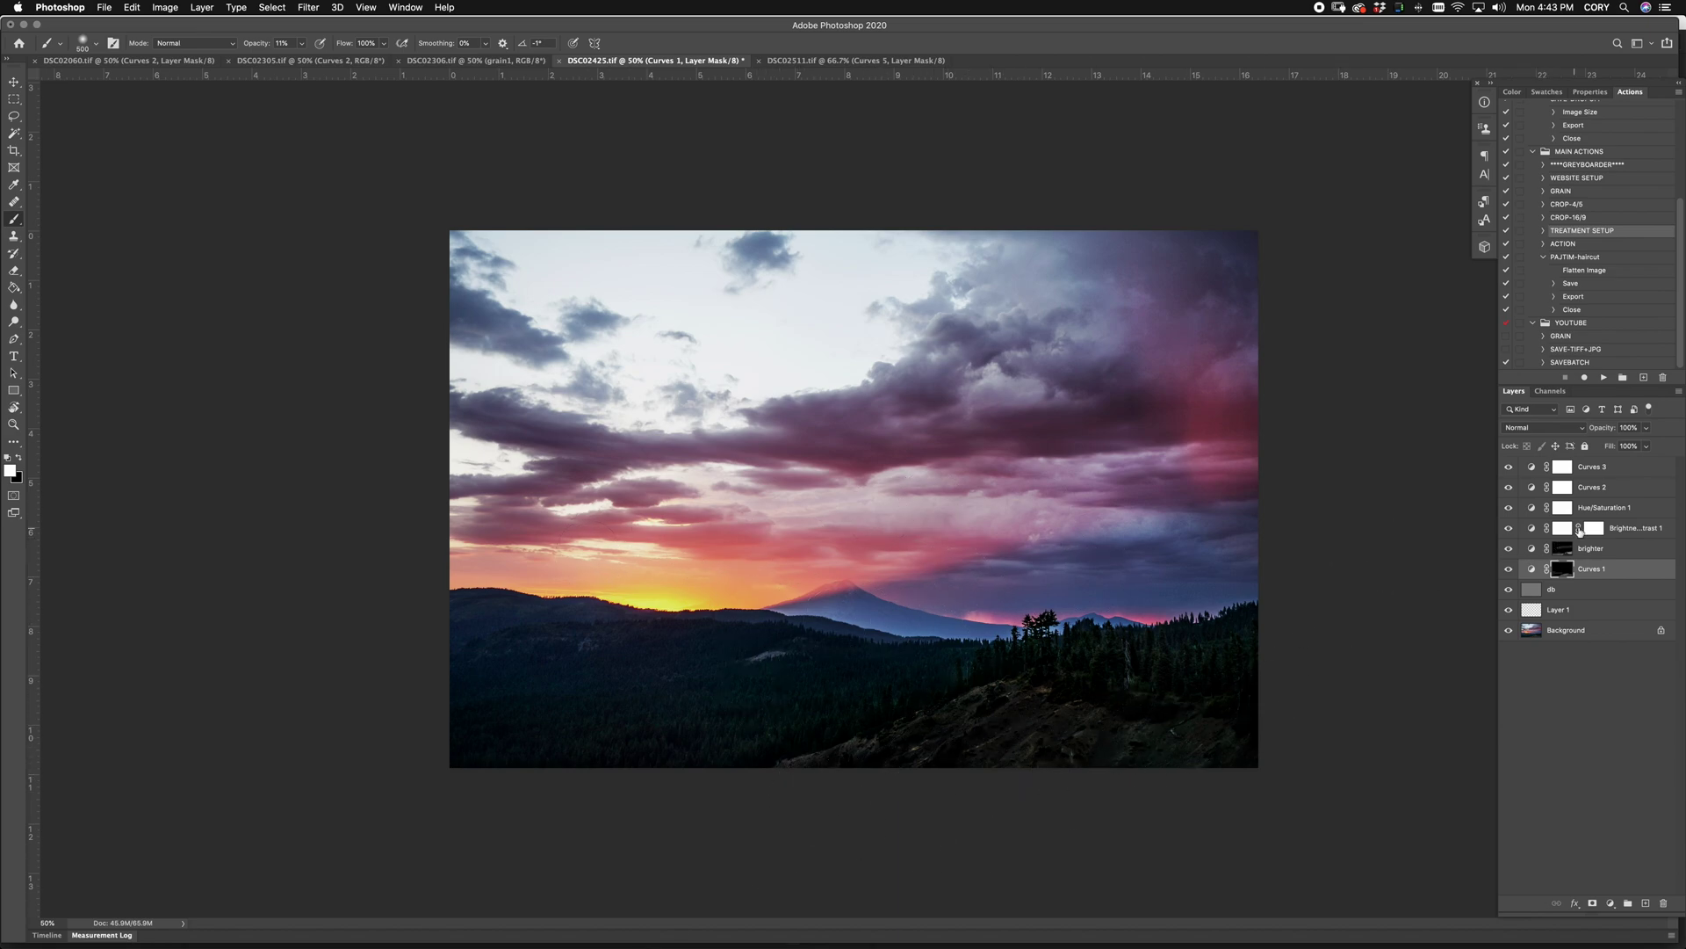
Step: Add a second Brightness/Contrast layer above the existing one with contrast 97, and invert its mask to black
left_click(1631, 536)
left_click(1610, 903)
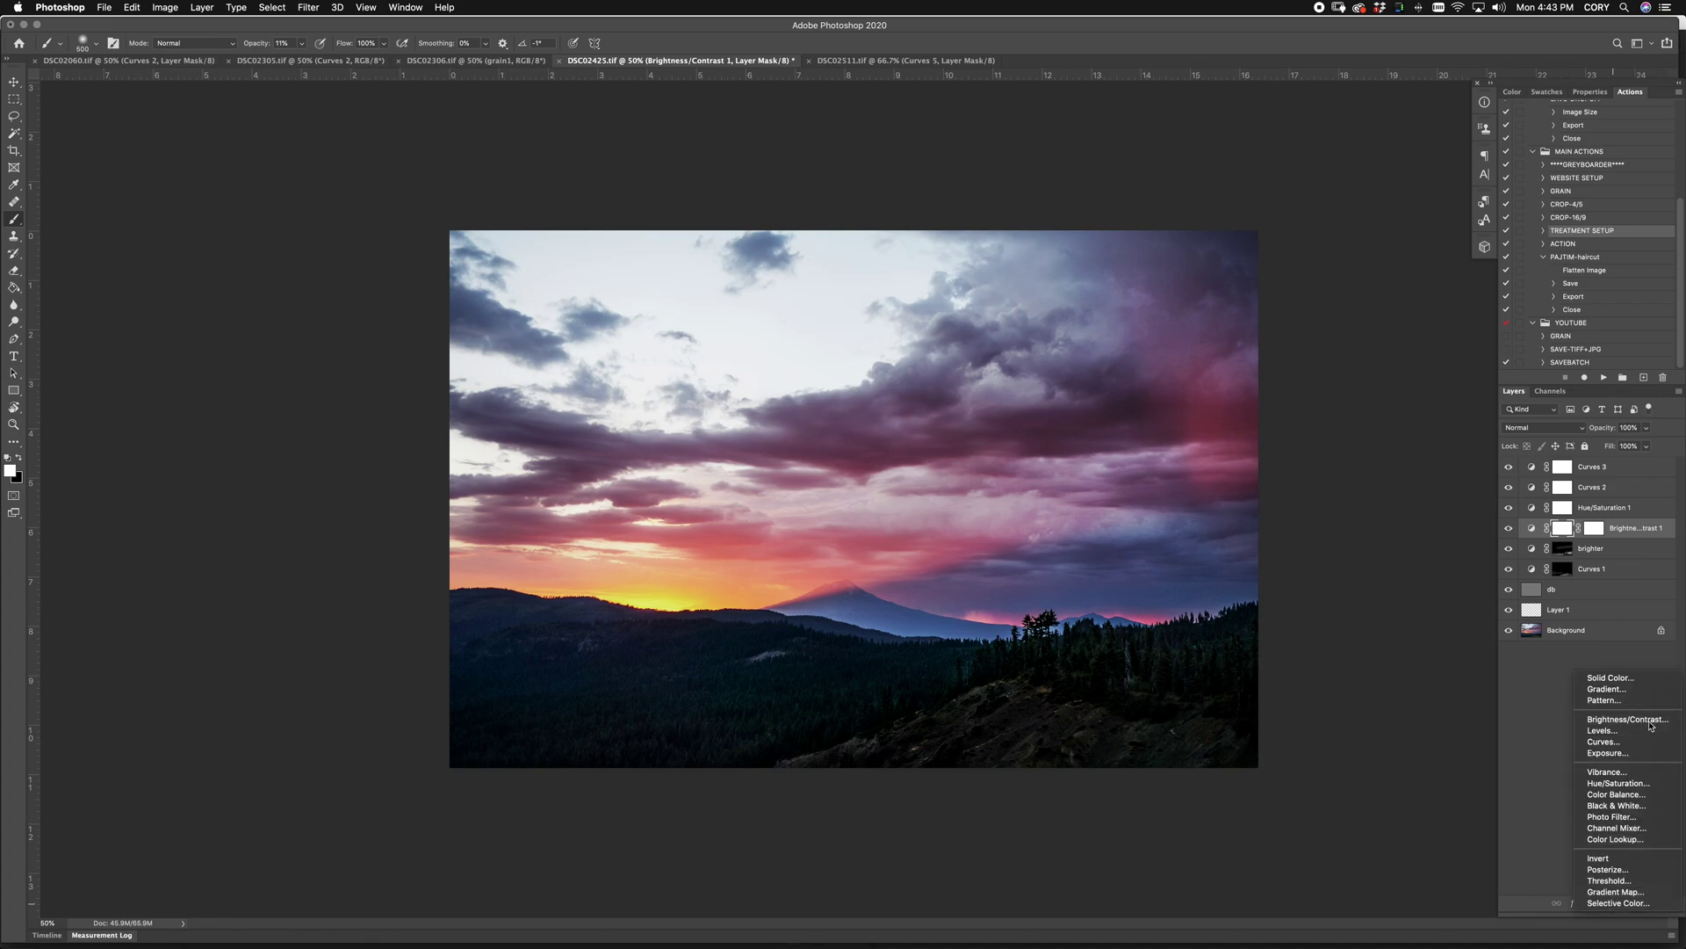
left_click(1649, 722)
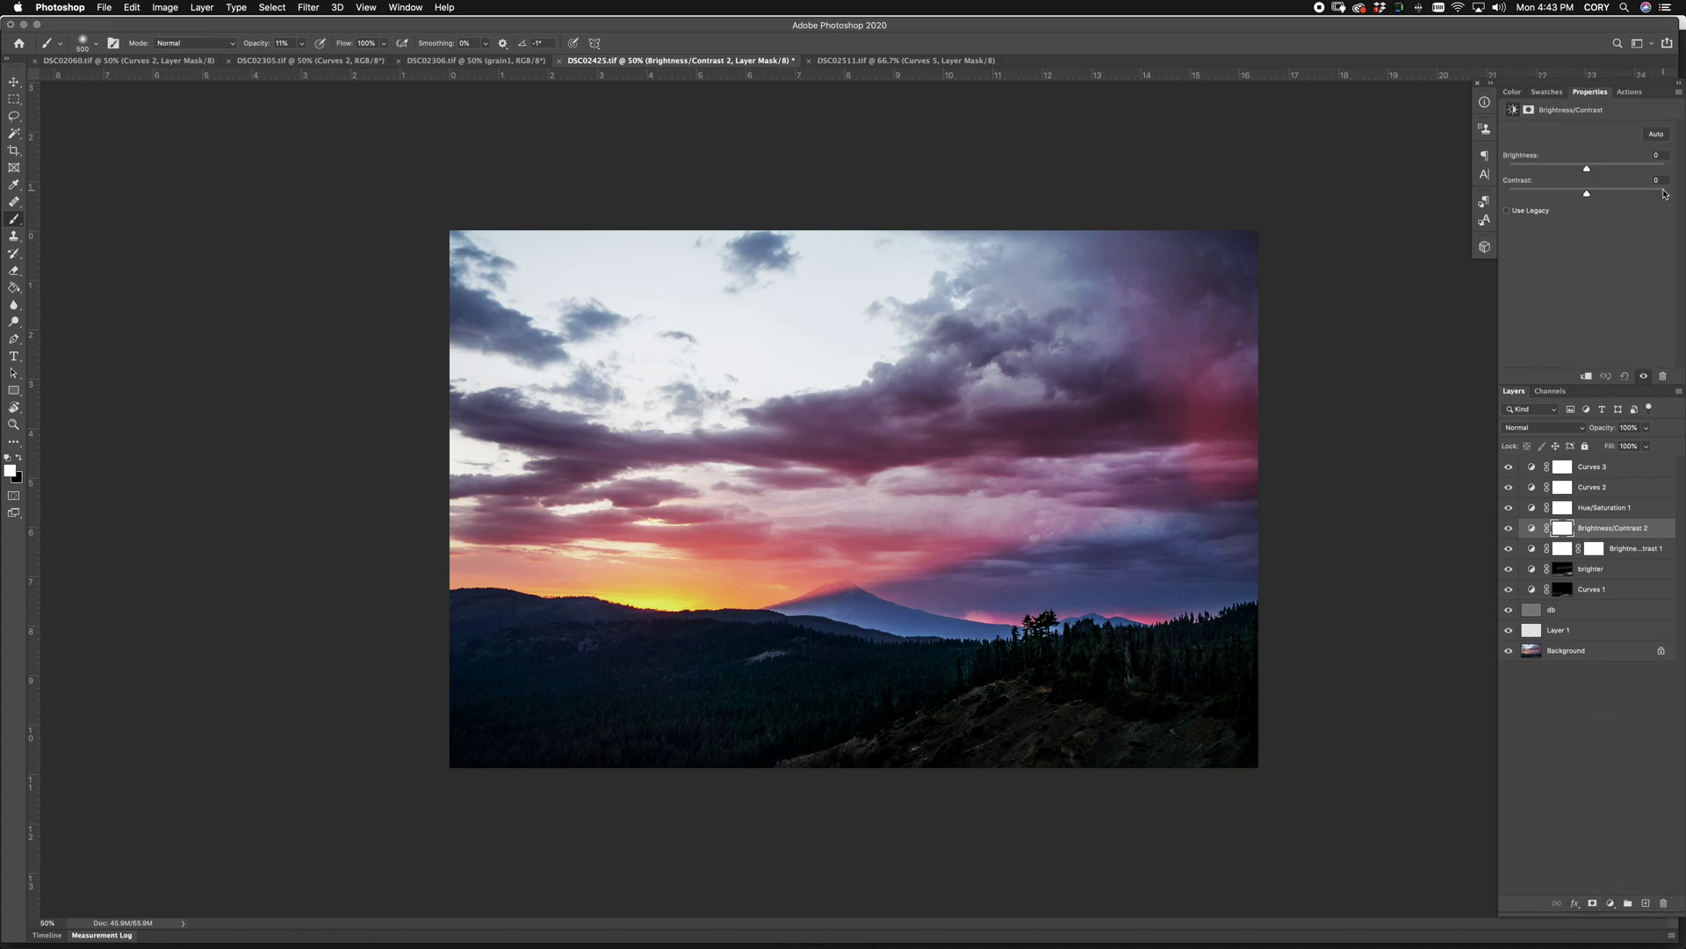
left_click(1663, 193)
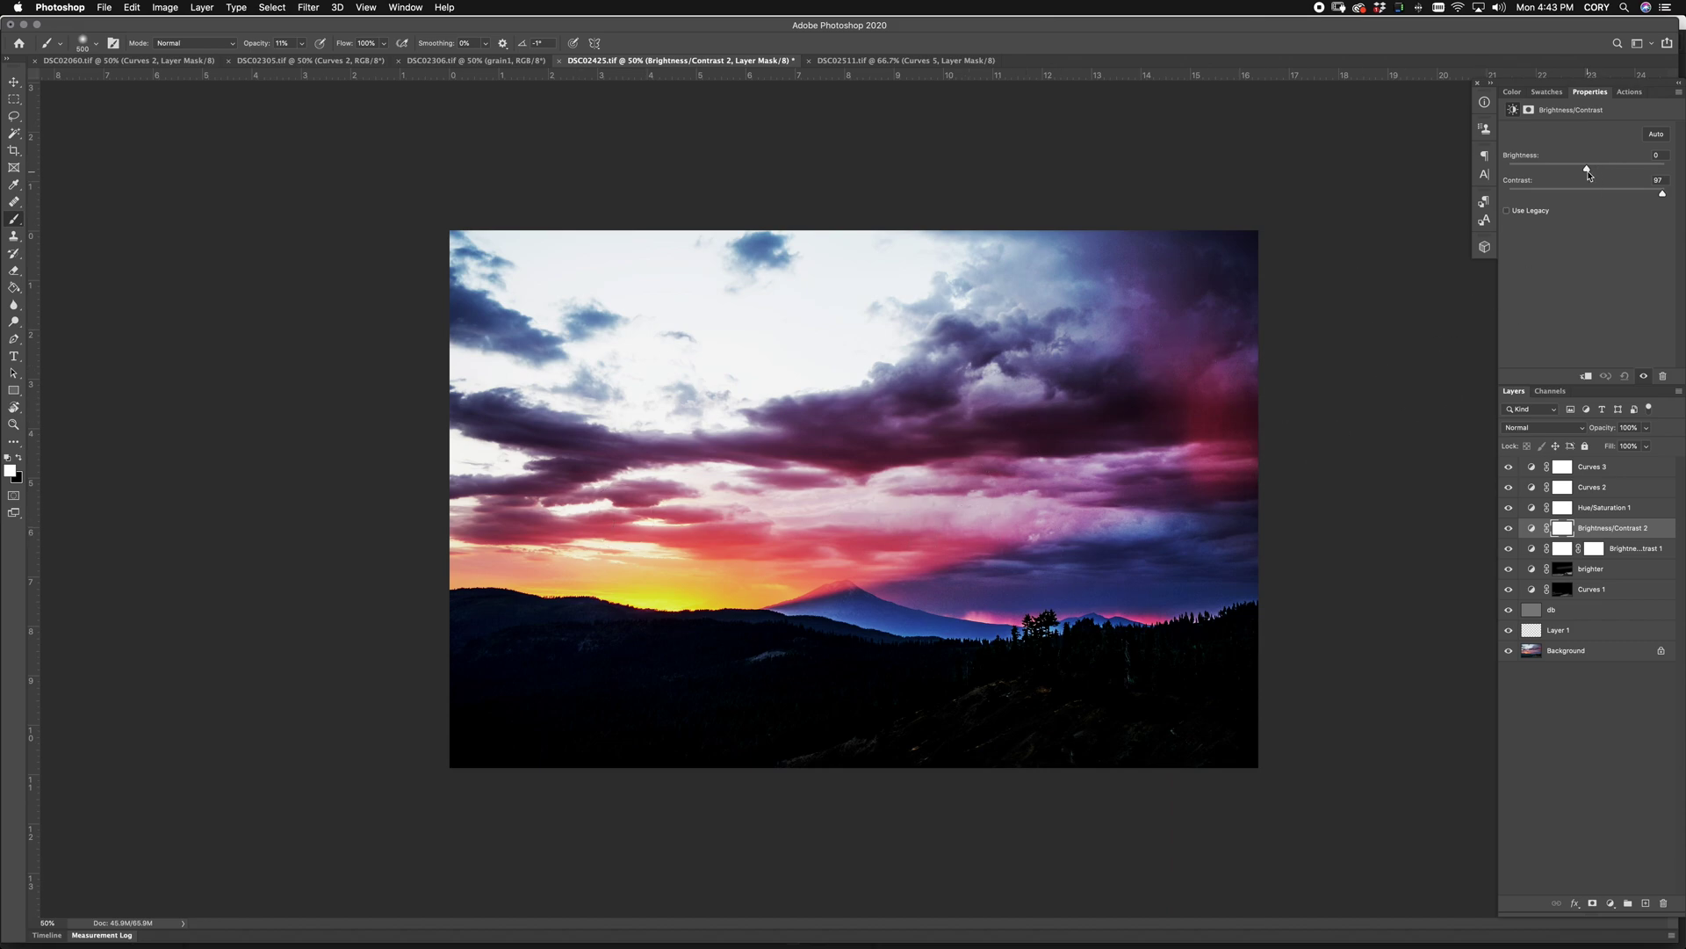
key("x")
key("x")
key("super+i")
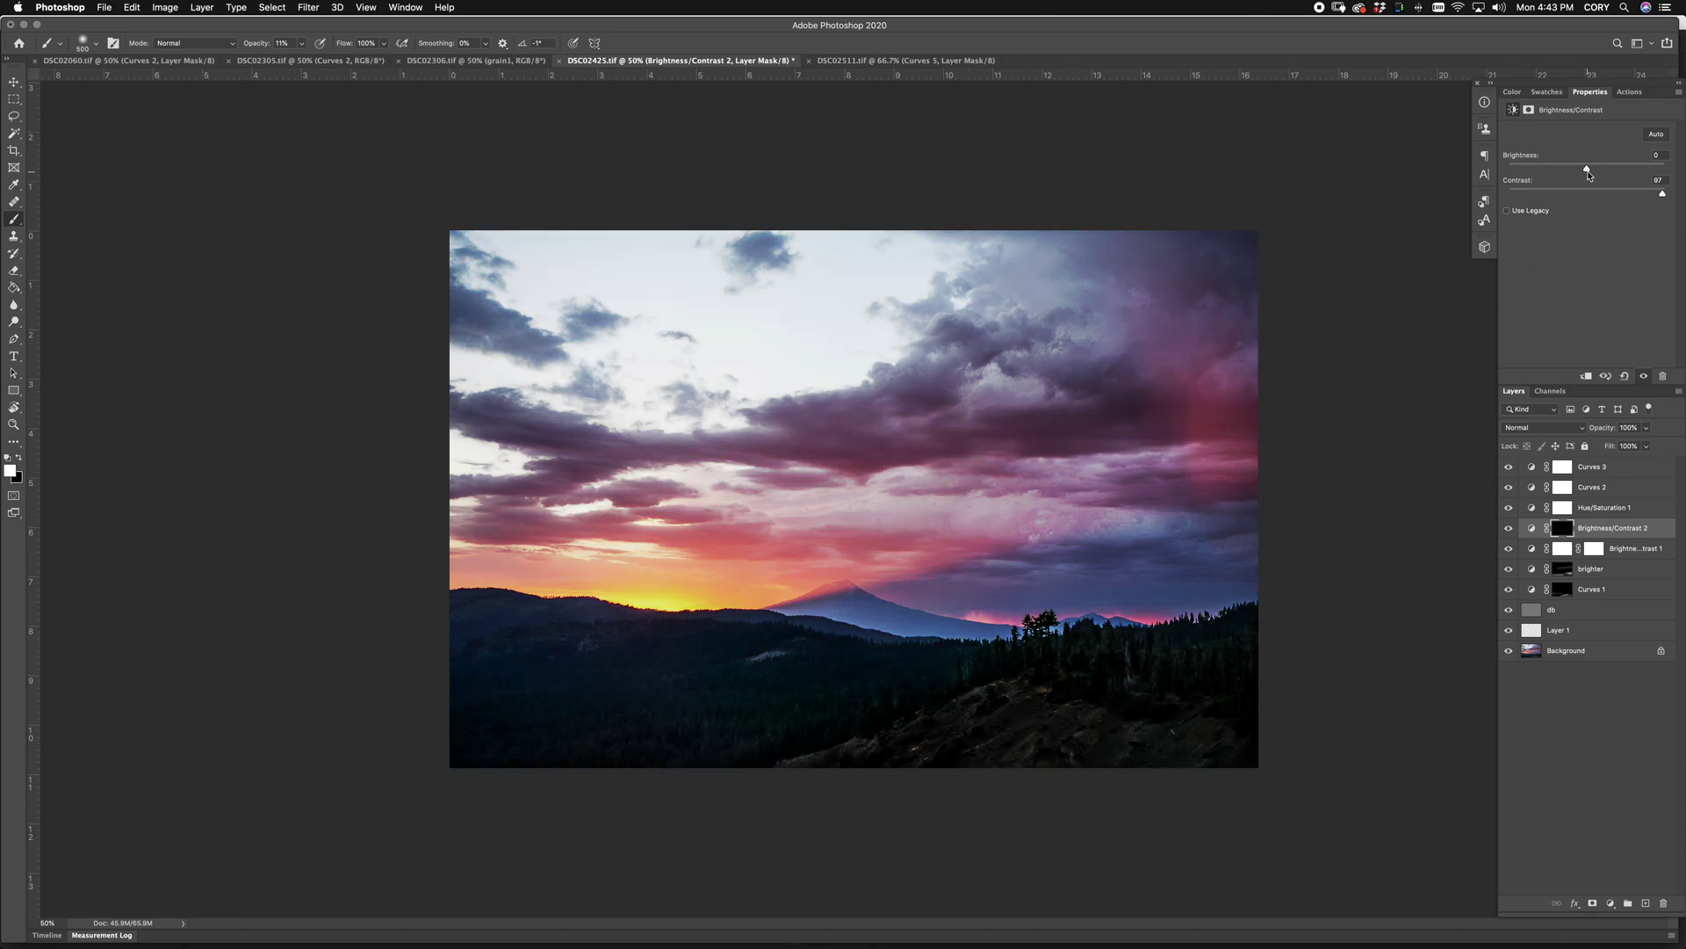
Step: Paint contrast into the clouds and upper-left sky on the Brightness/Contrast 2 mask with a 1000 px white brush at raised opacity
key("backslash")
key("backslash")
key("bracketright")
key("bracketright")
key("bracketright")
left_click_drag(255, 43, 270, 43)
key("bracketright")
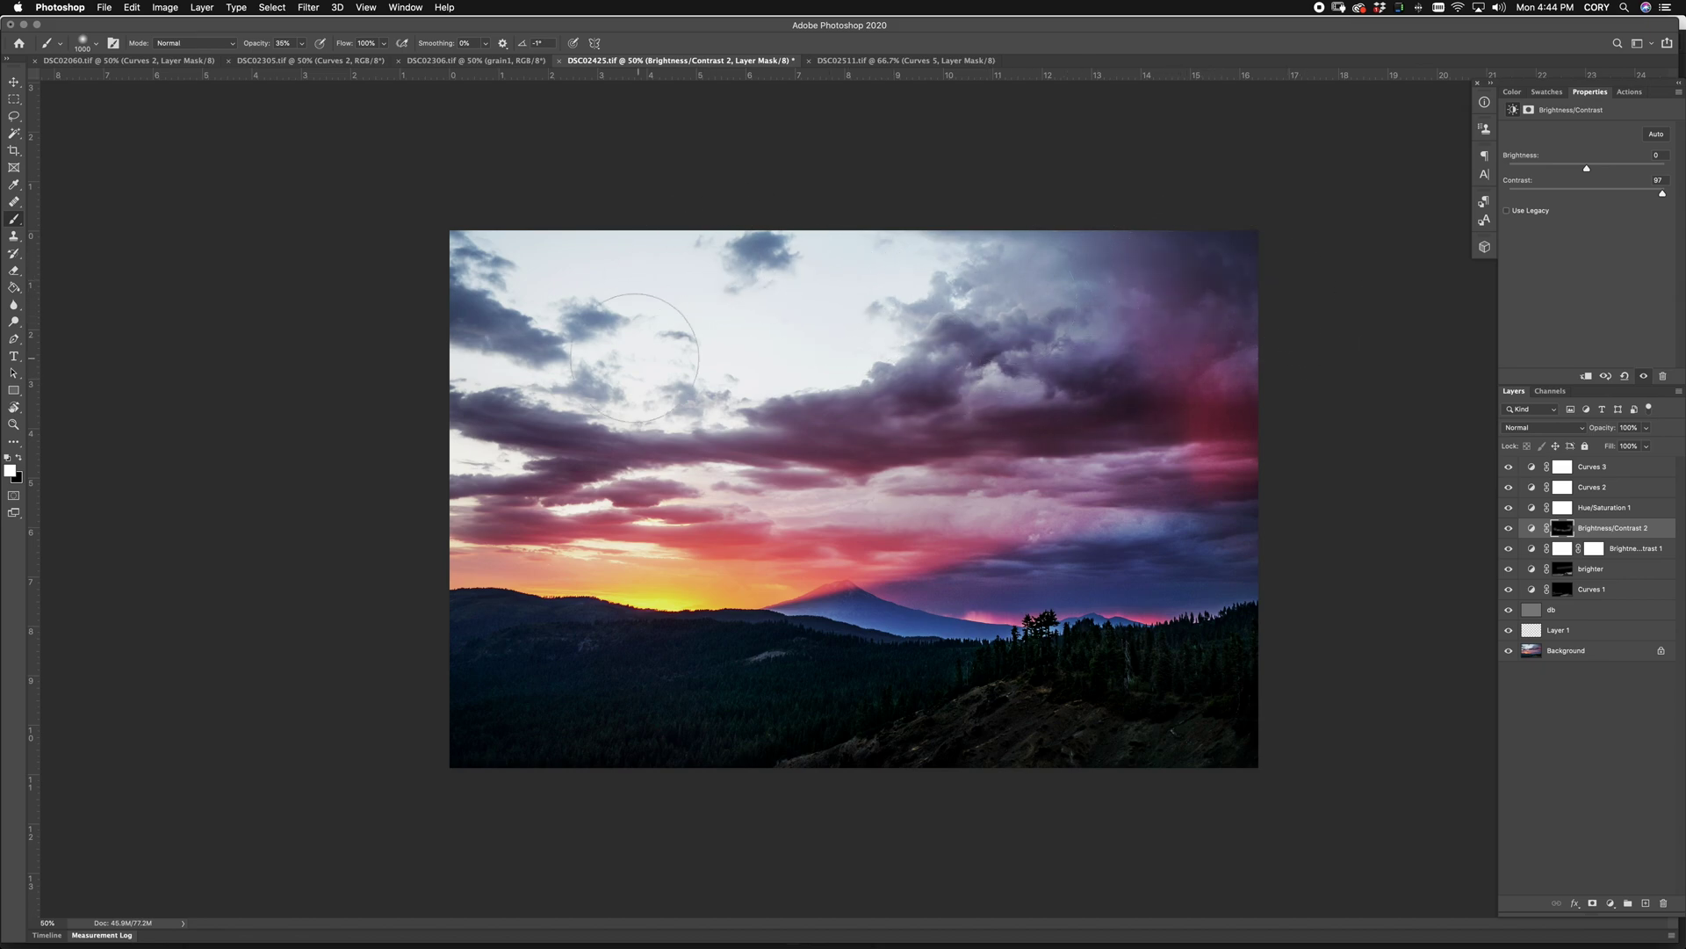
mouse_move(413, 339)
left_mouse_down()
mouse_move(883, 428)
mouse_move(823, 395)
mouse_move(667, 387)
left_mouse_up()
Step: Compare the photo with and without Brightness/Contrast 2, and paint its mask across the low clouds above the mountains
left_click(1508, 528)
left_click(1508, 528)
left_click(1508, 528)
left_click(1508, 528)
mouse_move(1238, 526)
left_mouse_down()
mouse_move(862, 405)
mouse_move(1186, 450)
mouse_move(638, 545)
left_mouse_up()
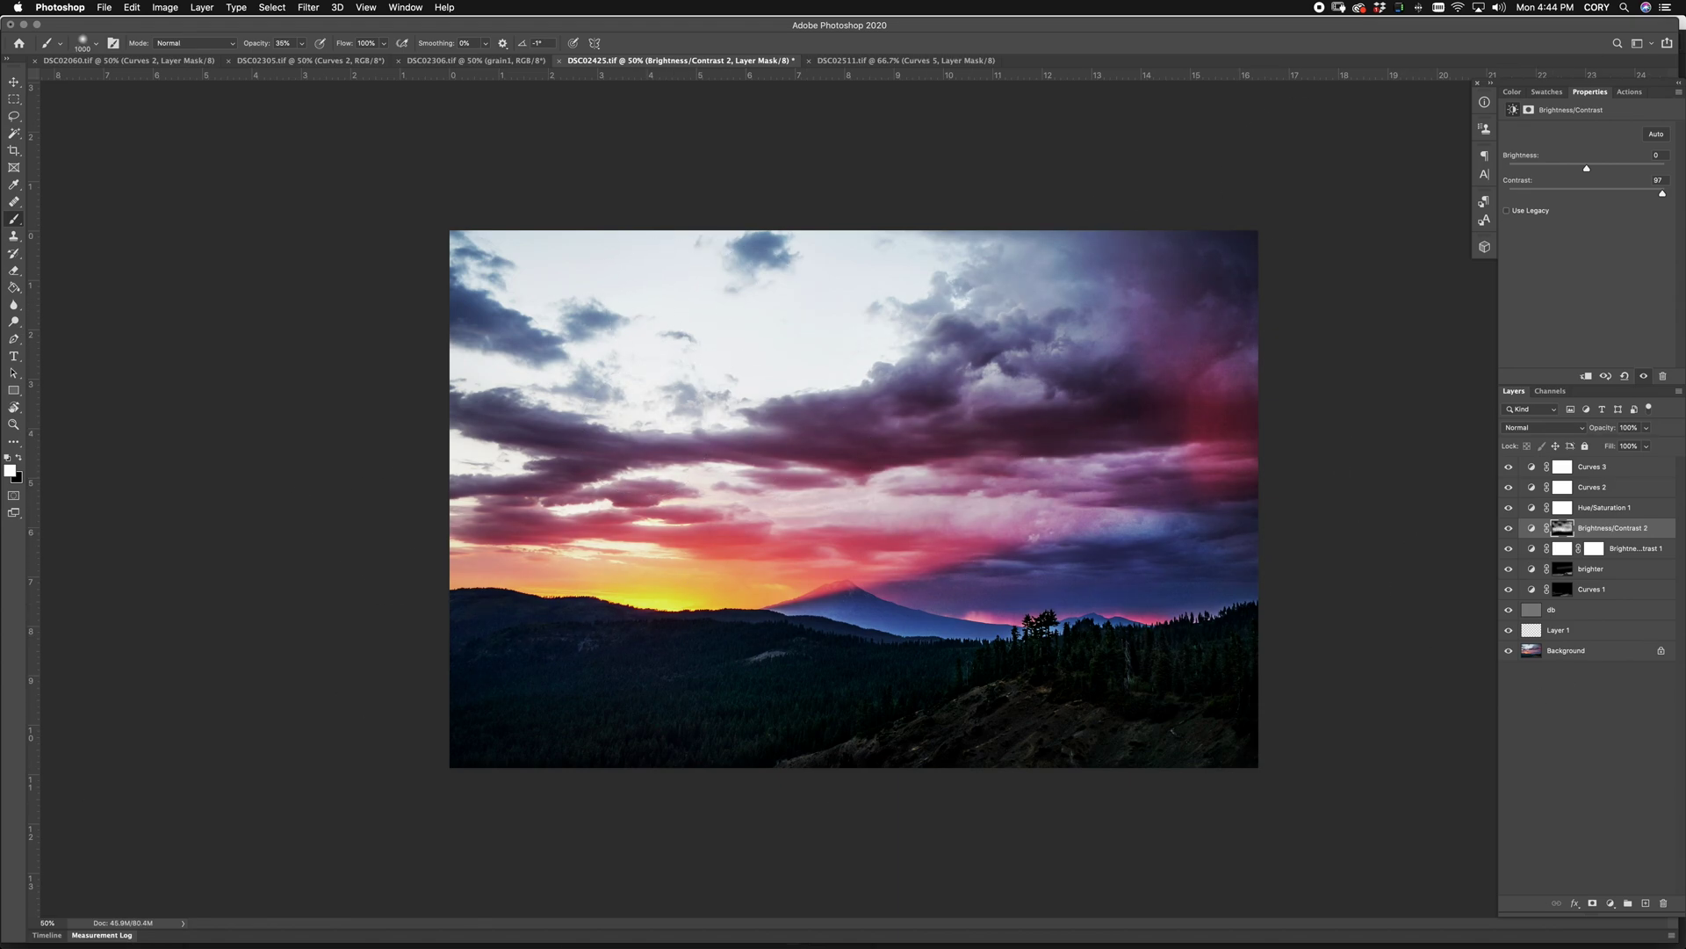
Step: Add a Curves layer above the brighter layer, pull its highlights down to darken the photo, and invert the mask to black
left_click(1620, 572)
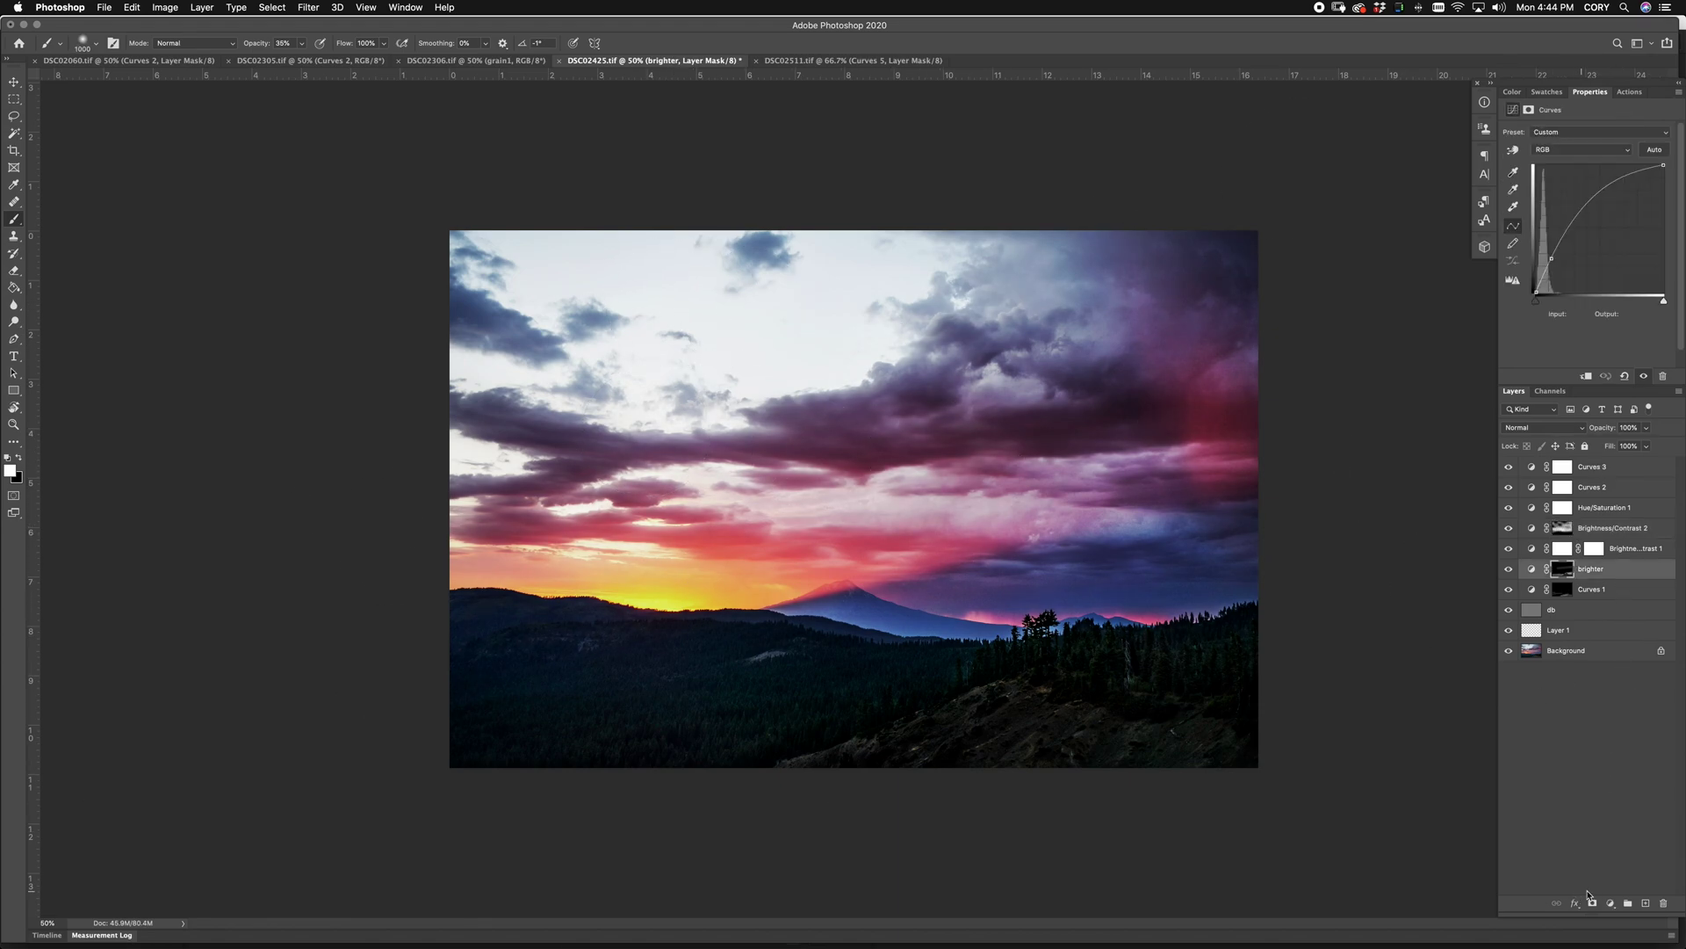
left_click(1610, 903)
left_click(1602, 742)
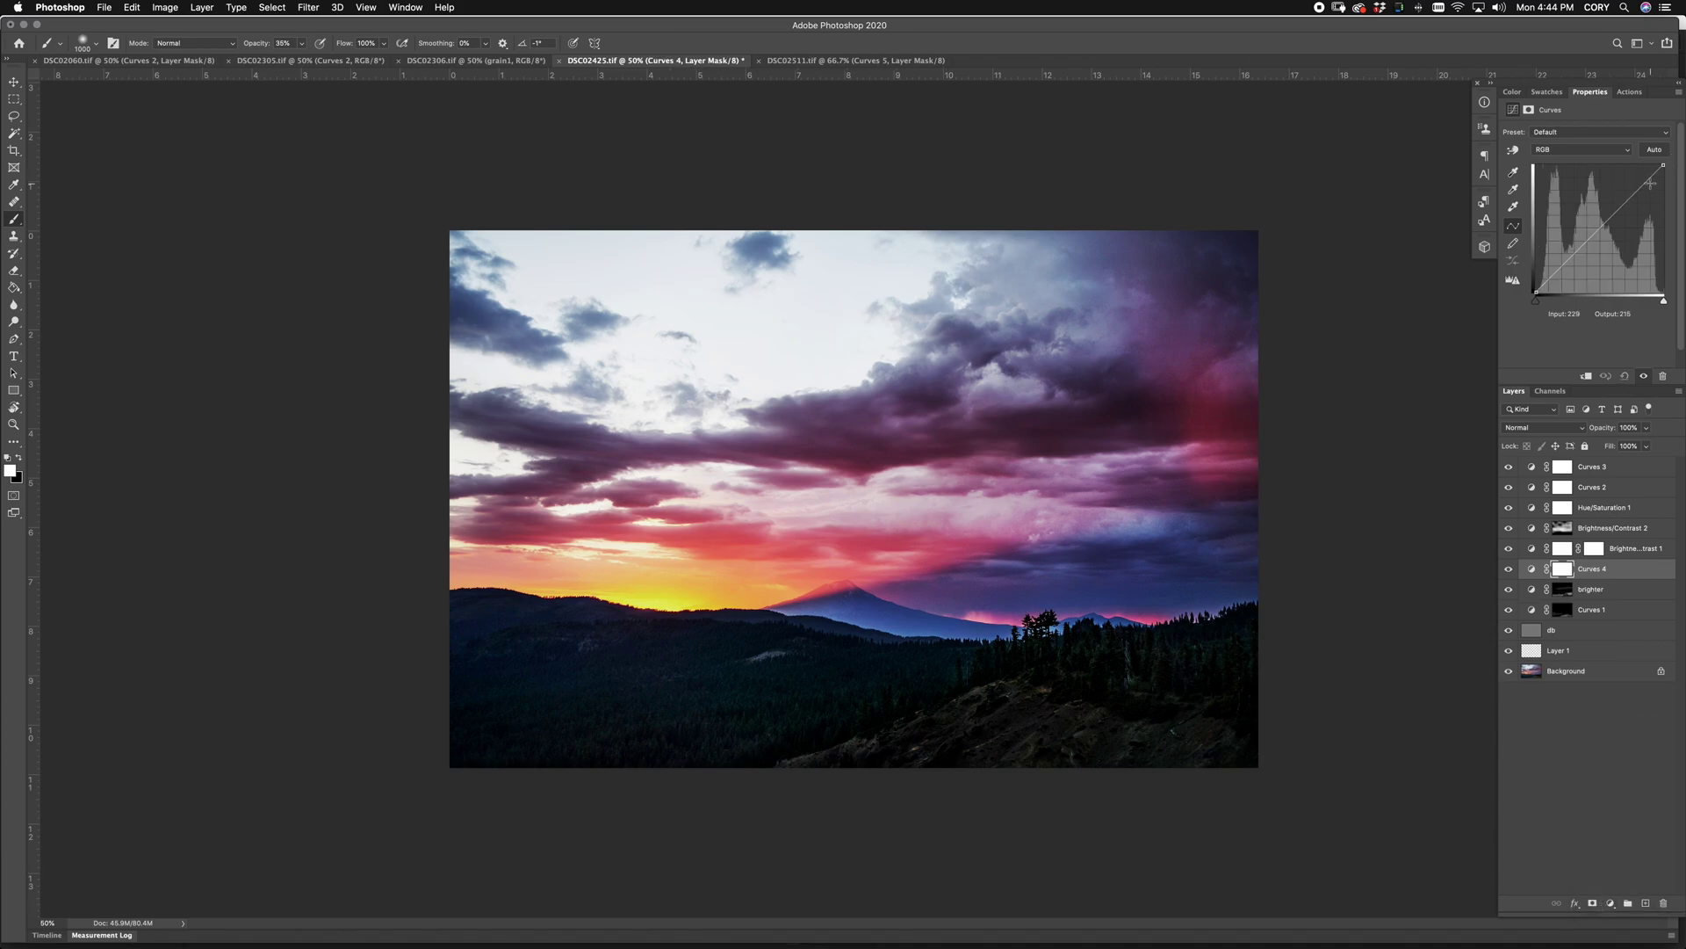
left_click_drag(1653, 176, 1660, 195)
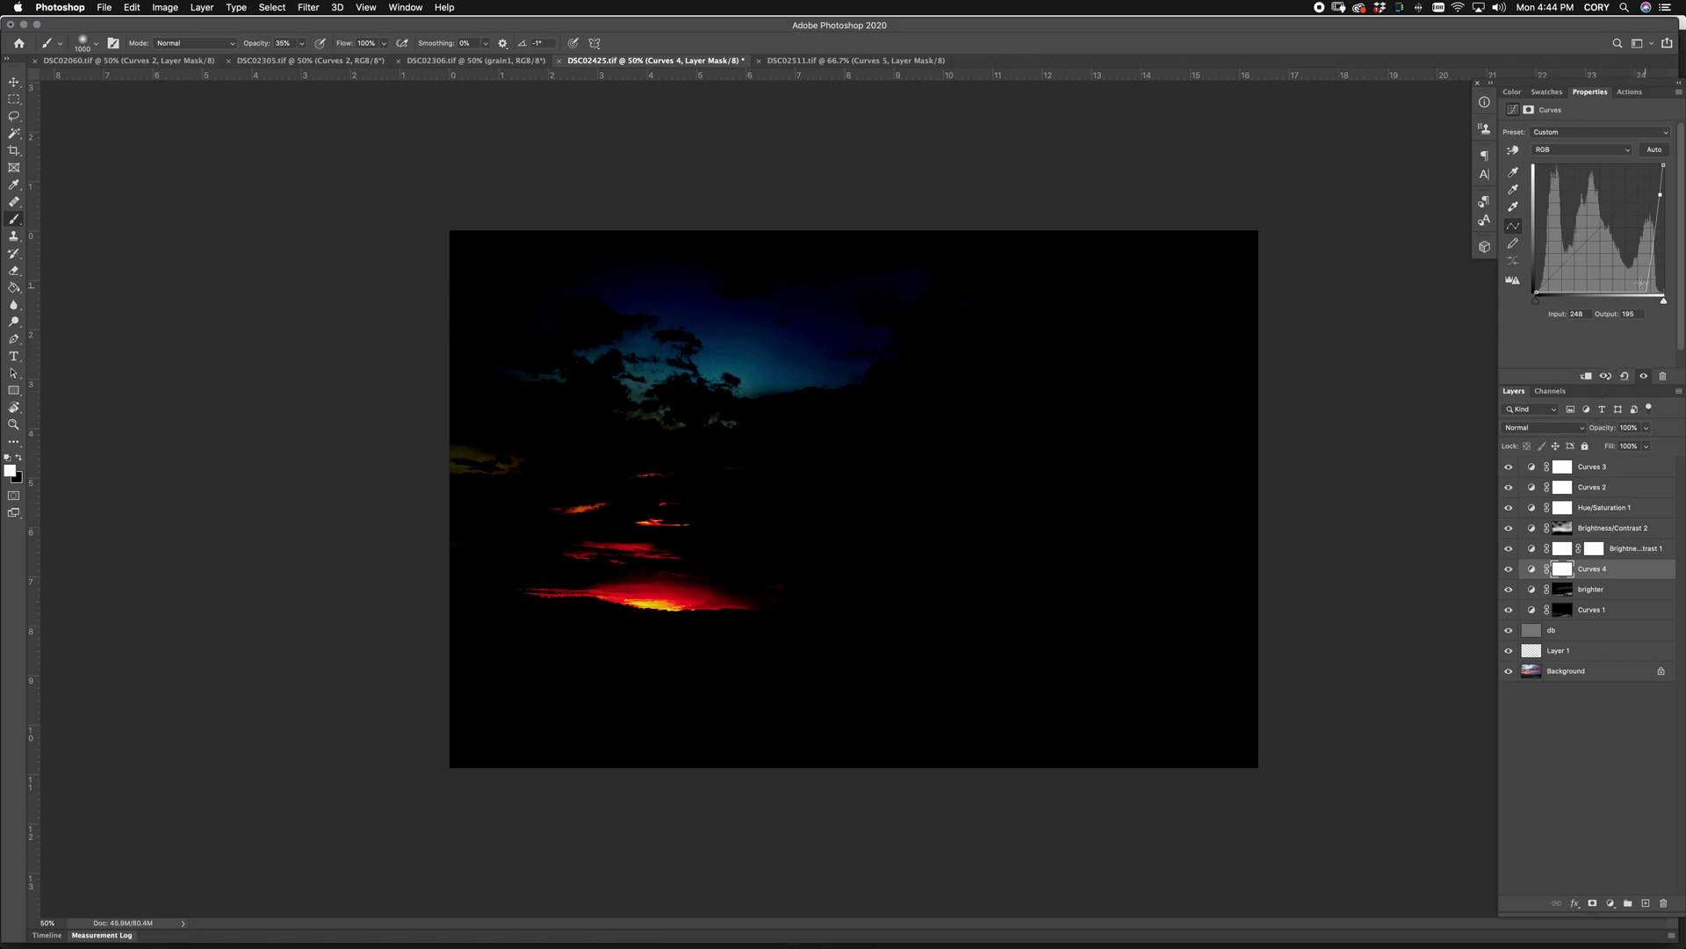
left_click_drag(1660, 197, 1651, 194)
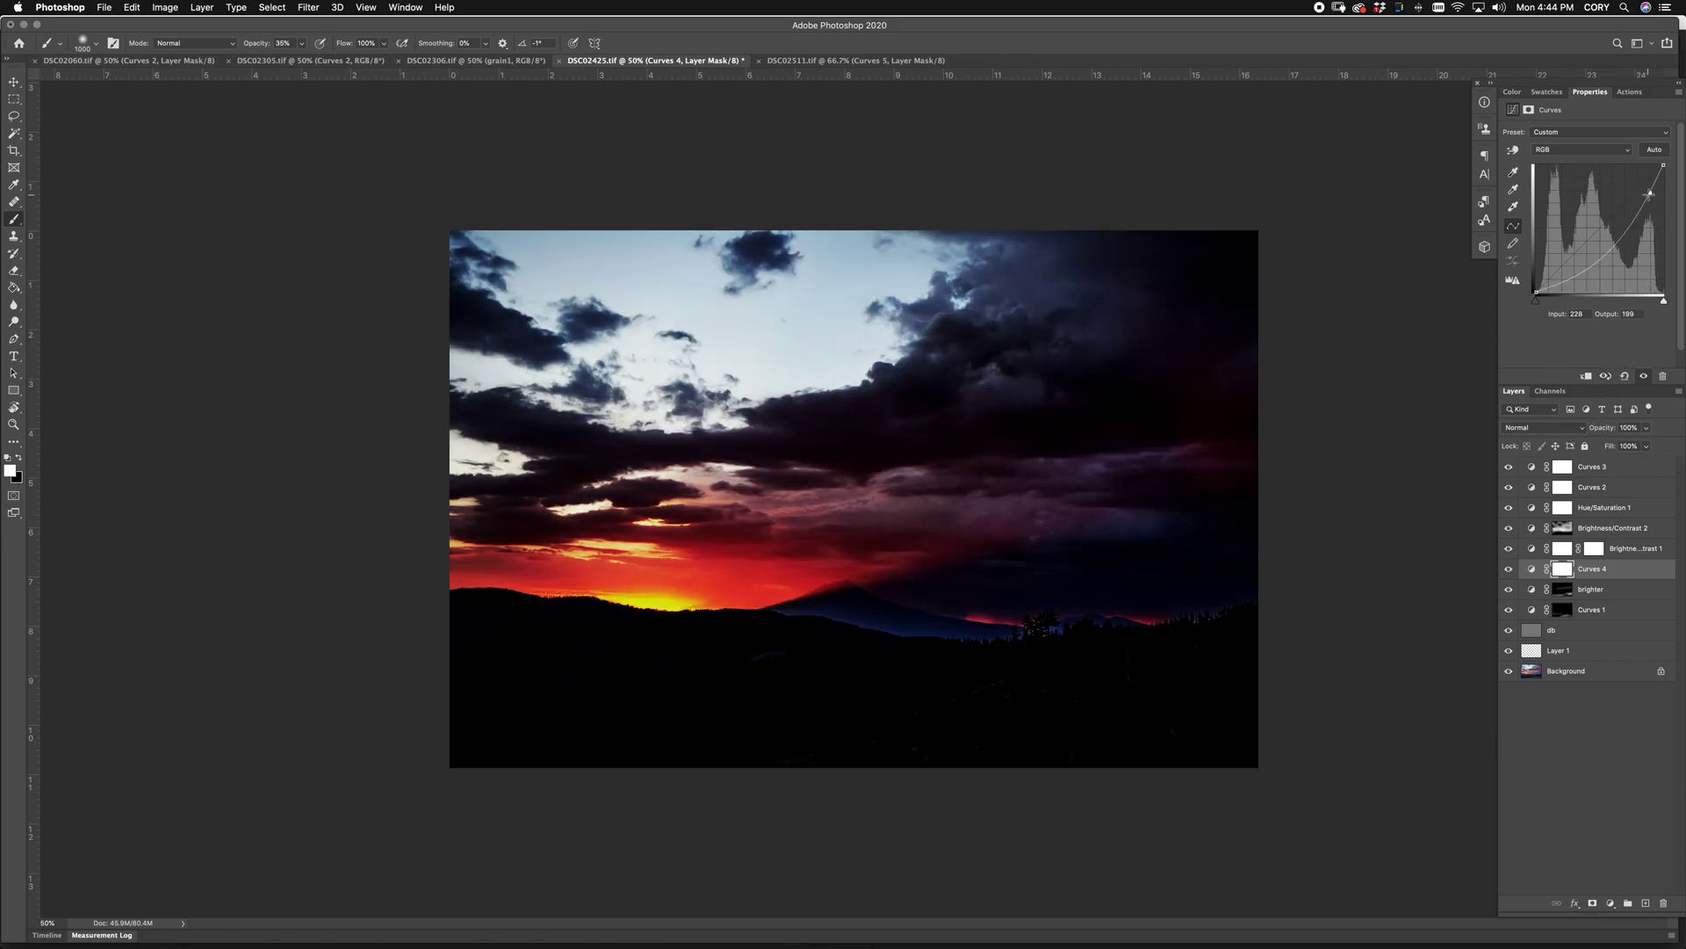
key("x")
key("ctrl+i")
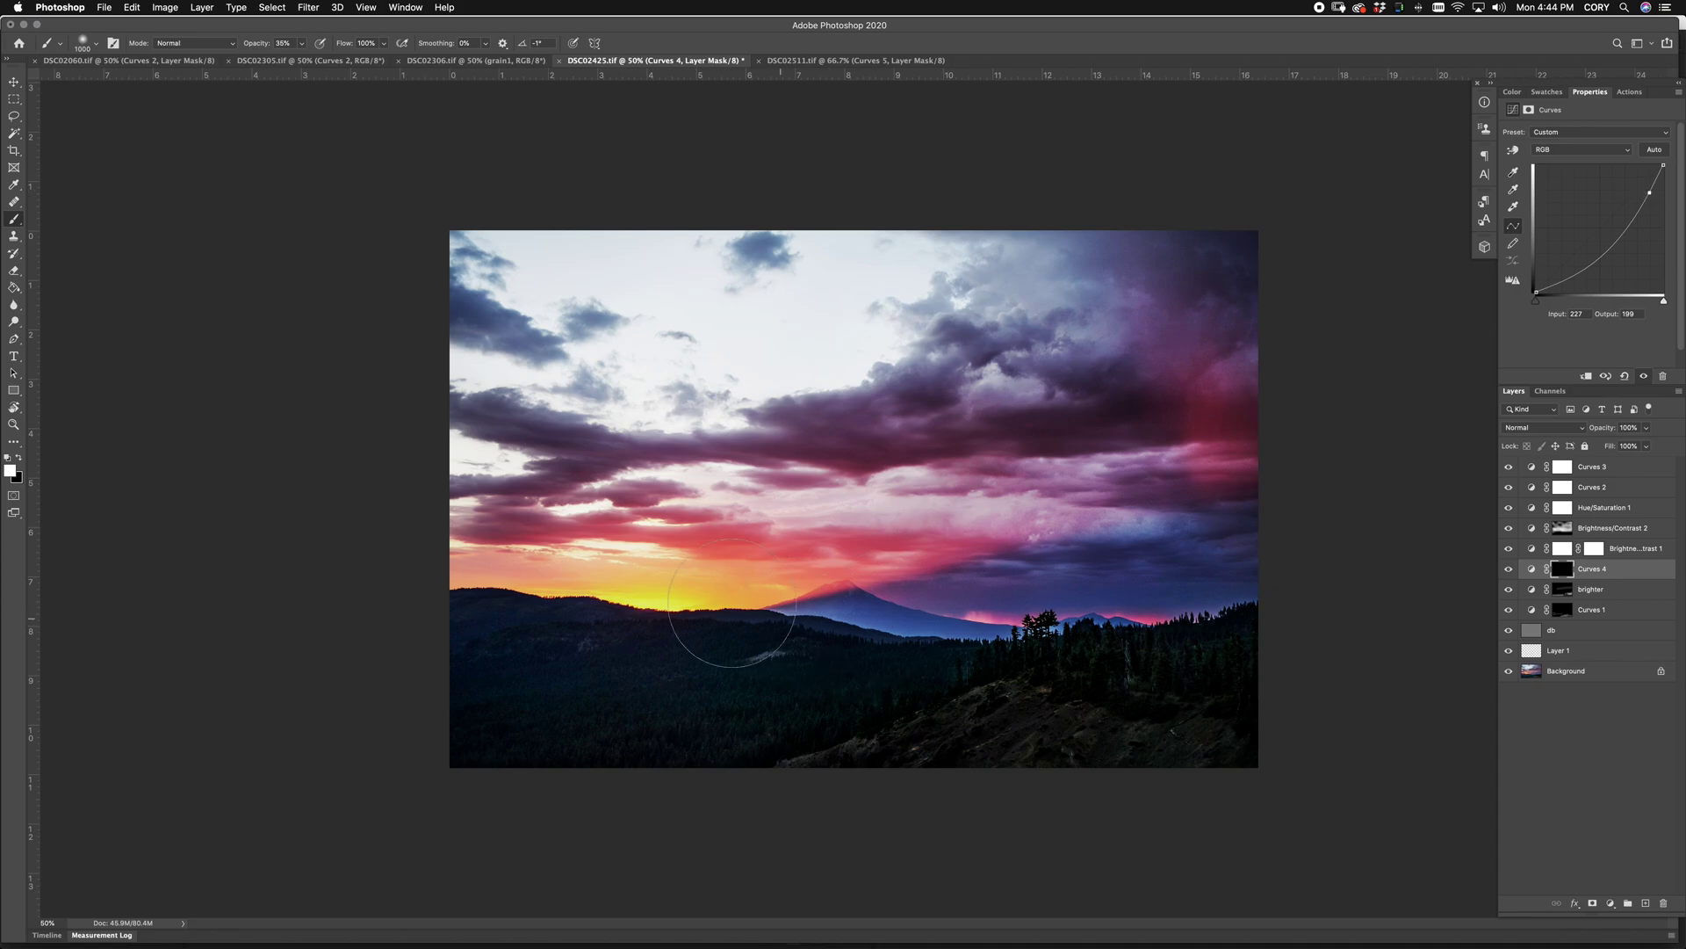
Step: Darken the bright sky along the photo's upper edge on the Curves 4 mask with a 1000 px white brush
key("]")
mouse_move(584, 282)
left_mouse_down()
mouse_move(706, 342)
mouse_move(630, 259)
mouse_move(782, 334)
mouse_move(913, 220)
mouse_move(756, 352)
mouse_move(615, 188)
mouse_move(733, 378)
mouse_move(365, 344)
mouse_move(544, 413)
mouse_move(641, 342)
mouse_move(791, 369)
mouse_move(921, 270)
left_mouse_up()
key("[")
key("[")
key("[")
key("[")
key("]")
key("]")
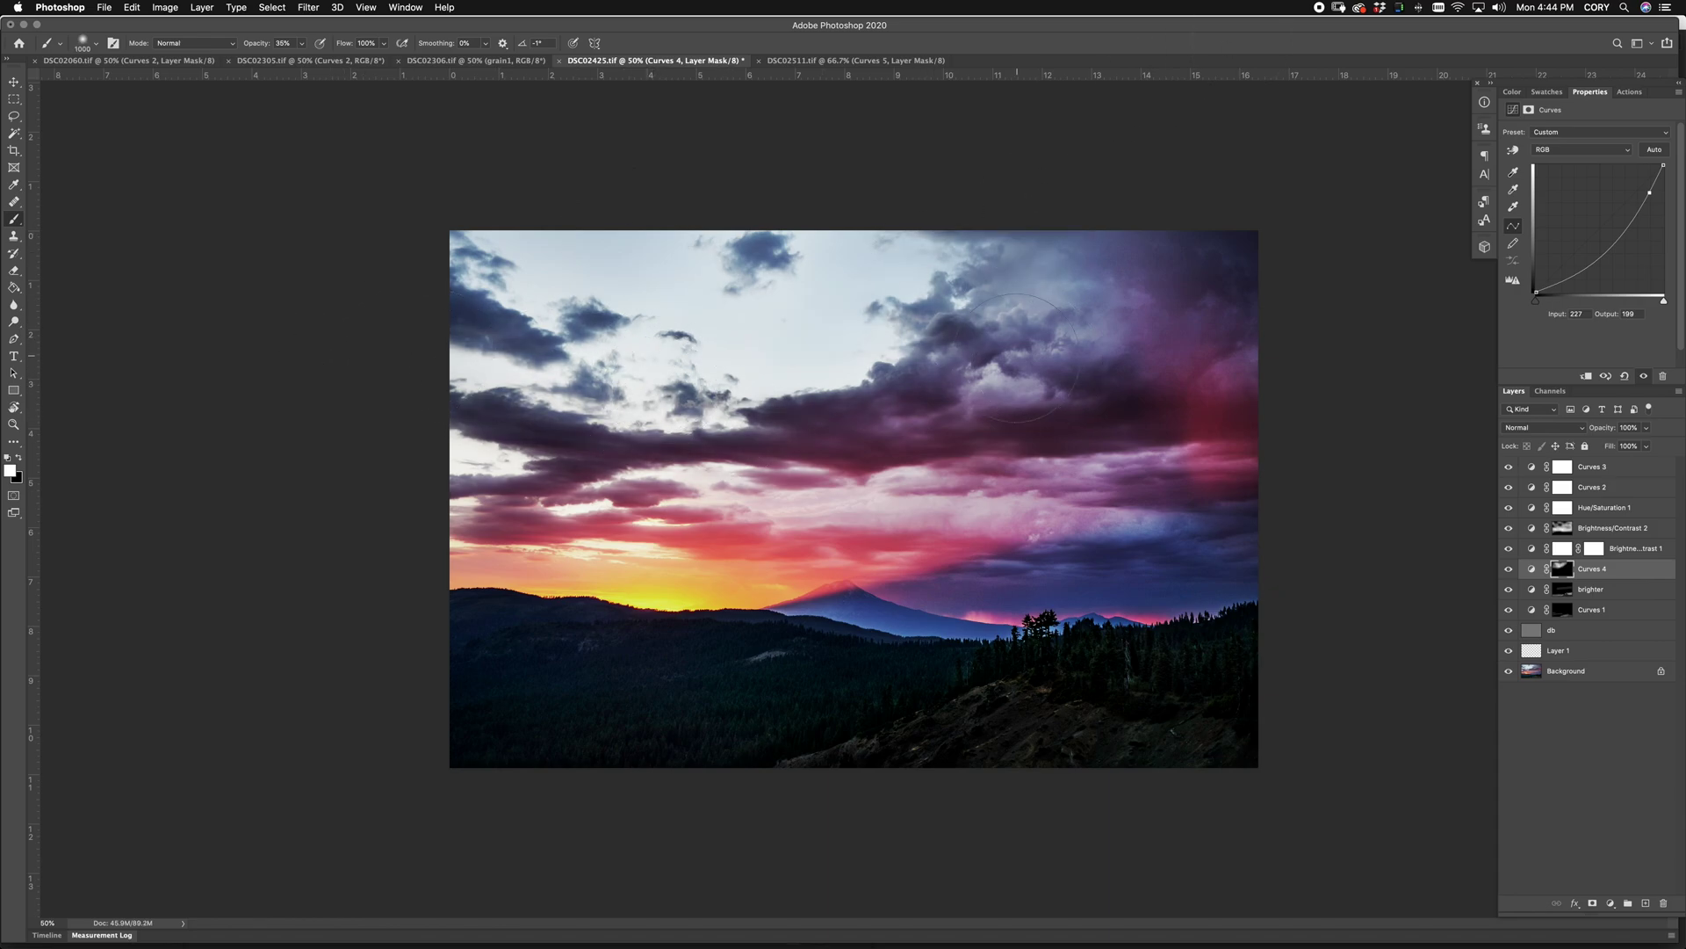
Step: Darken the upper-right storm clouds and, with a 900 px brush, the sky around the small upper cloud on the Curves 4 mask
left_click_drag(1019, 400, 1177, 233)
key("[")
mouse_move(773, 264)
left_mouse_down()
mouse_move(866, 175)
mouse_move(720, 299)
left_mouse_up()
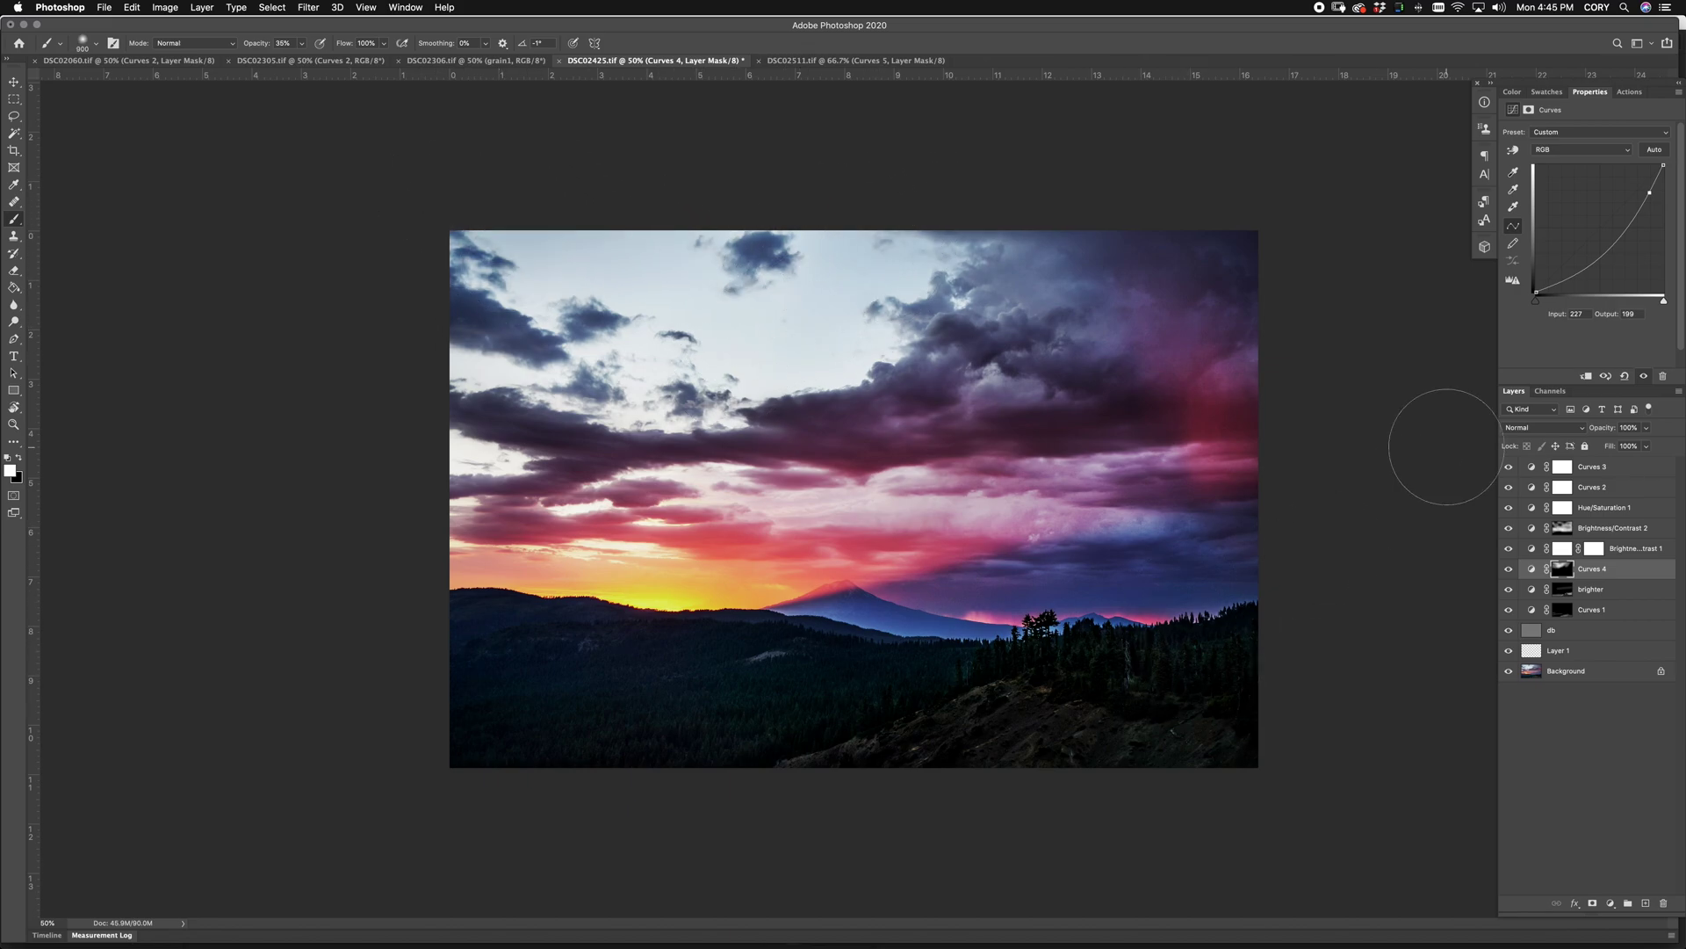
Step: Brighten the clouds subtly on the brighter layer's mask with a smaller, lower-opacity brush, undoing the first overly strong stroke
left_click(1561, 591)
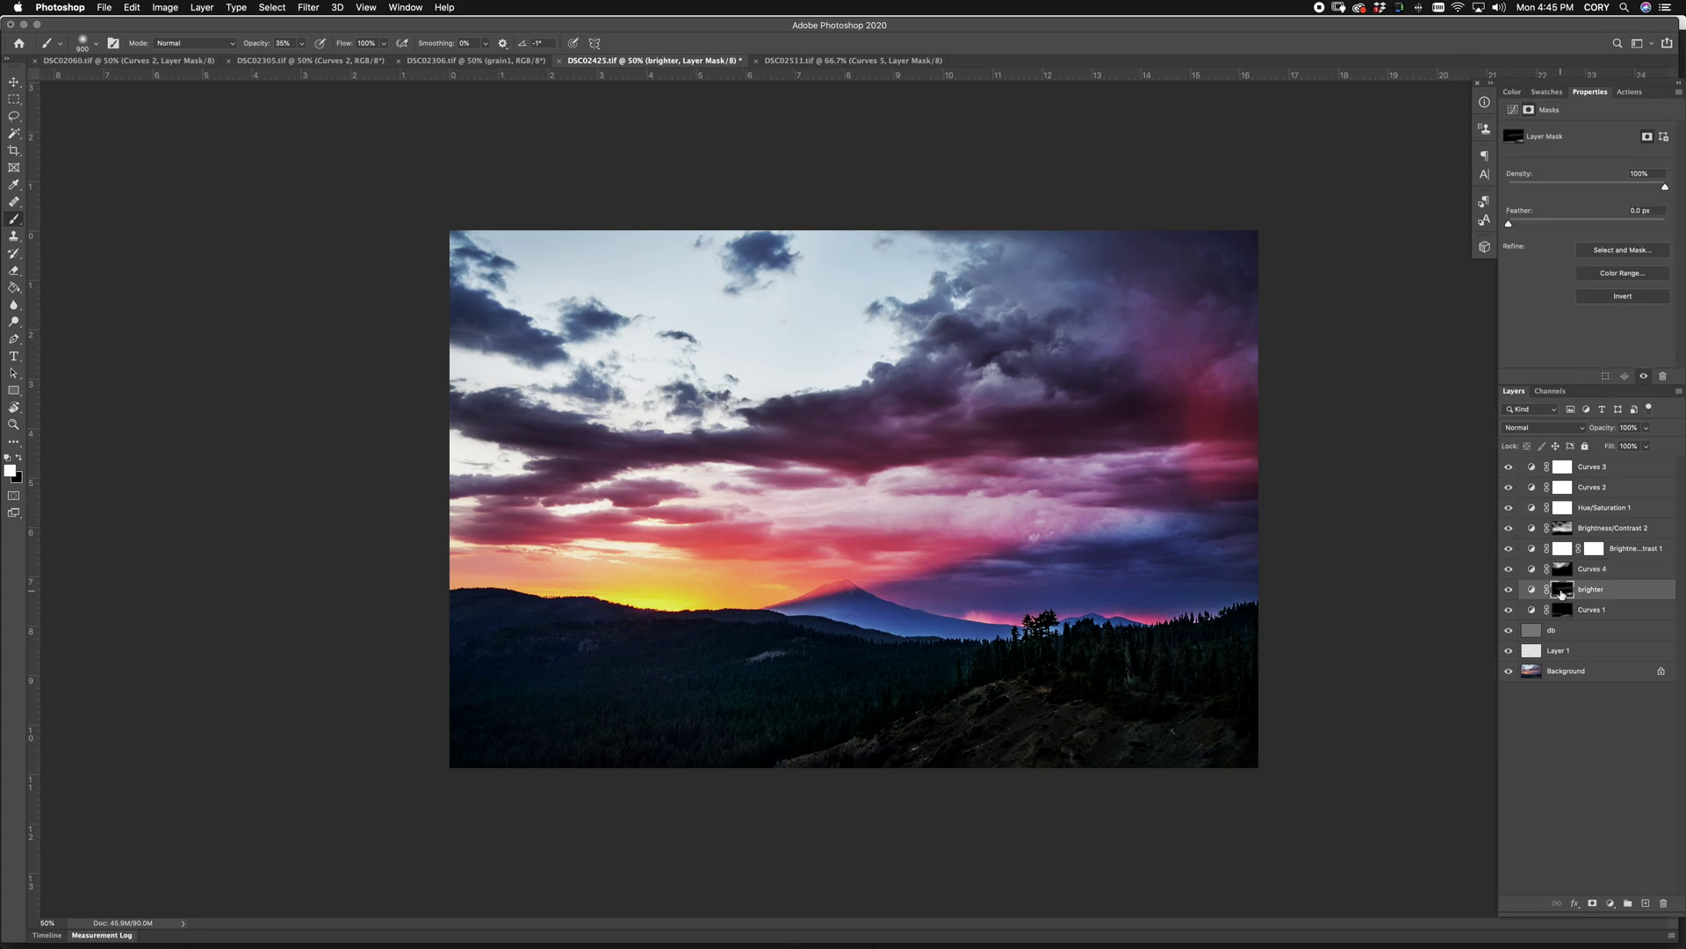
key("bracketleft")
key("bracketleft")
left_click_drag(1147, 409, 837, 428)
key("super+z")
left_click_drag(256, 44, 232, 53)
key("bracketleft")
mouse_move(459, 400)
left_mouse_down()
mouse_move(509, 421)
mouse_move(547, 472)
mouse_move(779, 432)
mouse_move(790, 414)
mouse_move(835, 475)
mouse_move(1054, 417)
mouse_move(659, 402)
mouse_move(505, 308)
left_mouse_up()
key("bracketleft")
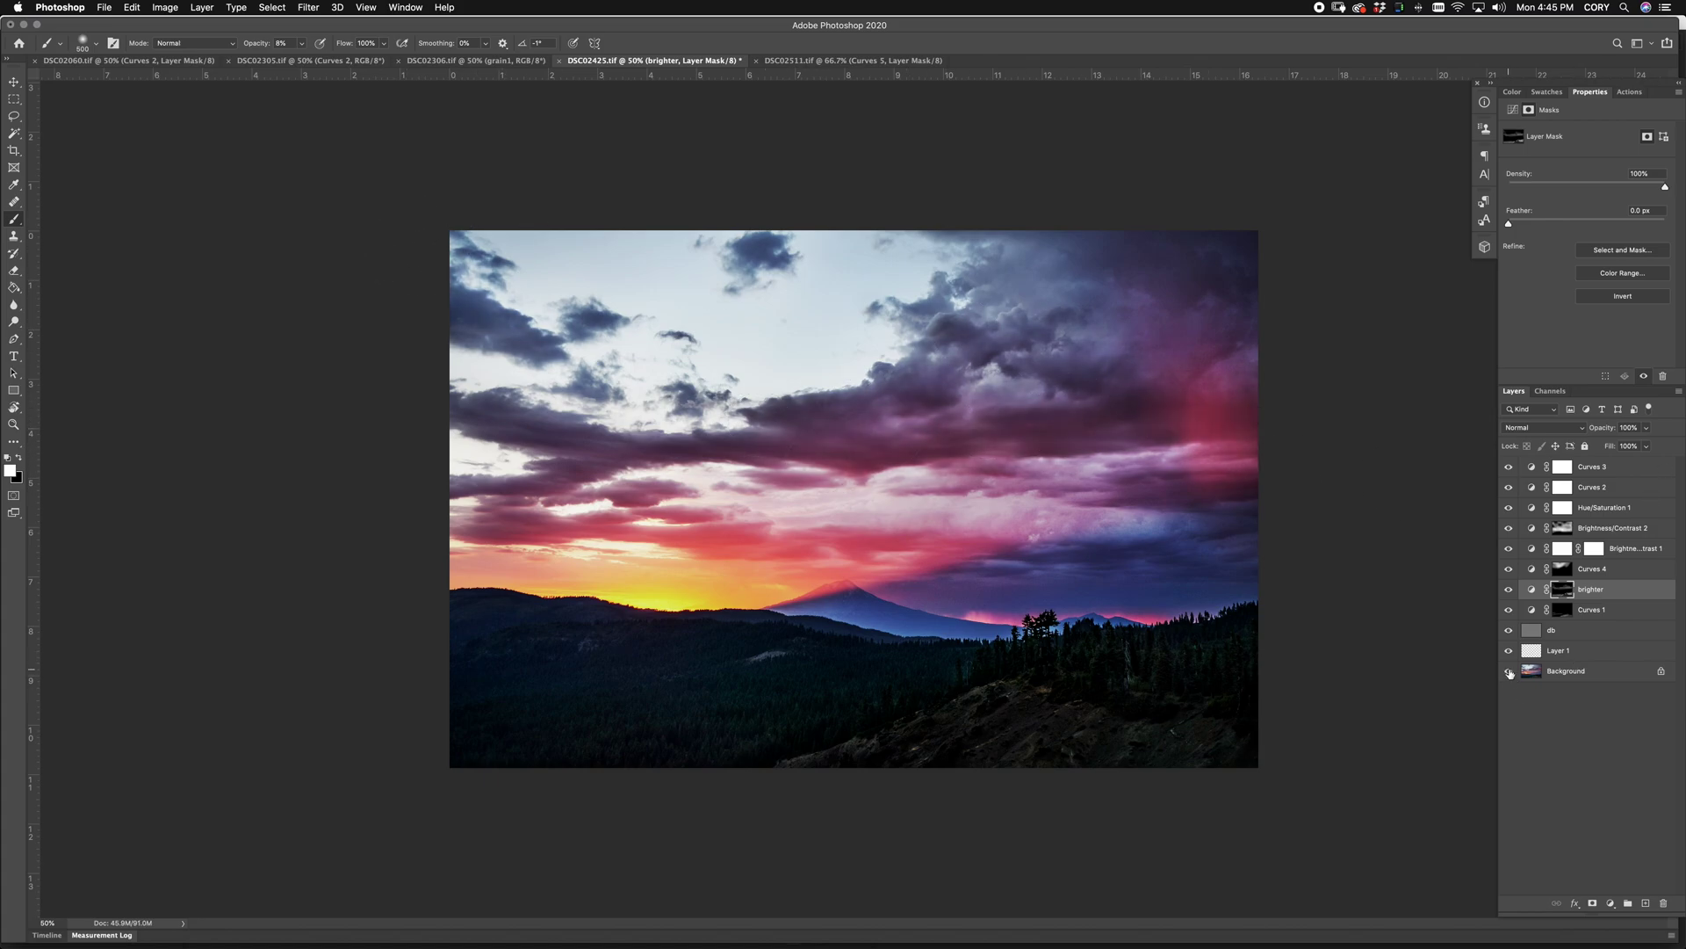
Step: Compare the Background layer shown alone with the full treatment, switching between them several times
left_click(1509, 673, "alt")
left_click(1509, 673, "alt")
left_click(1509, 673, "alt")
left_click(1509, 673, "alt")
left_click(1509, 673, "alt")
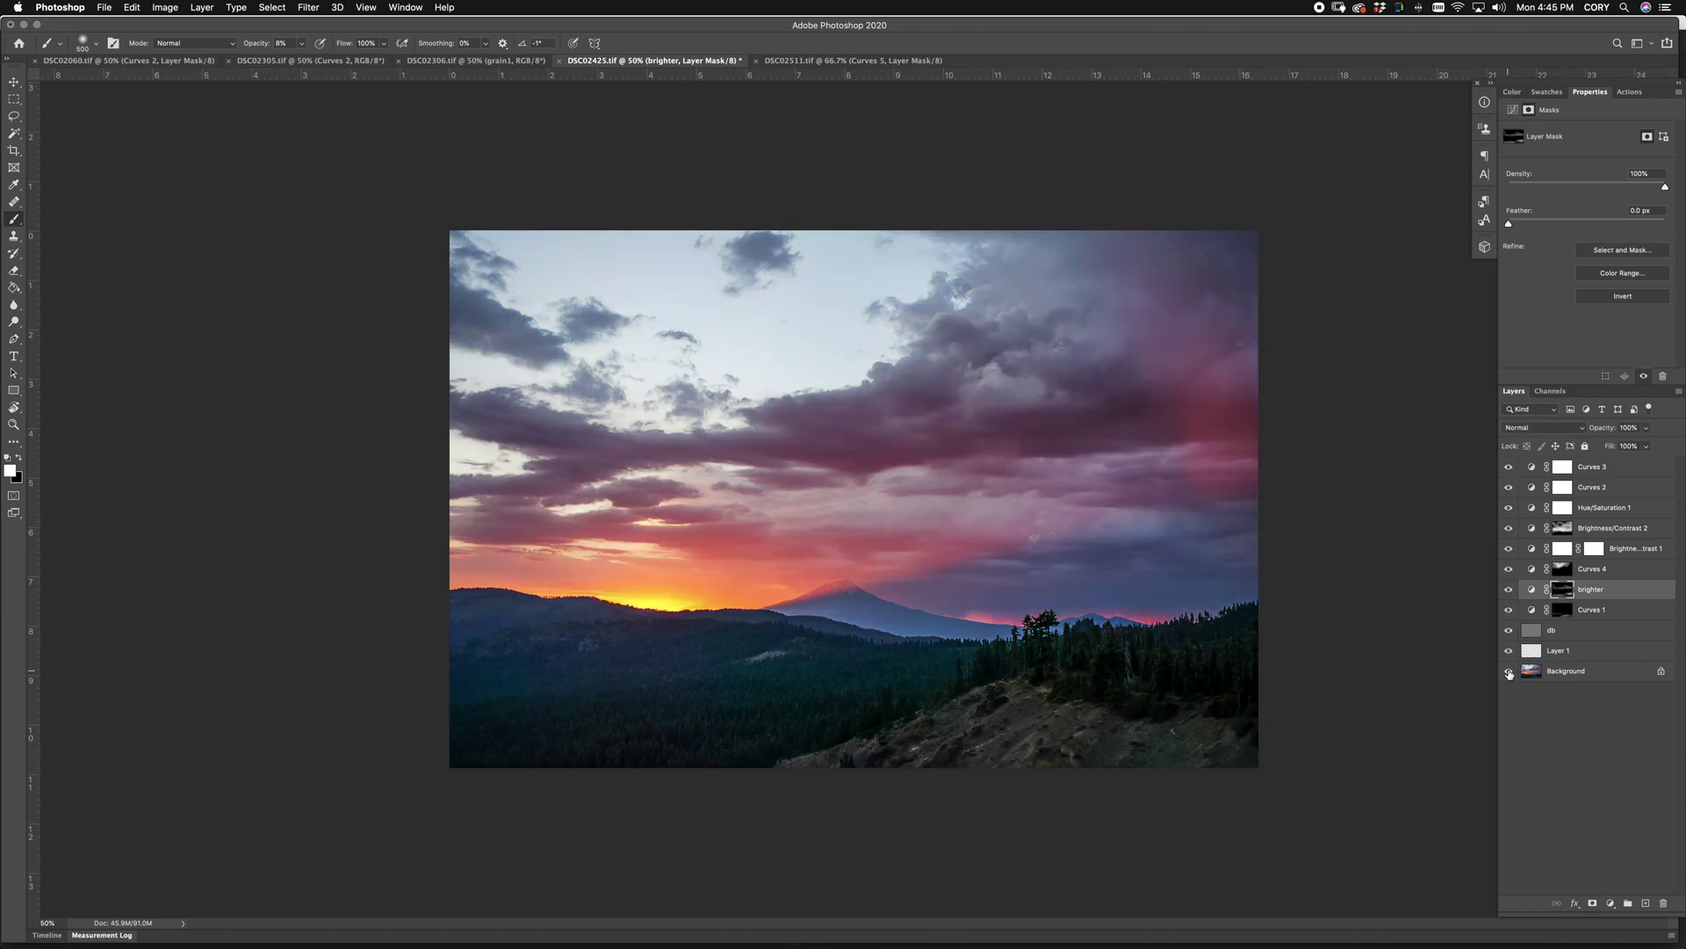
left_click(1509, 672, "alt")
left_click(1509, 673, "alt")
left_click(1508, 672, "alt")
left_click(1509, 673, "alt")
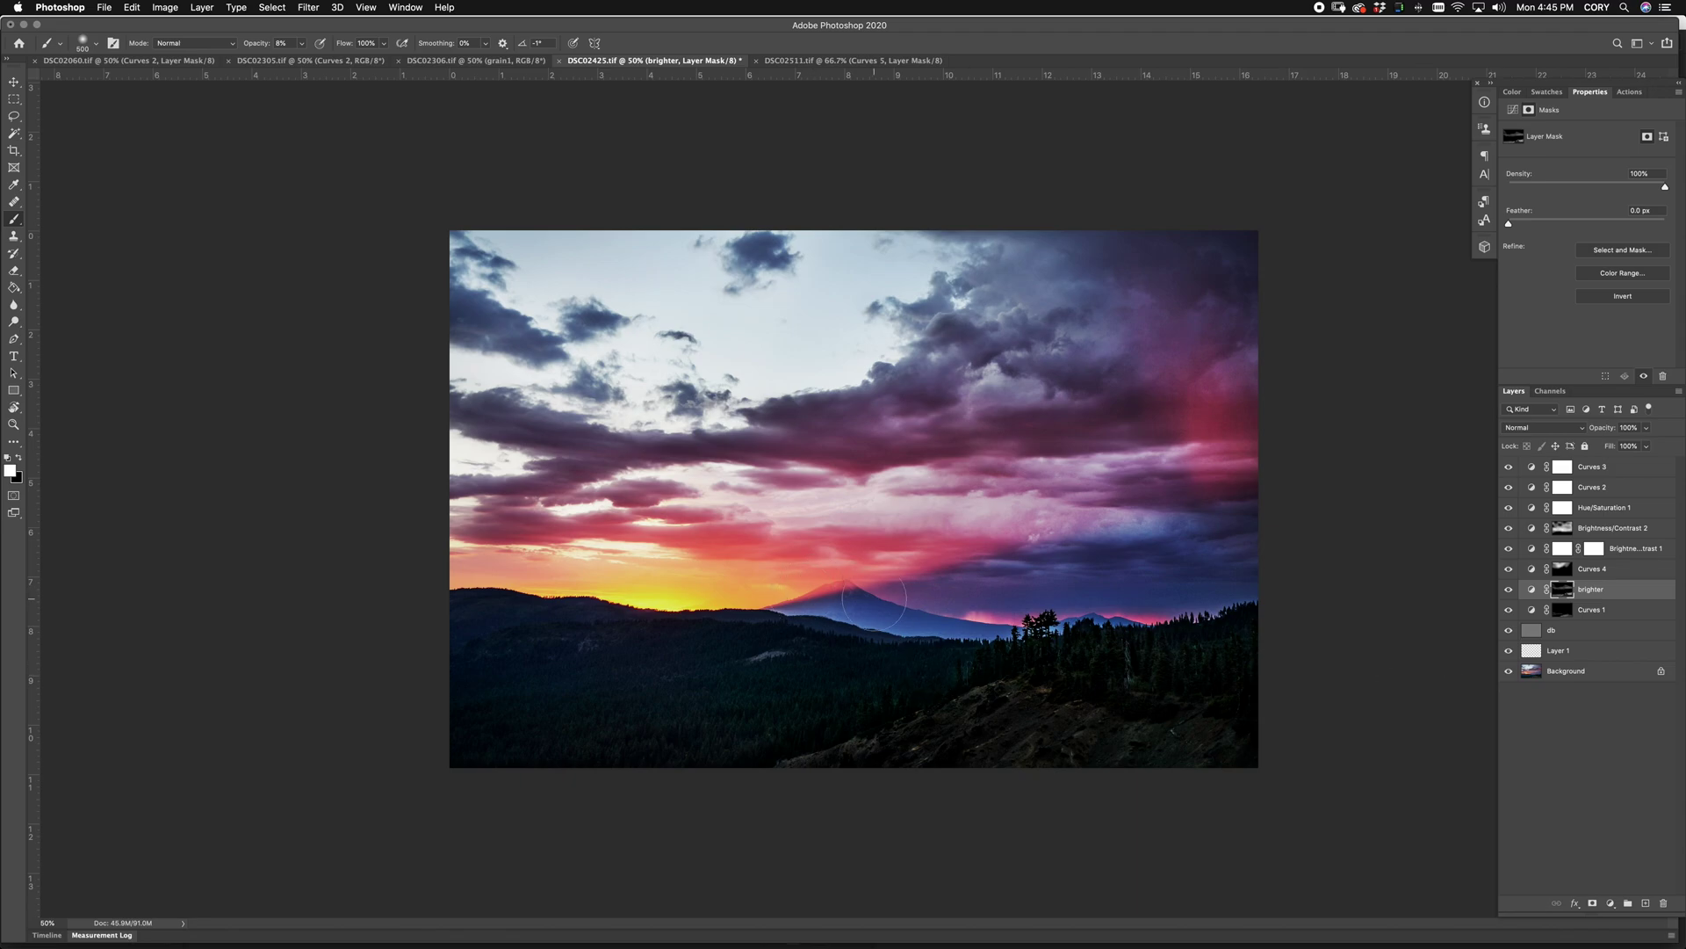
Step: Inspect the mountain and forest at 200%, and delete the Curves 3 layer
key("super+plus")
key("super+plus")
key("super+plus")
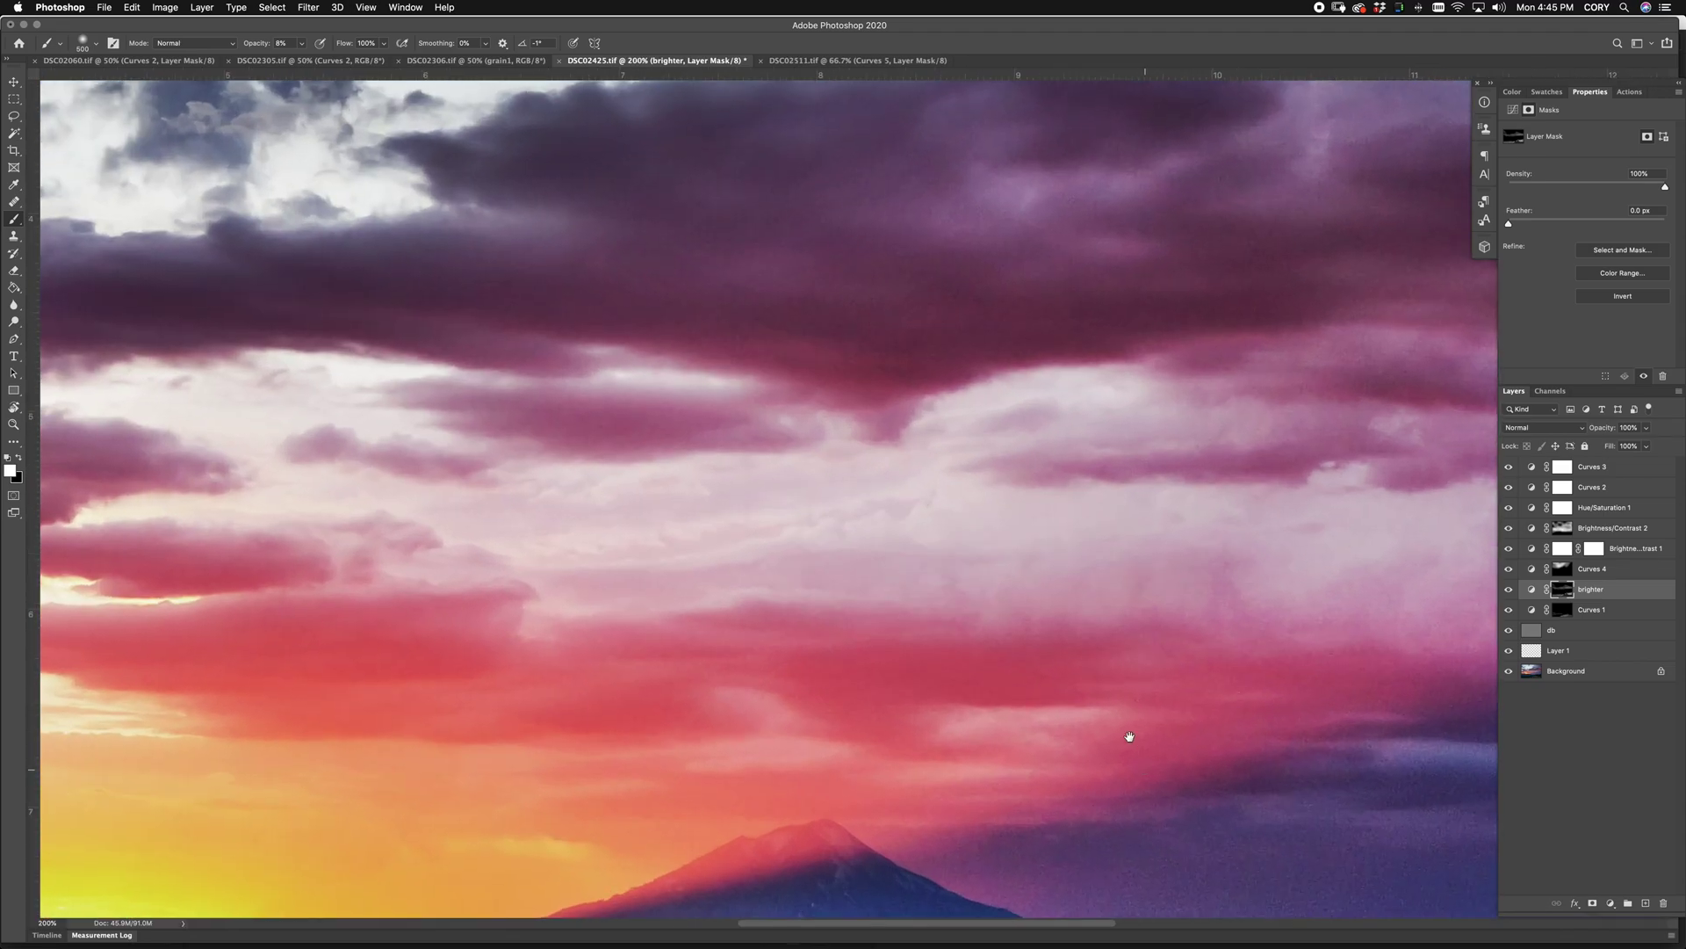
left_click_drag(1130, 736, 929, 249)
left_click_drag(700, 456, 823, 535)
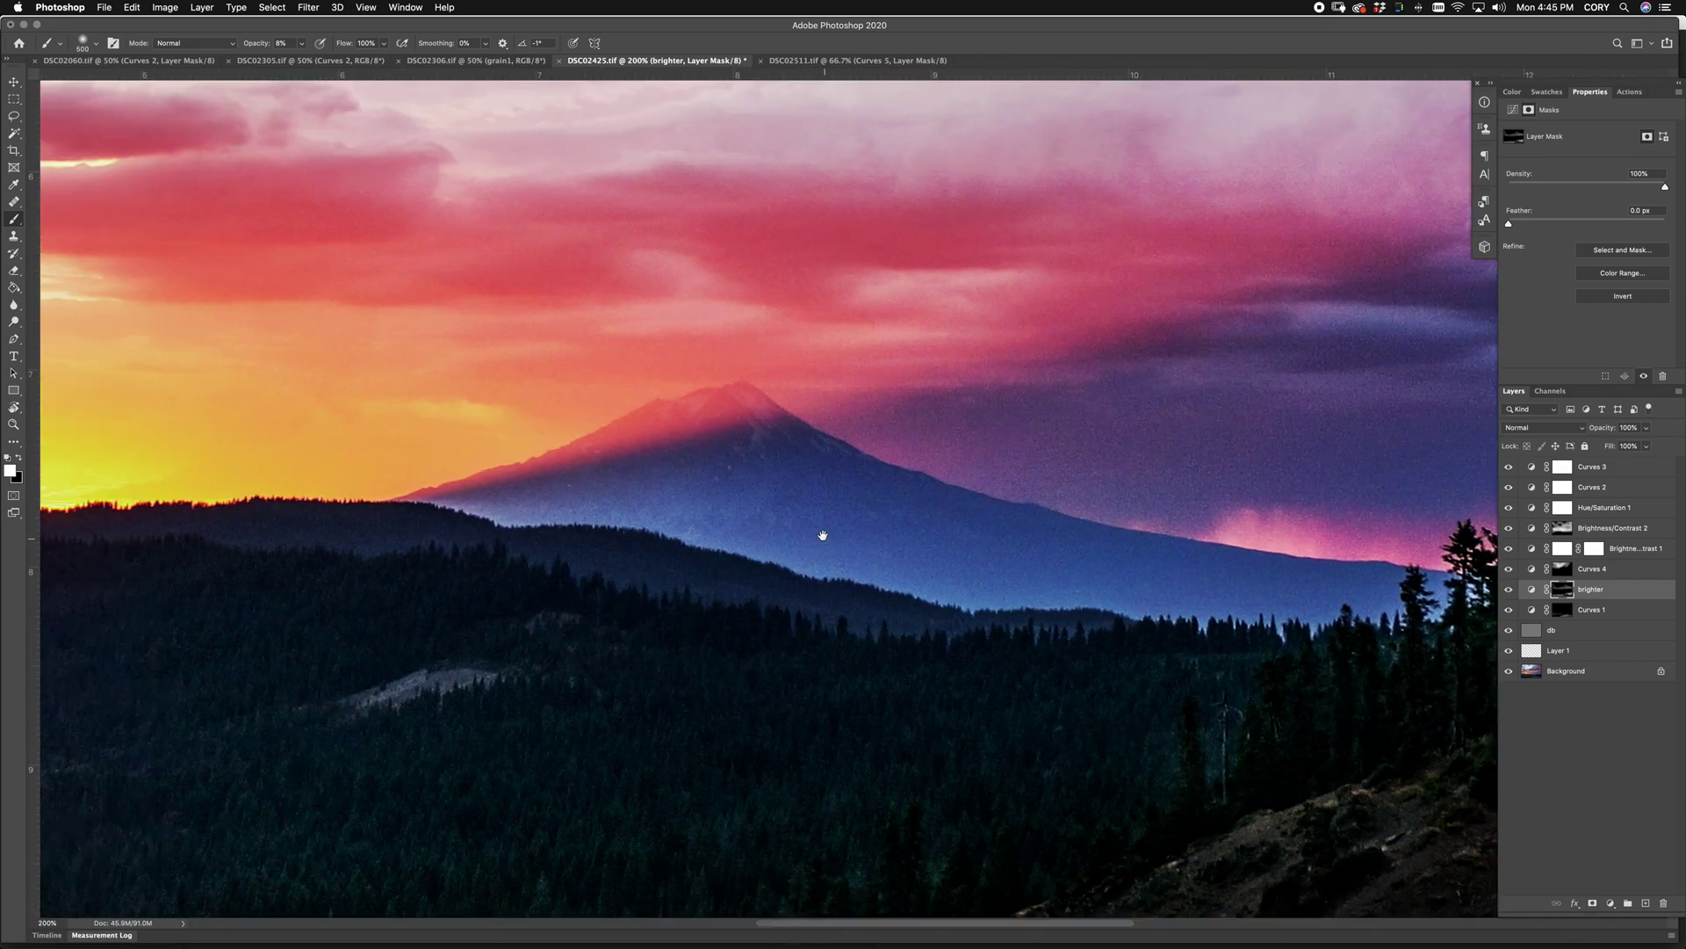
left_click(1628, 475)
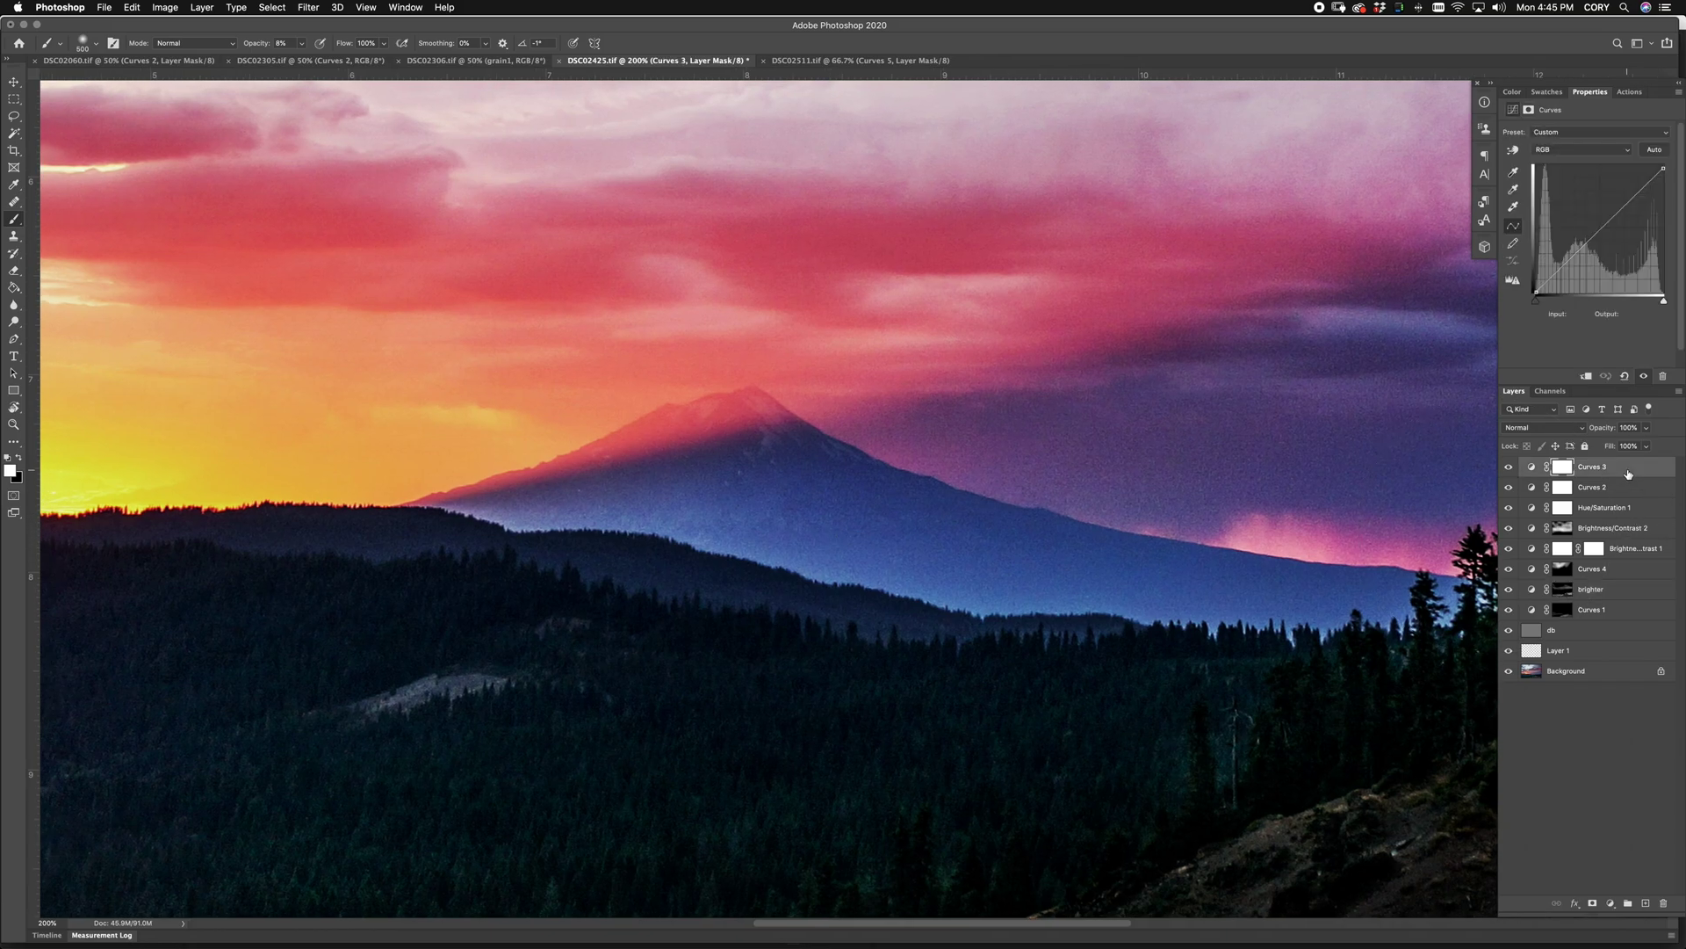
key("BackSpace")
Step: Raise the midtone point of the Curves 2 layer's RGB curve slightly to lighten the whole photo
key("super+minus")
key("super+minus")
key("super+minus")
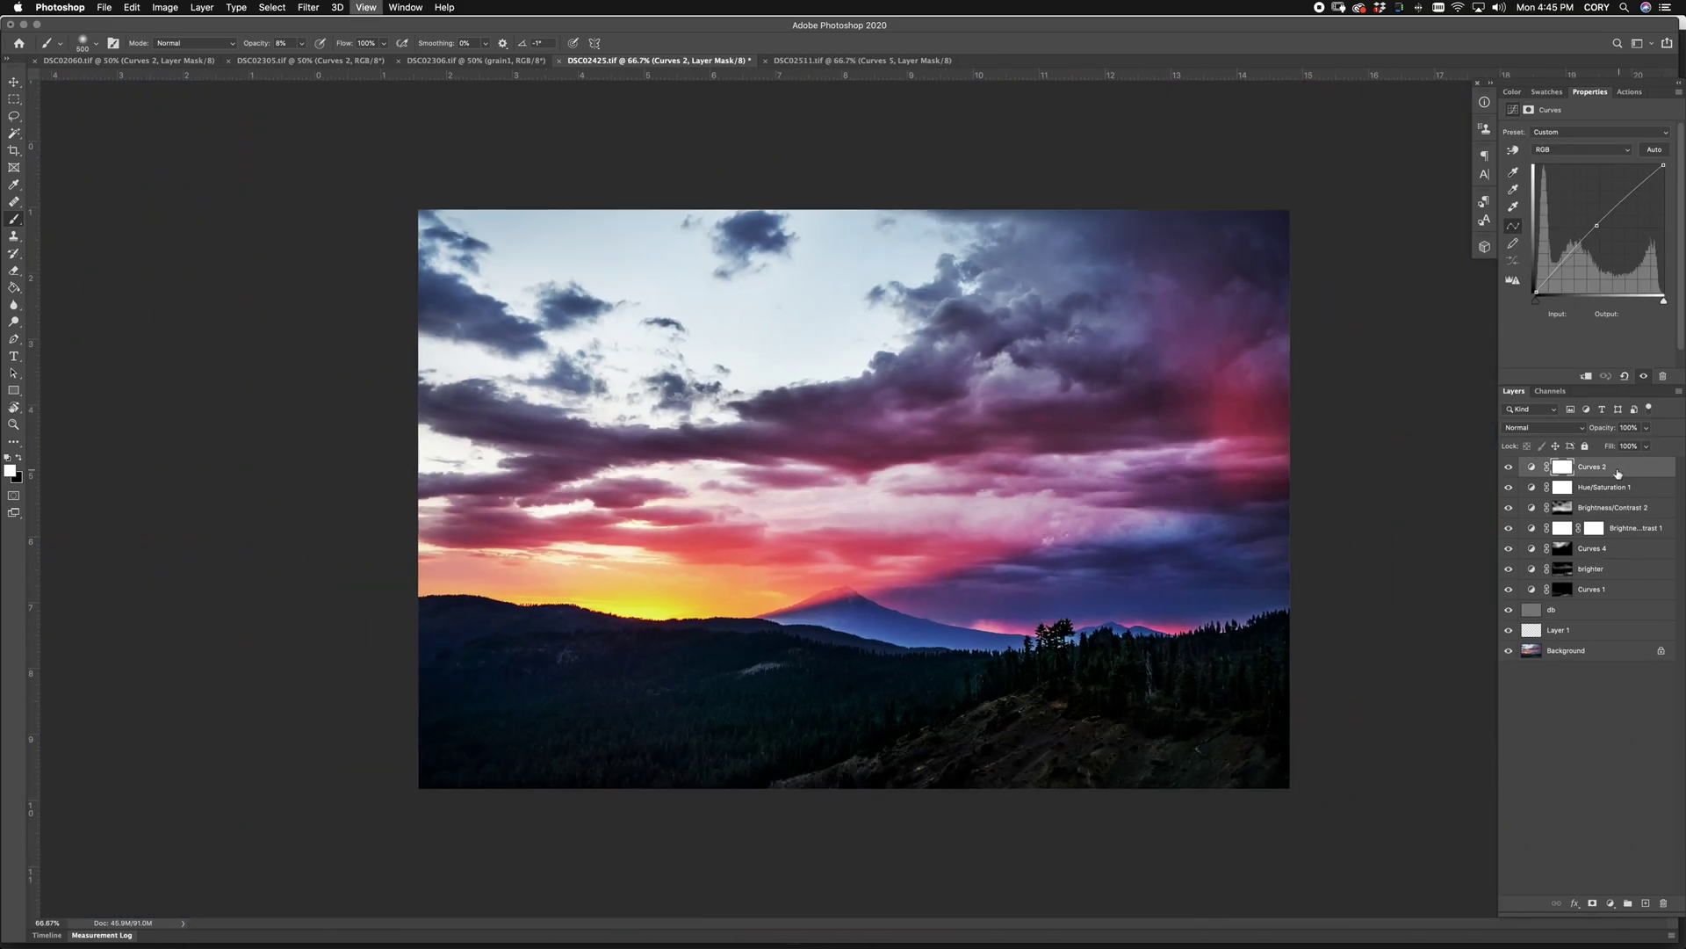
left_click_drag(1598, 227, 1596, 224)
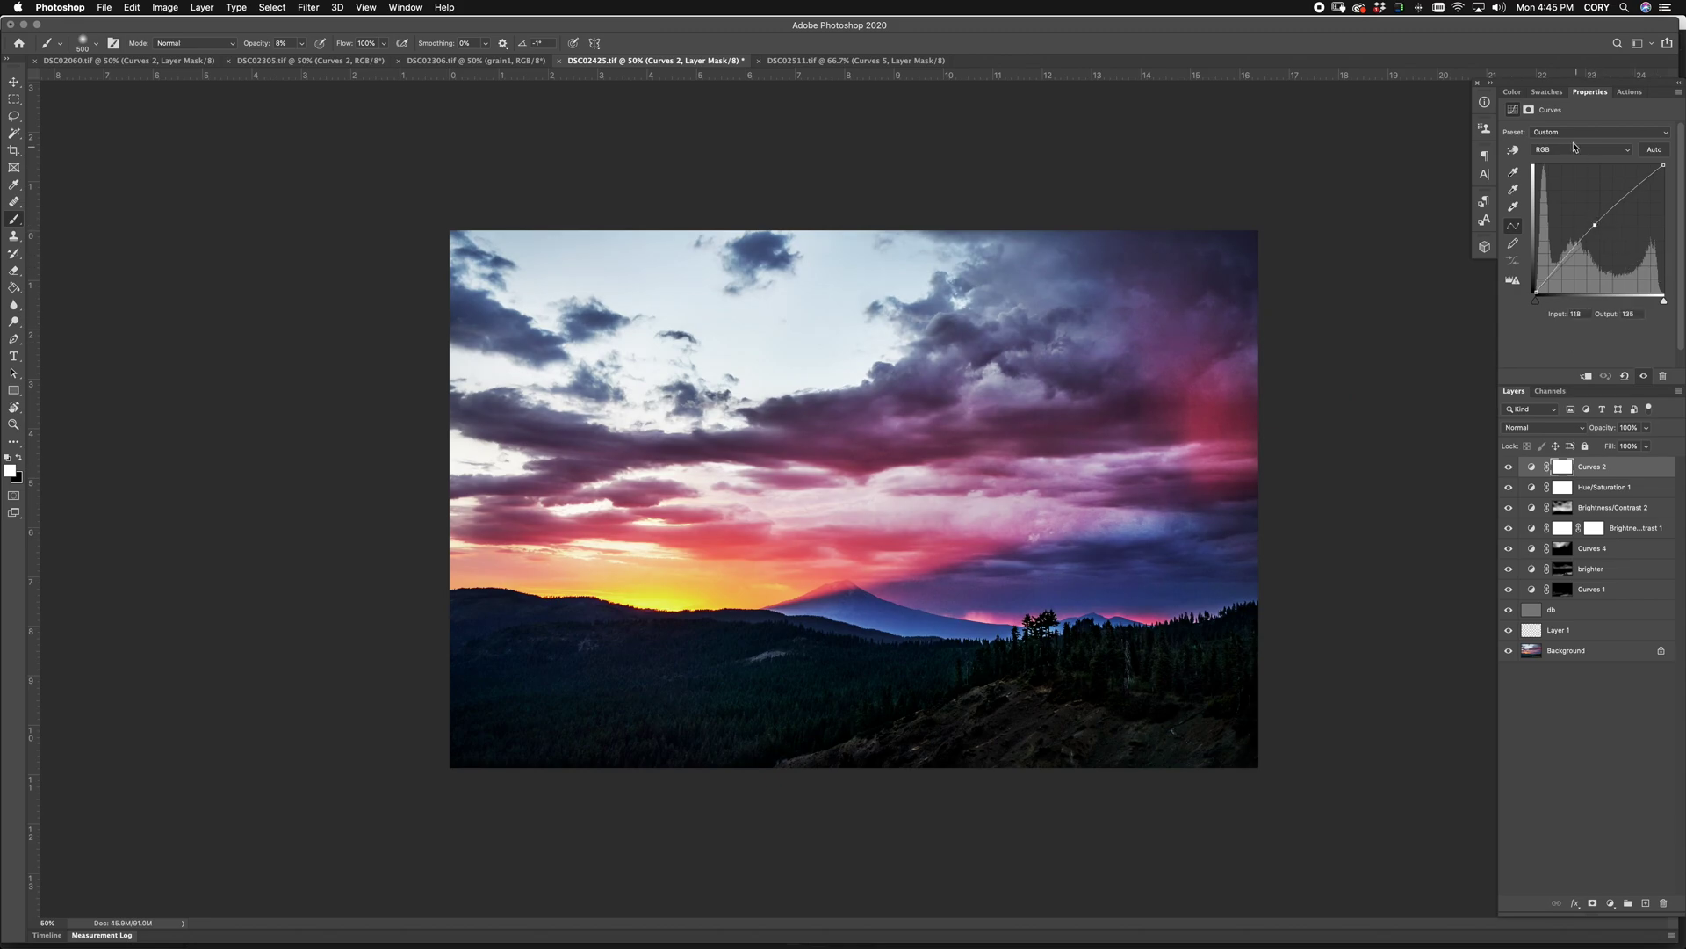
Step: Run the GRAIN action from the MAIN ACTIONS set on the photo
left_click(1629, 92)
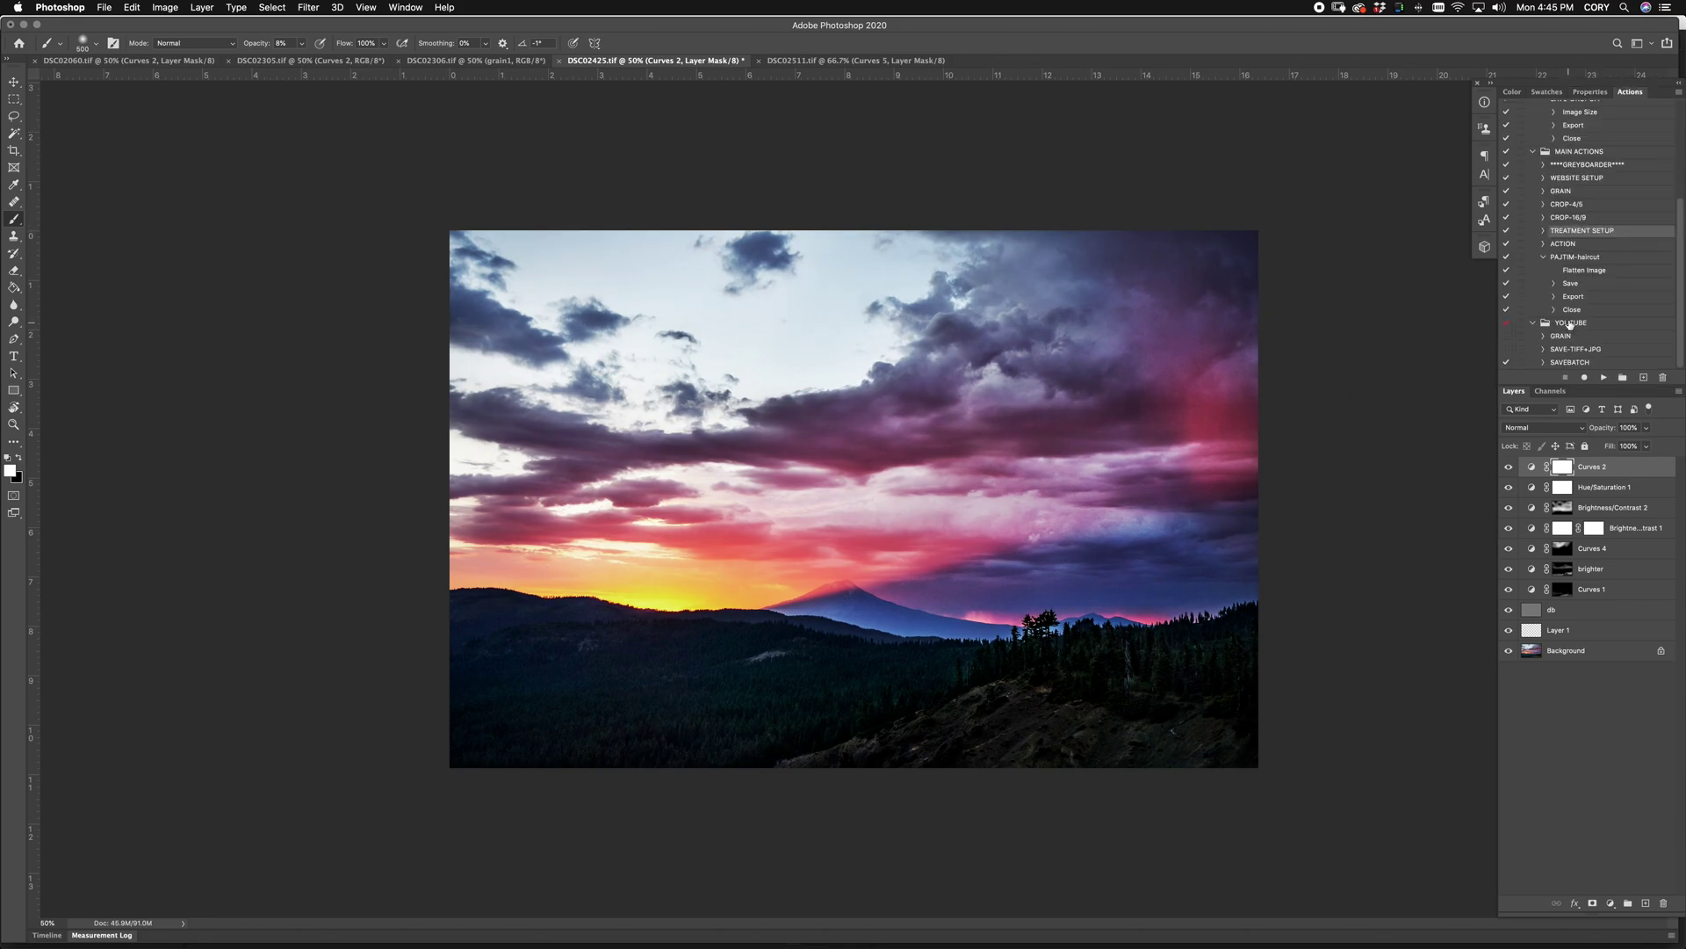
left_click(1566, 190)
left_click(1603, 377)
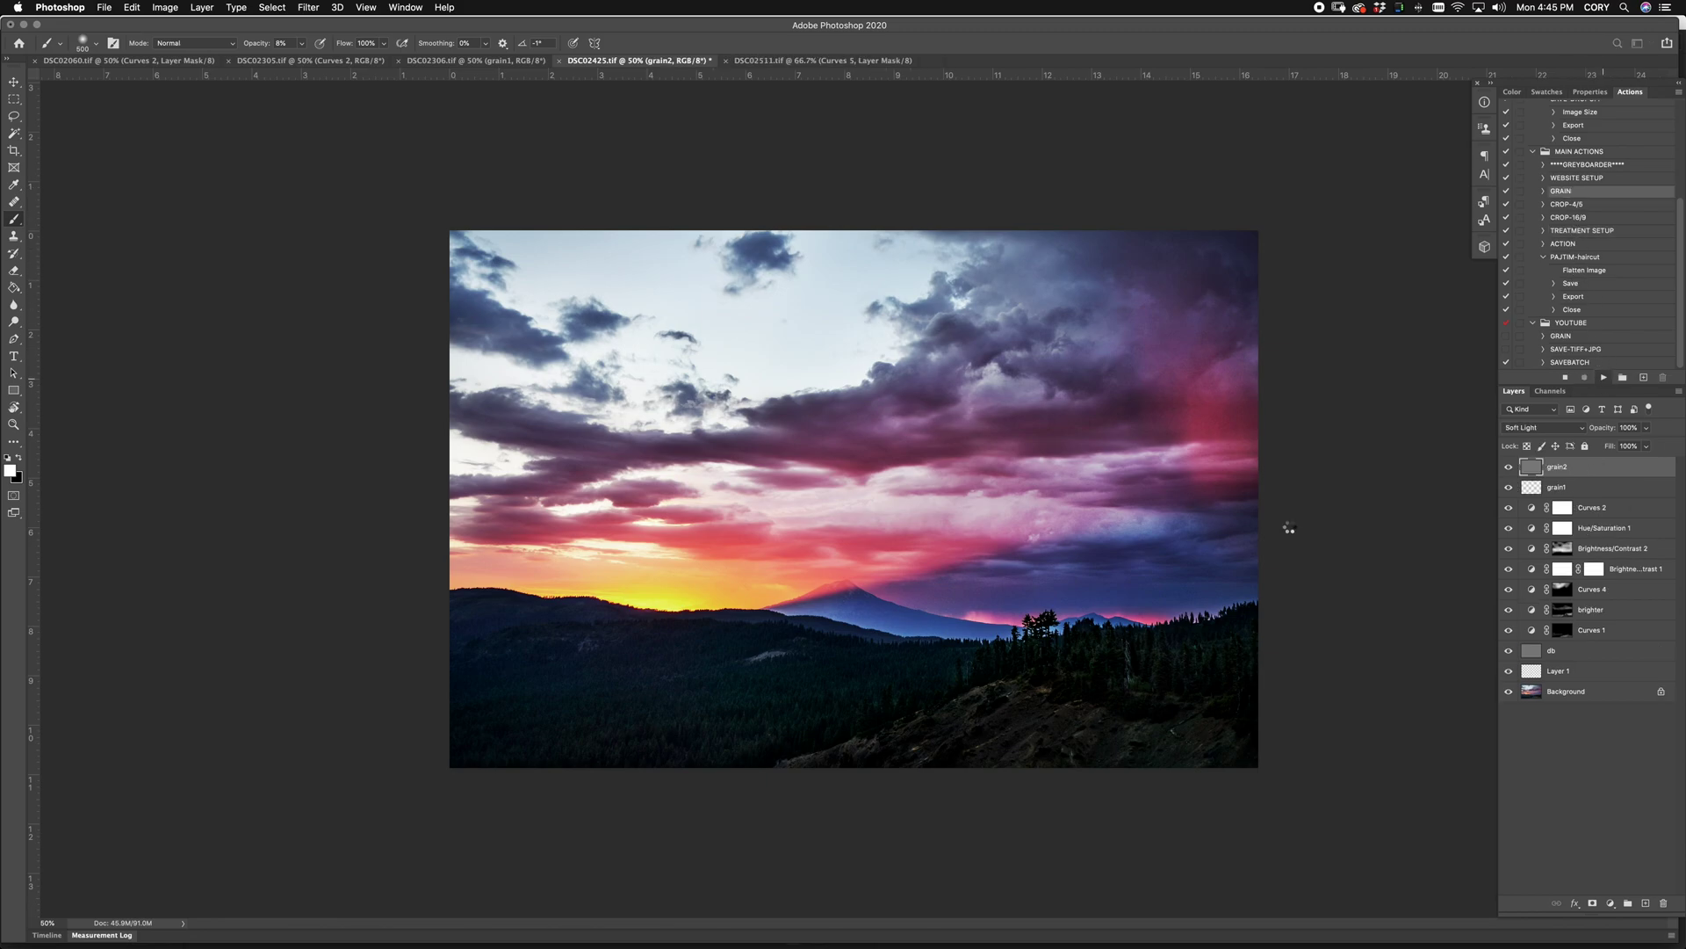
Step: Check the grain up close, and set the opacity of both the grain1 and grain2 layers to 77%
key("ctrl+1")
mouse_move(808, 405)
left_mouse_down()
mouse_move(1097, 569)
mouse_move(808, 405)
left_mouse_up()
key("super+minus")
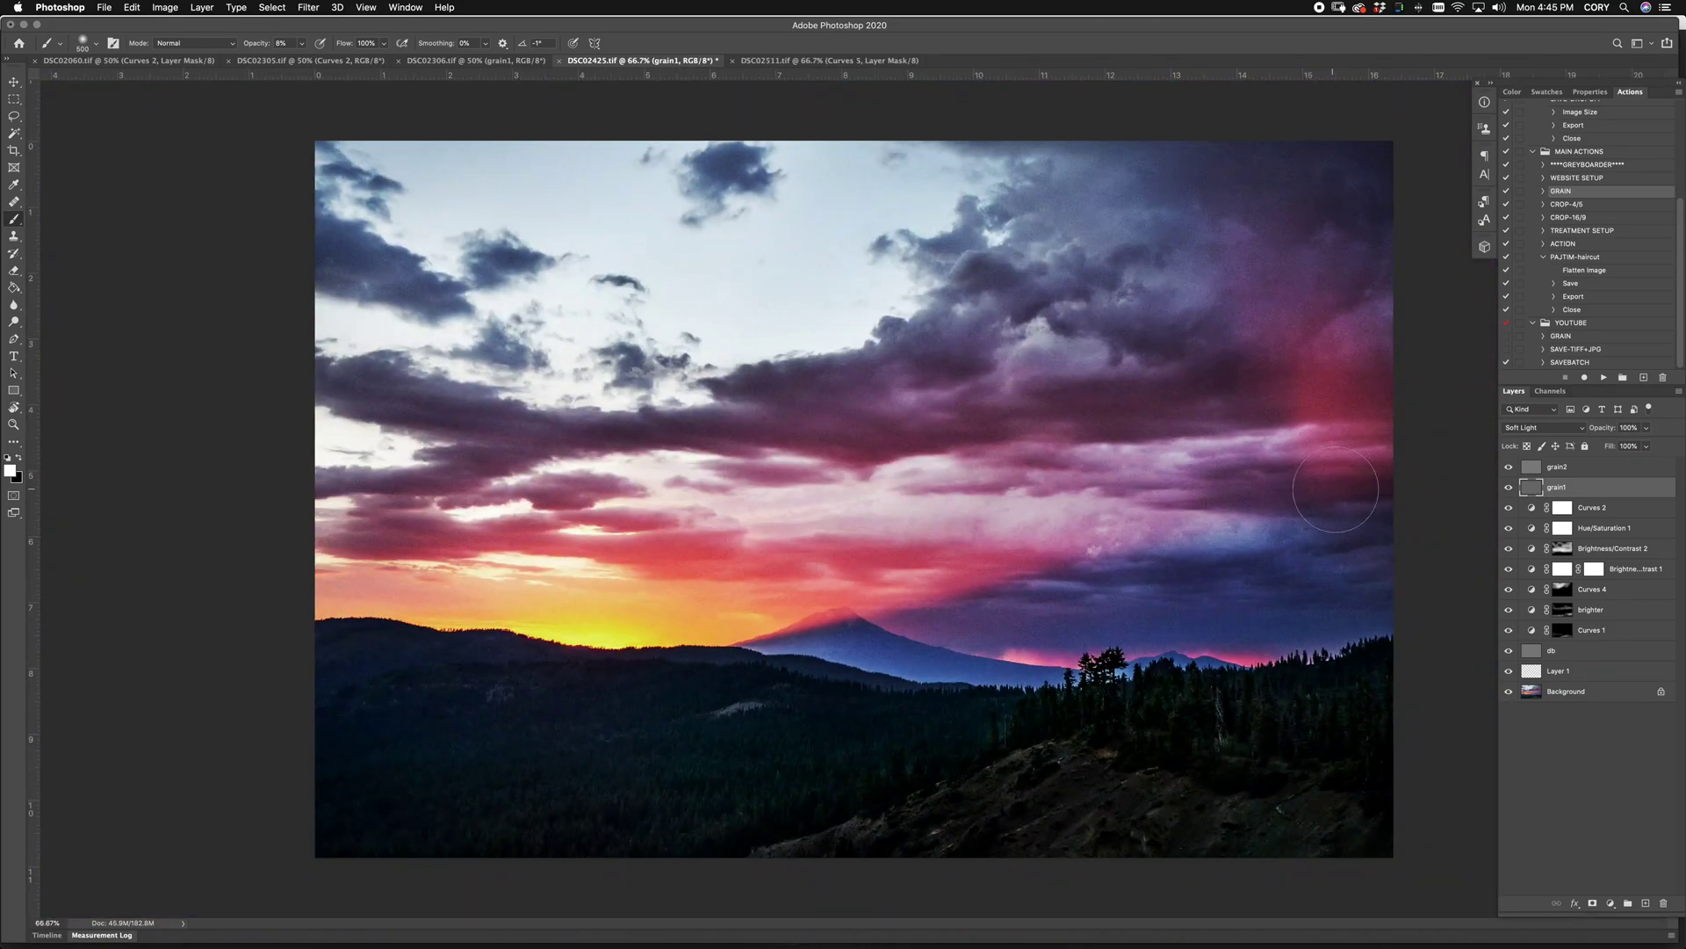
left_click(1593, 468, "shift")
left_click_drag(1604, 429, 1596, 429)
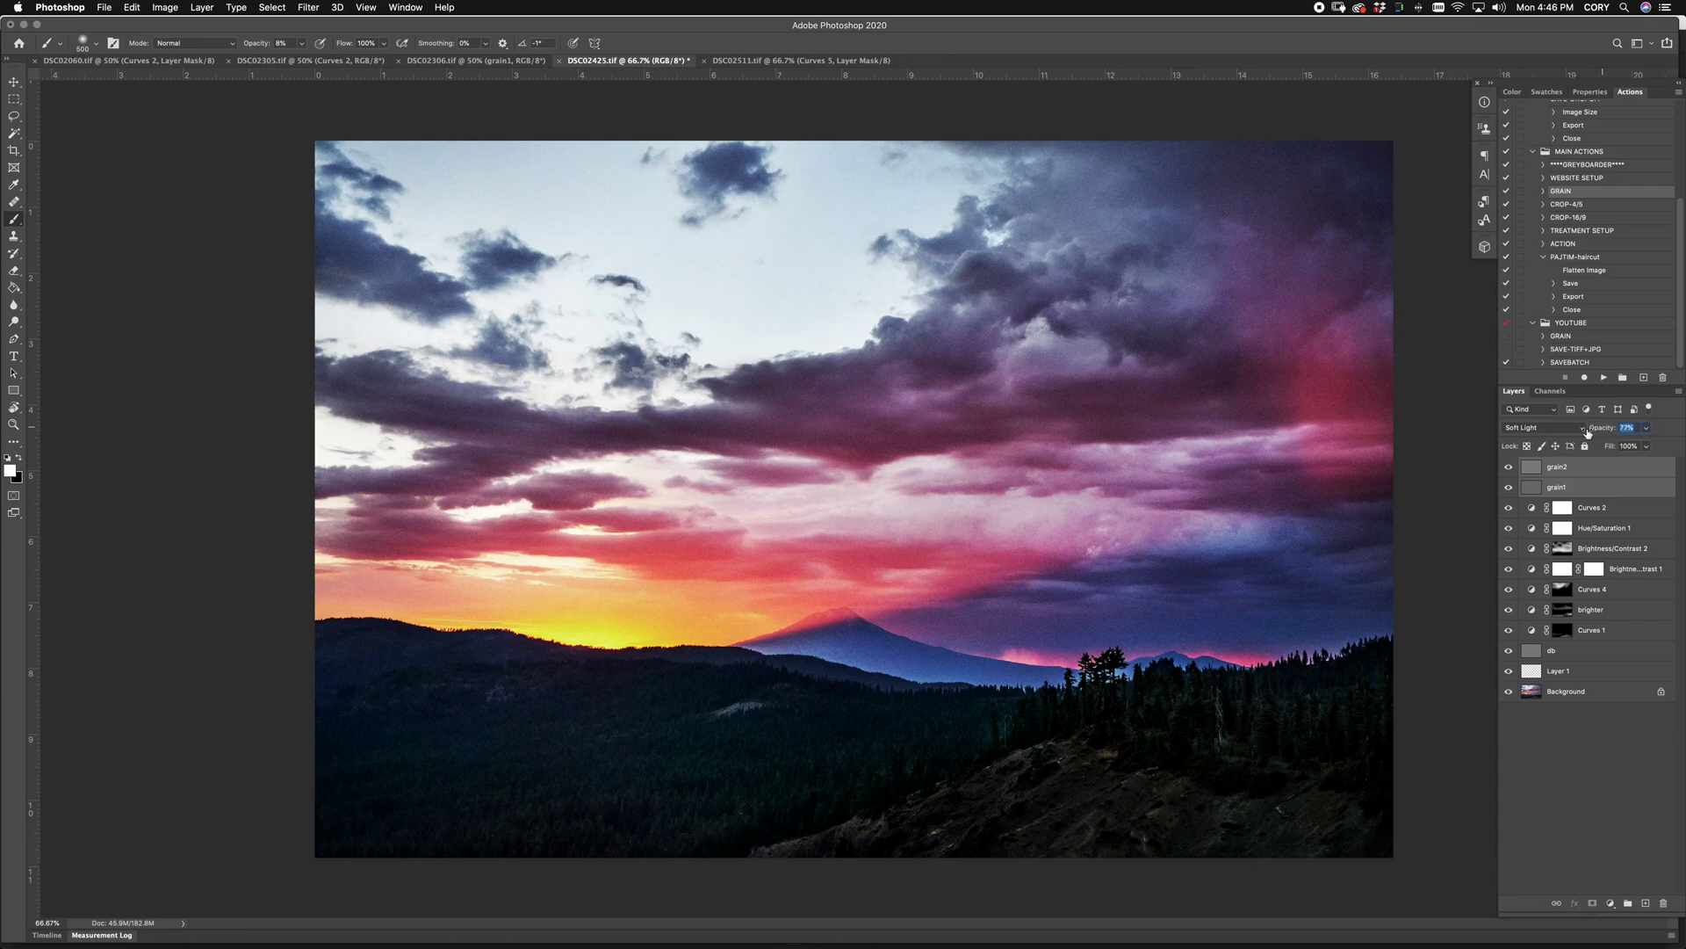
Step: Group all adjustment layers from Curves 2 down to Curves 1 into one layer group
left_click(1592, 507)
left_click(1618, 636, "shift")
left_click_drag(1616, 580, 1628, 907)
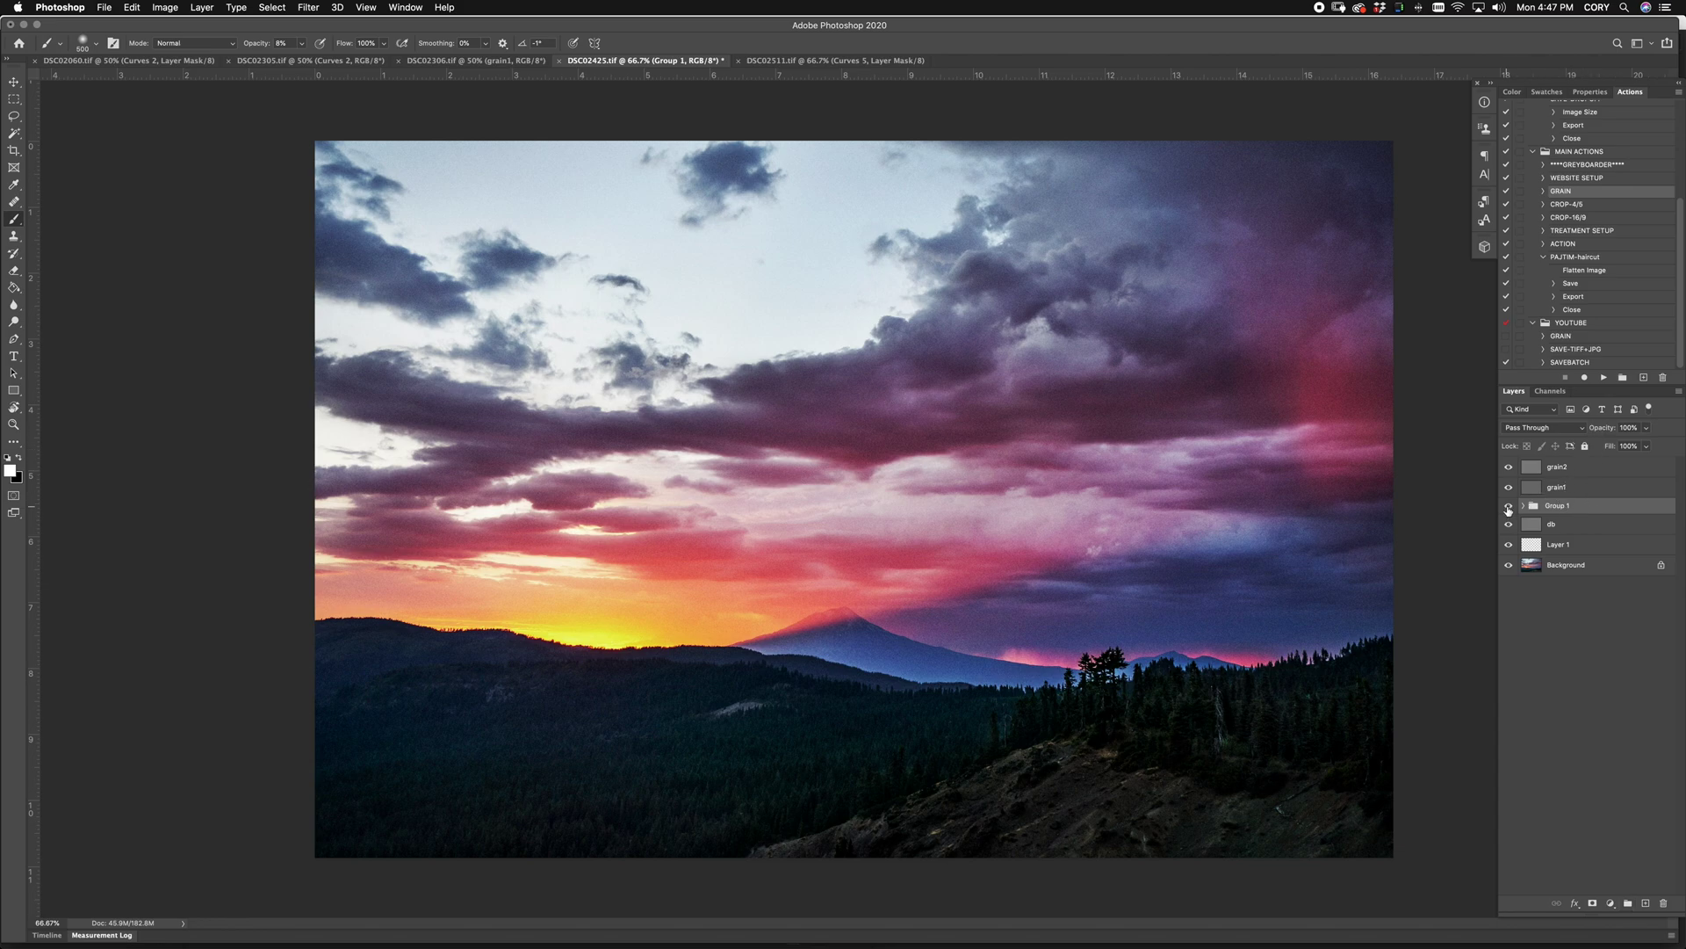
Step: Compare the photo with the adjustment layer group hidden and shown
left_click(1509, 507)
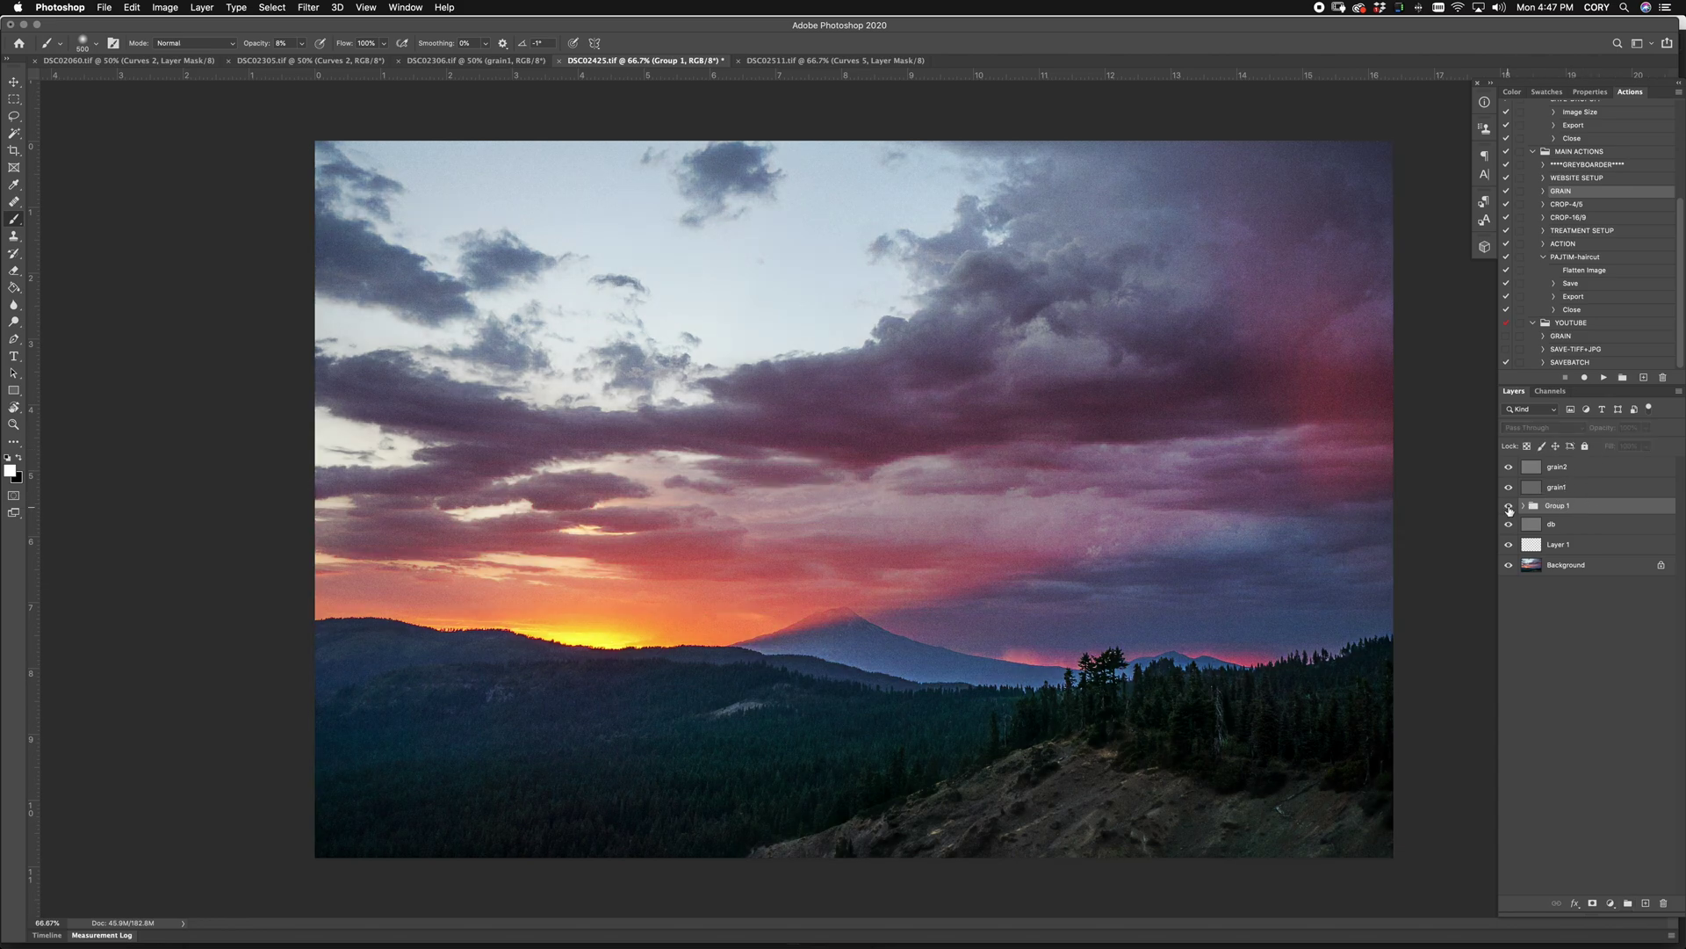
left_click(1509, 507)
left_click(1509, 507)
left_click(1509, 506)
left_click(1509, 507)
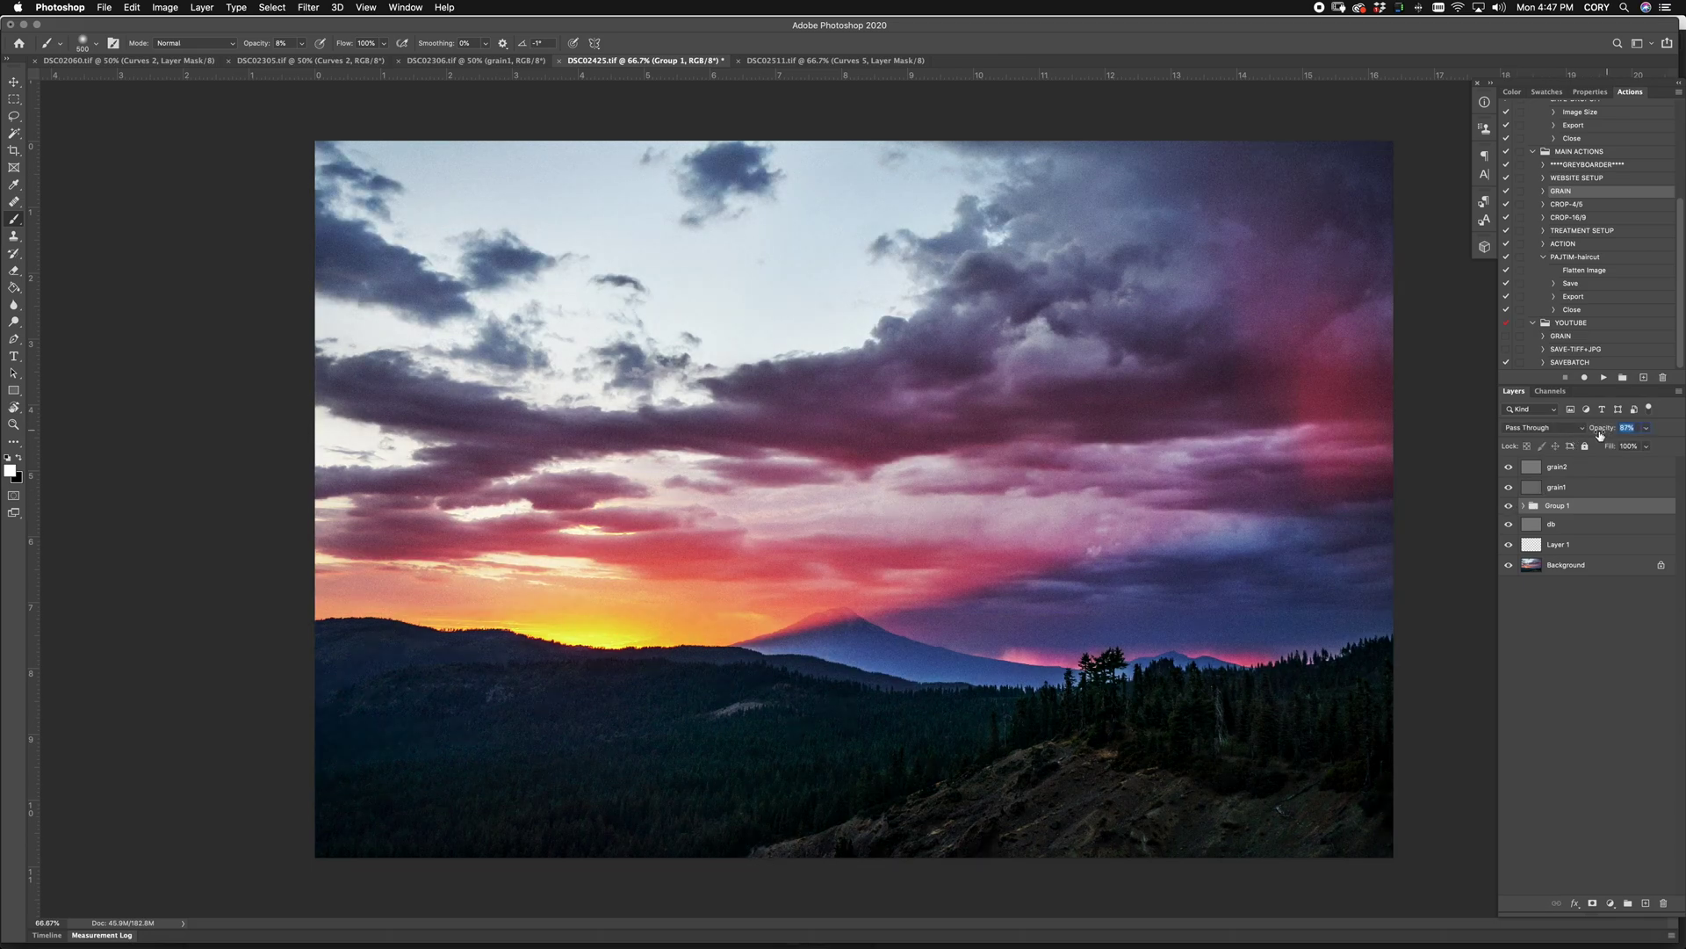
Step: Lower the adjustment group's opacity to 86% and save the photo as TIFF with no image compression and RLE layer compression
key("Return")
key("ctrl+s")
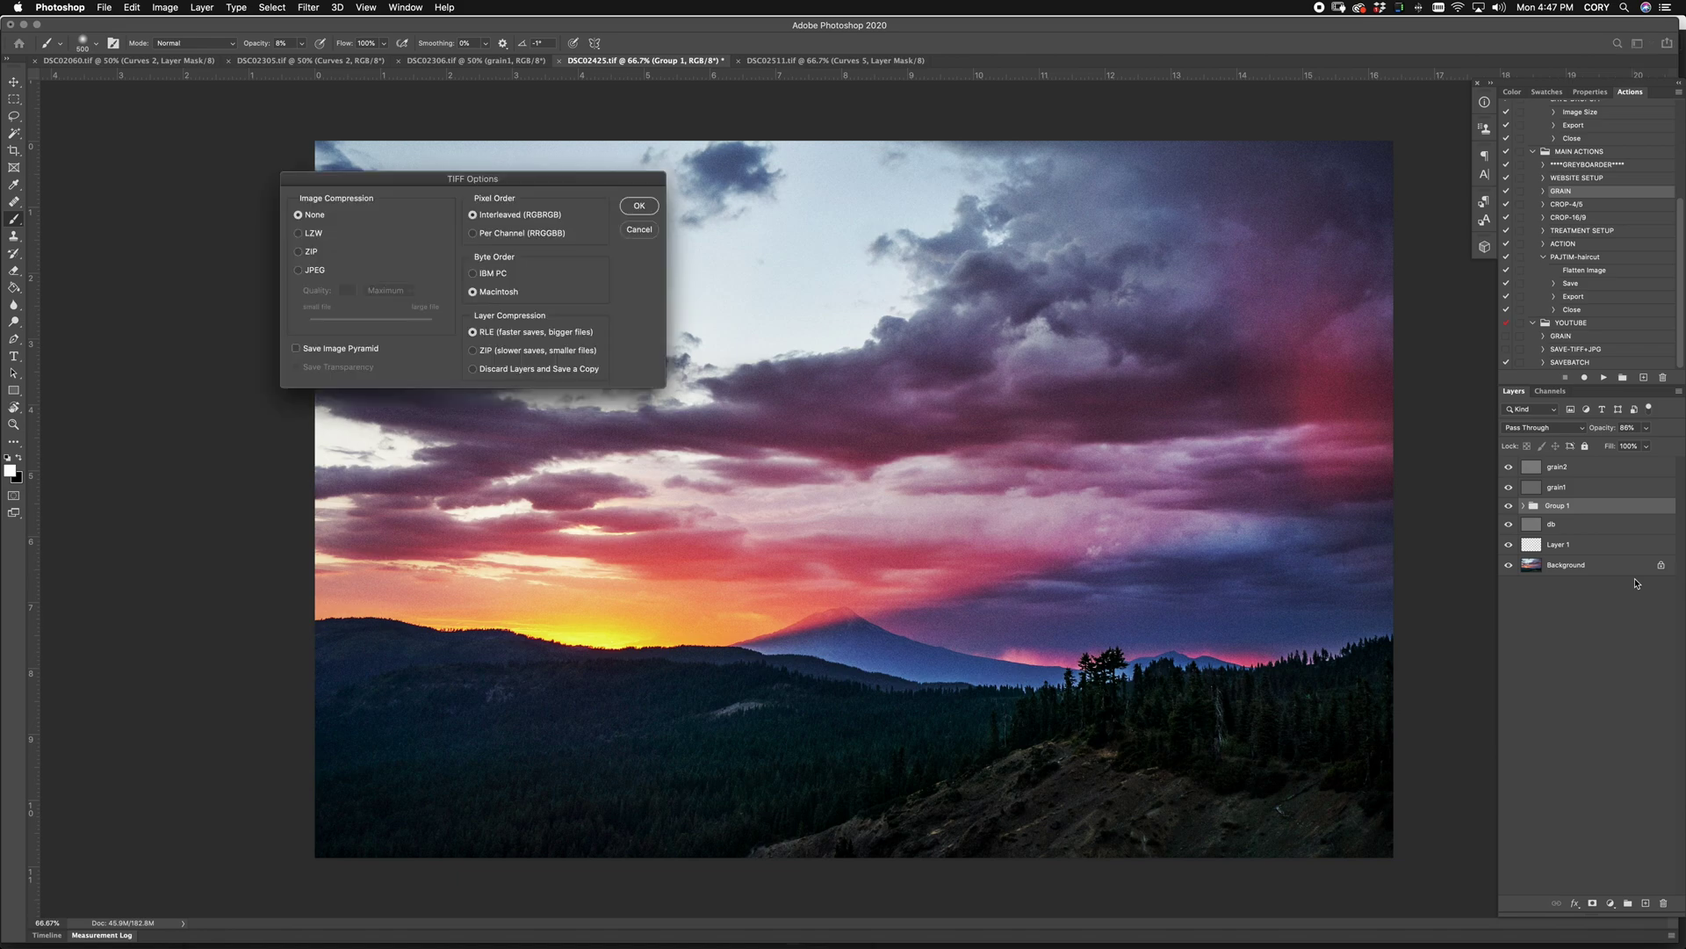
left_click(639, 206)
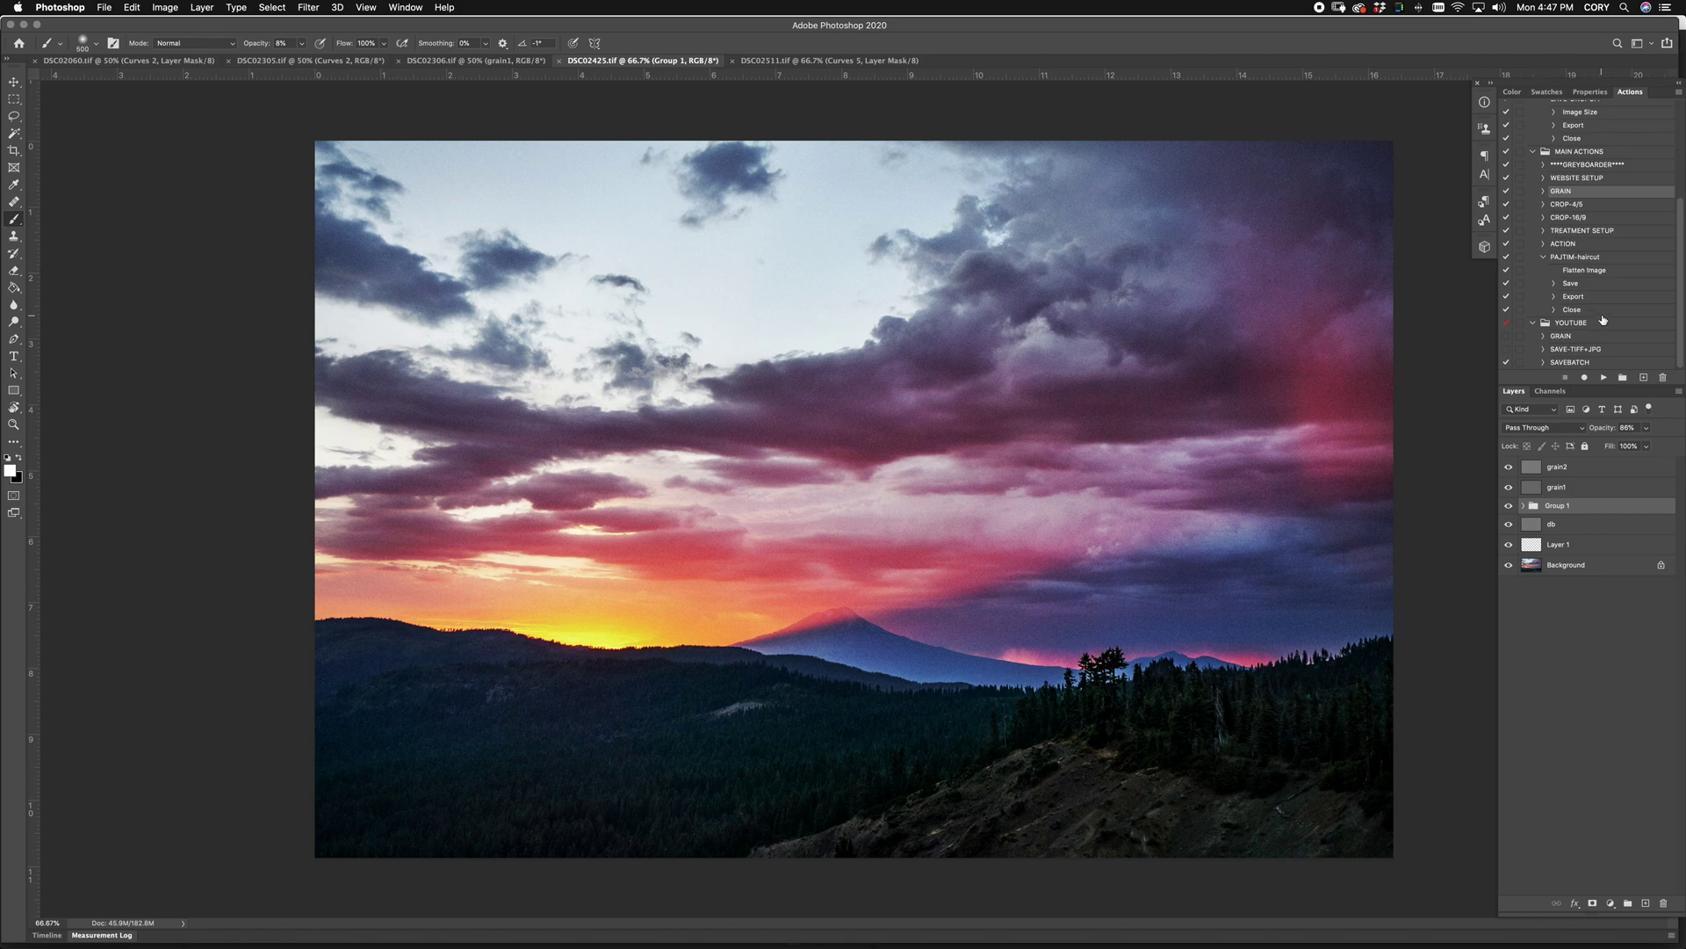
Step: Switch to Adobe Bridge and compare the previews of the edited photos in the laniak-shots folder as a set
key("super+Tab")
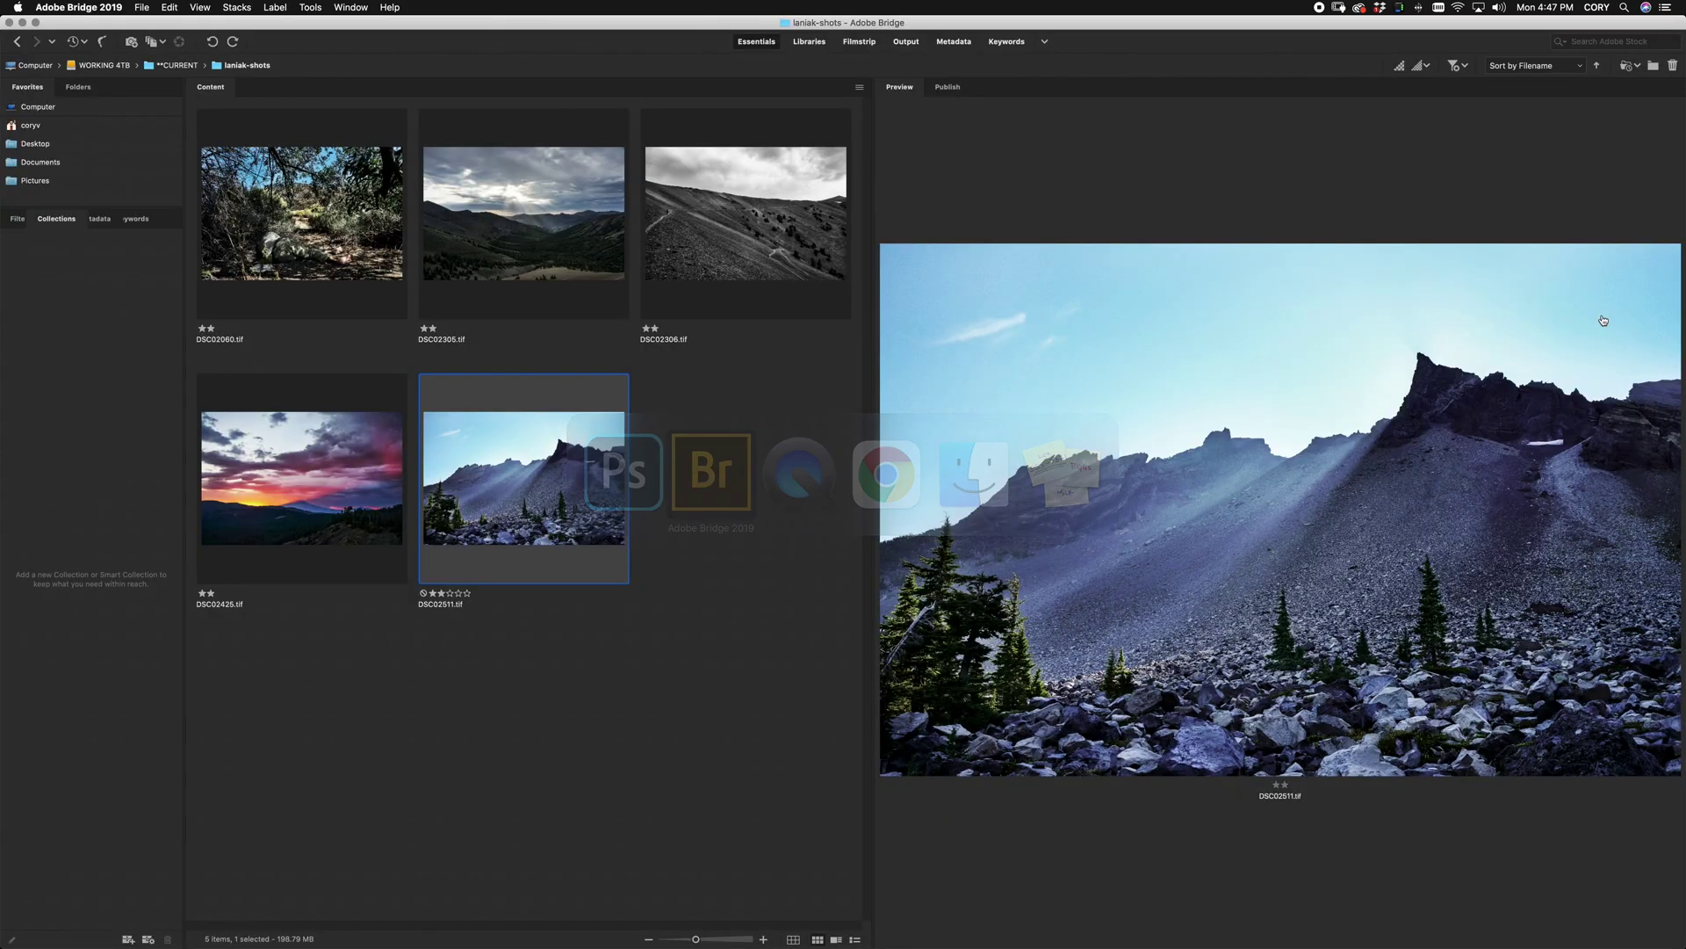
key("Left")
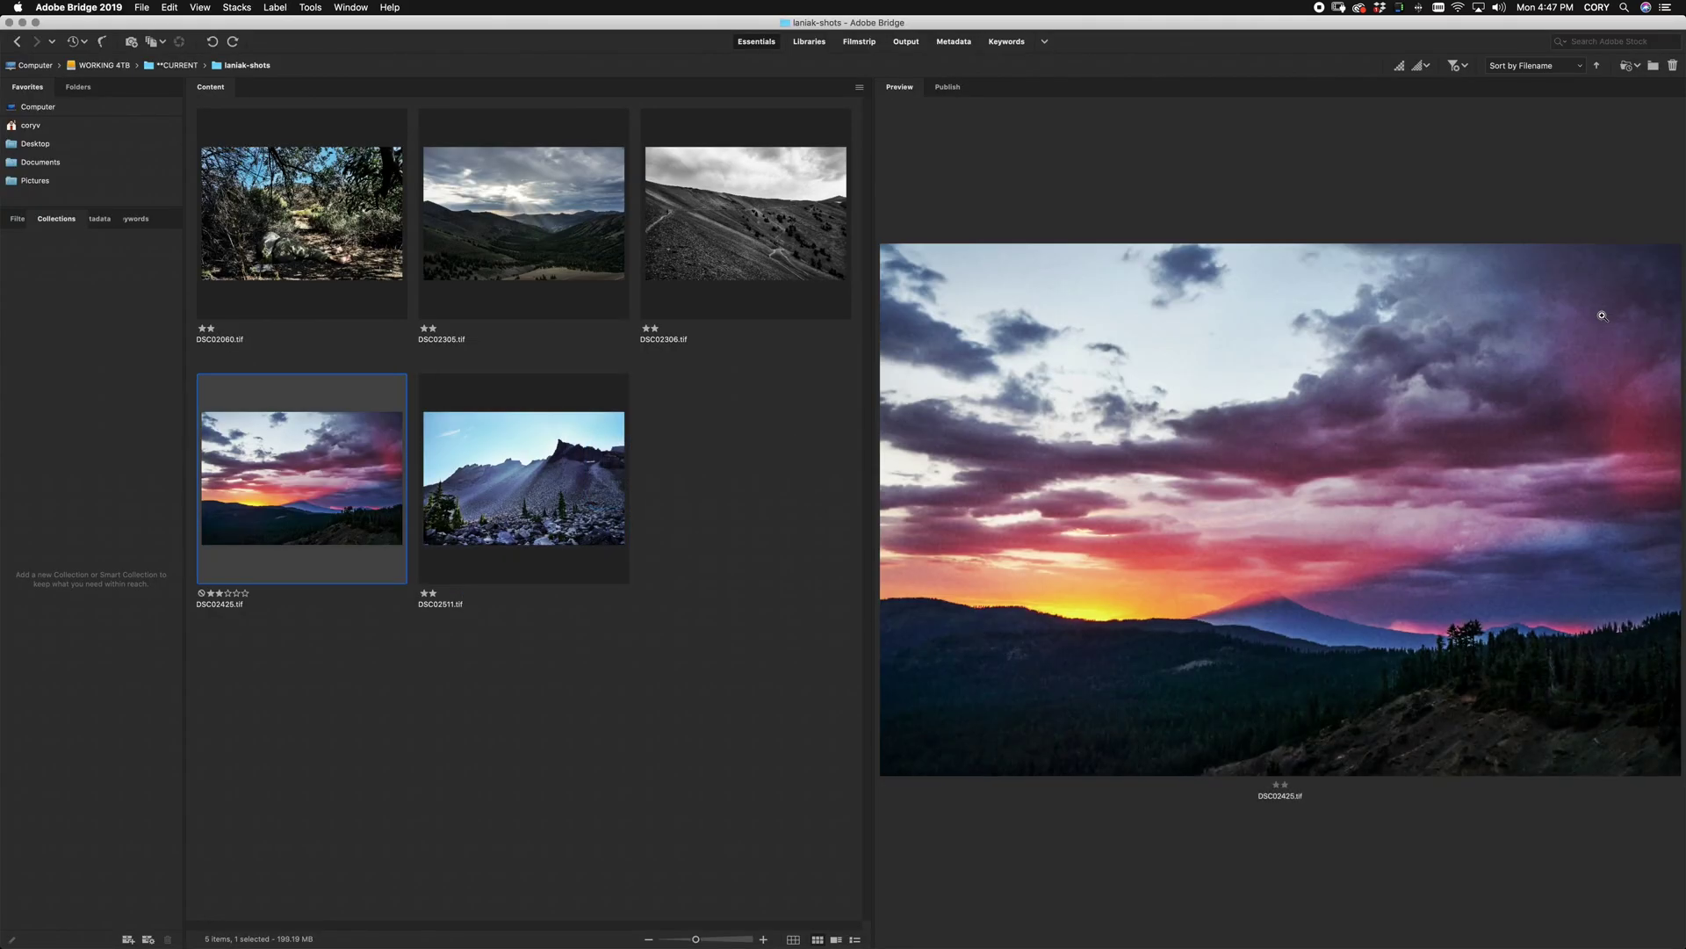
key("Left")
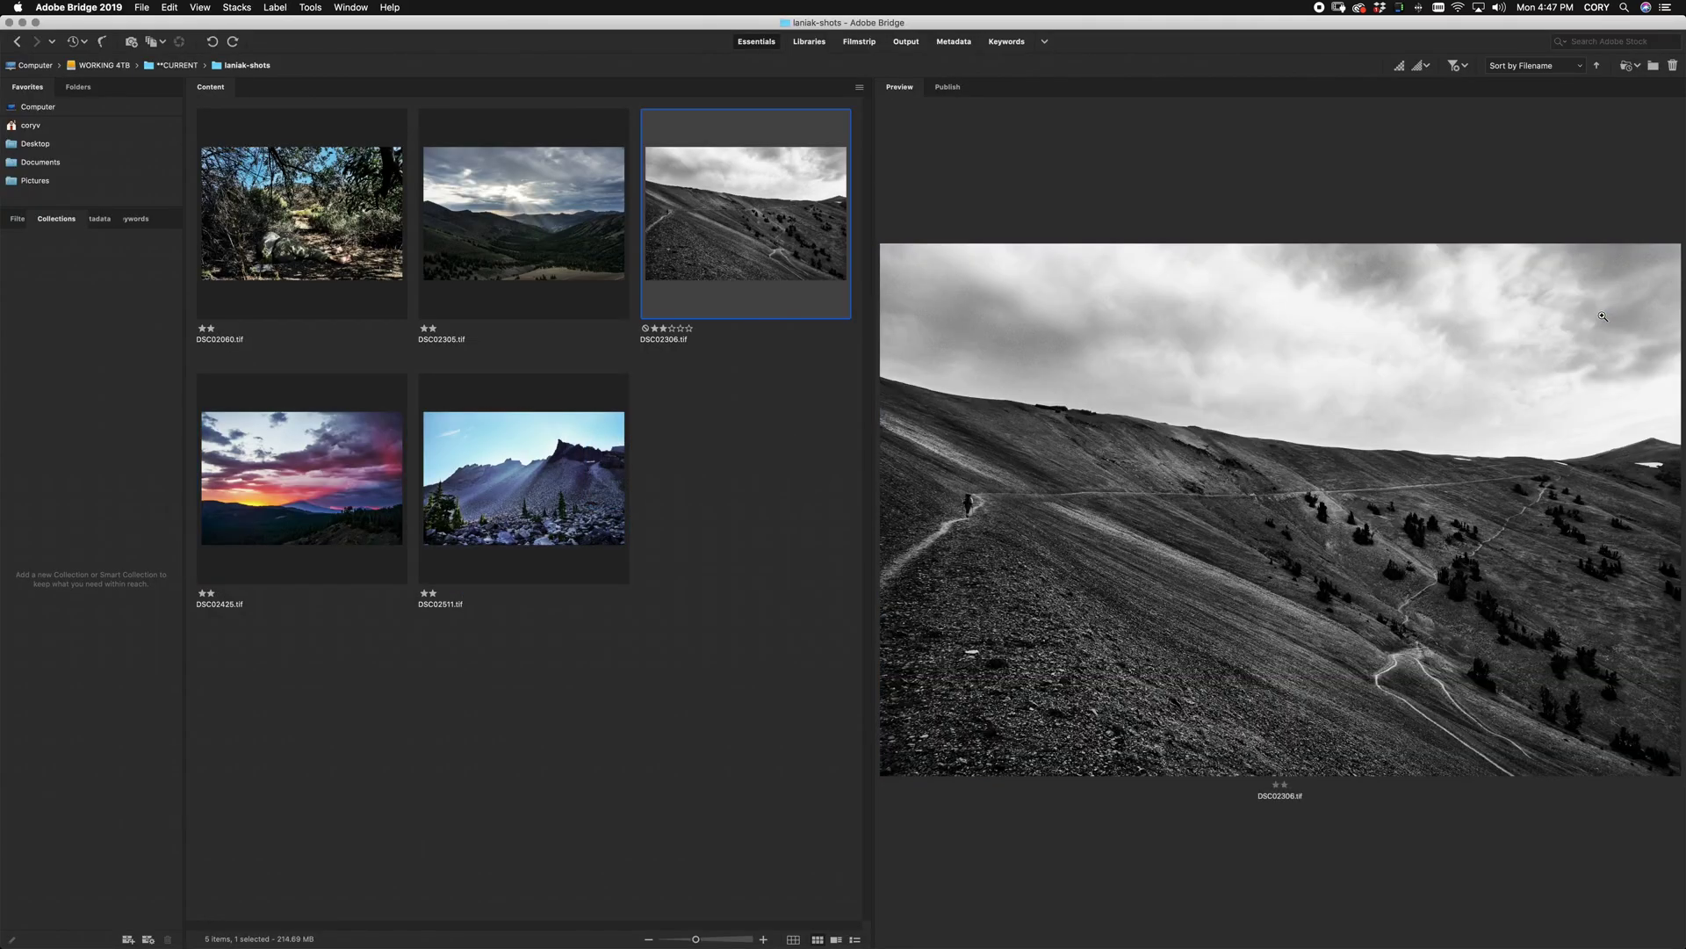
key("Left")
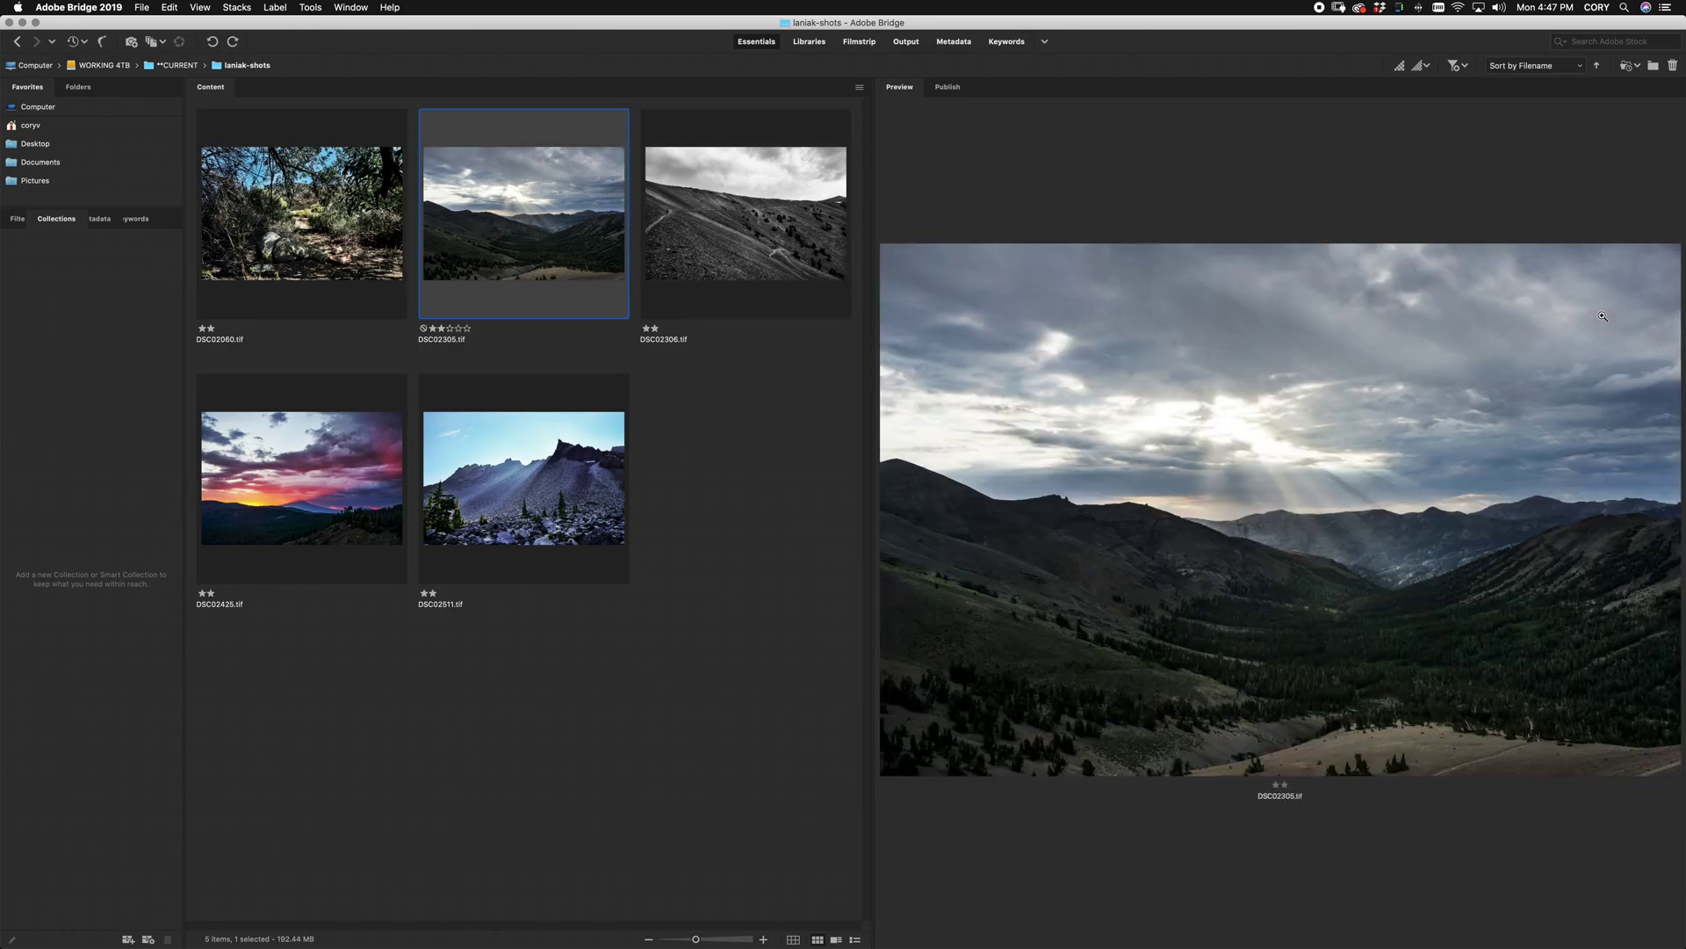
key("Down")
key("Left")
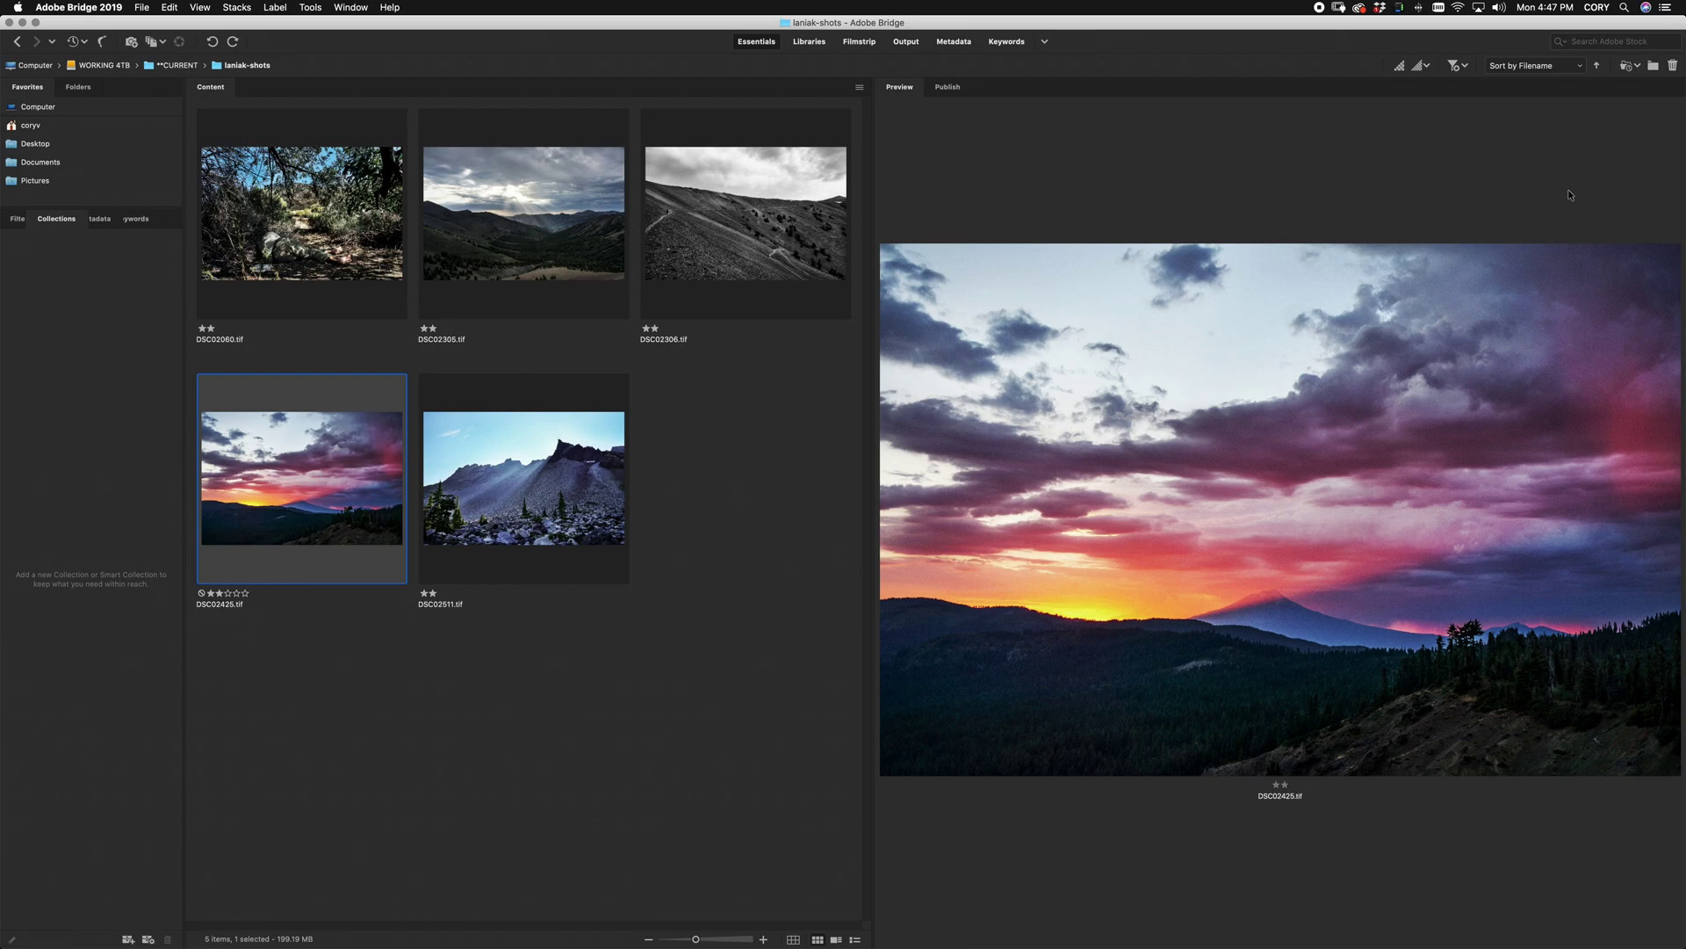
key("Left")
key("Left")
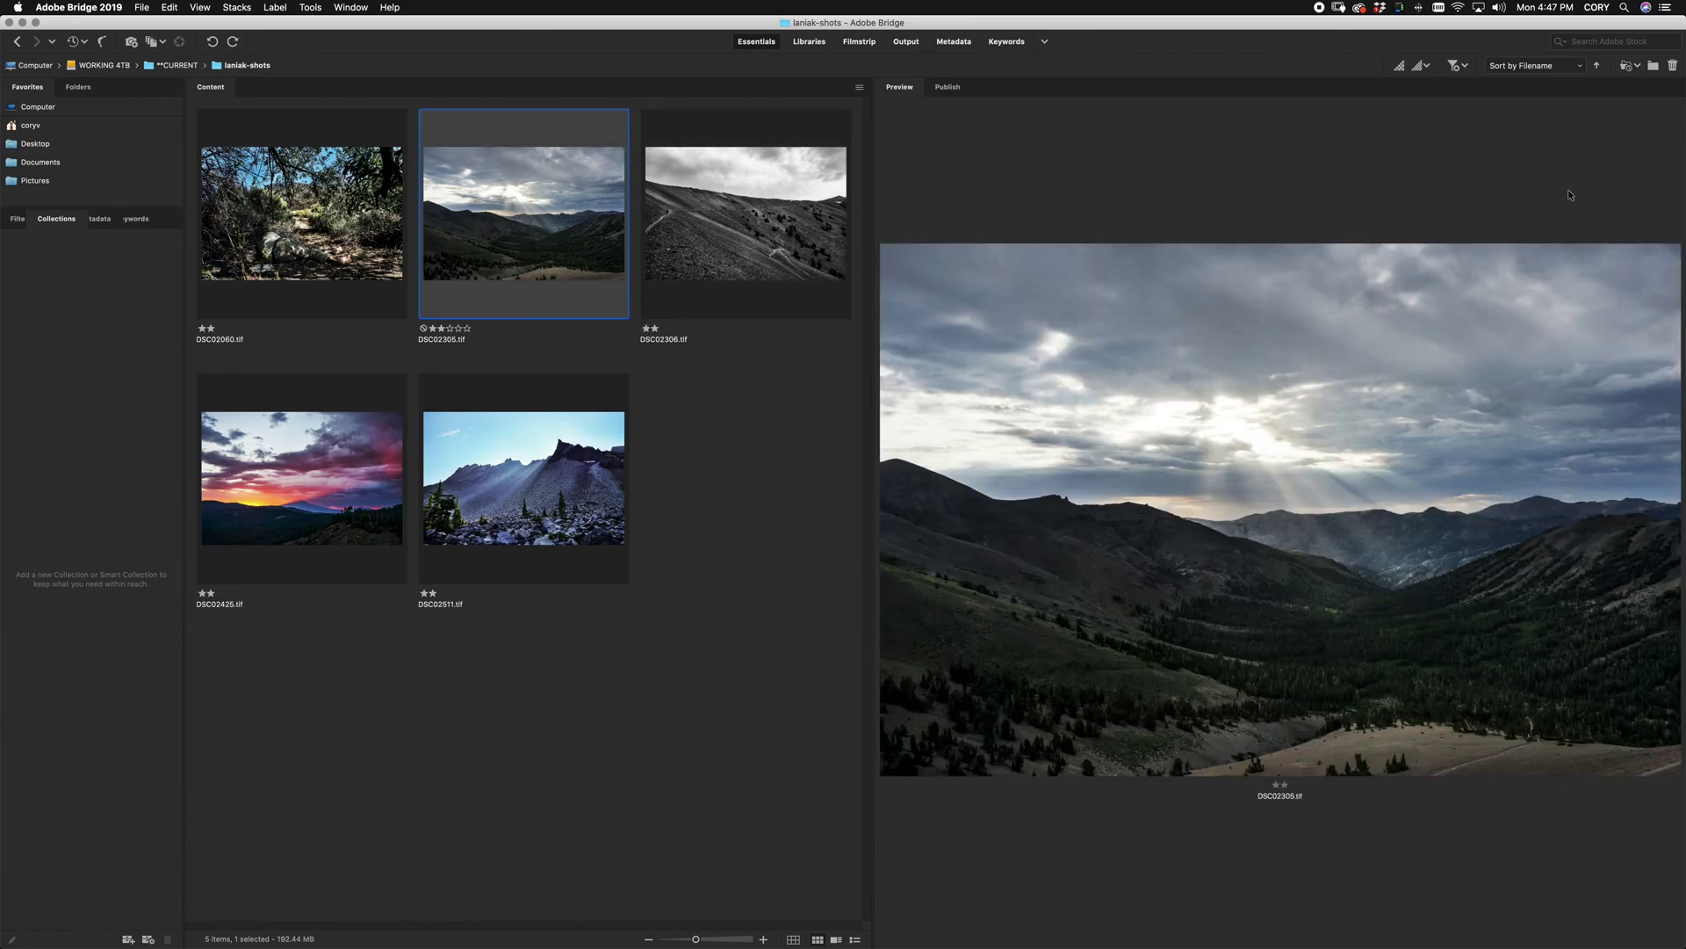
key("Left")
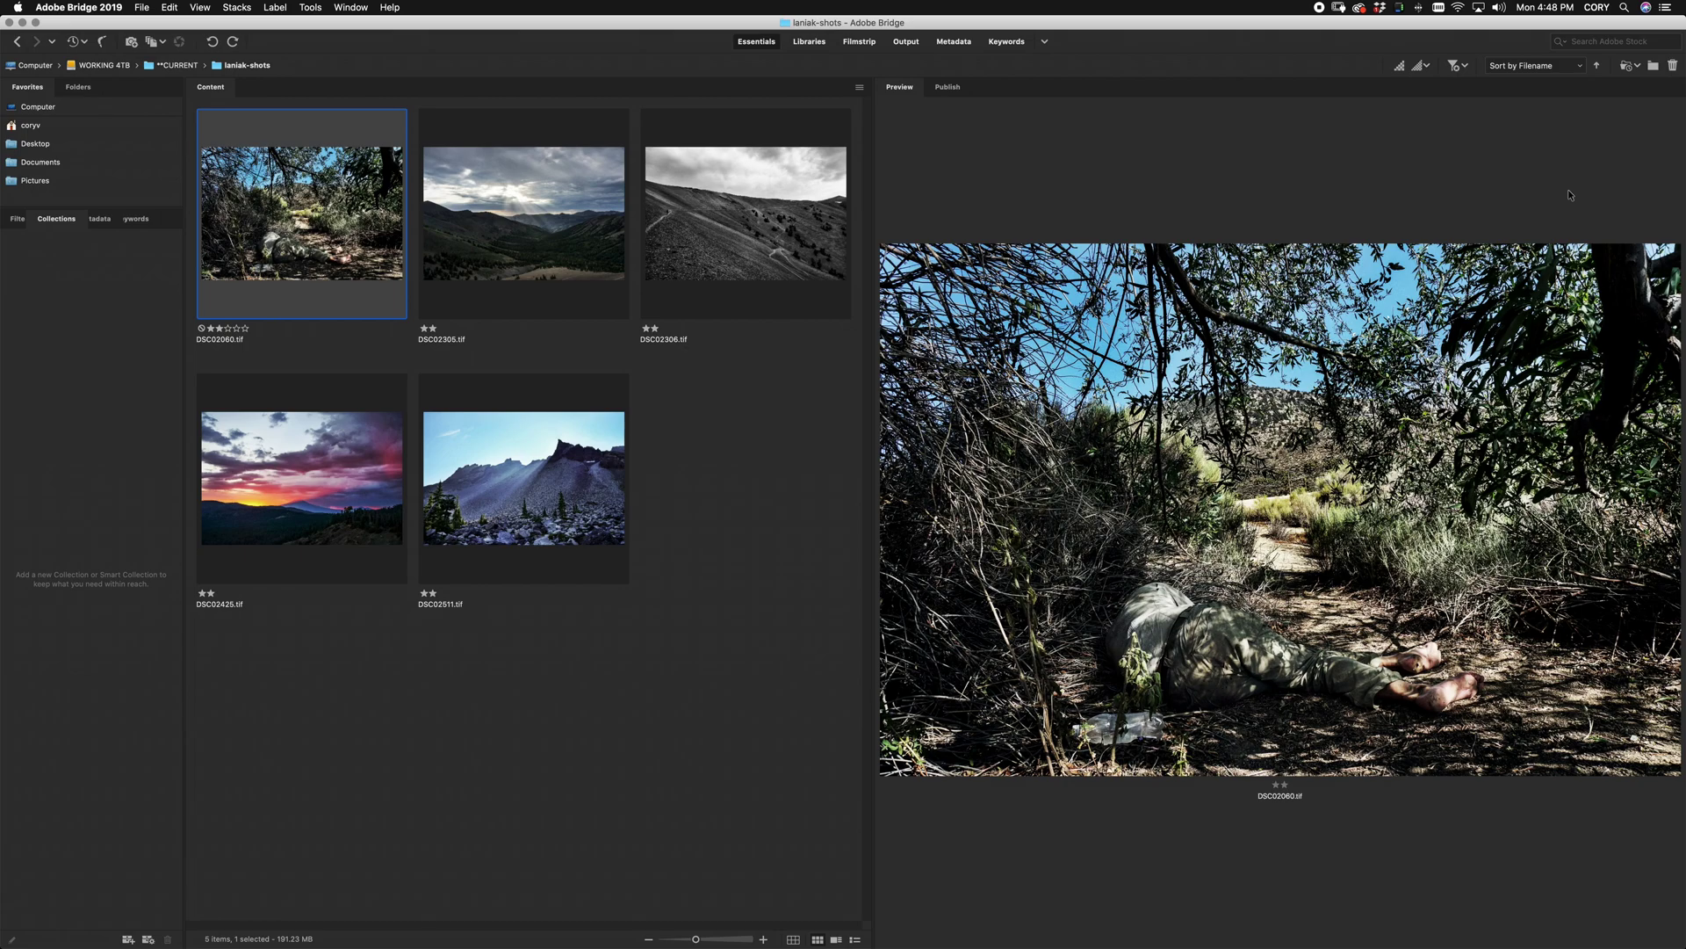
key("Down")
key("Right")
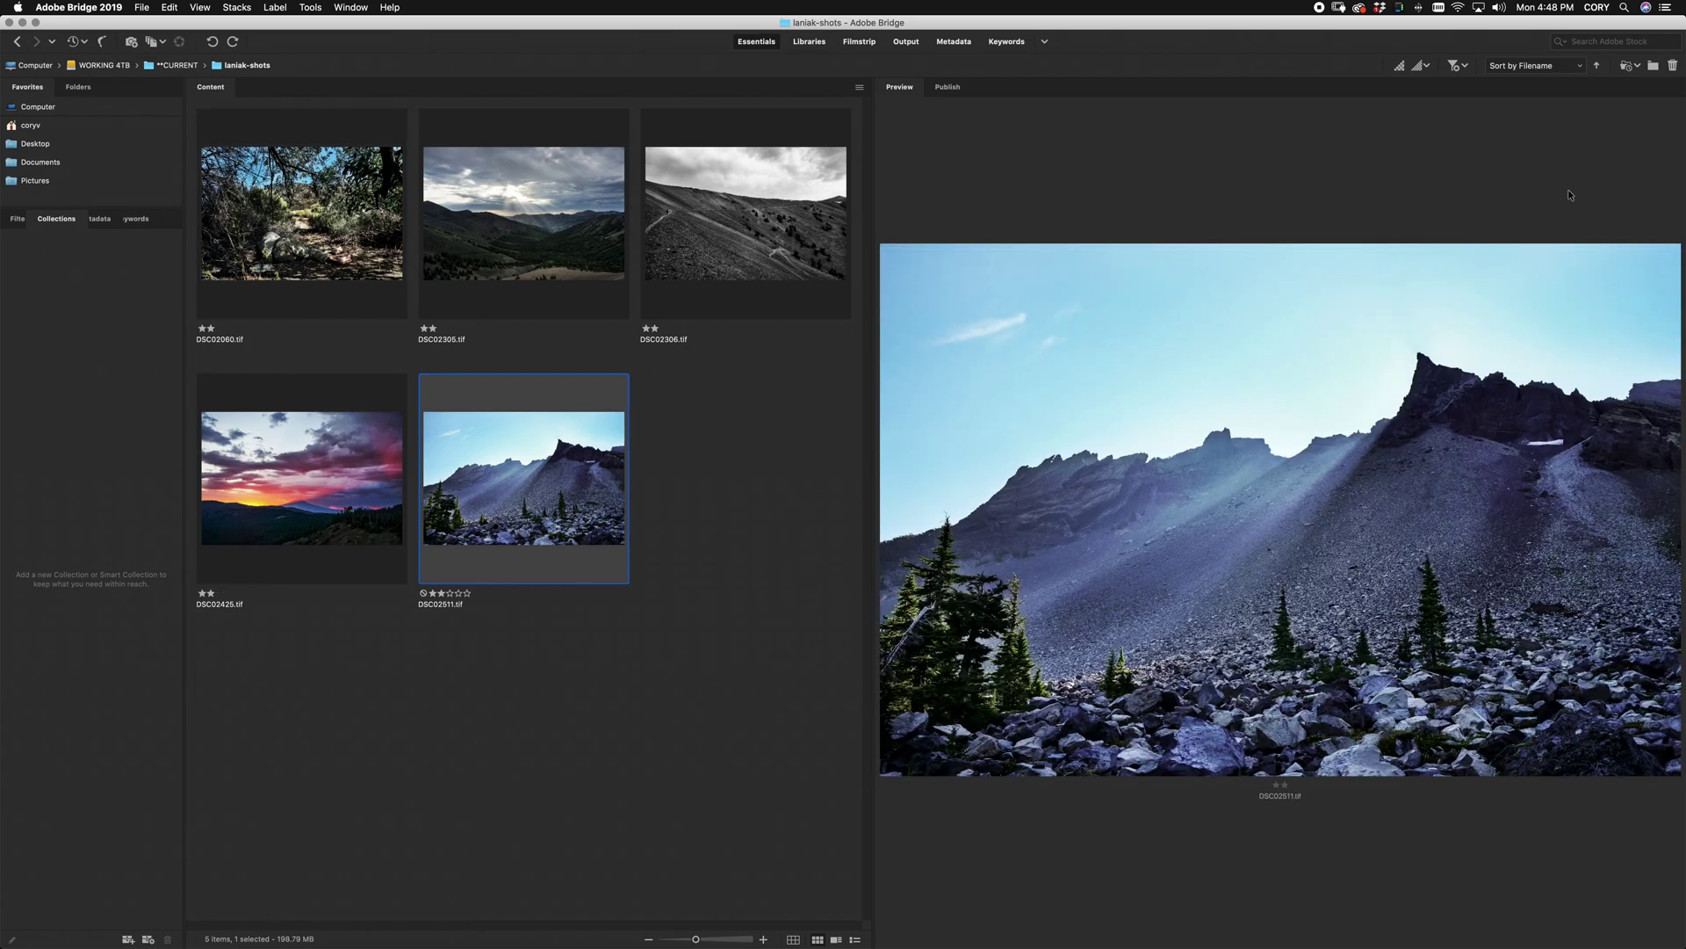
key("Up")
key("Right")
key("Left")
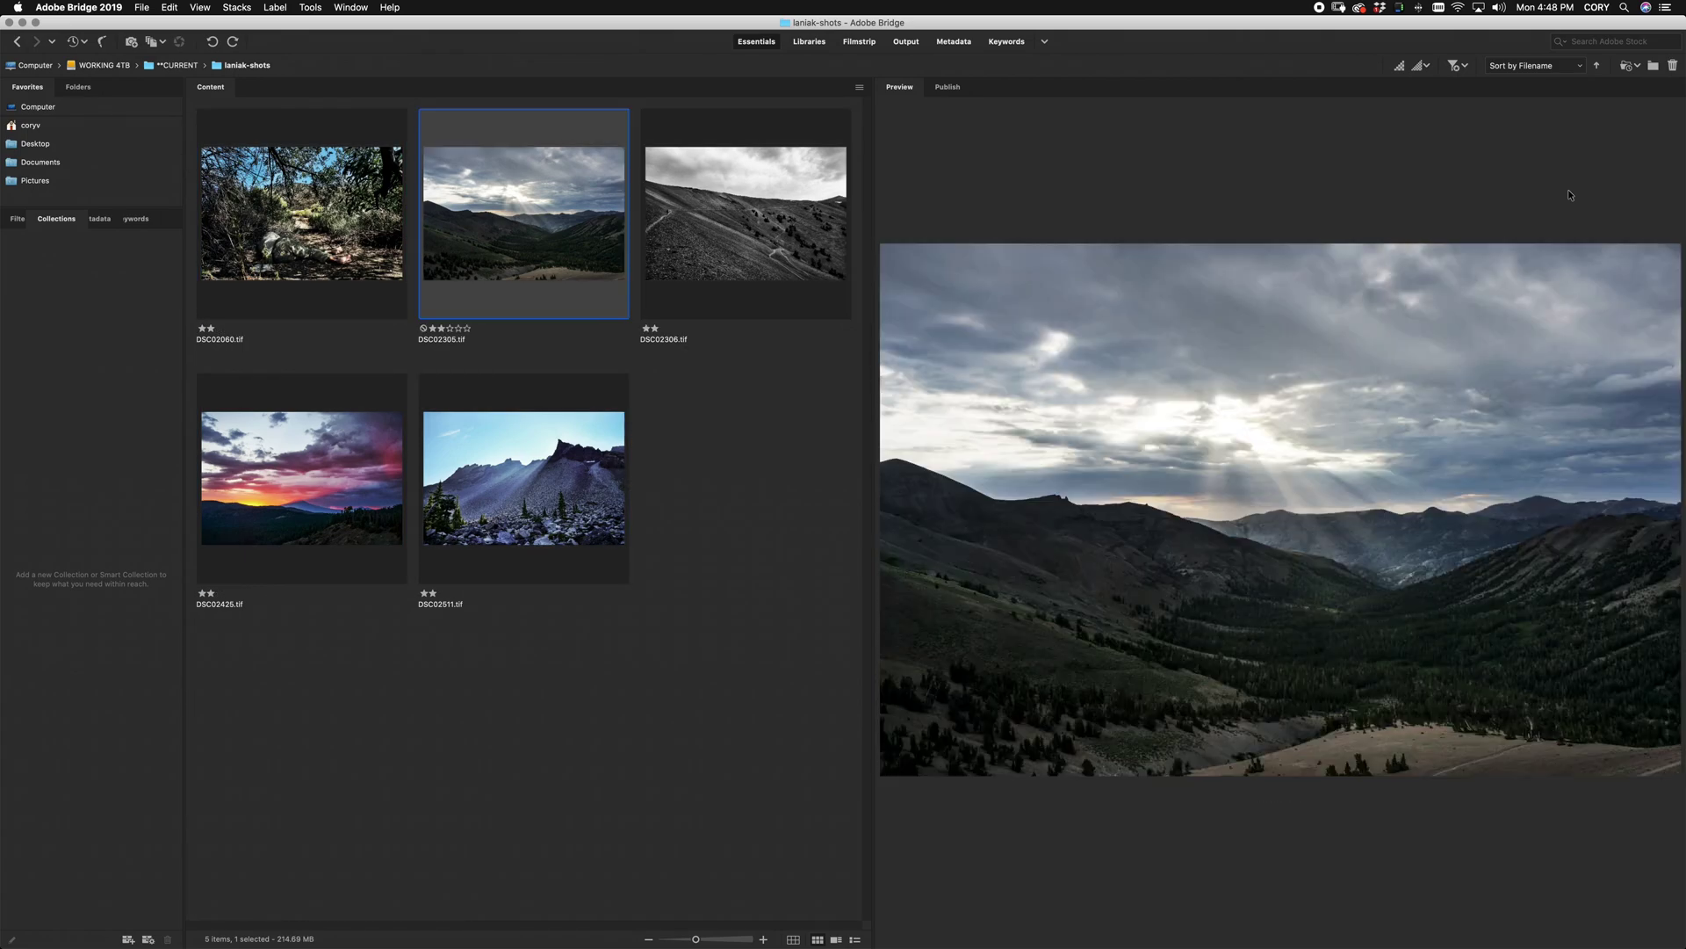
key("Left")
key("Down")
key("Right")
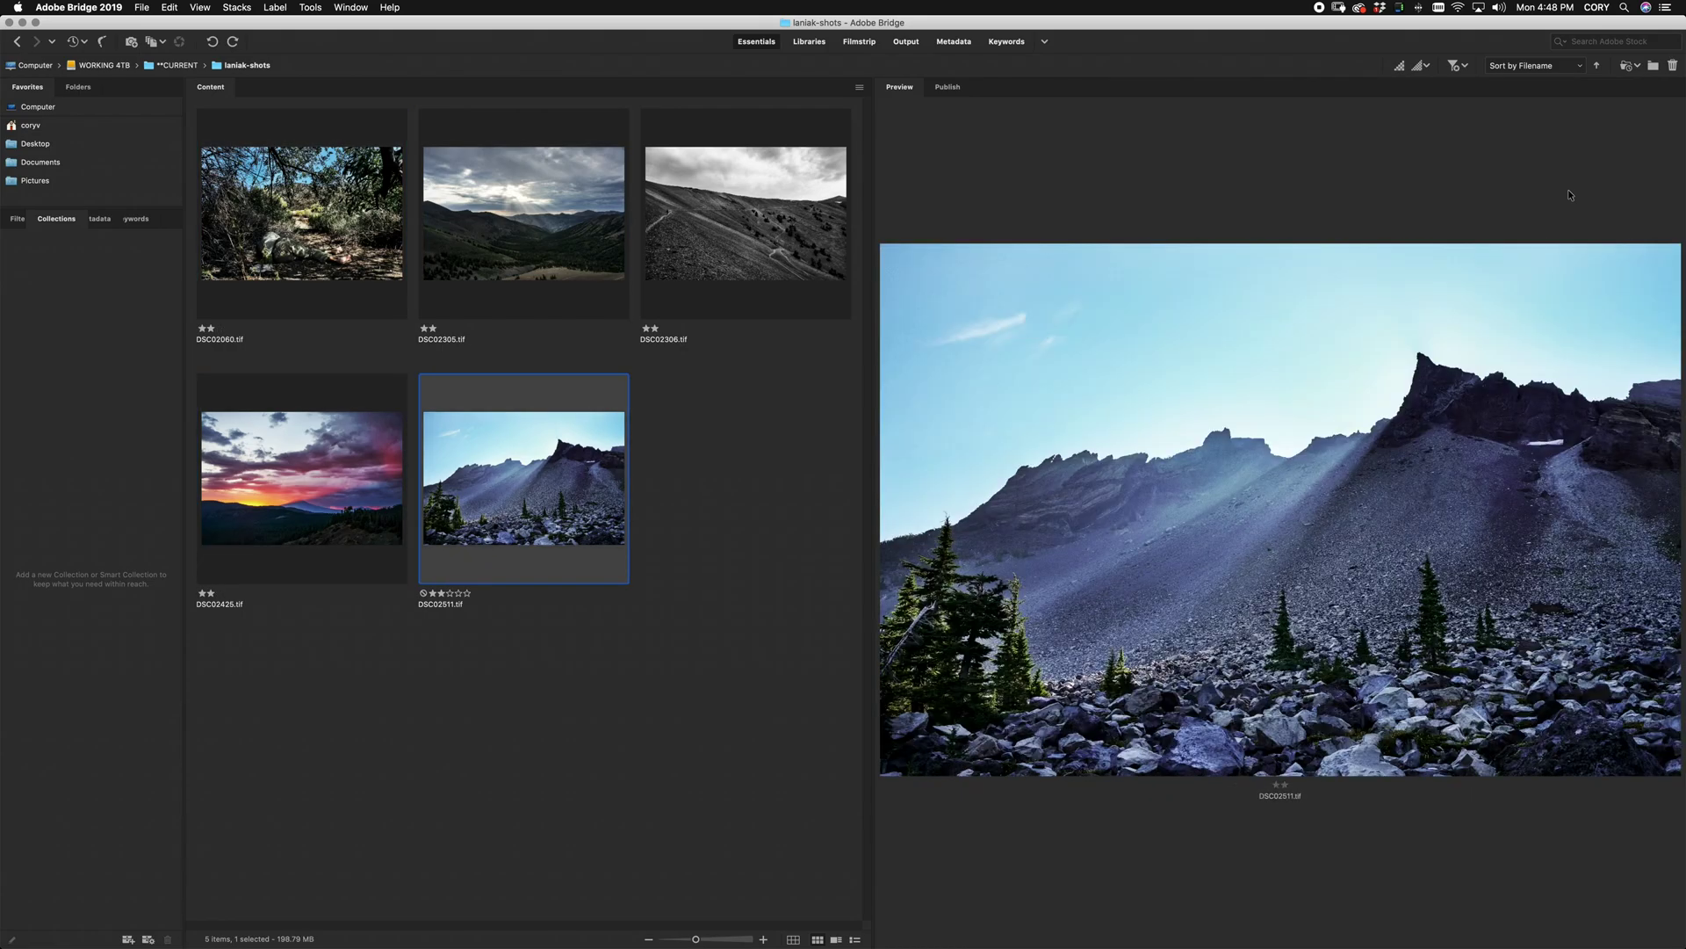